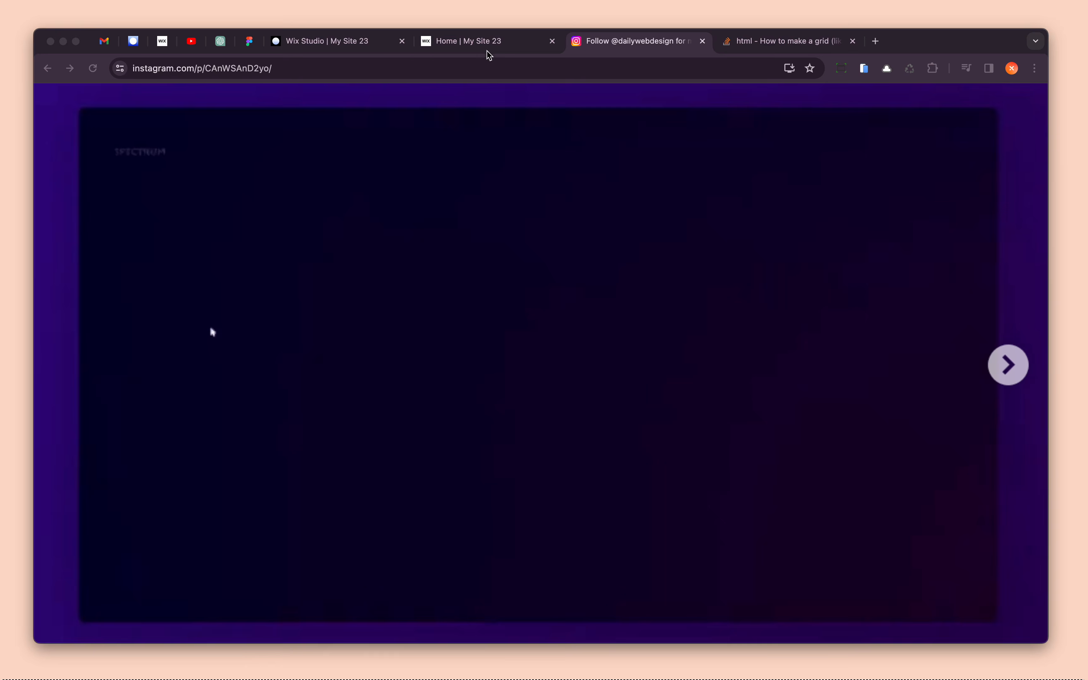
- Reload the published Spectrum page, test the light bar that follows the pointer across the heading, and compare it with the Instagram reference design
{"action": "left_click", "coordinate": [484, 44]}
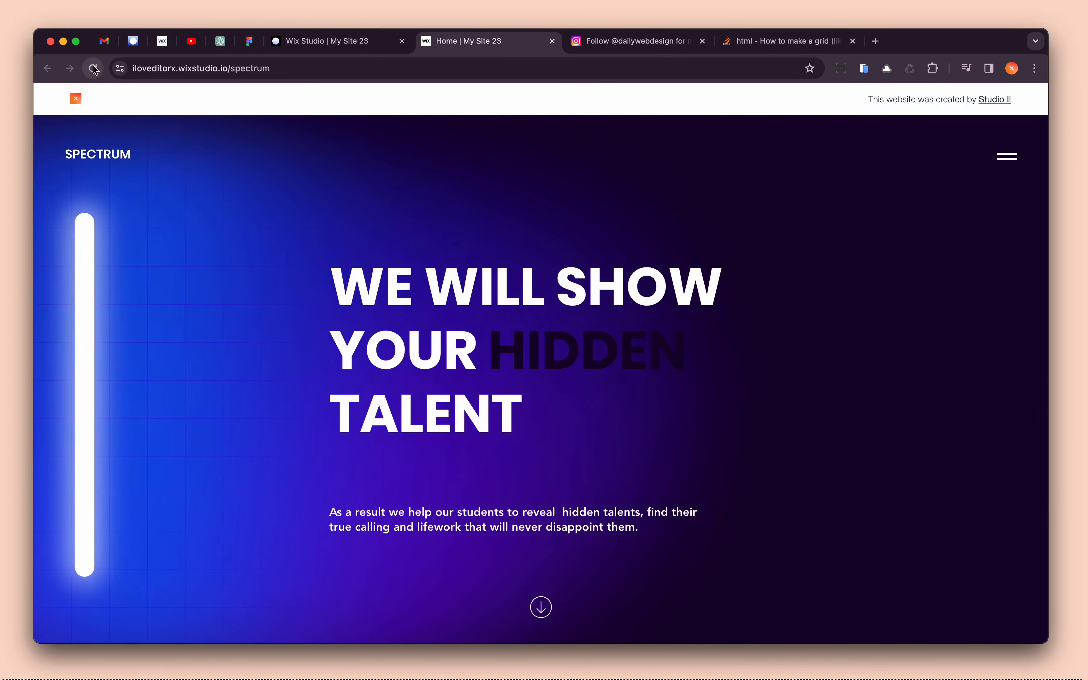
{"action": "left_click", "coordinate": [93, 68]}
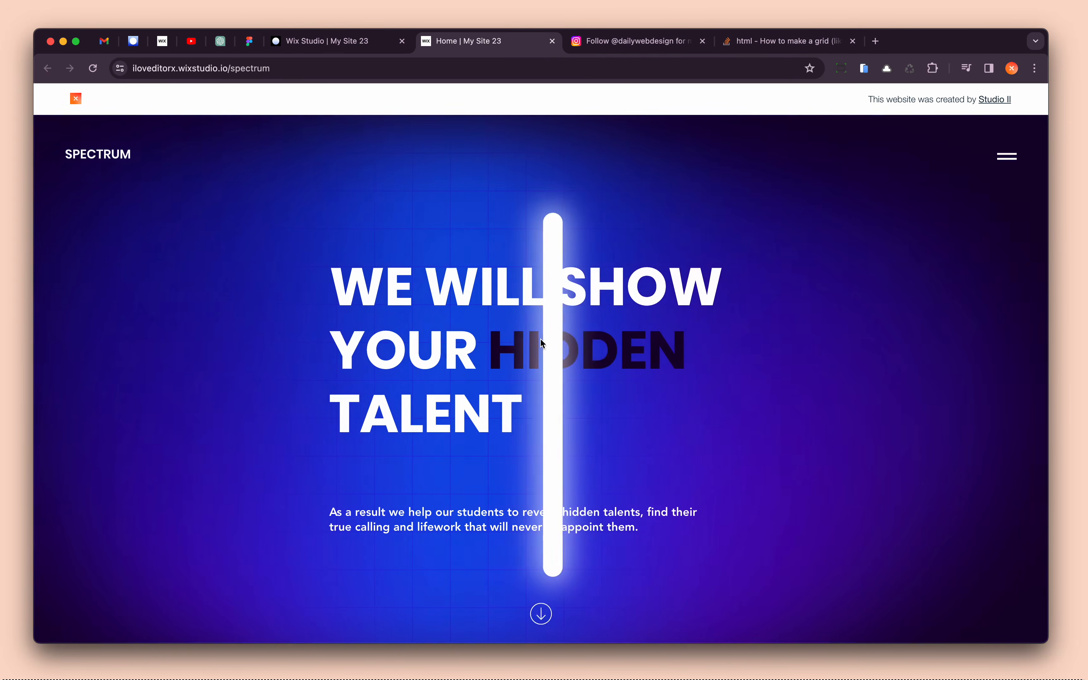
{"action": "left_click_drag", "start_coordinate": [581, 348], "coordinate": [548, 344]}
{"action": "double_click", "coordinate": [548, 345]}
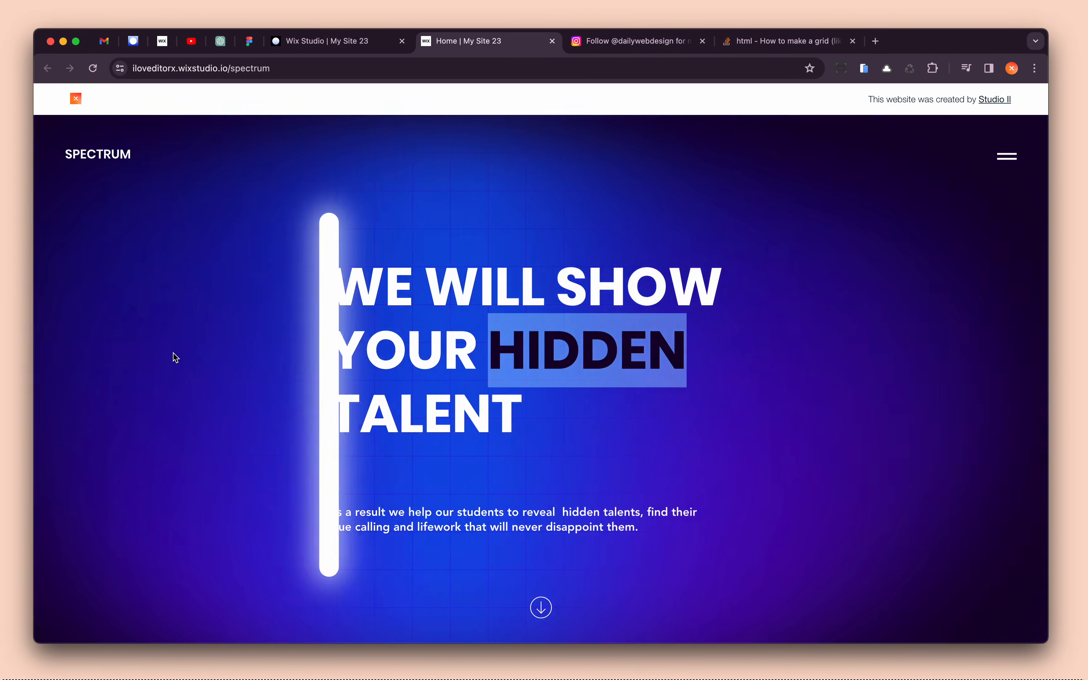
{"action": "left_click", "coordinate": [160, 346]}
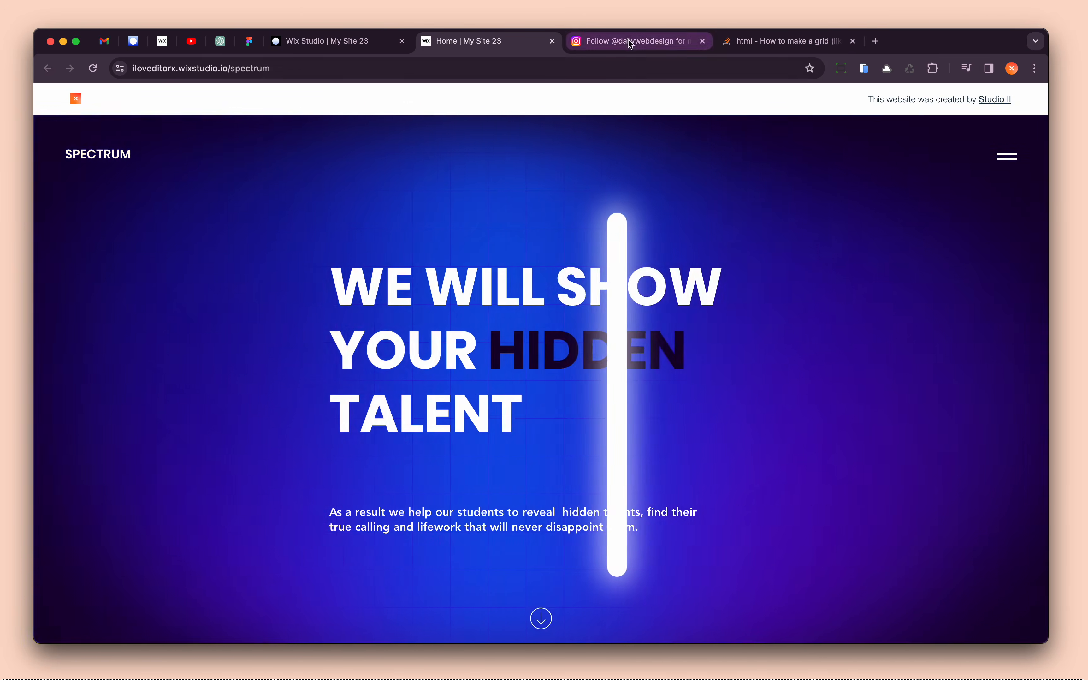
{"action": "left_click", "coordinate": [634, 41]}
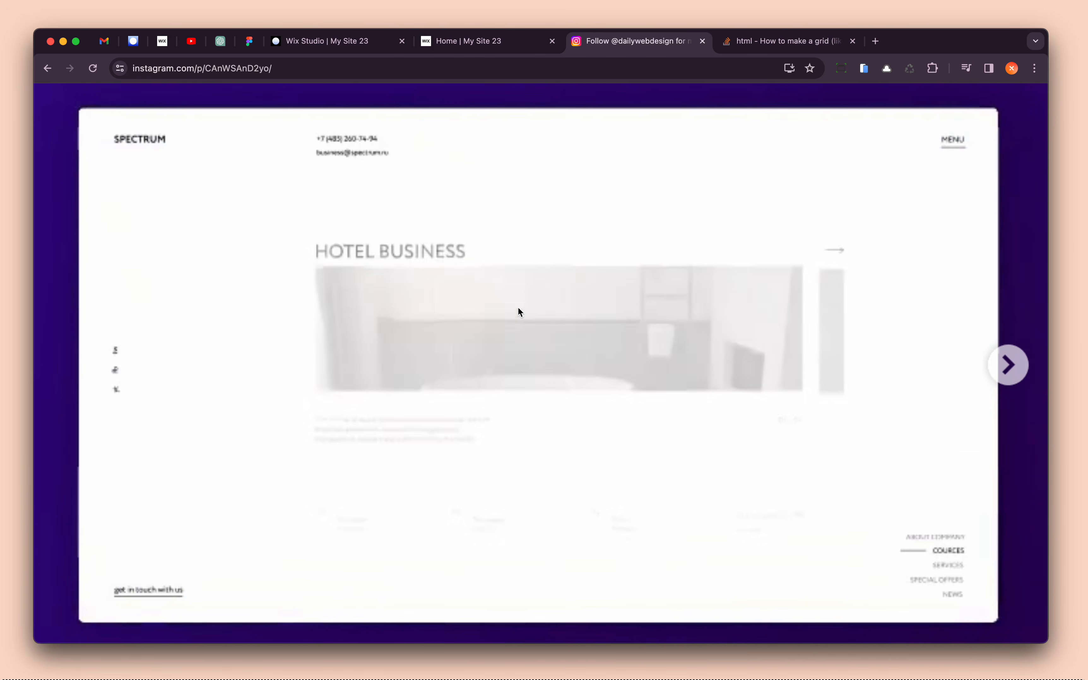
{"action": "left_click", "coordinate": [463, 46]}
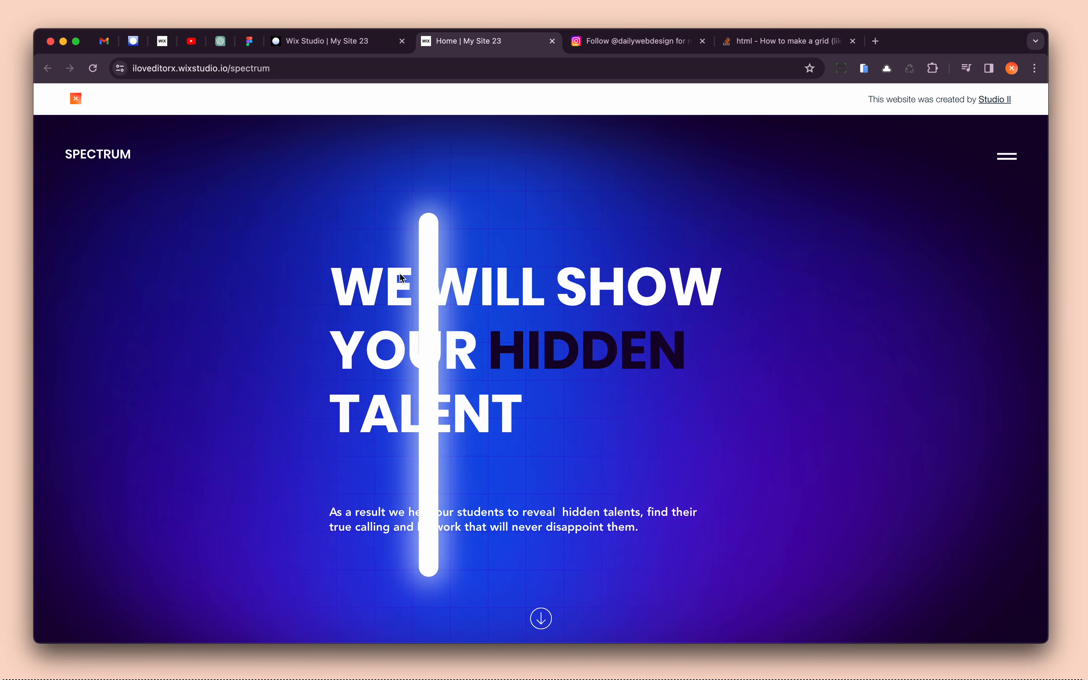
- Switch to the Wix Studio editor, look through the home page and select the content container in its first section
{"action": "left_click", "coordinate": [354, 43]}
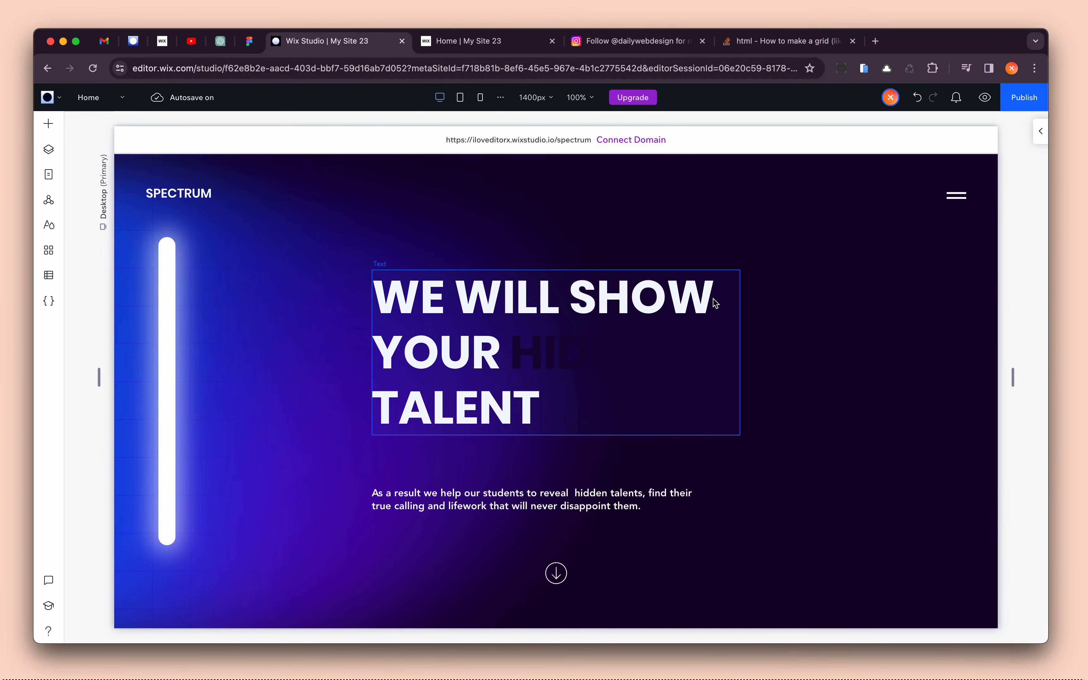
{"action": "scroll", "coordinate": [676, 381], "scroll_direction": "down", "scroll_amount": 10}
{"action": "scroll", "coordinate": [677, 381], "scroll_direction": "up", "scroll_amount": 10}
{"action": "left_click", "coordinate": [268, 316]}
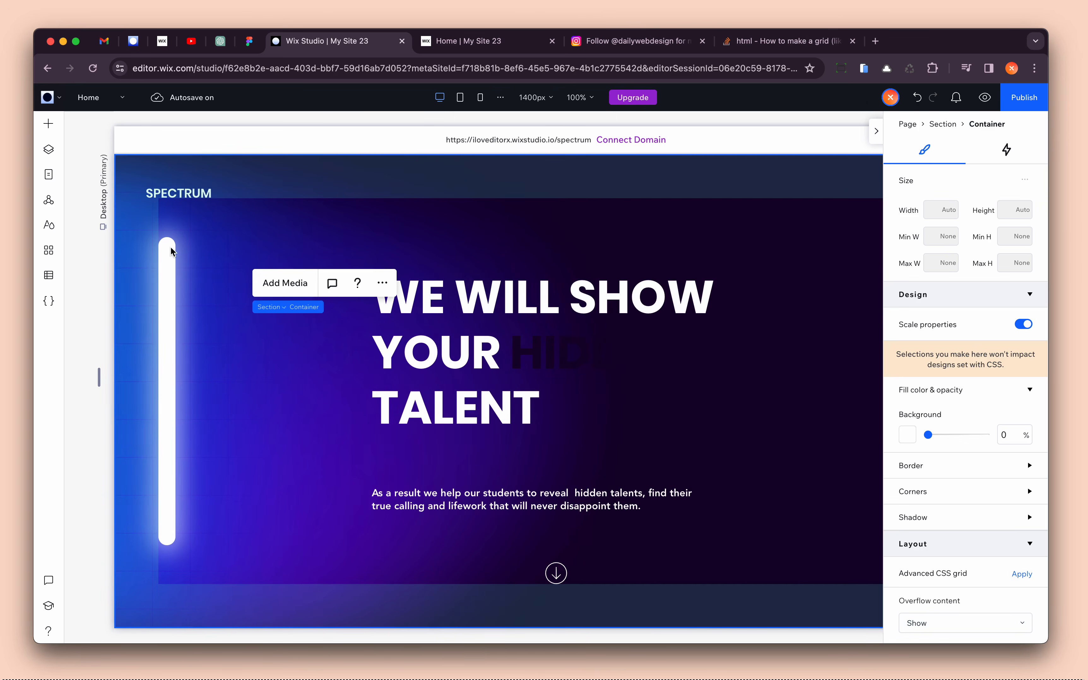
- Show the page's layer tree, select the Background container in the first section and widen the tree so layer names read in full
{"action": "left_click", "coordinate": [54, 156]}
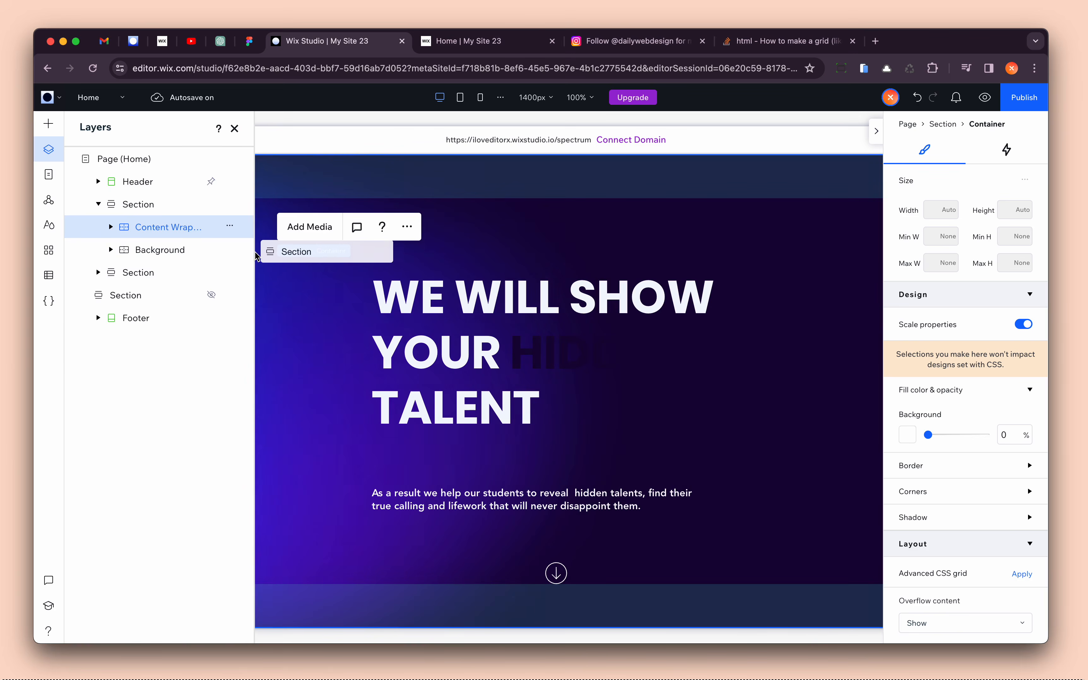
{"action": "left_click", "coordinate": [234, 256]}
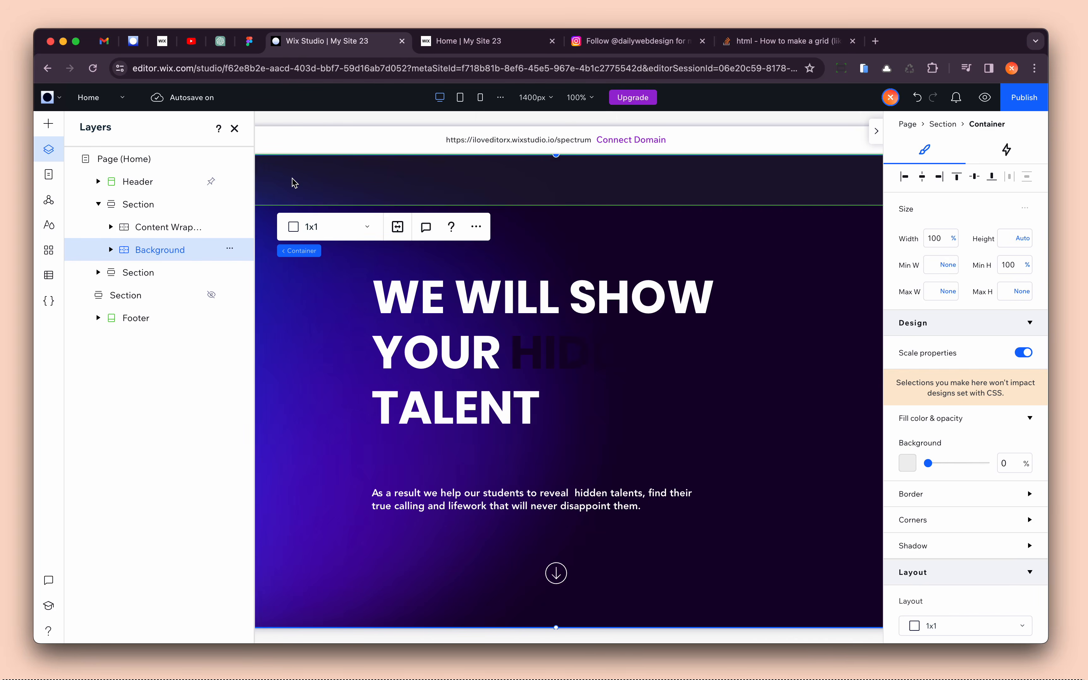
{"action": "left_click_drag", "start_coordinate": [256, 341], "coordinate": [331, 333]}
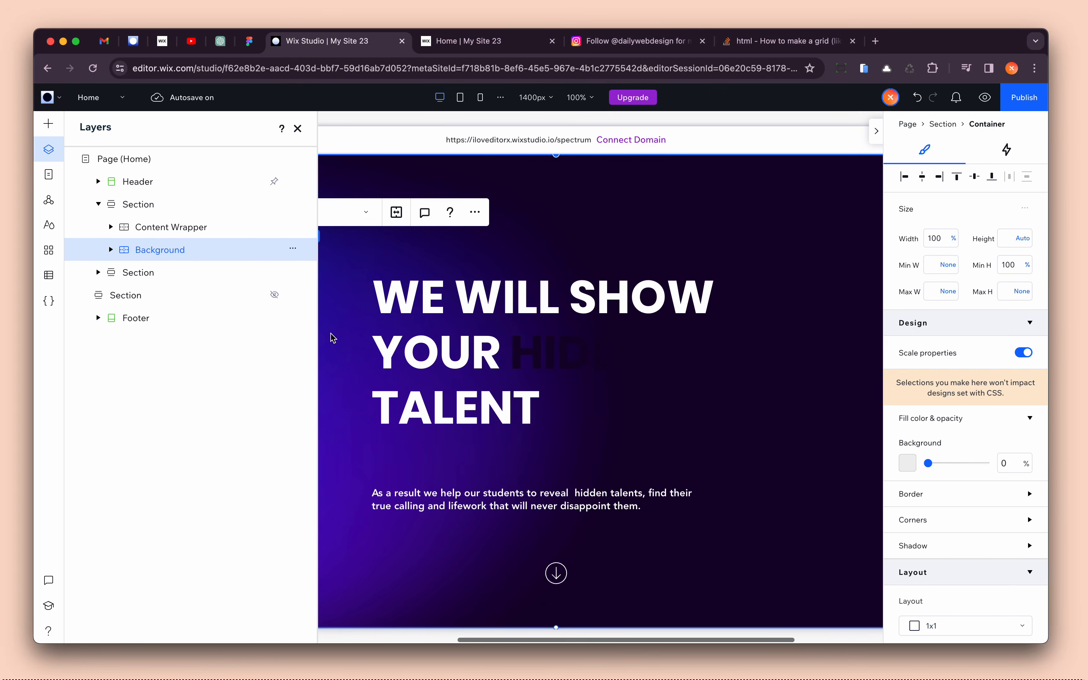
- Rename the first section below the header as Hero
{"action": "left_click", "coordinate": [170, 209]}
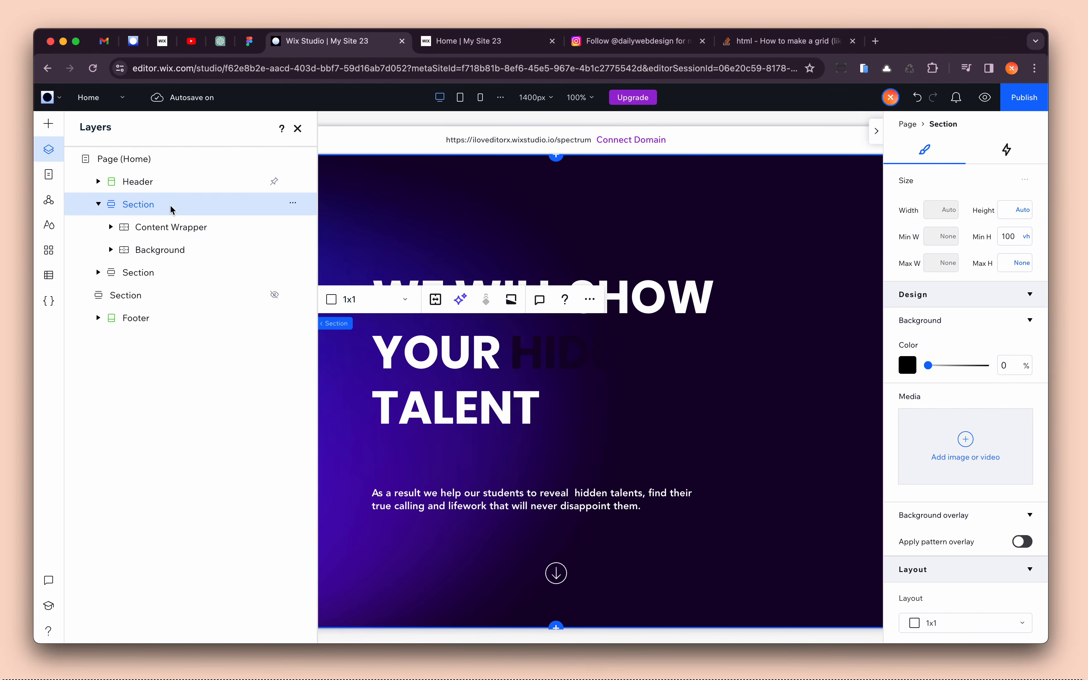
{"action": "double_click", "coordinate": [139, 204]}
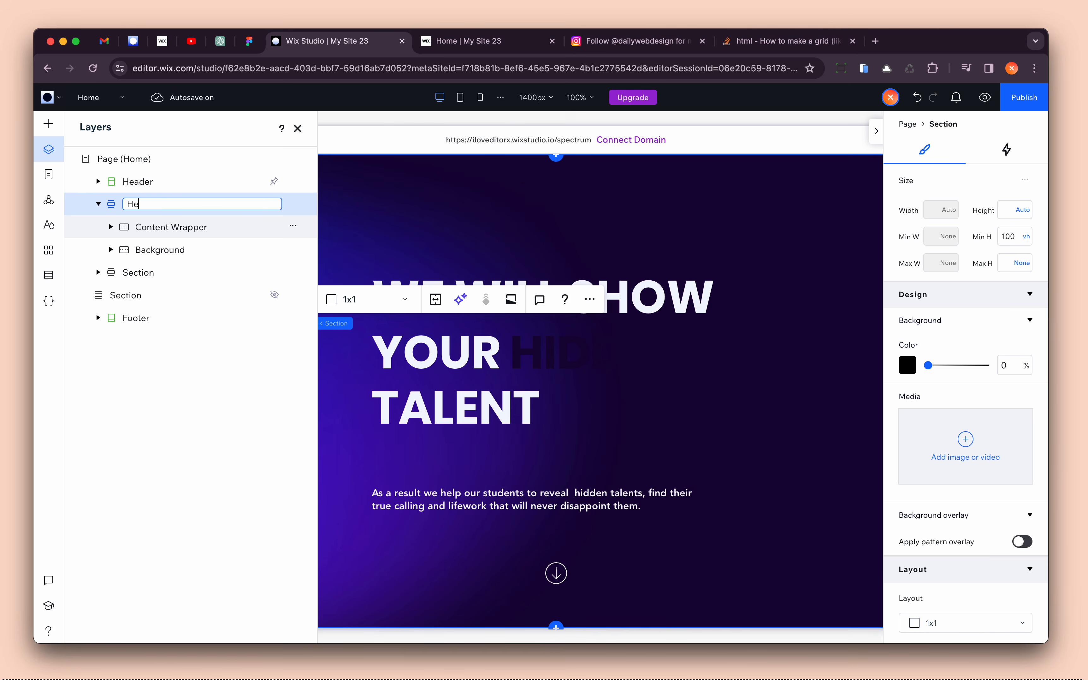
{"action": "type", "text": "Hero"}
{"action": "key", "text": "Return"}
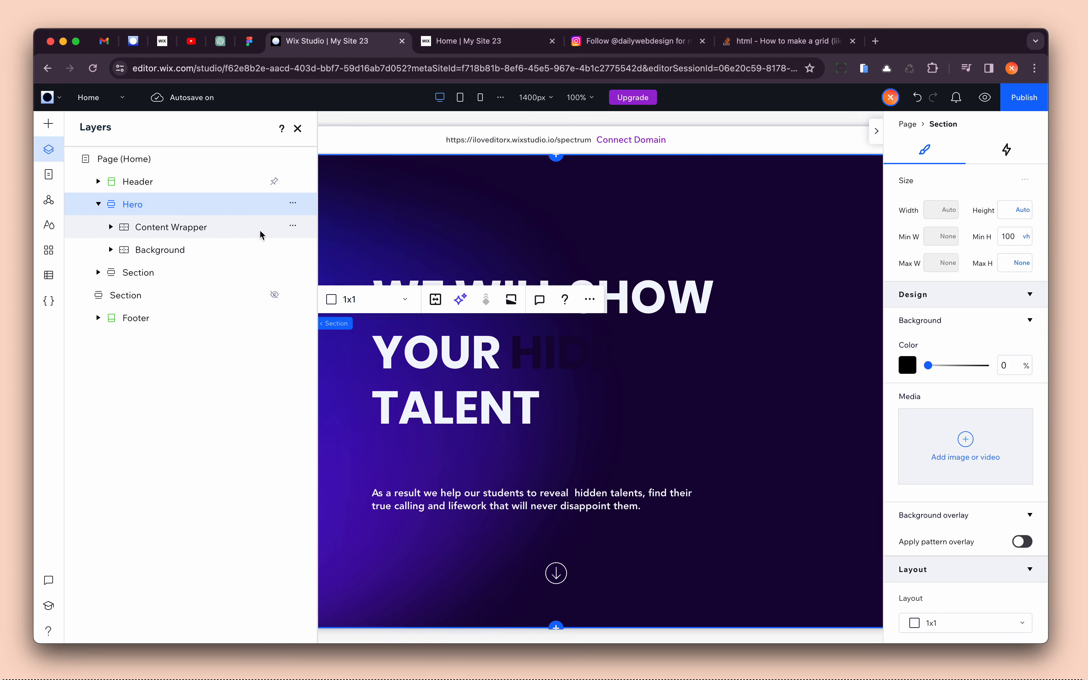
- Hide the Content Wrapper container inside the Hero section
{"action": "left_click", "coordinate": [200, 231]}
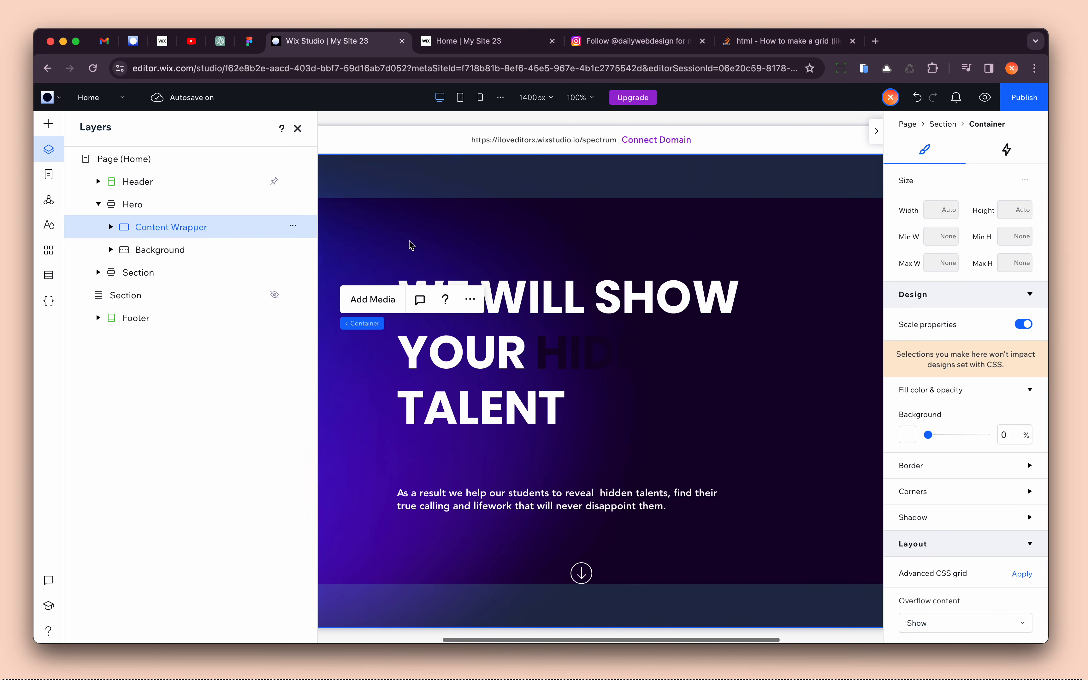
{"action": "scroll", "coordinate": [544, 350], "scroll_direction": "right", "scroll_amount": 1}
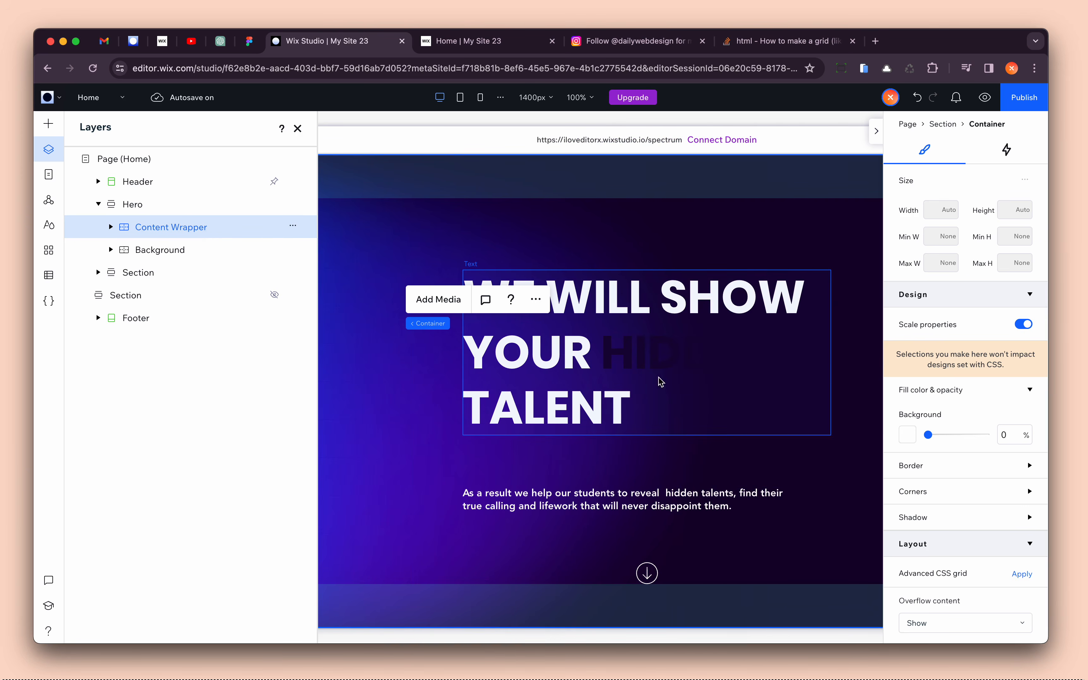
{"action": "scroll", "coordinate": [611, 399], "scroll_direction": "right", "scroll_amount": 2}
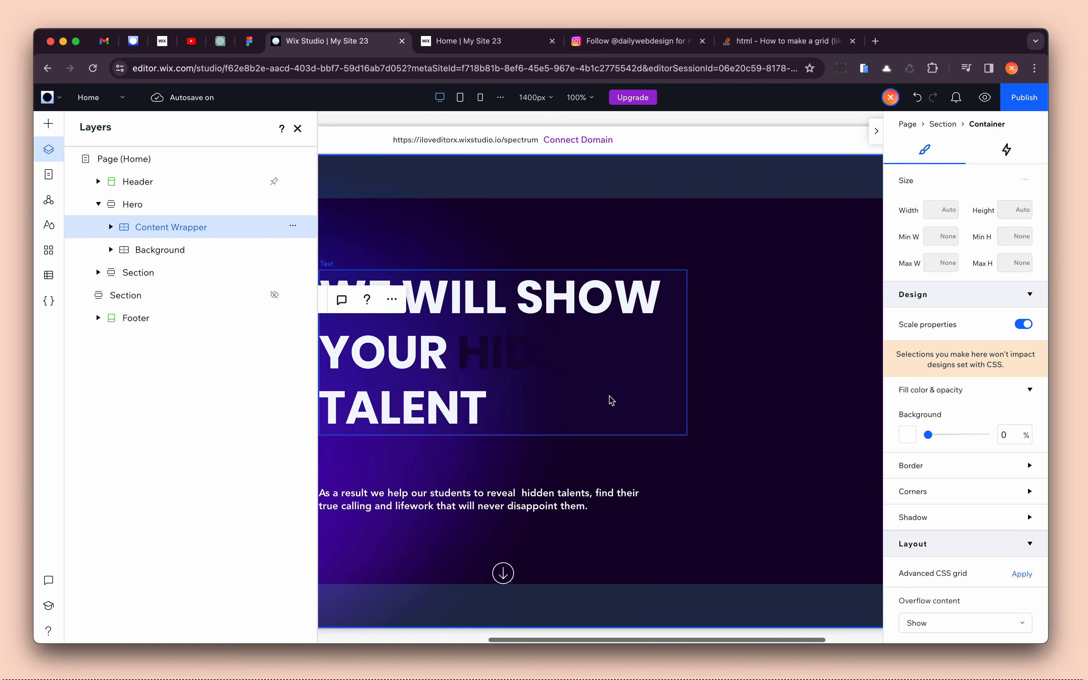
{"action": "left_click", "coordinate": [292, 226]}
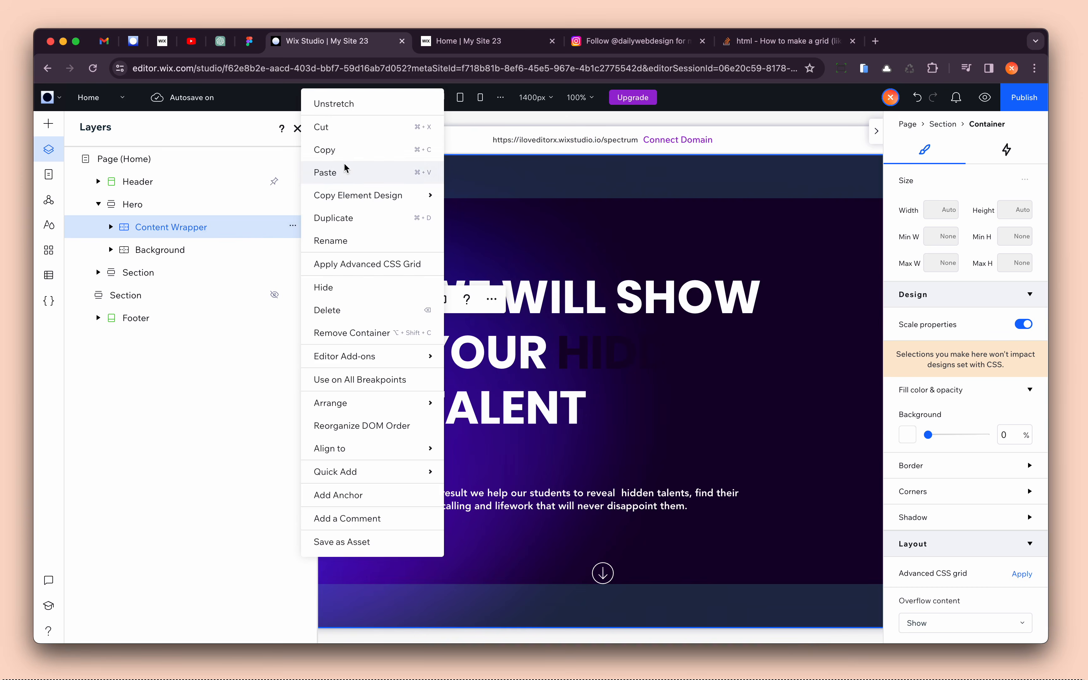
{"action": "left_click", "coordinate": [351, 287]}
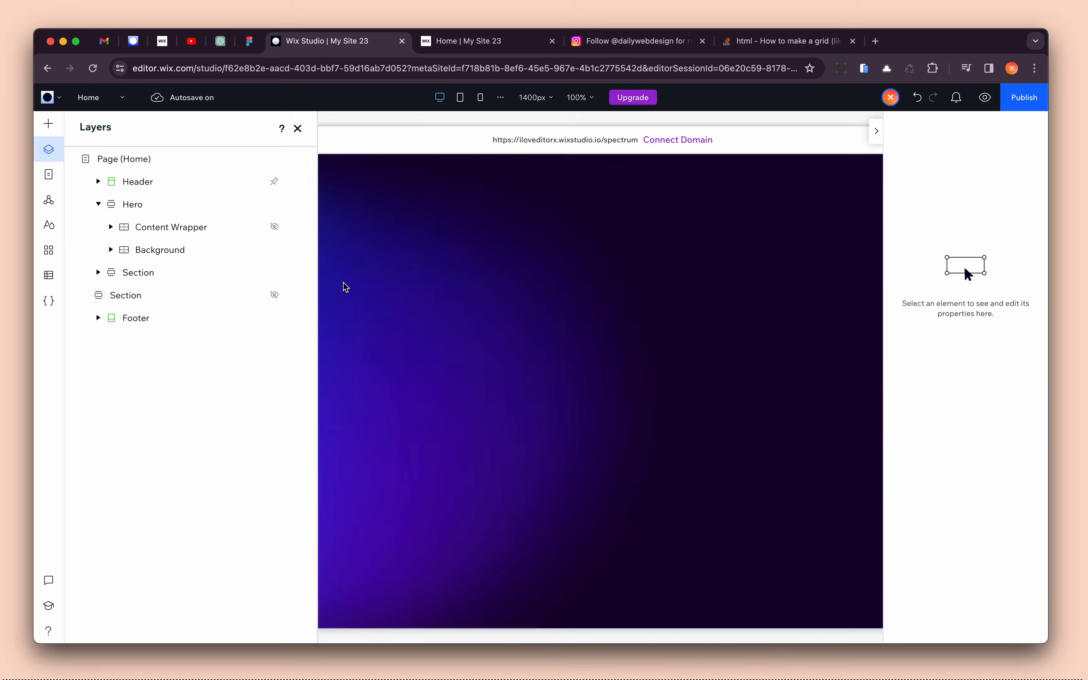
- Examine the Hero section's Background container up close, including the glowing light bar, gradient and faint grid lines
{"action": "left_click", "coordinate": [174, 248]}
{"action": "scroll", "coordinate": [438, 288], "scroll_direction": "left", "scroll_amount": 3}
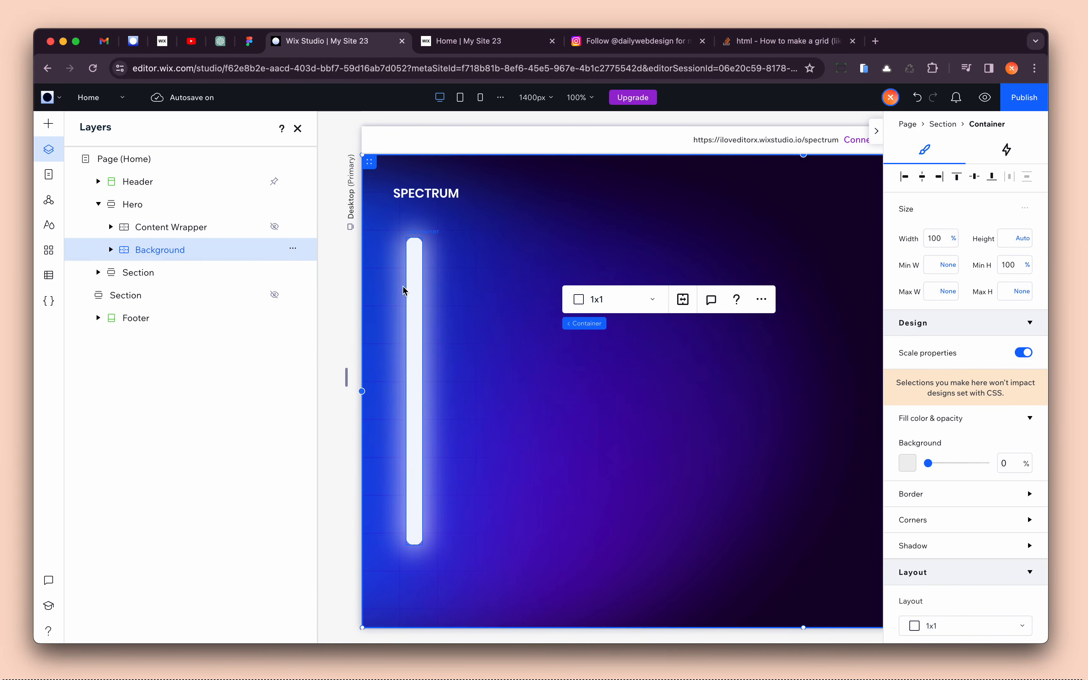
{"action": "scroll", "coordinate": [438, 360], "scroll_direction": "right", "scroll_amount": 1}
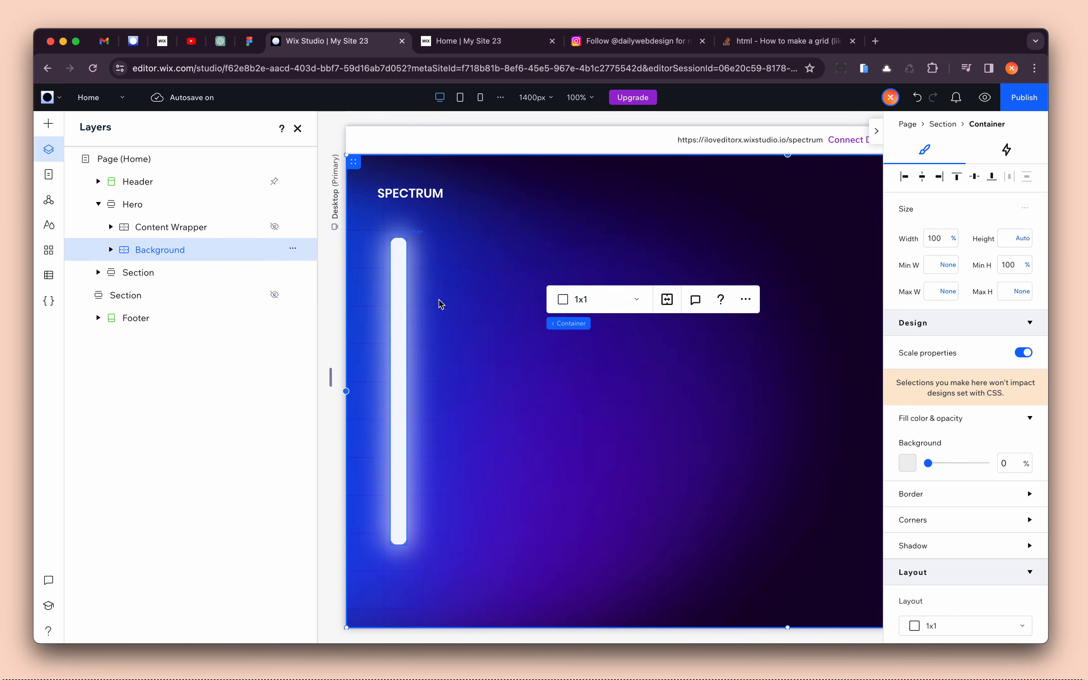
{"action": "scroll", "coordinate": [556, 401], "scroll_direction": "right", "scroll_amount": 3}
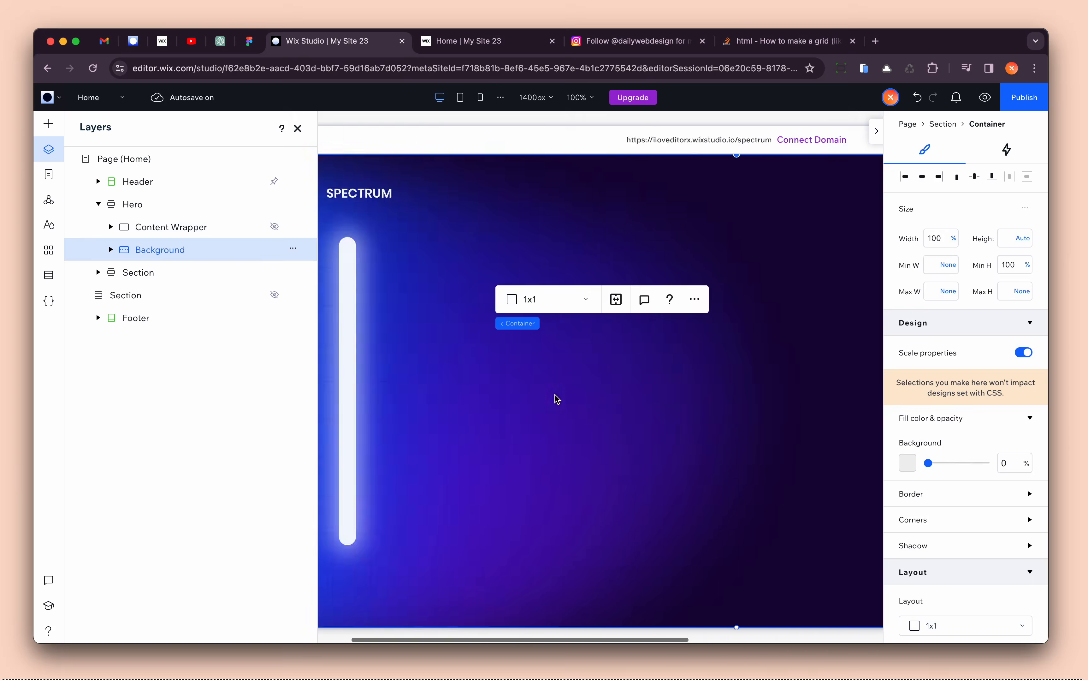
{"action": "scroll", "coordinate": [557, 398], "scroll_direction": "left", "scroll_amount": 2}
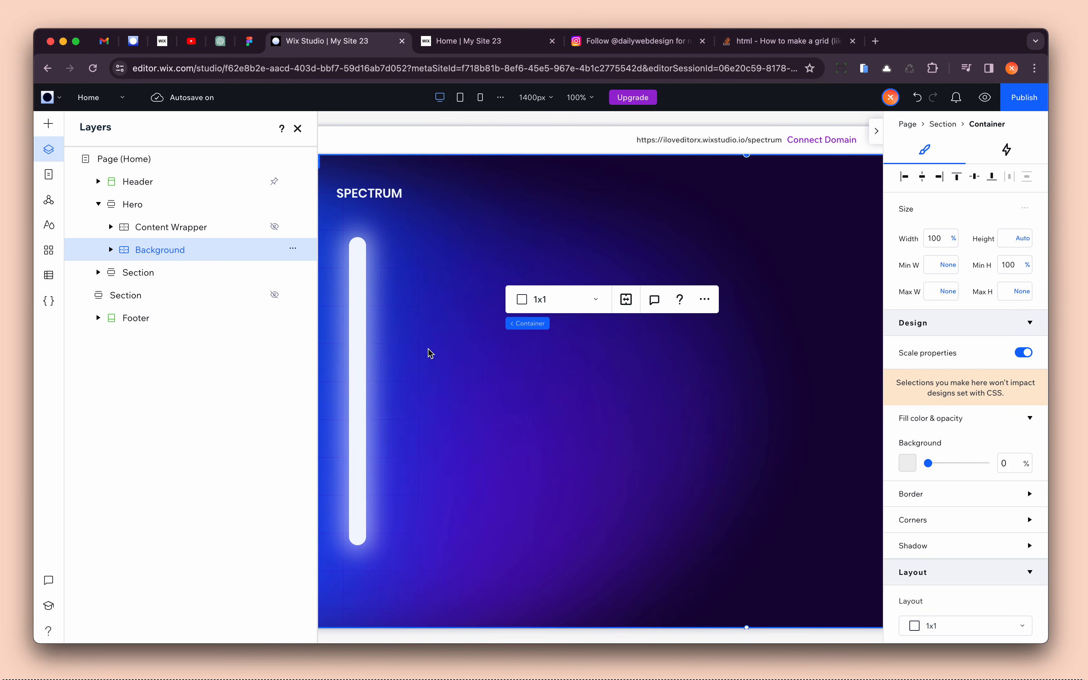
{"action": "scroll", "coordinate": [384, 344], "scroll_direction": "left", "scroll_amount": 2}
{"action": "scroll", "coordinate": [391, 341], "scroll_direction": "up", "scroll_amount": 5}
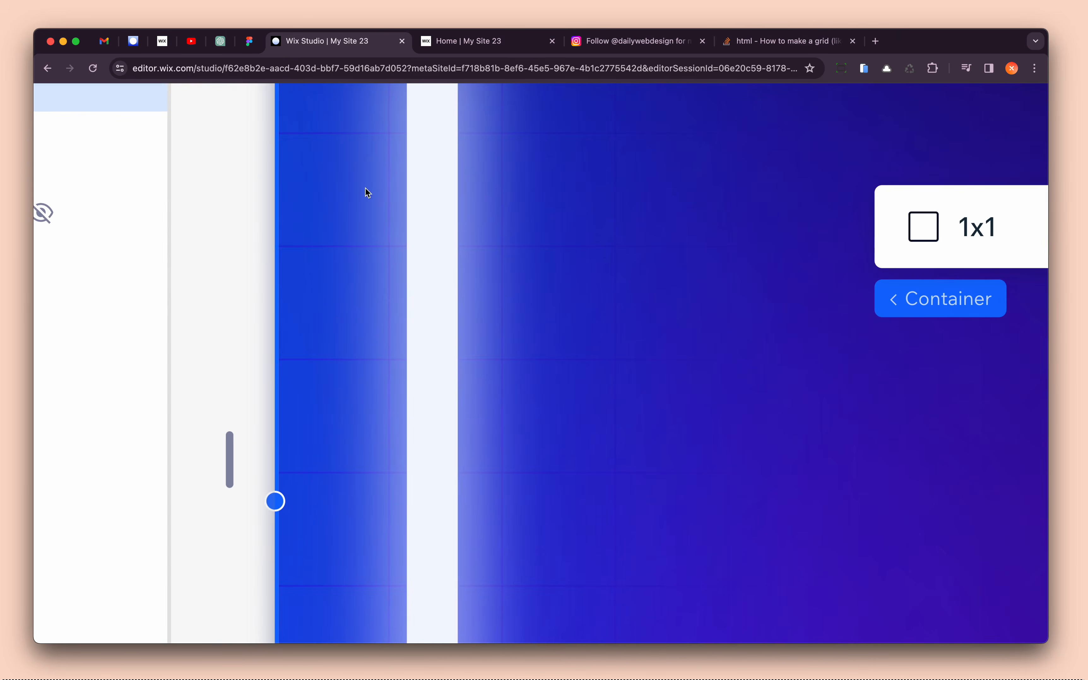
{"action": "scroll", "coordinate": [543, 267], "scroll_direction": "down", "scroll_amount": 5}
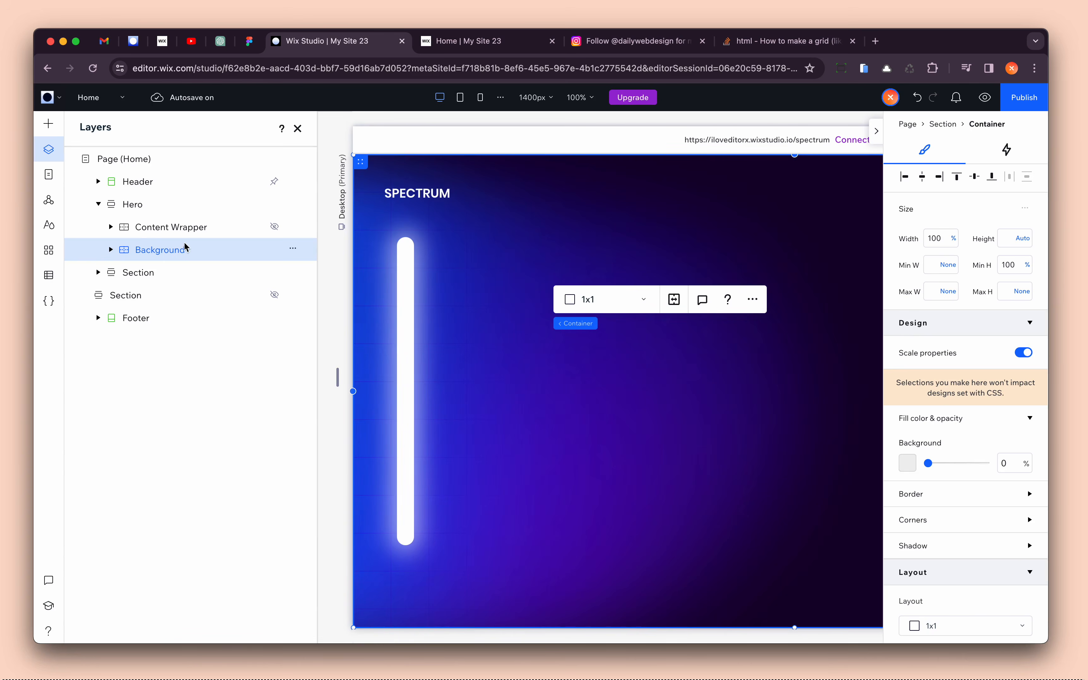
- Expand Background and its Gradient Wrapper (Track), and check the desktop Flash image on the mobile and desktop breakpoints
{"action": "left_click", "coordinate": [111, 250]}
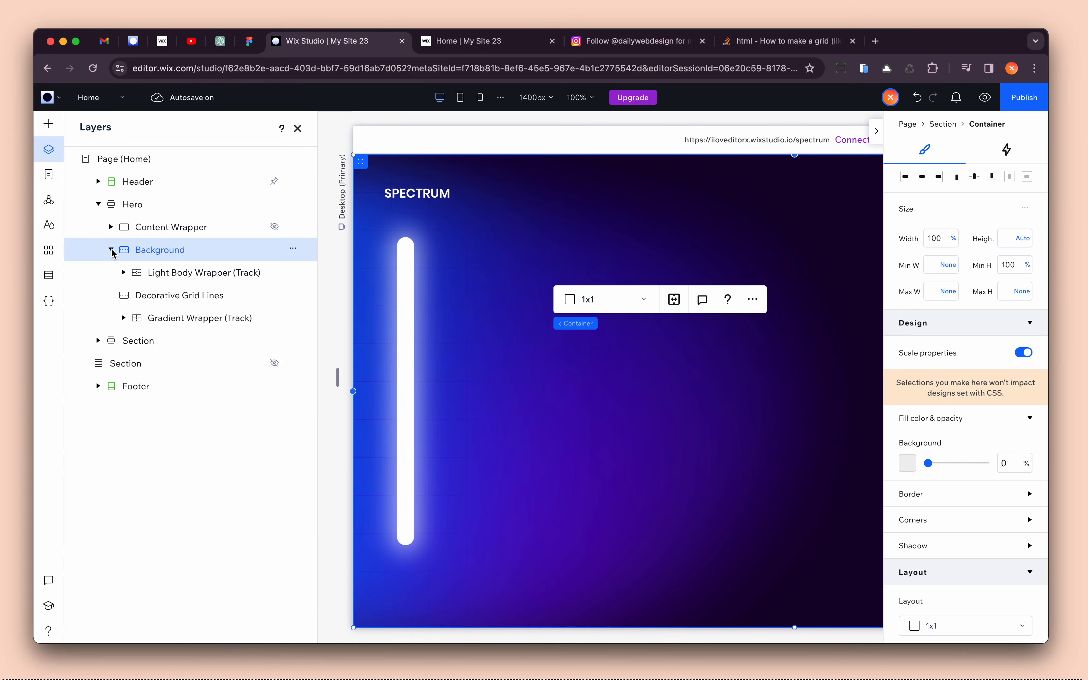
{"action": "left_click", "coordinate": [158, 320]}
{"action": "left_click", "coordinate": [124, 318]}
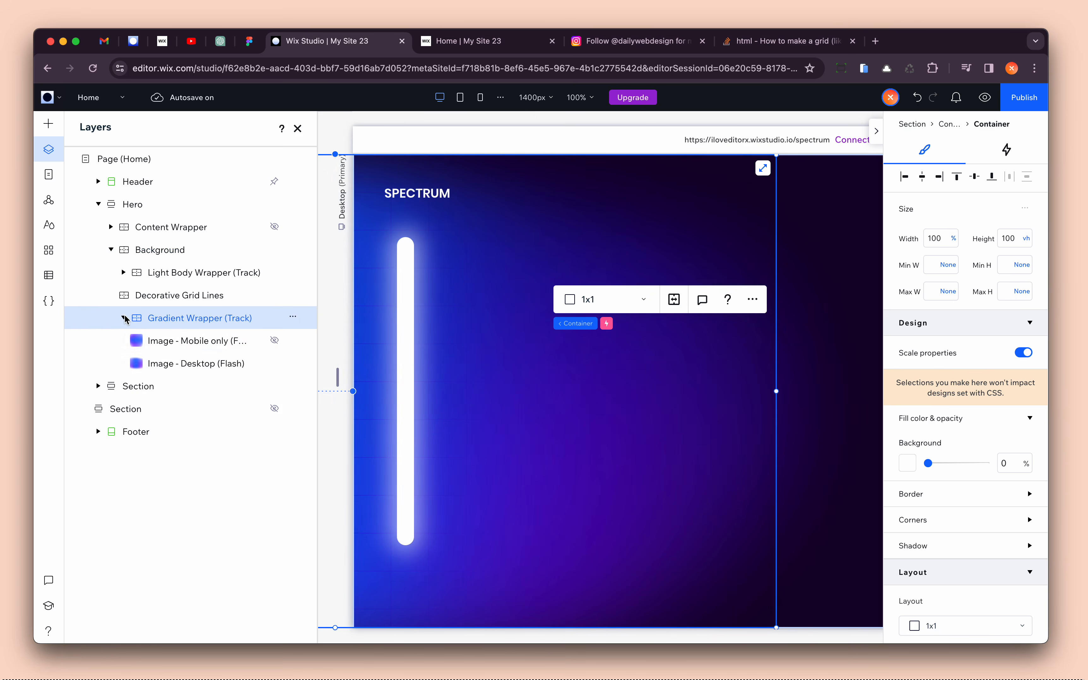
{"action": "left_click", "coordinate": [188, 364]}
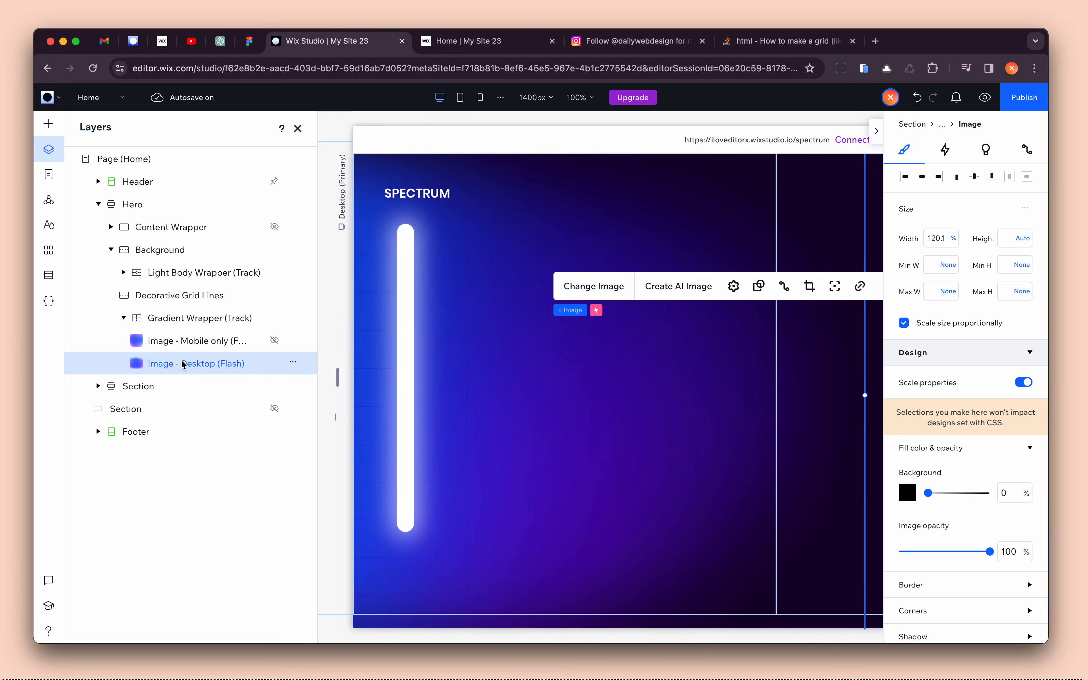
{"action": "left_click", "coordinate": [481, 97]}
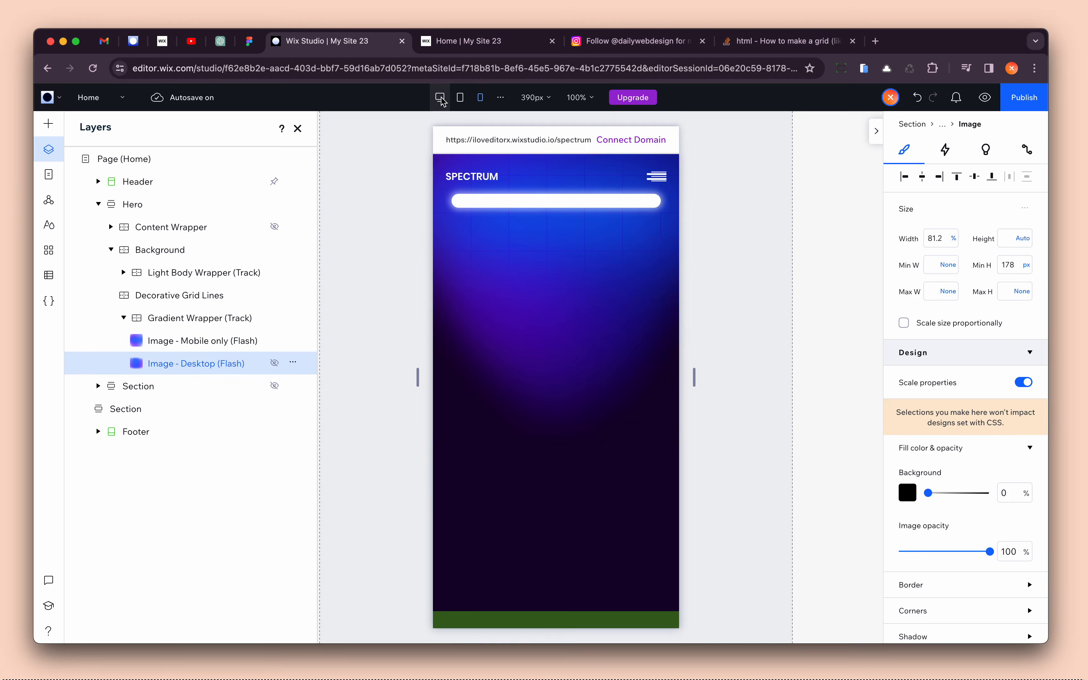
{"action": "left_click", "coordinate": [440, 97]}
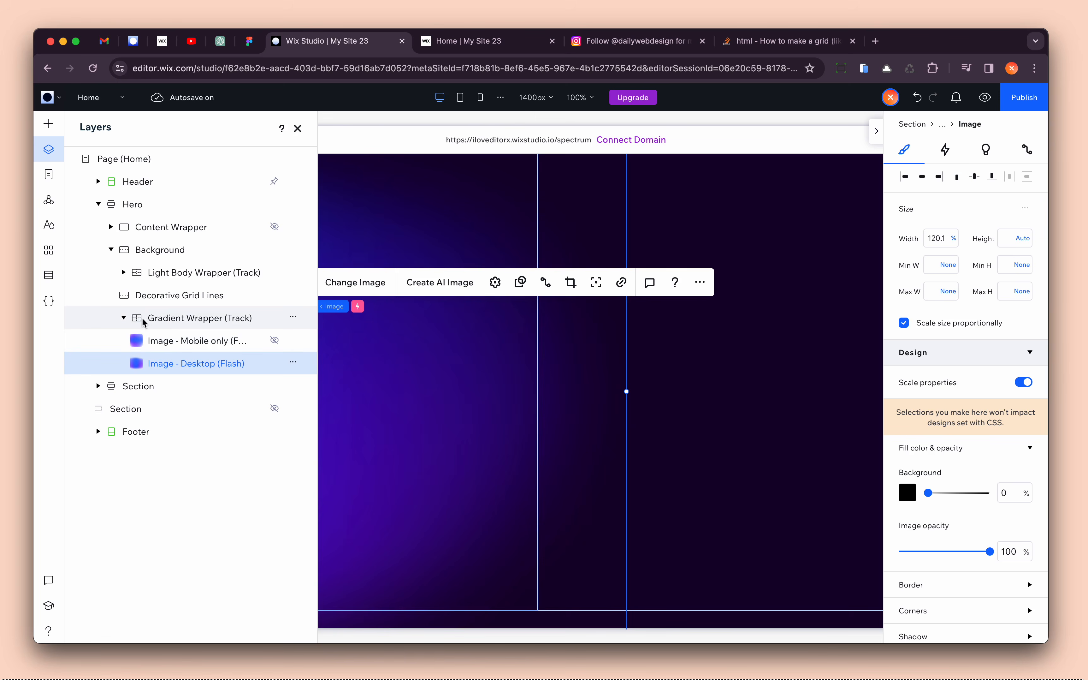
- Collapse the Gradient Wrapper (Track) and examine the Decorative Grid Lines container on the canvas
{"action": "left_click", "coordinate": [124, 318]}
{"action": "left_click", "coordinate": [180, 296]}
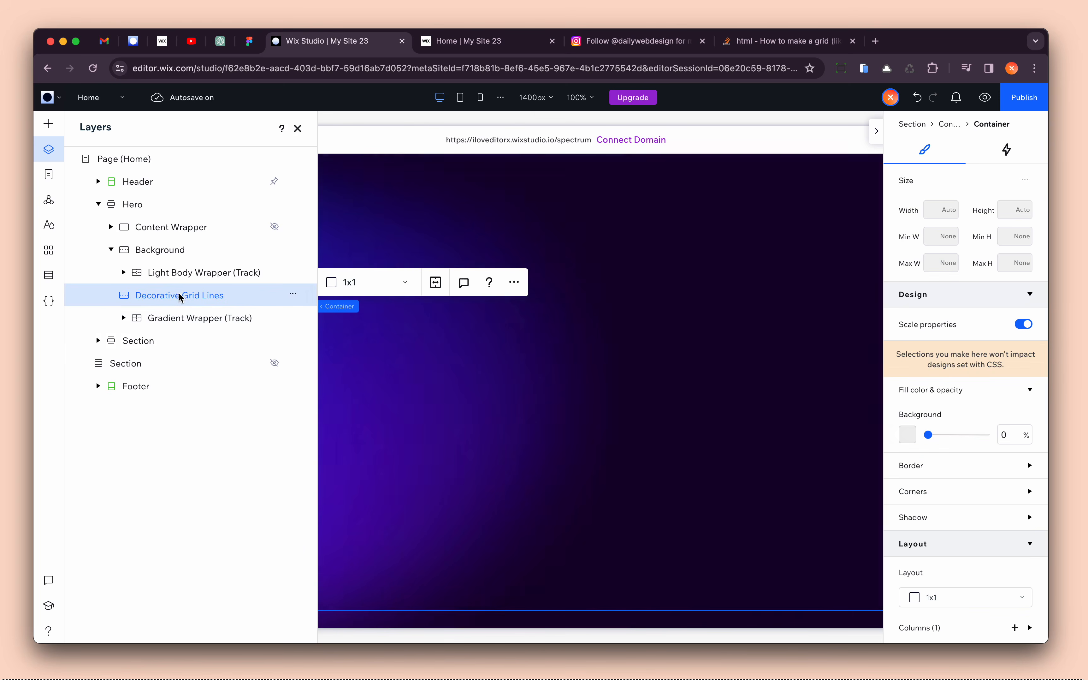
{"action": "scroll", "coordinate": [344, 333], "scroll_direction": "left", "scroll_amount": 5}
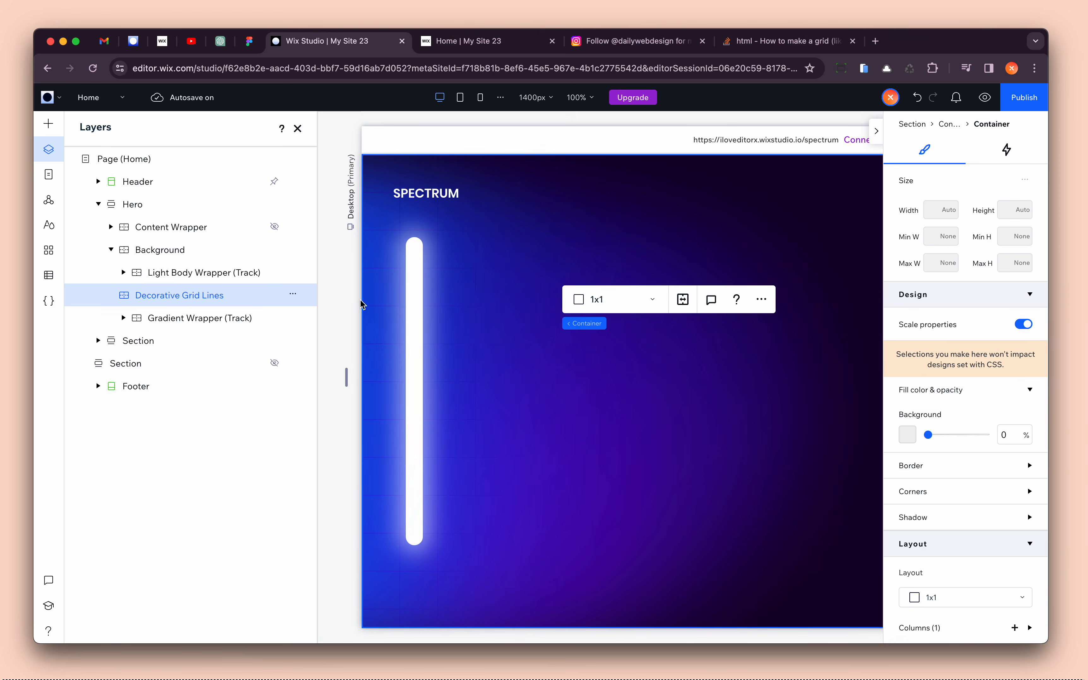
- Inspect the Light Body Wrapper (Track) and its nested layer, and check the light bar's motion on the published site
{"action": "left_click", "coordinate": [183, 274]}
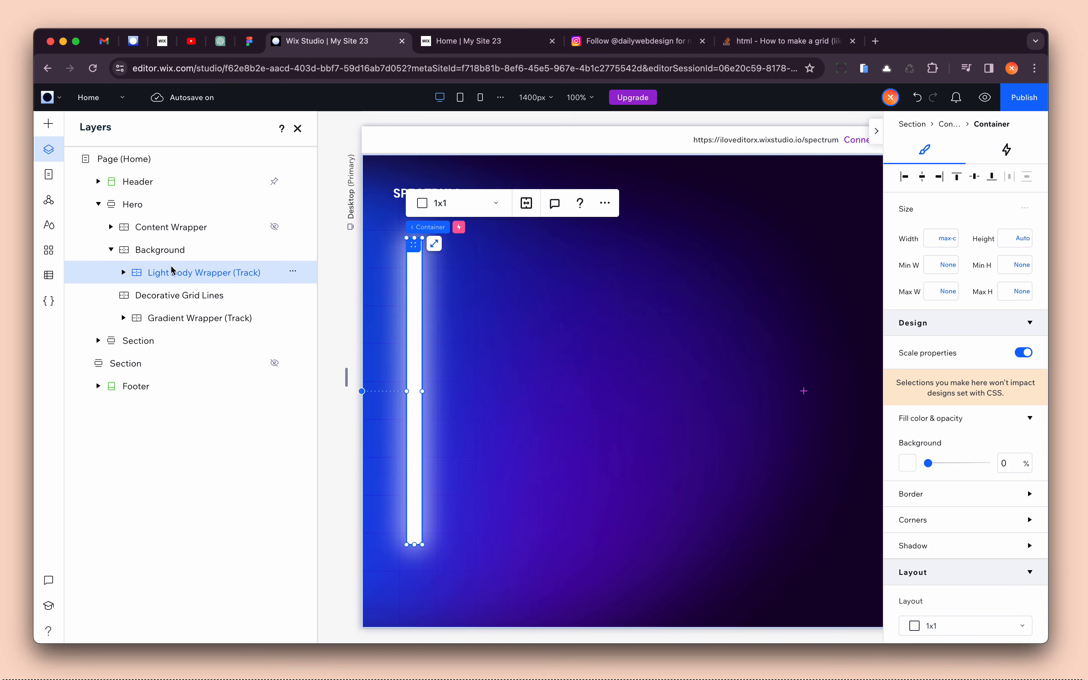
{"action": "left_click", "coordinate": [124, 273]}
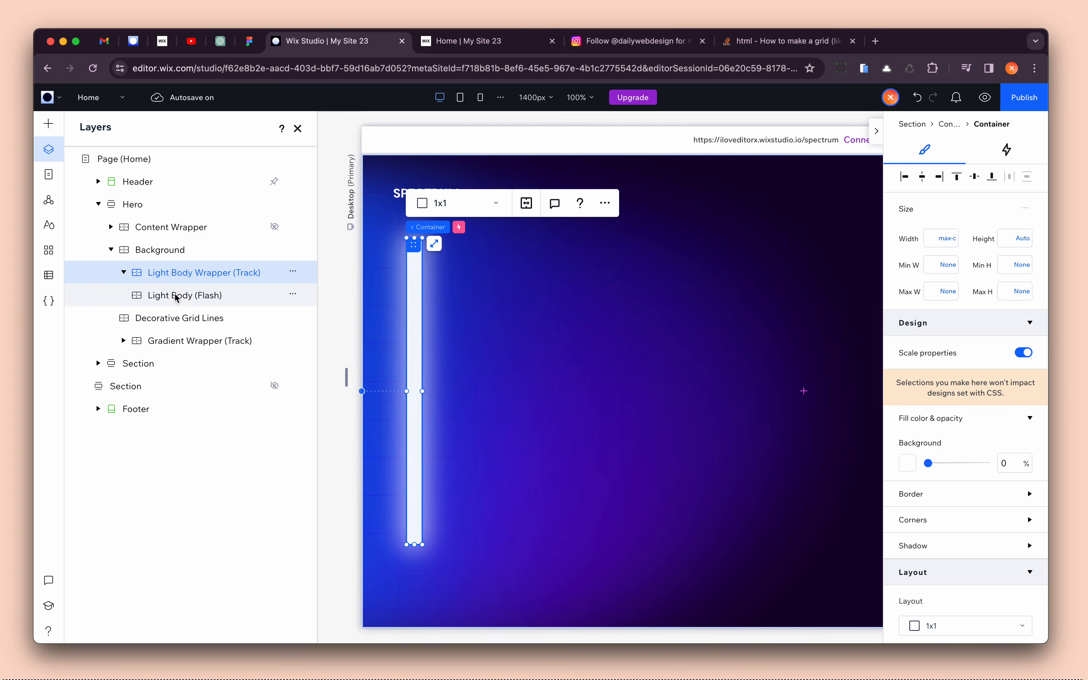
{"action": "left_click", "coordinate": [466, 47]}
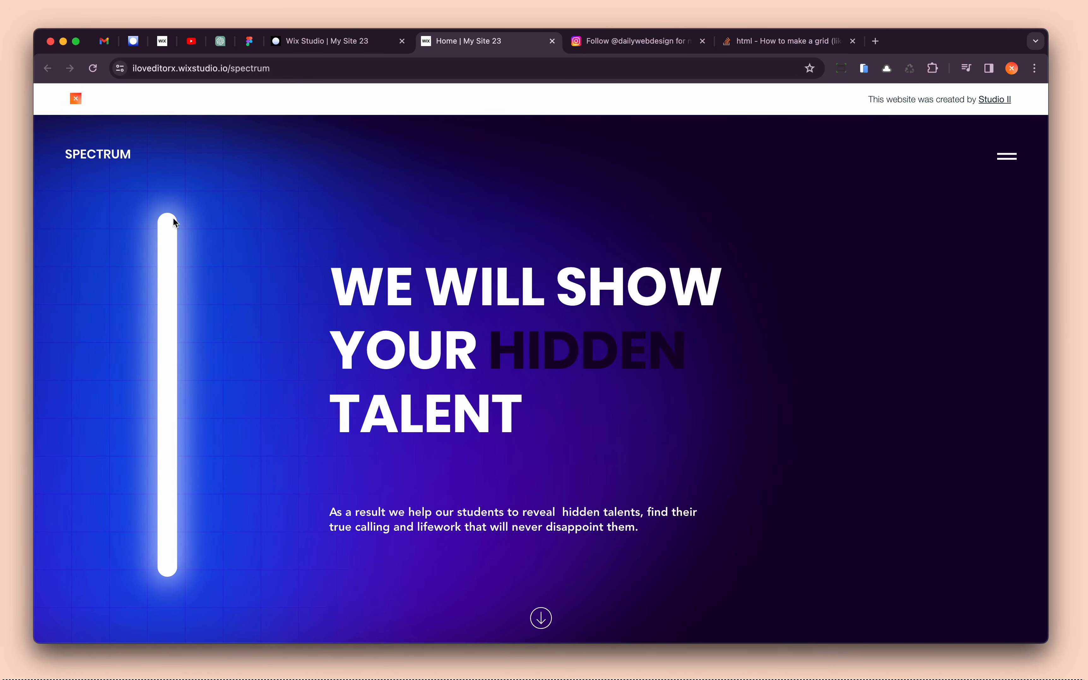
- Return to the Wix Studio editor, add a blank section above Hero and set its minimum height to 100vh
{"action": "left_click", "coordinate": [316, 50]}
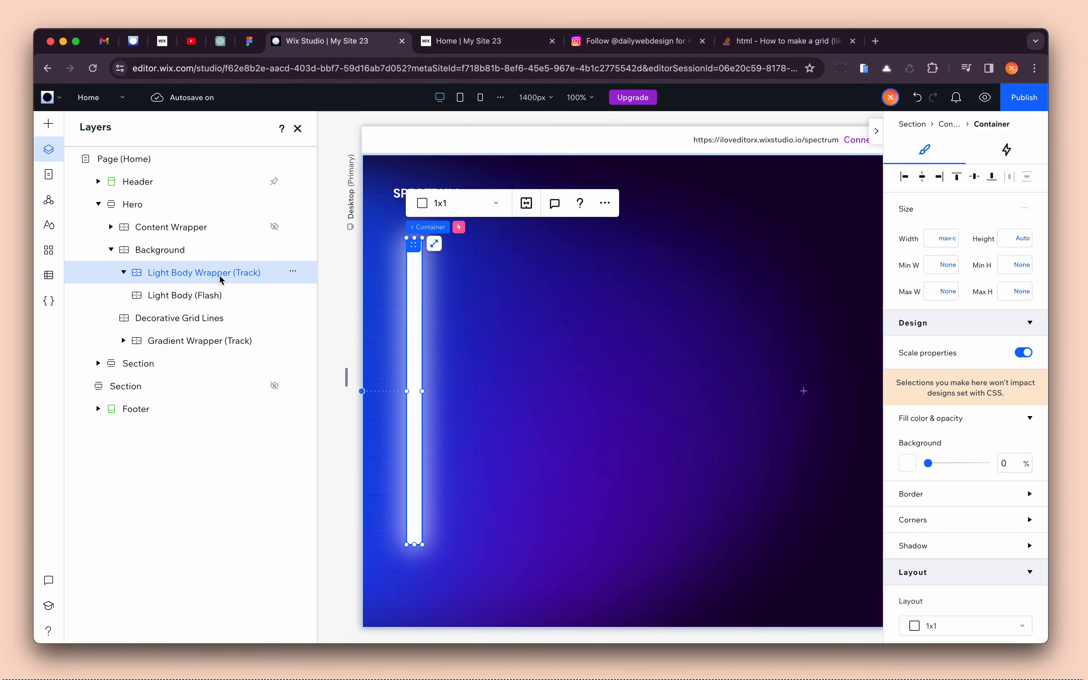
{"action": "left_click", "coordinate": [214, 239]}
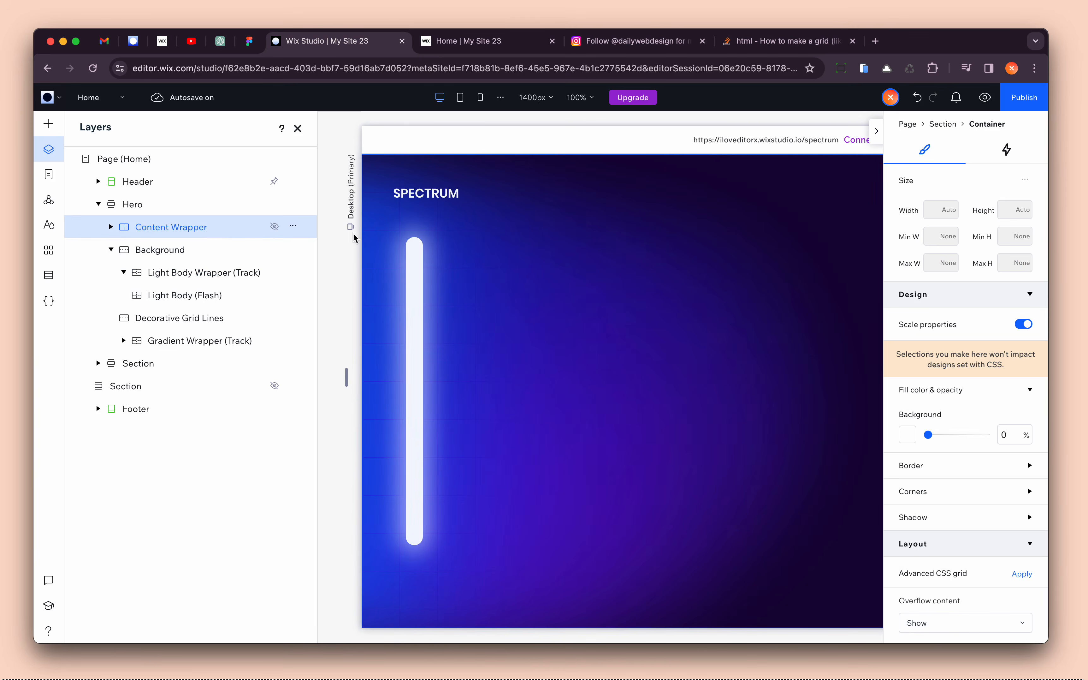
{"action": "left_click", "coordinate": [213, 208]}
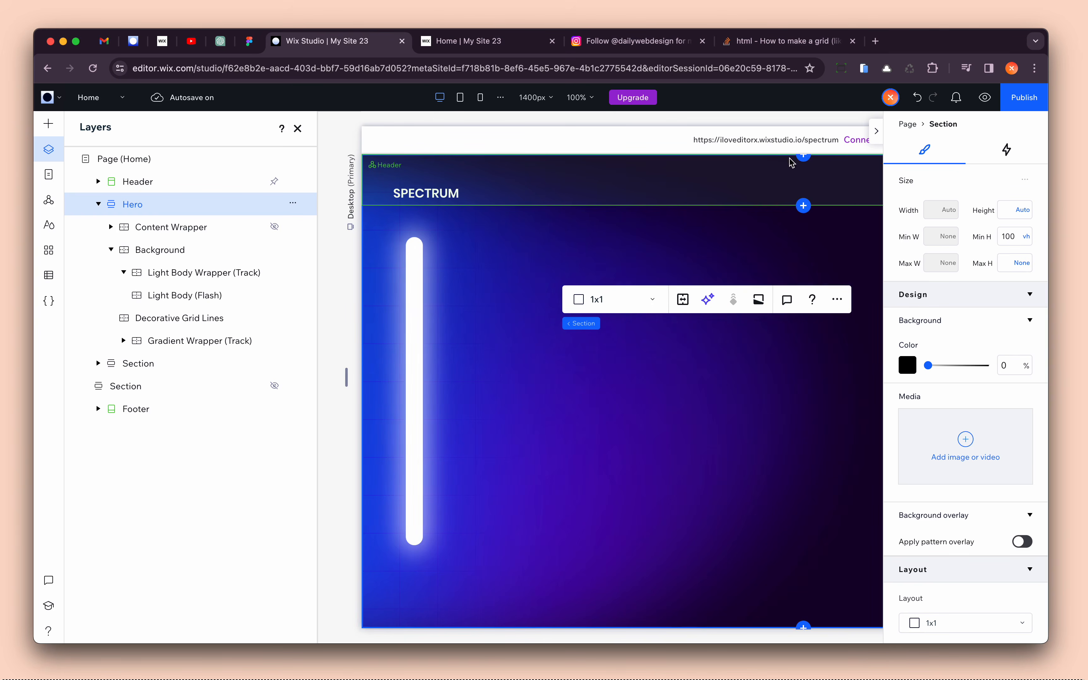
{"action": "left_click", "coordinate": [804, 156]}
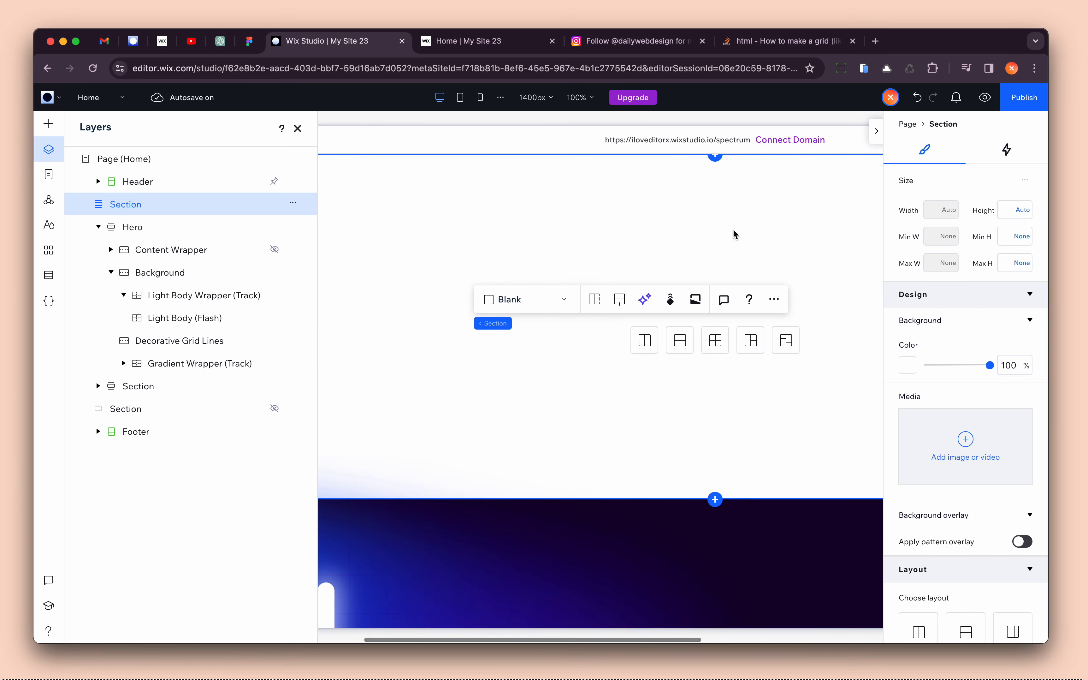
{"action": "left_click", "coordinate": [1016, 242]}
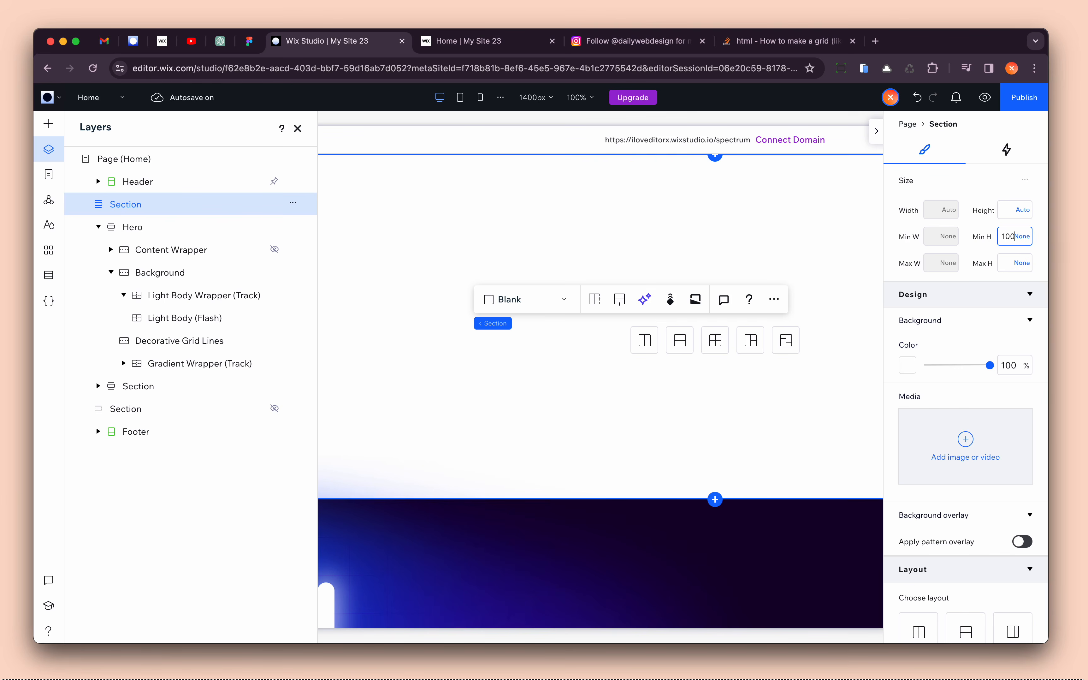
{"action": "type", "text": "100vh"}
{"action": "key", "text": "Return"}
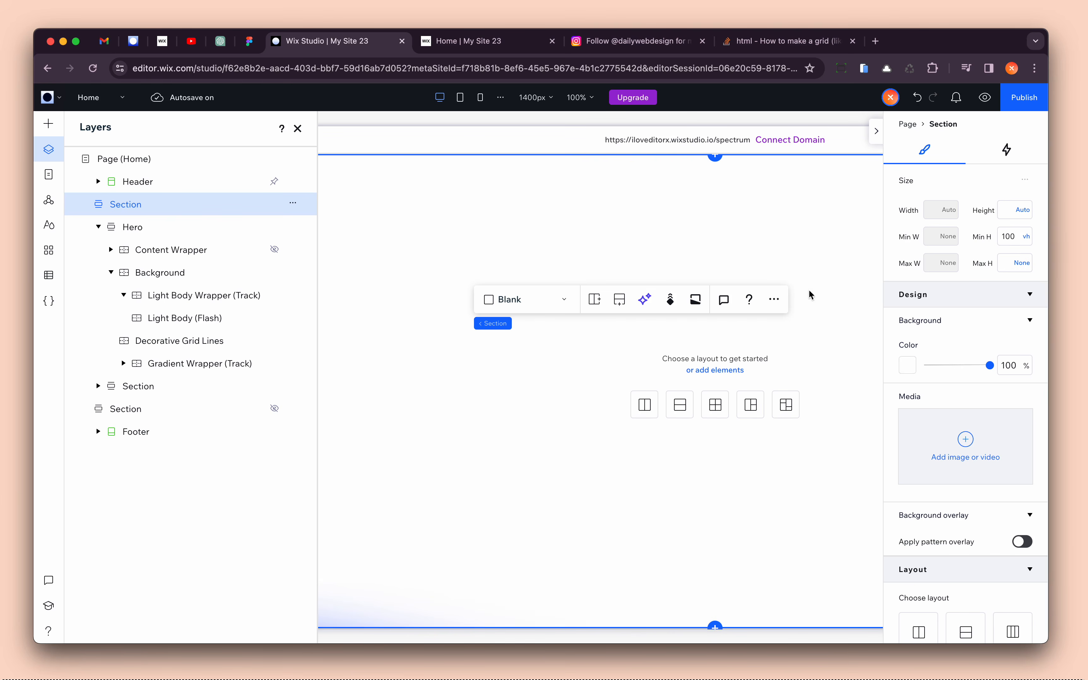
- Apply the advanced CSS grid to the new blank section and opt out of seeing the confirmation again
{"action": "scroll", "coordinate": [944, 427], "scroll_direction": "down", "scroll_amount": 5}
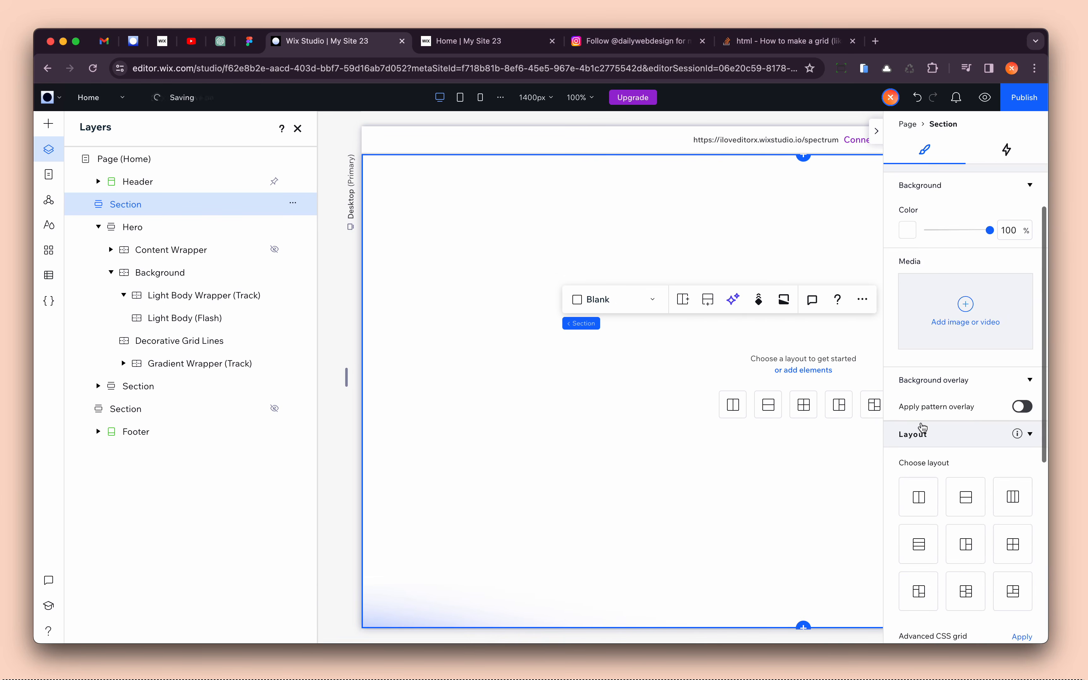
{"action": "scroll", "coordinate": [945, 382], "scroll_direction": "down", "scroll_amount": 3}
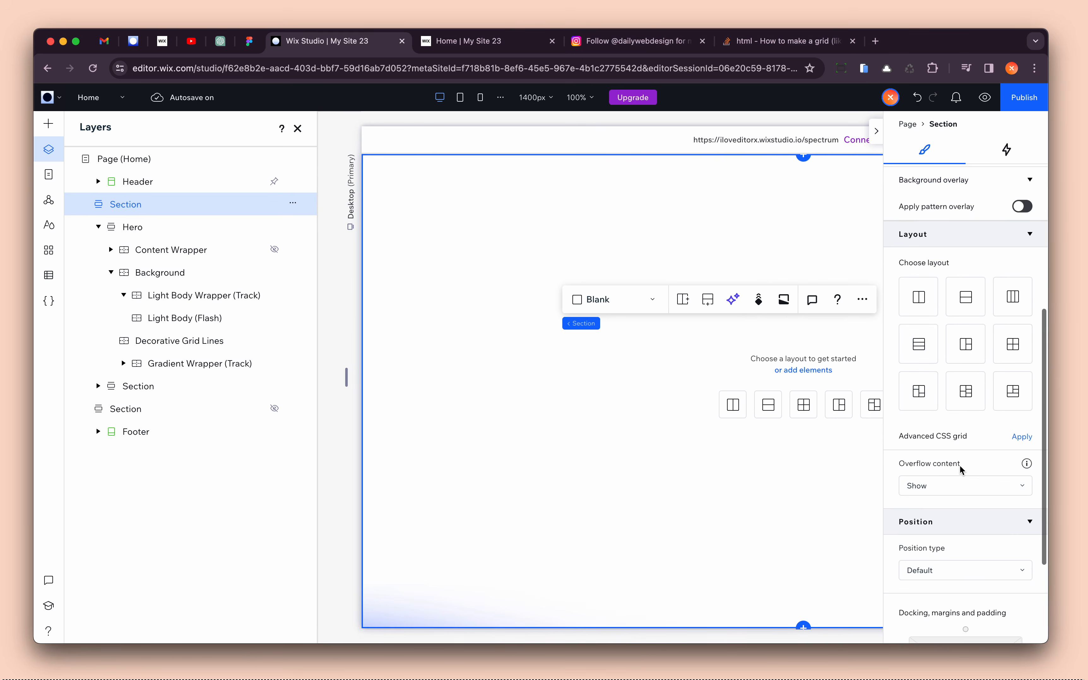
{"action": "left_click", "coordinate": [1022, 437]}
{"action": "left_click", "coordinate": [470, 433]}
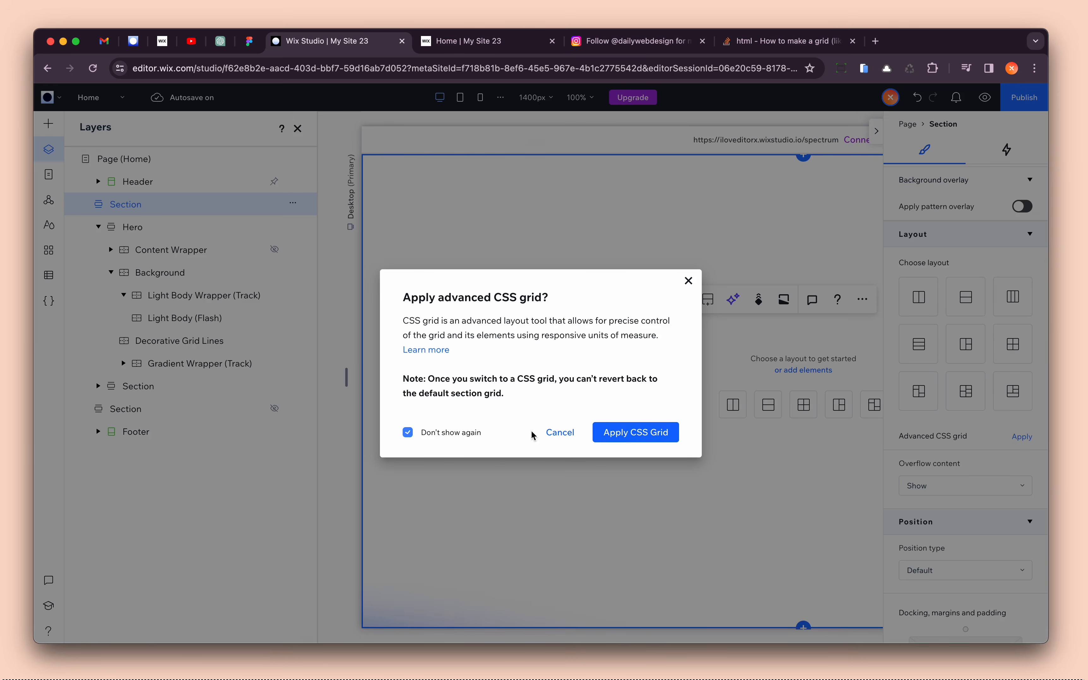
{"action": "left_click", "coordinate": [621, 436]}
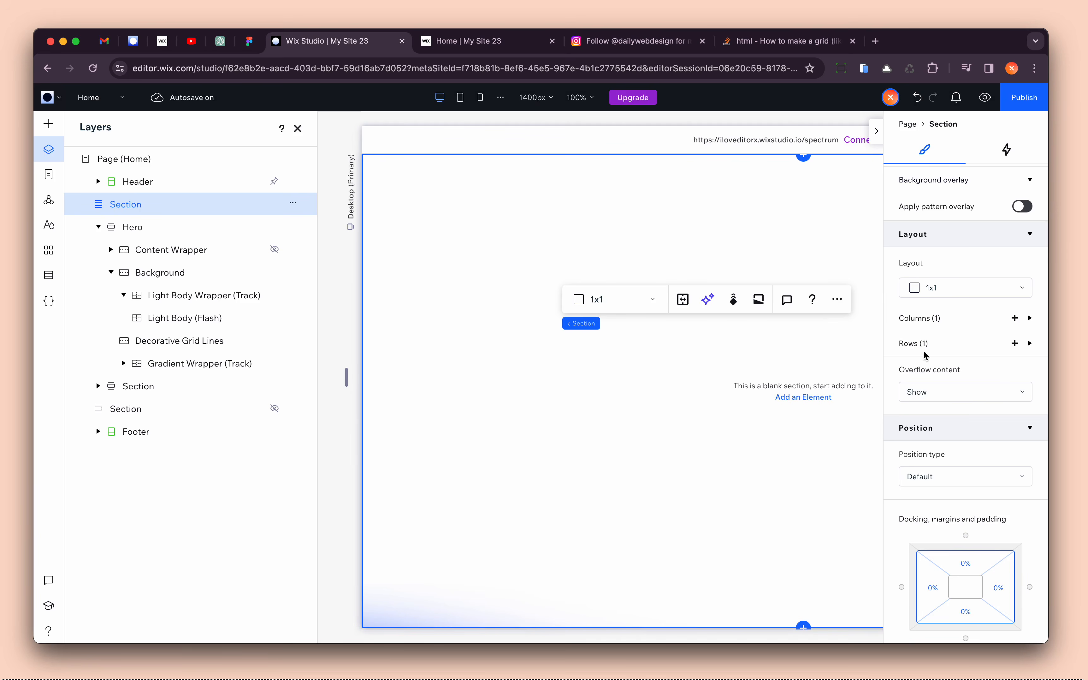
- Change the sizing of the new section's single grid row from Min/max to Fraction (fr)
{"action": "left_click", "coordinate": [917, 344]}
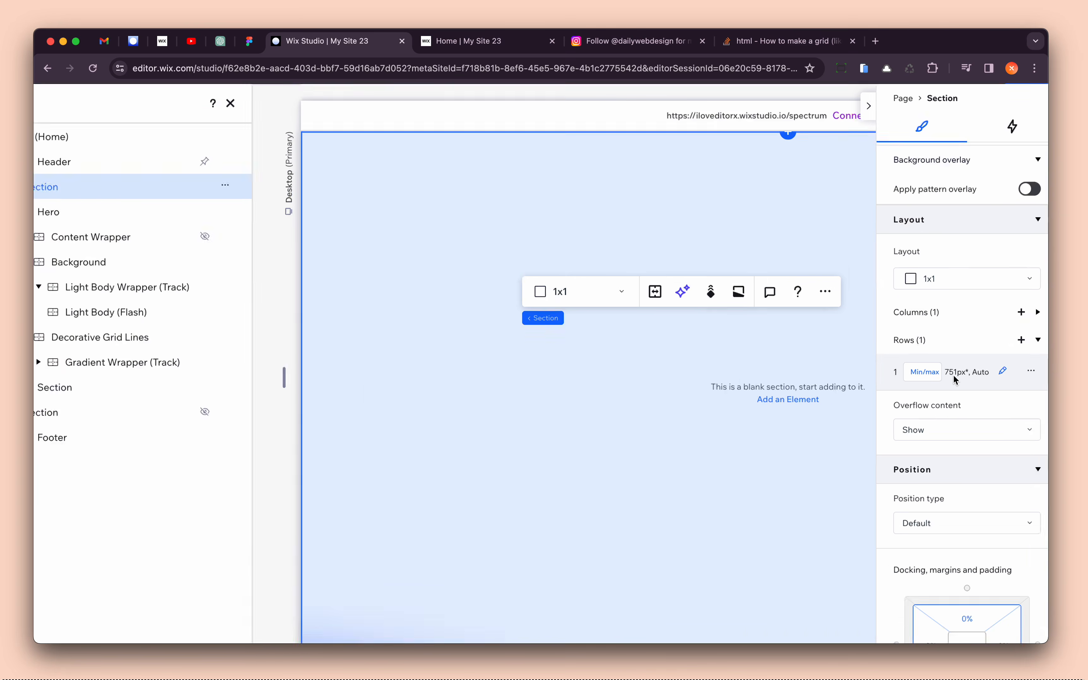
{"action": "scroll", "coordinate": [953, 374], "scroll_direction": "up", "scroll_amount": 5}
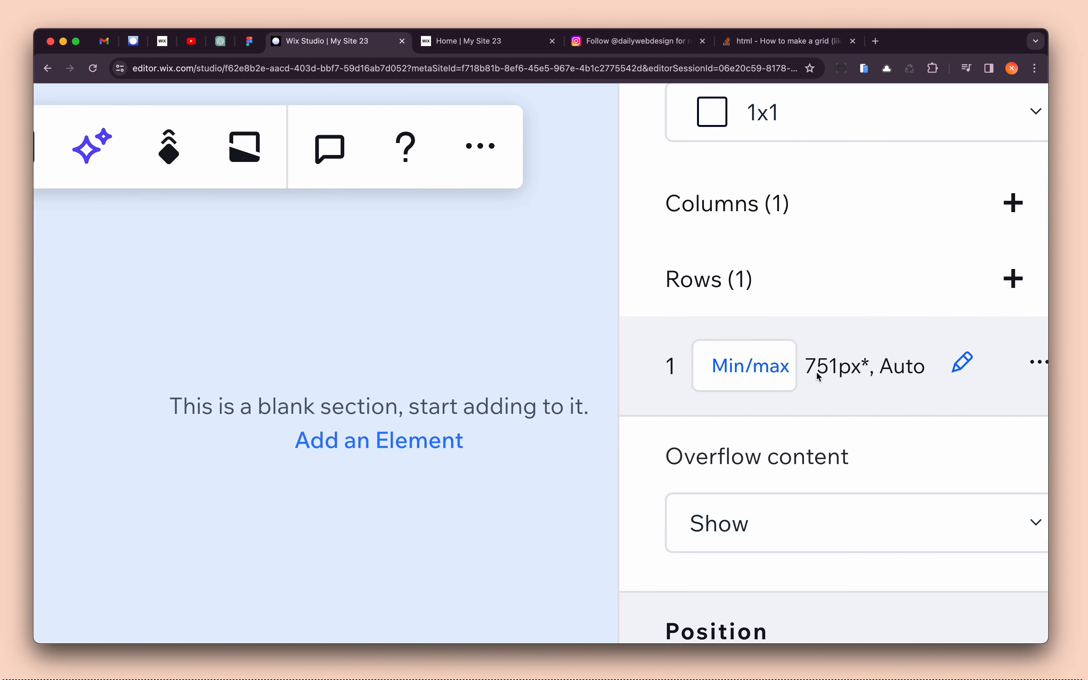
{"action": "scroll", "coordinate": [837, 376], "scroll_direction": "down", "scroll_amount": 5}
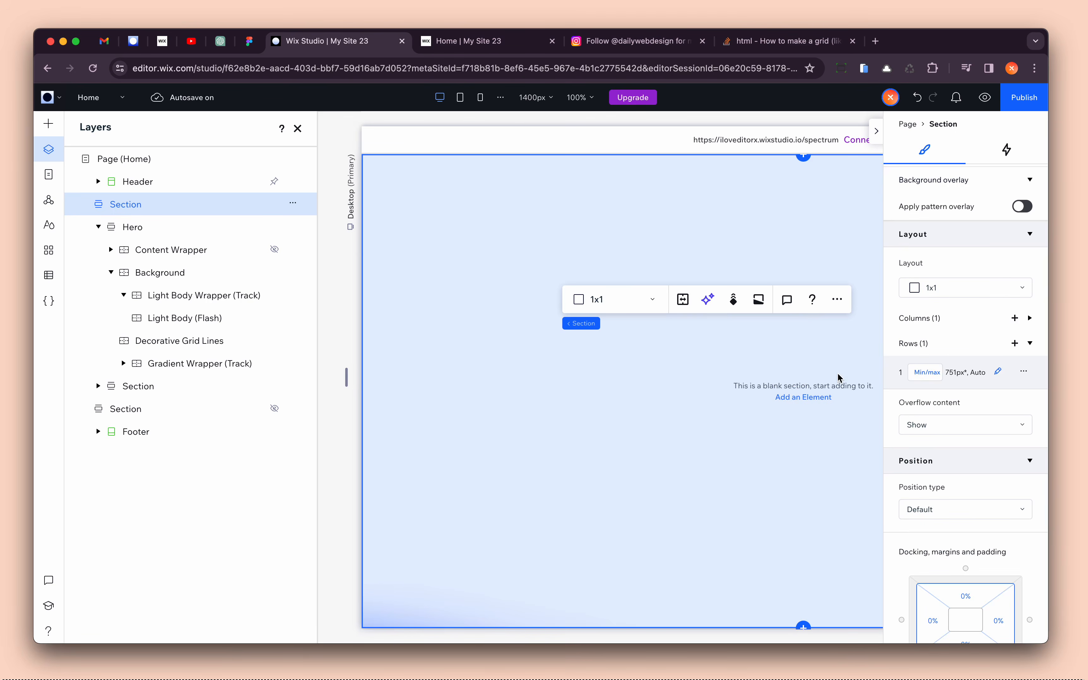
{"action": "left_click", "coordinate": [928, 372]}
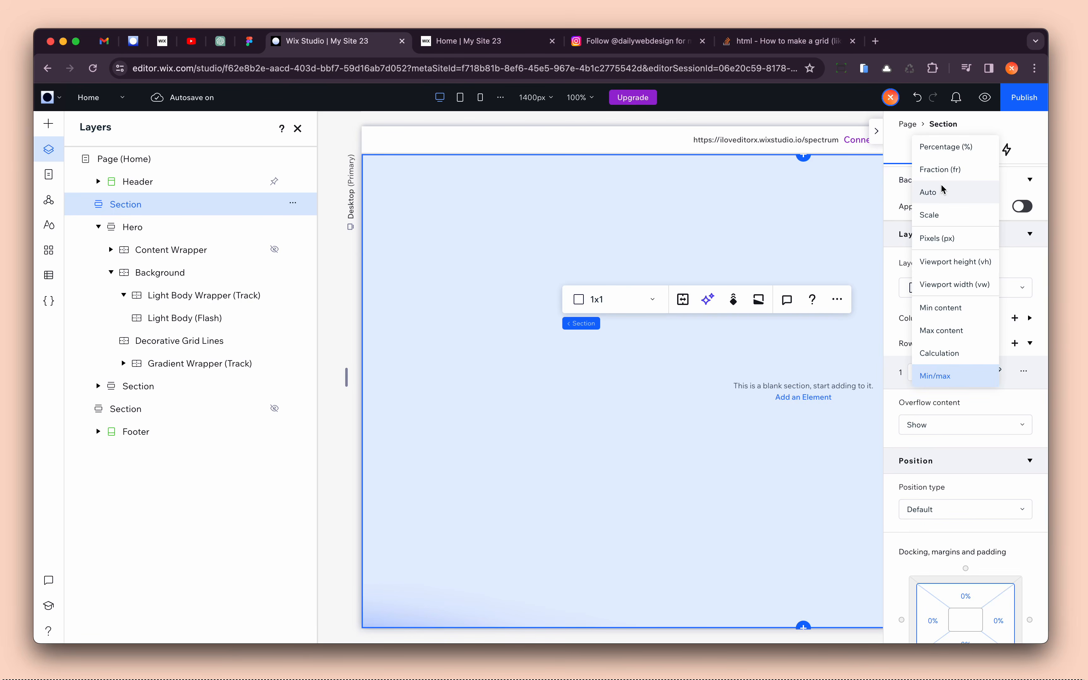
{"action": "left_click", "coordinate": [949, 169]}
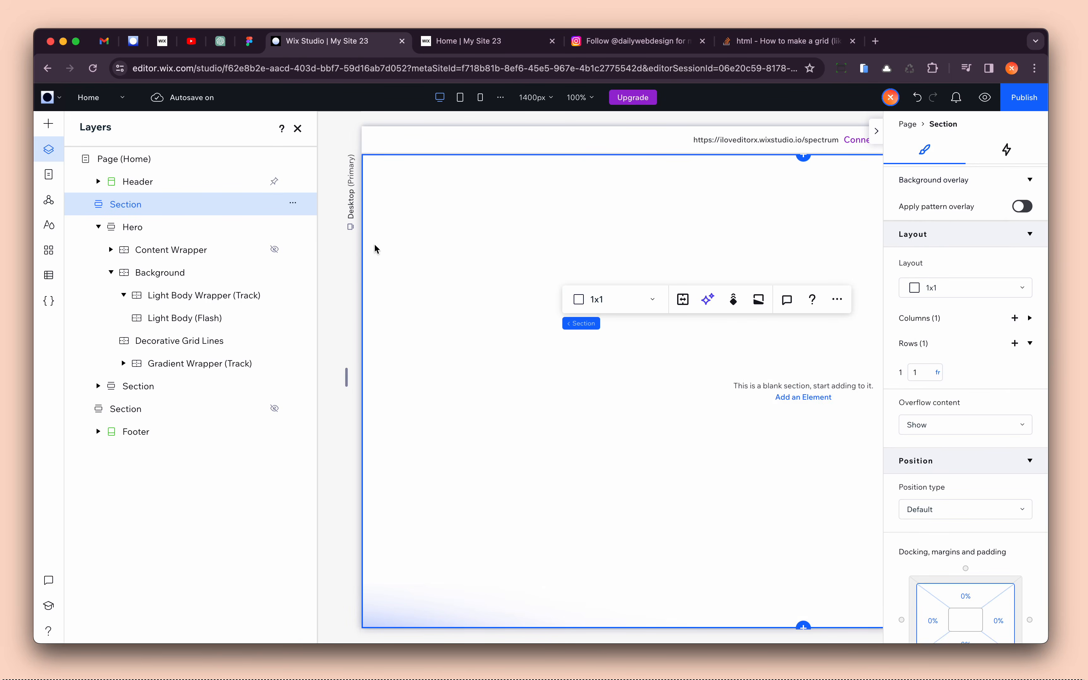
- Rename the new section's layer to "New hero"
{"action": "double_click", "coordinate": [133, 205]}
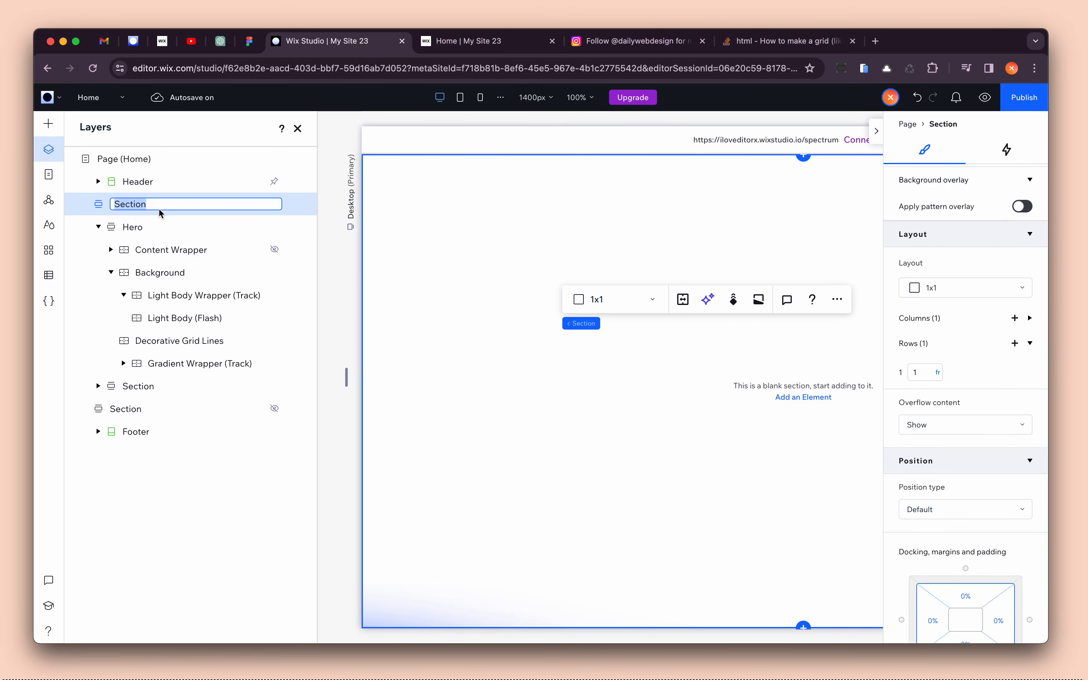
{"action": "type", "text": "New hero"}
{"action": "key", "text": "Return"}
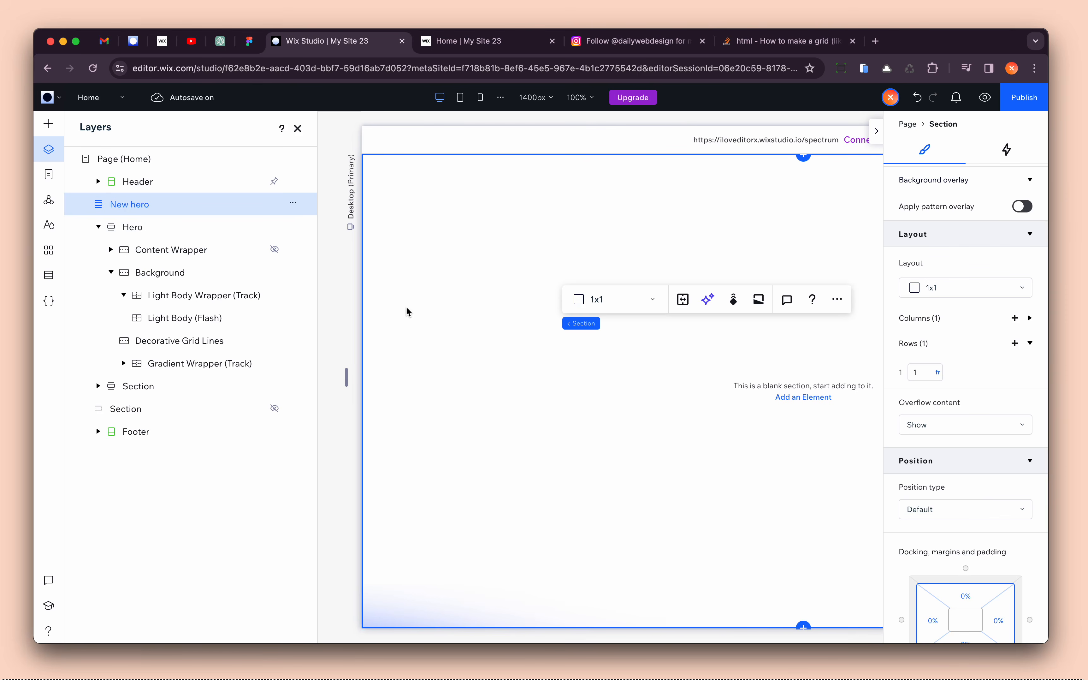
- Inspect the page's background colour and its custom hex value, leaving the colour as it is
{"action": "scroll", "coordinate": [406, 306], "scroll_direction": "right", "scroll_amount": 2}
{"action": "scroll", "coordinate": [711, 245], "scroll_direction": "right", "scroll_amount": 3}
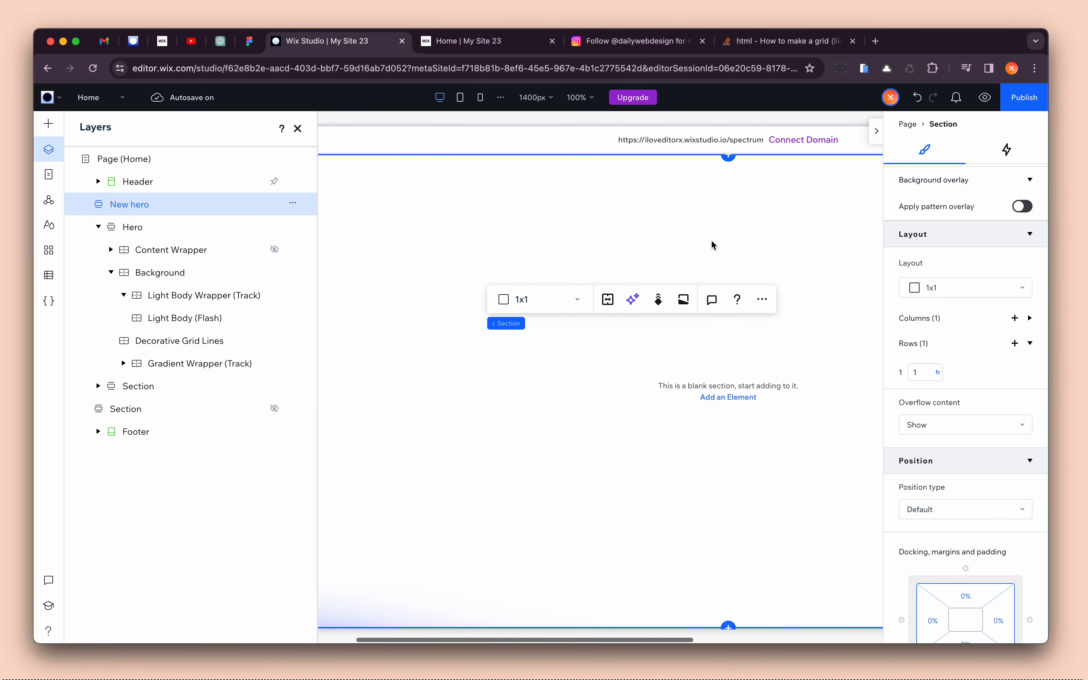
{"action": "scroll", "coordinate": [987, 281], "scroll_direction": "up", "scroll_amount": 2}
{"action": "scroll", "coordinate": [986, 280], "scroll_direction": "up", "scroll_amount": 5}
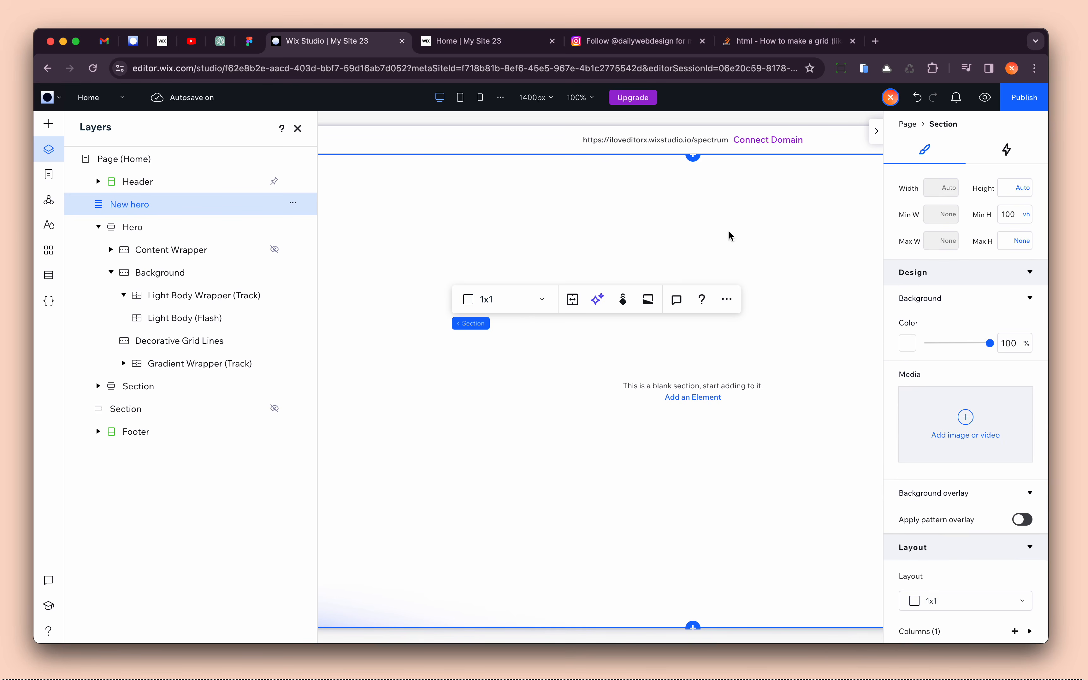
{"action": "scroll", "coordinate": [731, 236], "scroll_direction": "left", "scroll_amount": 2}
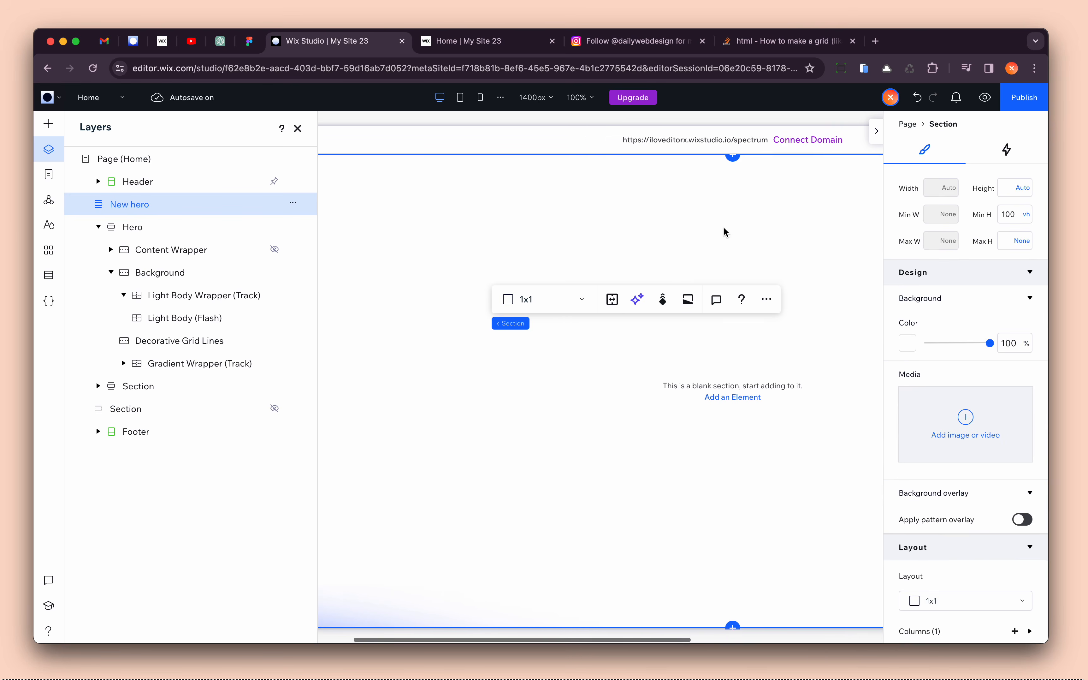
{"action": "left_click", "coordinate": [907, 128]}
{"action": "left_click", "coordinate": [907, 245]}
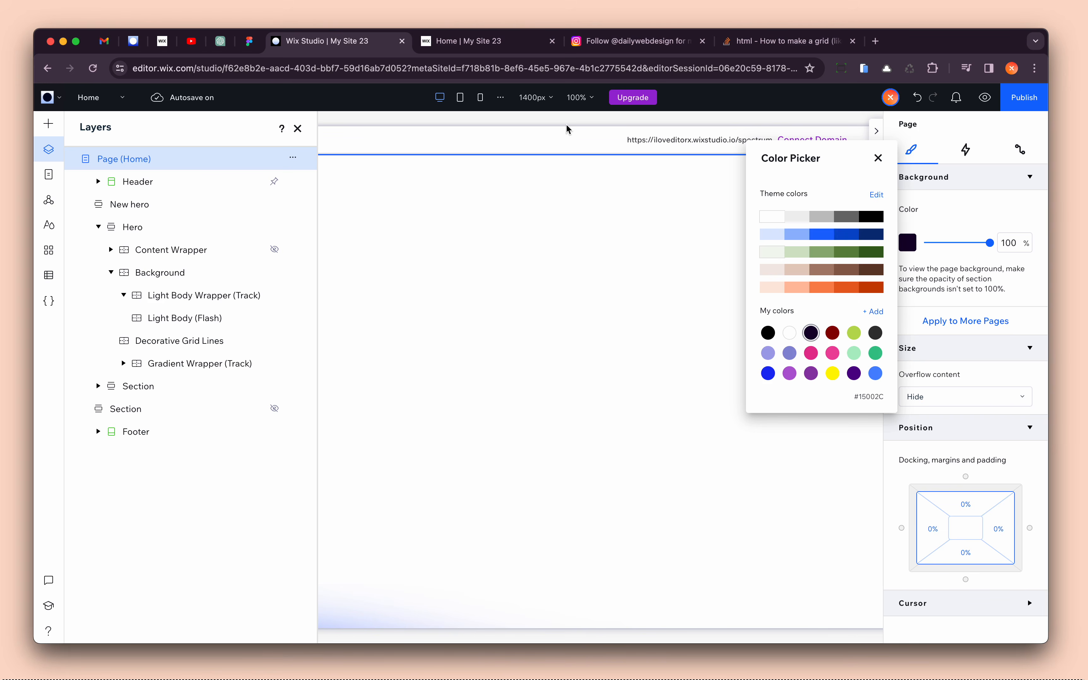
{"action": "left_click", "coordinate": [868, 315]}
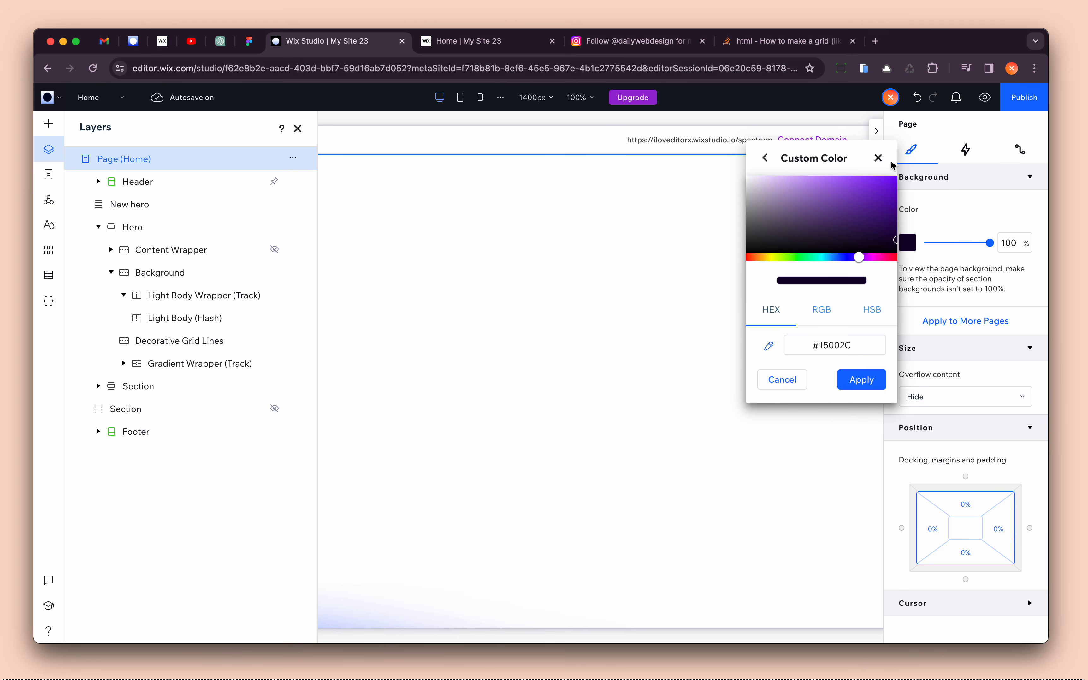
{"action": "left_click", "coordinate": [879, 158]}
- Set the New hero section's background colour opacity to 0% and look across the section
{"action": "left_click", "coordinate": [804, 277]}
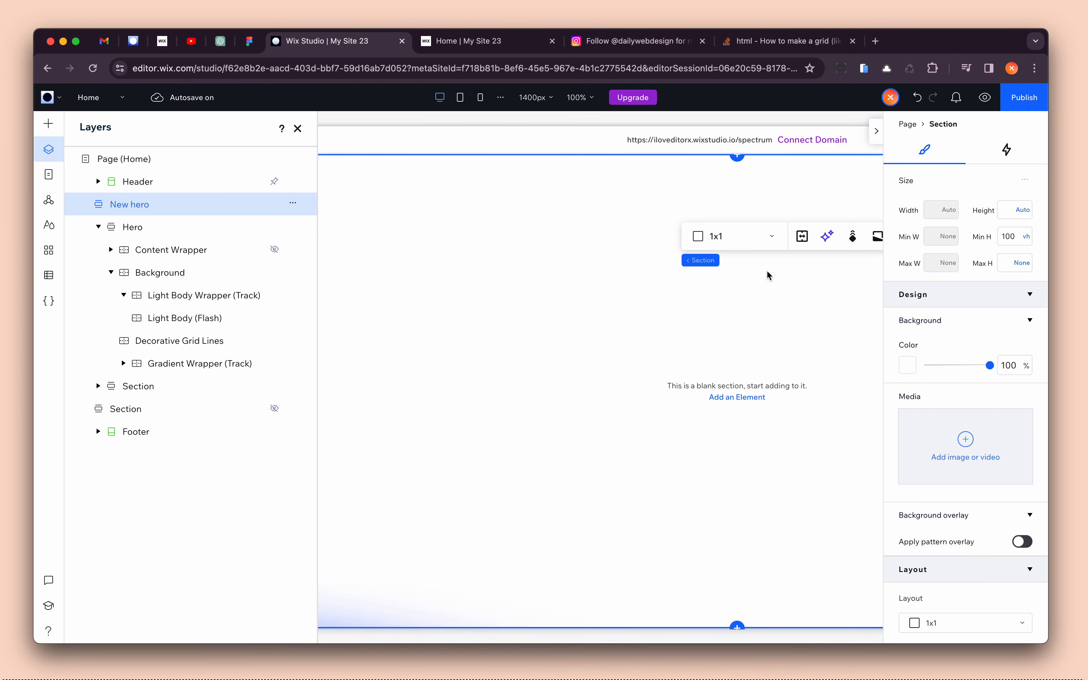
{"action": "left_click", "coordinate": [1009, 236]}
{"action": "left_click", "coordinate": [1006, 370]}
{"action": "type", "text": "0"}
{"action": "scroll", "coordinate": [711, 278], "scroll_direction": "right", "scroll_amount": 5}
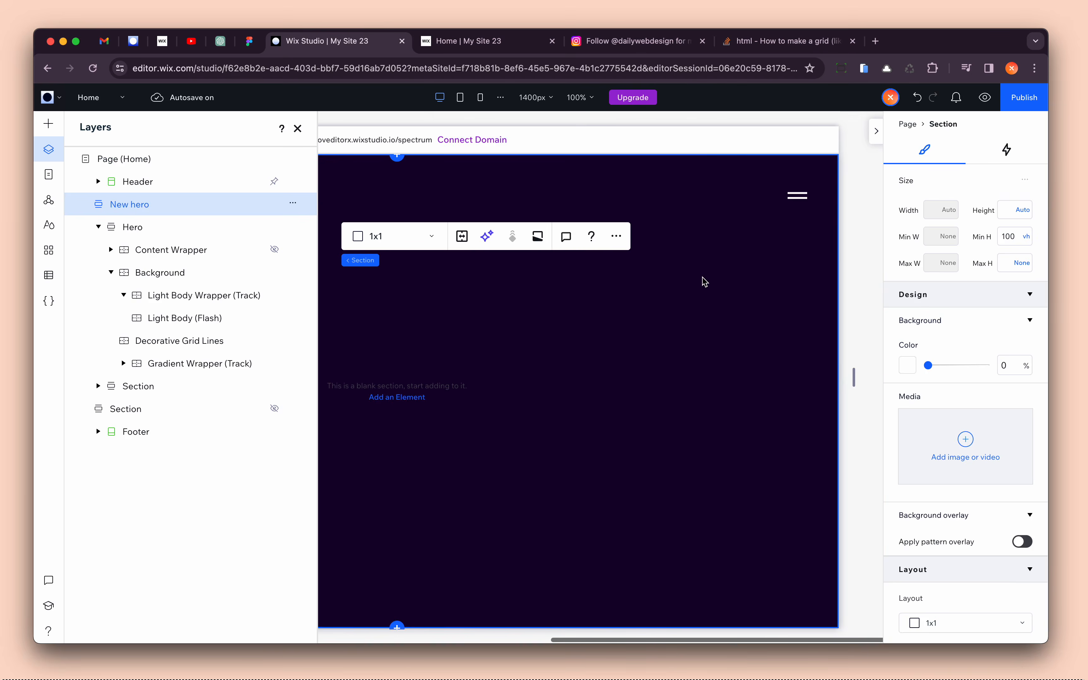
{"action": "scroll", "coordinate": [704, 281], "scroll_direction": "left", "scroll_amount": 5}
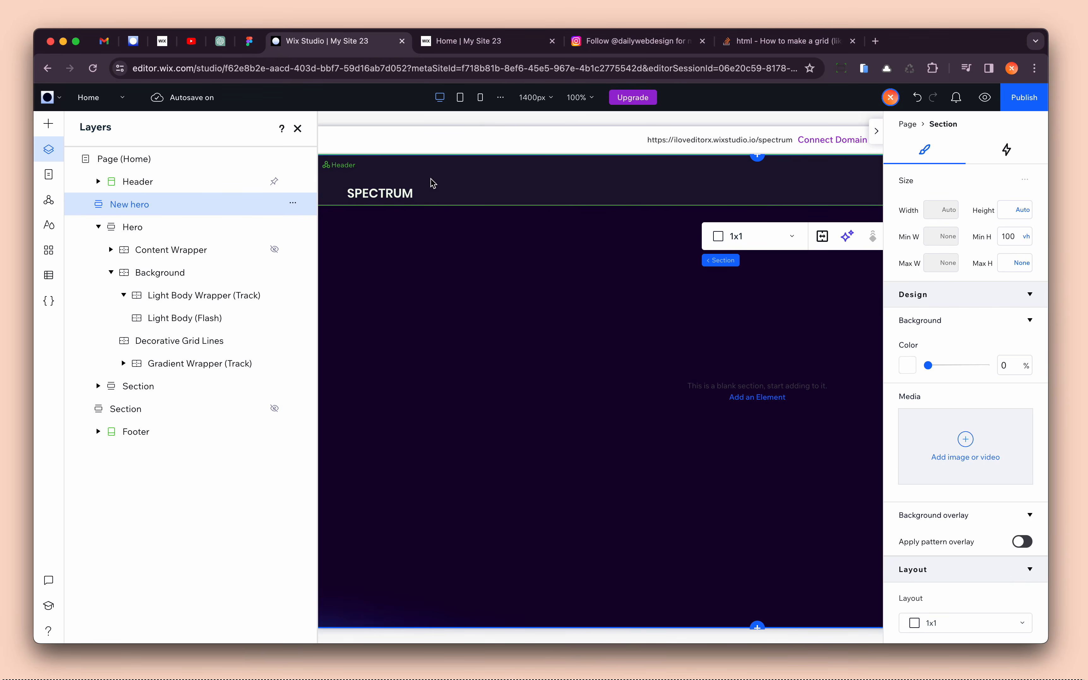
{"action": "scroll", "coordinate": [491, 184], "scroll_direction": "right", "scroll_amount": 5}
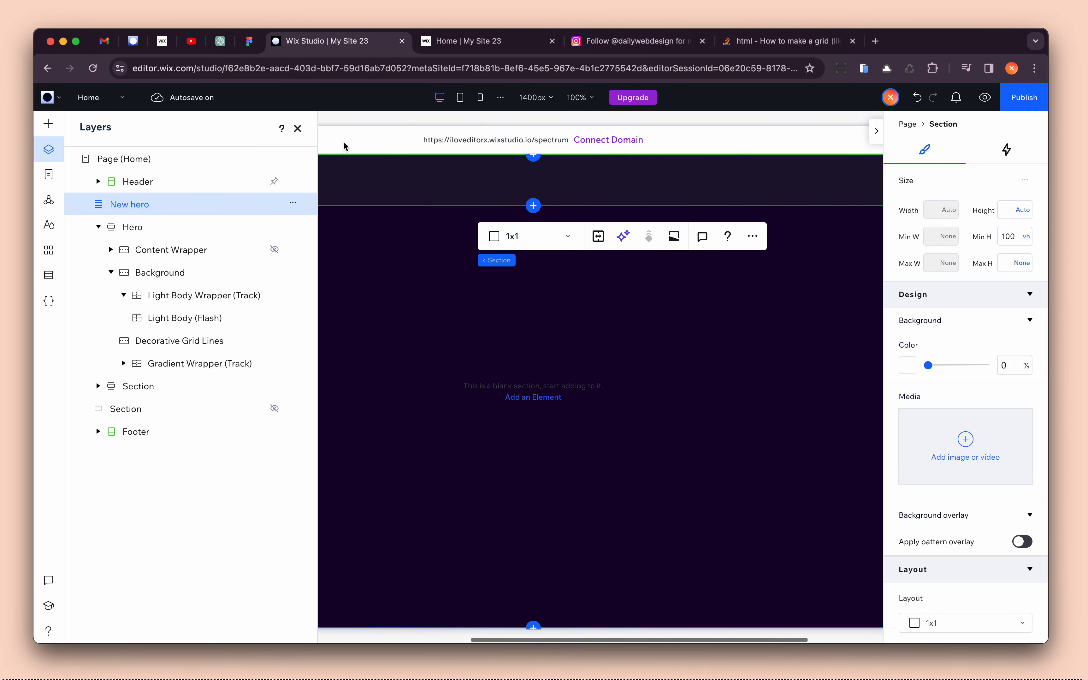
- Hide the layer list, inspect the header's layout, position type and padding settings, and collapse the inspector
{"action": "left_click", "coordinate": [297, 129]}
{"action": "left_click", "coordinate": [520, 197]}
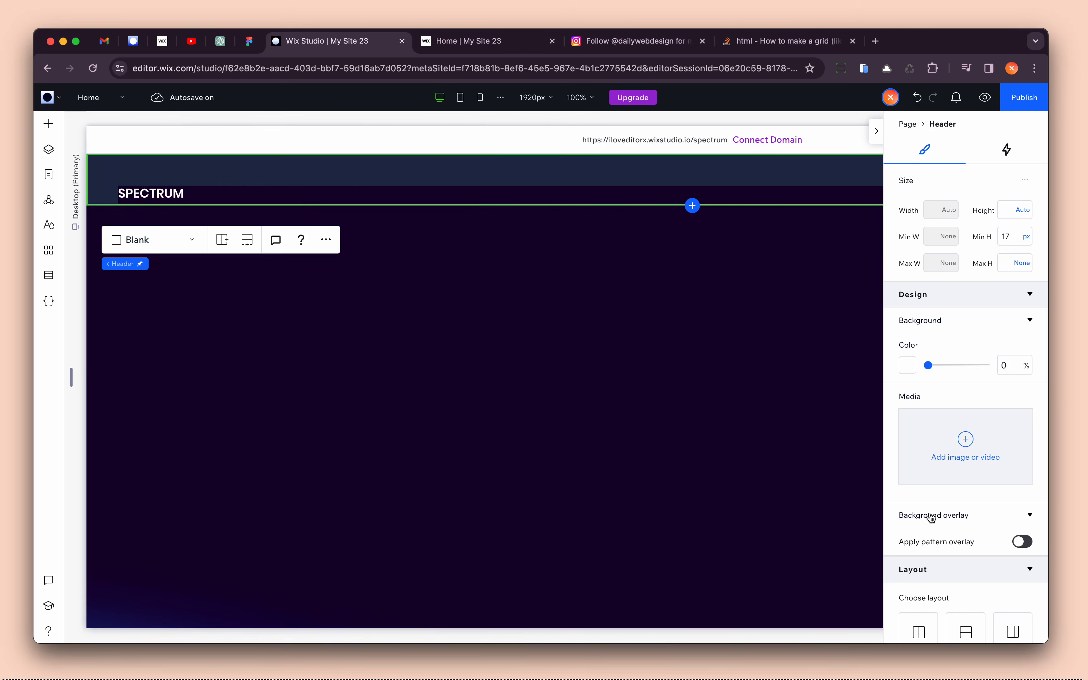
{"action": "scroll", "coordinate": [931, 518], "scroll_direction": "down", "scroll_amount": 3}
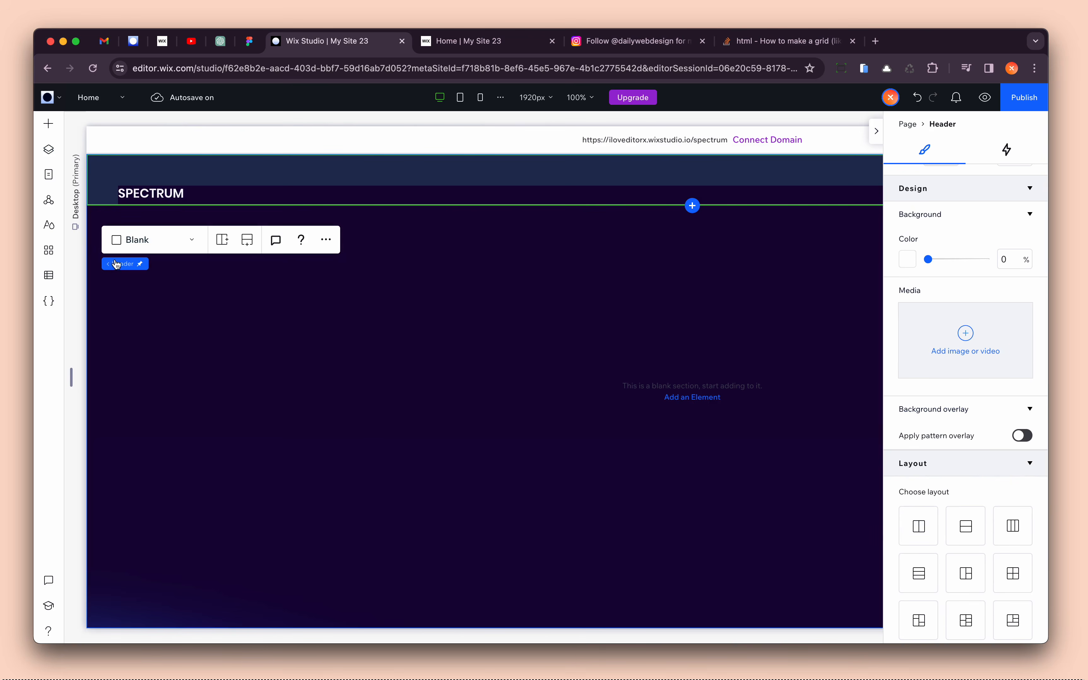
{"action": "scroll", "coordinate": [942, 413], "scroll_direction": "up", "scroll_amount": 3}
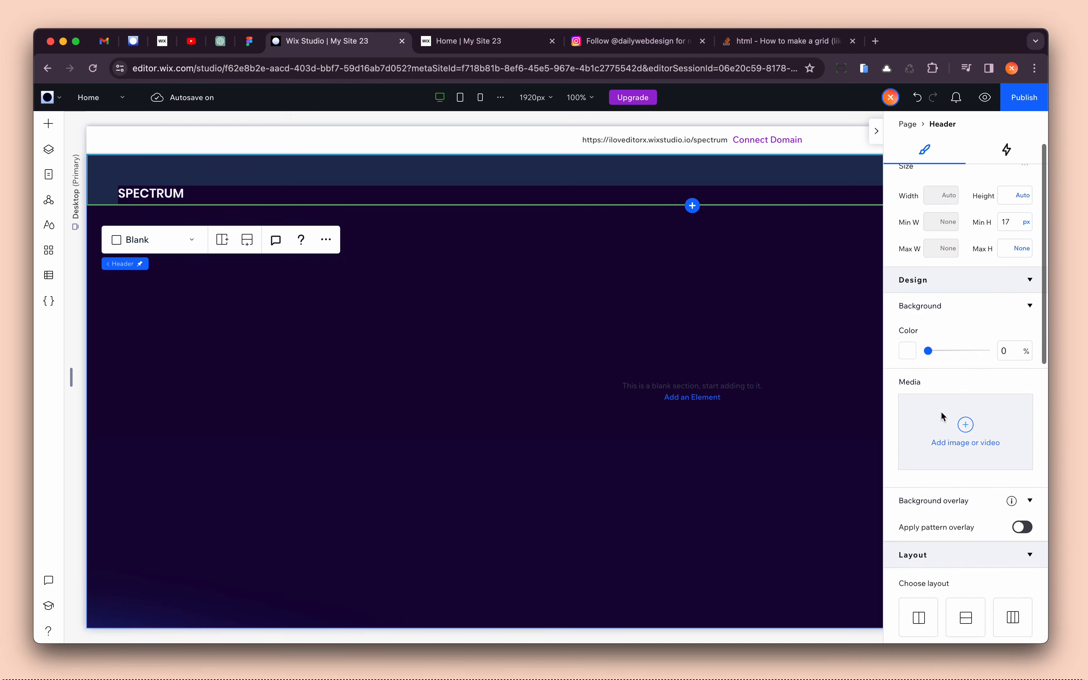
{"action": "scroll", "coordinate": [941, 411], "scroll_direction": "down", "scroll_amount": 10}
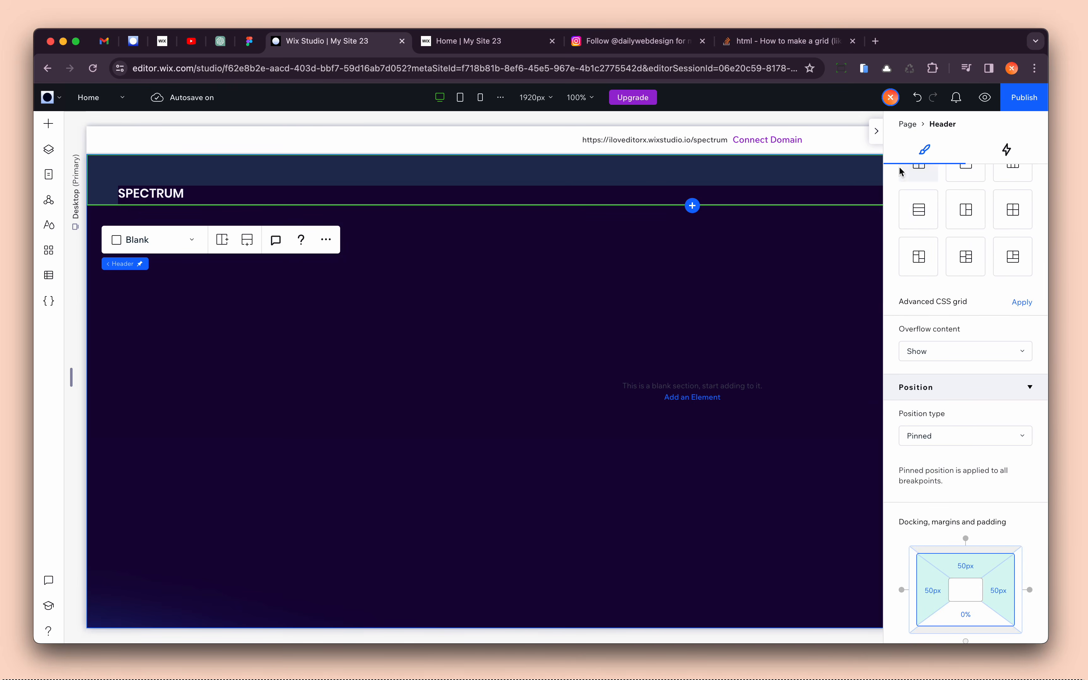
{"action": "left_click", "coordinate": [876, 131]}
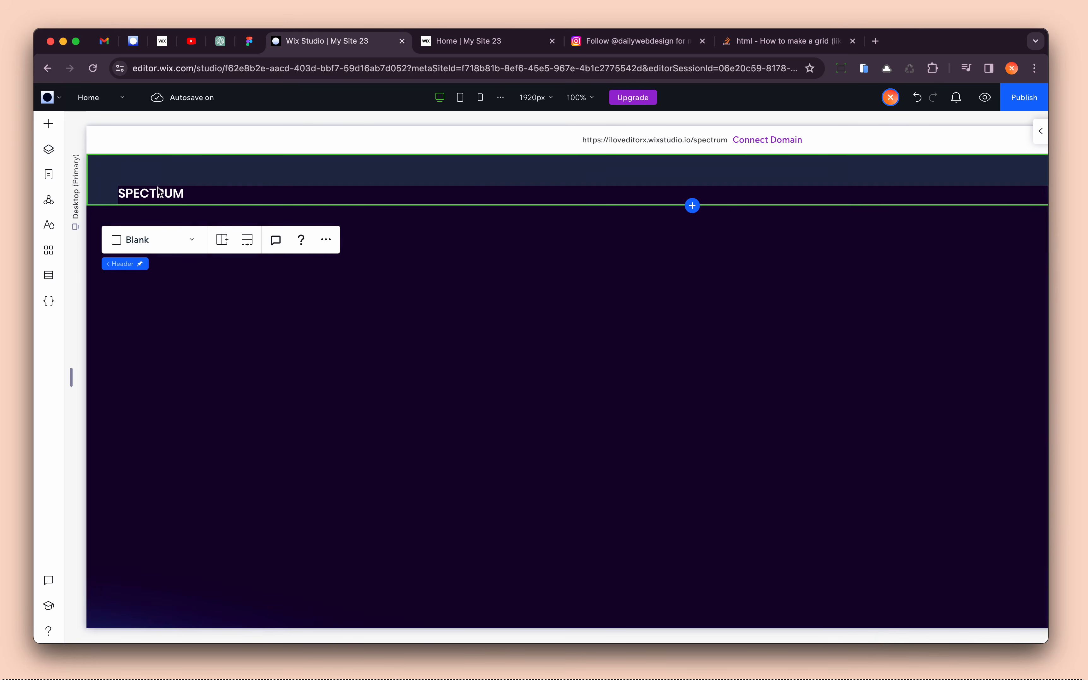
- Add a container to the New hero section, in the area below the header
{"action": "left_click", "coordinate": [49, 123]}
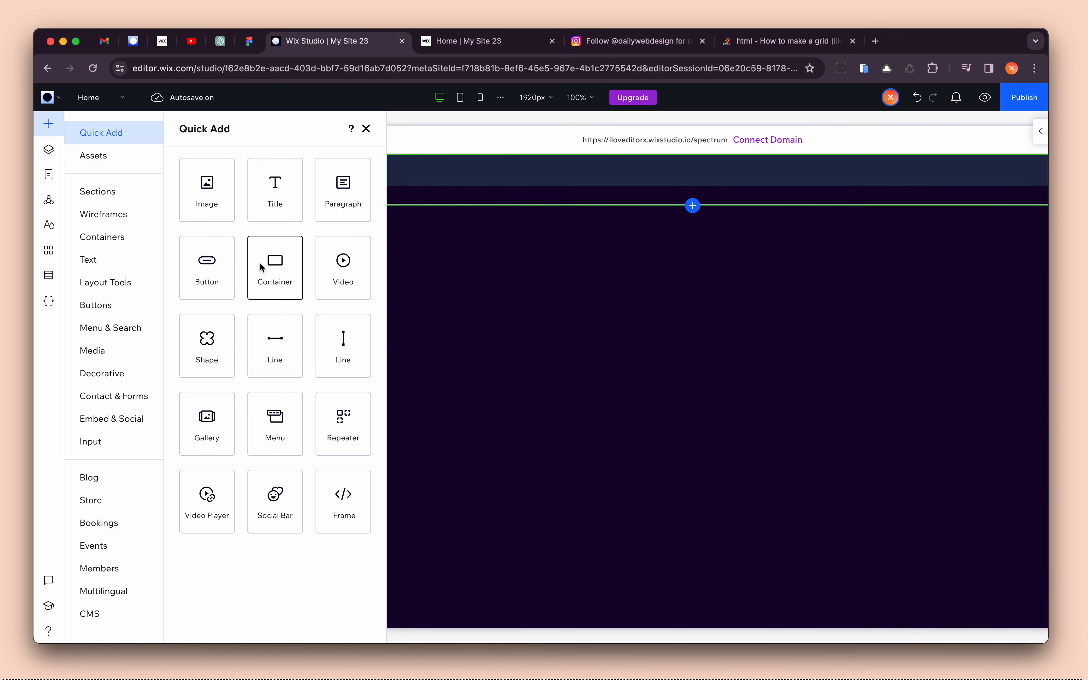
{"action": "left_click_drag", "start_coordinate": [268, 272], "coordinate": [482, 316]}
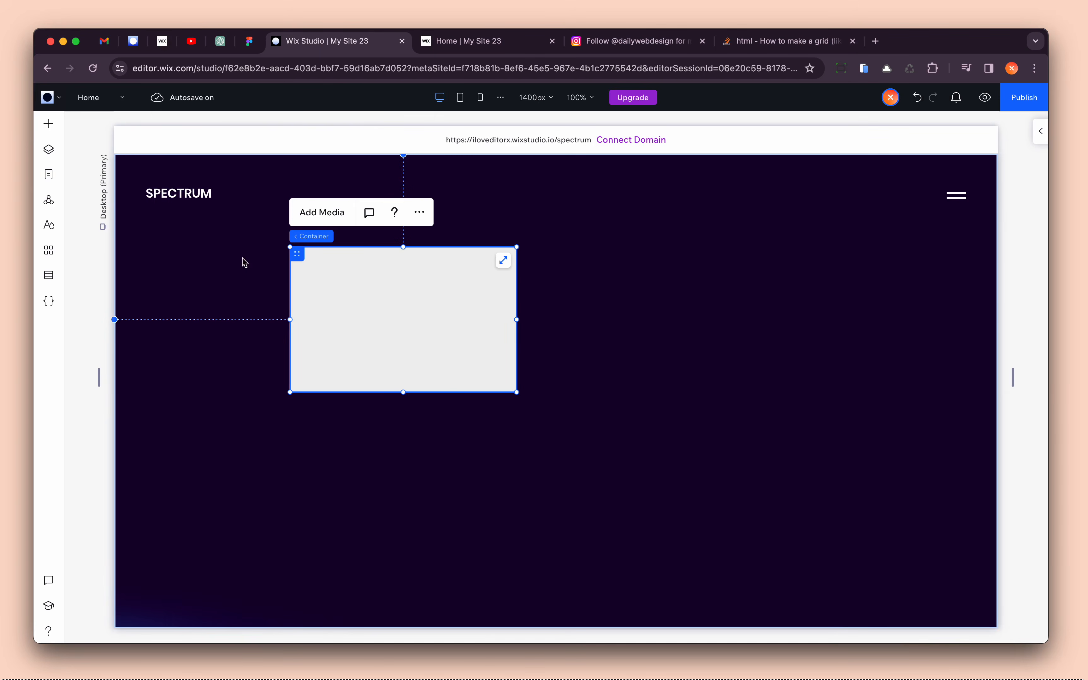
{"action": "left_click", "coordinate": [54, 177]}
- Rename the new container's layer to "Background" and stretch the container to fill the New hero section
{"action": "left_click", "coordinate": [49, 149]}
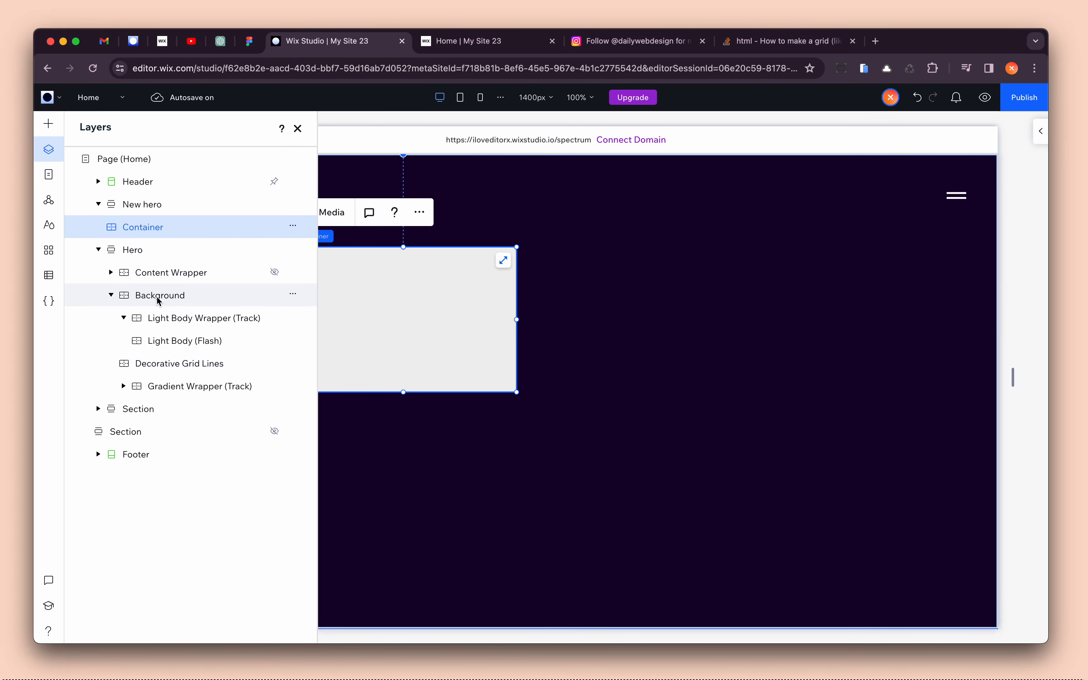
{"action": "double_click", "coordinate": [142, 227]}
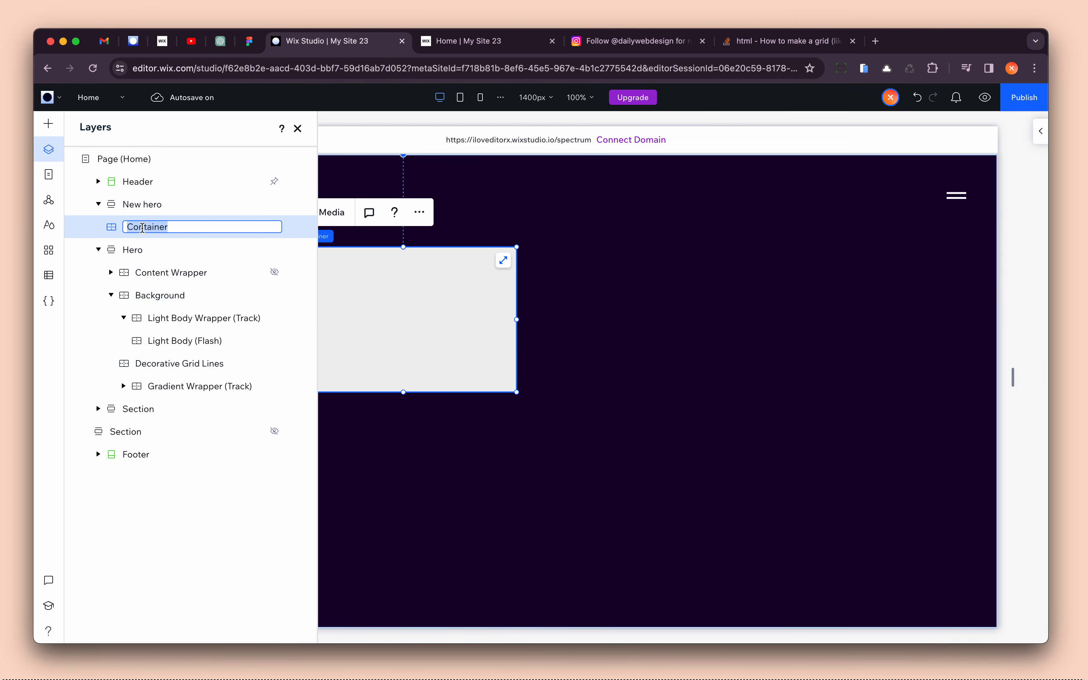
{"action": "type", "text": "Backgroumd"}
{"action": "key", "text": "Return"}
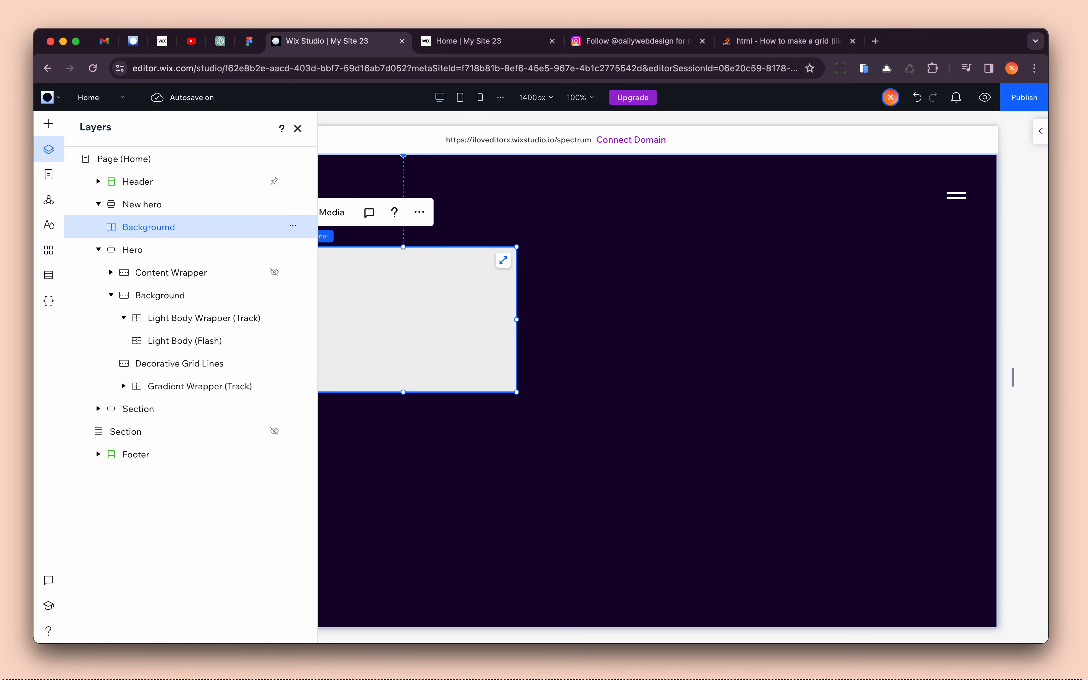
{"action": "double_click", "coordinate": [142, 226]}
{"action": "key", "text": "Right"}
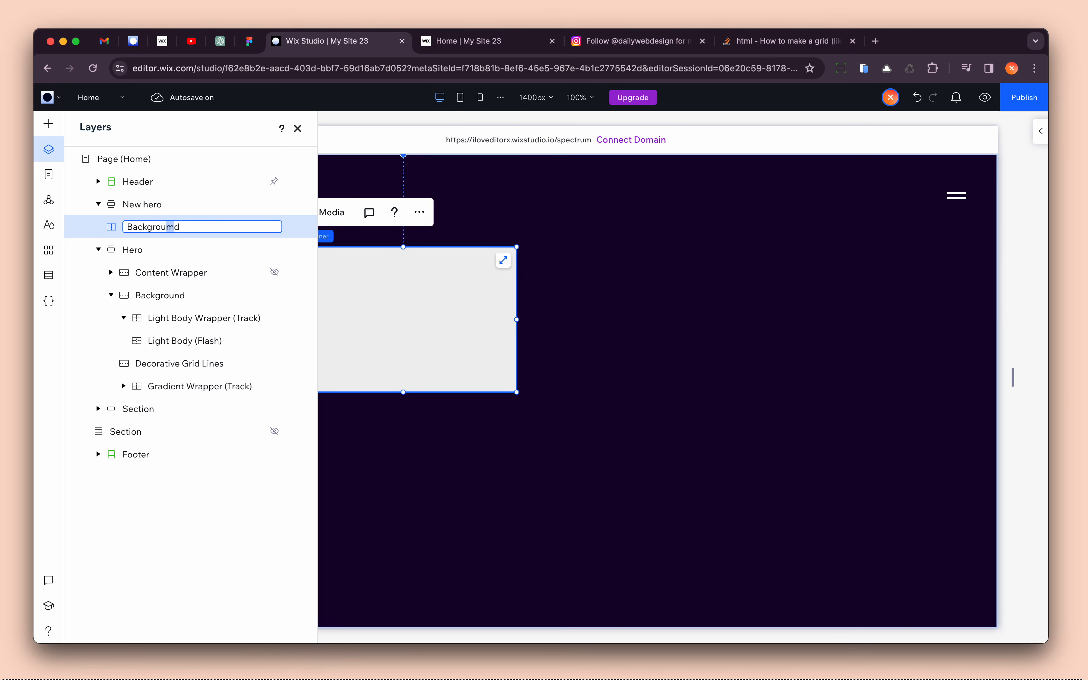
{"action": "type", "text": "n"}
{"action": "key", "text": "Return"}
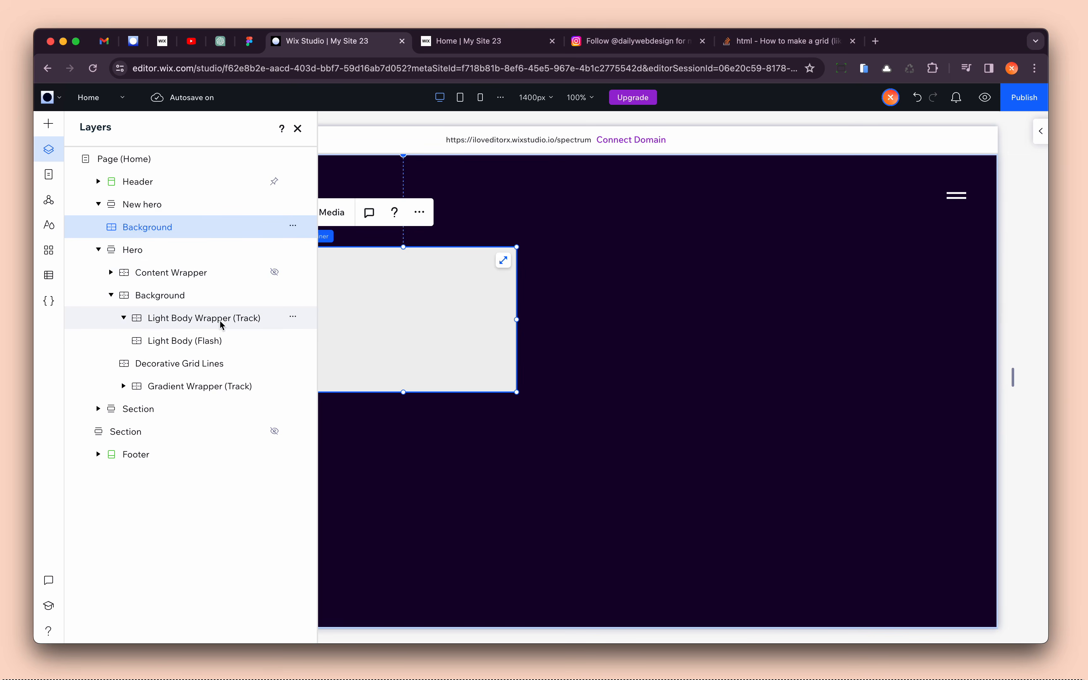
{"action": "left_click", "coordinate": [503, 261]}
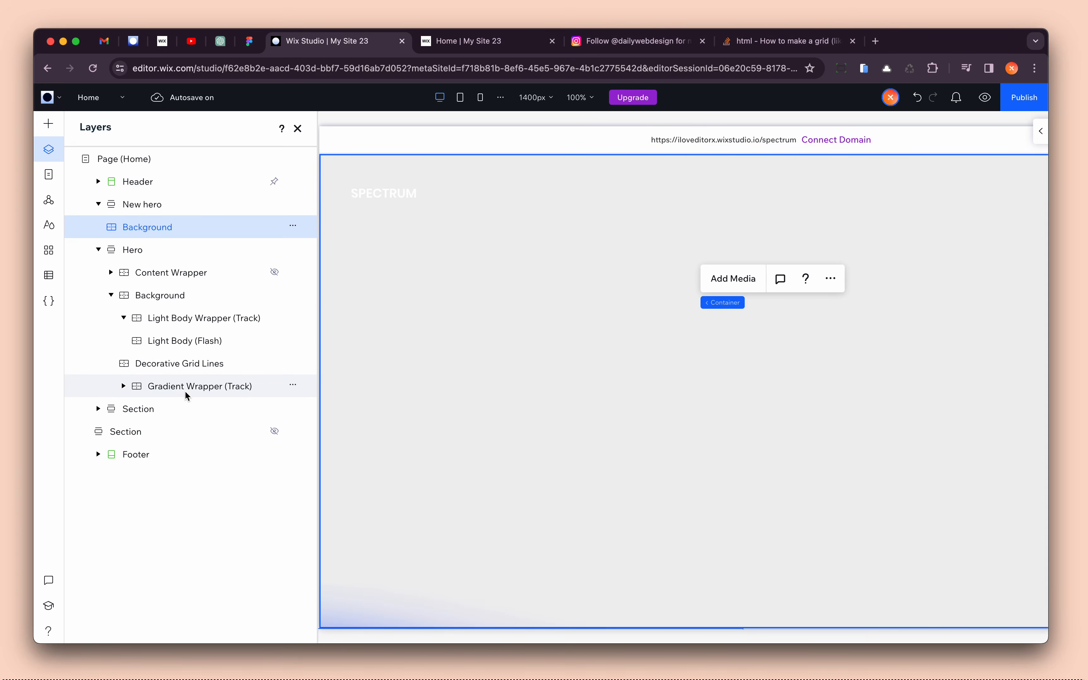
- Add a second container inside the Background container and place a placeholder image in it
{"action": "left_click", "coordinate": [49, 123]}
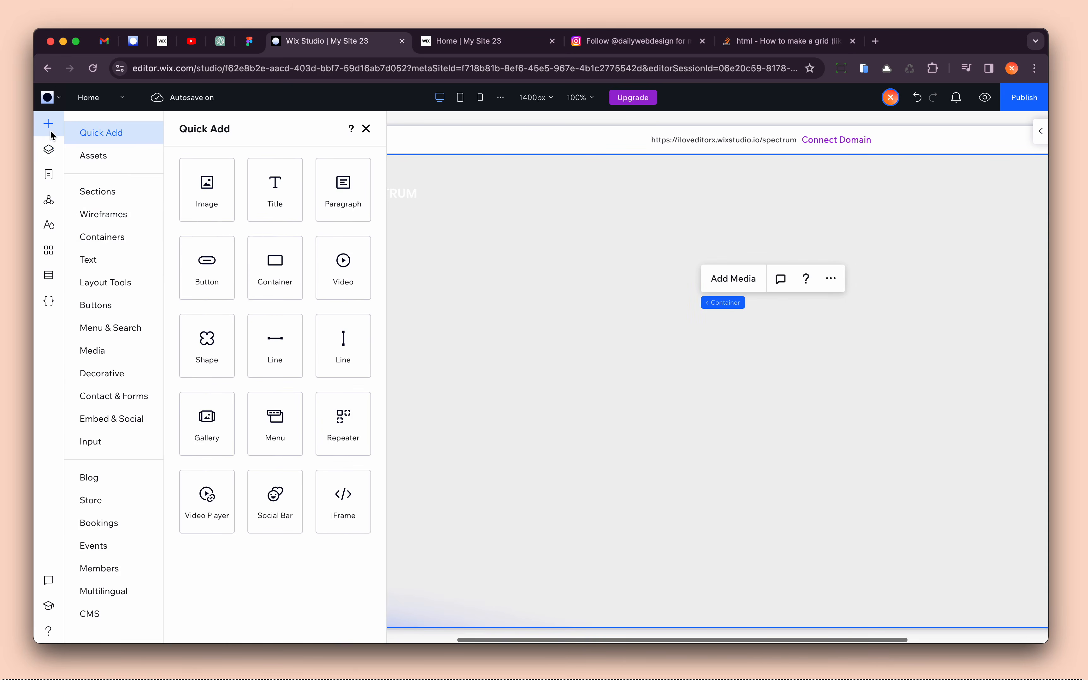
{"action": "left_click_drag", "start_coordinate": [288, 270], "coordinate": [468, 303]}
{"action": "left_click", "coordinate": [48, 123]}
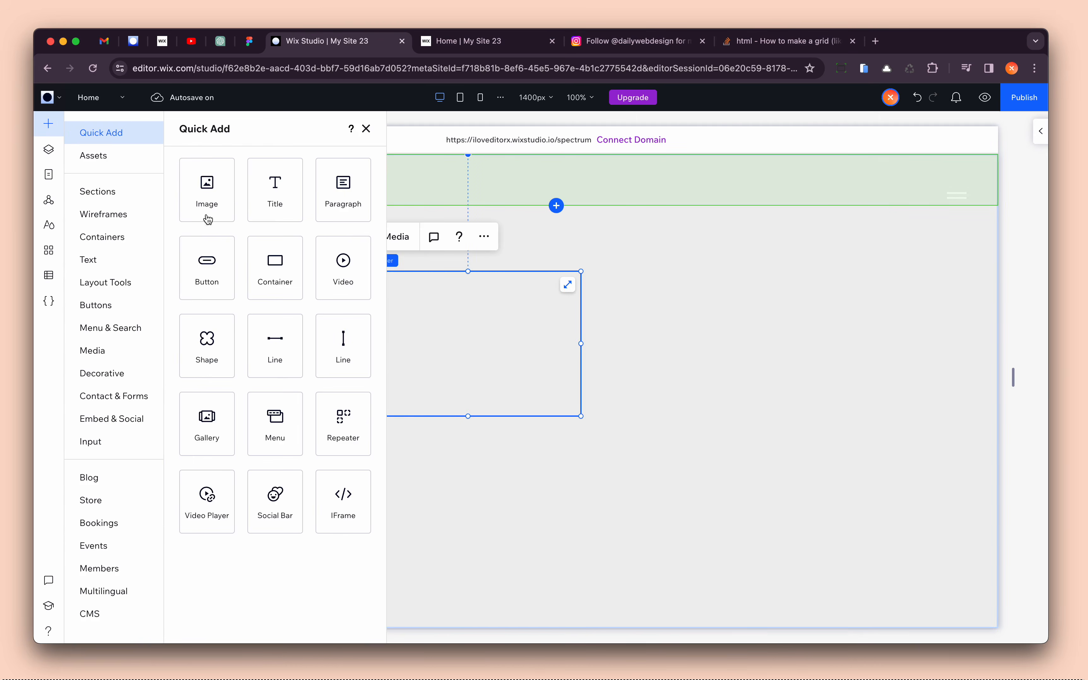
{"action": "left_click_drag", "start_coordinate": [209, 214], "coordinate": [466, 338]}
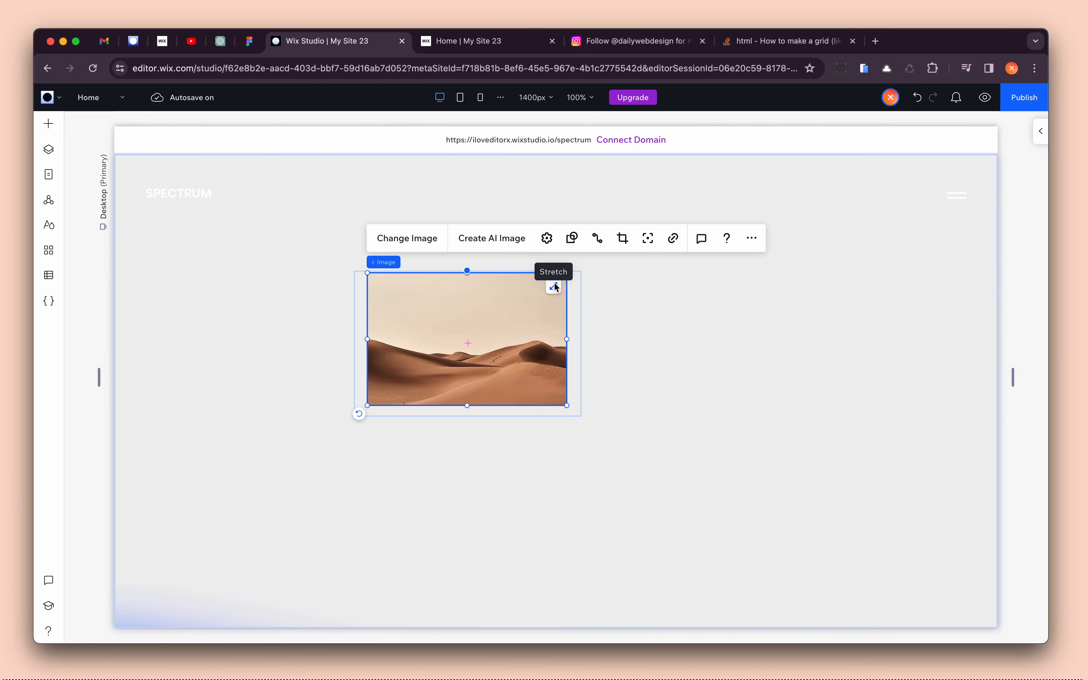
- Dock the placeholder image to the centre of the inner container
{"action": "left_click", "coordinate": [573, 301]}
{"action": "left_click", "coordinate": [530, 314]}
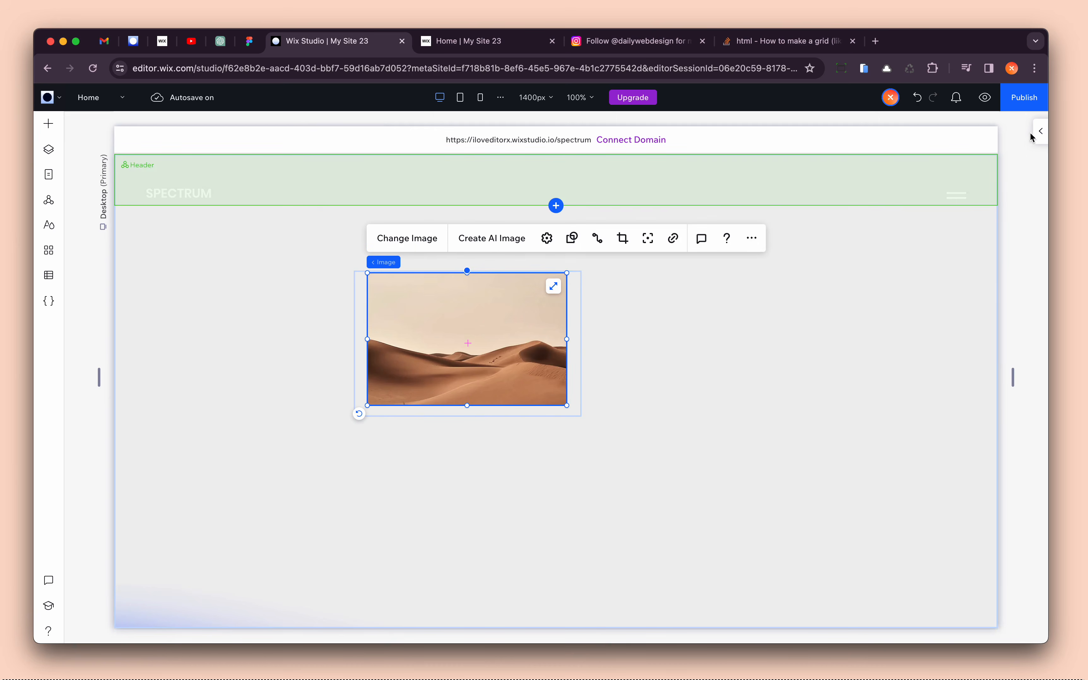
{"action": "left_click", "coordinate": [1041, 130]}
{"action": "scroll", "coordinate": [933, 425], "scroll_direction": "down", "scroll_amount": 5}
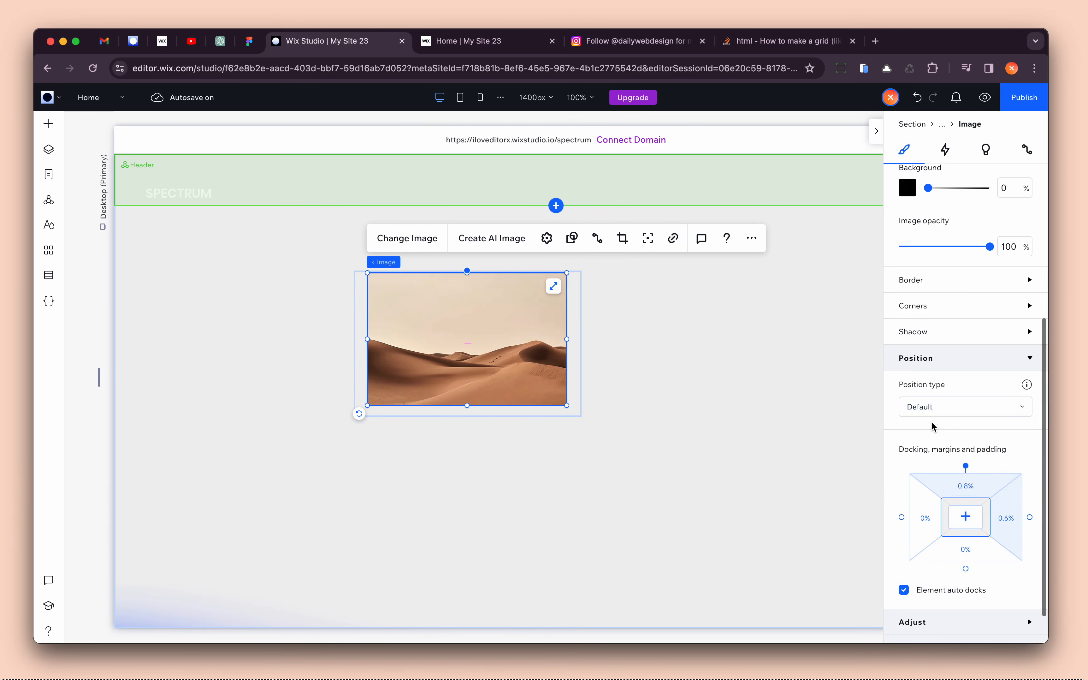
{"action": "left_click", "coordinate": [966, 516]}
- Rename the inner container's layer to "Gradient wrapper" and stretch it to fill the Background container
{"action": "left_click", "coordinate": [580, 315]}
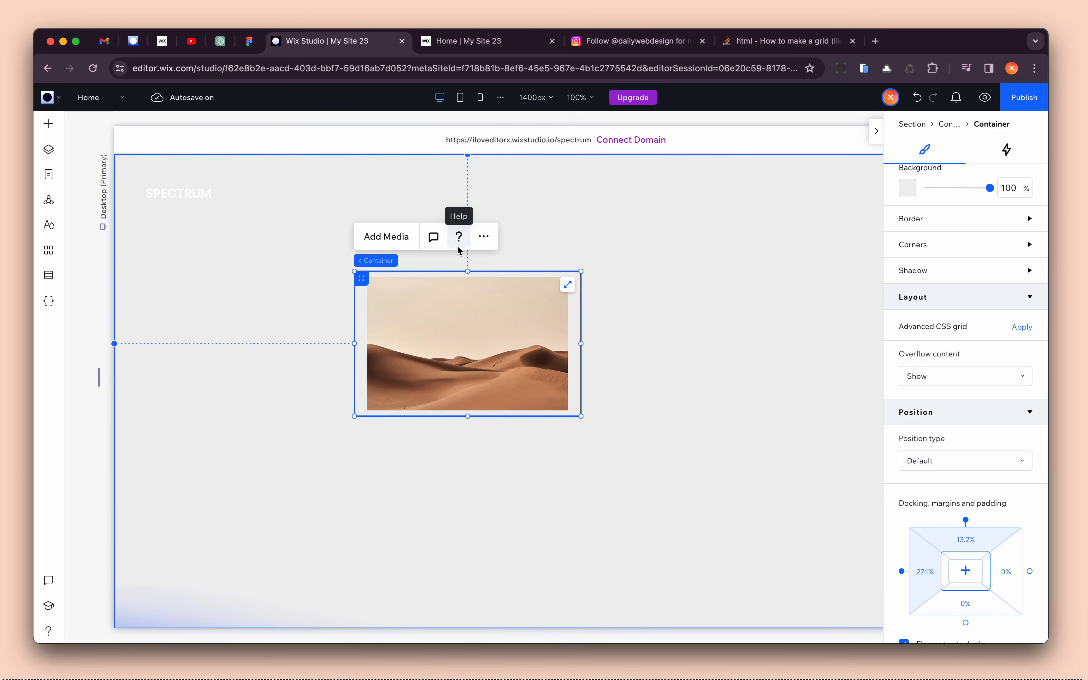
{"action": "left_click", "coordinate": [49, 149]}
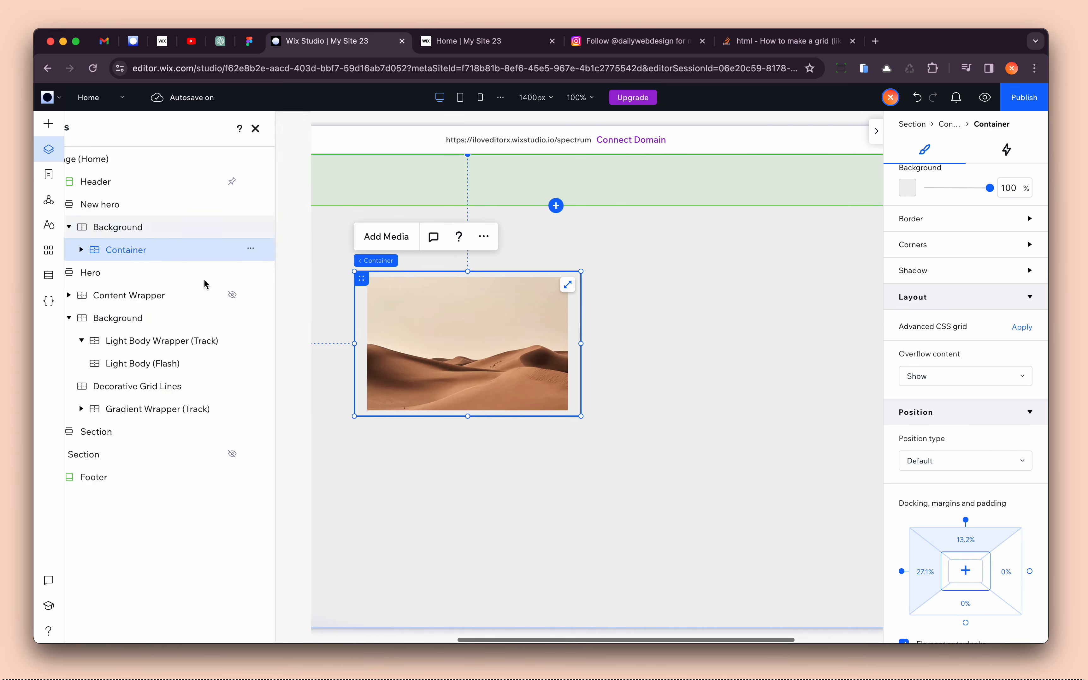
{"action": "double_click", "coordinate": [161, 250]}
{"action": "type", "text": "Gradient"}
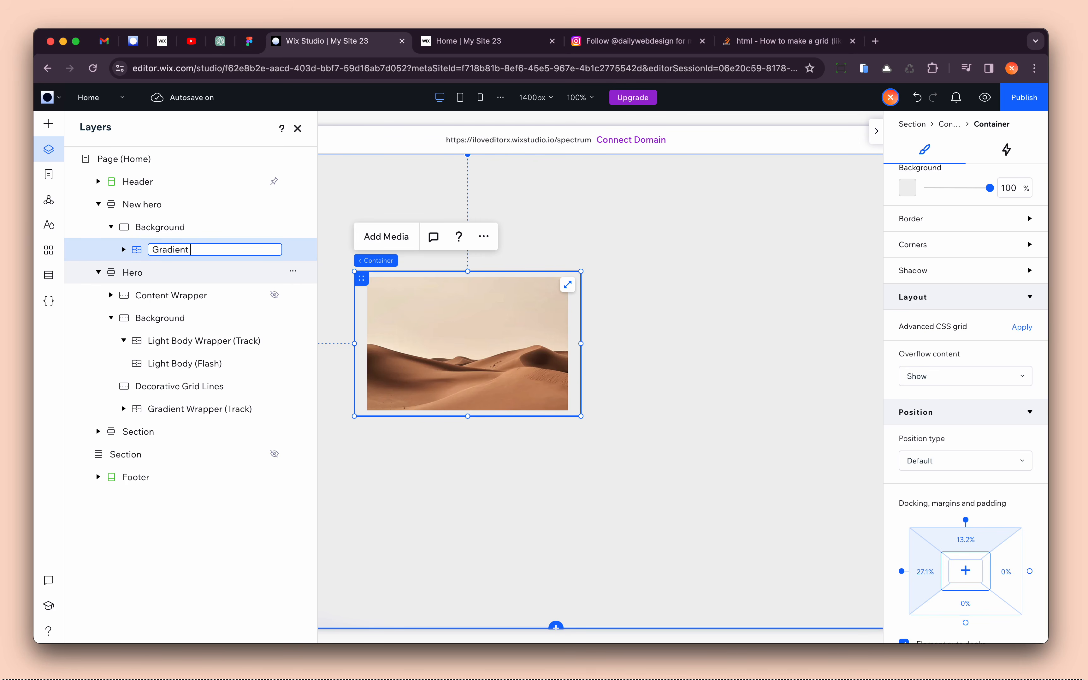
{"action": "type", "text": " wrapper"}
{"action": "key", "text": "Return"}
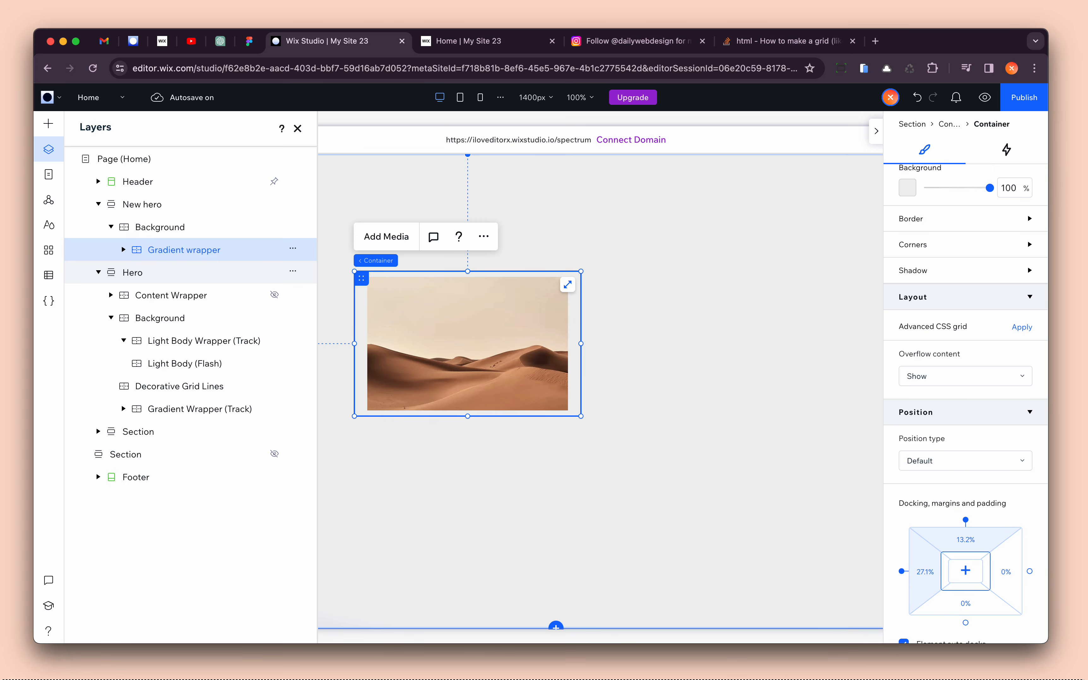
{"action": "left_click", "coordinate": [123, 249]}
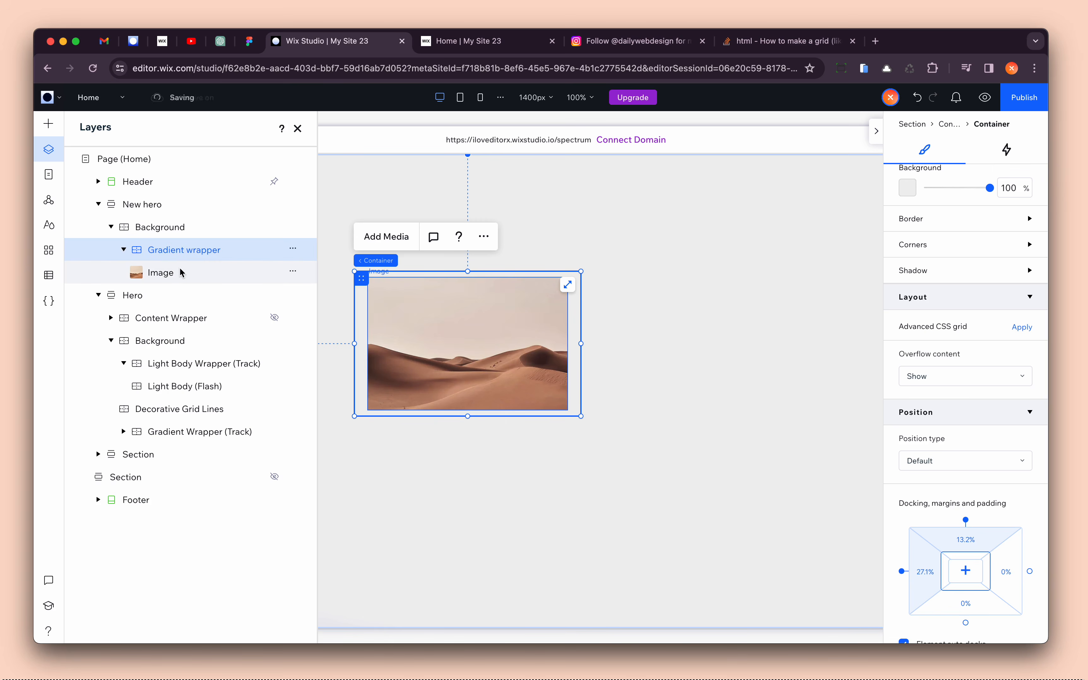
{"action": "left_click", "coordinate": [568, 285]}
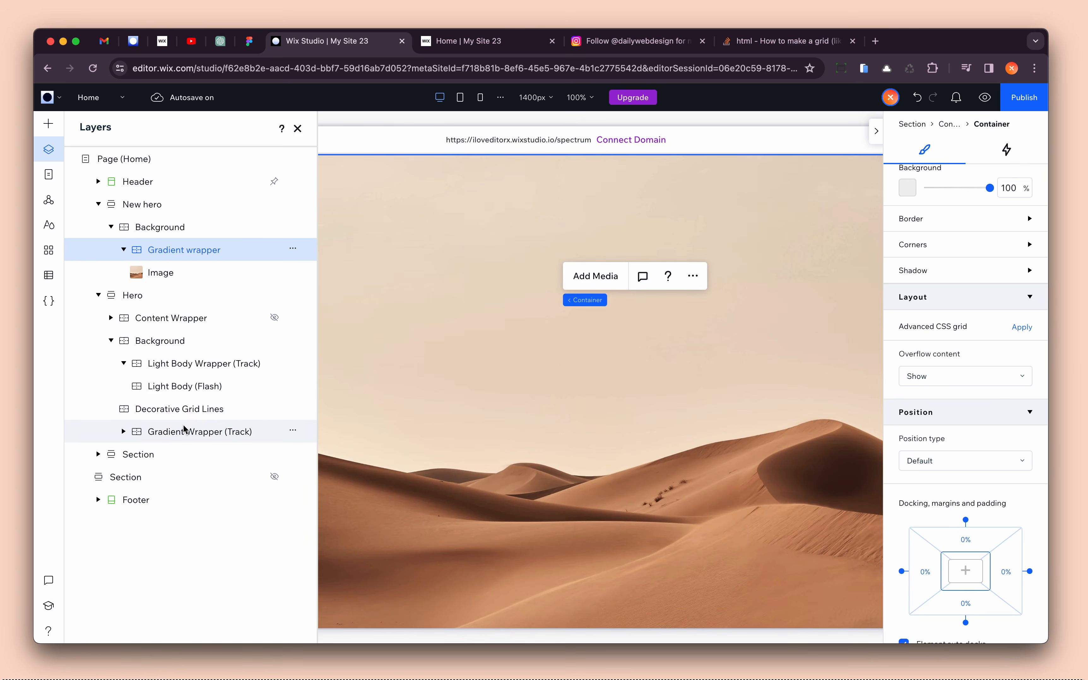
- Check the docking of the original Gradient Wrapper (Track) and undock the new Gradient wrapper from its bottom and right edges
{"action": "left_click", "coordinate": [184, 433]}
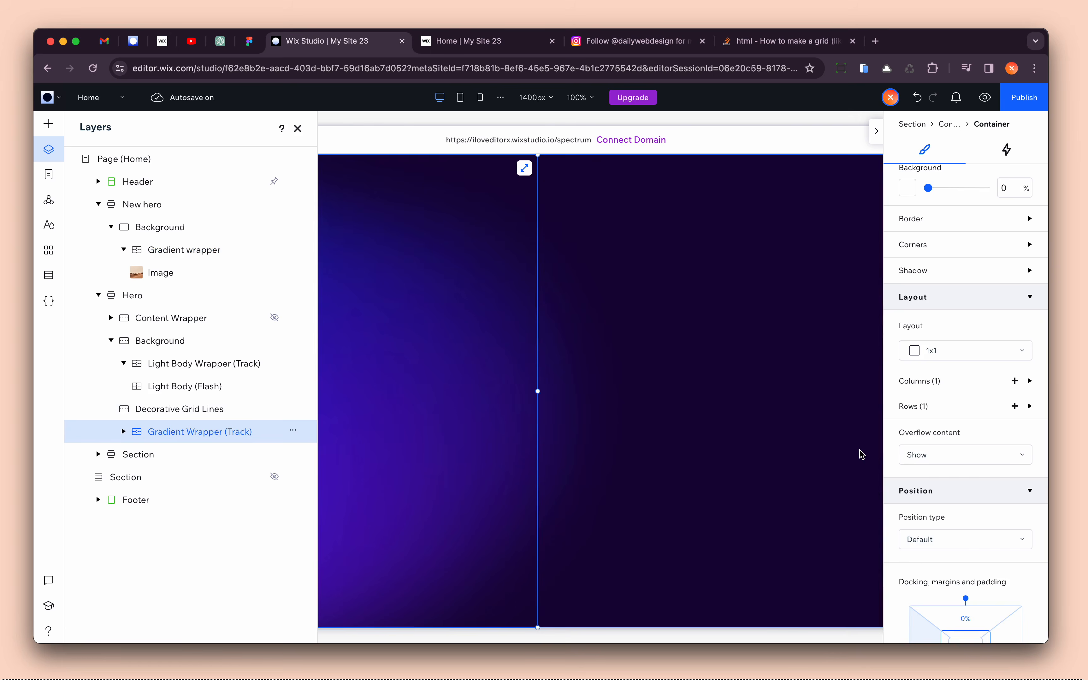
{"action": "scroll", "coordinate": [877, 454], "scroll_direction": "down", "scroll_amount": 3}
{"action": "scroll", "coordinate": [933, 531], "scroll_direction": "down", "scroll_amount": 4}
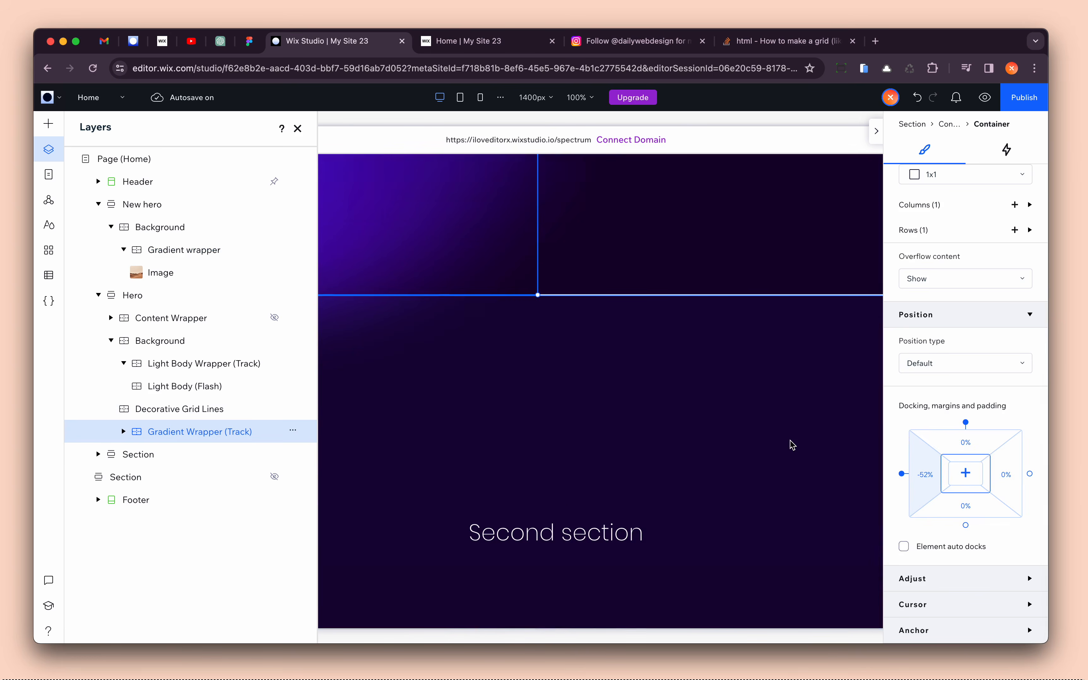
{"action": "scroll", "coordinate": [791, 445], "scroll_direction": "up", "scroll_amount": 5}
{"action": "scroll", "coordinate": [386, 261], "scroll_direction": "up", "scroll_amount": 4}
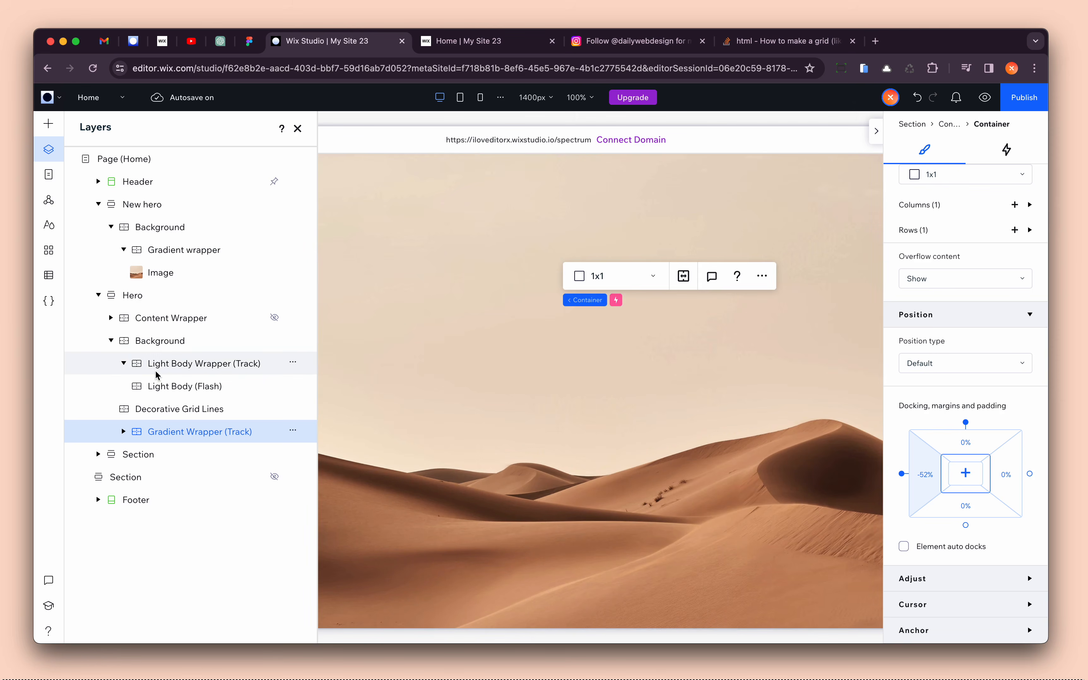
{"action": "left_click", "coordinate": [177, 250]}
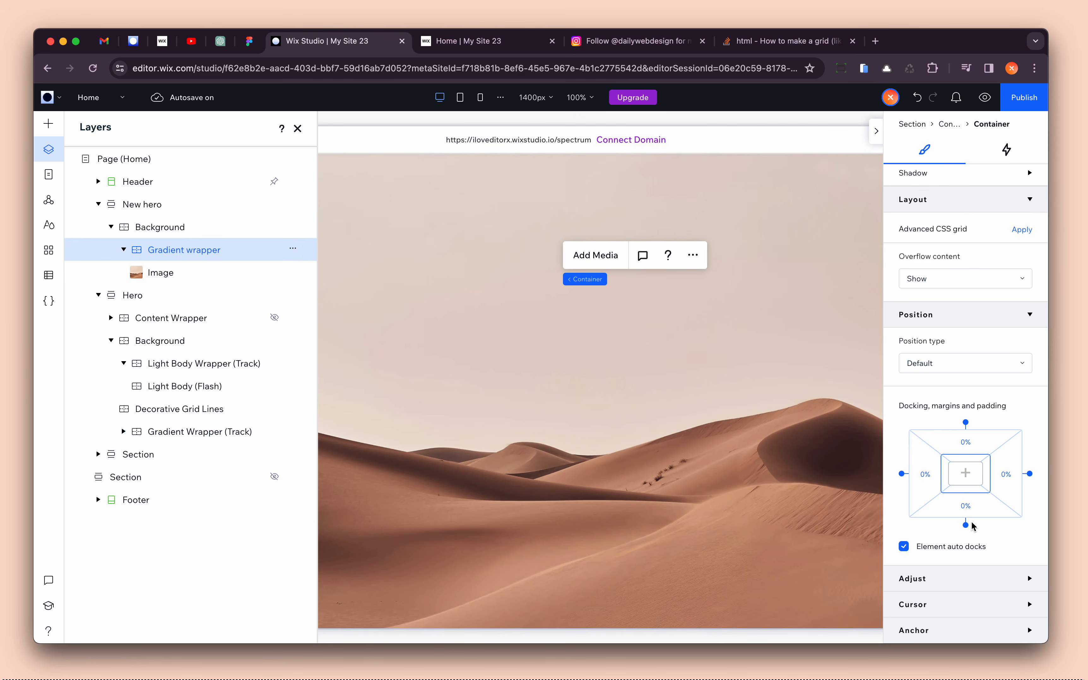
{"action": "left_click", "coordinate": [965, 525]}
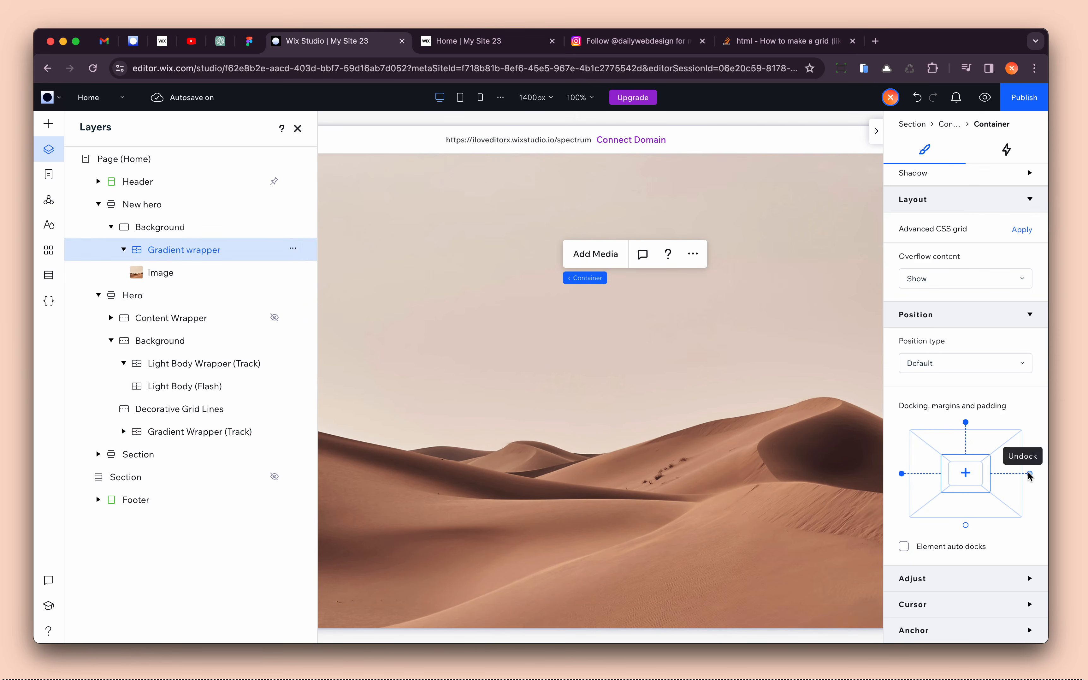
{"action": "left_click", "coordinate": [1029, 473]}
{"action": "scroll", "coordinate": [994, 382], "scroll_direction": "up", "scroll_amount": 10}
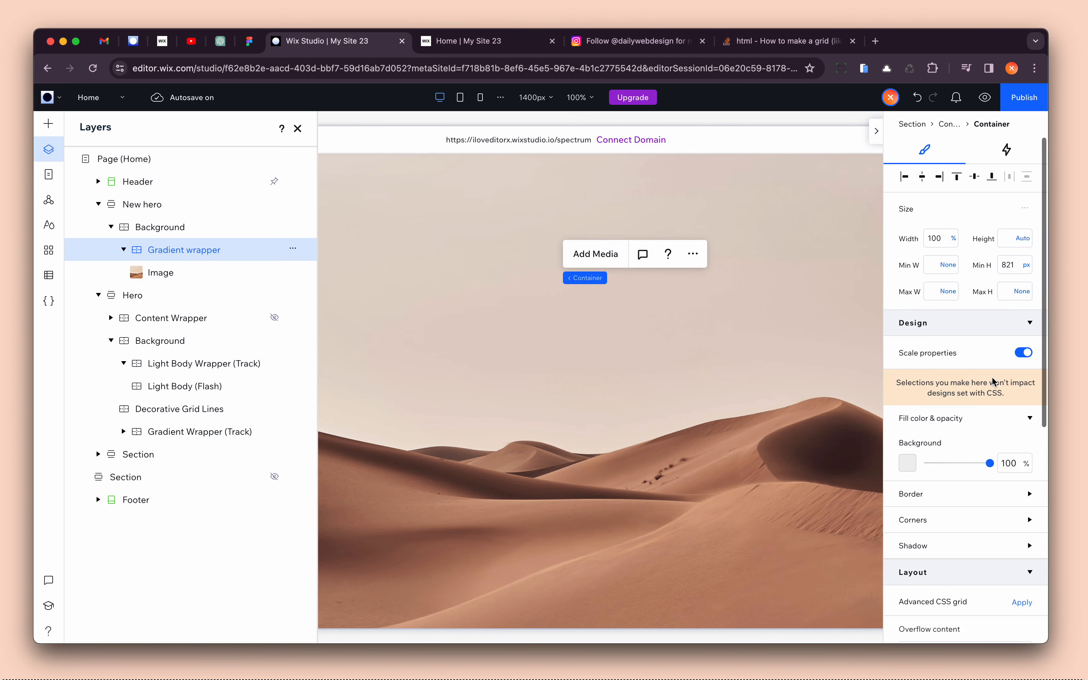
{"action": "left_click", "coordinate": [1026, 268]}
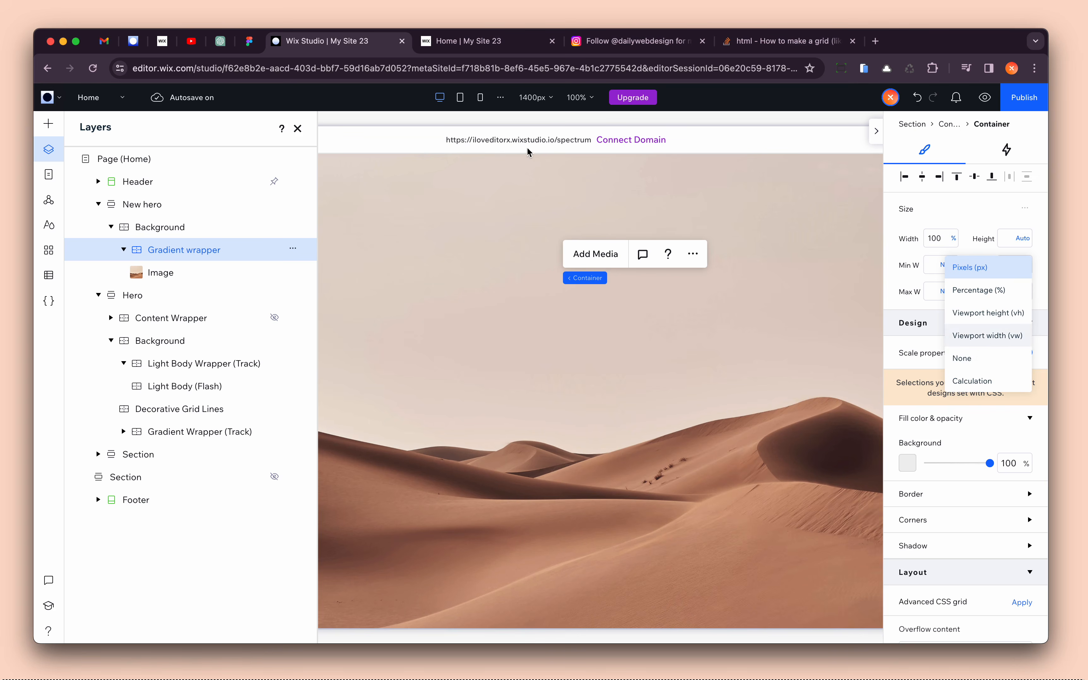
{"action": "left_click", "coordinate": [297, 129]}
{"action": "scroll", "coordinate": [334, 300], "scroll_direction": "up", "scroll_amount": 1}
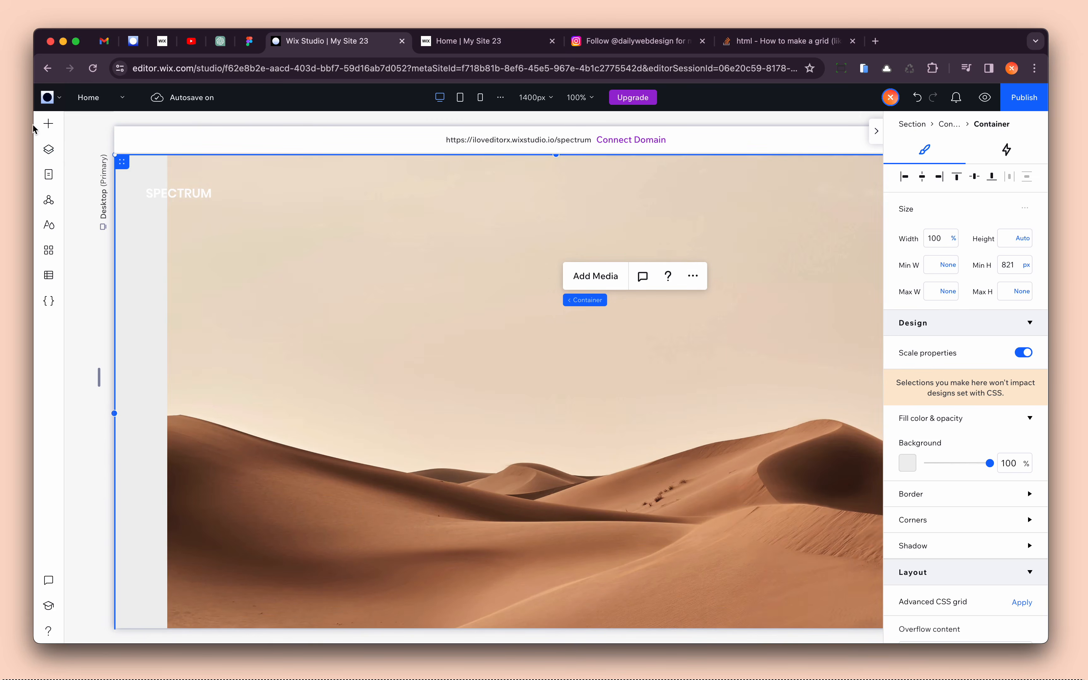
{"action": "left_click", "coordinate": [49, 149]}
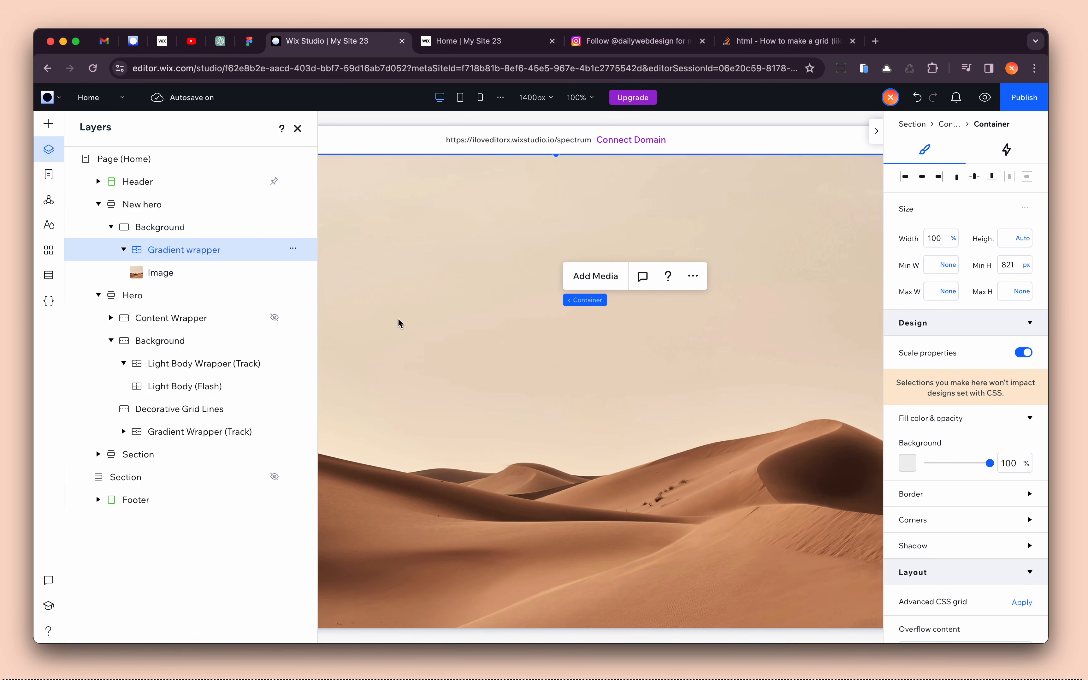
- Shrink the placeholder image inside the Gradient wrapper to about 51.2% width
{"action": "left_click", "coordinate": [515, 302]}
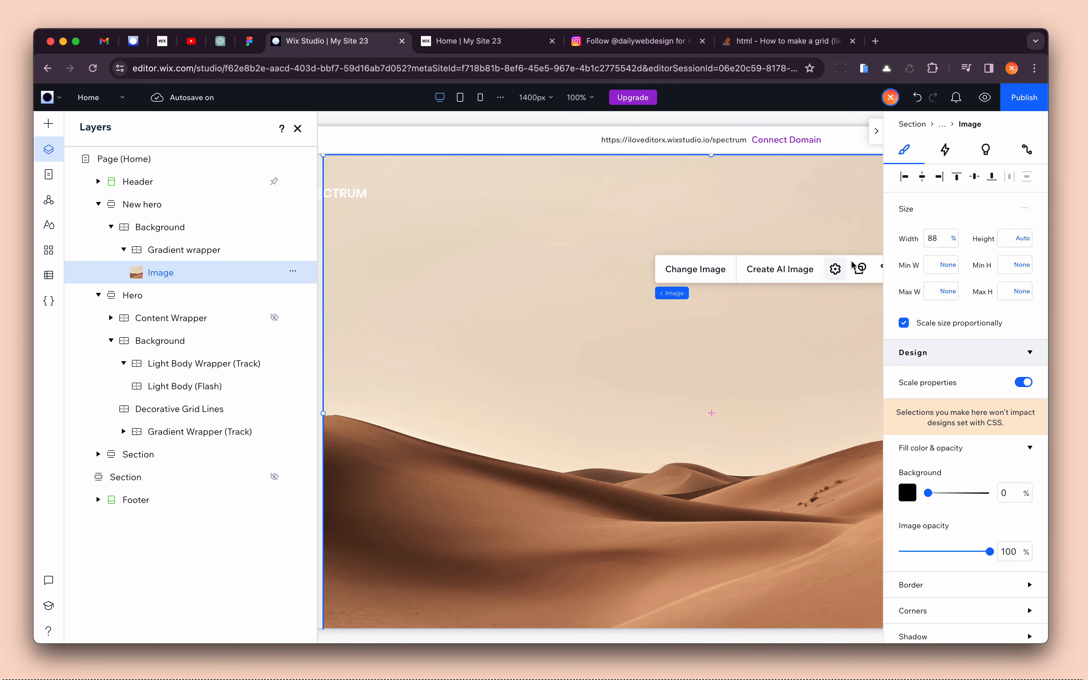
{"action": "left_click", "coordinate": [940, 244]}
{"action": "scroll", "coordinate": [652, 257], "scroll_direction": "left", "scroll_amount": 2}
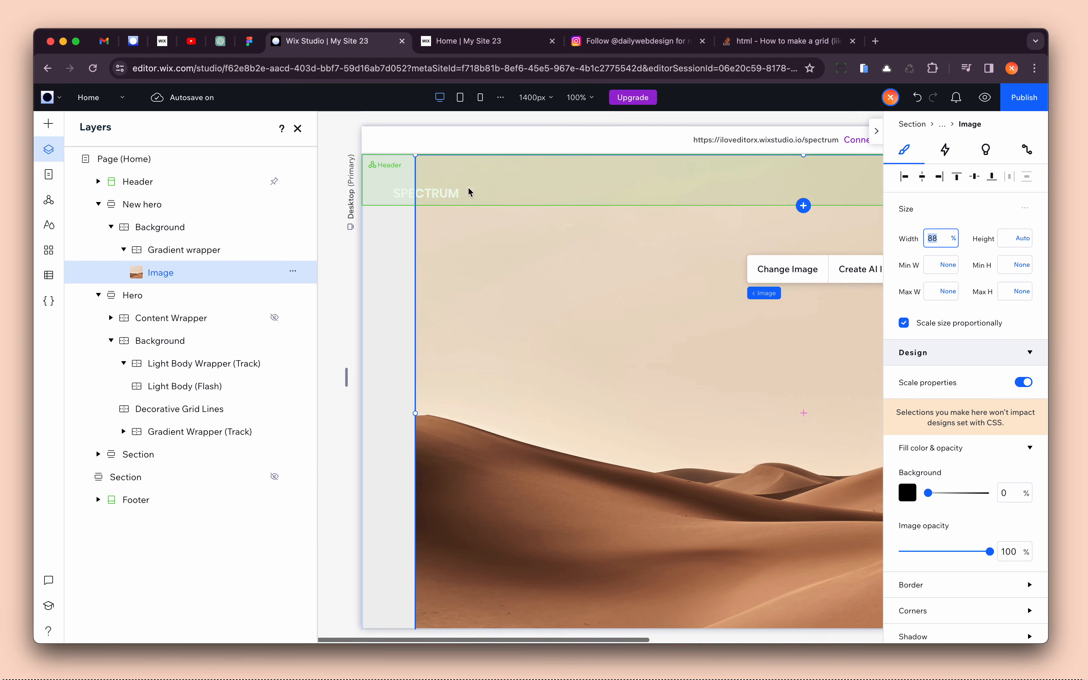
{"action": "left_click_drag", "start_coordinate": [415, 157], "coordinate": [715, 410]}
{"action": "scroll", "coordinate": [663, 416], "scroll_direction": "right", "scroll_amount": 10}
{"action": "scroll", "coordinate": [628, 352], "scroll_direction": "left", "scroll_amount": 5}
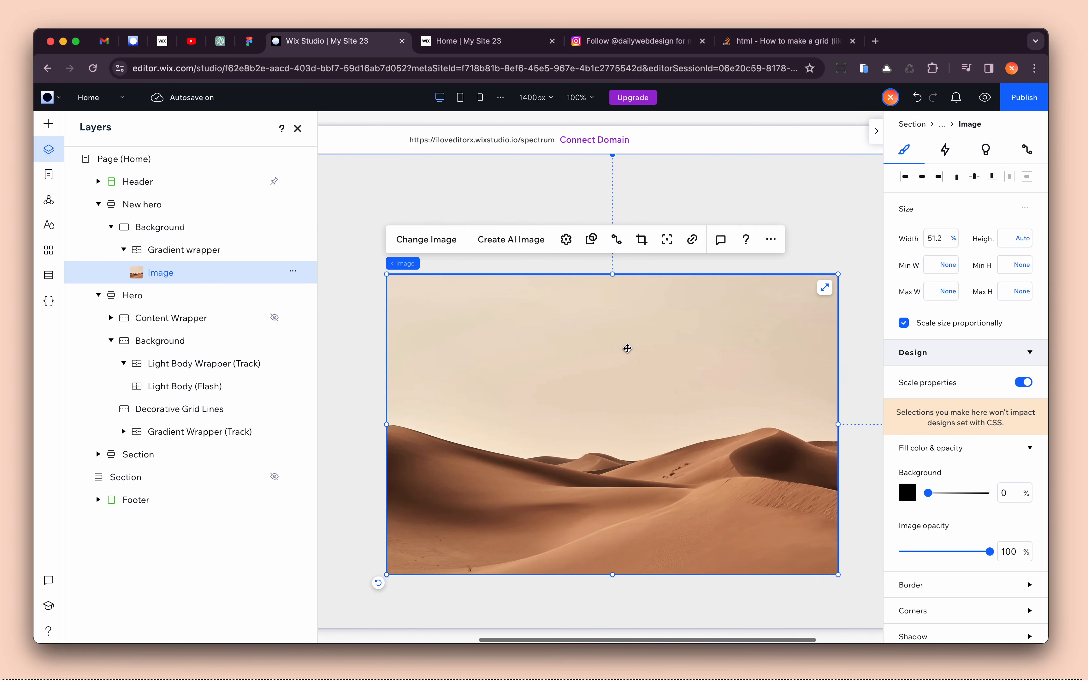
- Replace the placeholder image with Florosent---center-opacity (2).png from the site files, previewing it at full size first
{"action": "left_click", "coordinate": [455, 239]}
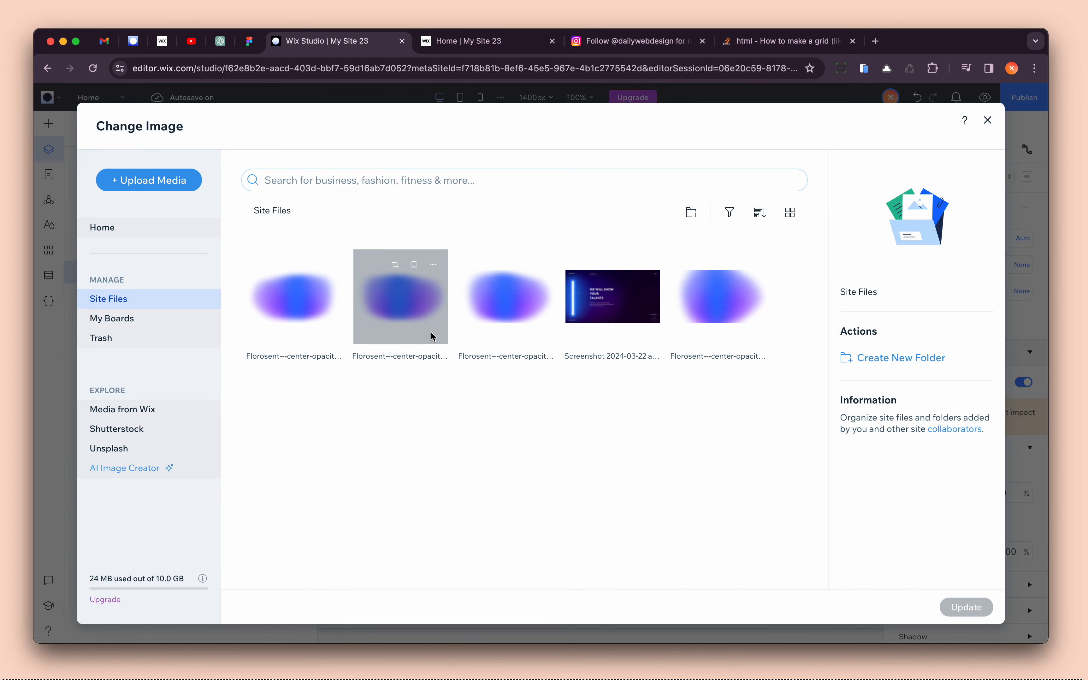
{"action": "left_click", "coordinate": [410, 305]}
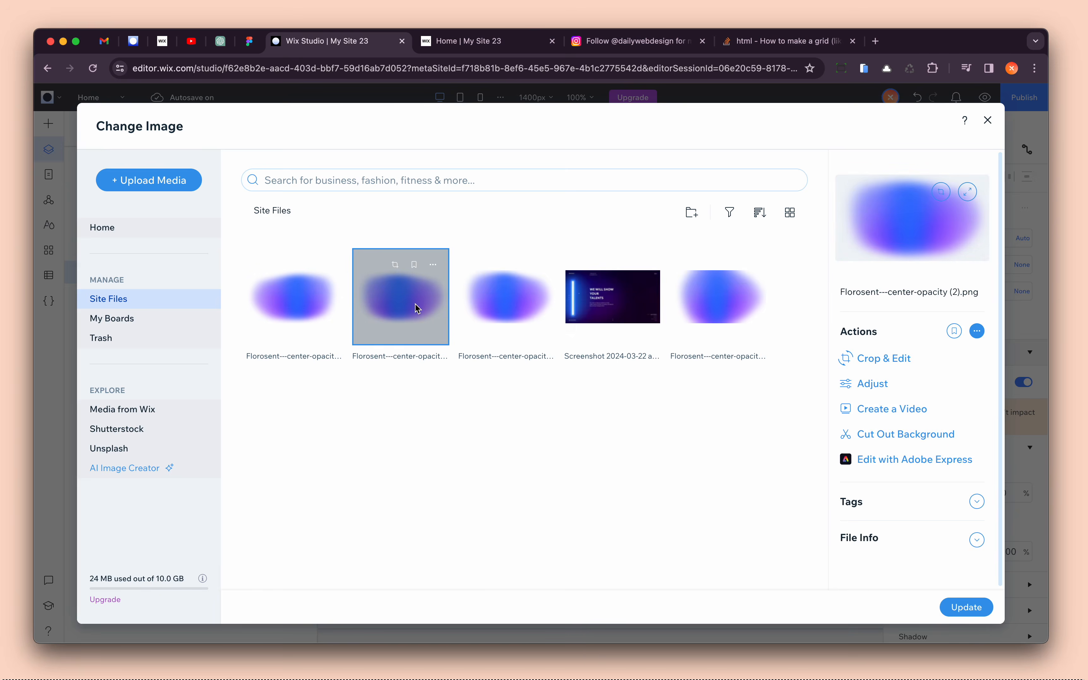
{"action": "double_click", "coordinate": [438, 314]}
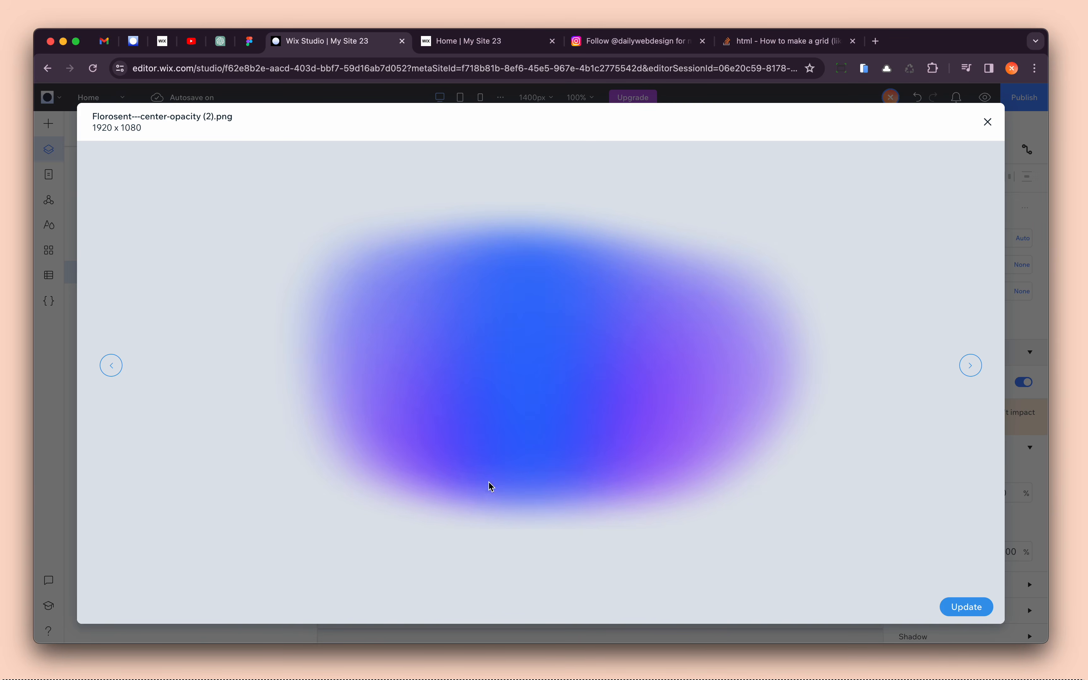
{"action": "left_click", "coordinate": [523, 535]}
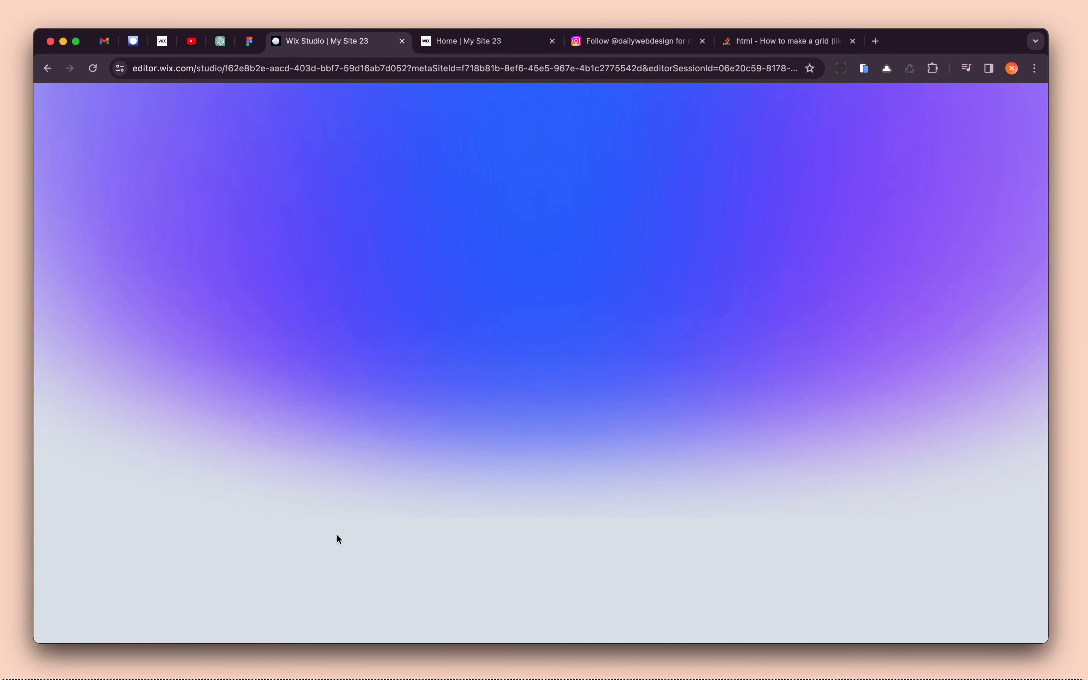
{"action": "left_click", "coordinate": [567, 518]}
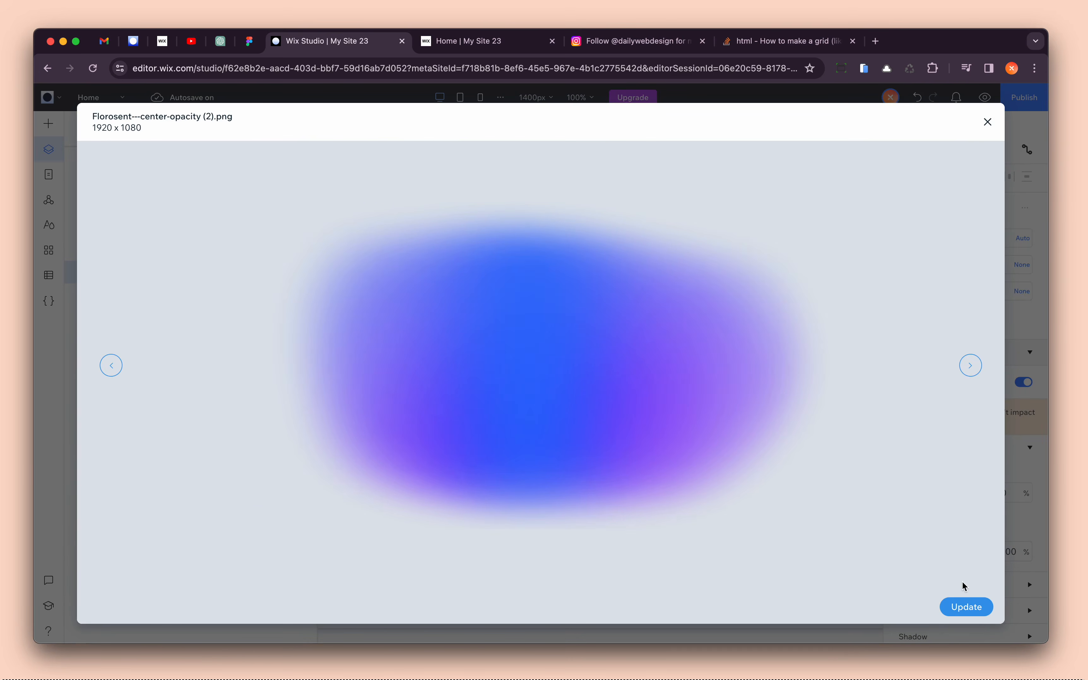
{"action": "left_click", "coordinate": [967, 604]}
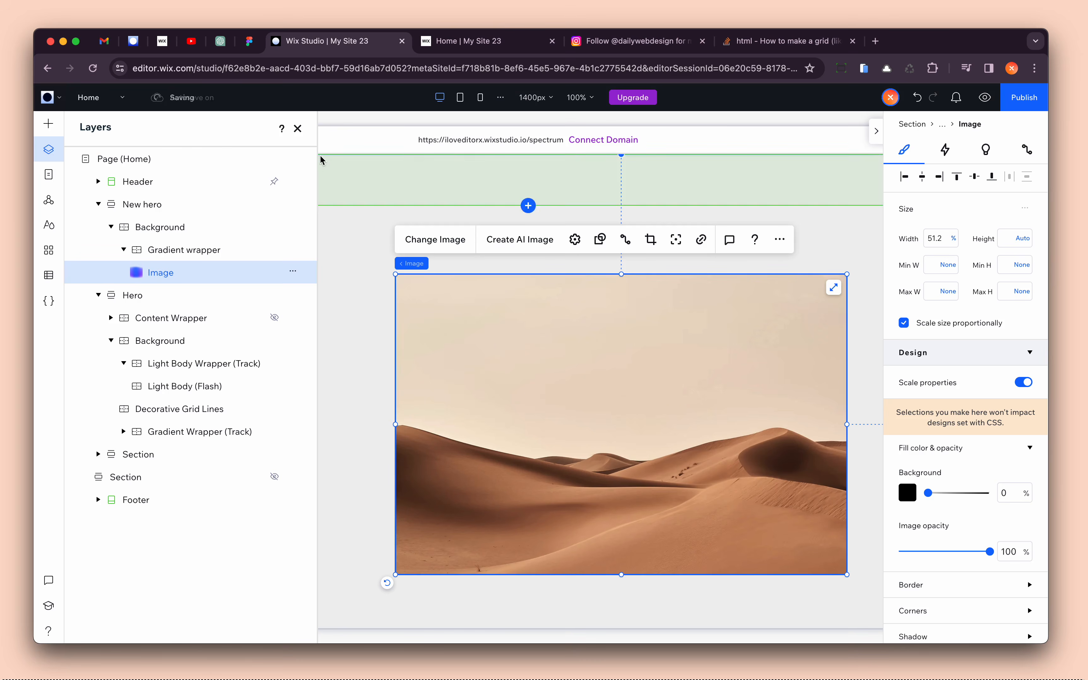
- Reset the gradient image in its image settings to restore its original proportions
{"action": "left_click", "coordinate": [297, 128]}
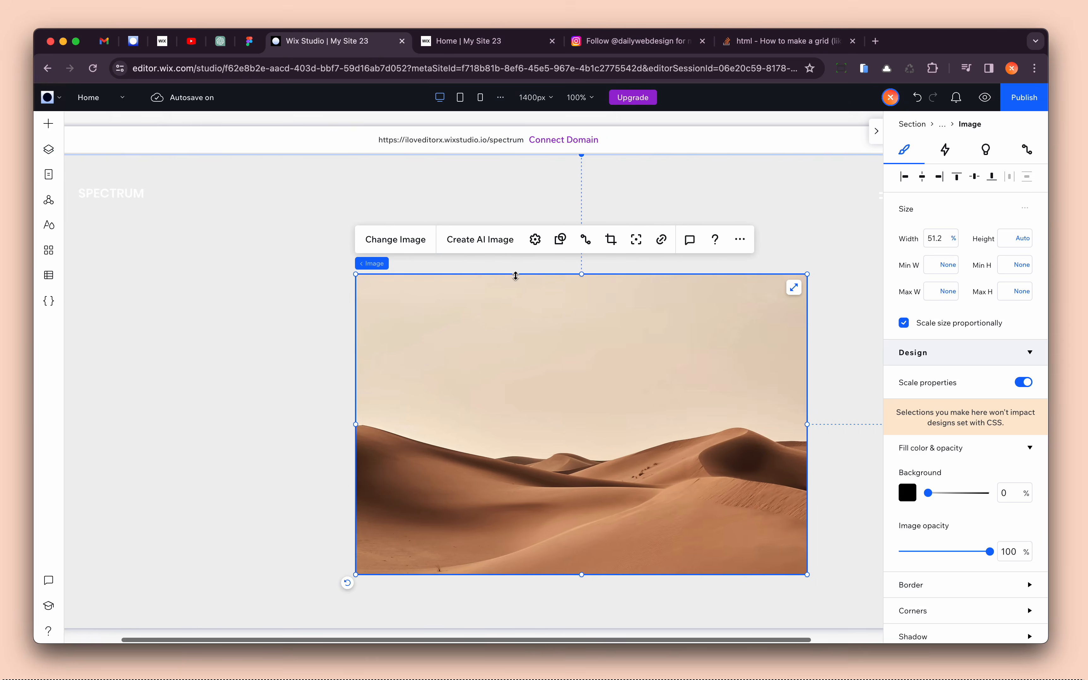
{"action": "left_click", "coordinate": [535, 245]}
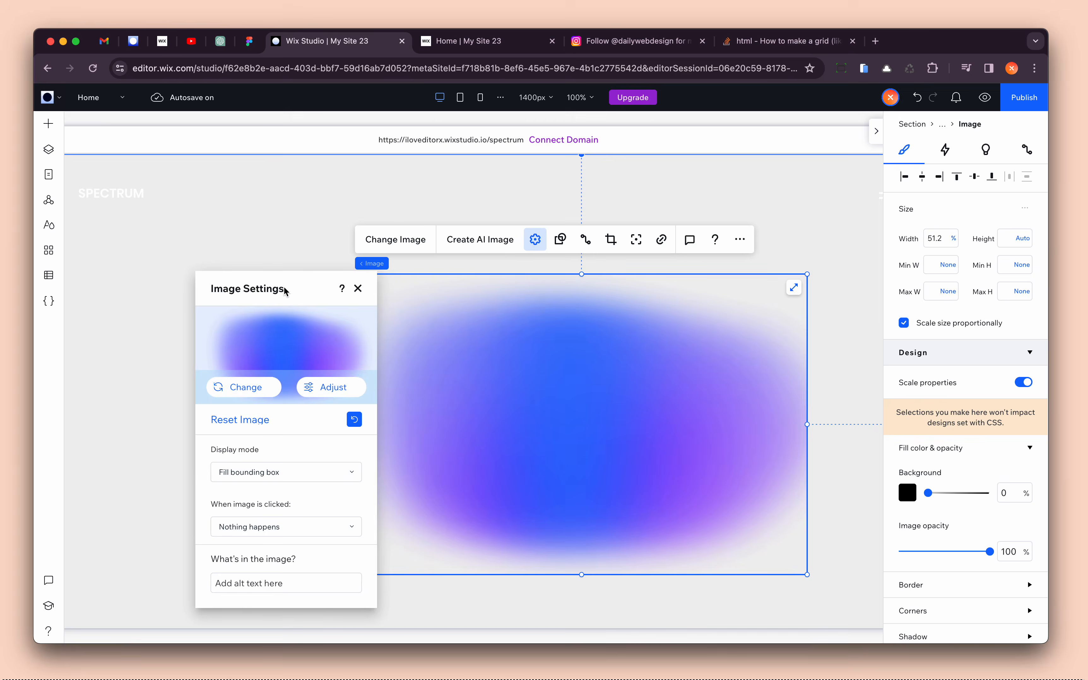
{"action": "left_click_drag", "start_coordinate": [284, 288], "coordinate": [195, 225]}
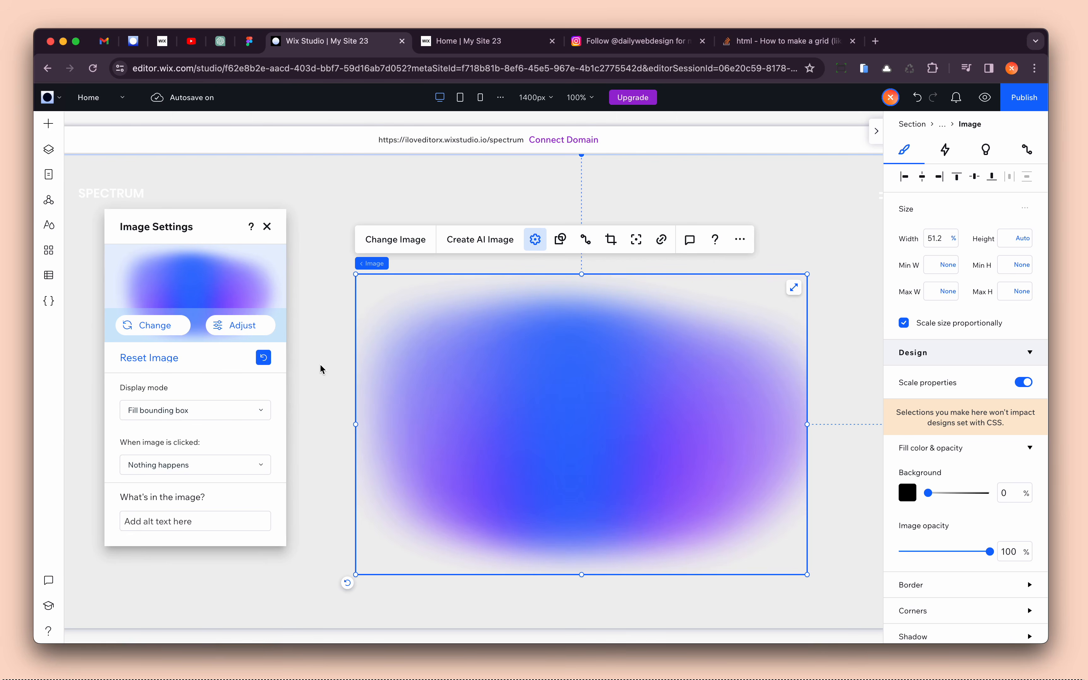
{"action": "left_click", "coordinate": [264, 357]}
{"action": "left_click", "coordinate": [291, 229]}
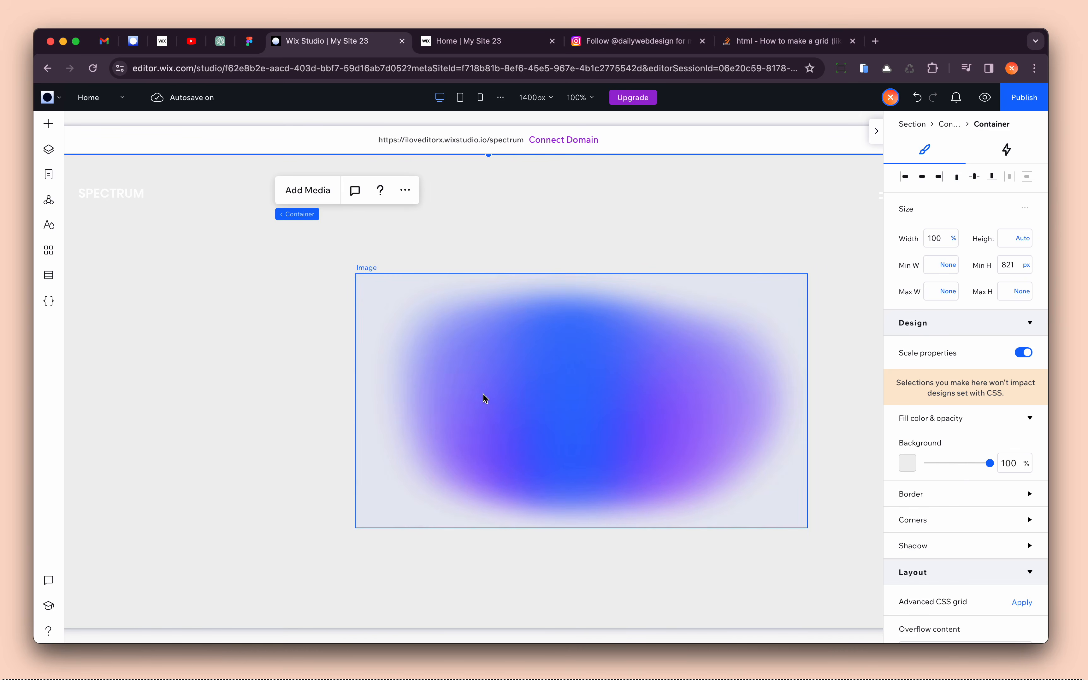
- Set the background opacity of the Gradient wrapper container to 0%
{"action": "left_click", "coordinate": [284, 366]}
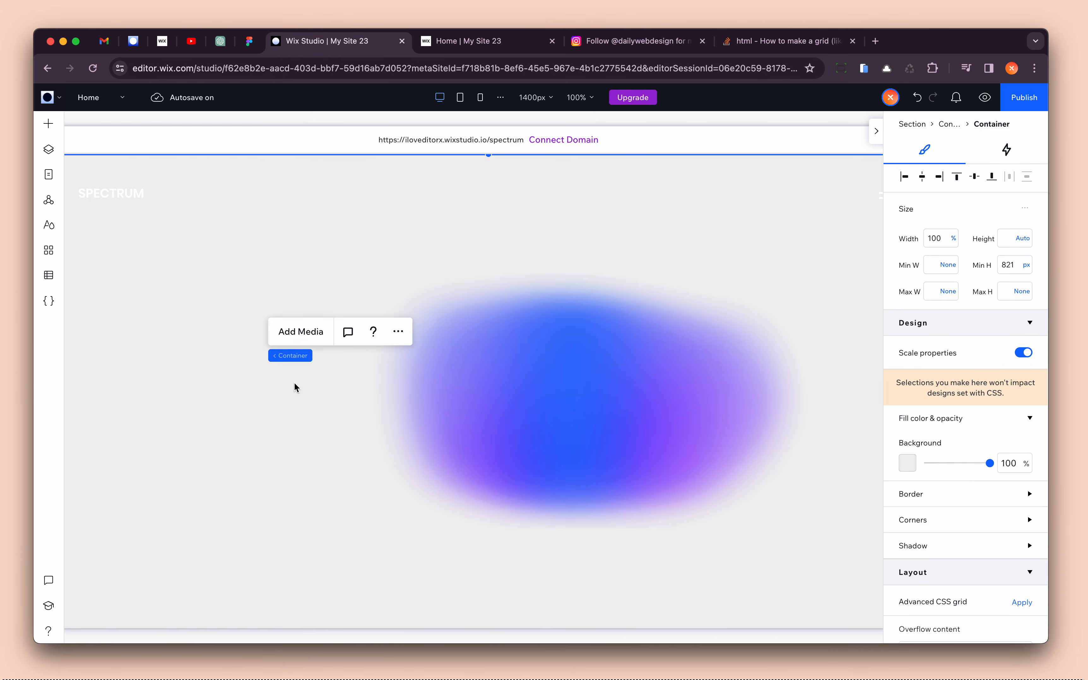
{"action": "scroll", "coordinate": [288, 301], "scroll_direction": "left", "scroll_amount": 3}
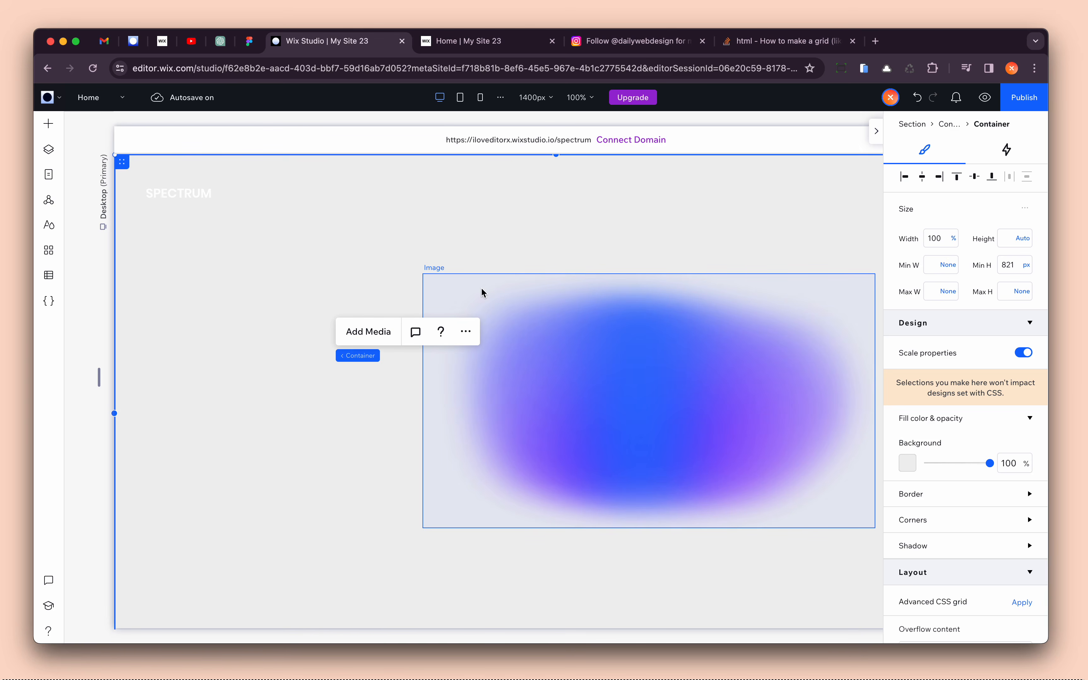
{"action": "double_click", "coordinate": [1011, 472]}
{"action": "type", "text": "0"}
- Select the new hero's Background container and set its background opacity to 0%
{"action": "left_click", "coordinate": [50, 149]}
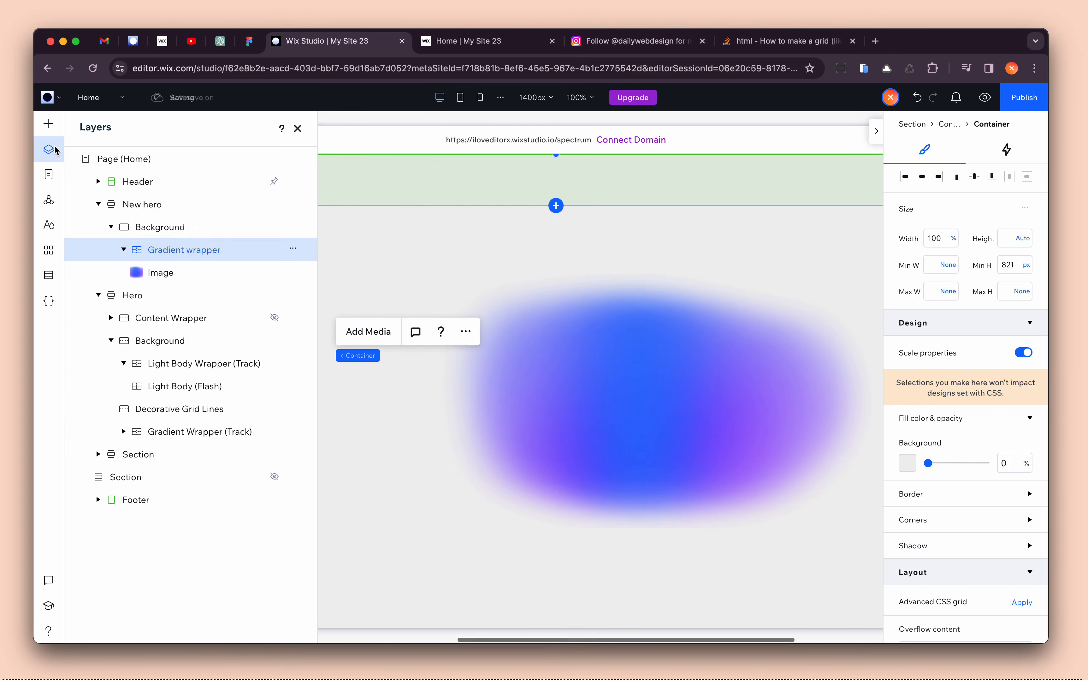
{"action": "left_click", "coordinate": [160, 227]}
{"action": "double_click", "coordinate": [1009, 440]}
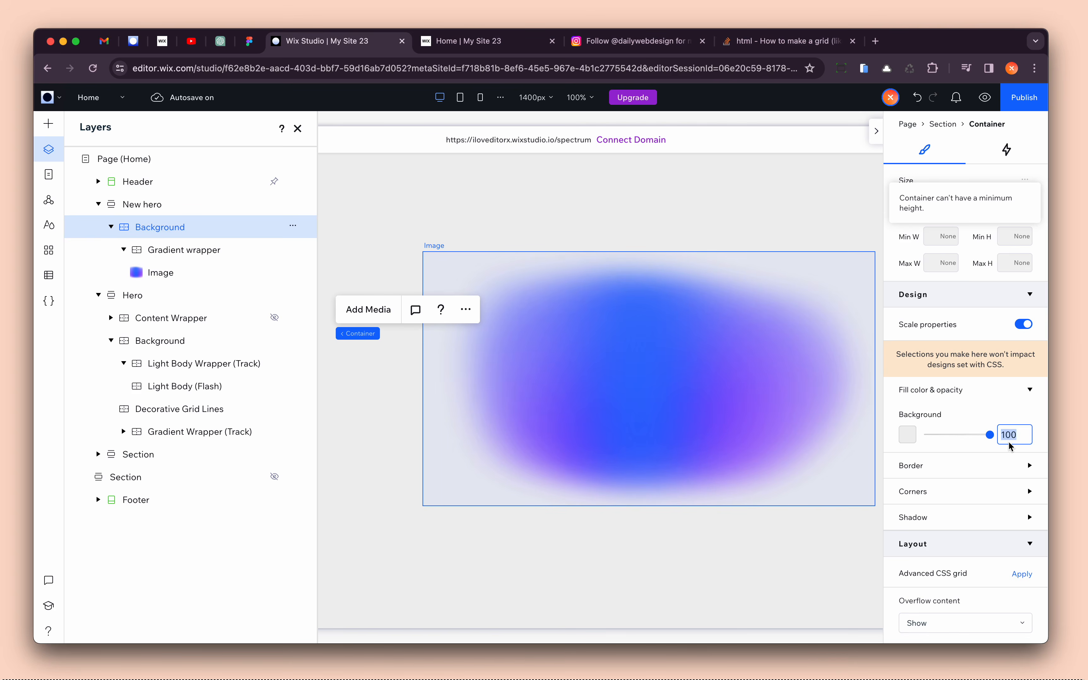
{"action": "type", "text": "0"}
{"action": "key", "text": "Return"}
{"action": "left_click", "coordinate": [297, 128]}
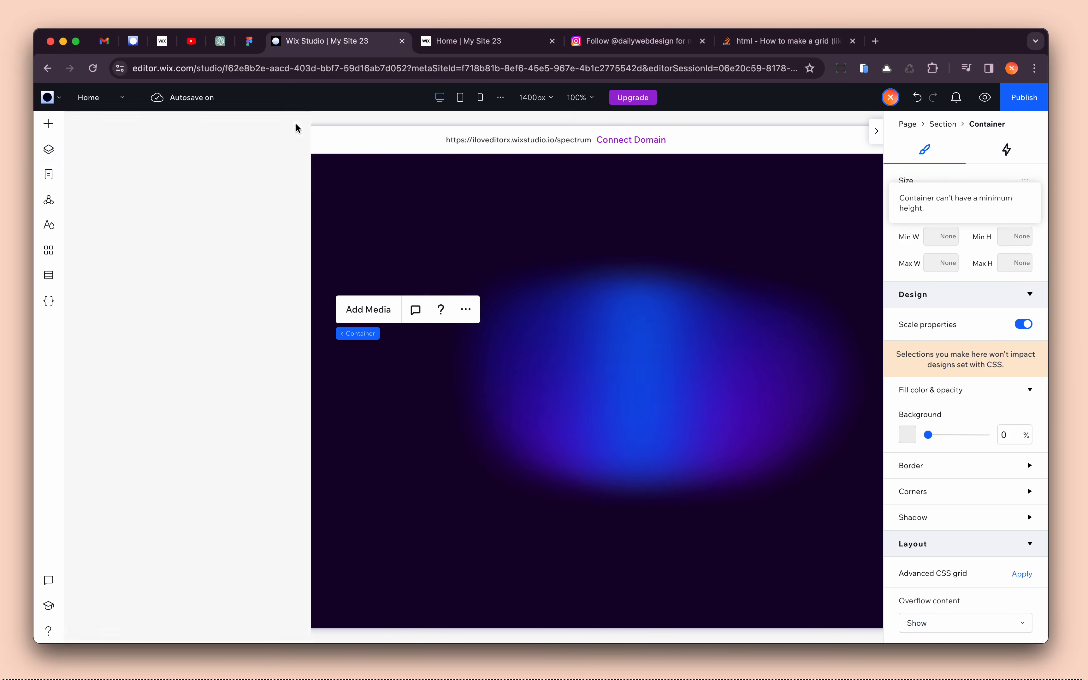
- Move the gradient image toward the hero's upper-left area and stretch it to fill the Gradient wrapper
{"action": "left_click", "coordinate": [498, 370]}
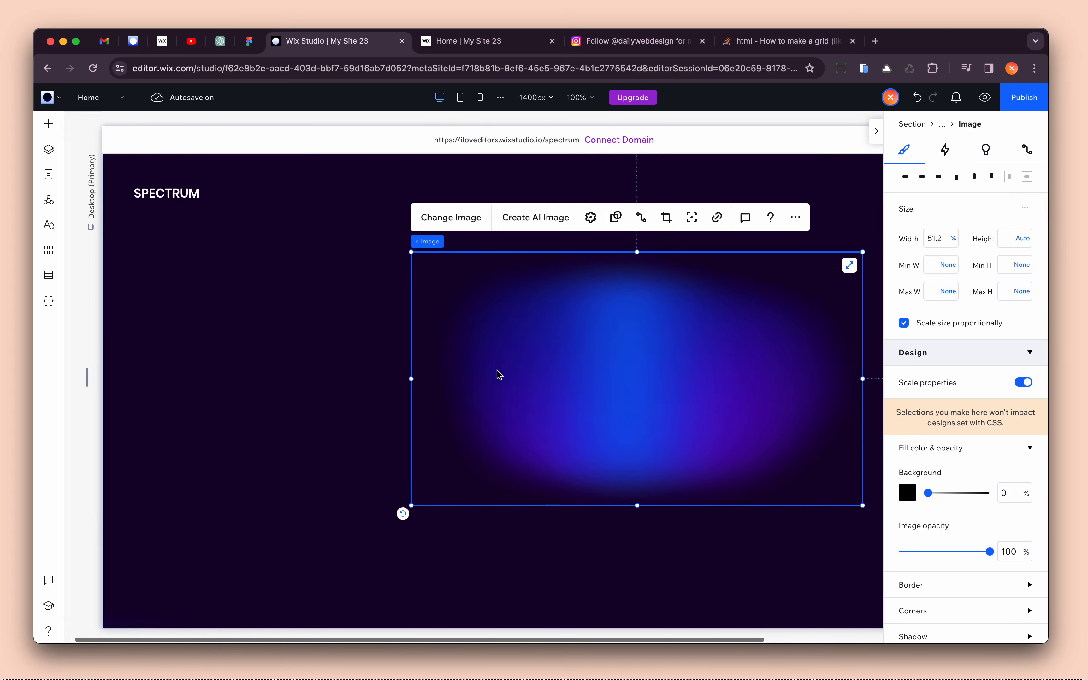
{"action": "scroll", "coordinate": [498, 370], "scroll_direction": "left", "scroll_amount": 1}
{"action": "scroll", "coordinate": [373, 374], "scroll_direction": "right", "scroll_amount": 1}
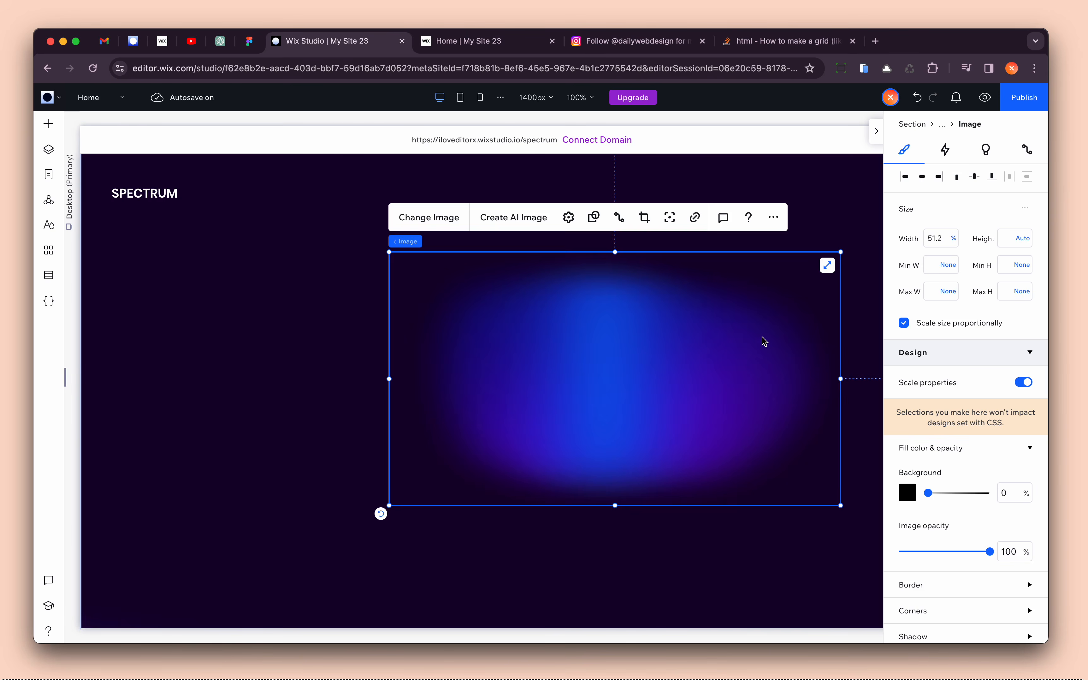
{"action": "left_click_drag", "start_coordinate": [762, 340], "coordinate": [515, 284]}
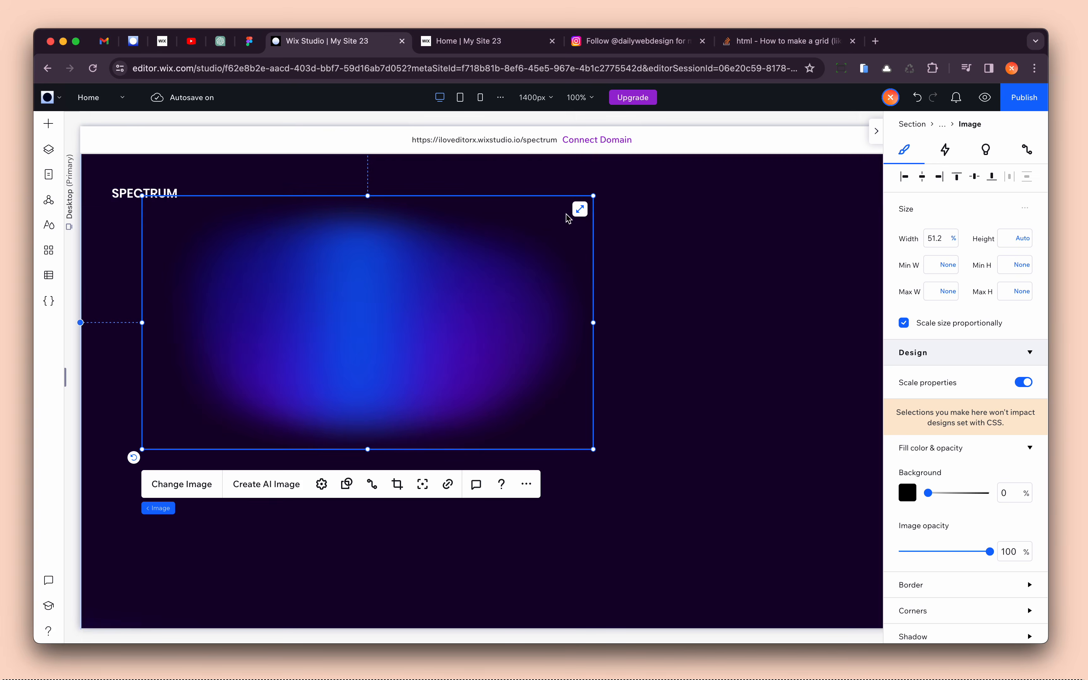
{"action": "left_click", "coordinate": [580, 209]}
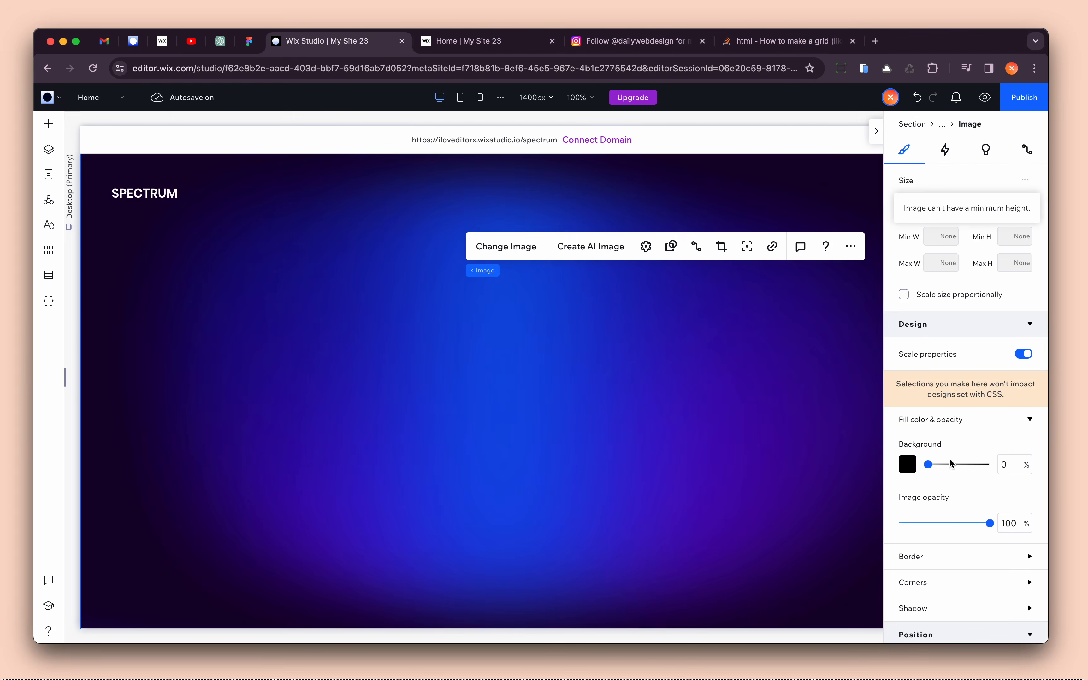
- Undock the stretched image from its bottom and right edges and enable proportional size scaling
{"action": "scroll", "coordinate": [957, 488], "scroll_direction": "down", "scroll_amount": 5}
{"action": "left_click", "coordinate": [965, 525]}
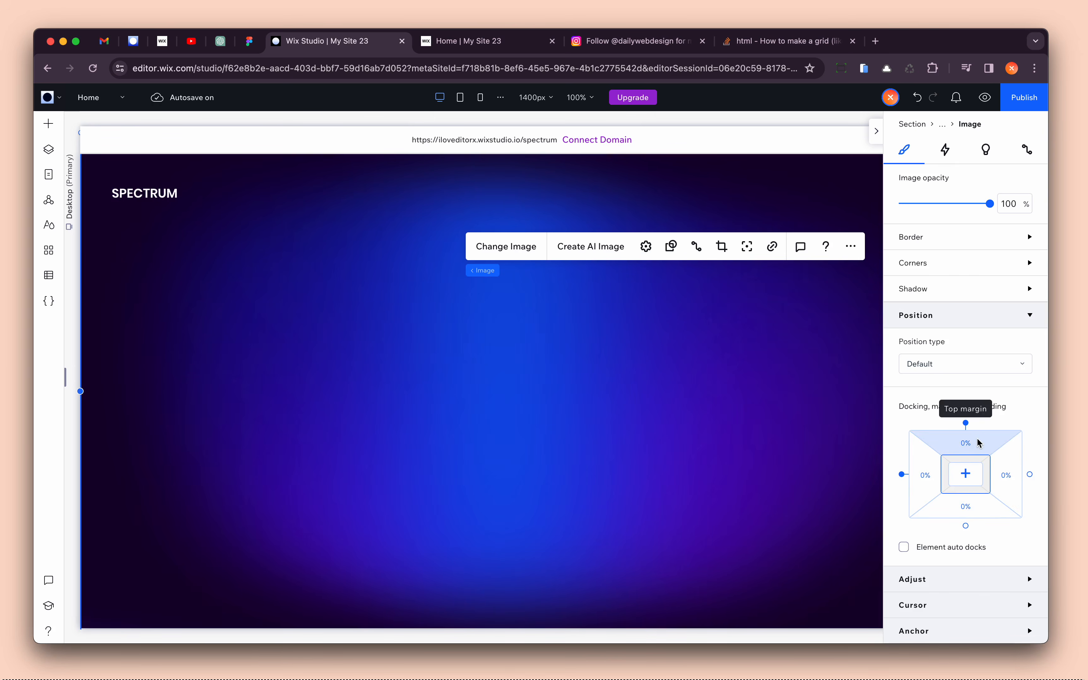
{"action": "scroll", "coordinate": [977, 438], "scroll_direction": "up", "scroll_amount": 8}
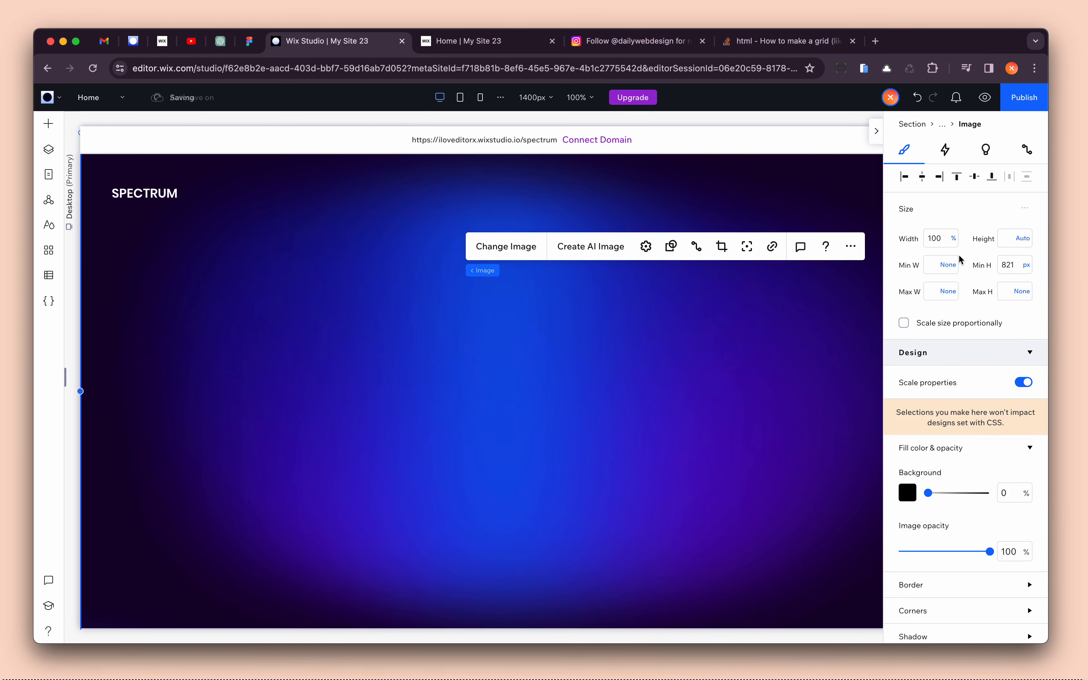
{"action": "left_click", "coordinate": [933, 323]}
- Reset the full-width gradient image to its original aspect ratio and close its settings
{"action": "left_click", "coordinate": [646, 247]}
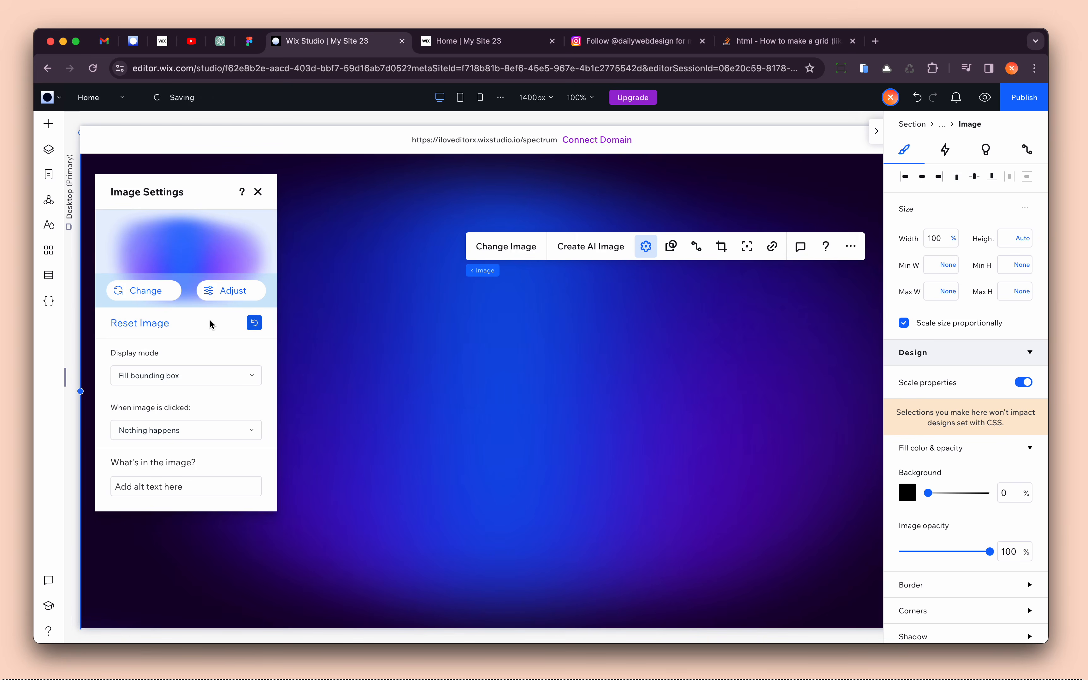
{"action": "left_click", "coordinate": [254, 324]}
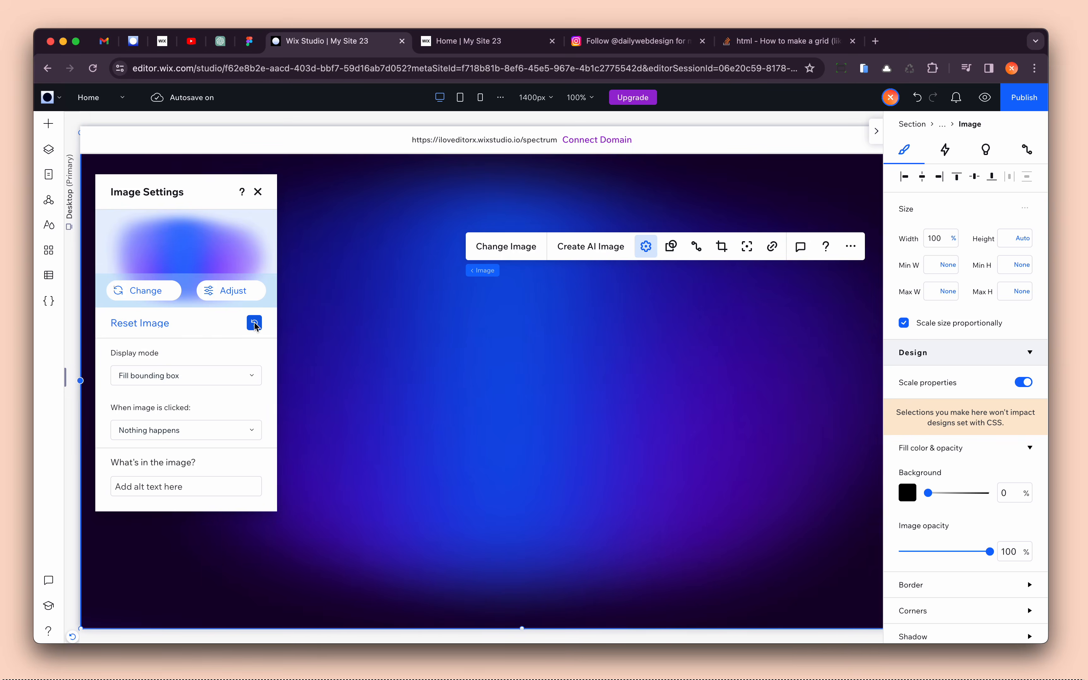
{"action": "left_click", "coordinate": [257, 191]}
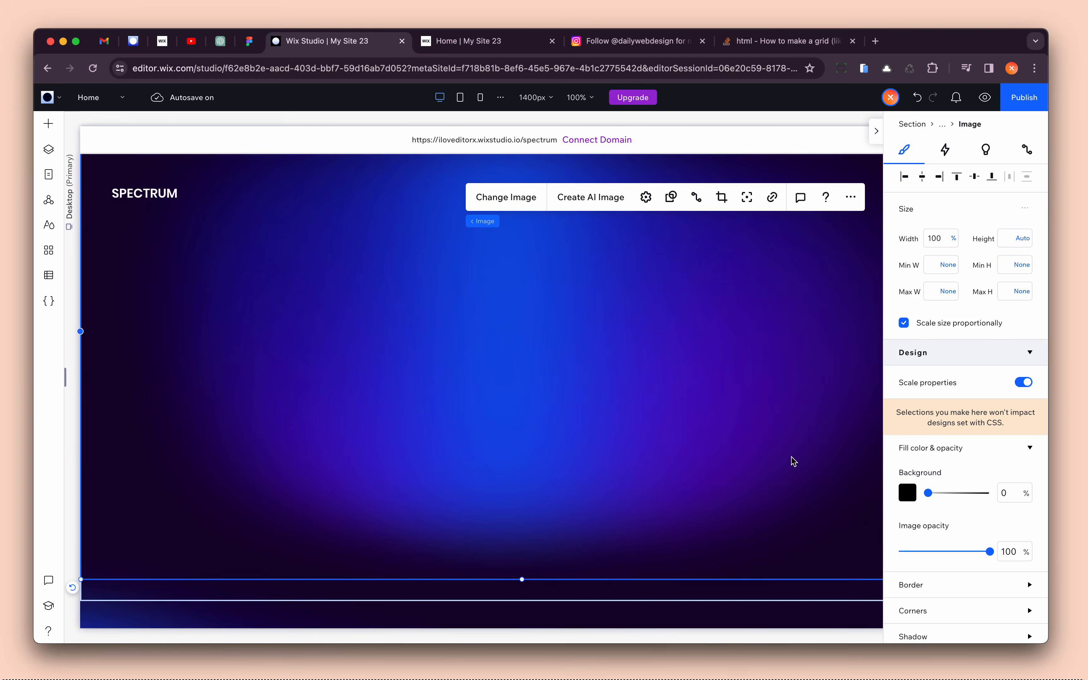
- Examine how the full-width gradient image covers the hero section, especially along its lower edge
{"action": "scroll", "coordinate": [957, 497], "scroll_direction": "down", "scroll_amount": 5}
{"action": "scroll", "coordinate": [721, 439], "scroll_direction": "right", "scroll_amount": 2}
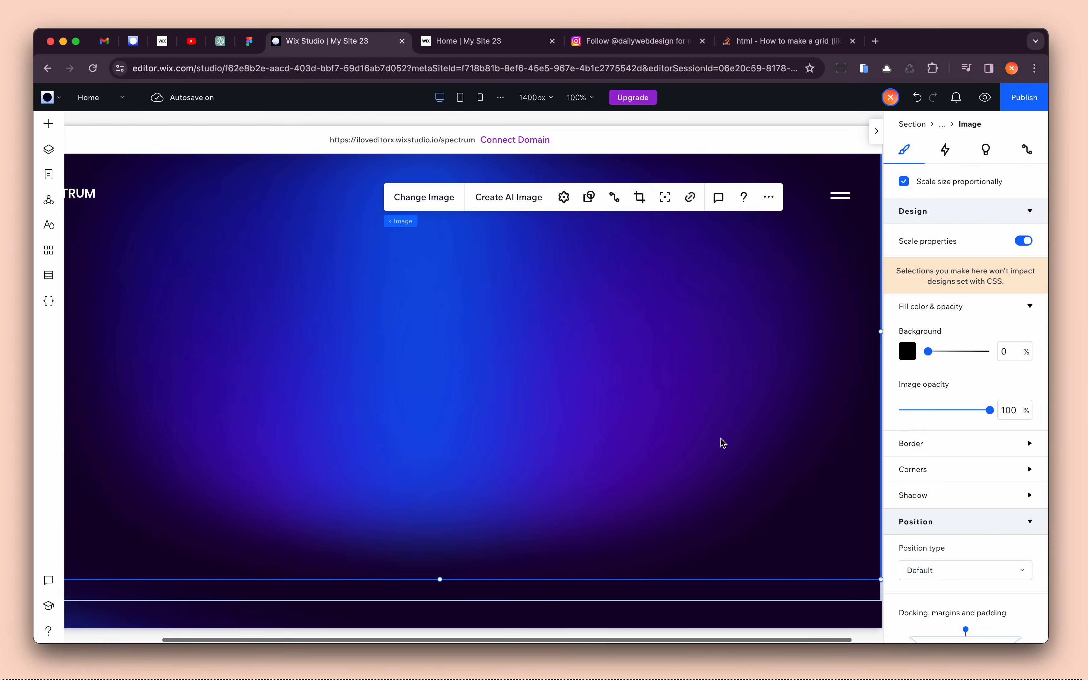
{"action": "scroll", "coordinate": [721, 439], "scroll_direction": "left", "scroll_amount": 1}
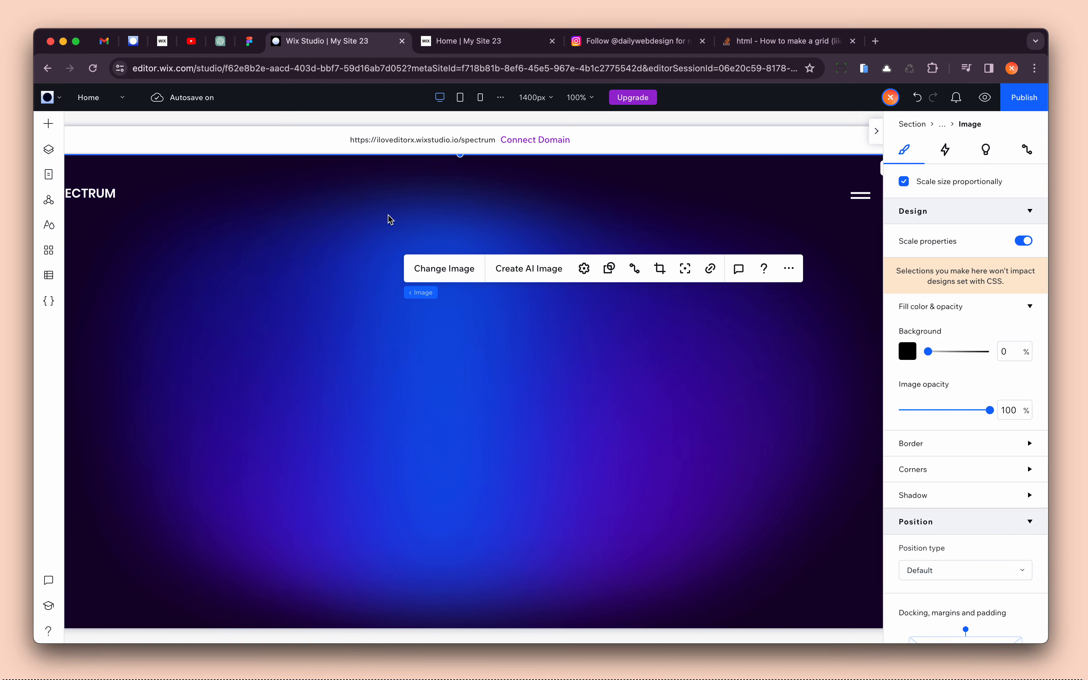
{"action": "scroll", "coordinate": [396, 450], "scroll_direction": "down", "scroll_amount": 2}
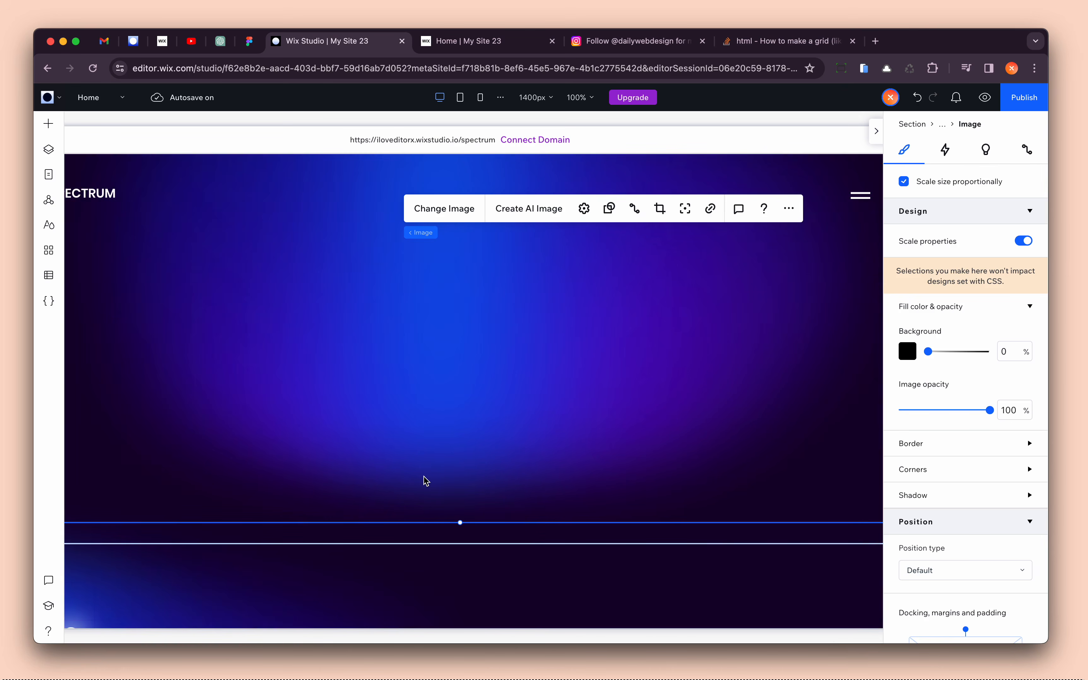
{"action": "scroll", "coordinate": [427, 475], "scroll_direction": "up", "scroll_amount": 2}
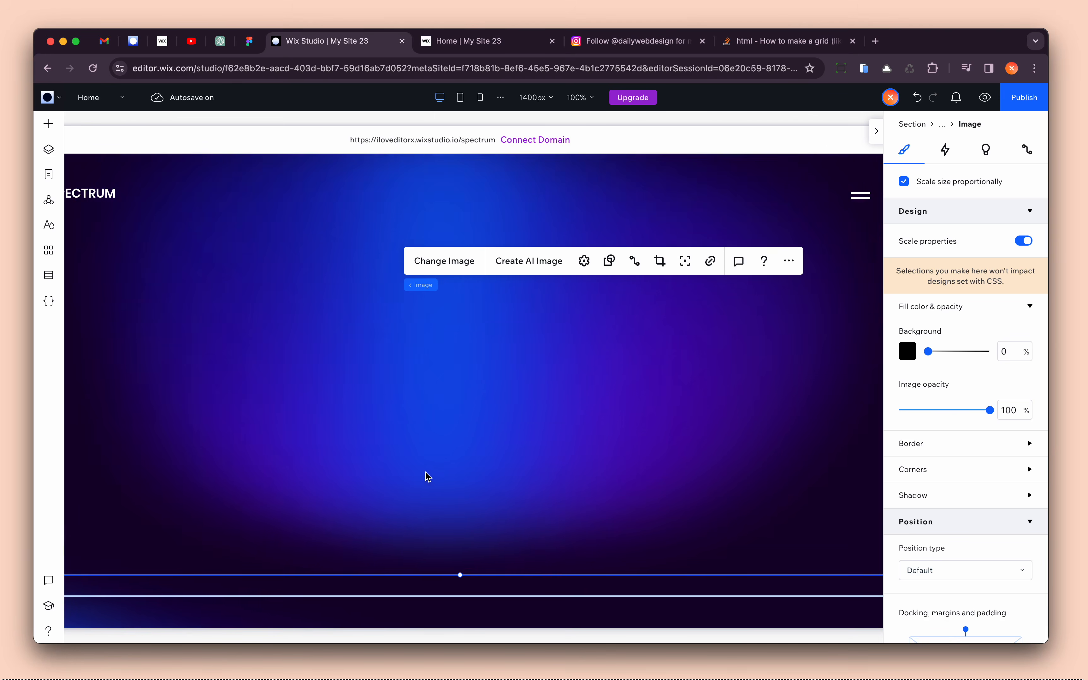
{"action": "scroll", "coordinate": [430, 454], "scroll_direction": "up", "scroll_amount": 2}
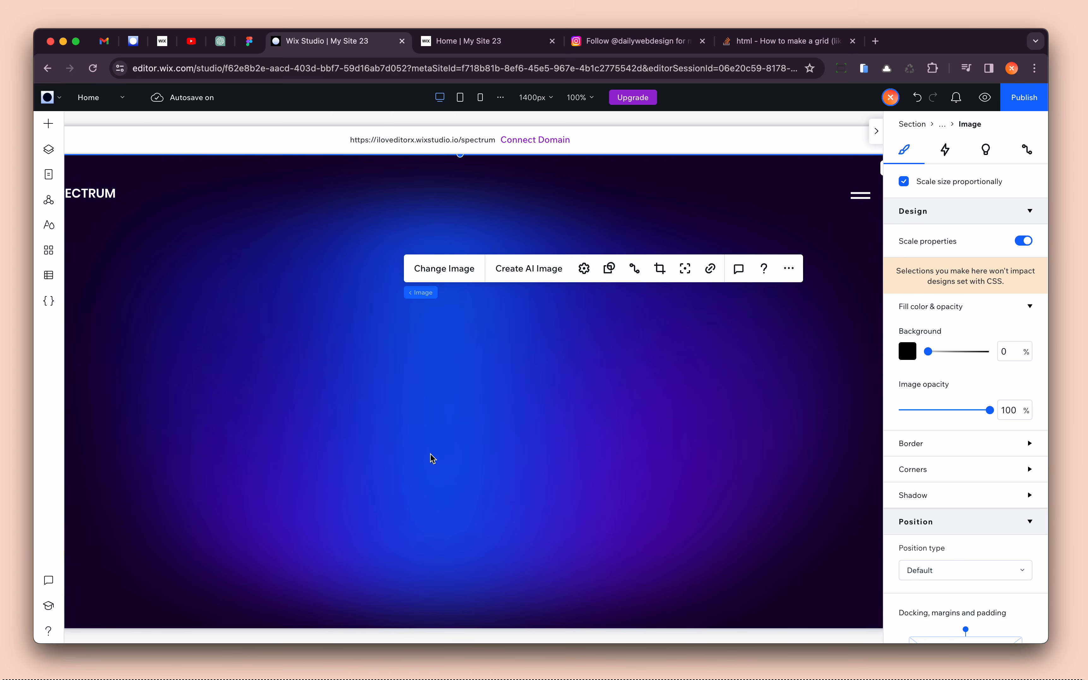
{"action": "left_click", "coordinate": [432, 454]}
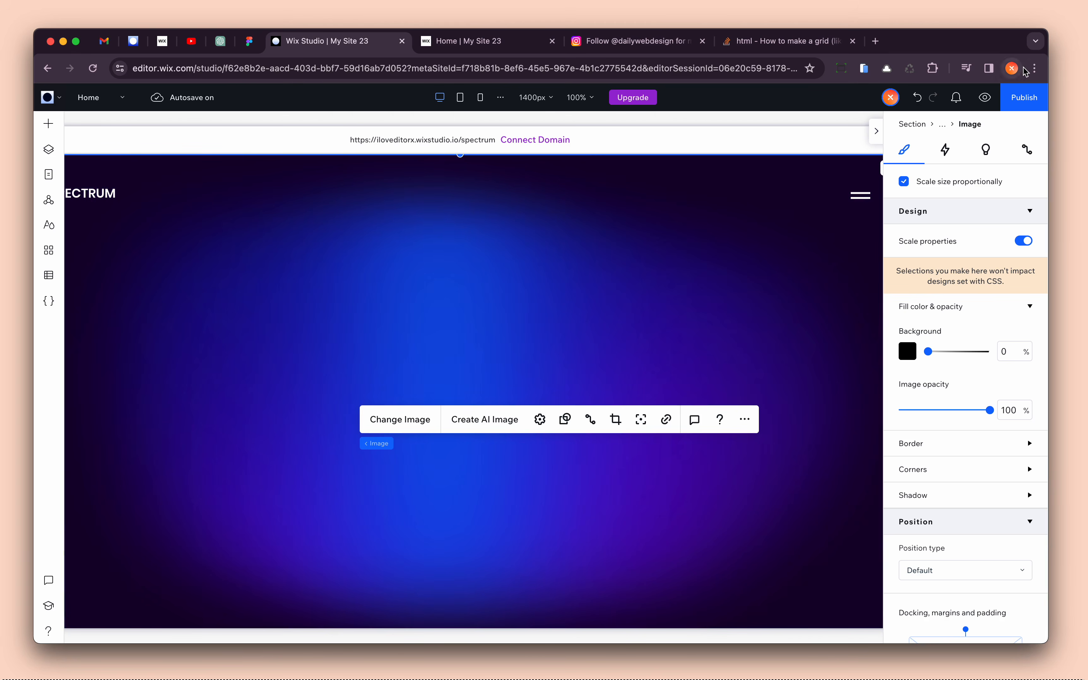
- Enlarge the gradient image proportionally beyond the page edge to about 120.8% width and dock it to the wrapper's centre
{"action": "key", "text": "super+minus"}
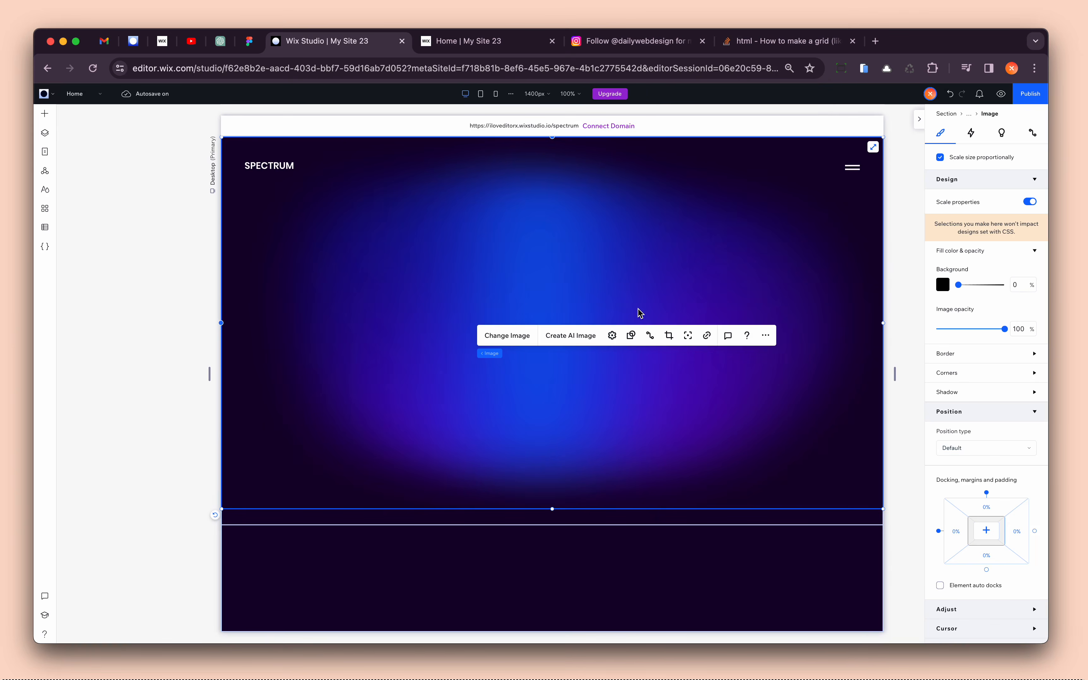
{"action": "left_click", "coordinate": [608, 266]}
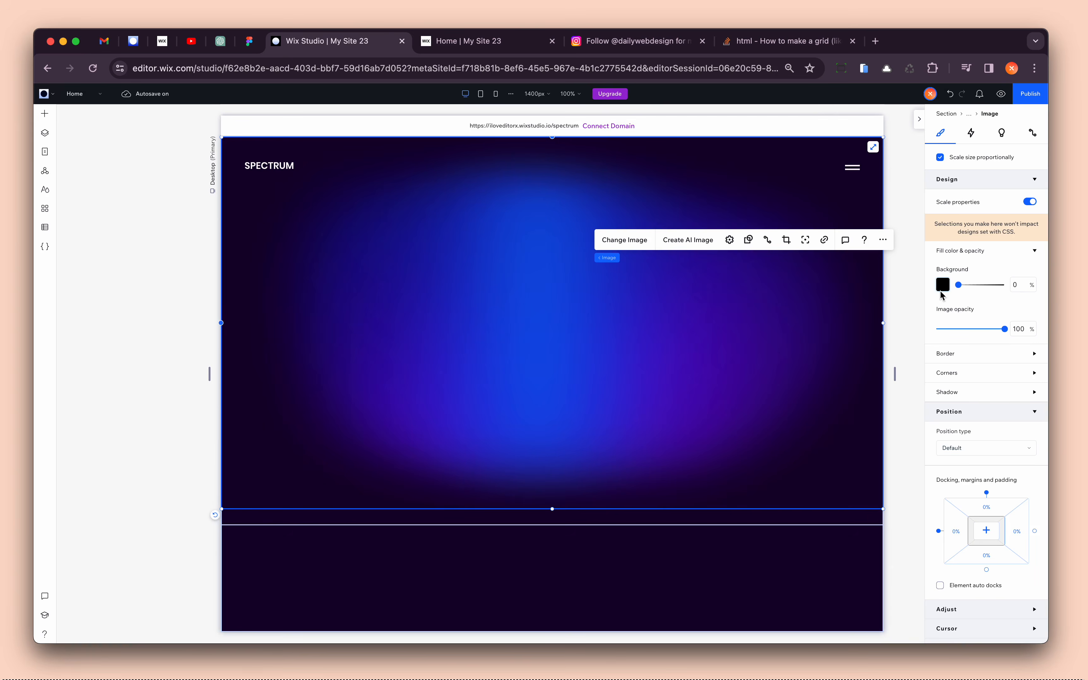
{"action": "scroll", "coordinate": [940, 290], "scroll_direction": "up", "scroll_amount": 3}
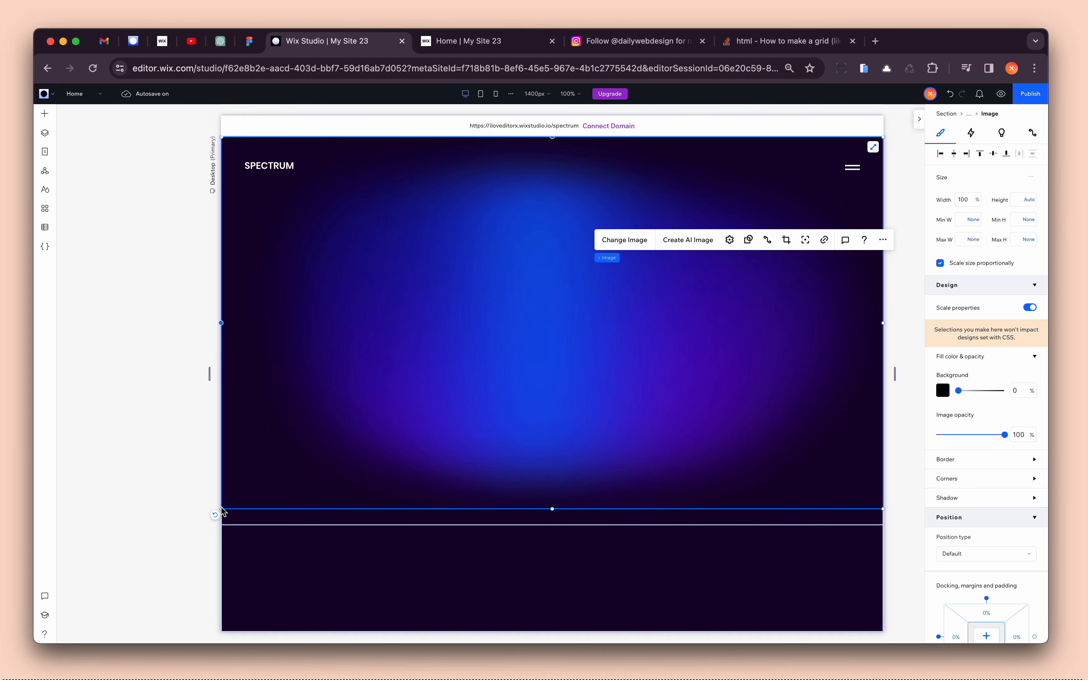
{"action": "left_click_drag", "start_coordinate": [221, 510], "coordinate": [80, 583]}
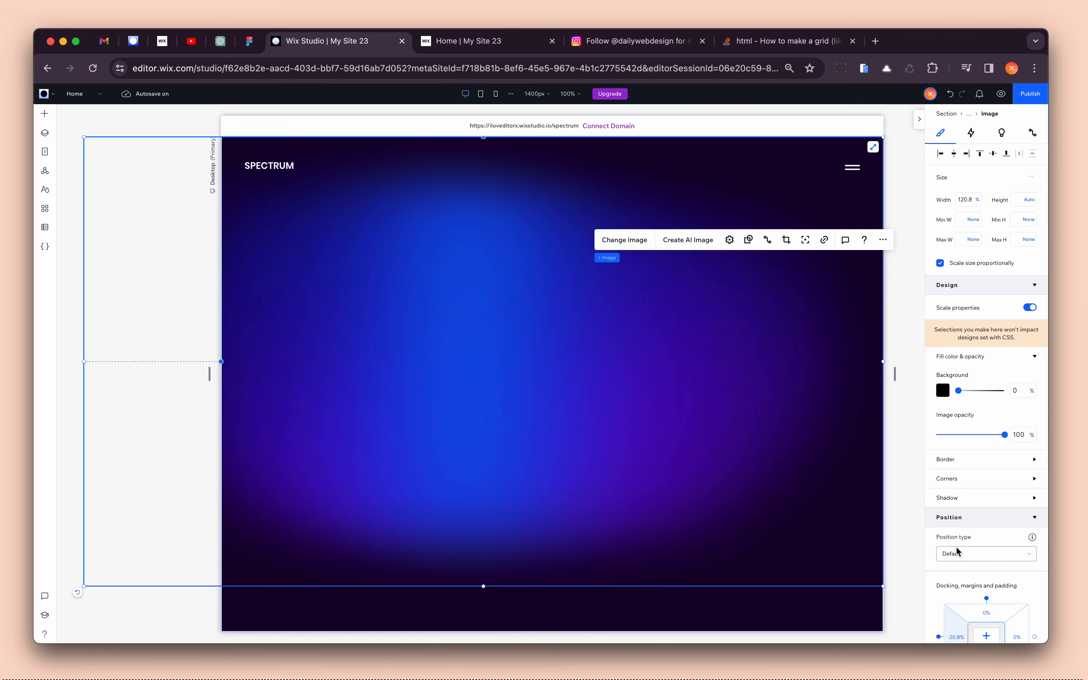
{"action": "scroll", "coordinate": [957, 550], "scroll_direction": "down", "scroll_amount": 2}
{"action": "left_click", "coordinate": [987, 542]}
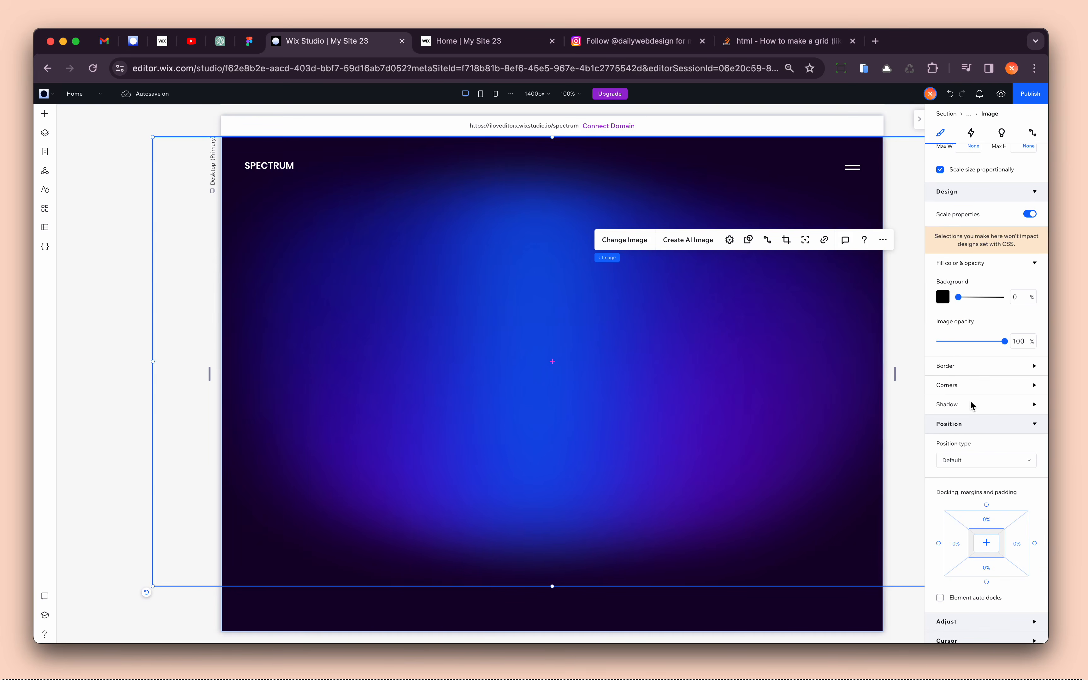
- Remove the minimum height from the gradient wrapper container by setting Min H to None
{"action": "scroll", "coordinate": [961, 440], "scroll_direction": "up", "scroll_amount": 2}
{"action": "scroll", "coordinate": [961, 438], "scroll_direction": "down", "scroll_amount": 2}
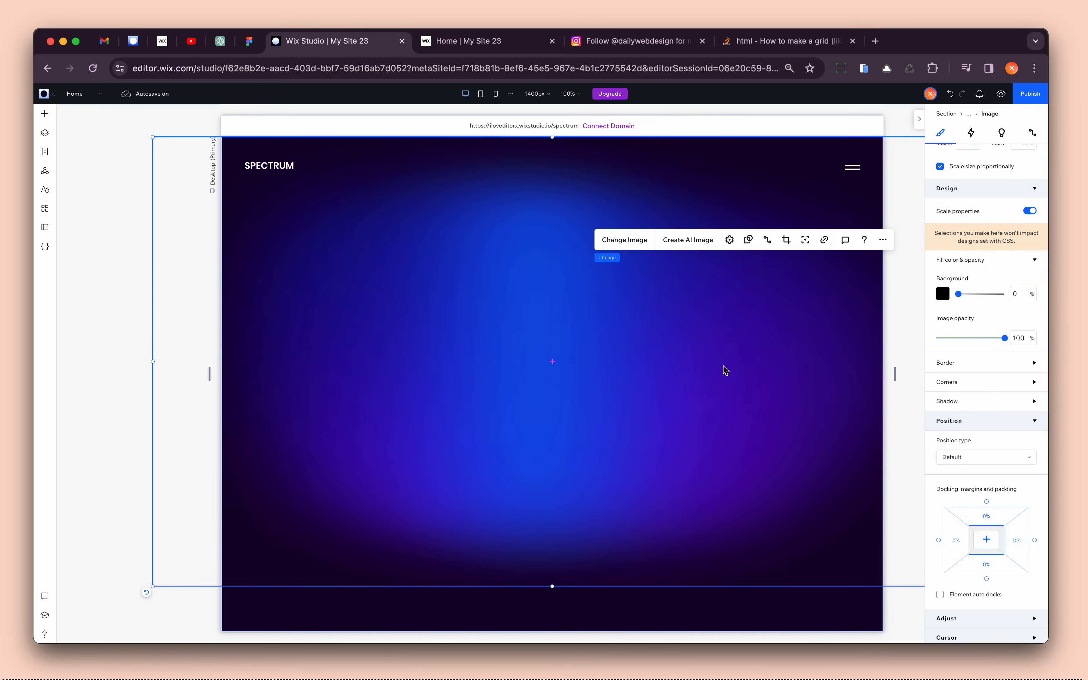
{"action": "mouse_move", "coordinate": [608, 257]}
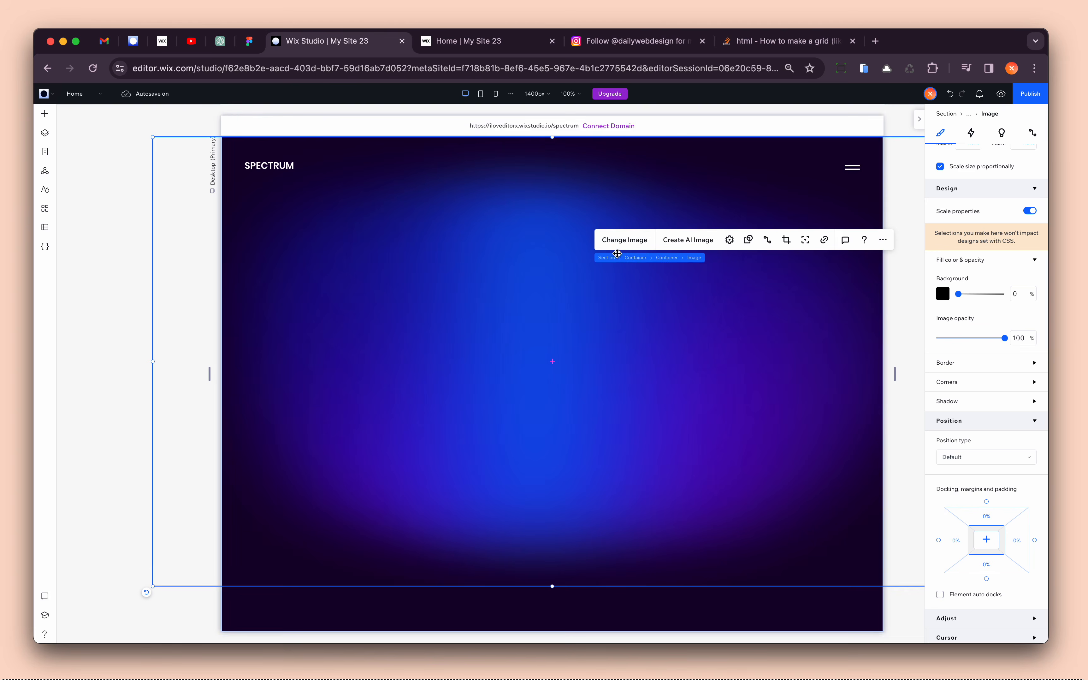
{"action": "left_click", "coordinate": [667, 258]}
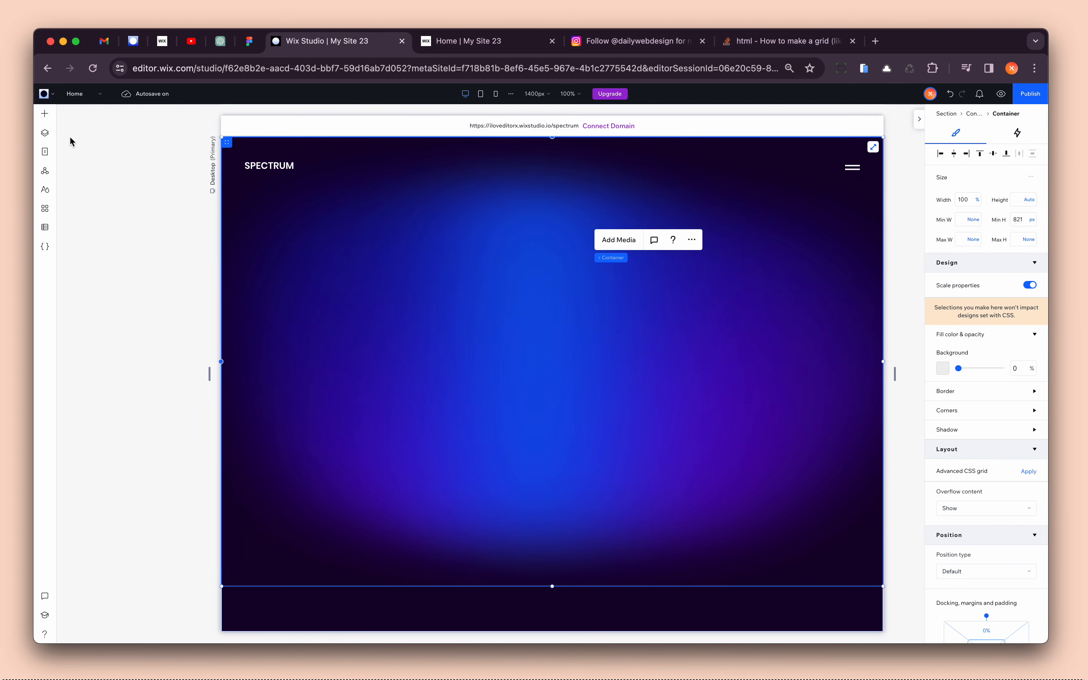
{"action": "key", "text": "super+plus"}
{"action": "key", "text": "super+plus"}
{"action": "key", "text": "super+plus"}
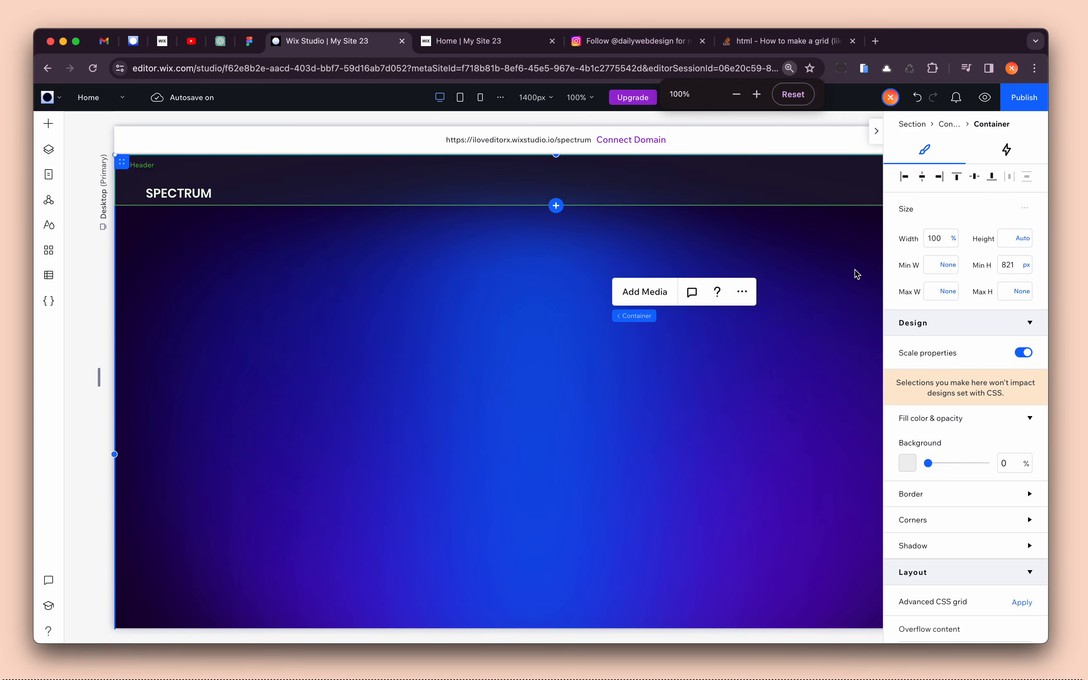
{"action": "left_click", "coordinate": [704, 382]}
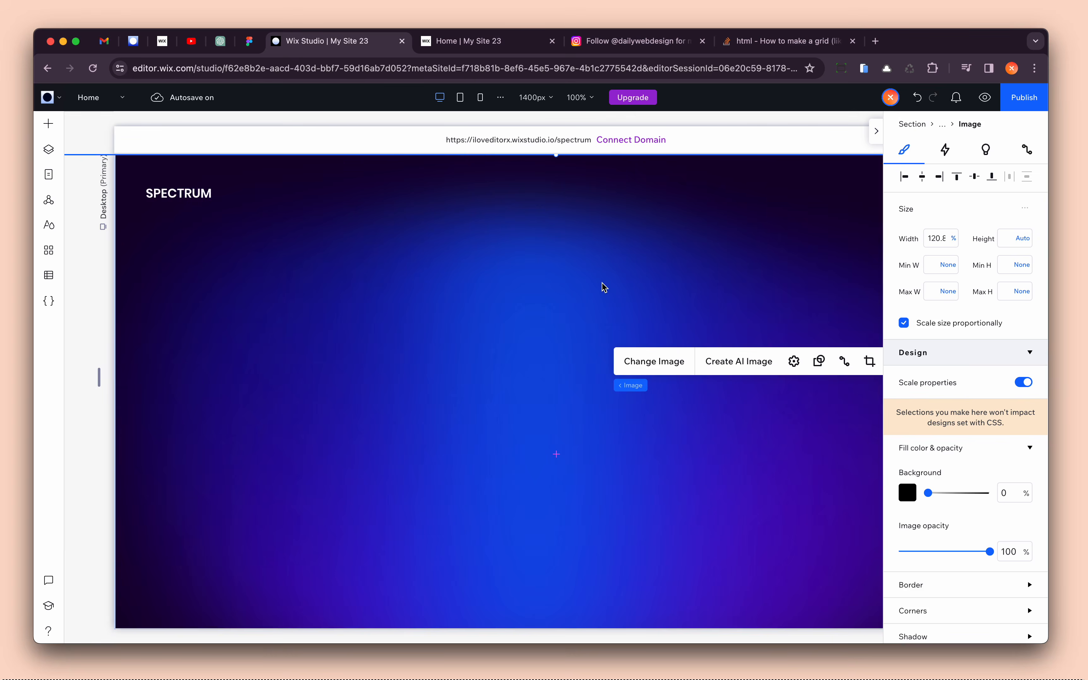
{"action": "left_click", "coordinate": [680, 272]}
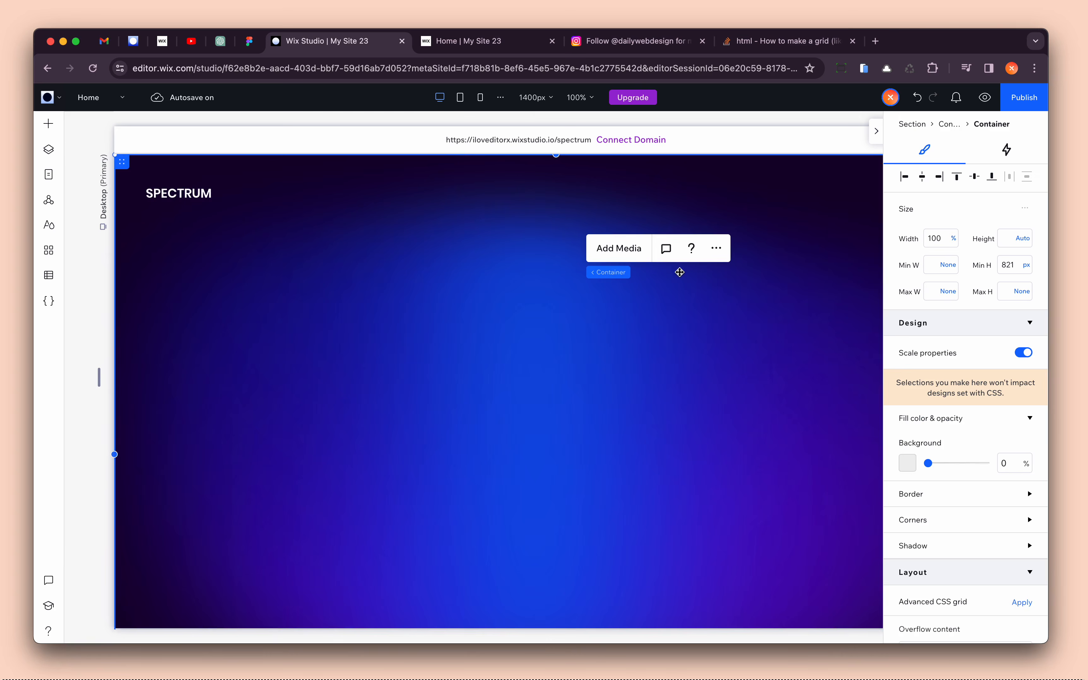
{"action": "left_click", "coordinate": [1026, 266]}
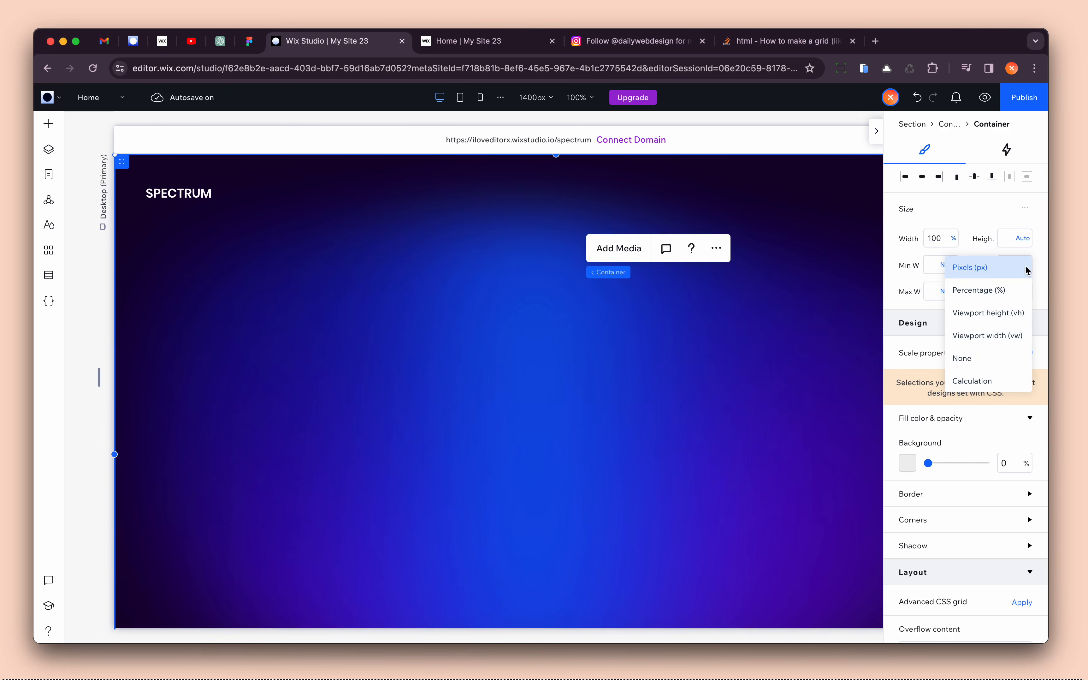
{"action": "left_click", "coordinate": [994, 358]}
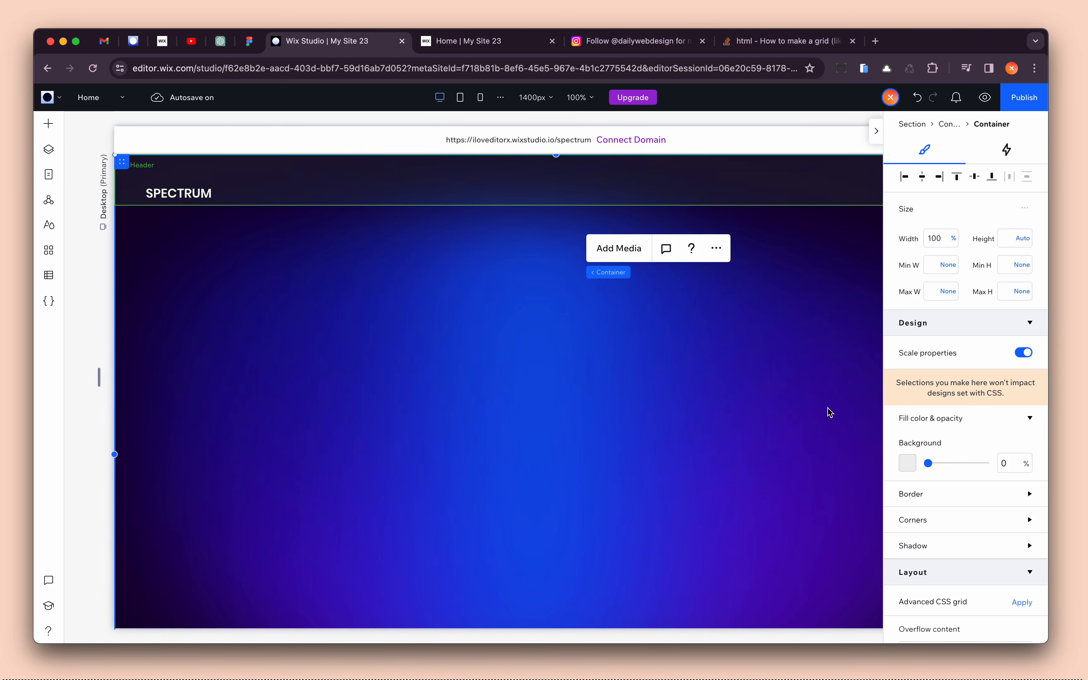
- Apply a 1x1 advanced CSS grid to the gradient wrapper container and size its row to 1 fr
{"action": "scroll", "coordinate": [966, 488], "scroll_direction": "down", "scroll_amount": 3}
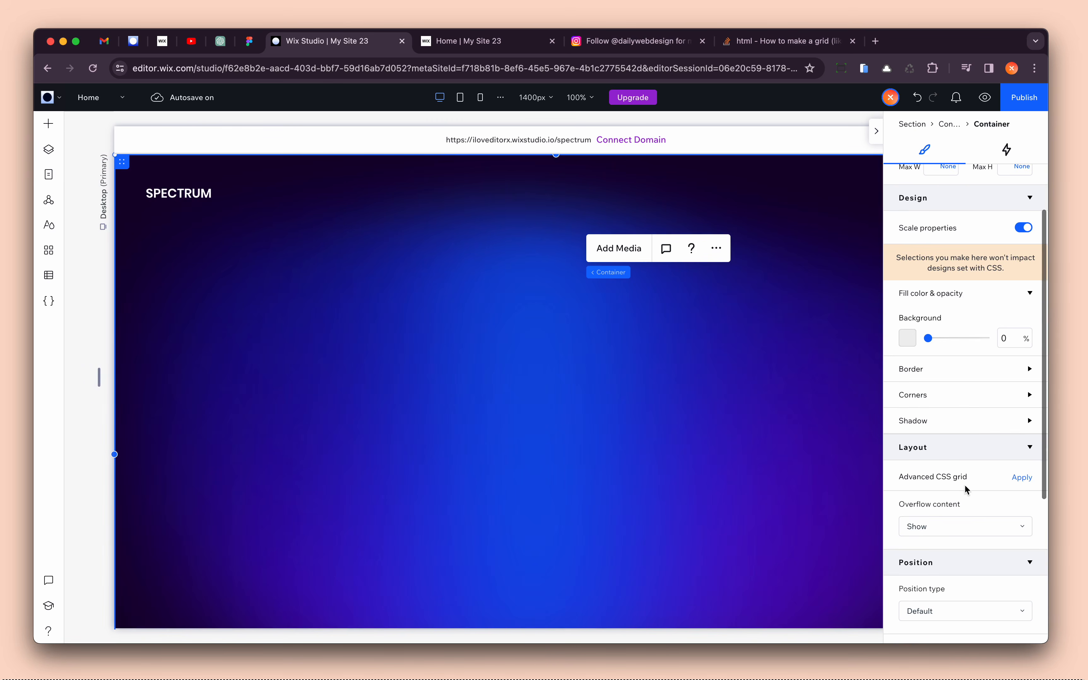
{"action": "left_click", "coordinate": [1021, 477]}
{"action": "scroll", "coordinate": [980, 524], "scroll_direction": "down", "scroll_amount": 2}
{"action": "left_click", "coordinate": [930, 483]}
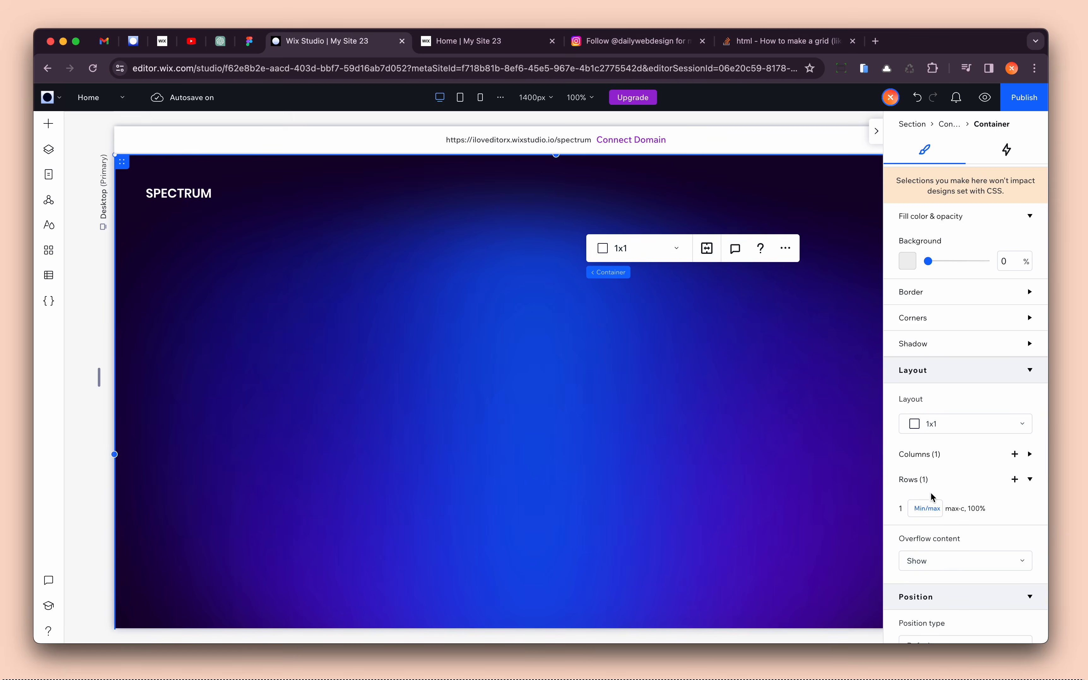
{"action": "left_click", "coordinate": [927, 508]}
{"action": "left_click", "coordinate": [954, 314]}
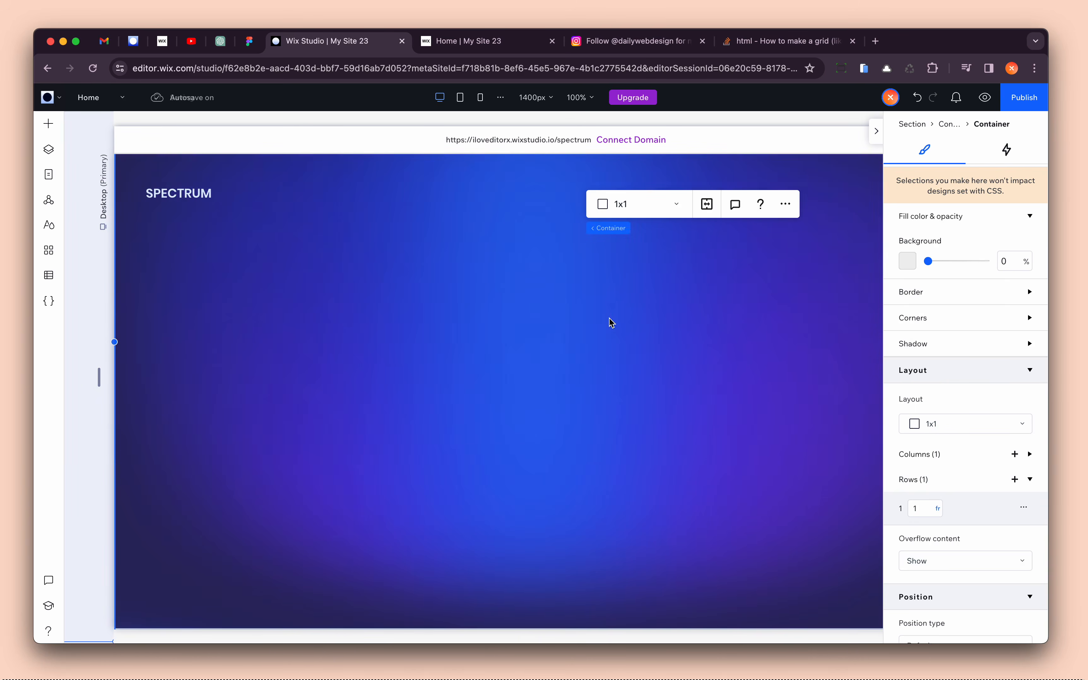
- Examine the size and docking settings of the original Hero's Gradient Wrapper (Track) and its Image - Desktop (Flash)
{"action": "left_click", "coordinate": [610, 318]}
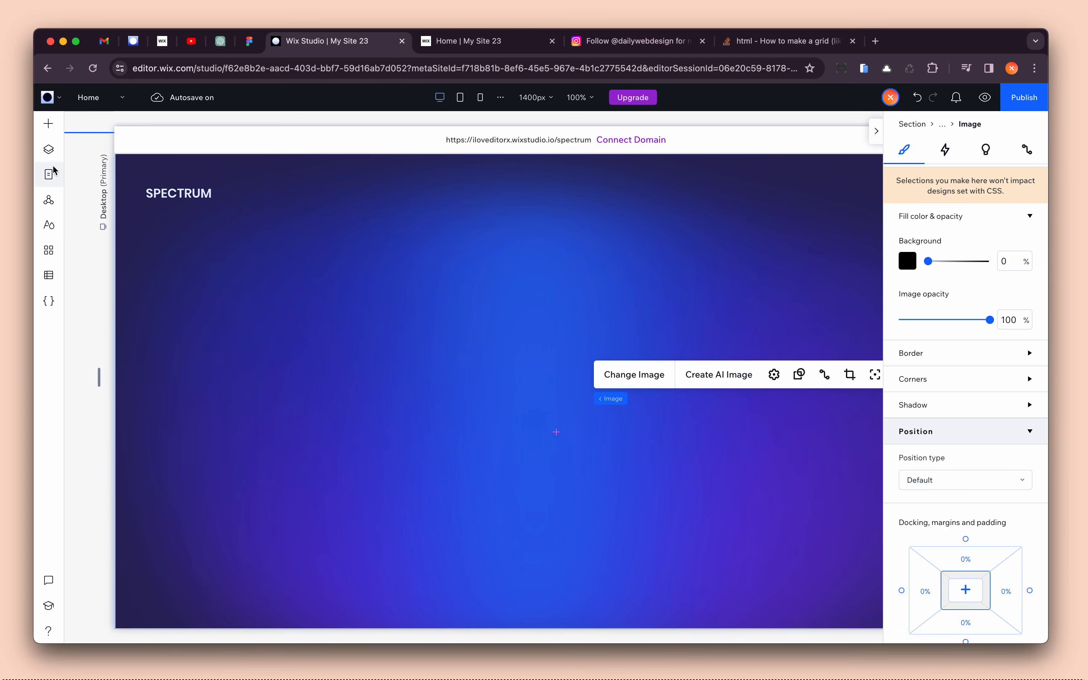
{"action": "left_click", "coordinate": [48, 149]}
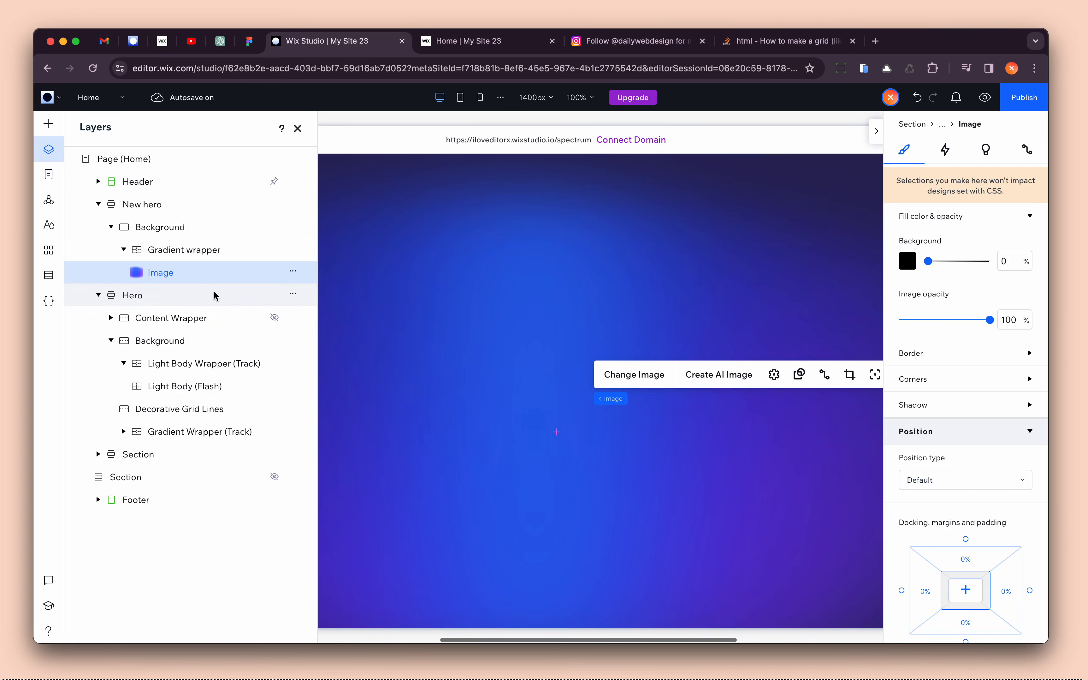
{"action": "left_click", "coordinate": [186, 432]}
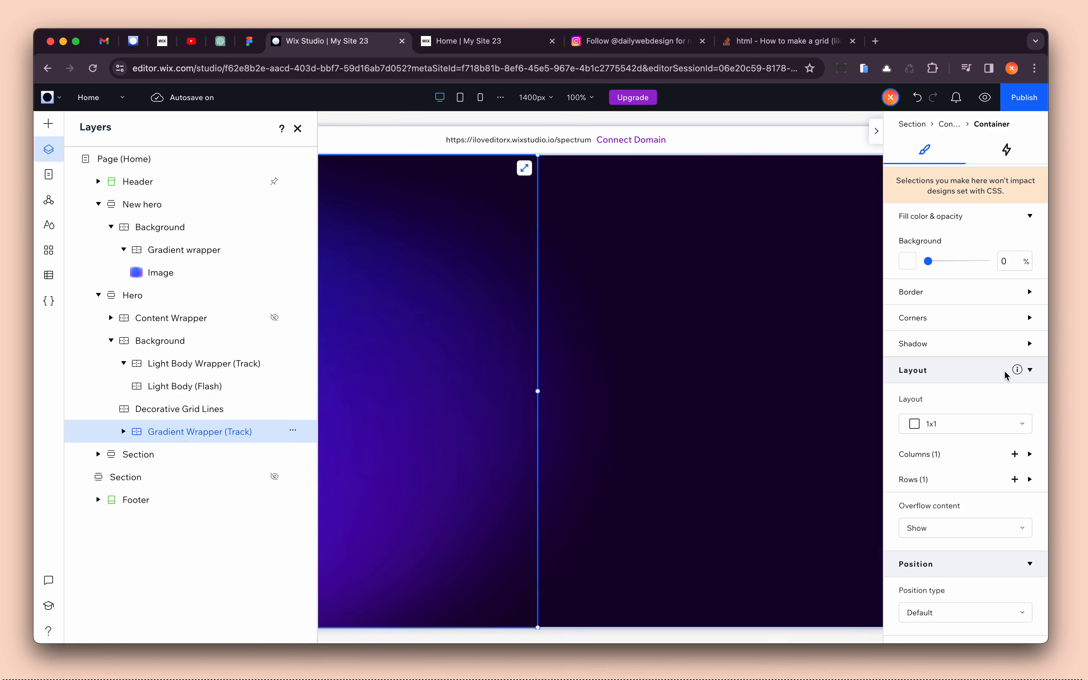
{"action": "scroll", "coordinate": [1006, 376], "scroll_direction": "up", "scroll_amount": 5}
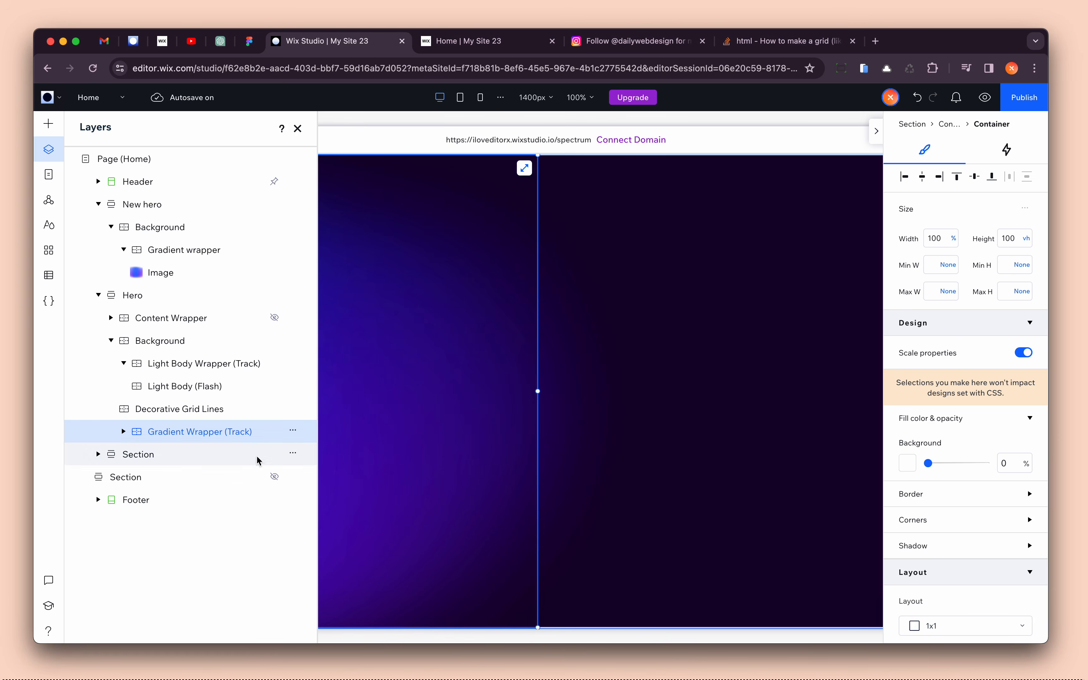
{"action": "left_click", "coordinate": [123, 432]}
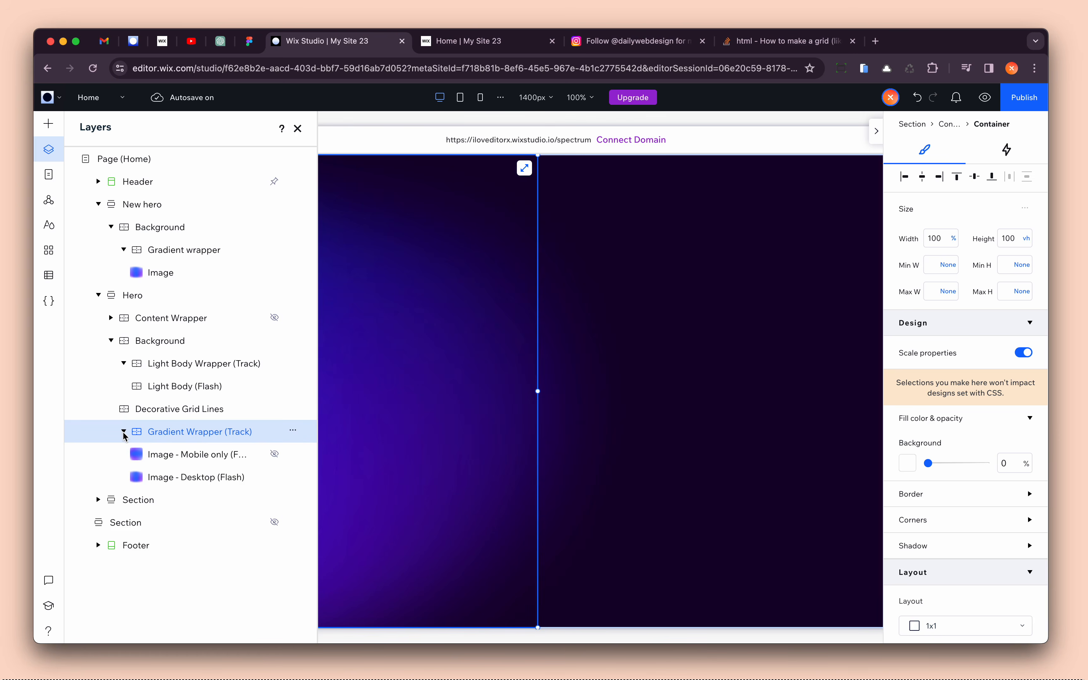
{"action": "left_click", "coordinate": [182, 478]}
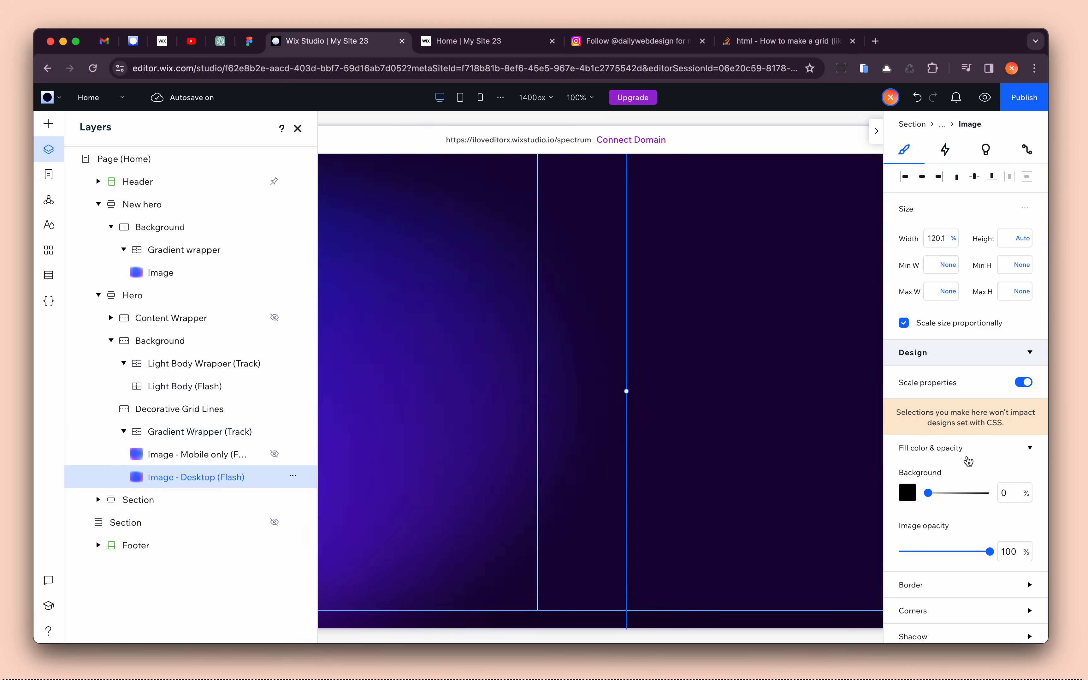
{"action": "scroll", "coordinate": [991, 474], "scroll_direction": "down", "scroll_amount": 8}
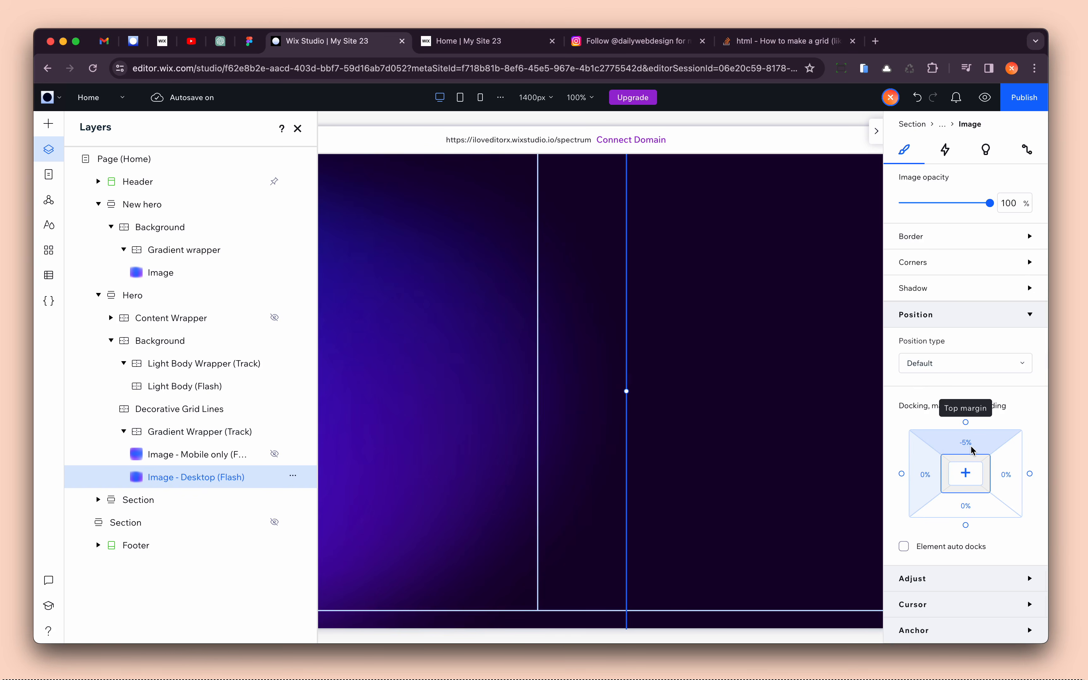
{"action": "scroll", "coordinate": [833, 451], "scroll_direction": "left", "scroll_amount": 5}
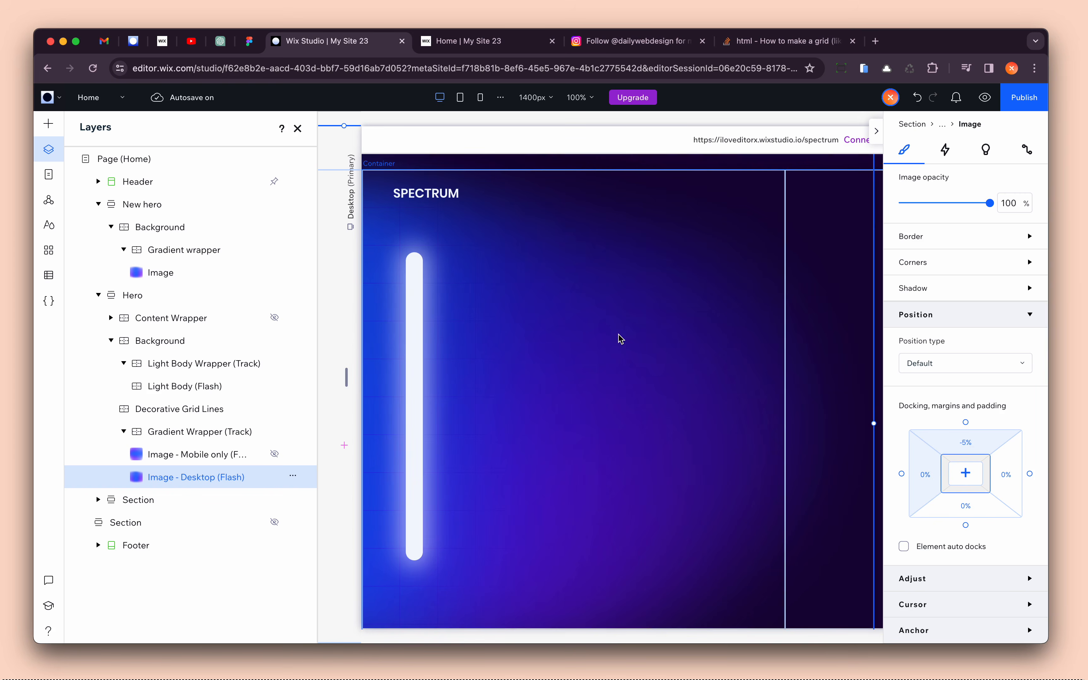
{"action": "left_click", "coordinate": [201, 432]}
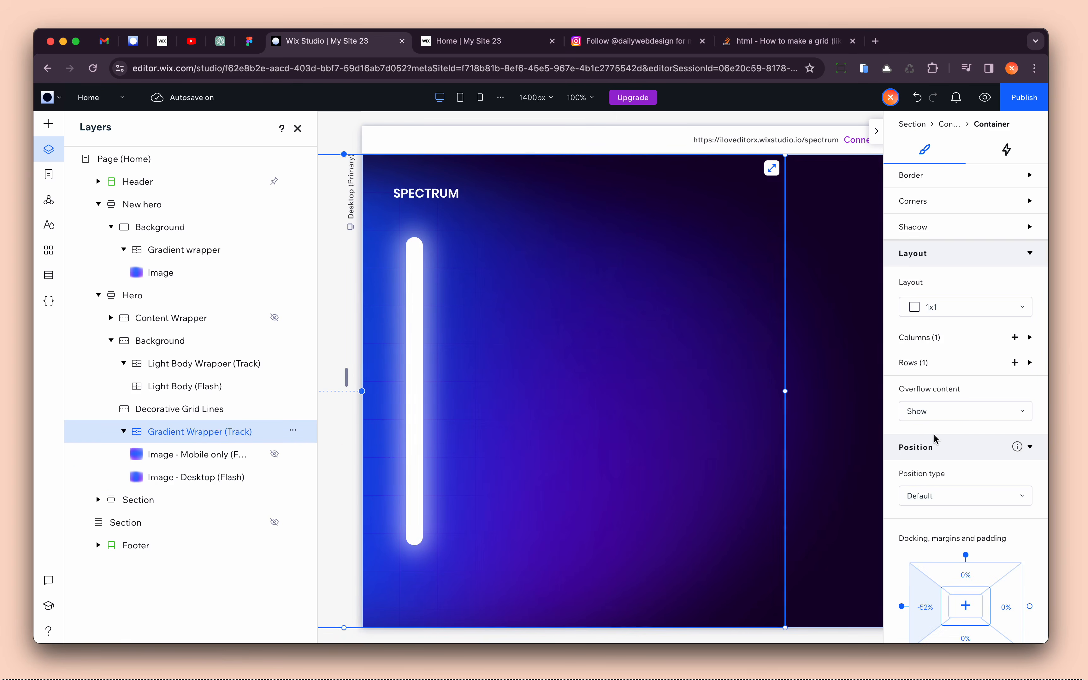
{"action": "scroll", "coordinate": [944, 430], "scroll_direction": "up", "scroll_amount": 5}
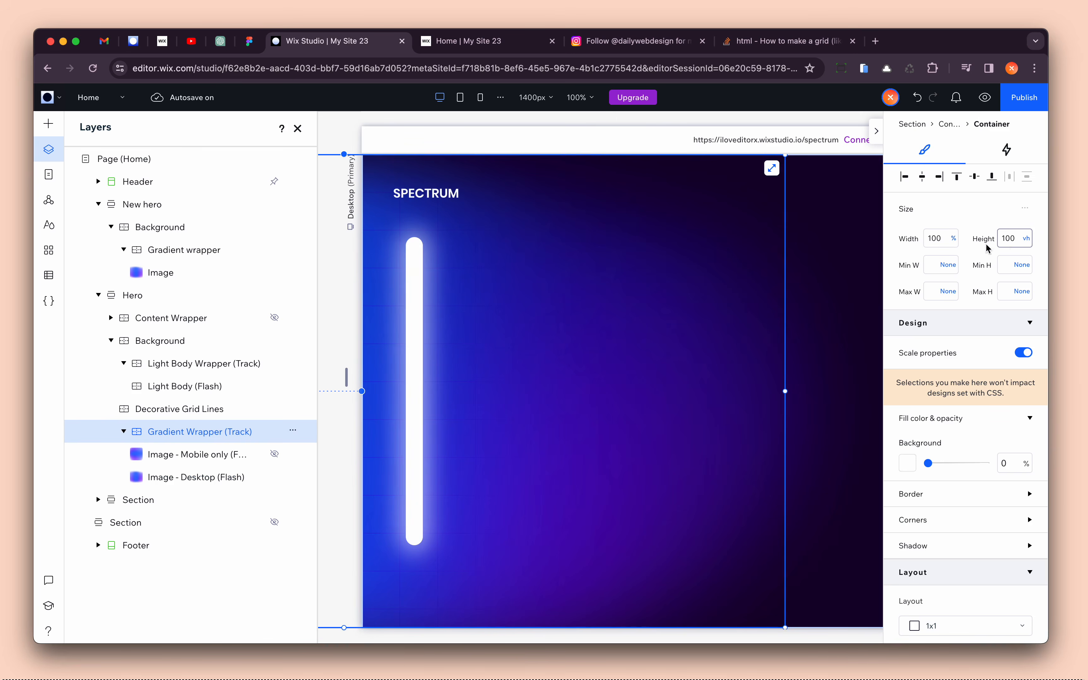
- Set the minimum height of the New hero's Gradient wrapper to 100 vh and check its fit above the original Hero
{"action": "left_click", "coordinate": [298, 129]}
{"action": "left_click", "coordinate": [505, 272]}
{"action": "left_click", "coordinate": [507, 272]}
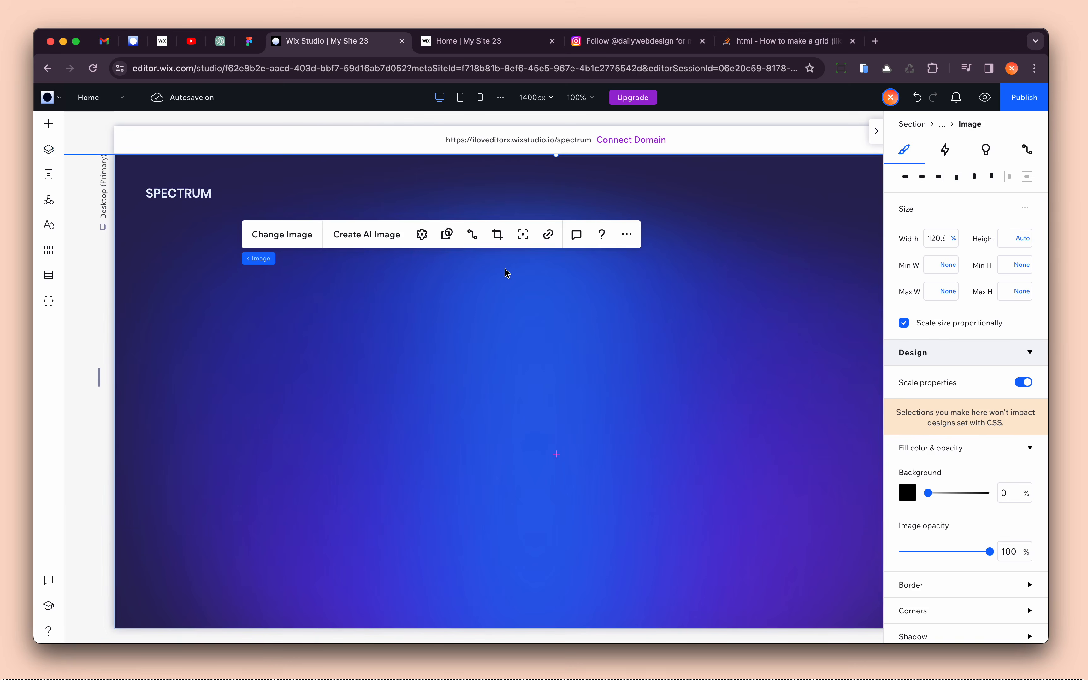
{"action": "mouse_move", "coordinate": [261, 260]}
{"action": "left_click", "coordinate": [335, 259]}
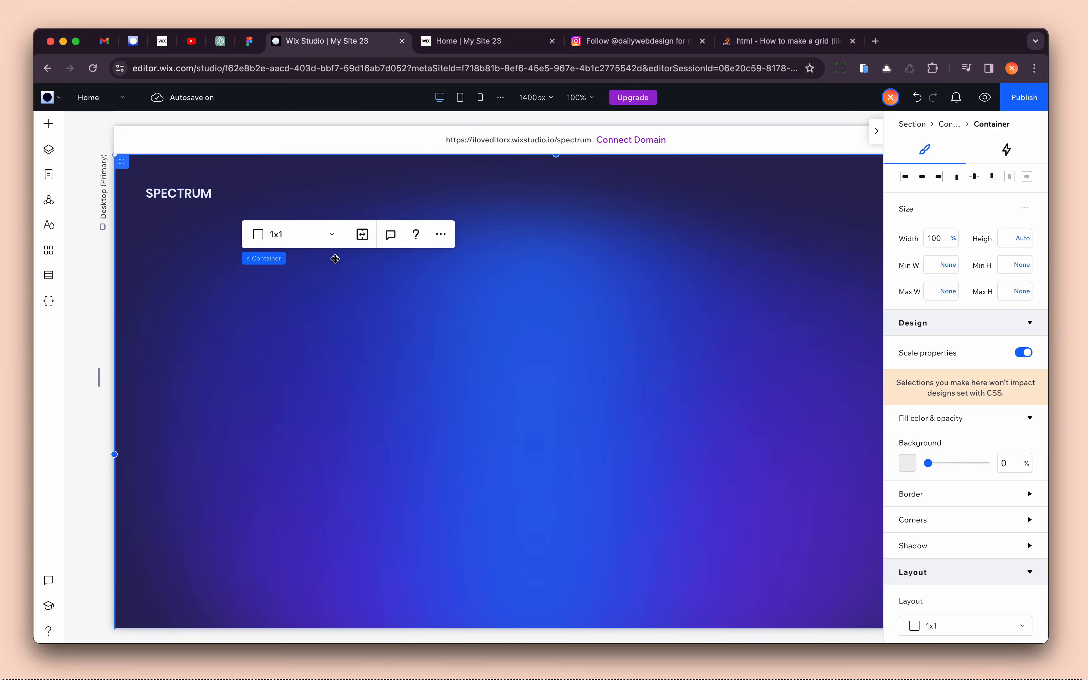
{"action": "left_click", "coordinate": [49, 149]}
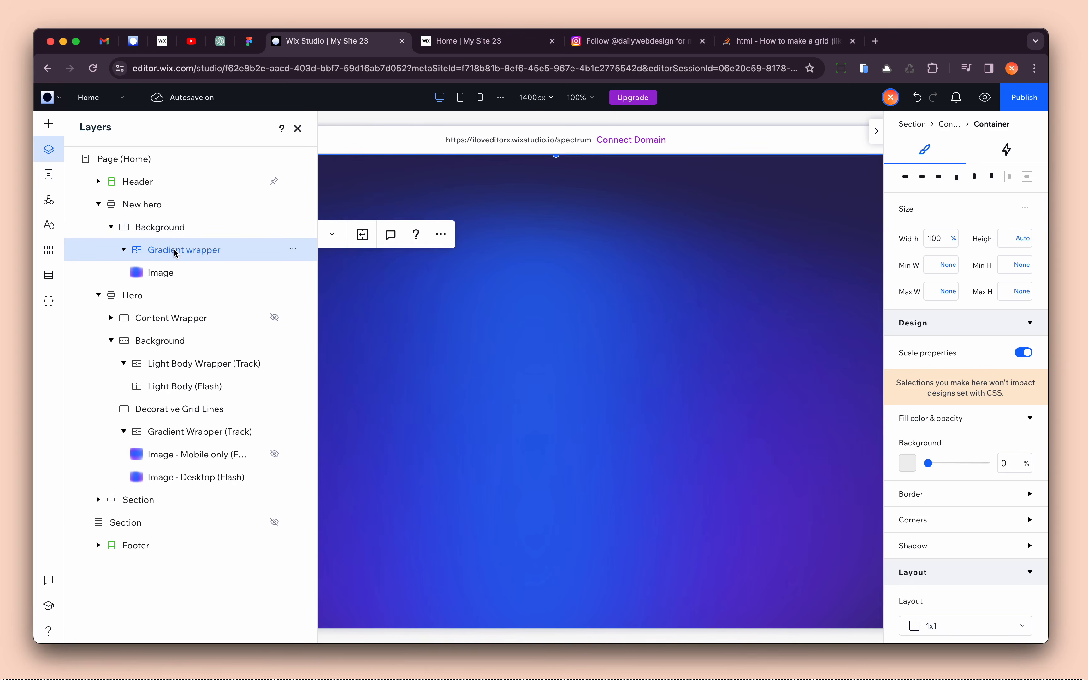
{"action": "left_click", "coordinate": [1012, 270]}
{"action": "key", "text": "Return"}
{"action": "left_click", "coordinate": [297, 128]}
{"action": "scroll", "coordinate": [518, 385], "scroll_direction": "down", "scroll_amount": 5}
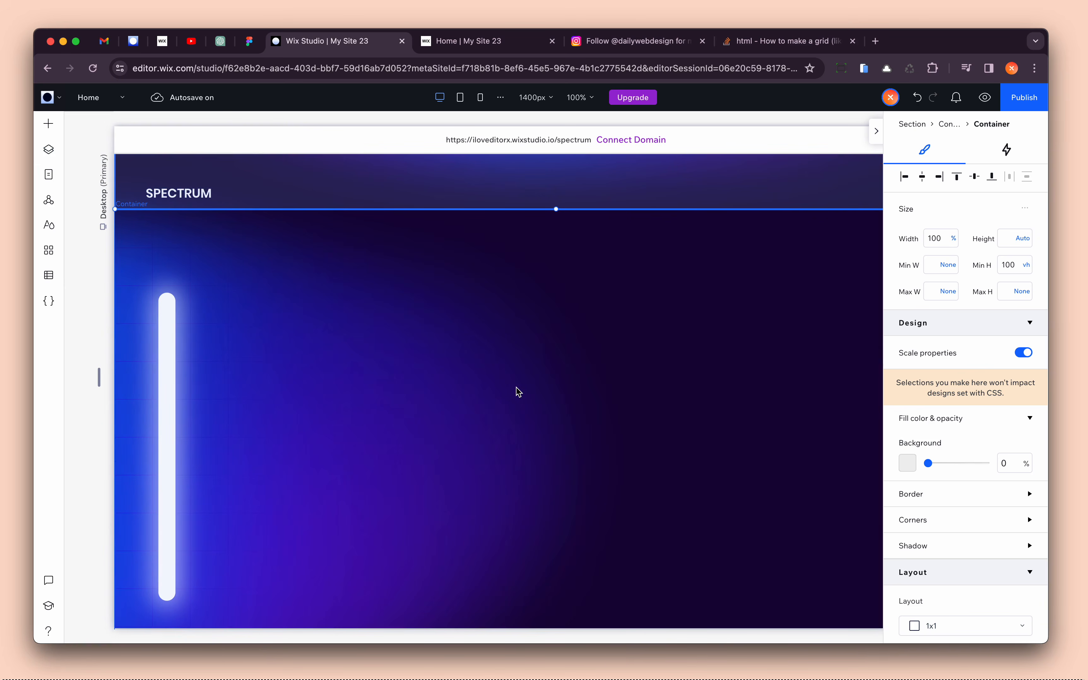
{"action": "scroll", "coordinate": [518, 392], "scroll_direction": "up", "scroll_amount": 8}
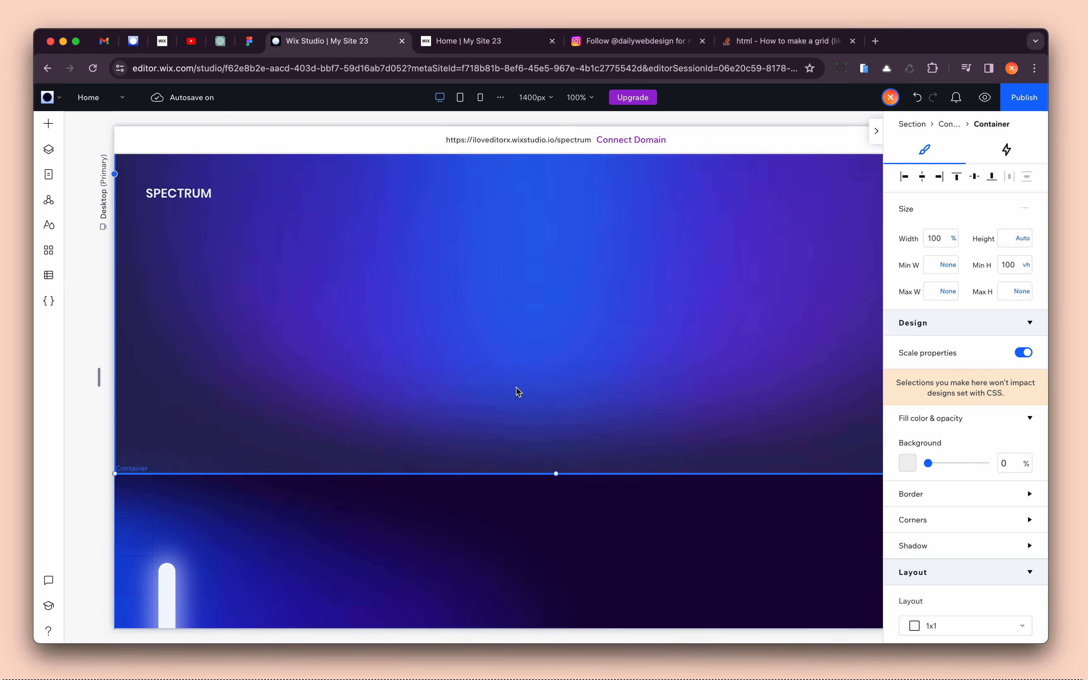
{"action": "scroll", "coordinate": [516, 387], "scroll_direction": "up", "scroll_amount": 2}
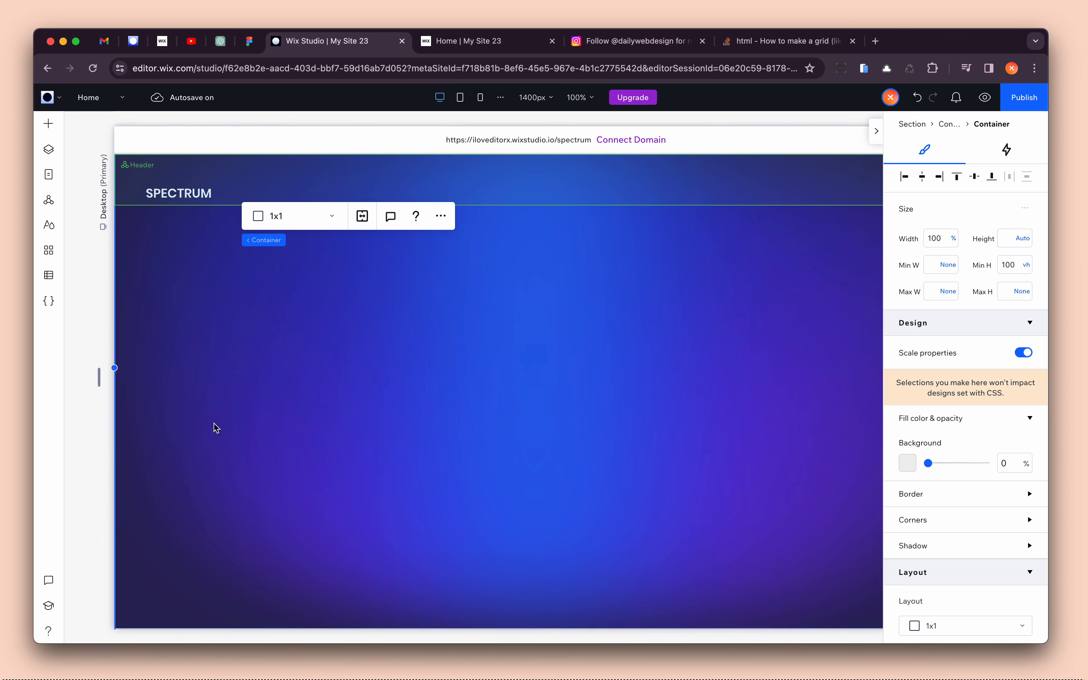
- Try adding another container to the New hero's Background, and delete it from inside the Gradient wrapper
{"action": "left_click", "coordinate": [58, 153]}
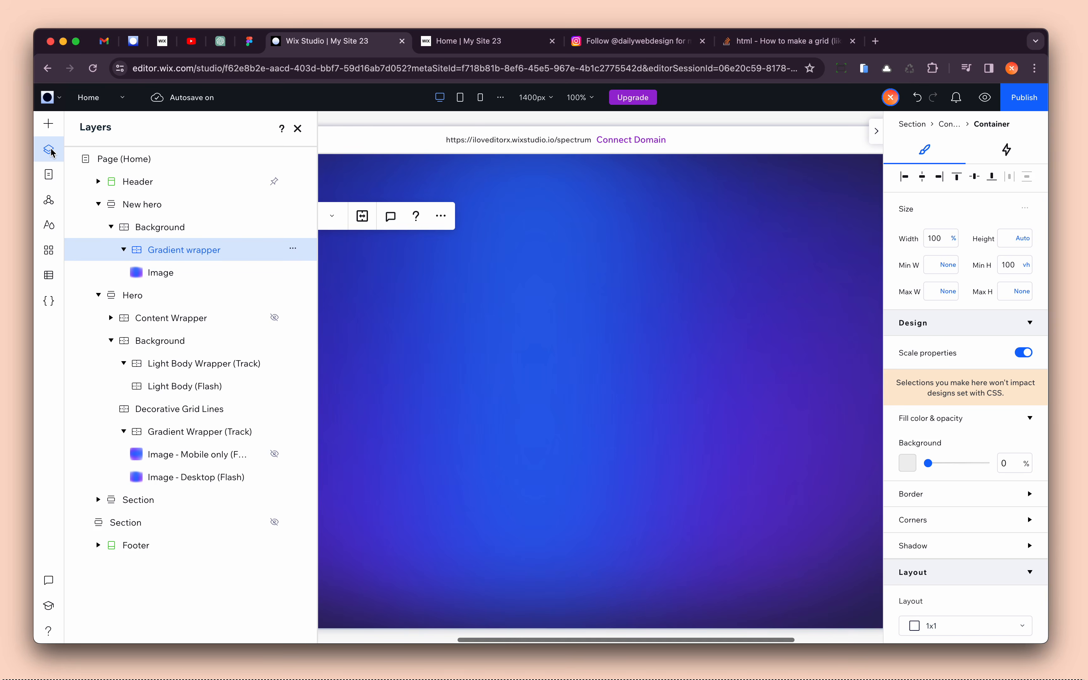
{"action": "left_click", "coordinate": [122, 250]}
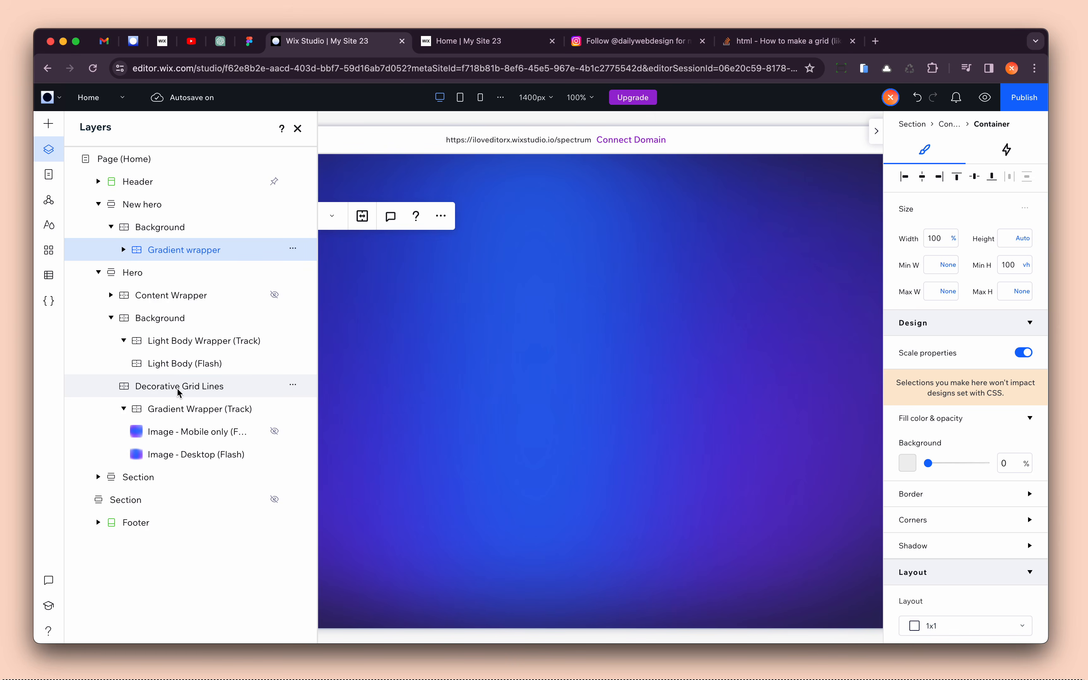
{"action": "left_click", "coordinate": [184, 229]}
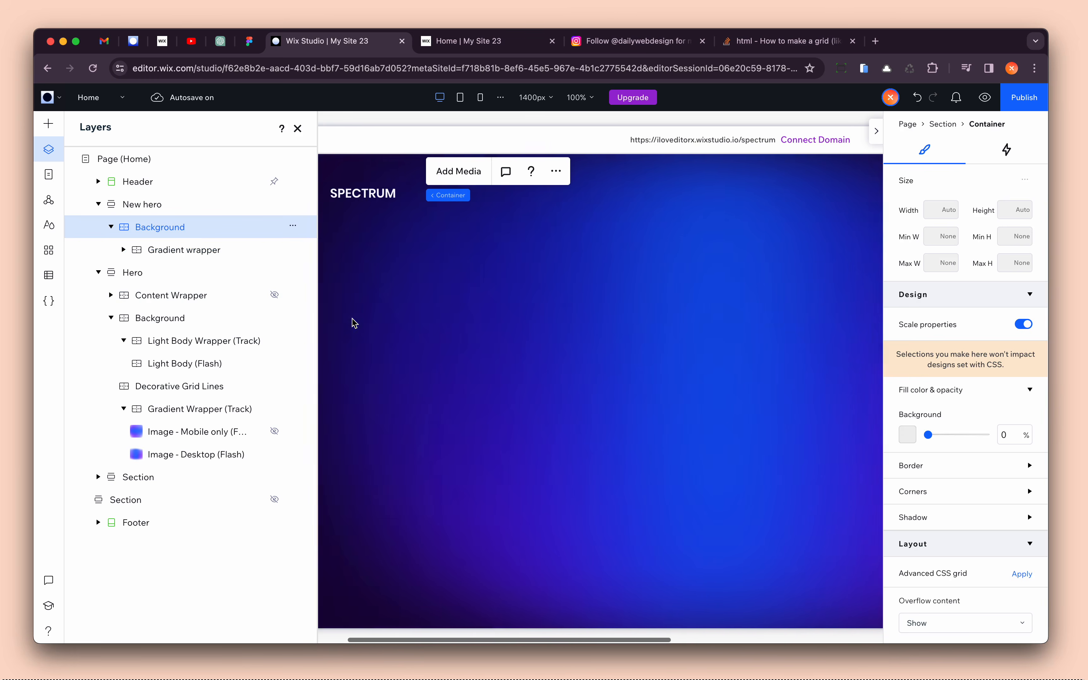
{"action": "left_click", "coordinate": [48, 123]}
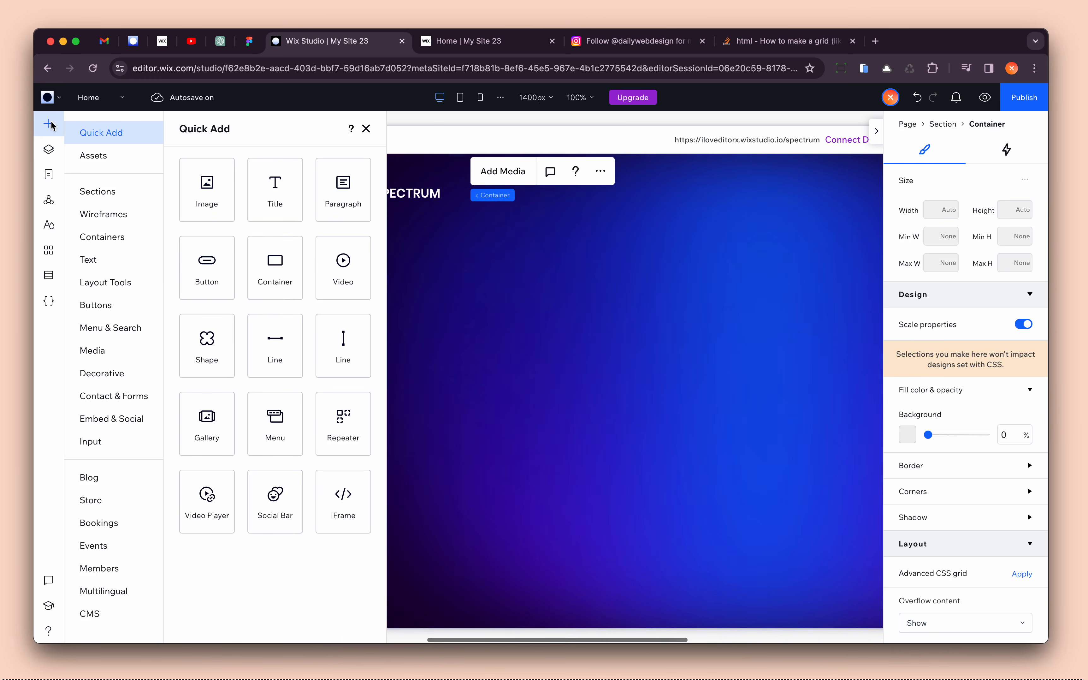
{"action": "left_click_drag", "start_coordinate": [272, 280], "coordinate": [540, 309]}
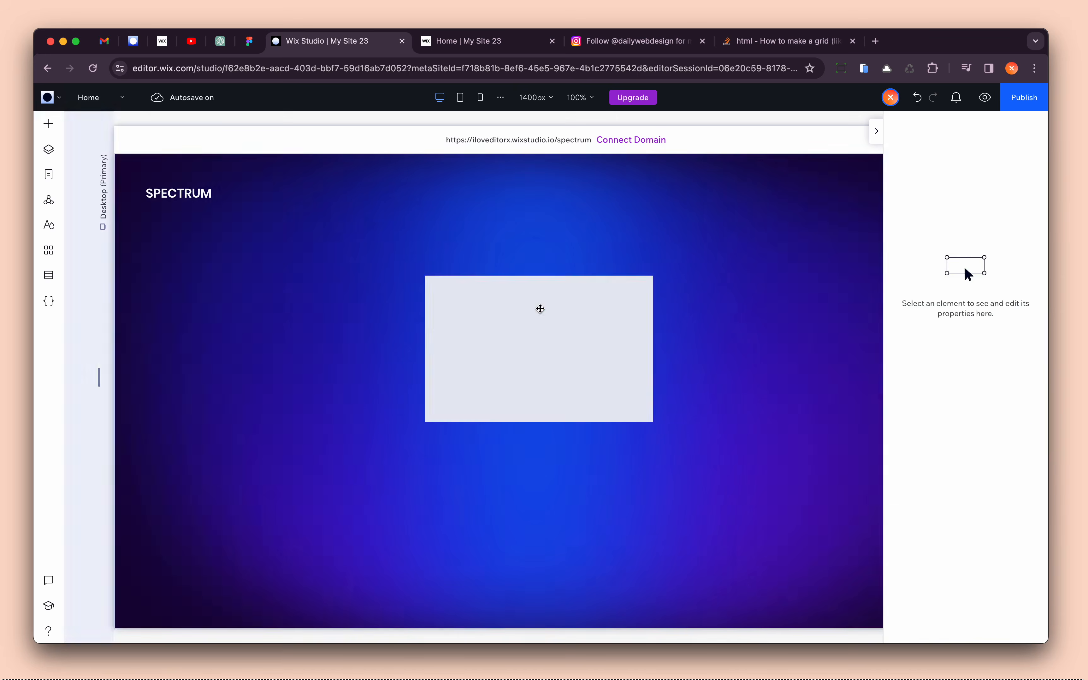
{"action": "left_click", "coordinate": [48, 150]}
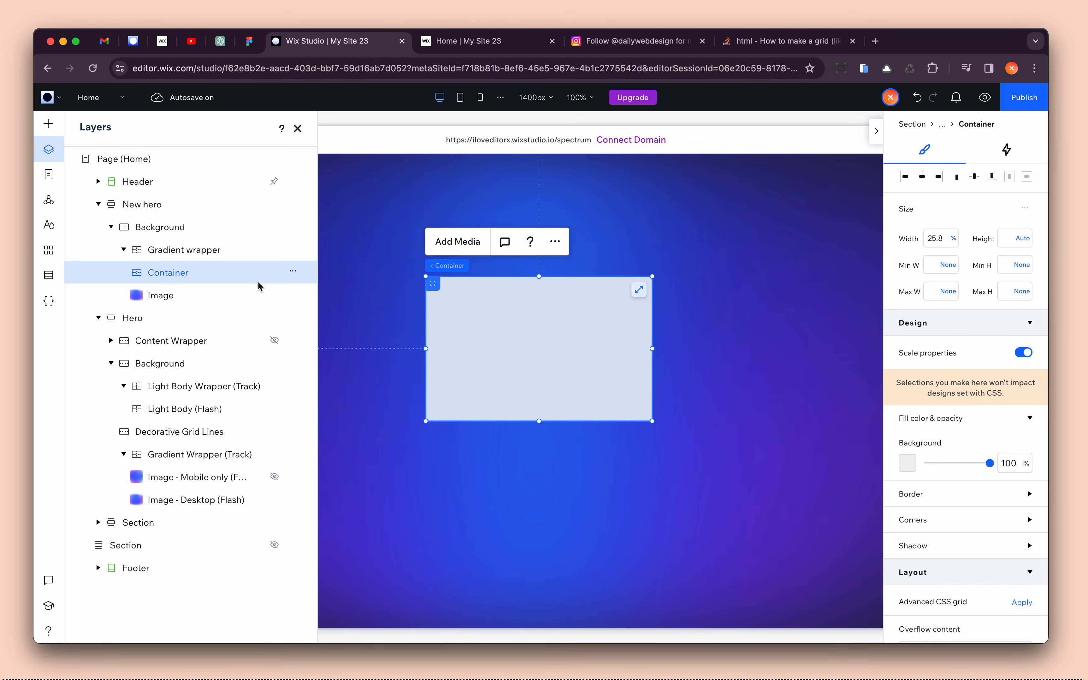
{"action": "key", "text": "Delete"}
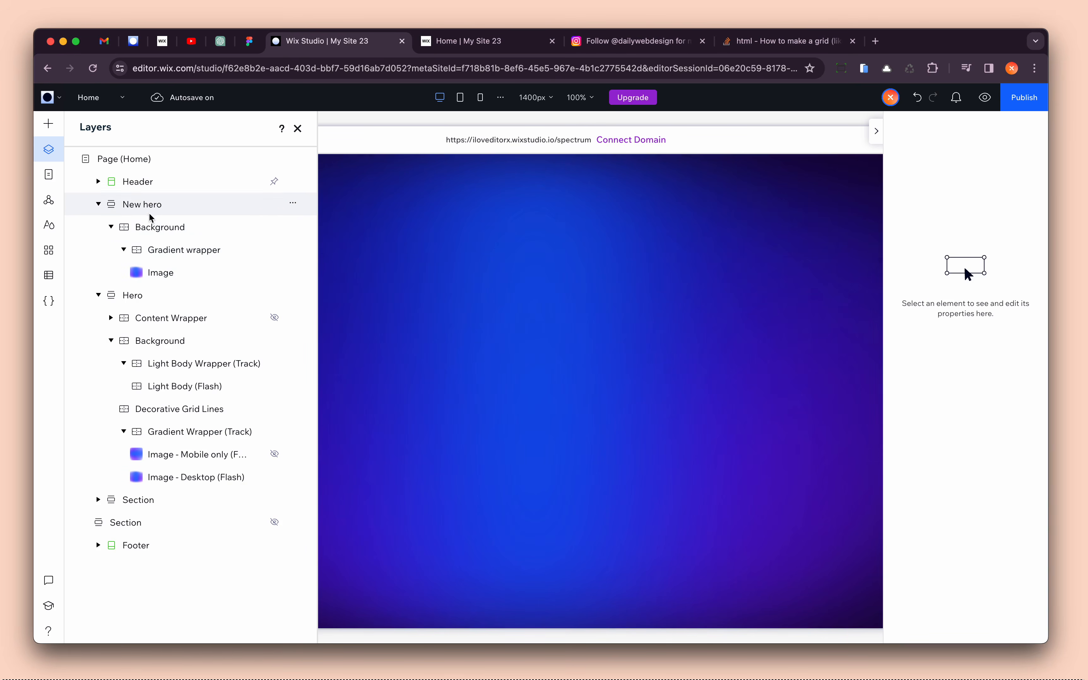
- Paste the copied container into the New hero's Background container and stretch it to fill the whole area
{"action": "left_click", "coordinate": [162, 229]}
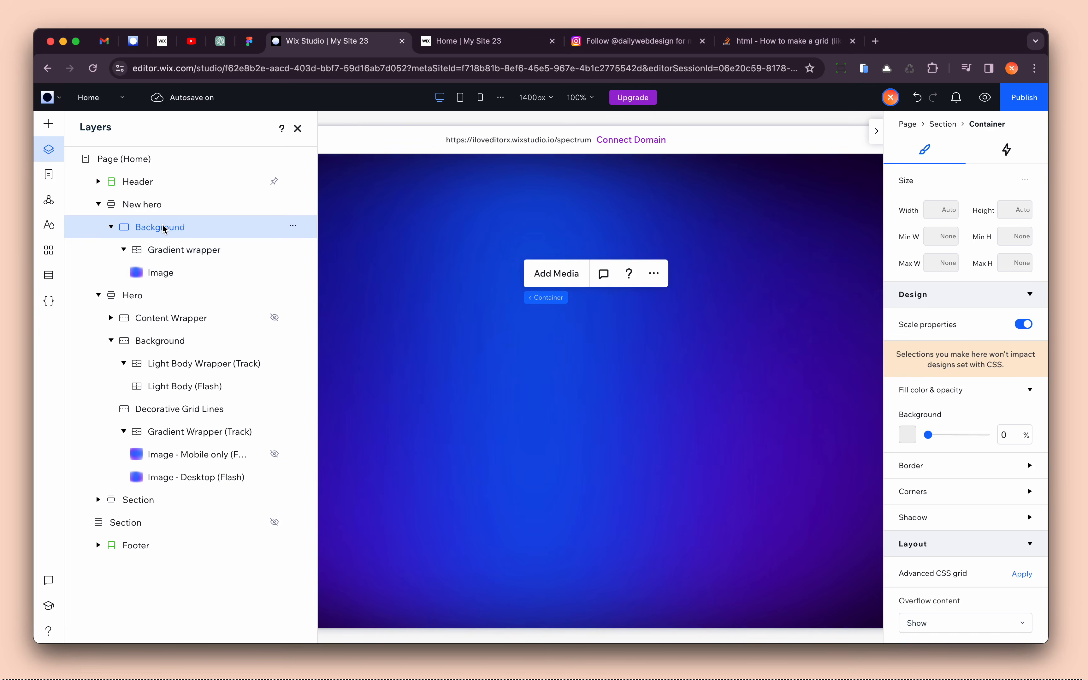
{"action": "key", "text": "cmd+v"}
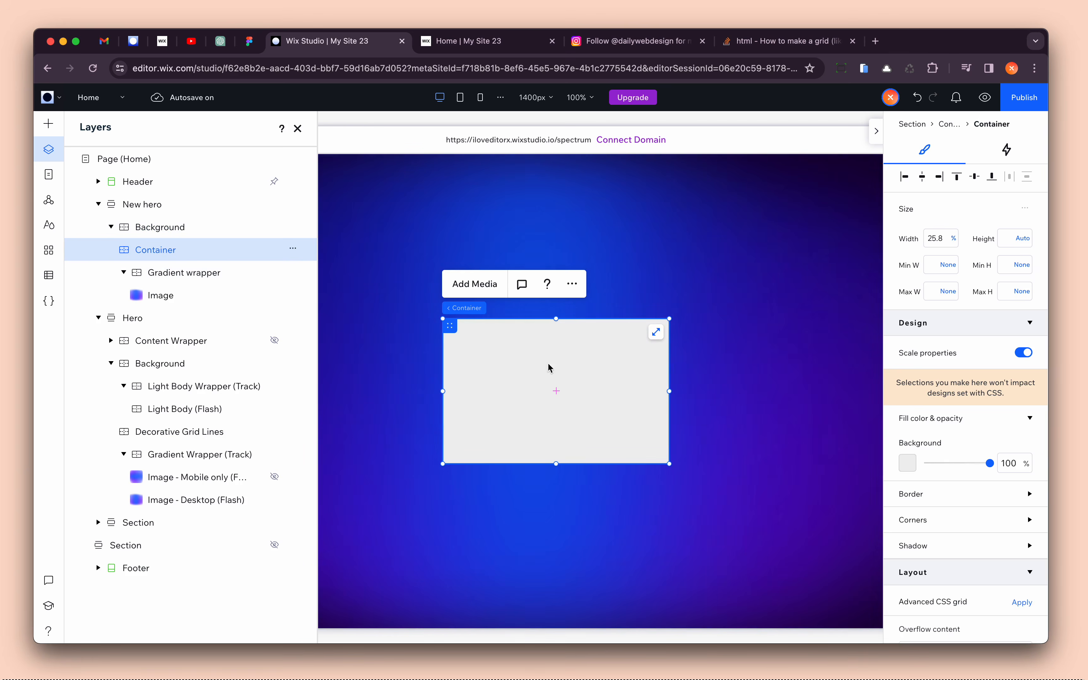
{"action": "left_click", "coordinate": [656, 331]}
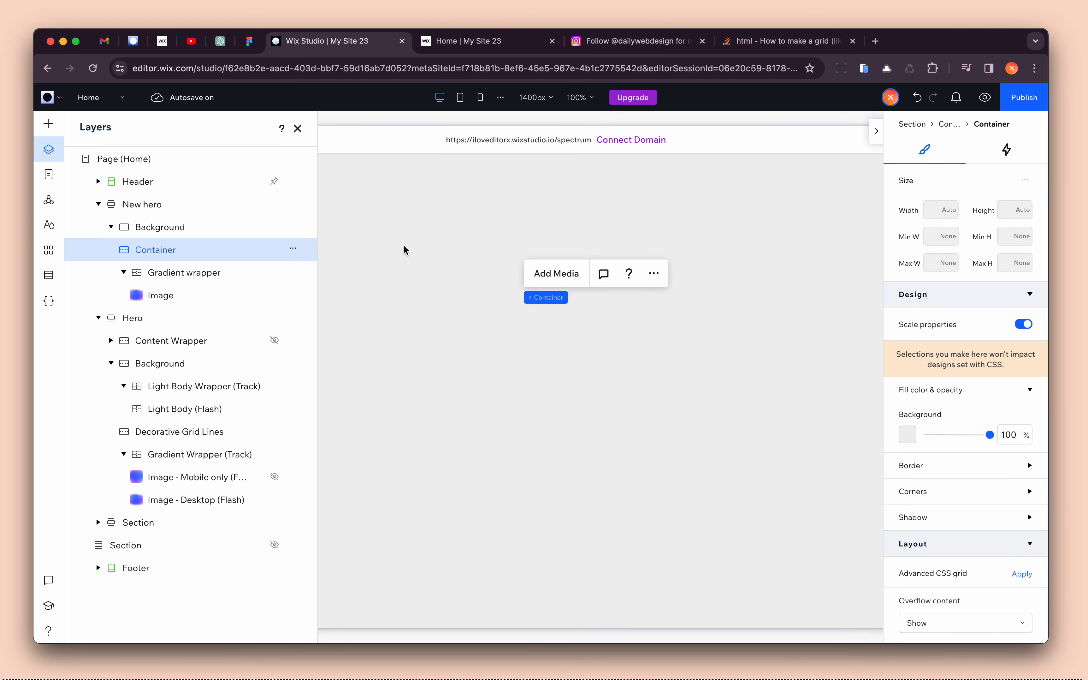
- Set the background fill opacity of the stretched container to 0%
{"action": "left_click", "coordinate": [297, 129]}
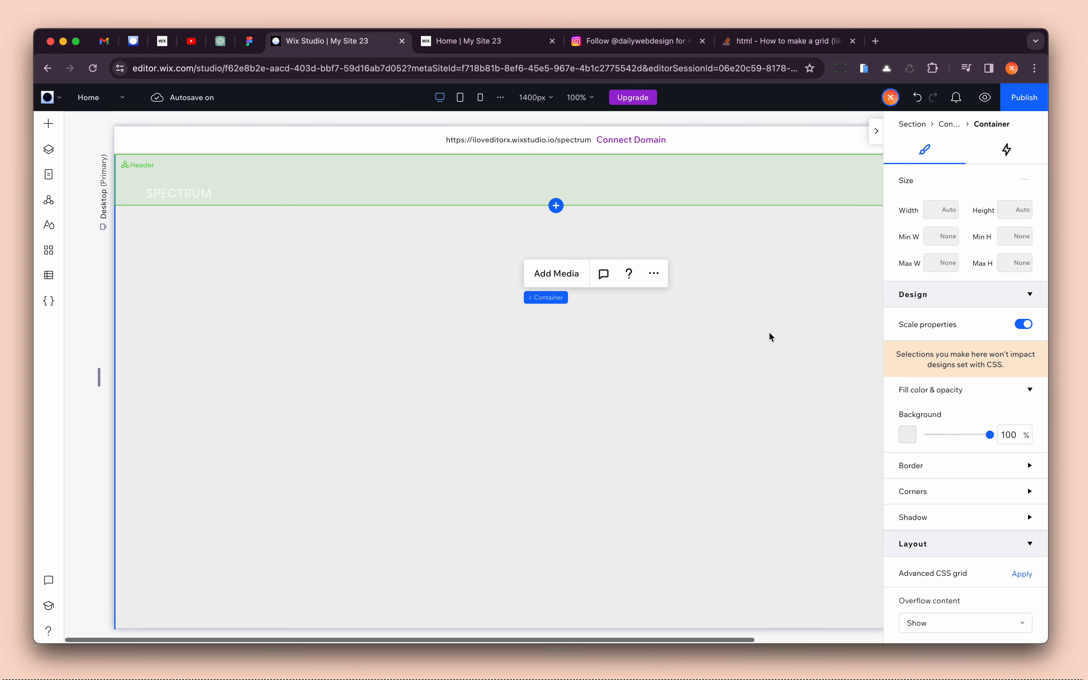
{"action": "left_click", "coordinate": [1009, 434]}
{"action": "type", "text": "0"}
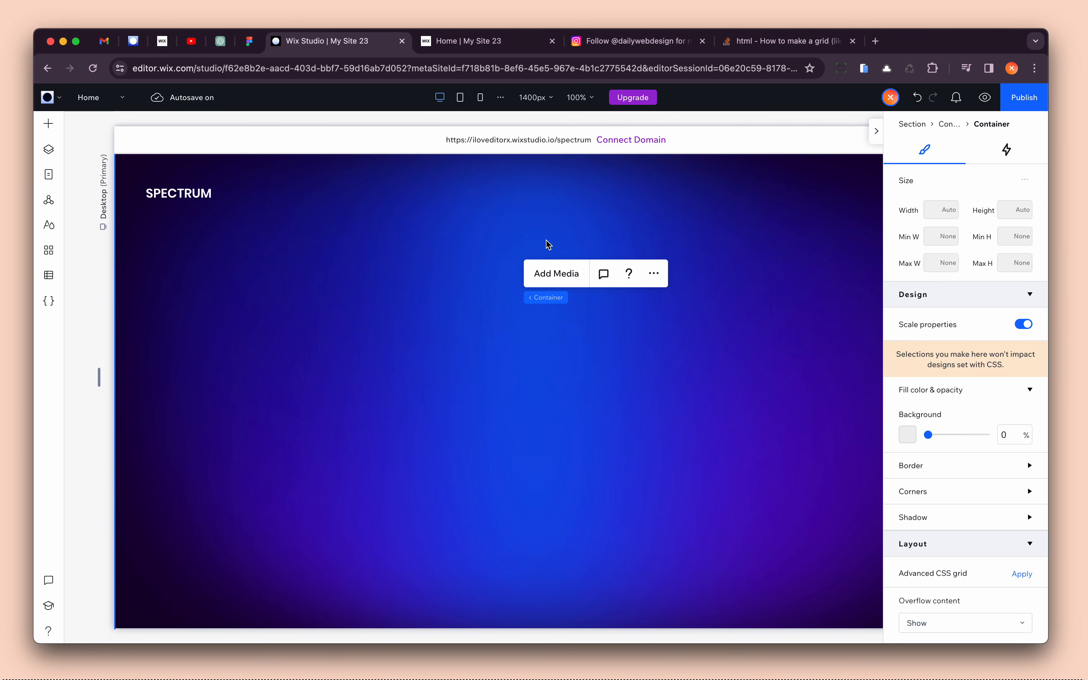
- Switch to the Stack Overflow question about CSS graph paper grids and examine the lined grid answer's background-size and background-image properties
{"action": "left_click", "coordinate": [763, 53]}
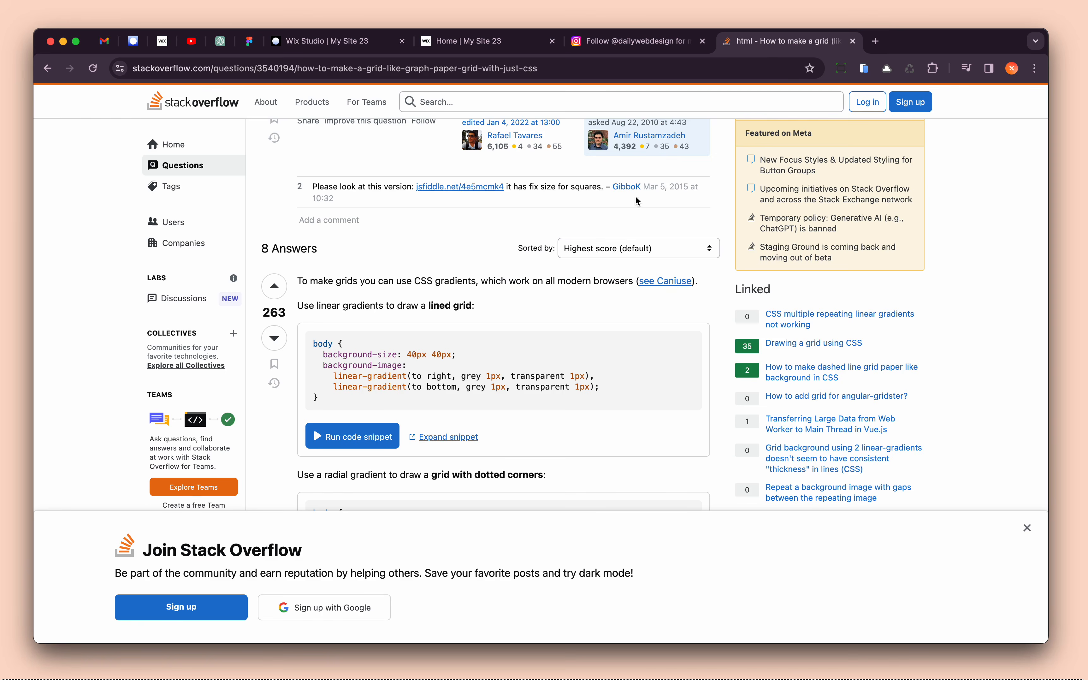
{"action": "scroll", "coordinate": [638, 200], "scroll_direction": "up", "scroll_amount": 5}
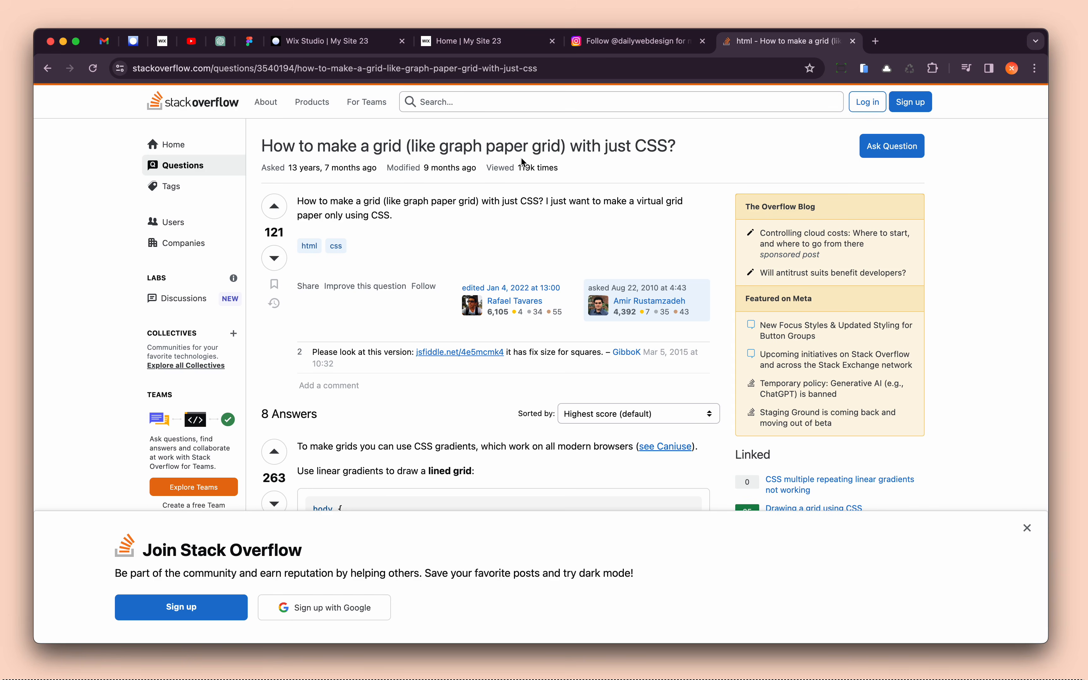
{"action": "scroll", "coordinate": [529, 241], "scroll_direction": "down", "scroll_amount": 2}
{"action": "left_click", "coordinate": [1026, 528]}
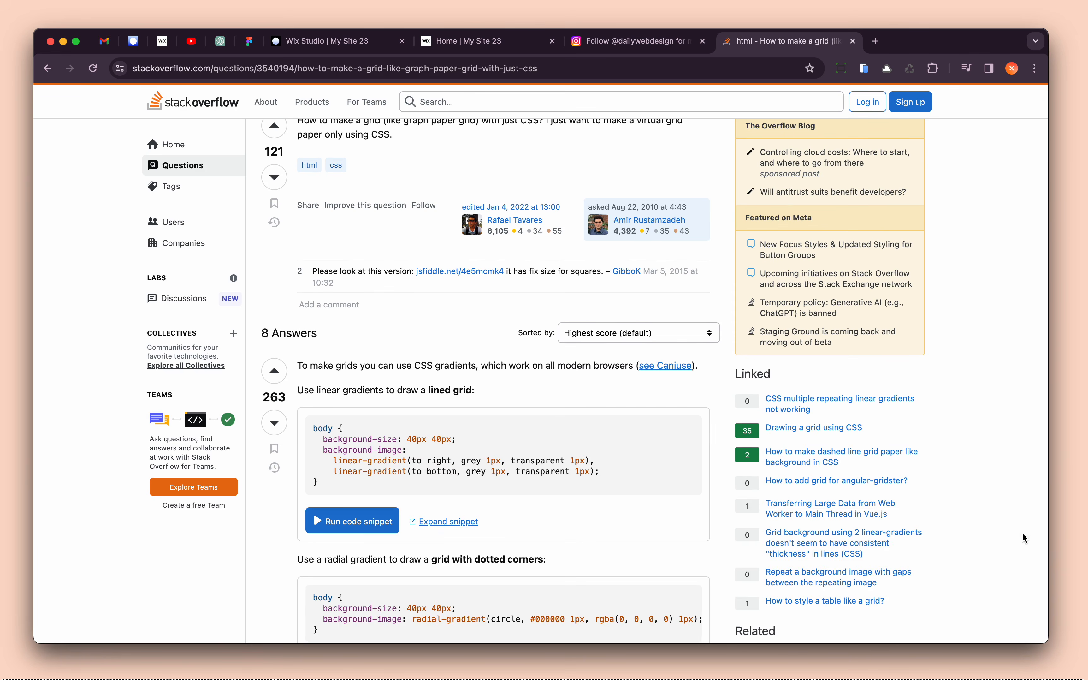
{"action": "scroll", "coordinate": [545, 361], "scroll_direction": "up", "scroll_amount": 2}
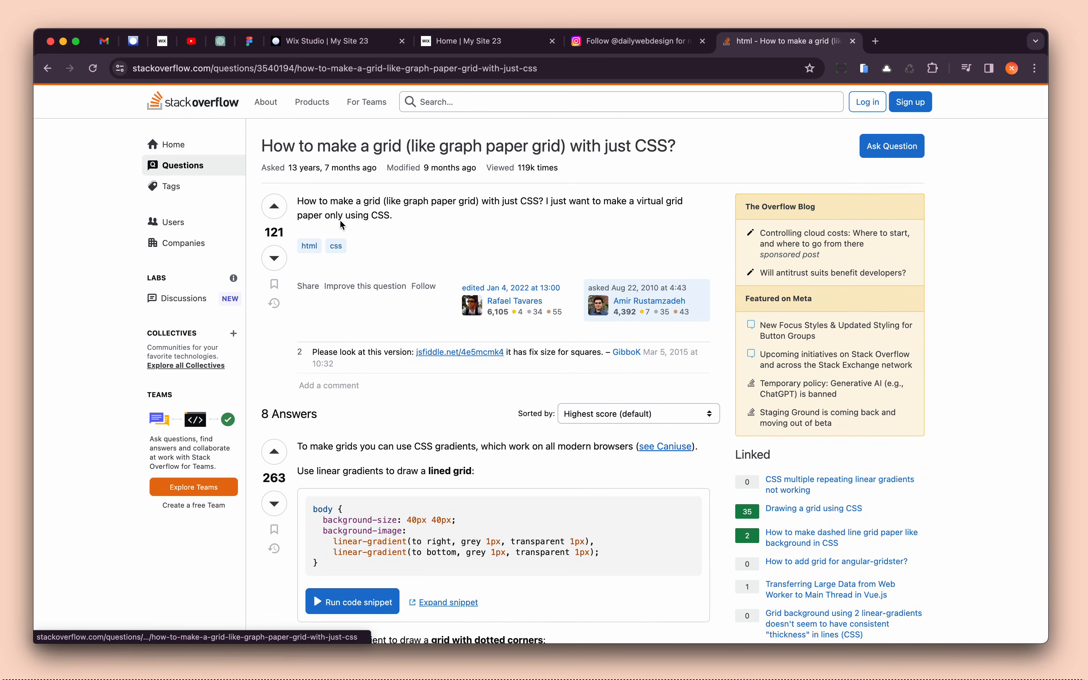
{"action": "scroll", "coordinate": [344, 269], "scroll_direction": "down", "scroll_amount": 1}
{"action": "scroll", "coordinate": [348, 331], "scroll_direction": "down", "scroll_amount": 8}
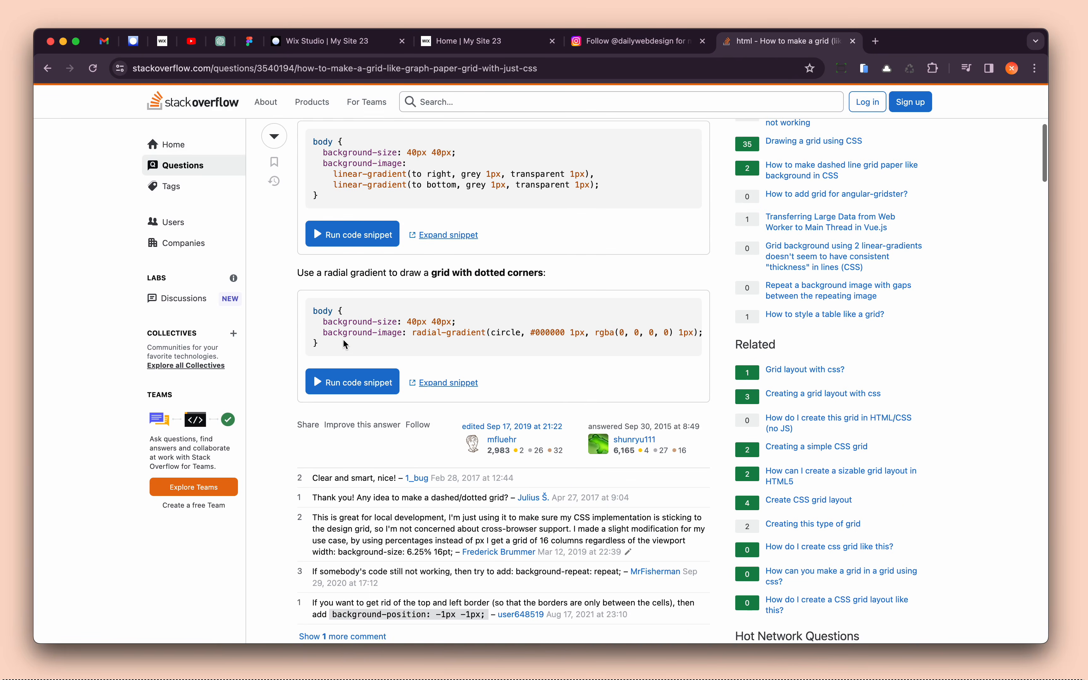
{"action": "scroll", "coordinate": [345, 344], "scroll_direction": "down", "scroll_amount": 9}
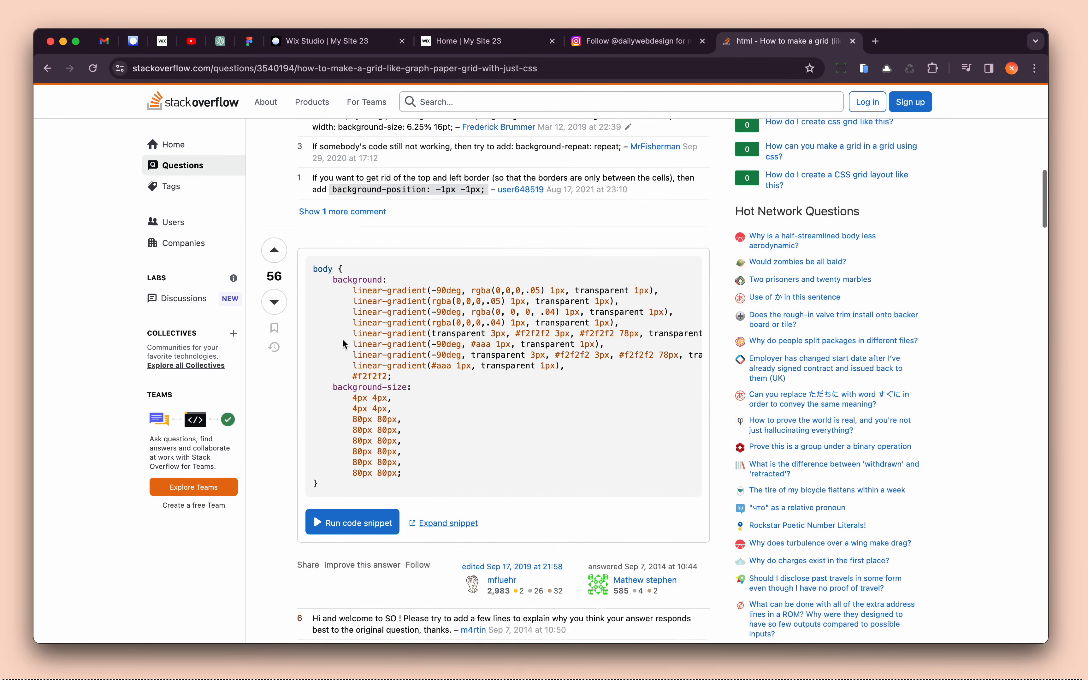
{"action": "scroll", "coordinate": [345, 344], "scroll_direction": "up", "scroll_amount": 12}
{"action": "scroll", "coordinate": [346, 343], "scroll_direction": "up", "scroll_amount": 1}
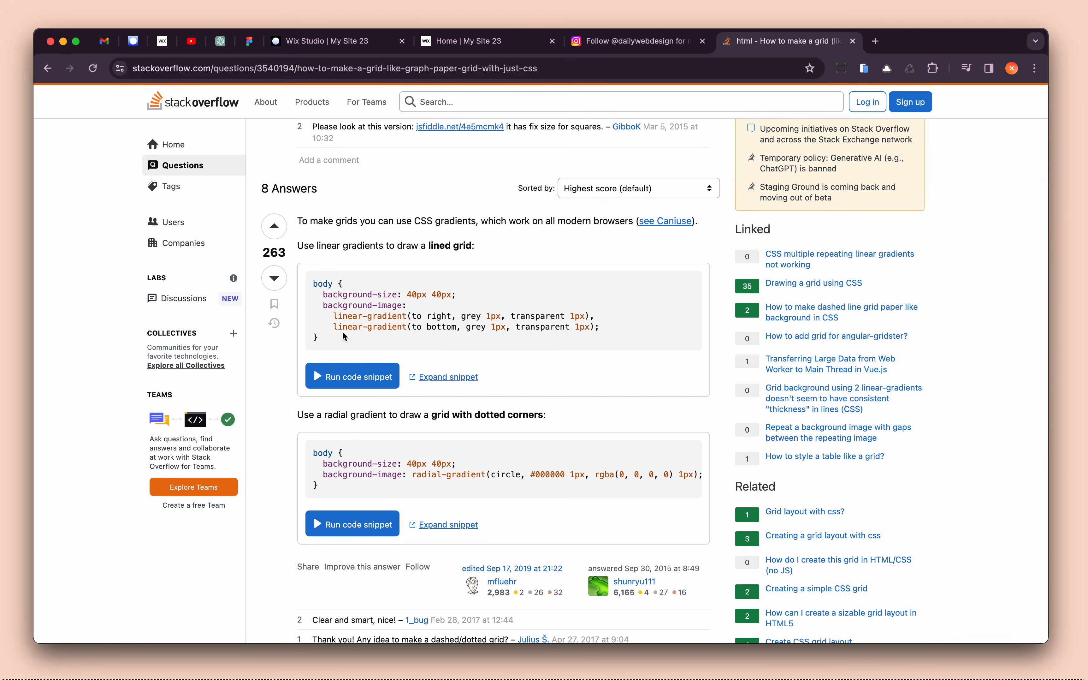
{"action": "left_click_drag", "start_coordinate": [324, 298], "coordinate": [398, 300]}
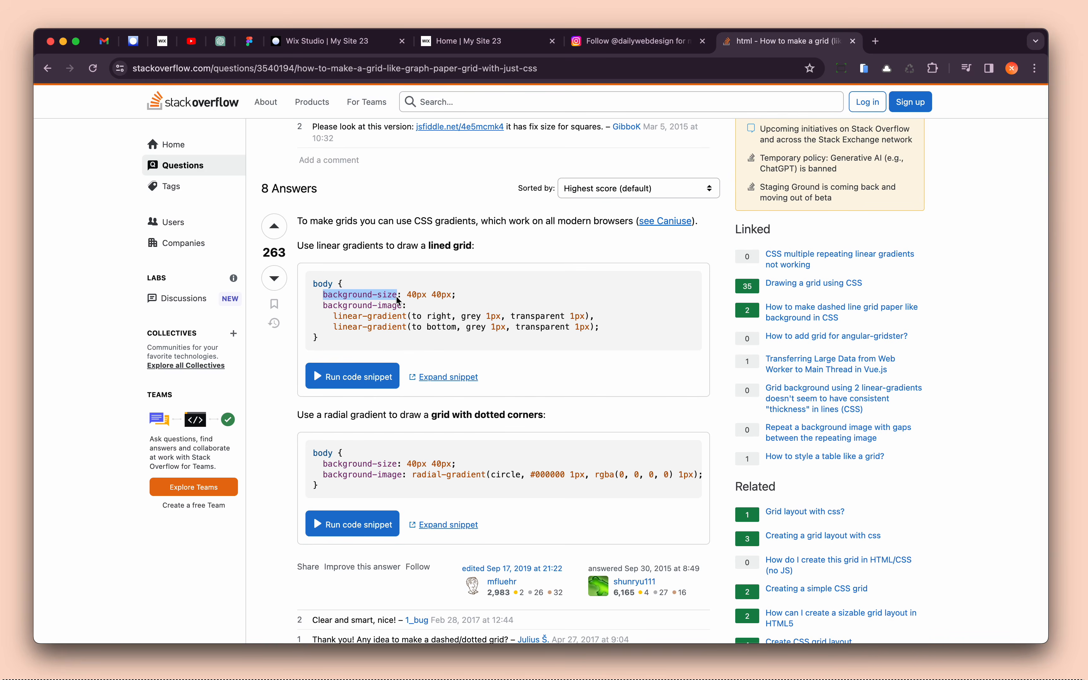
{"action": "left_click_drag", "start_coordinate": [325, 306], "coordinate": [410, 306]}
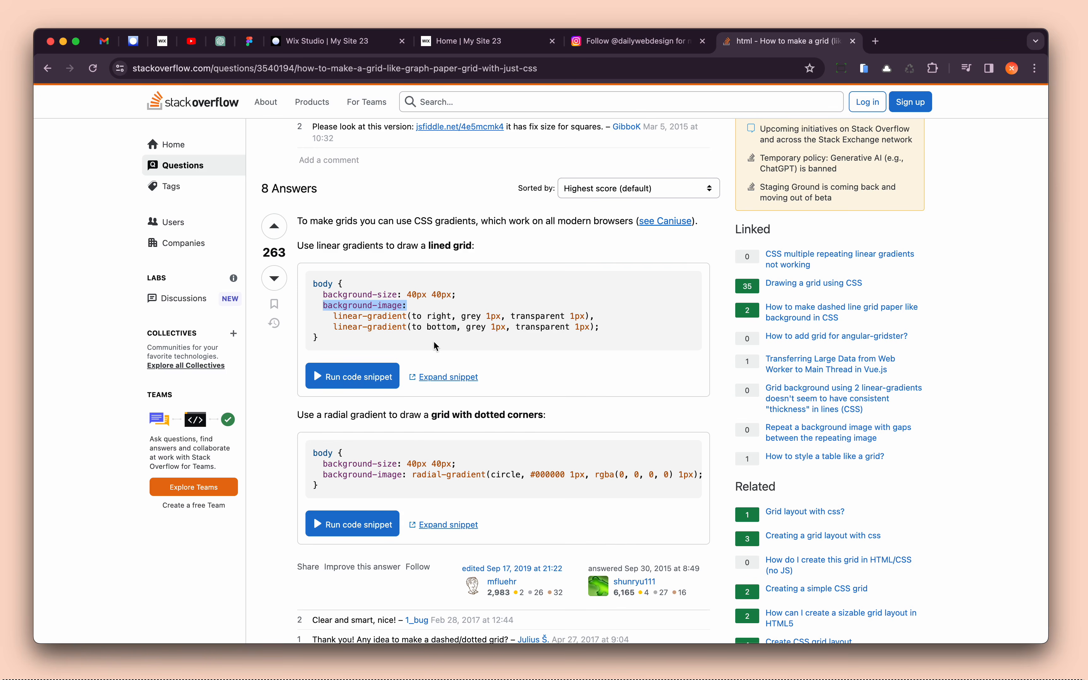
- Run the lined grid and dotted corners code snippets and compare the grids they draw
{"action": "left_click", "coordinate": [353, 377]}
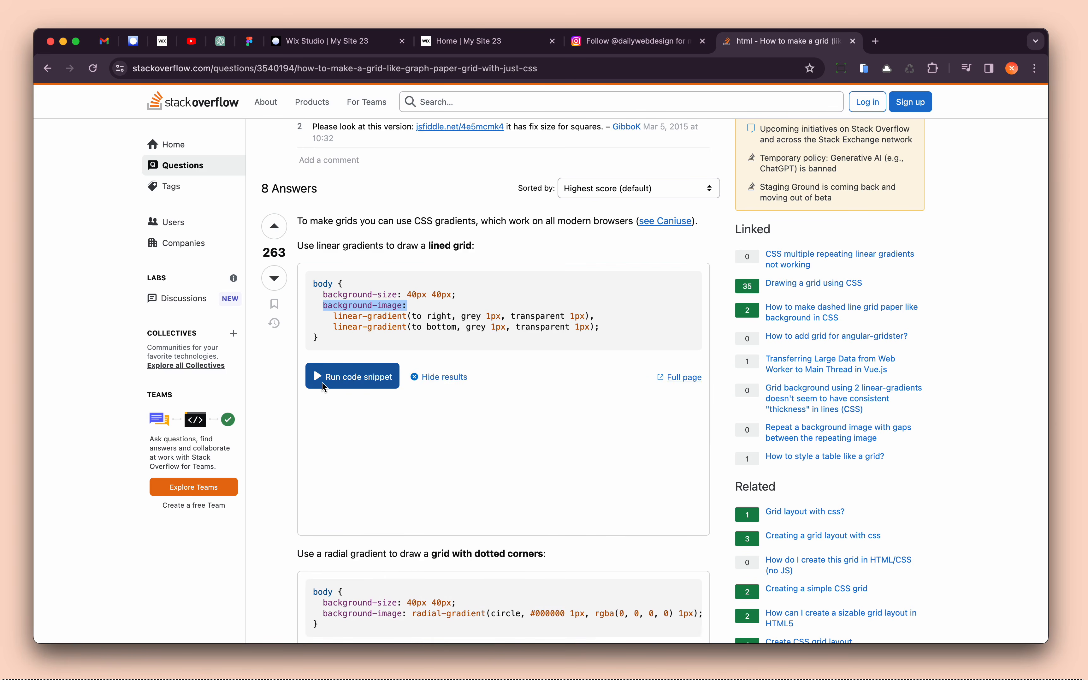
{"action": "scroll", "coordinate": [355, 368], "scroll_direction": "down", "scroll_amount": 3}
{"action": "scroll", "coordinate": [354, 358], "scroll_direction": "down", "scroll_amount": 4}
{"action": "left_click", "coordinate": [360, 450]}
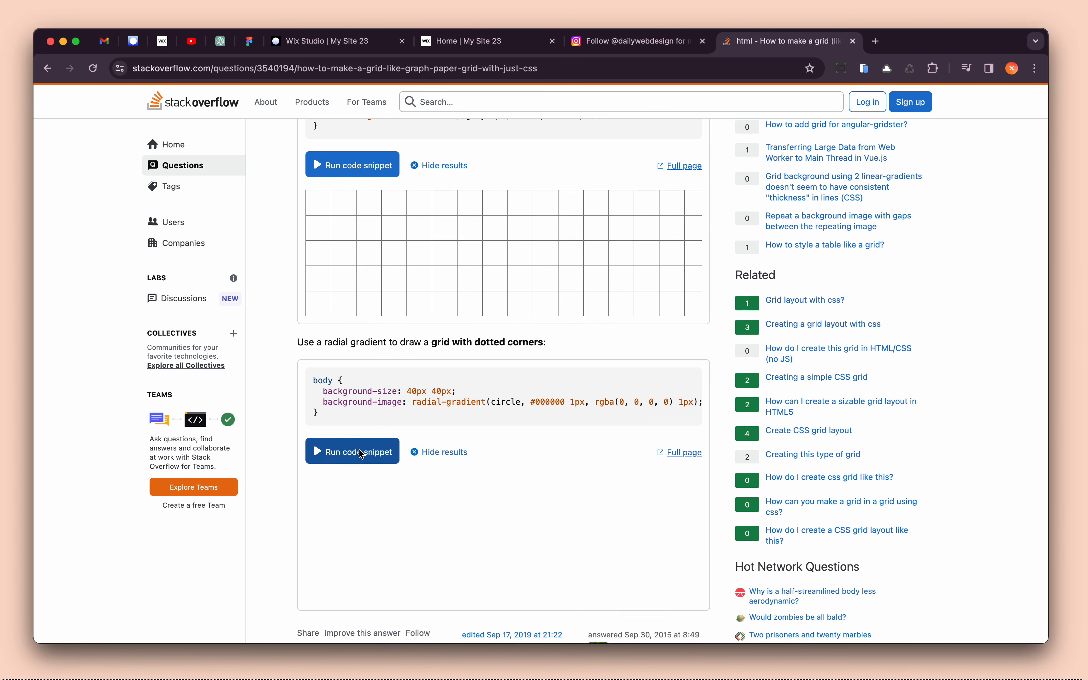
{"action": "scroll", "coordinate": [361, 452], "scroll_direction": "down", "scroll_amount": 3}
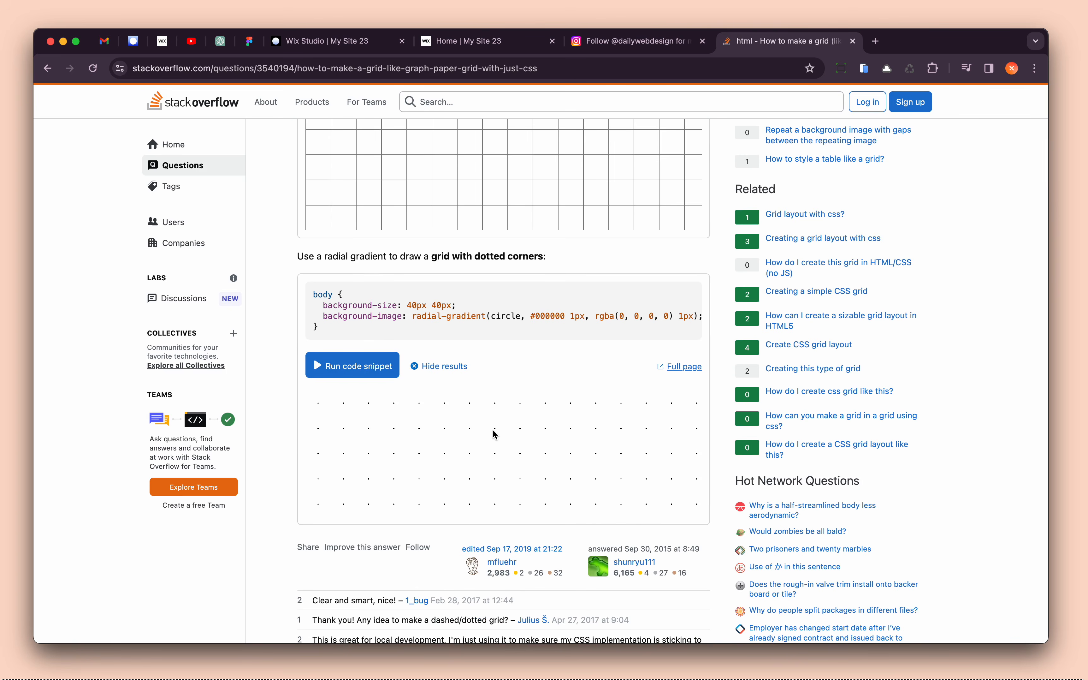
{"action": "scroll", "coordinate": [495, 433], "scroll_direction": "up", "scroll_amount": 4}
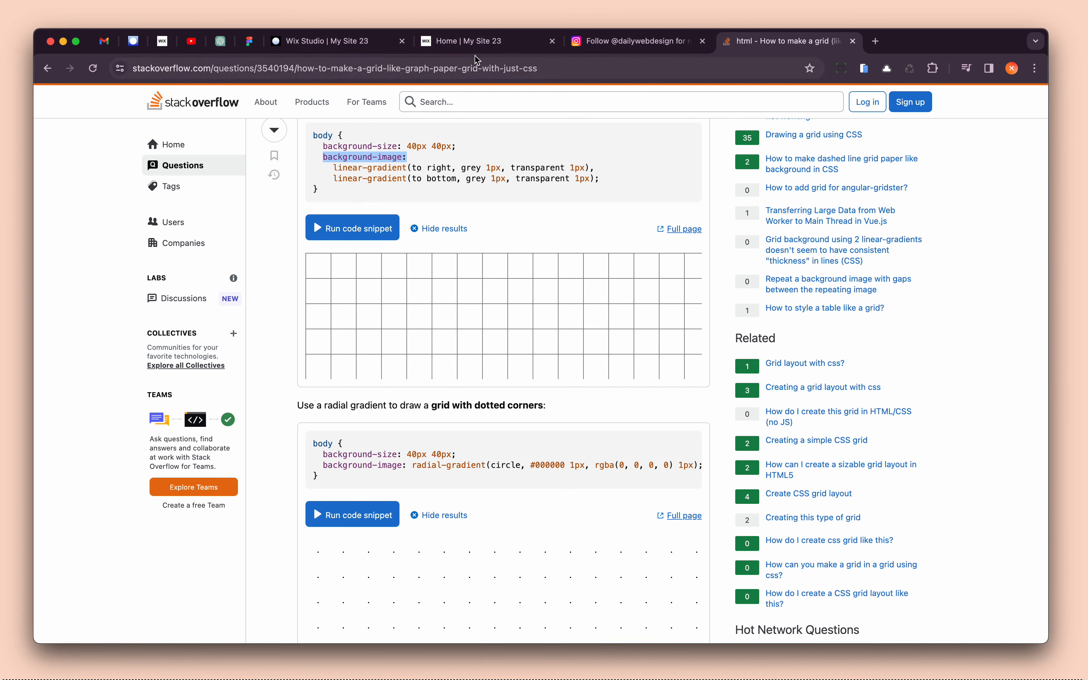
- Switch back to the Wix Studio editor, enable coding for the site, and open global.css with more room for the code
{"action": "left_click", "coordinate": [478, 45]}
{"action": "left_click", "coordinate": [340, 45]}
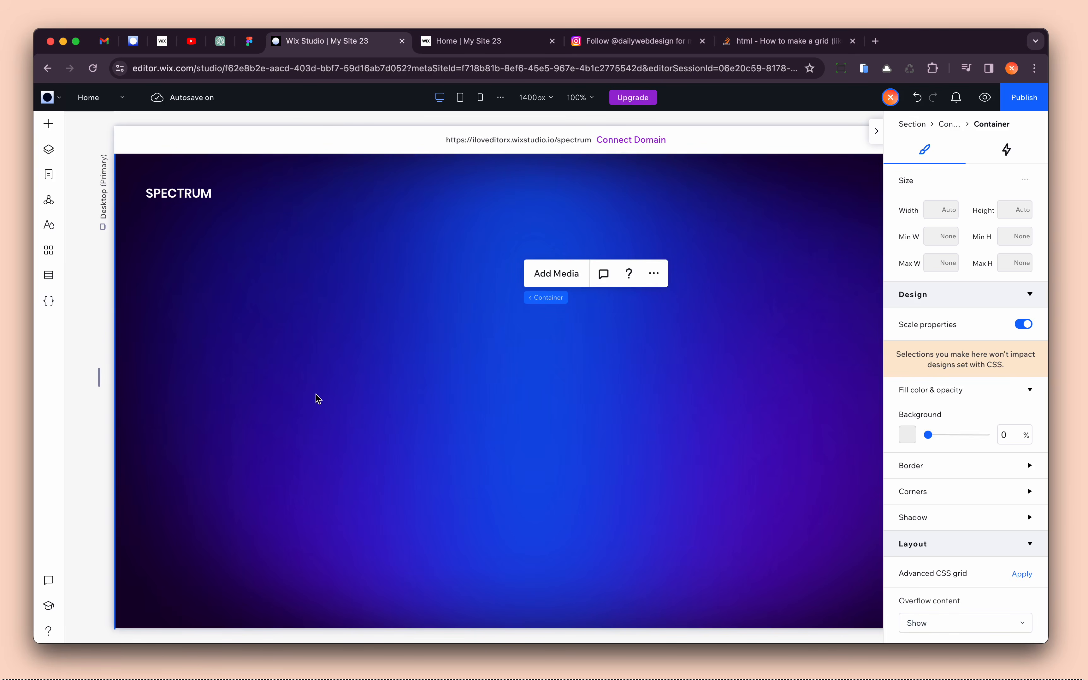
{"action": "left_click", "coordinate": [49, 301]}
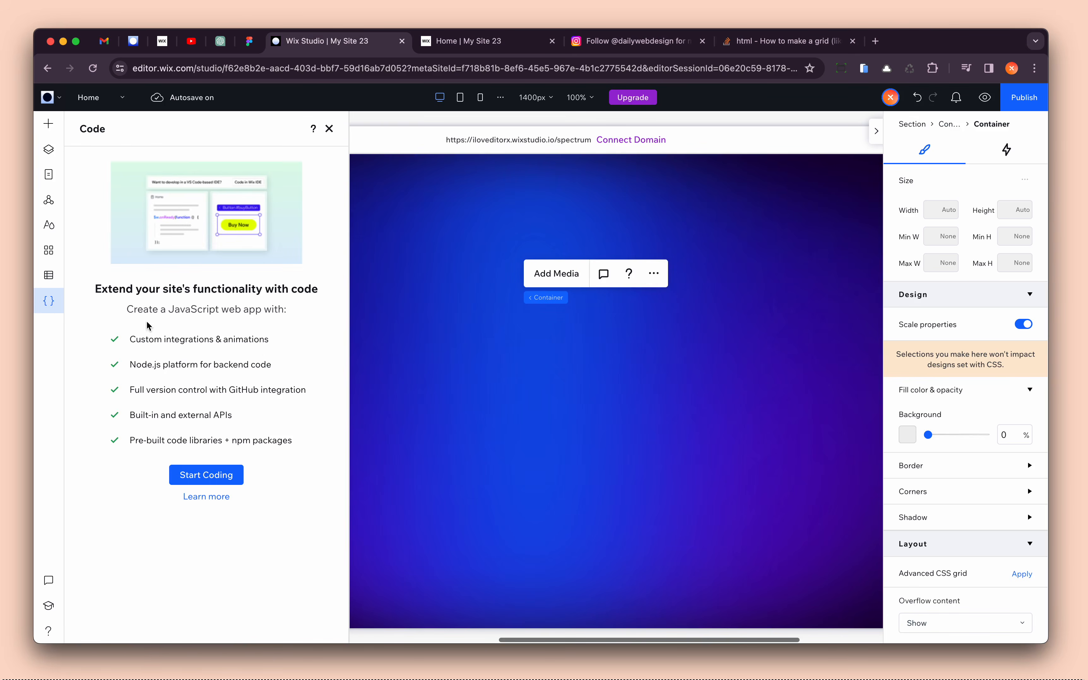
{"action": "left_click", "coordinate": [228, 476]}
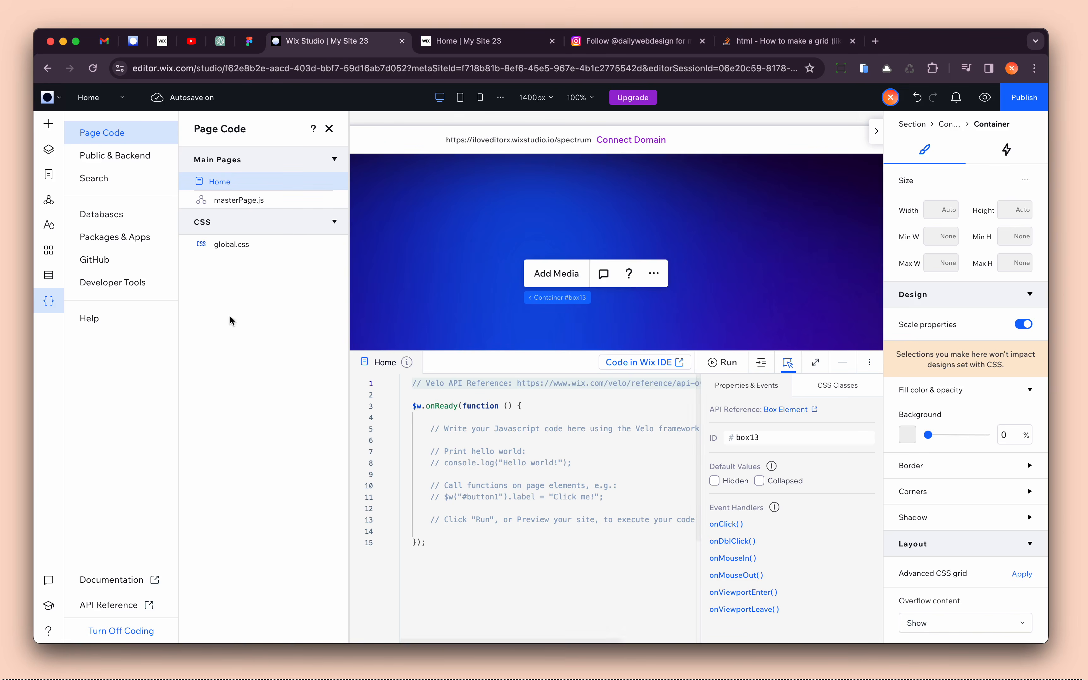
{"action": "left_click", "coordinate": [221, 245]}
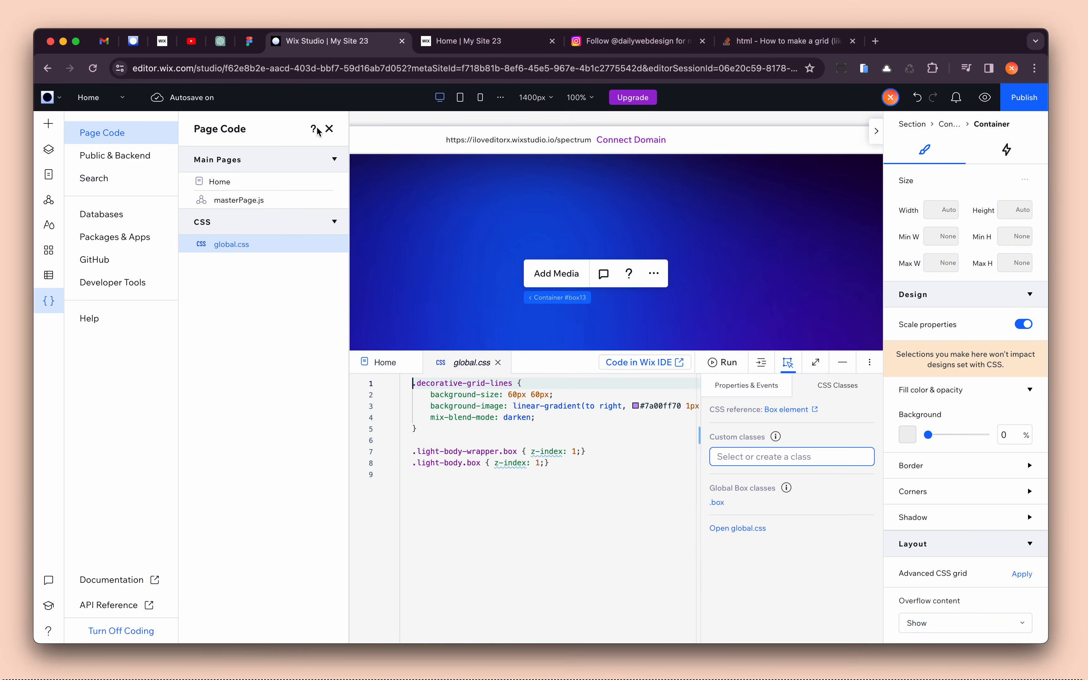
{"action": "left_click", "coordinate": [329, 129]}
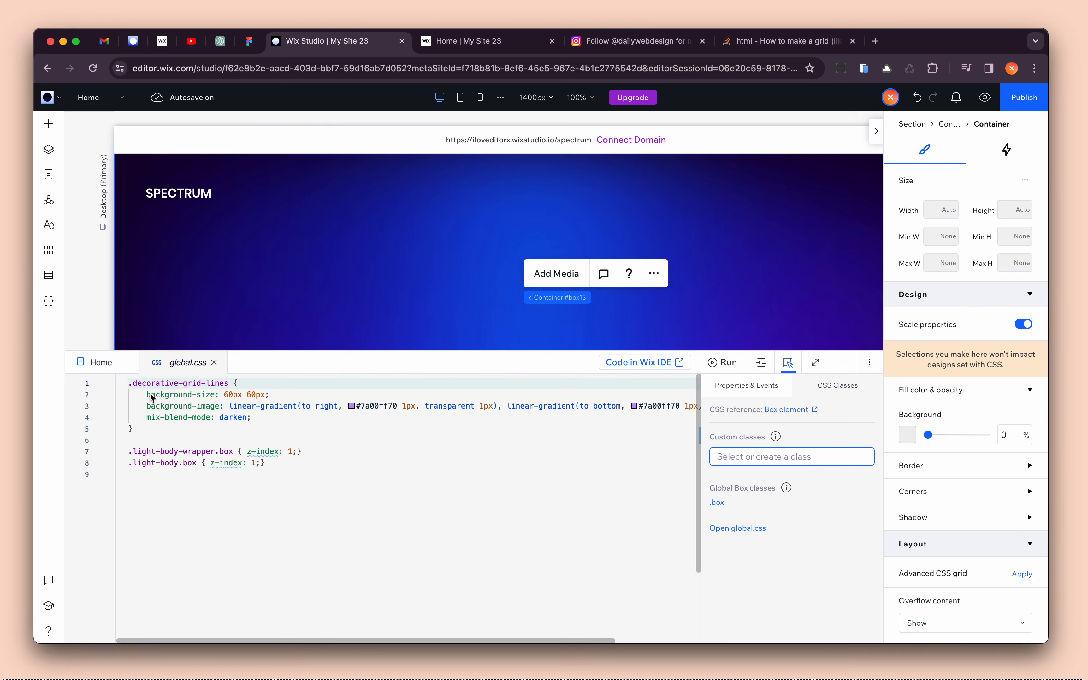
- Examine the .decorative-grid-lines rule in global.css, including its background-size, background-image and mix-blend-mode declarations
{"action": "left_click", "coordinate": [133, 383]}
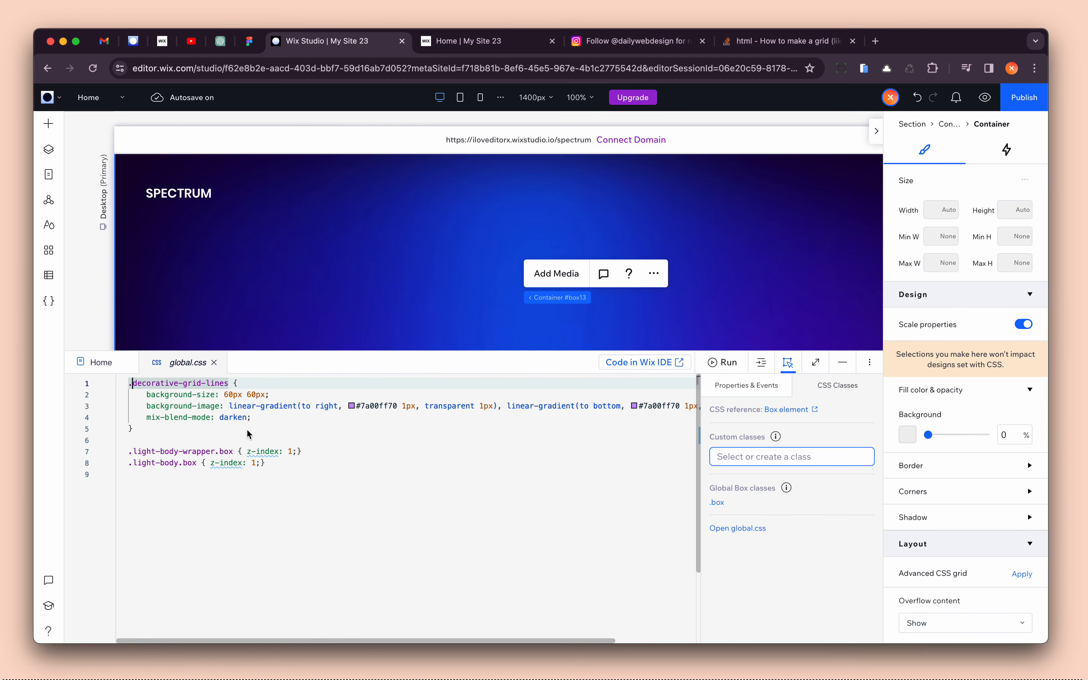
{"action": "key", "text": "alt+Right"}
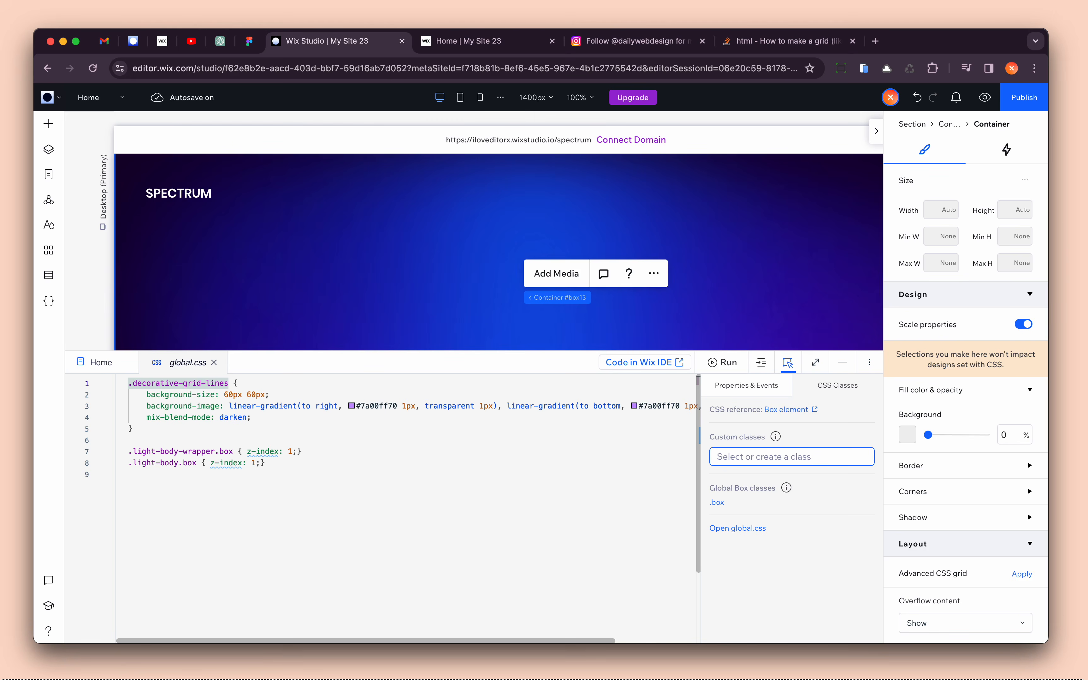
{"action": "left_click", "coordinate": [229, 395]}
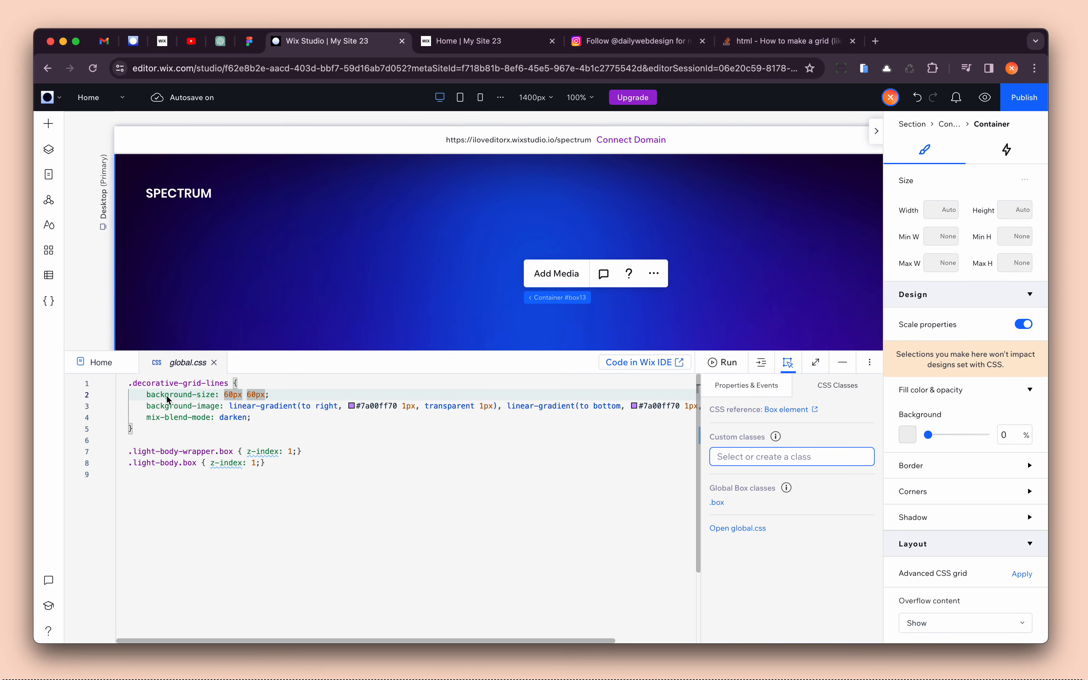
{"action": "left_click_drag", "start_coordinate": [150, 395], "coordinate": [207, 396]}
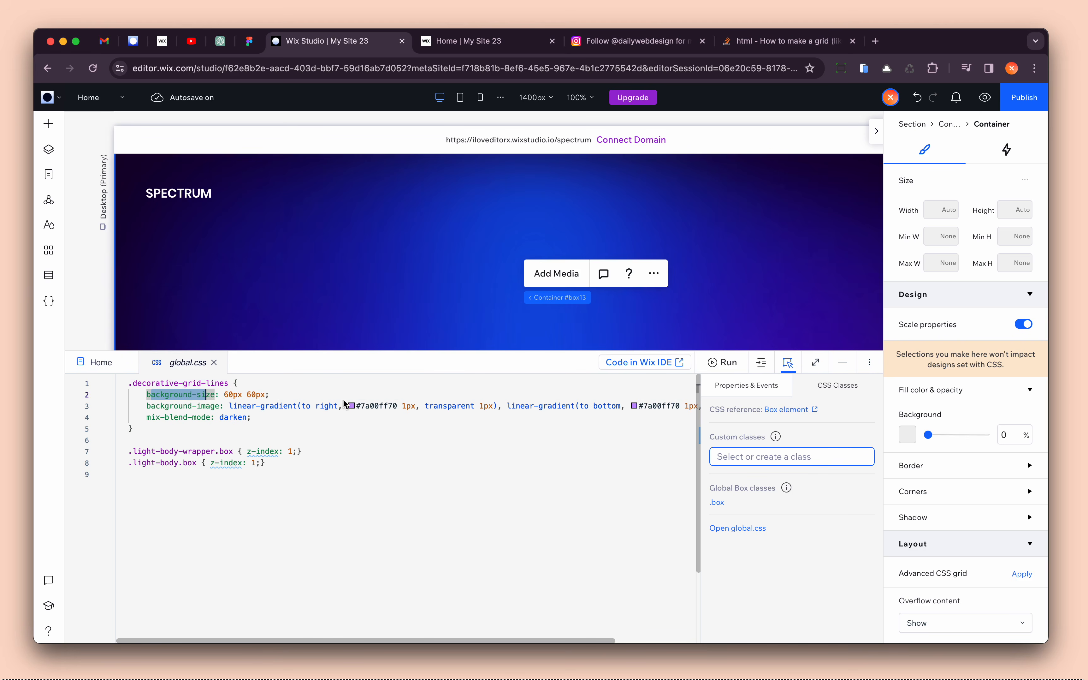
{"action": "scroll", "coordinate": [466, 409], "scroll_direction": "right", "scroll_amount": 3}
{"action": "scroll", "coordinate": [466, 409], "scroll_direction": "left", "scroll_amount": 3}
{"action": "left_click_drag", "start_coordinate": [148, 417], "coordinate": [251, 419]}
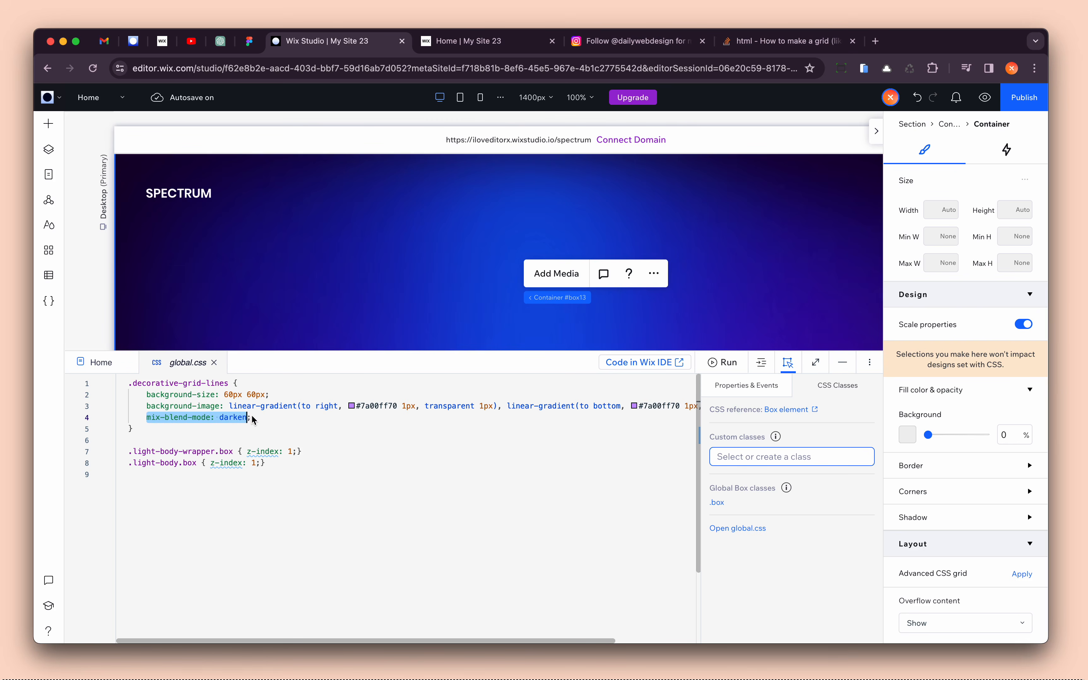
{"action": "left_click", "coordinate": [228, 384]}
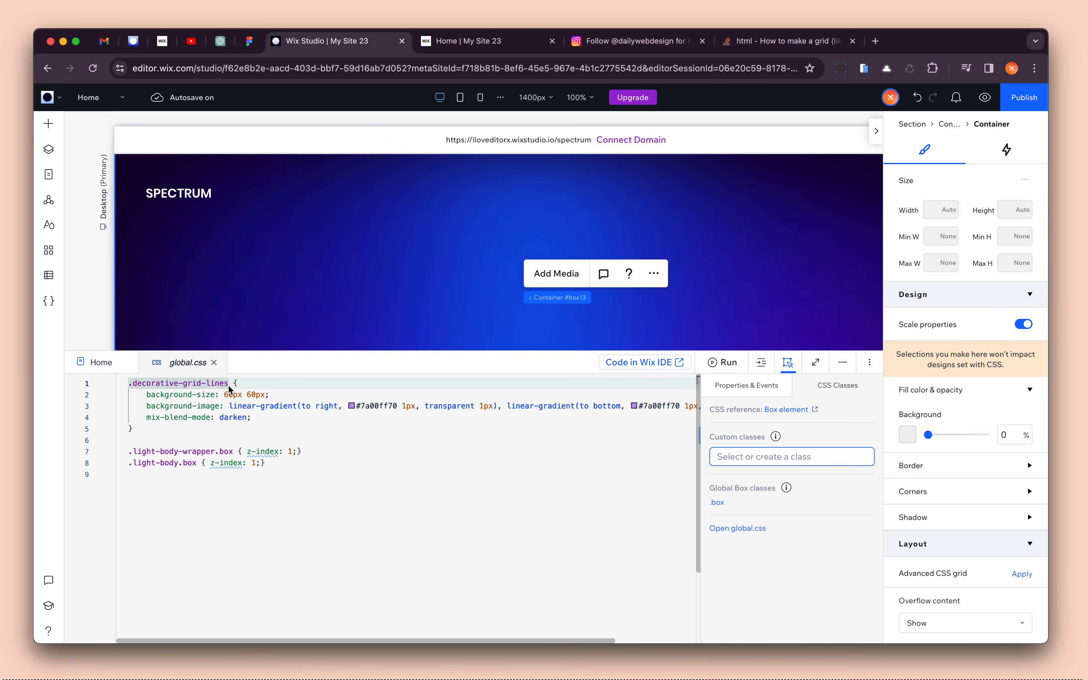
{"action": "key", "text": "shift+End"}
{"action": "key", "text": "shift+Home"}
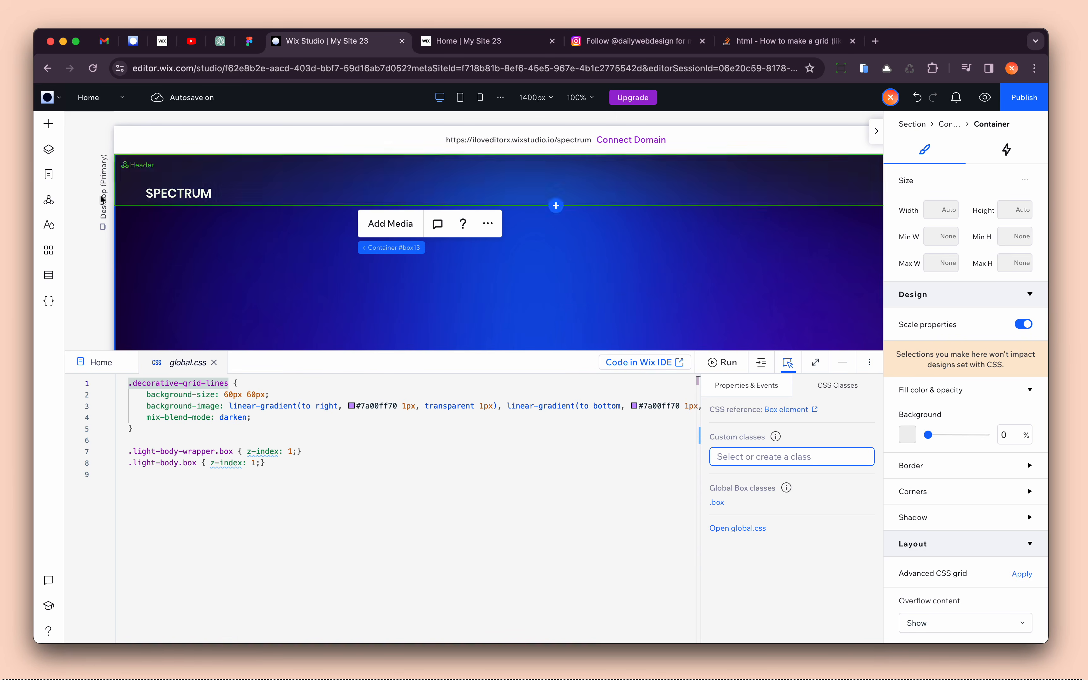
- Show layer names instead of IDs and rename the New hero's new container "Decorative grid lines"
{"action": "left_click", "coordinate": [49, 149]}
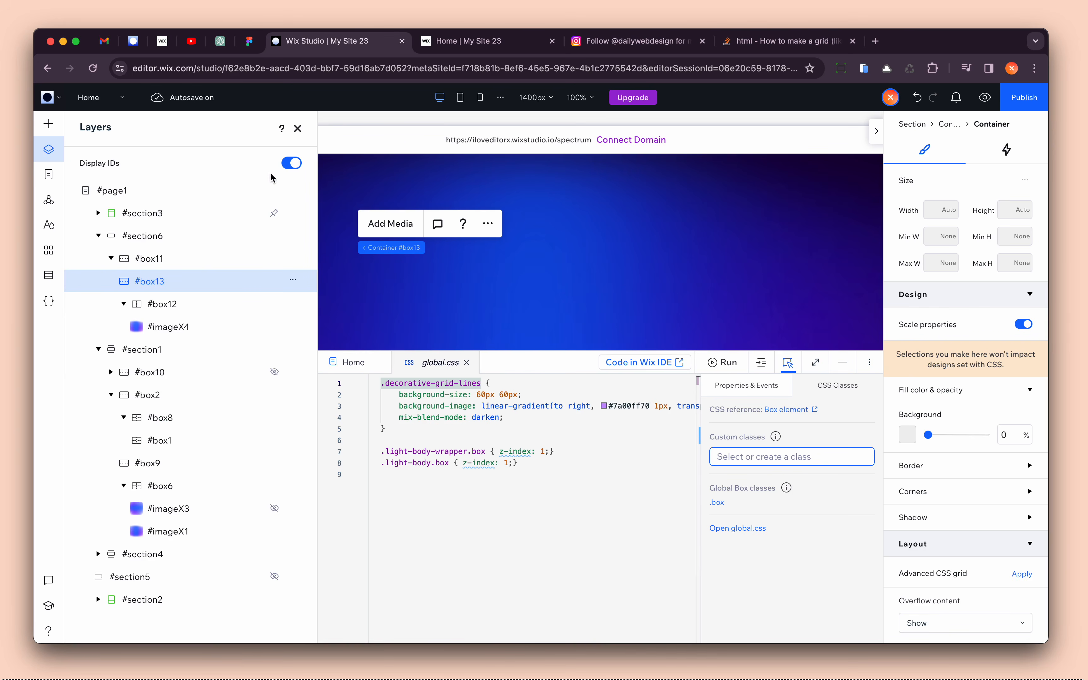
{"action": "left_click", "coordinate": [291, 163]}
{"action": "double_click", "coordinate": [182, 284]}
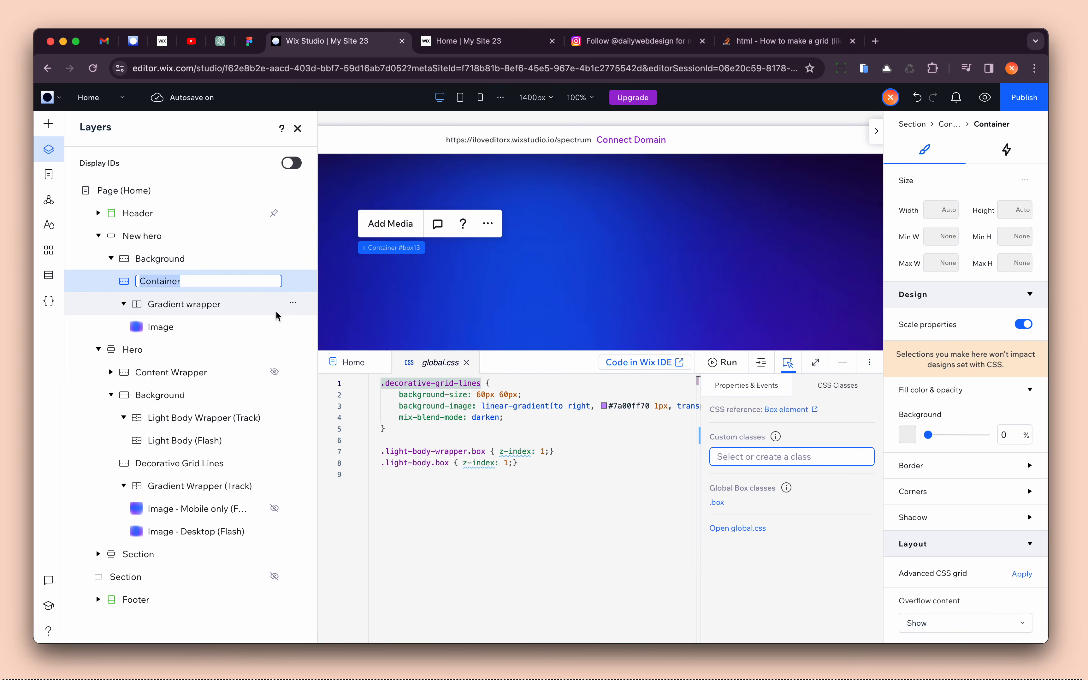
{"action": "type", "text": "Decorative grid l"}
{"action": "key", "text": "Return"}
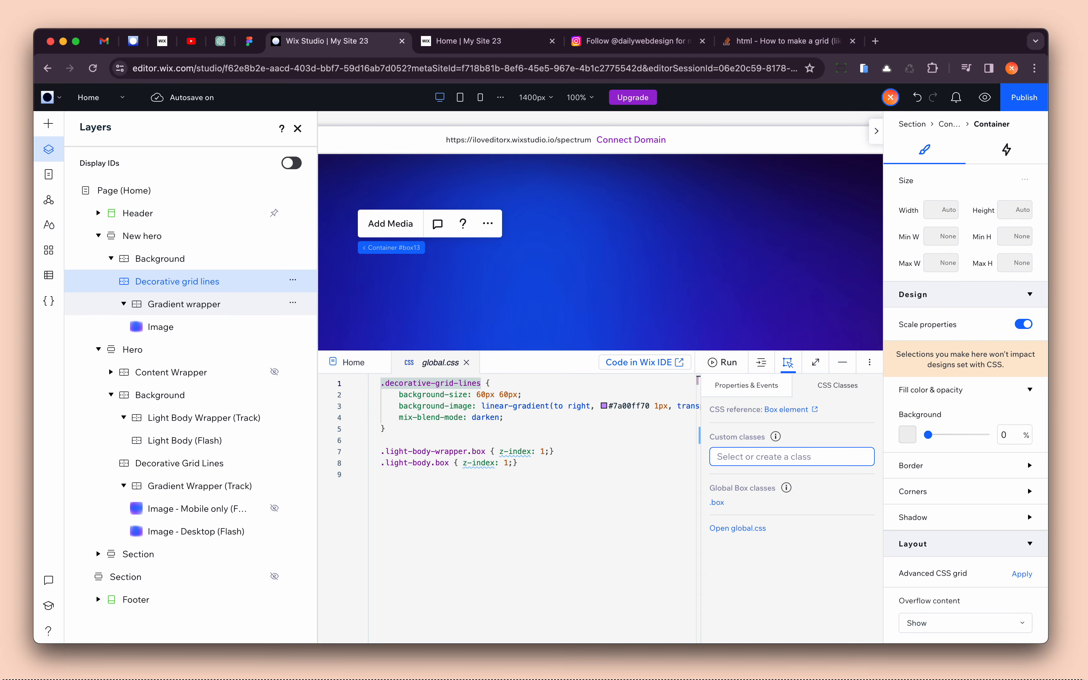
- Assign the custom CSS class decorative-grid-lines to the Decorative grid lines container and close the layer list
{"action": "left_click", "coordinate": [762, 462]}
{"action": "left_click", "coordinate": [773, 523]}
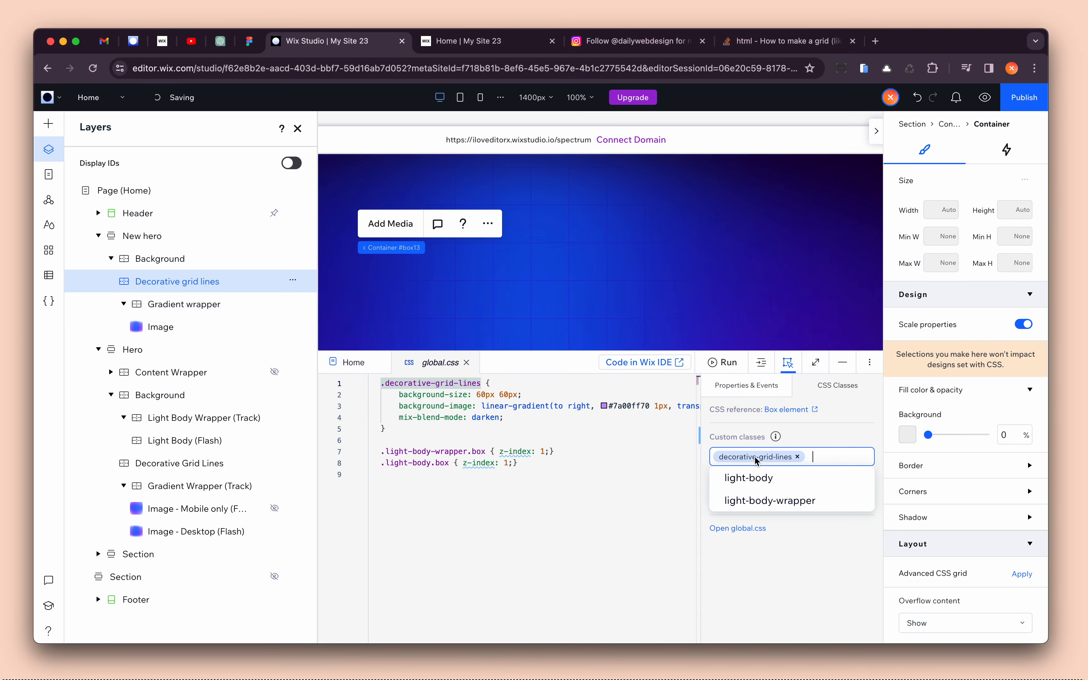
{"action": "left_click", "coordinate": [297, 128]}
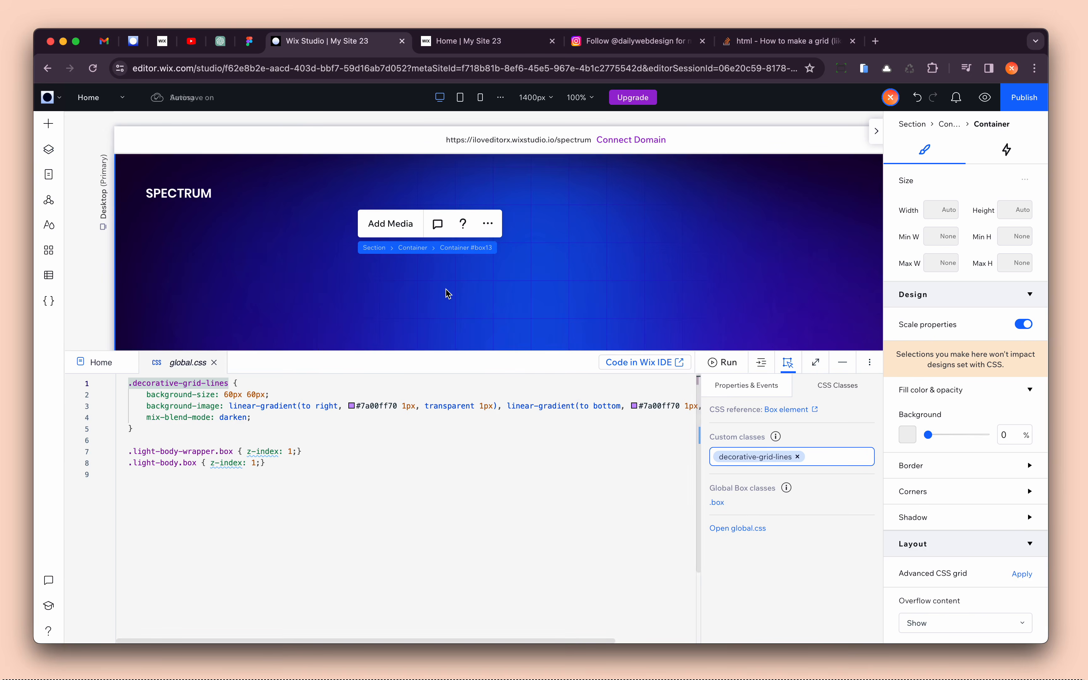
- Collapse the code panel to check the grid lines across the New hero, and reopen it
{"action": "left_click", "coordinate": [843, 362]}
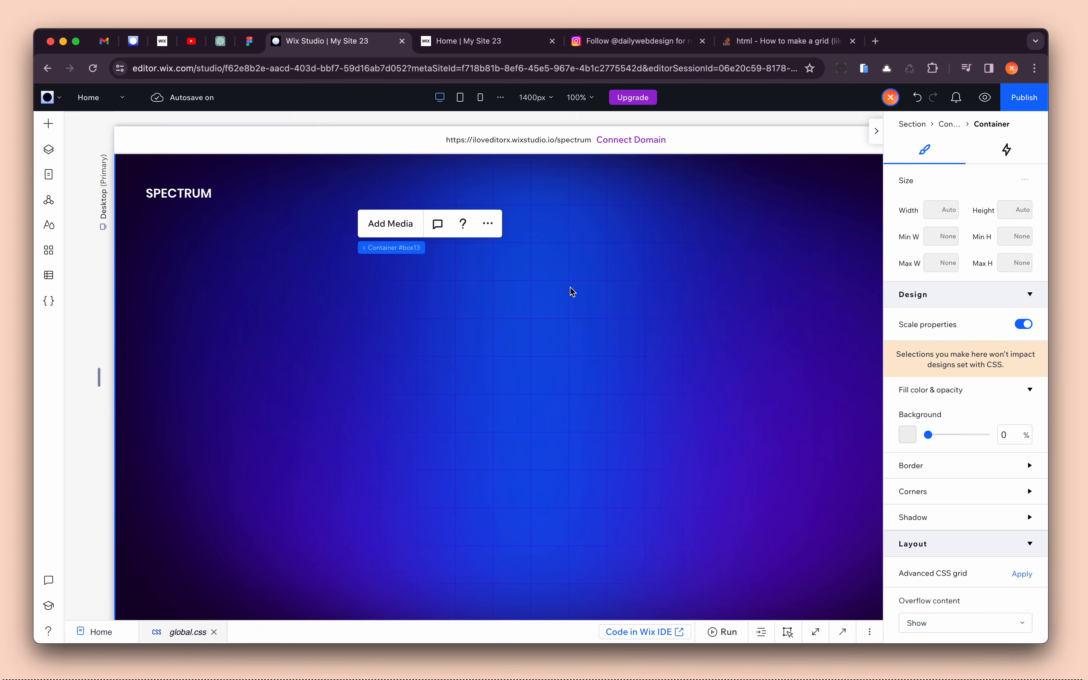
{"action": "scroll", "coordinate": [571, 287], "scroll_direction": "up", "scroll_amount": 5}
{"action": "scroll", "coordinate": [571, 287], "scroll_direction": "down", "scroll_amount": 5}
{"action": "left_click", "coordinate": [843, 631]}
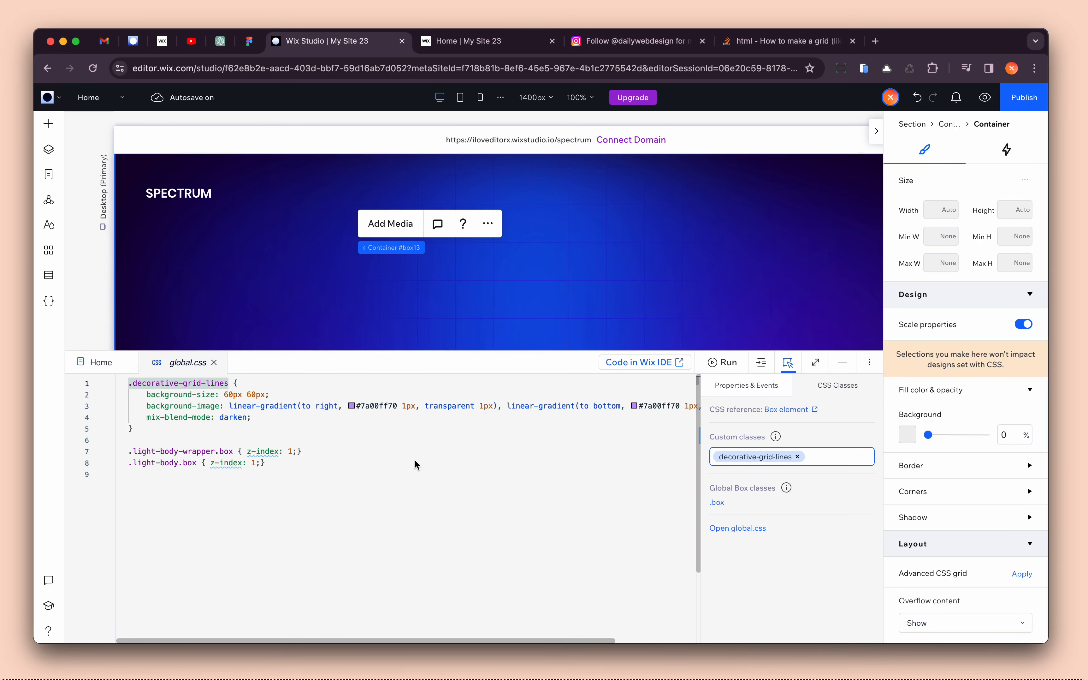
- Shrink the code panel slightly and comment out the mix-blend-mode declaration in the .decorative-grid-lines rule
{"action": "left_click_drag", "start_coordinate": [424, 349], "coordinate": [423, 377]}
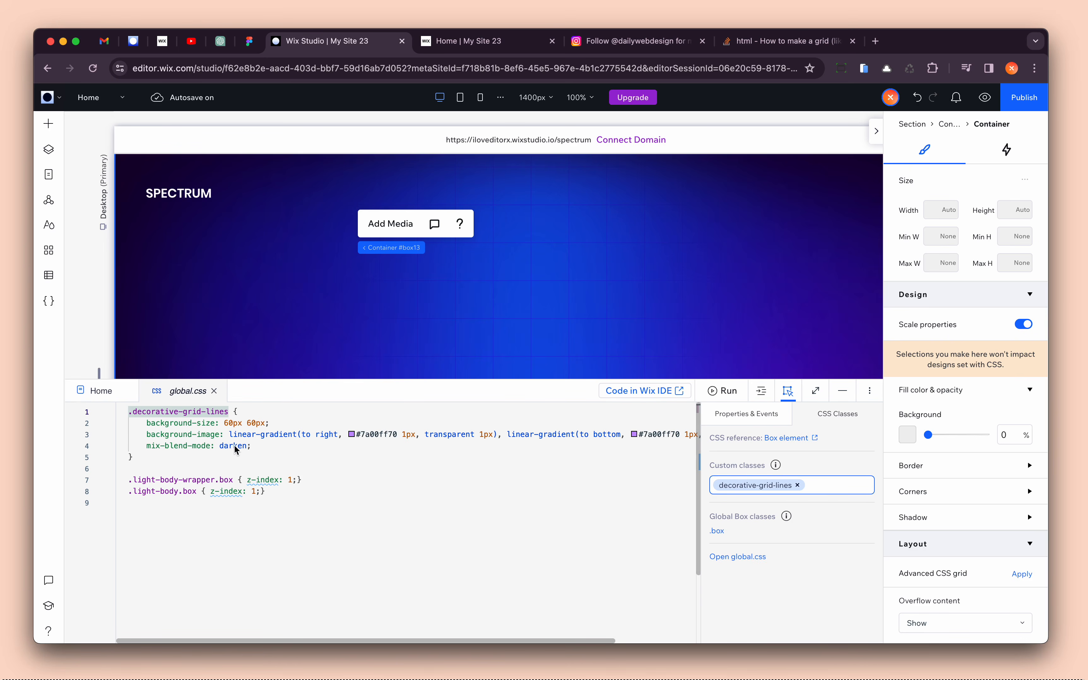
{"action": "left_click", "coordinate": [261, 447]}
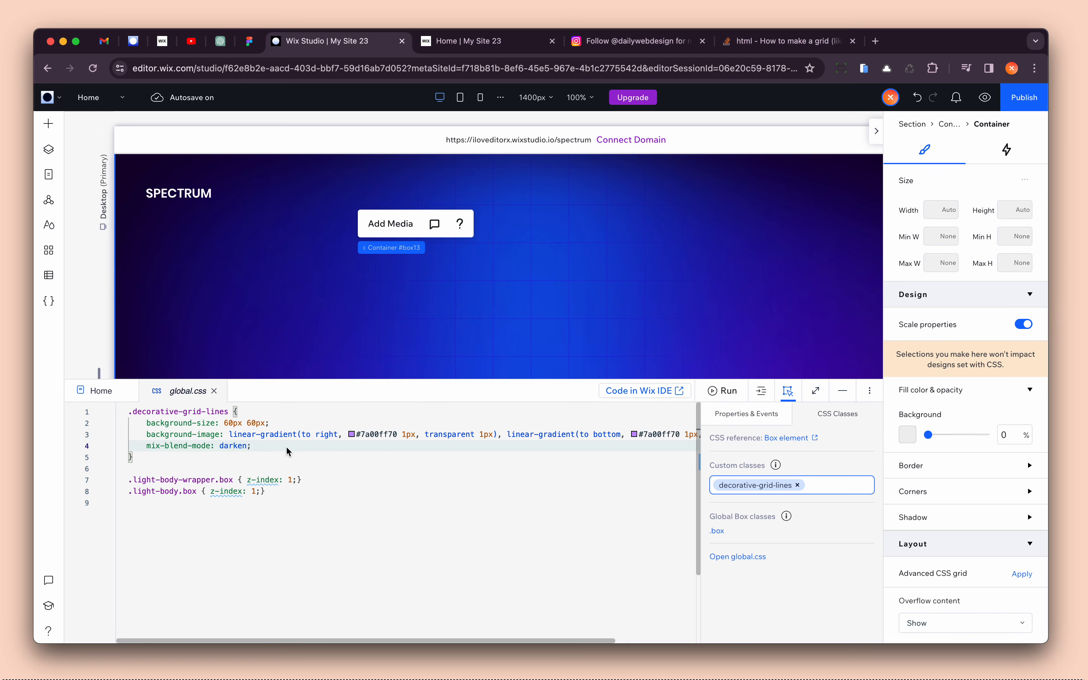
{"action": "key", "text": "super+slash"}
{"action": "left_click", "coordinate": [380, 469]}
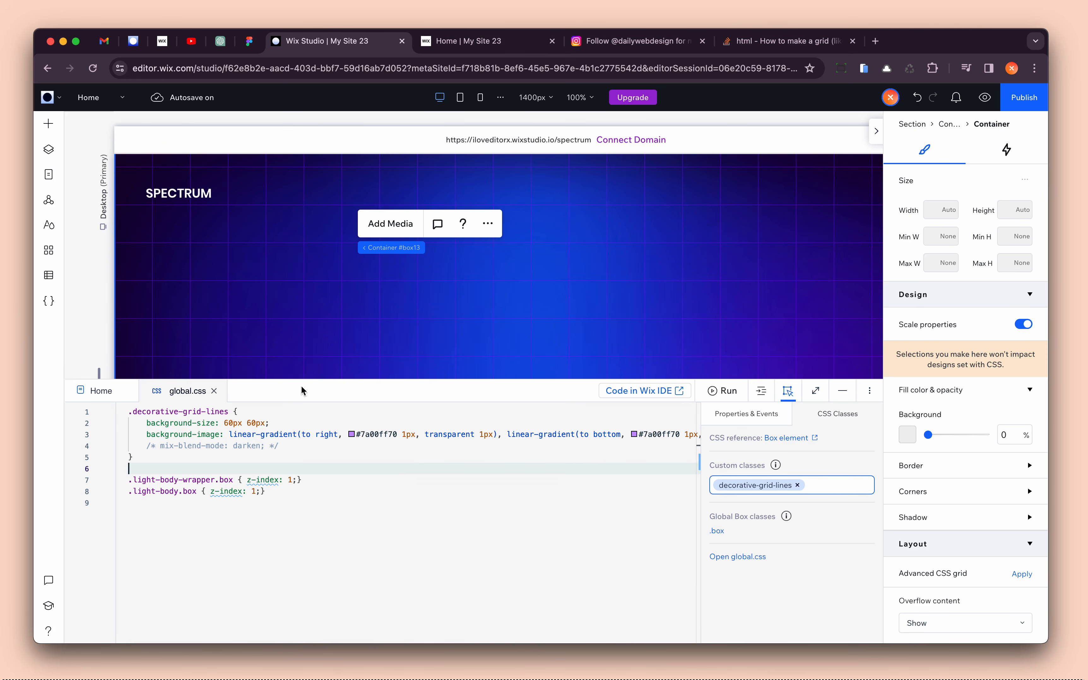
- Replace both line colors in the .decorative-grid-lines background-image gradients with white
{"action": "left_click", "coordinate": [369, 434]}
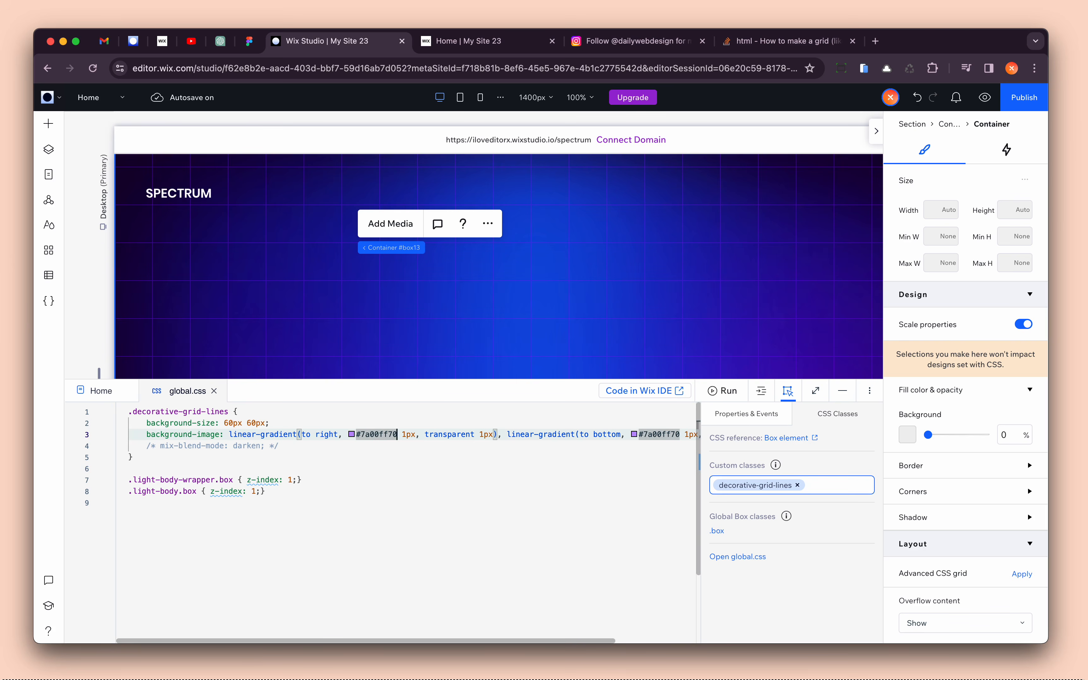
{"action": "key", "text": "alt+shift+Left"}
{"action": "type", "text": "white"}
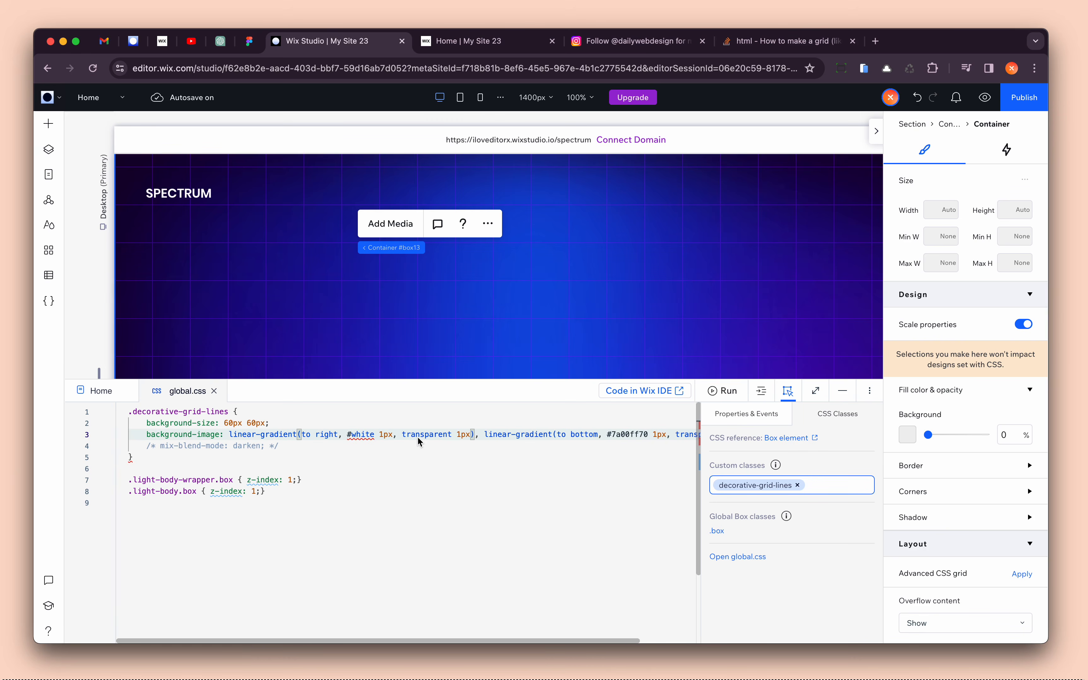
{"action": "key", "text": "BackSpace"}
{"action": "key", "text": "alt+shift+Right"}
{"action": "key", "text": "super+c"}
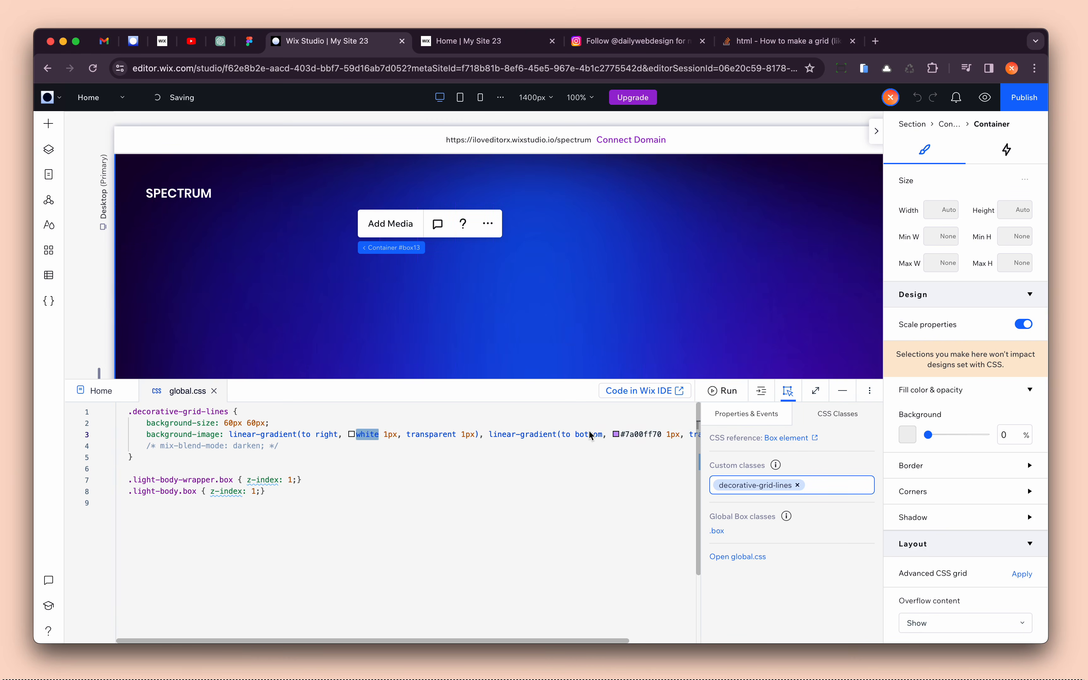
{"action": "double_click", "coordinate": [628, 438]}
{"action": "key", "text": "super+v"}
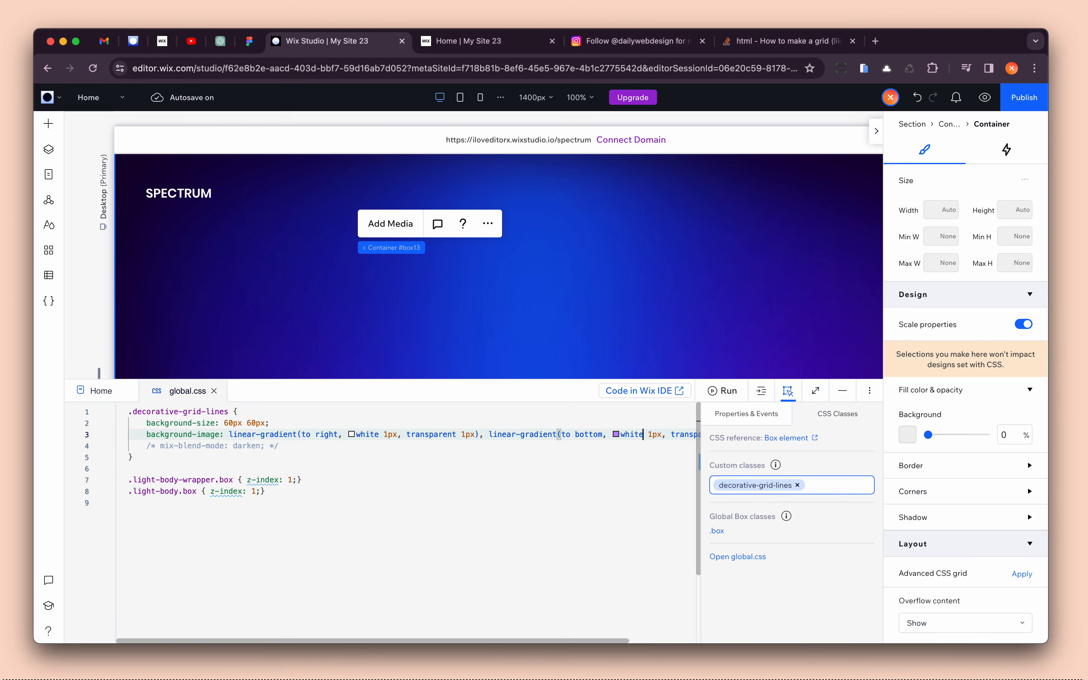
{"action": "left_click", "coordinate": [592, 488]}
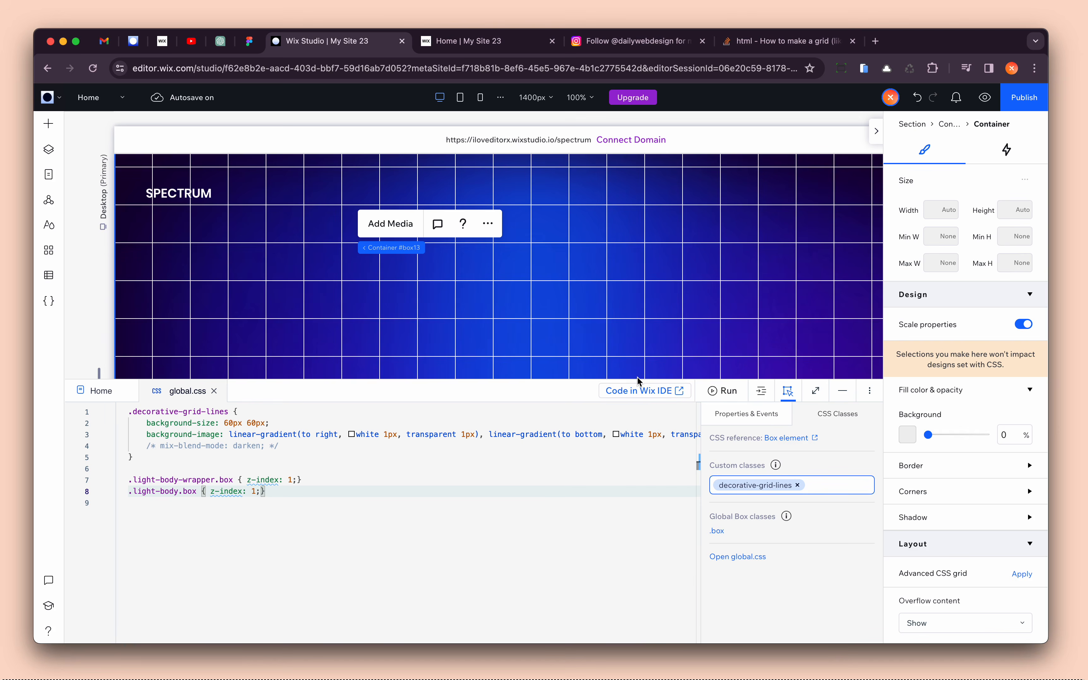
- Undo the white line colors and re-enable mix-blend-mode: darken in the .decorative-grid-lines rule
{"action": "scroll", "coordinate": [589, 447], "scroll_direction": "right", "scroll_amount": 1}
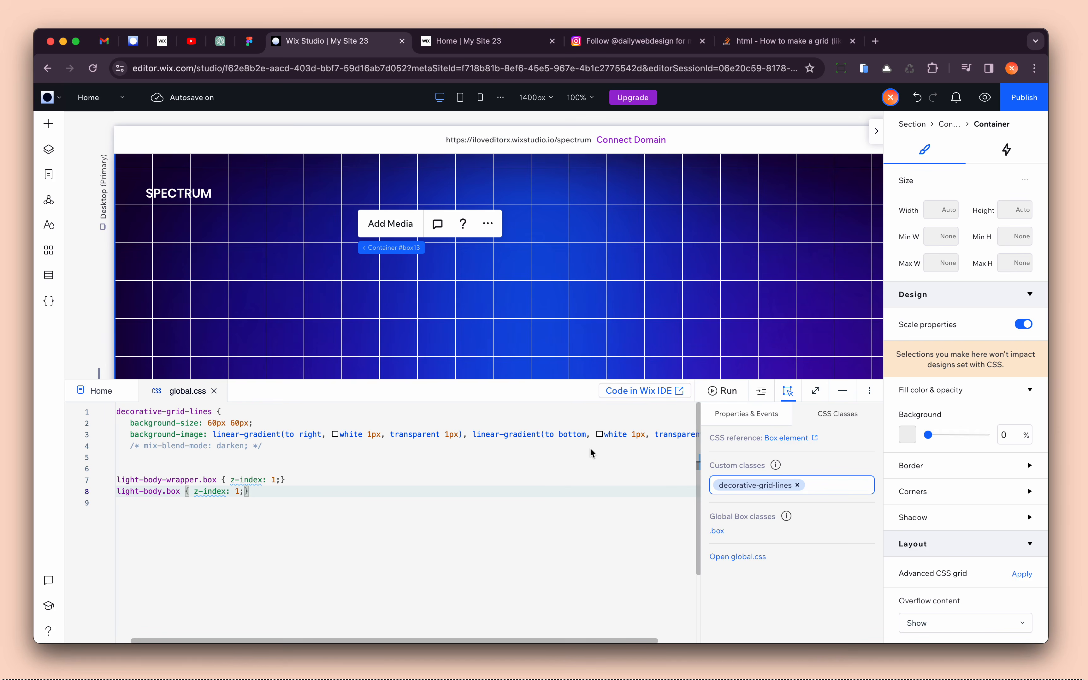
{"action": "left_click", "coordinate": [589, 446]}
{"action": "key", "text": "super+z"}
{"action": "key", "text": "super+z"}
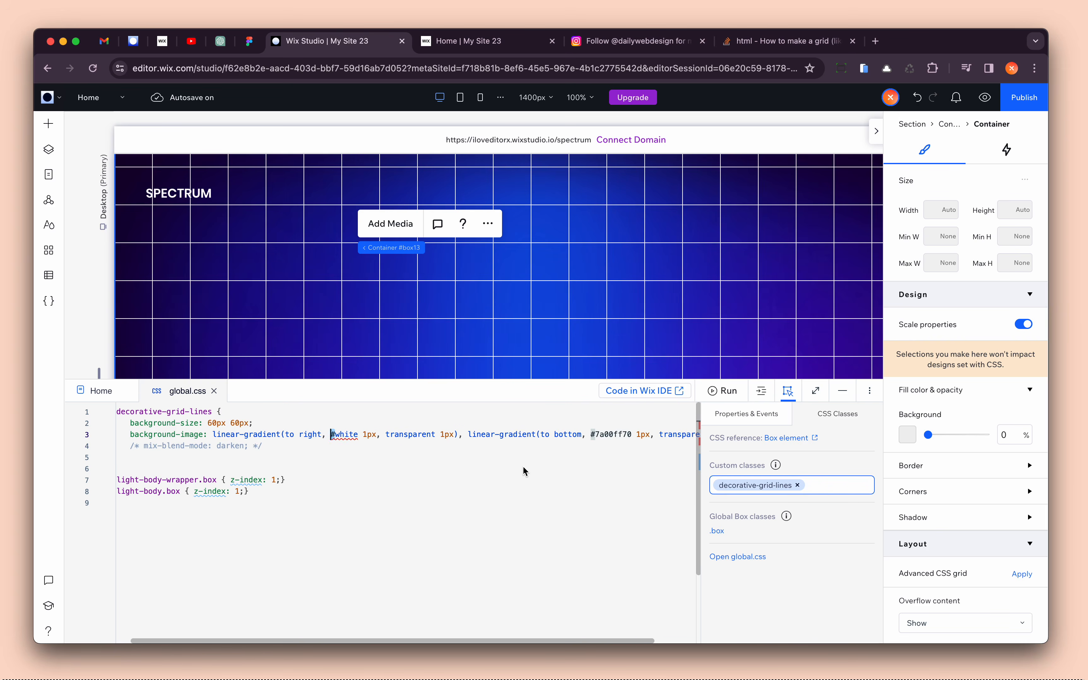
{"action": "key", "text": "super+z"}
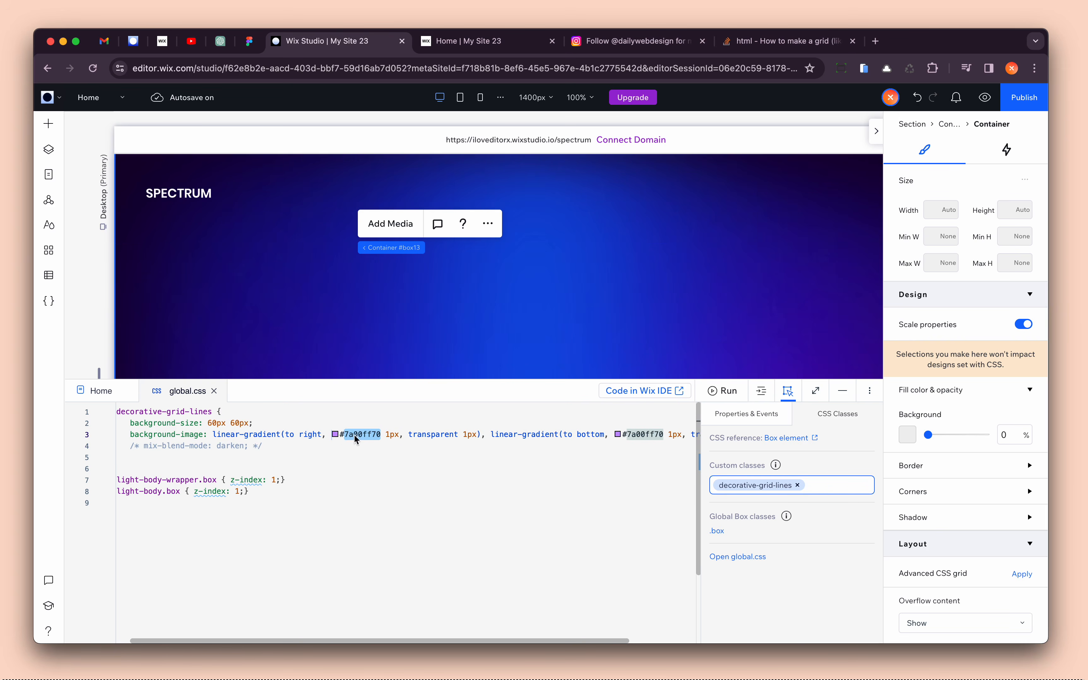
{"action": "left_click", "coordinate": [337, 436]}
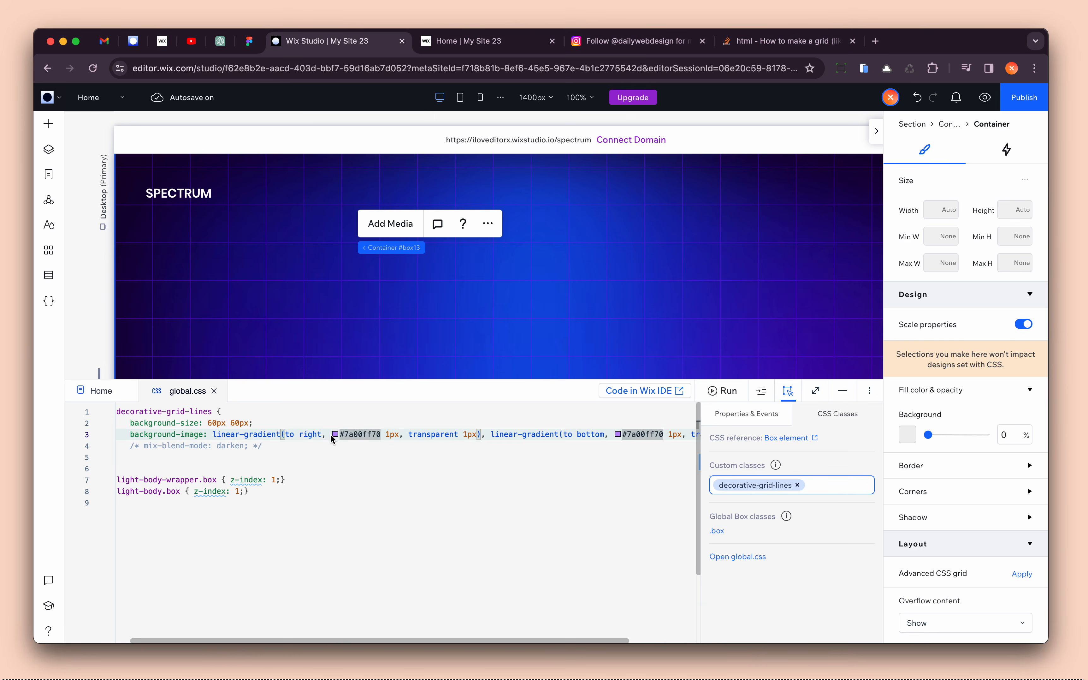
{"action": "left_click", "coordinate": [275, 450]}
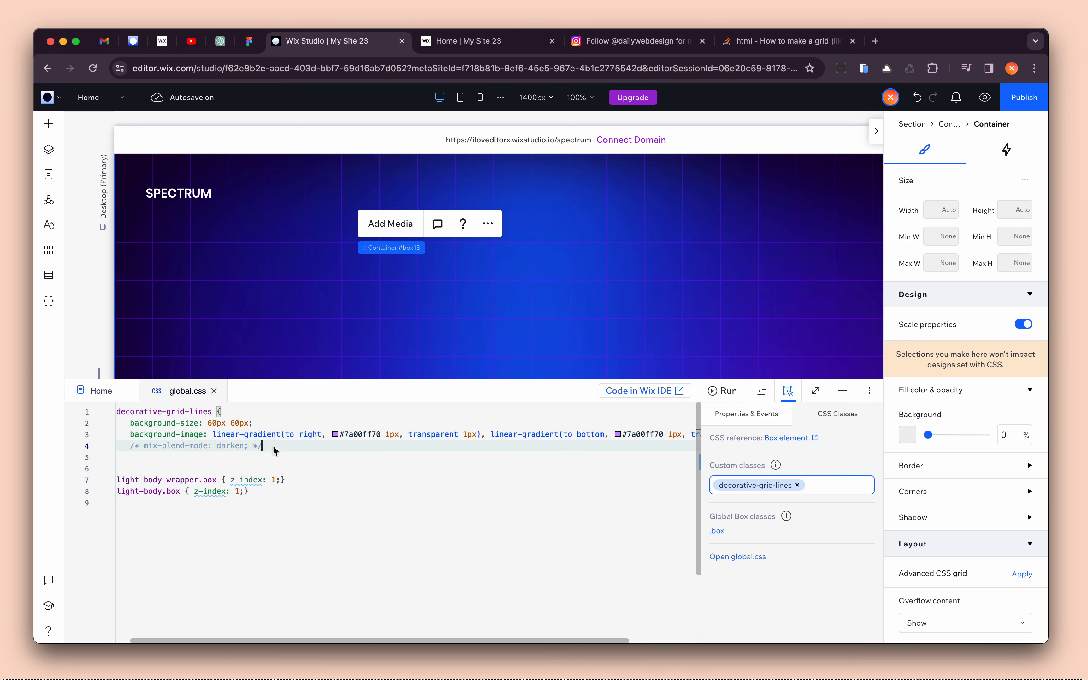
{"action": "key", "text": "super+slash"}
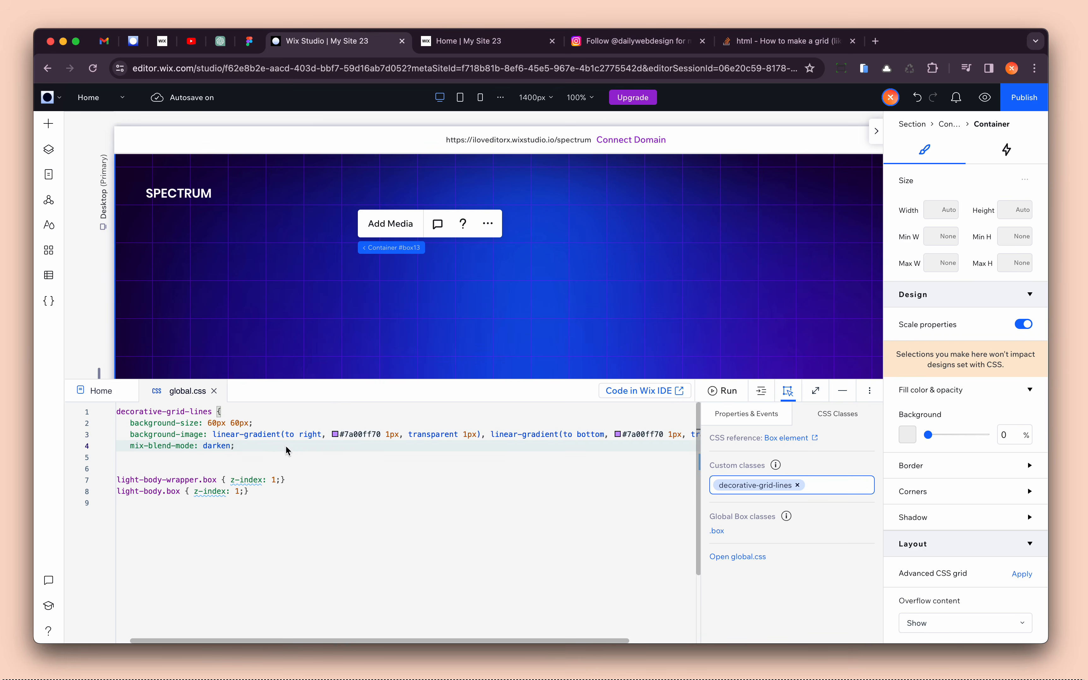
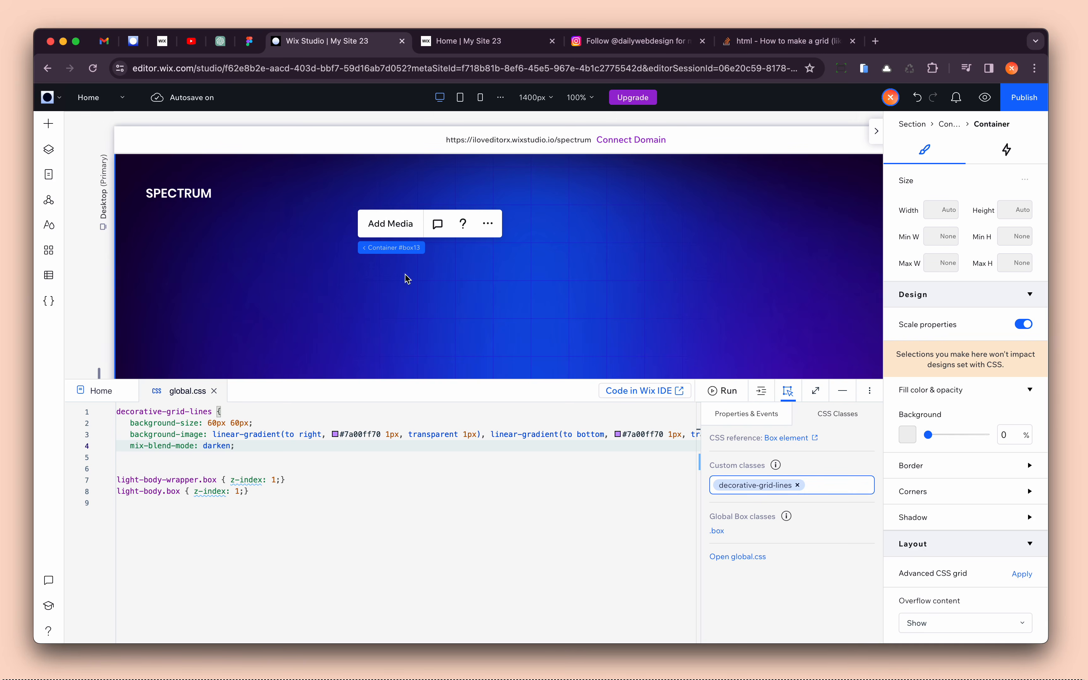
- Minimize the code panel, select Decorative grid lines with the Gradient wrapper's layers collapsed, and publish the site
{"action": "left_click", "coordinate": [843, 390]}
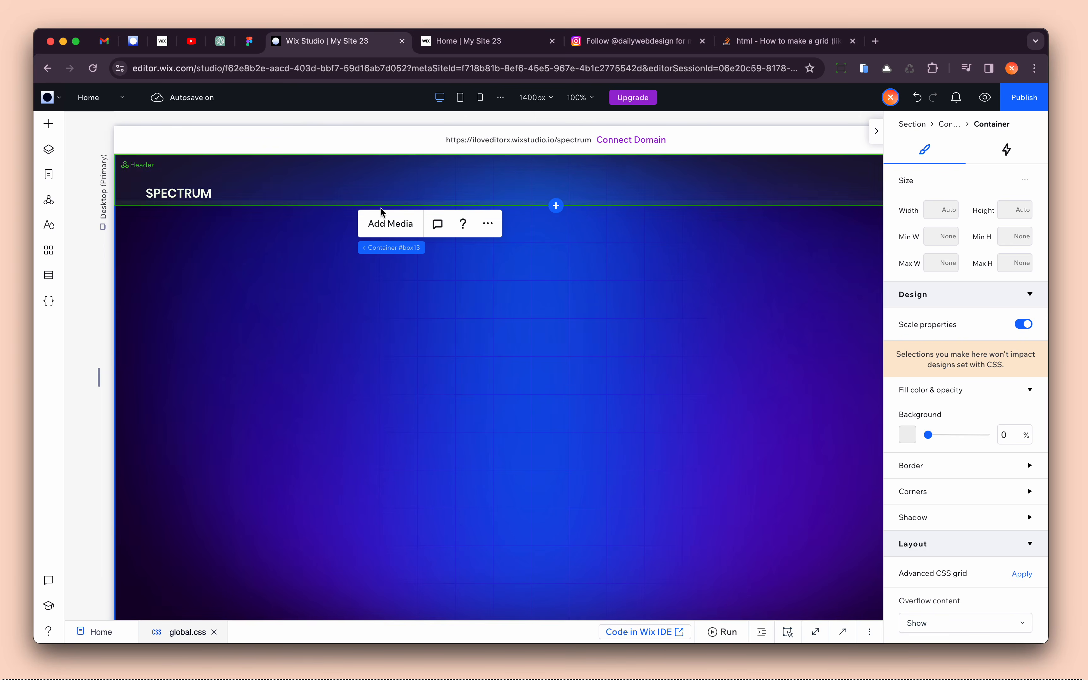
{"action": "left_click", "coordinate": [50, 151]}
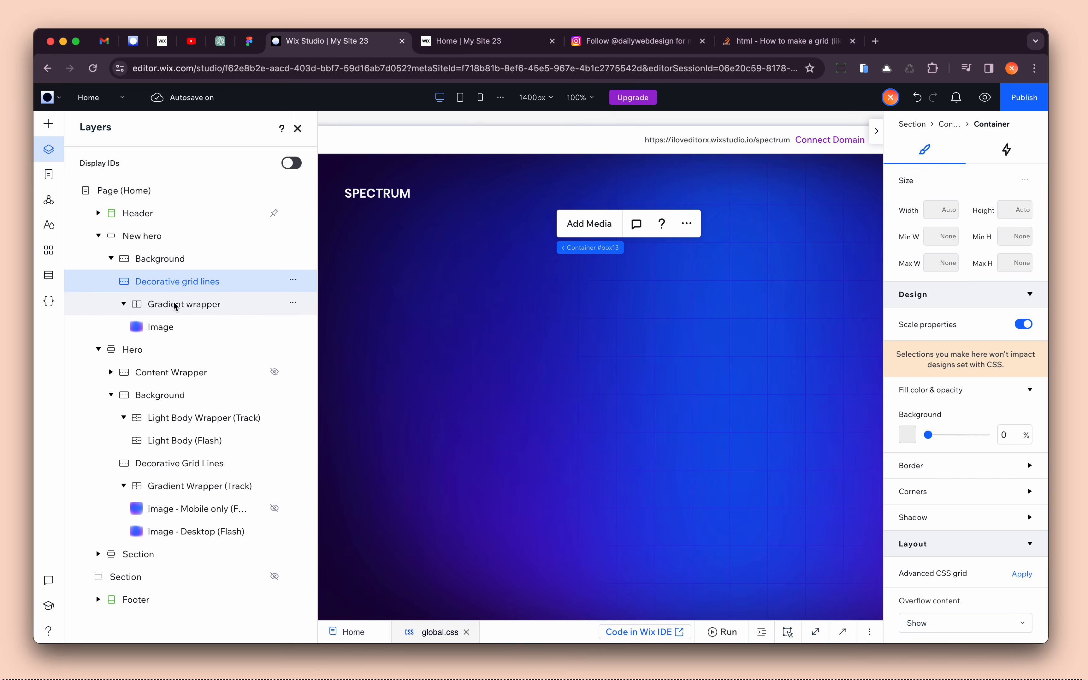
{"action": "left_click", "coordinate": [177, 304]}
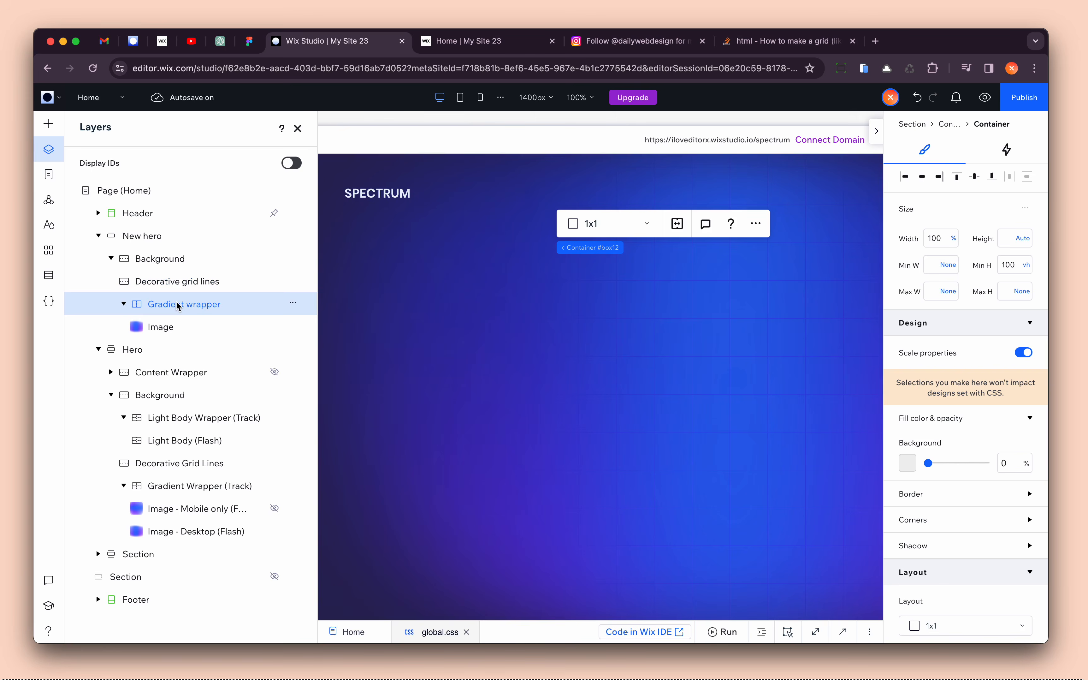
{"action": "left_click", "coordinate": [124, 304]}
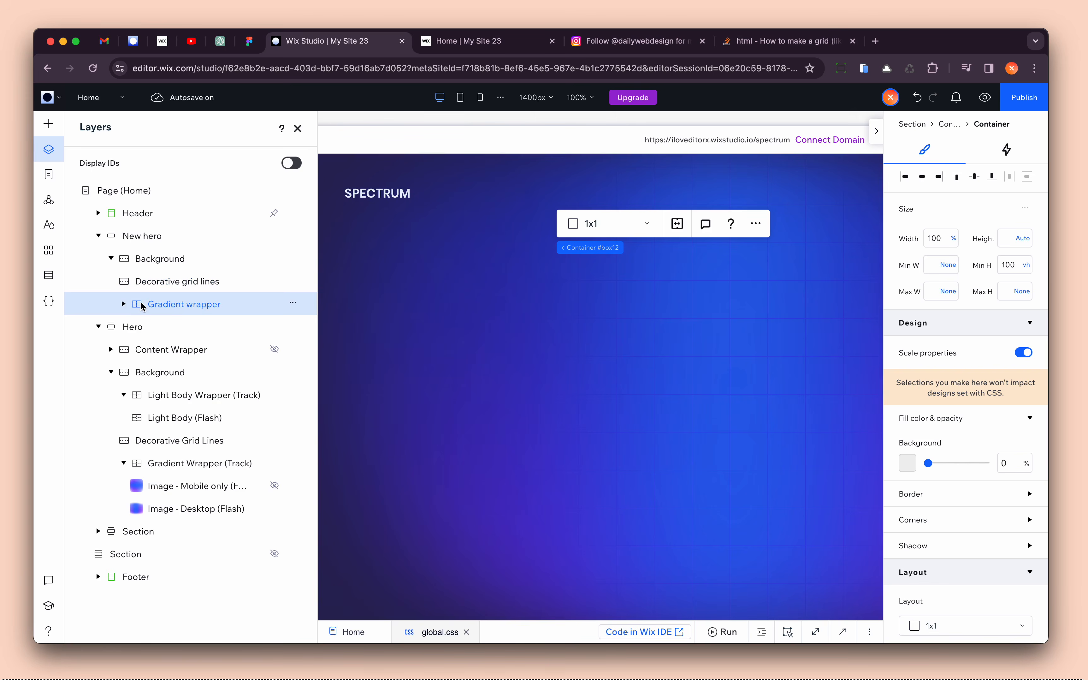
{"action": "left_click", "coordinate": [186, 284]}
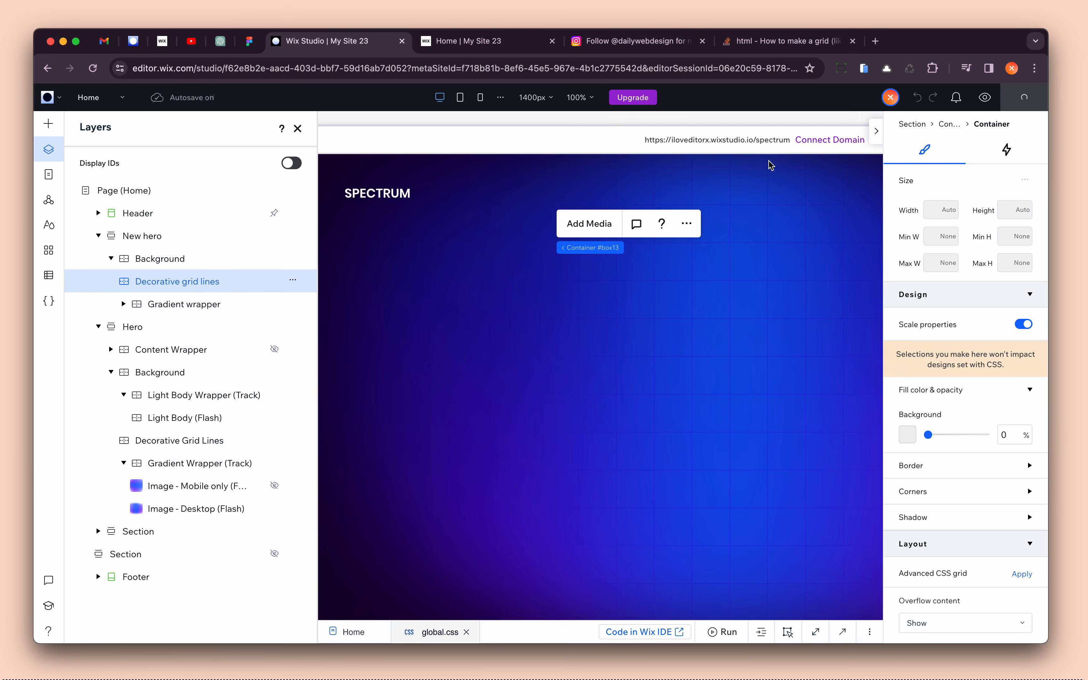
- Switch to the published Spectrum page, reload it, and compare the new hero's grid lines with the original hero below
{"action": "left_click", "coordinate": [476, 44]}
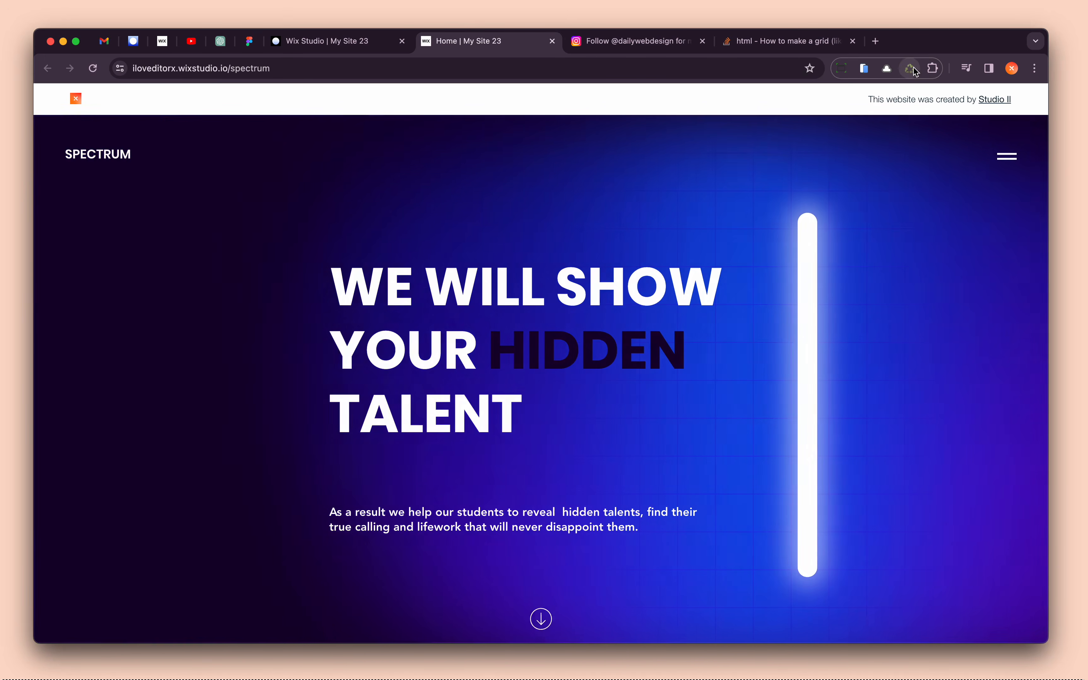
{"action": "left_click", "coordinate": [909, 69]}
{"action": "left_click", "coordinate": [96, 75]}
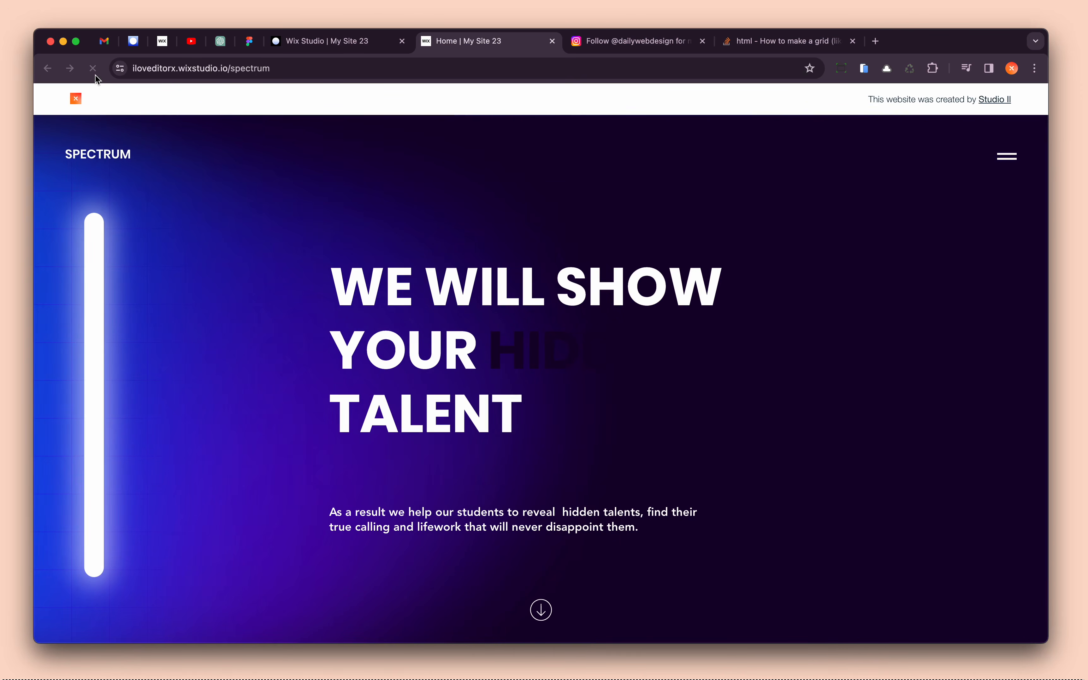
{"action": "left_click", "coordinate": [95, 74]}
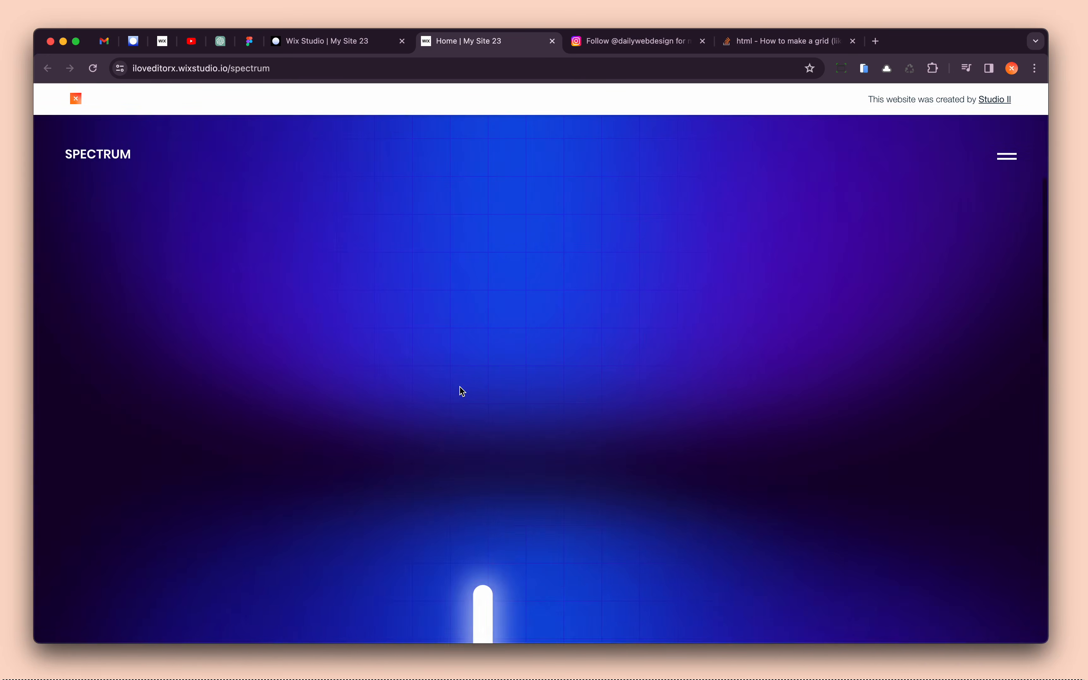
{"action": "scroll", "coordinate": [461, 386], "scroll_direction": "down", "scroll_amount": 8}
{"action": "scroll", "coordinate": [460, 386], "scroll_direction": "up", "scroll_amount": 9}
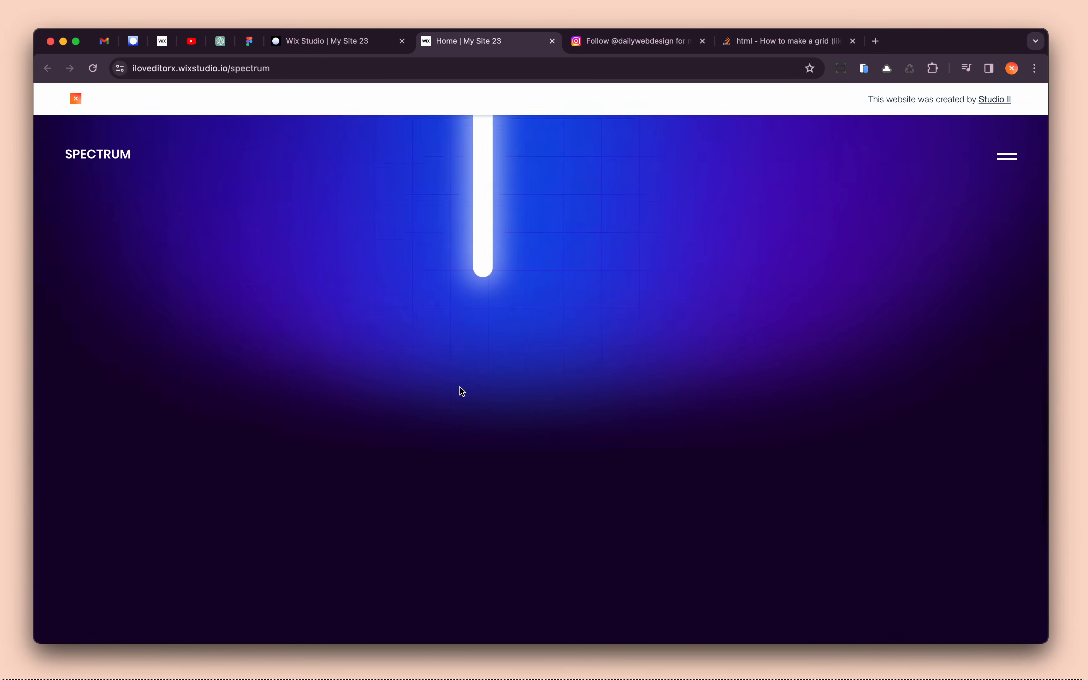
{"action": "scroll", "coordinate": [436, 300], "scroll_direction": "up", "scroll_amount": 3}
{"action": "scroll", "coordinate": [453, 338], "scroll_direction": "up", "scroll_amount": 4}
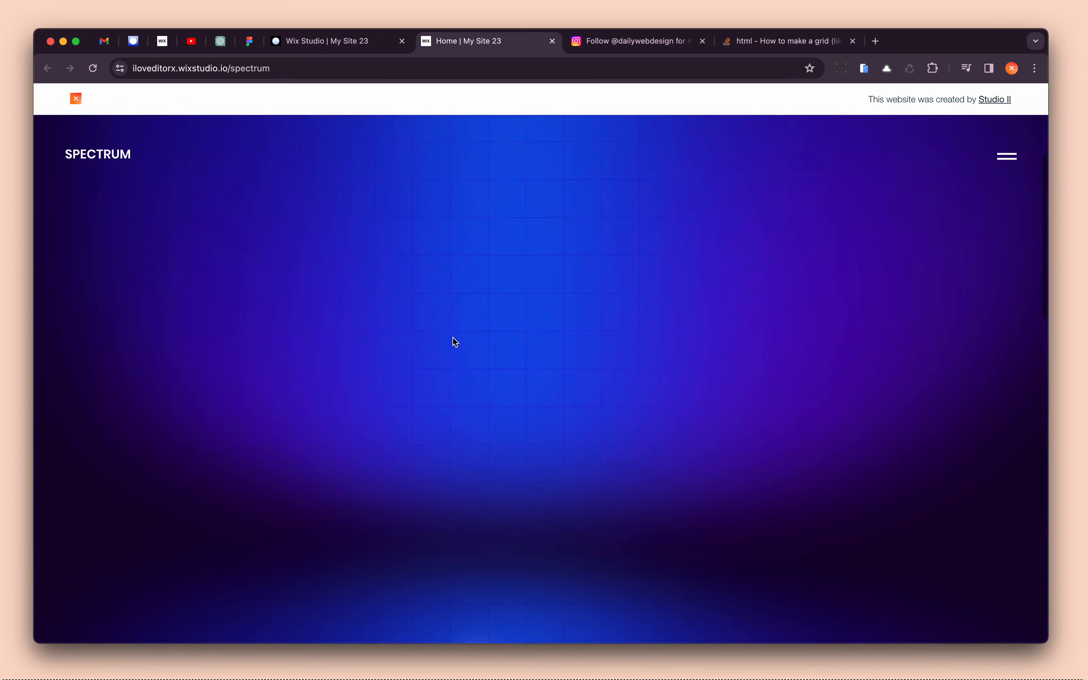
{"action": "scroll", "coordinate": [519, 305], "scroll_direction": "down", "scroll_amount": 5}
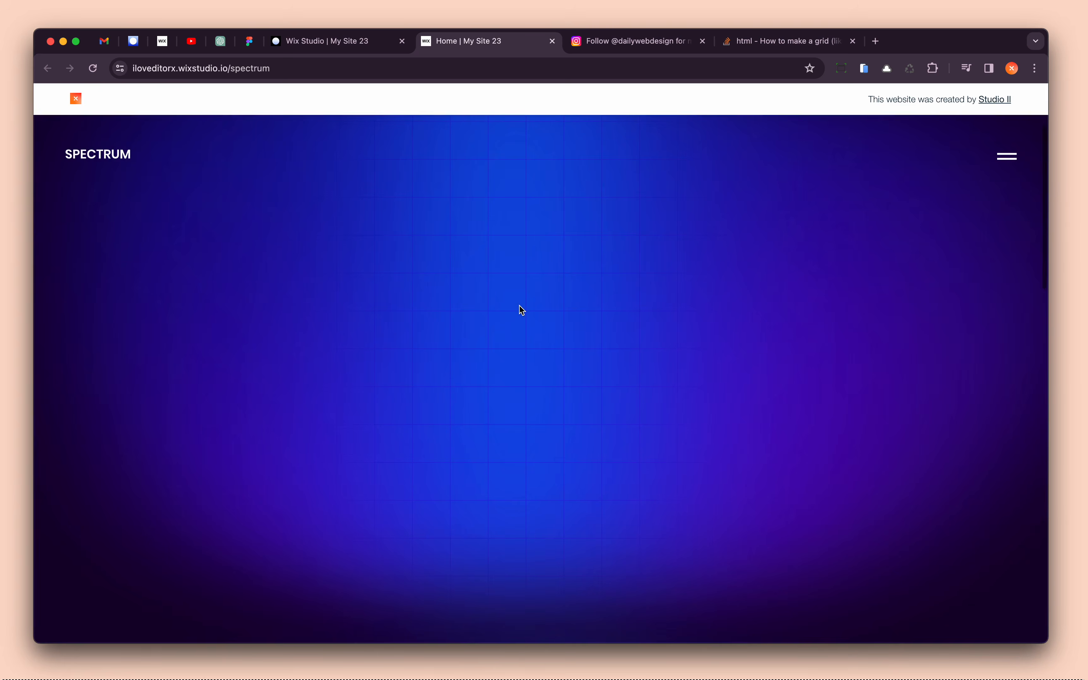
{"action": "scroll", "coordinate": [519, 305], "scroll_direction": "down", "scroll_amount": 5}
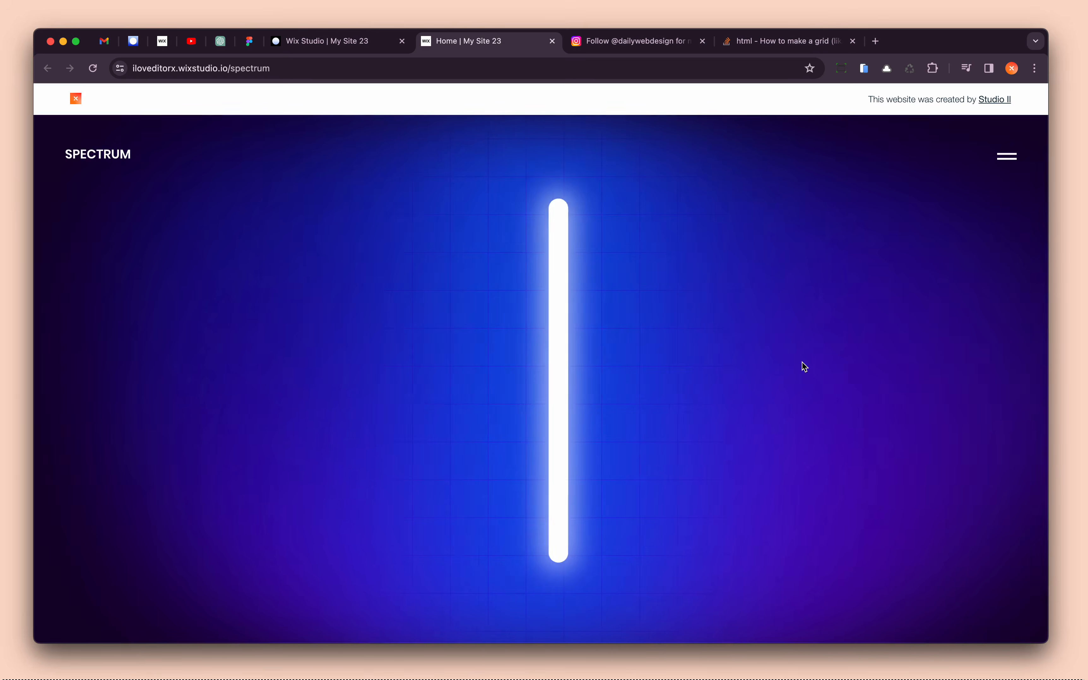
{"action": "scroll", "coordinate": [552, 328], "scroll_direction": "up", "scroll_amount": 5}
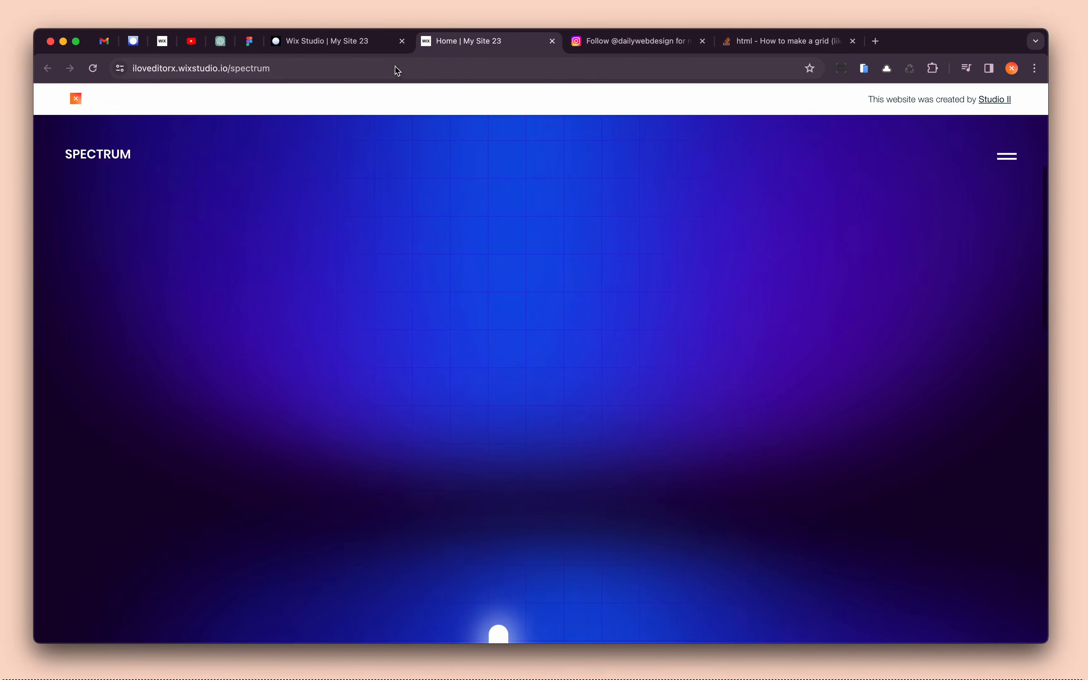
- Return to the Wix Studio editor, examine the original Hero's Light Body Wrapper (Track) container, and bring the New hero back into view
{"action": "left_click", "coordinate": [395, 41]}
{"action": "left_click", "coordinate": [419, 170]}
{"action": "left_click", "coordinate": [297, 128]}
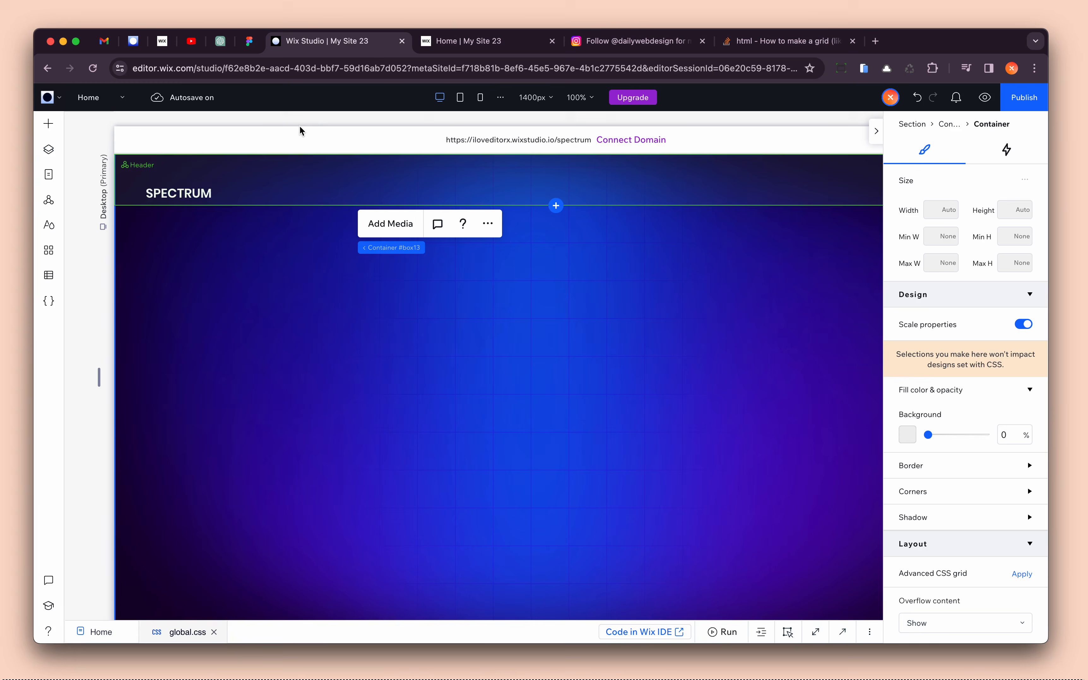
{"action": "left_click", "coordinate": [48, 150]}
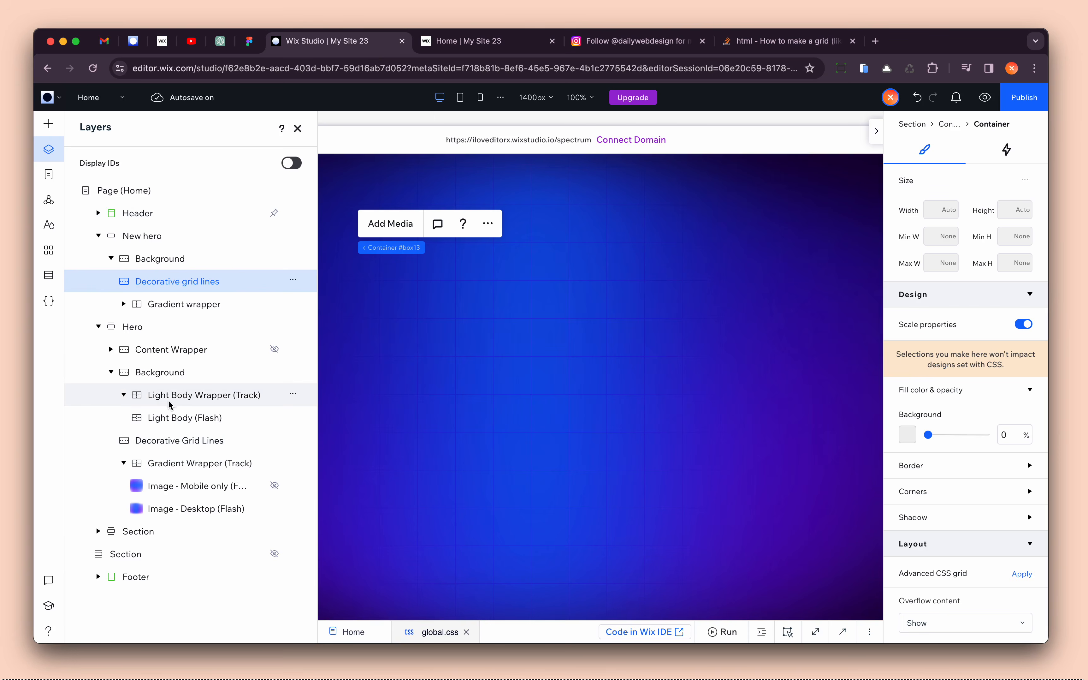
{"action": "left_click", "coordinate": [134, 398]}
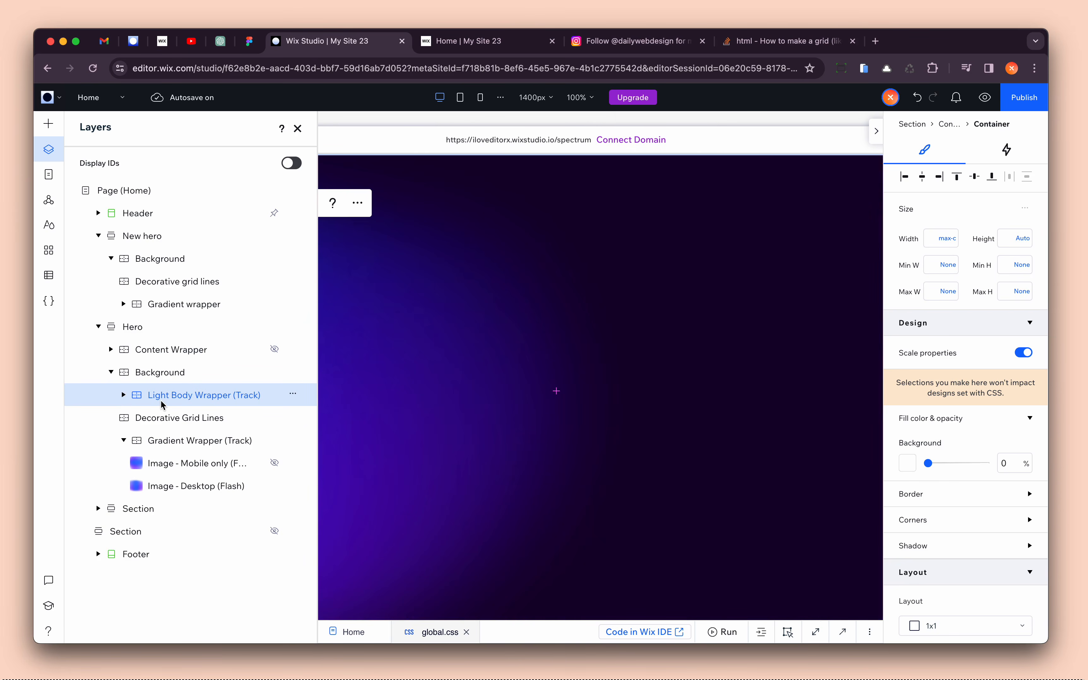
{"action": "left_click", "coordinate": [297, 128]}
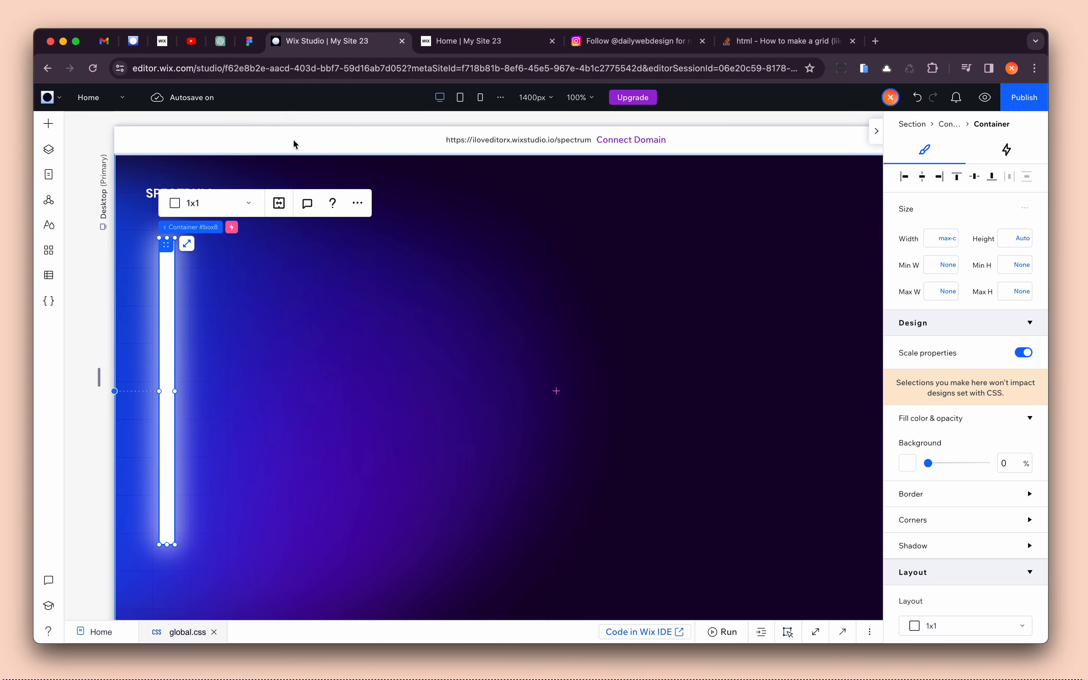
{"action": "scroll", "coordinate": [219, 306], "scroll_direction": "up", "scroll_amount": 10}
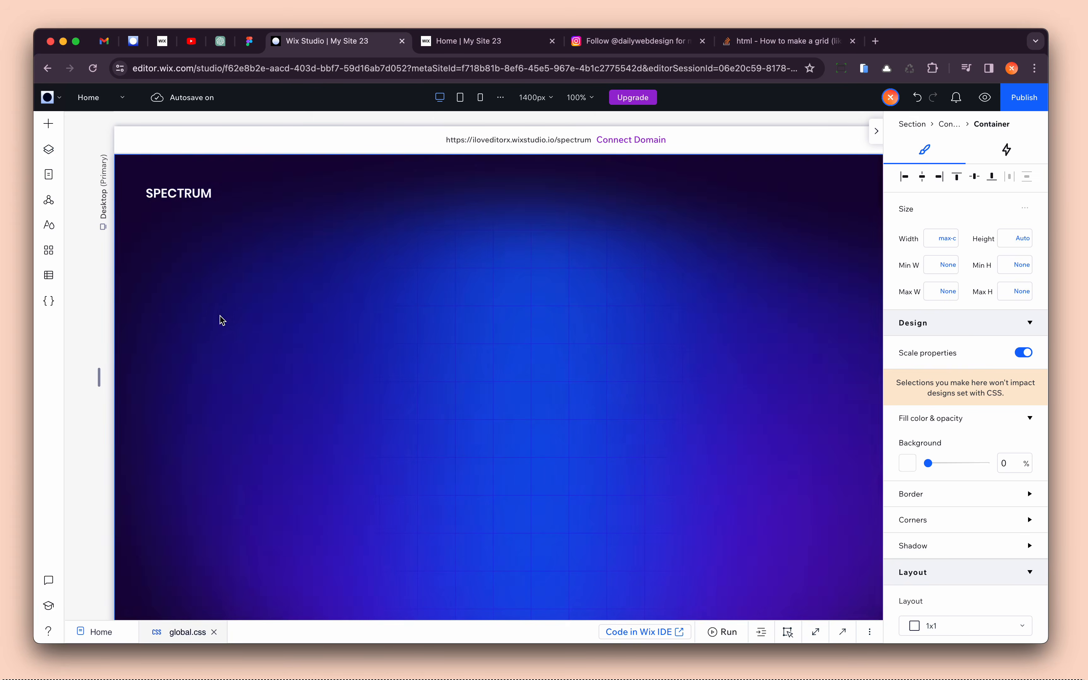
- Add a new container inside the New hero section's Background container
{"action": "left_click", "coordinate": [220, 320]}
{"action": "left_click", "coordinate": [49, 149]}
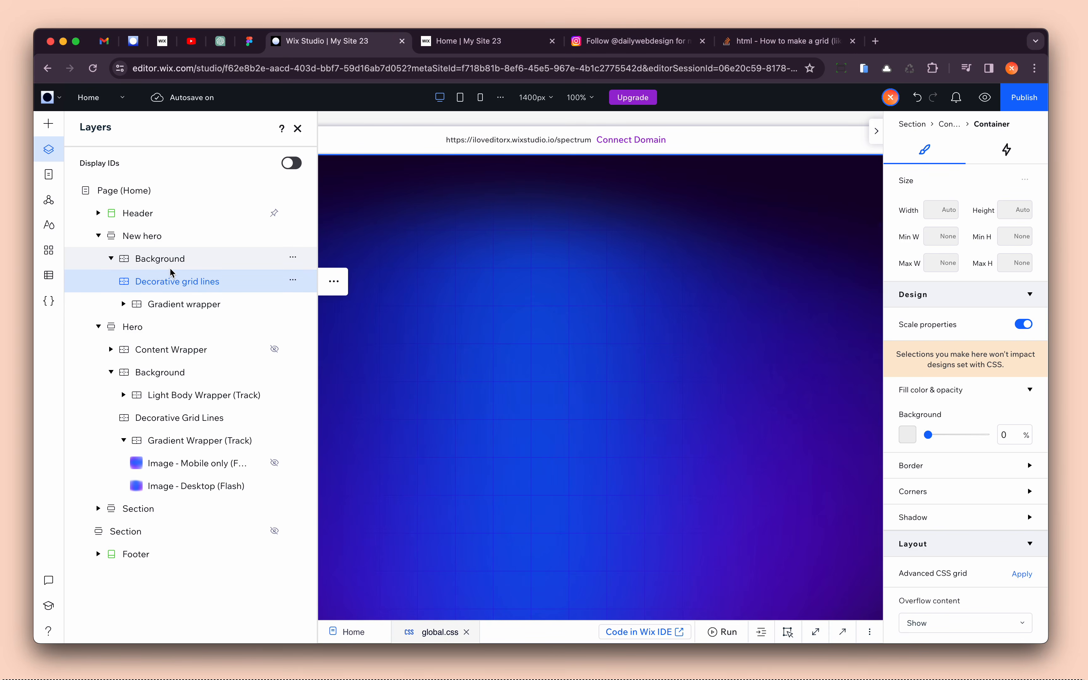
{"action": "left_click", "coordinate": [297, 128]}
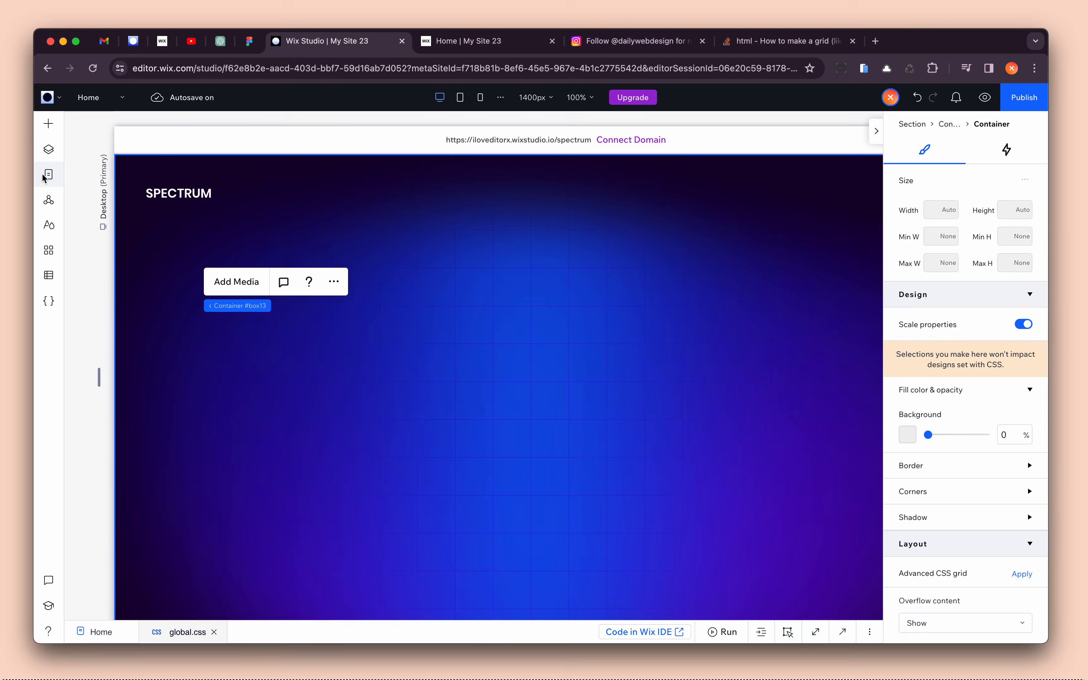
{"action": "left_click", "coordinate": [48, 149]}
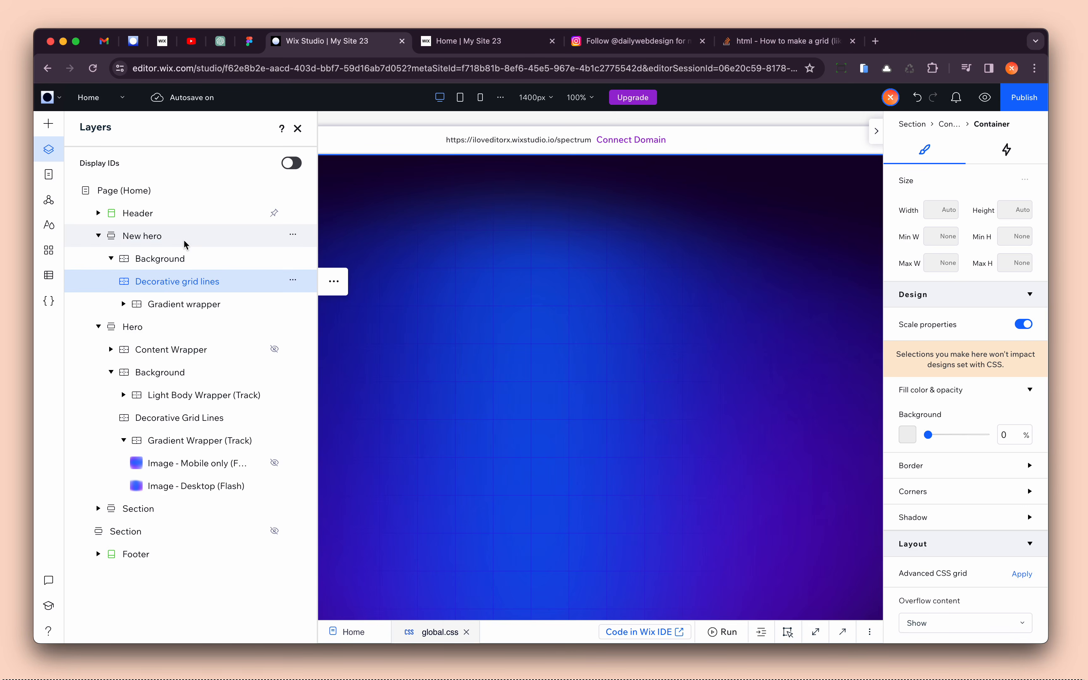
{"action": "left_click", "coordinate": [190, 254]}
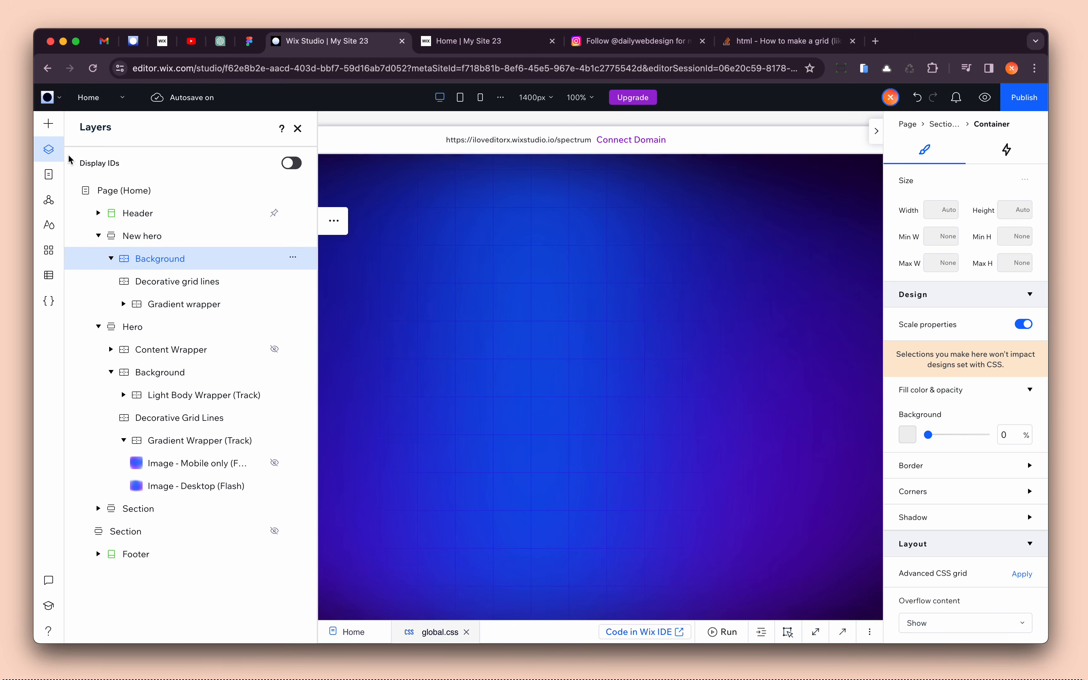
{"action": "left_click", "coordinate": [293, 257]}
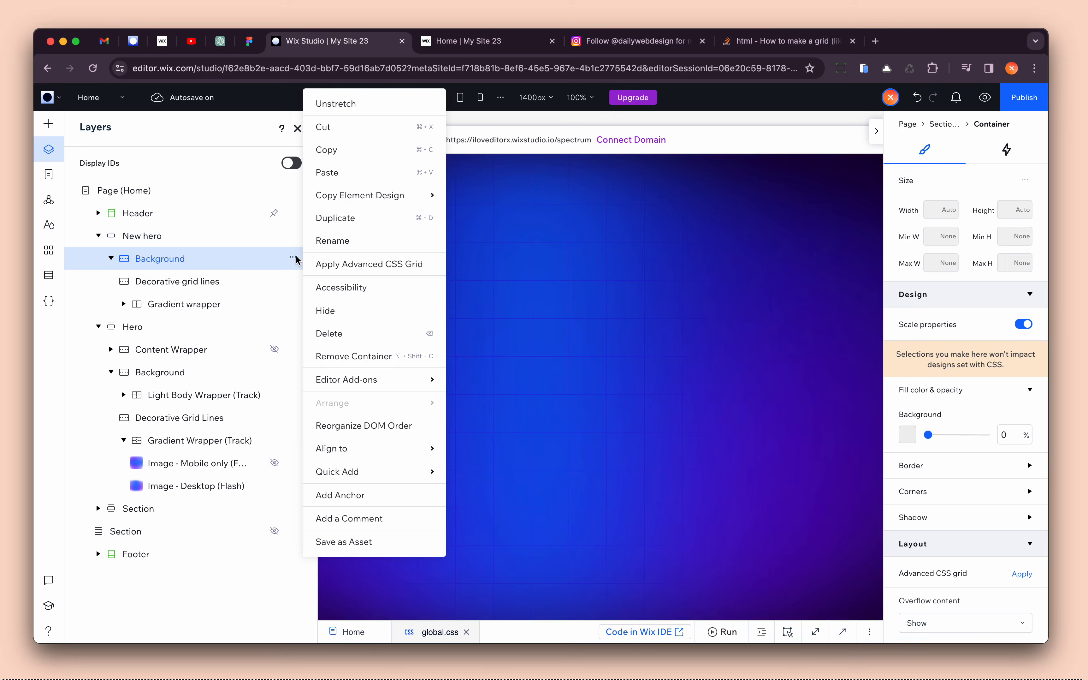
{"action": "mouse_move", "coordinate": [405, 471]}
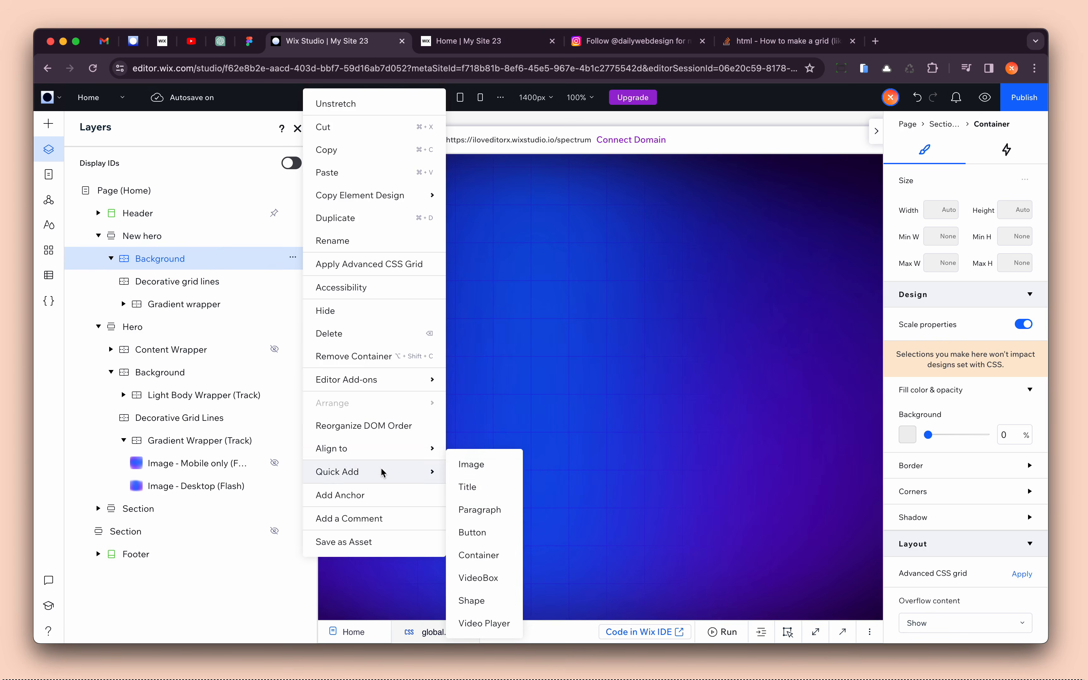
{"action": "left_click", "coordinate": [488, 556]}
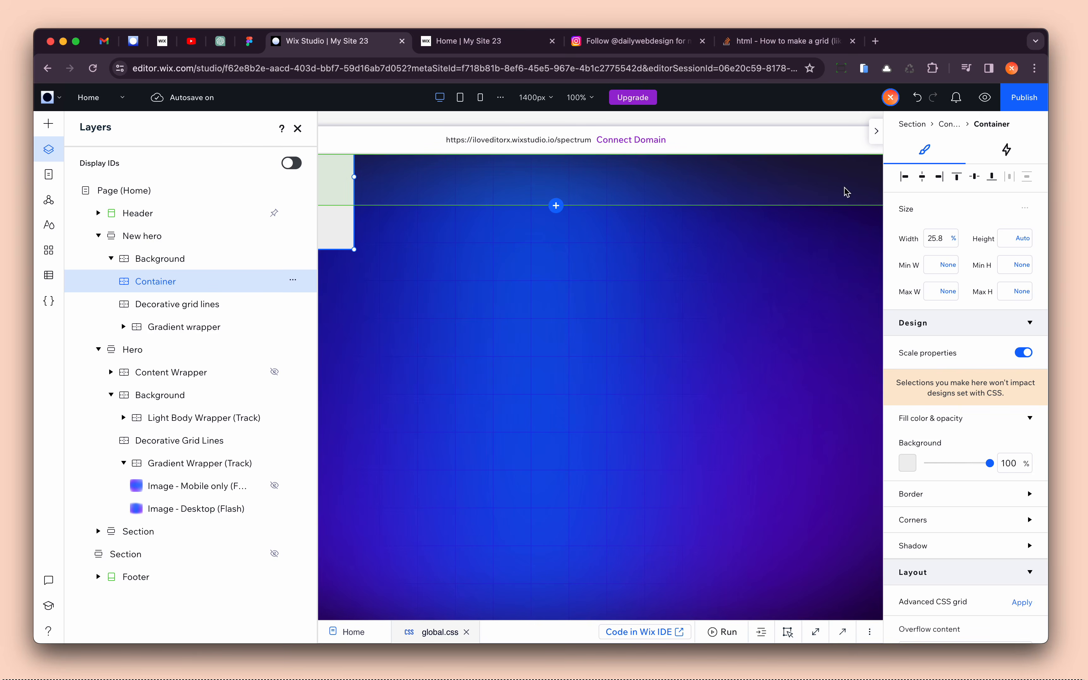
{"action": "left_click", "coordinate": [298, 128]}
- Set the new container's width to 1.9 vw, matching the original Hero's light body
{"action": "scroll", "coordinate": [338, 362], "scroll_direction": "down", "scroll_amount": 10}
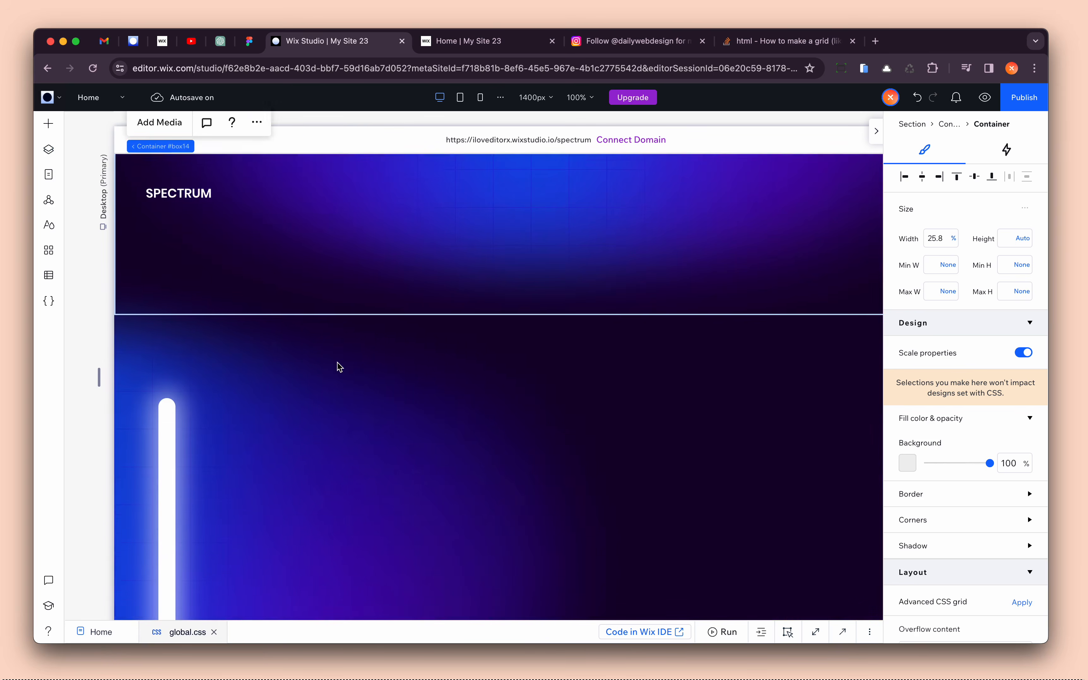
{"action": "scroll", "coordinate": [337, 362], "scroll_direction": "down", "scroll_amount": 3}
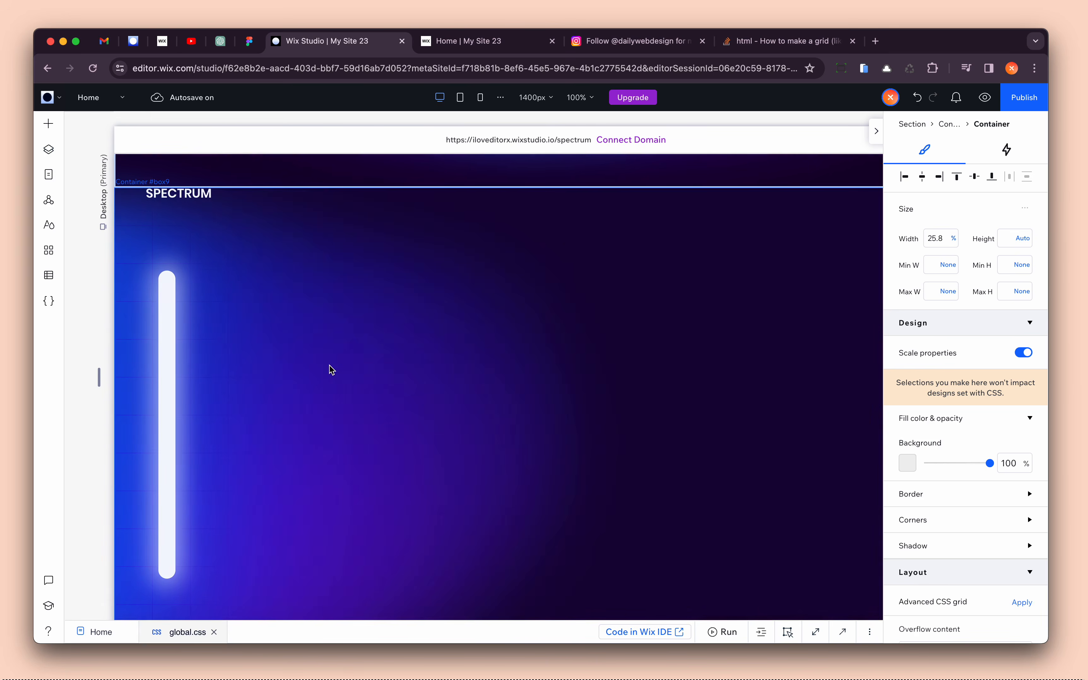
{"action": "left_click", "coordinate": [171, 375]}
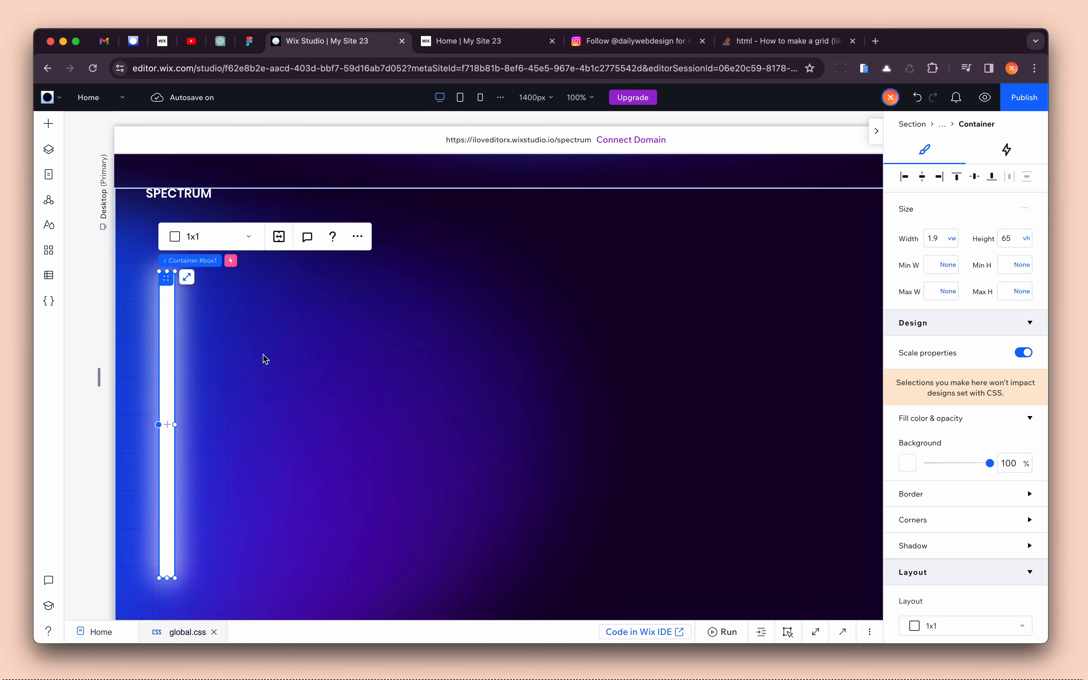
{"action": "left_click", "coordinate": [942, 243]}
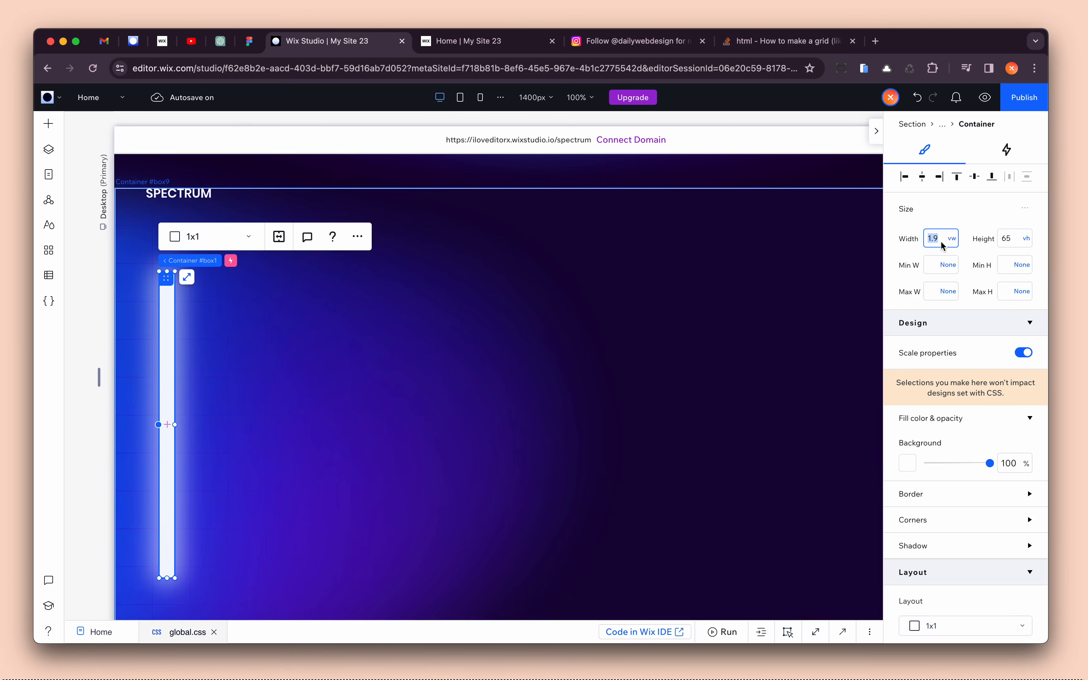
{"action": "left_click", "coordinate": [1014, 248]}
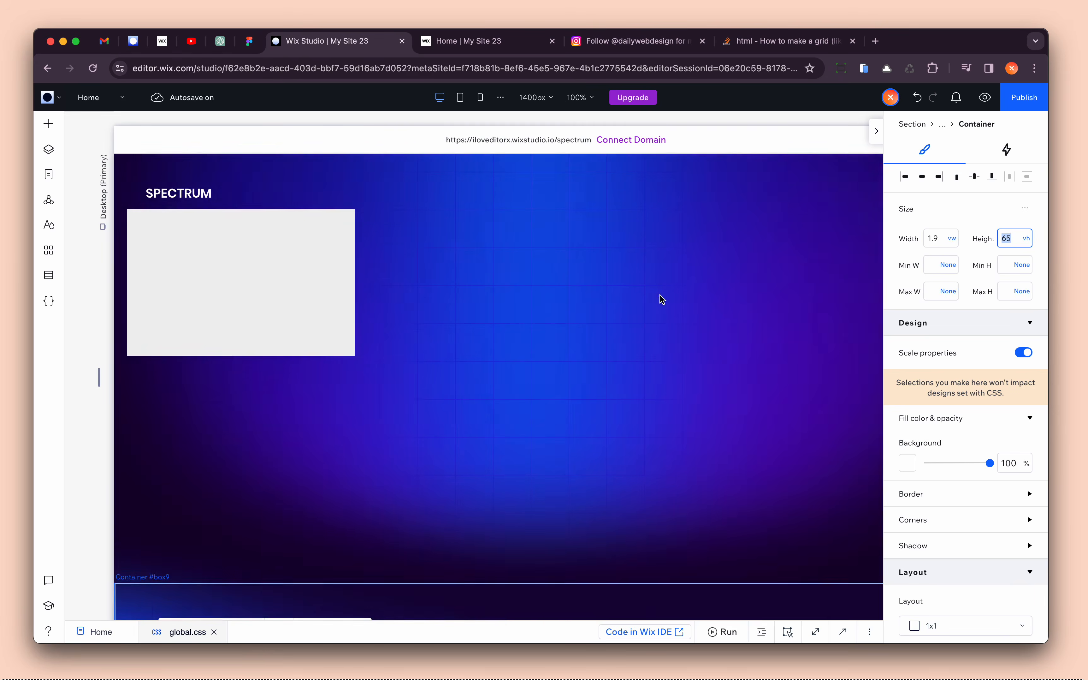
{"action": "left_click", "coordinate": [314, 269]}
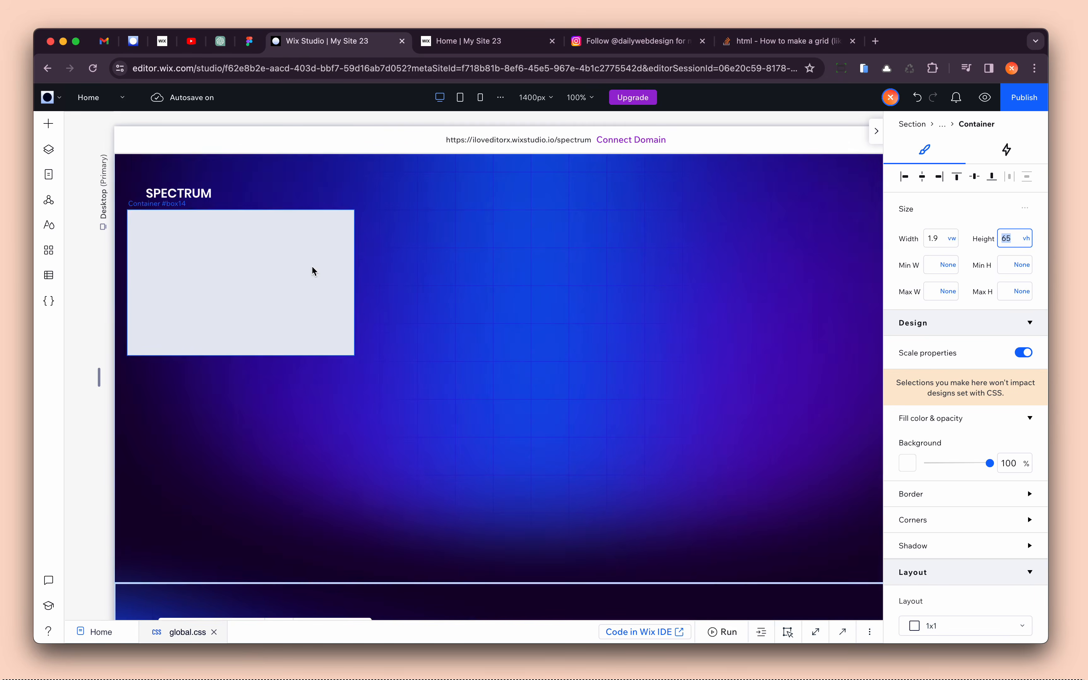
{"action": "left_click", "coordinate": [944, 244]}
{"action": "type", "text": "1"}
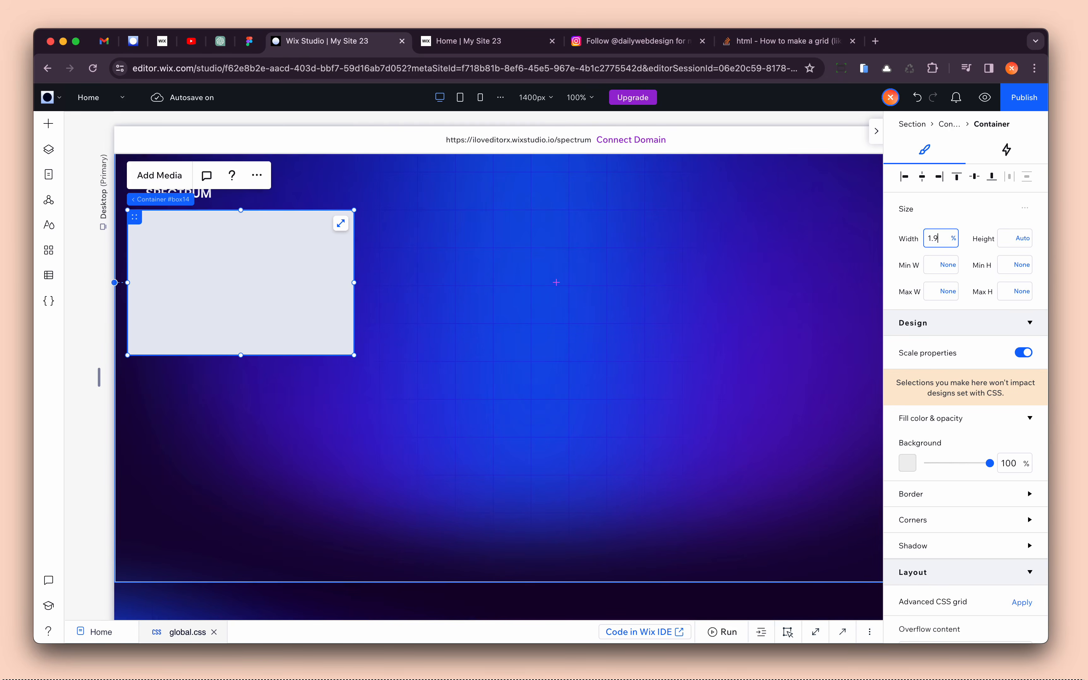
{"action": "type", "text": ".9 vw"}
{"action": "key", "text": "Return"}
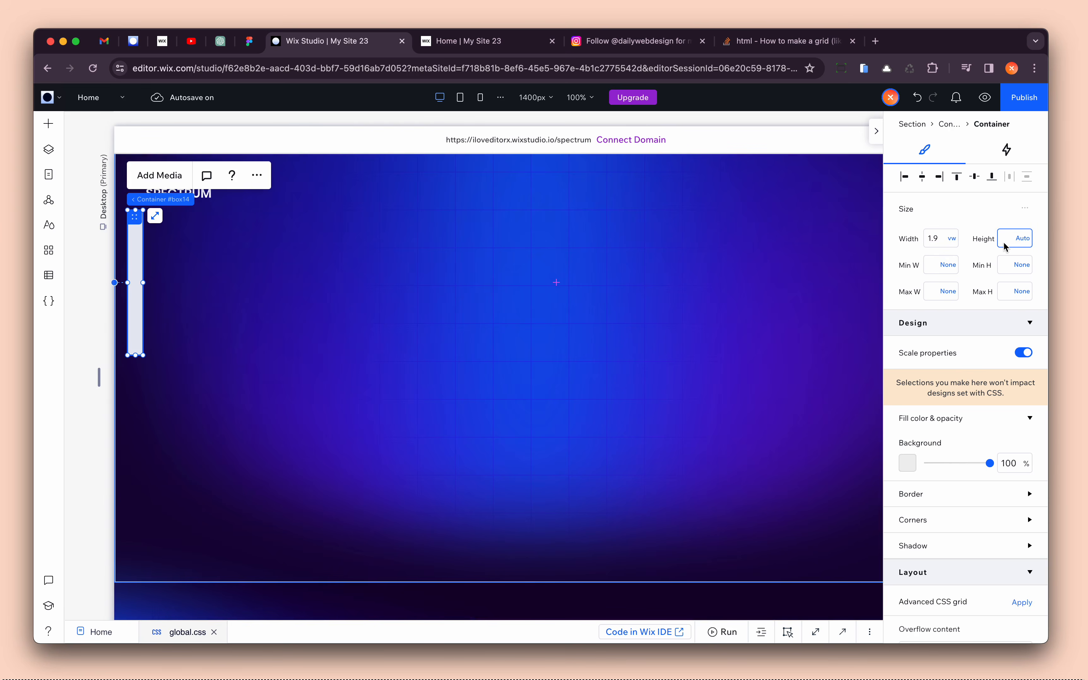
- Set the new container's height to 65 vh, matching the original Hero's light body
{"action": "left_click", "coordinate": [1004, 243]}
{"action": "type", "text": "65 vh"}
{"action": "key", "text": "Return"}
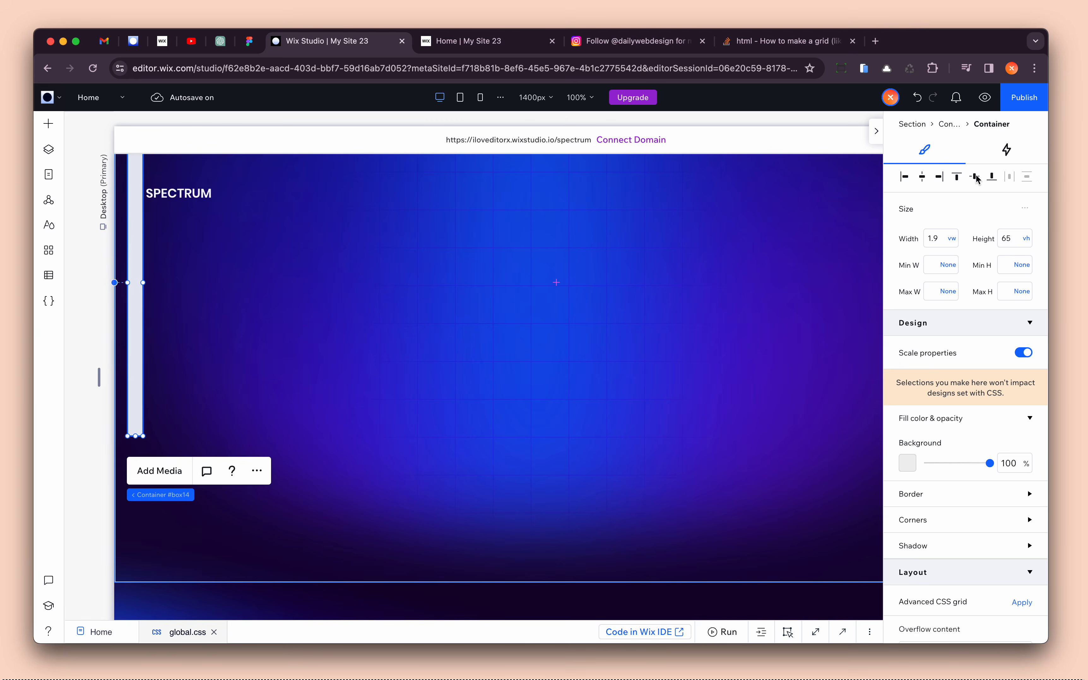
{"action": "left_click", "coordinate": [742, 295]}
{"action": "left_click", "coordinate": [139, 267]}
{"action": "scroll", "coordinate": [311, 267], "scroll_direction": "up", "scroll_amount": 3}
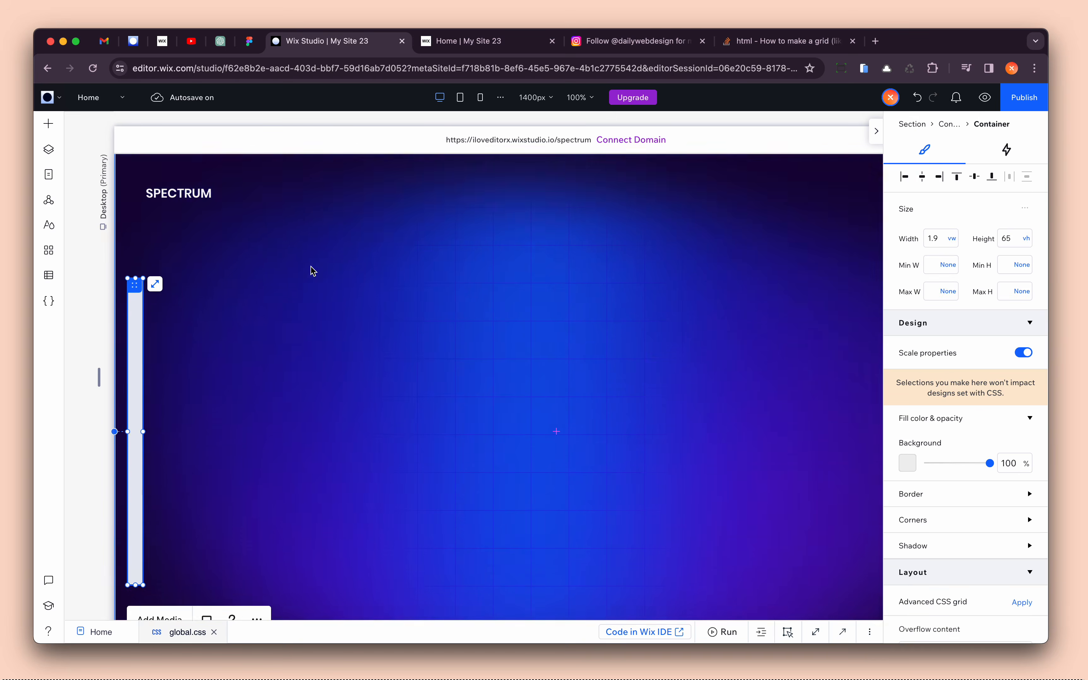
- Set the new container's left margin to 5%, matching the original Hero's light body wrapper
{"action": "scroll", "coordinate": [396, 335], "scroll_direction": "down", "scroll_amount": 5}
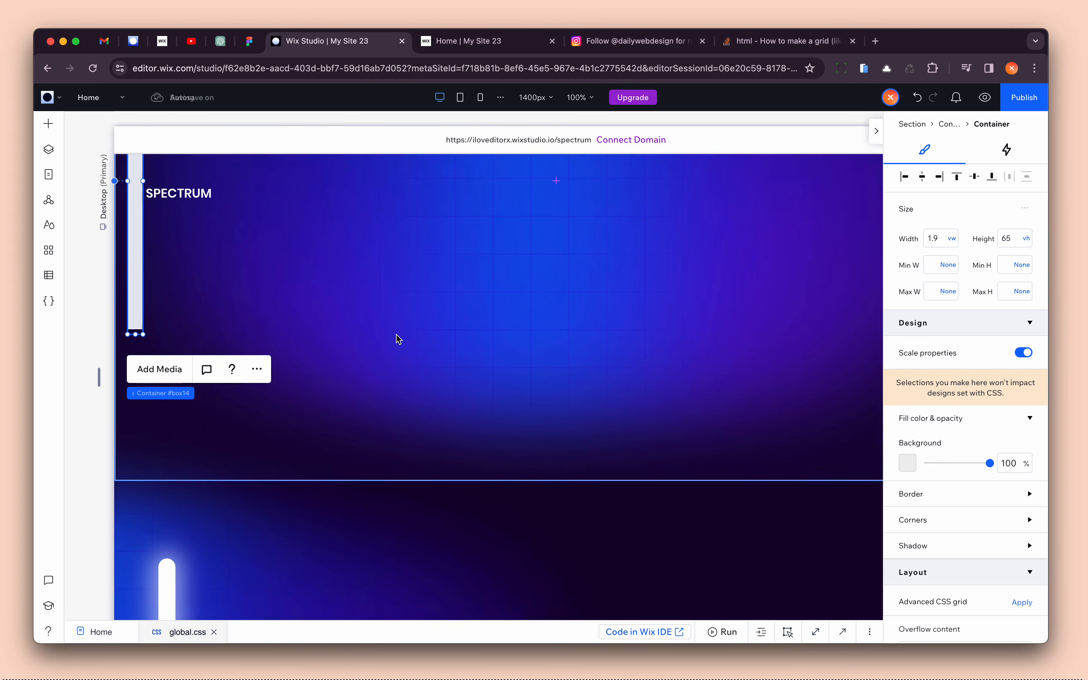
{"action": "scroll", "coordinate": [396, 336], "scroll_direction": "down", "scroll_amount": 4}
{"action": "left_click", "coordinate": [173, 451]}
{"action": "mouse_move", "coordinate": [216, 379]}
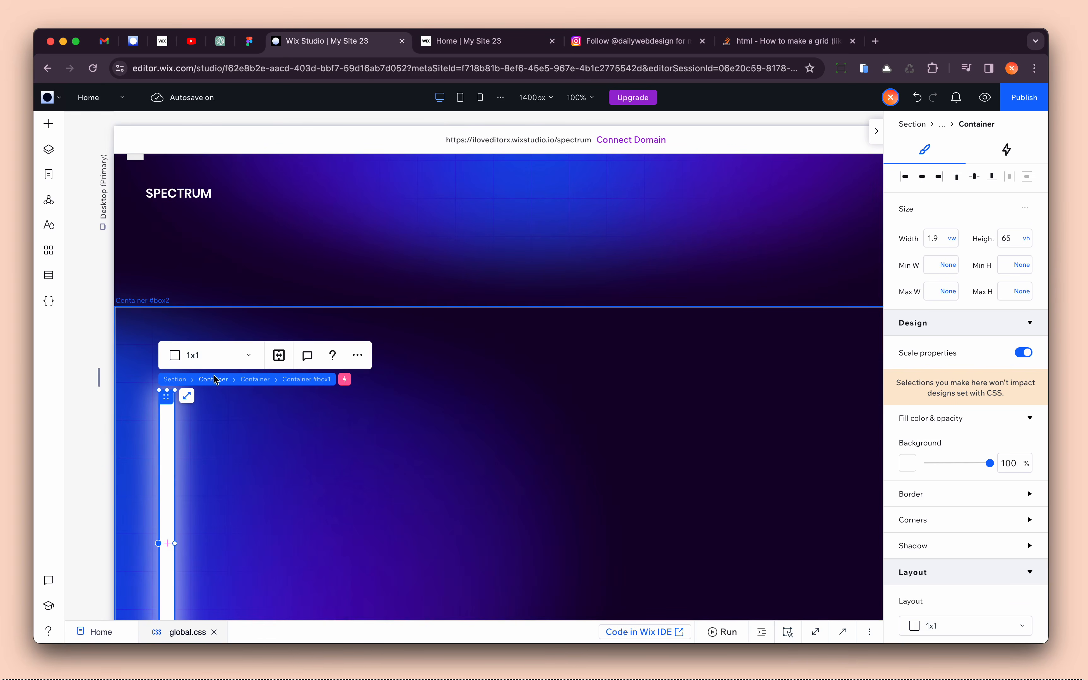
{"action": "left_click", "coordinate": [252, 380]}
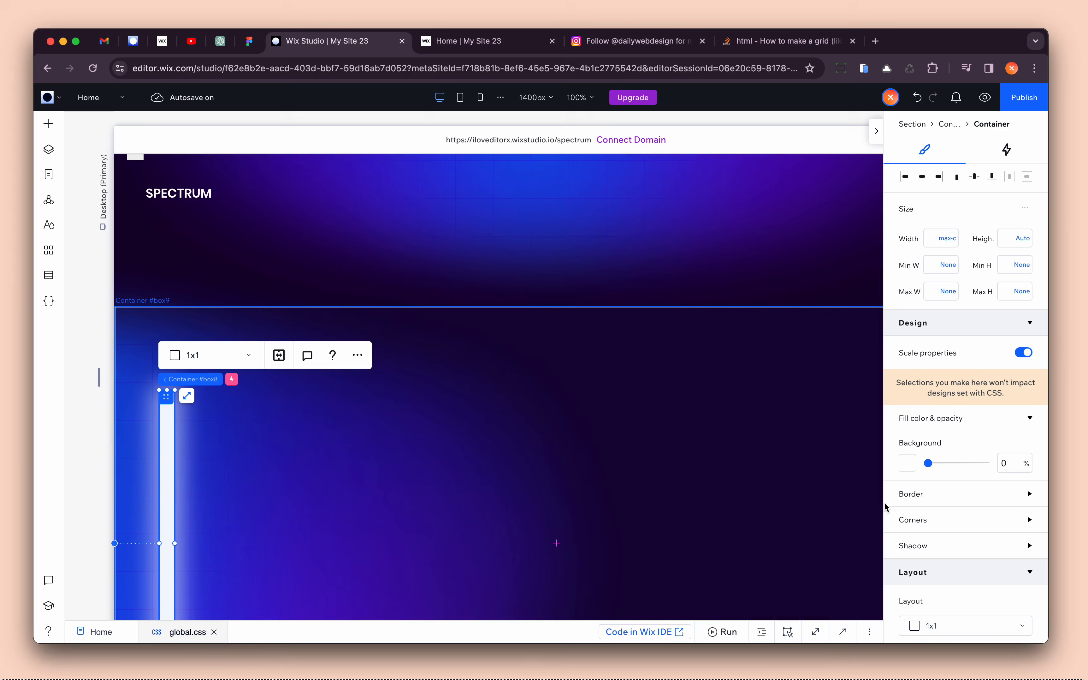
{"action": "scroll", "coordinate": [925, 506], "scroll_direction": "down", "scroll_amount": 10}
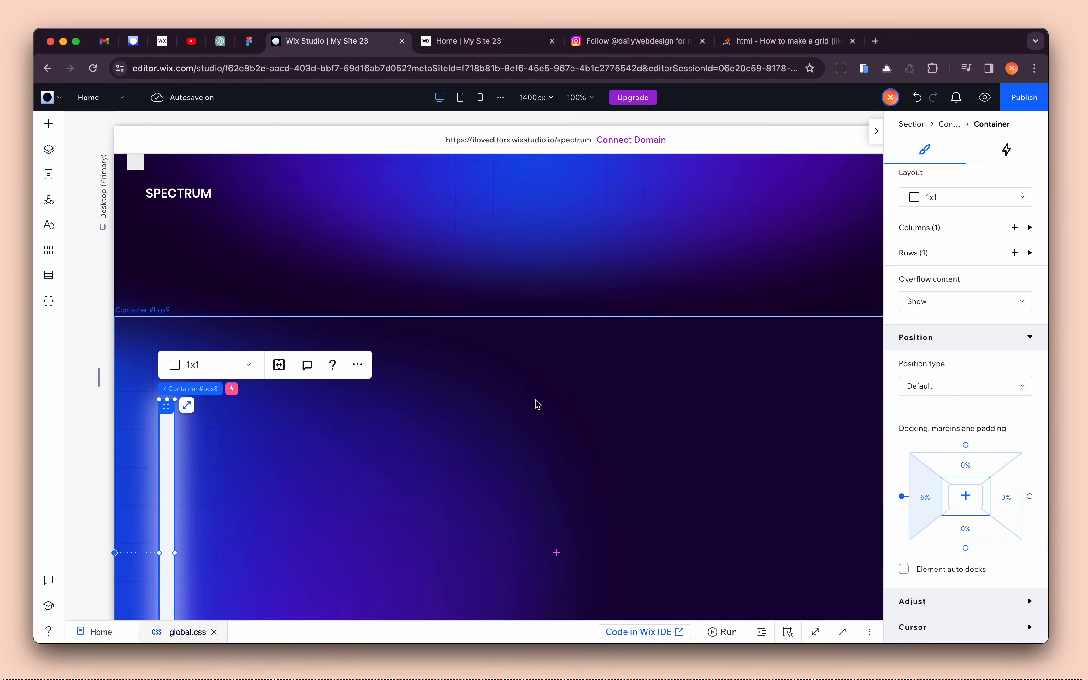
{"action": "scroll", "coordinate": [535, 399], "scroll_direction": "up", "scroll_amount": 9}
{"action": "left_click", "coordinate": [138, 335]}
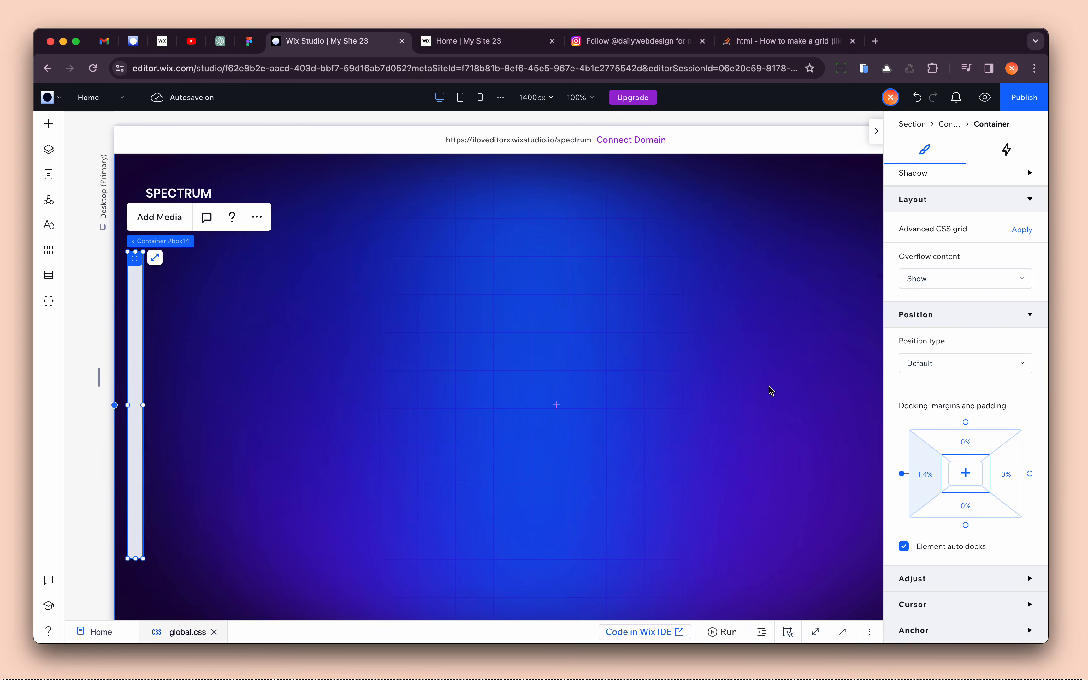
{"action": "left_click", "coordinate": [925, 476]}
{"action": "type", "text": "5"}
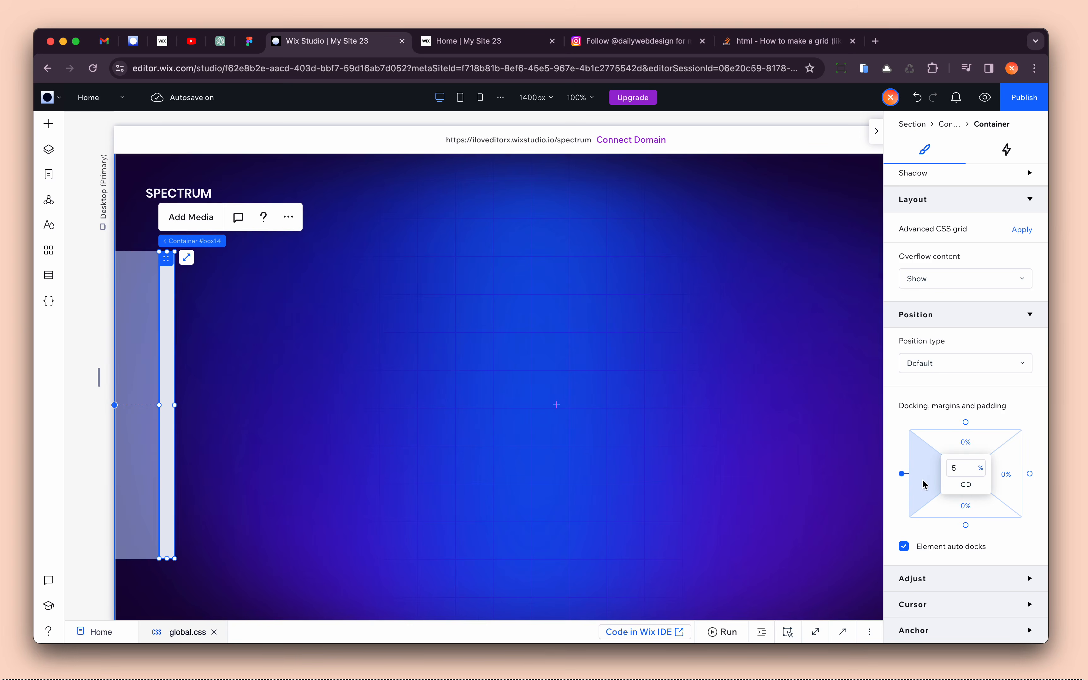
{"action": "left_click", "coordinate": [467, 374]}
{"action": "left_click", "coordinate": [173, 318]}
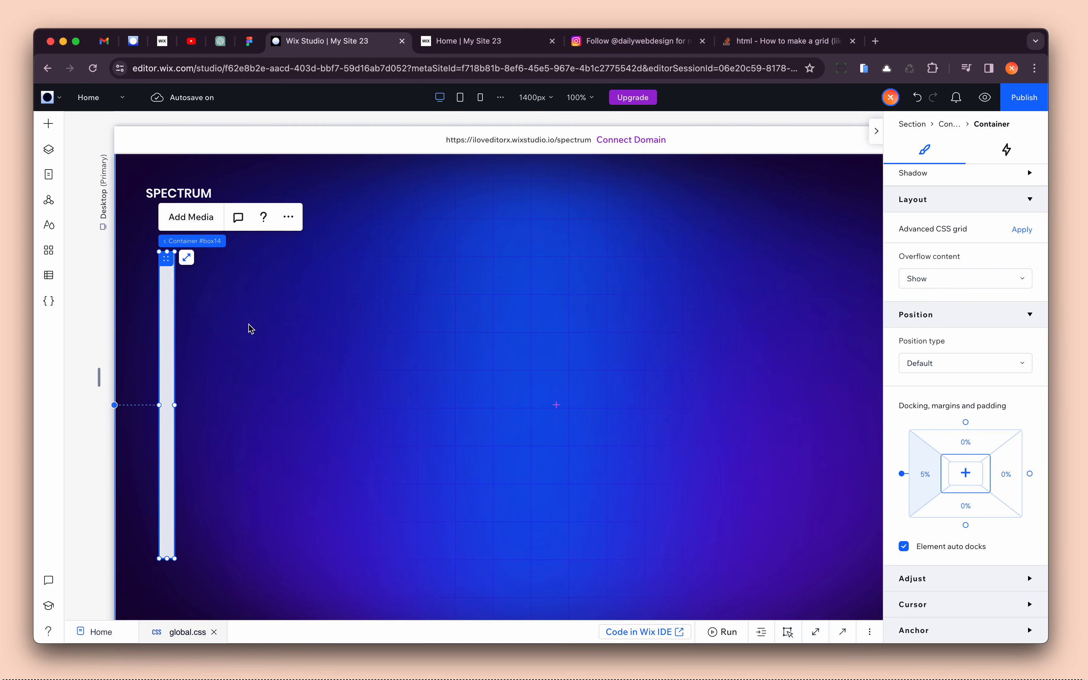
- Collapse the original Hero's Gradient Wrapper (Track) layers and examine what is nested inside Light Body Wrapper (Track)
{"action": "scroll", "coordinate": [979, 405], "scroll_direction": "up", "scroll_amount": 5}
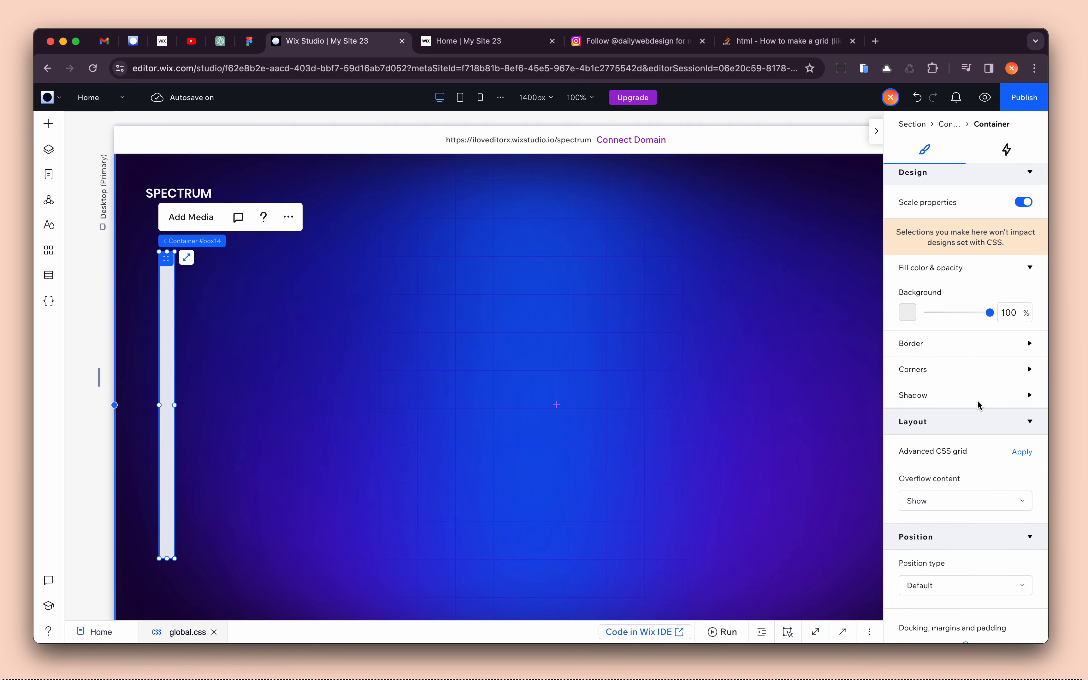
{"action": "scroll", "coordinate": [506, 389], "scroll_direction": "down", "scroll_amount": 3}
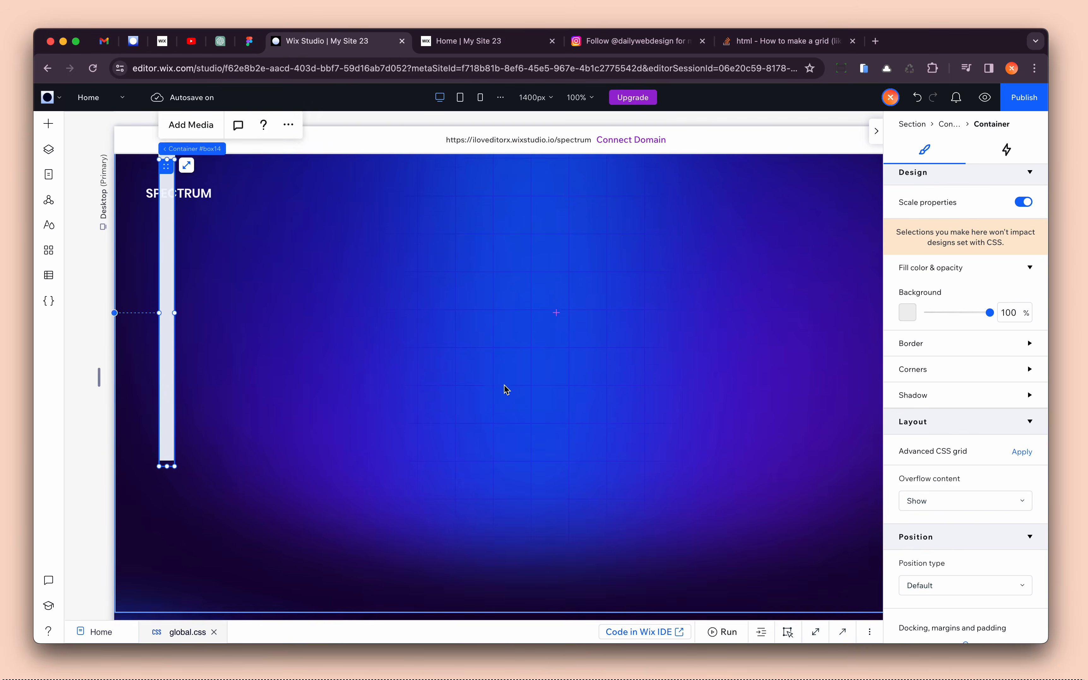
{"action": "scroll", "coordinate": [506, 389], "scroll_direction": "up", "scroll_amount": 2}
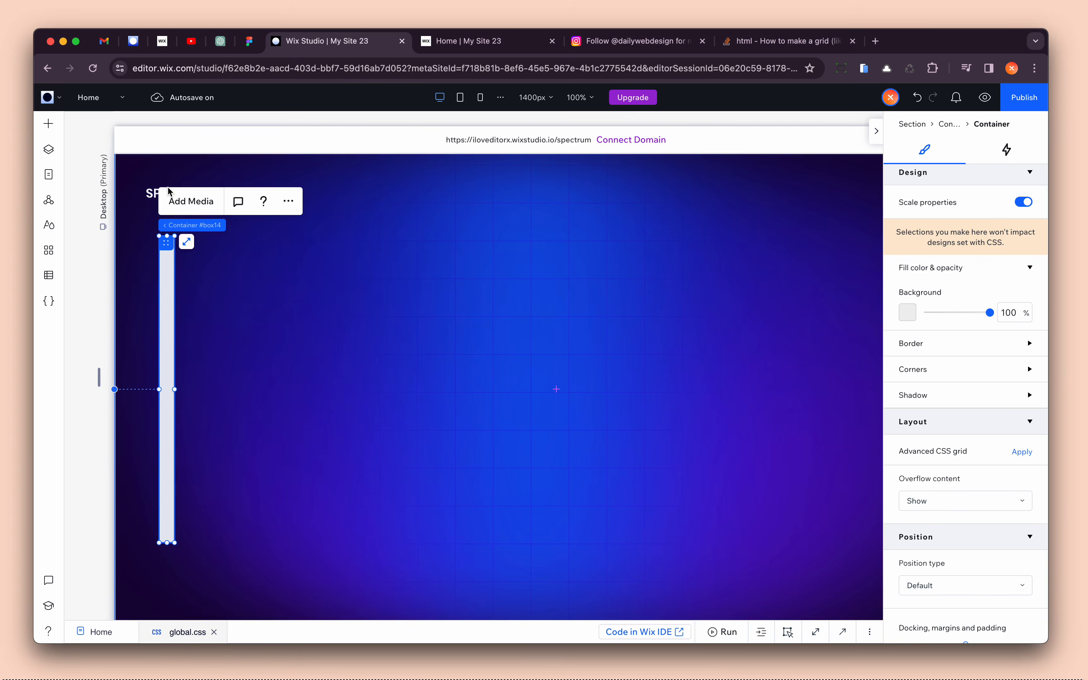
{"action": "left_click", "coordinate": [49, 149]}
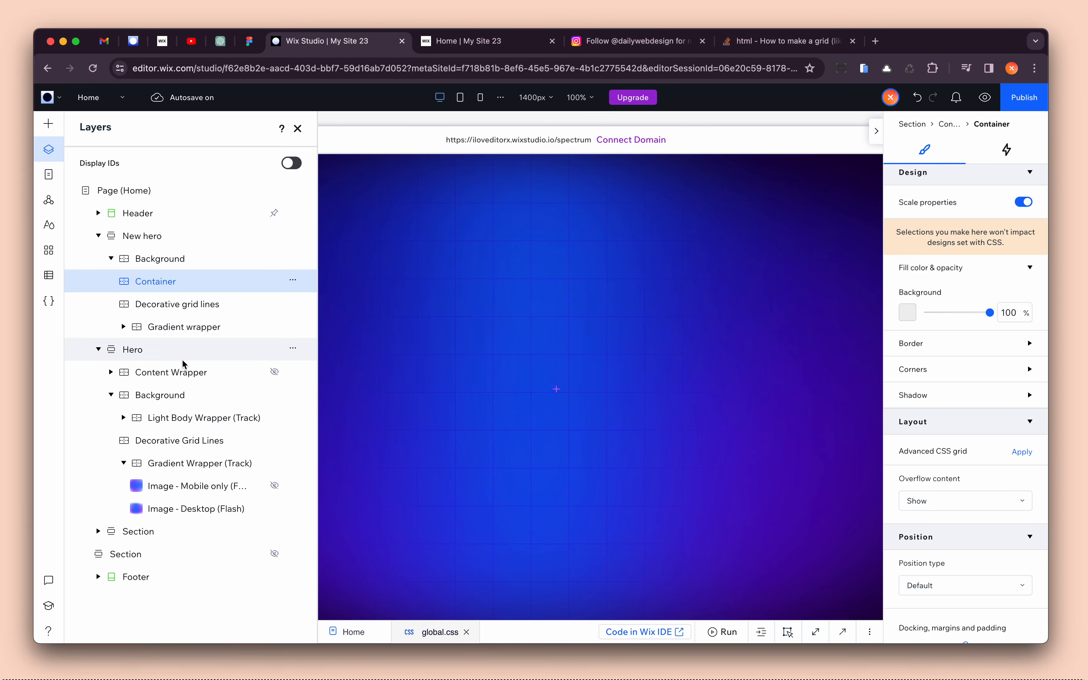
{"action": "left_click", "coordinate": [123, 463]}
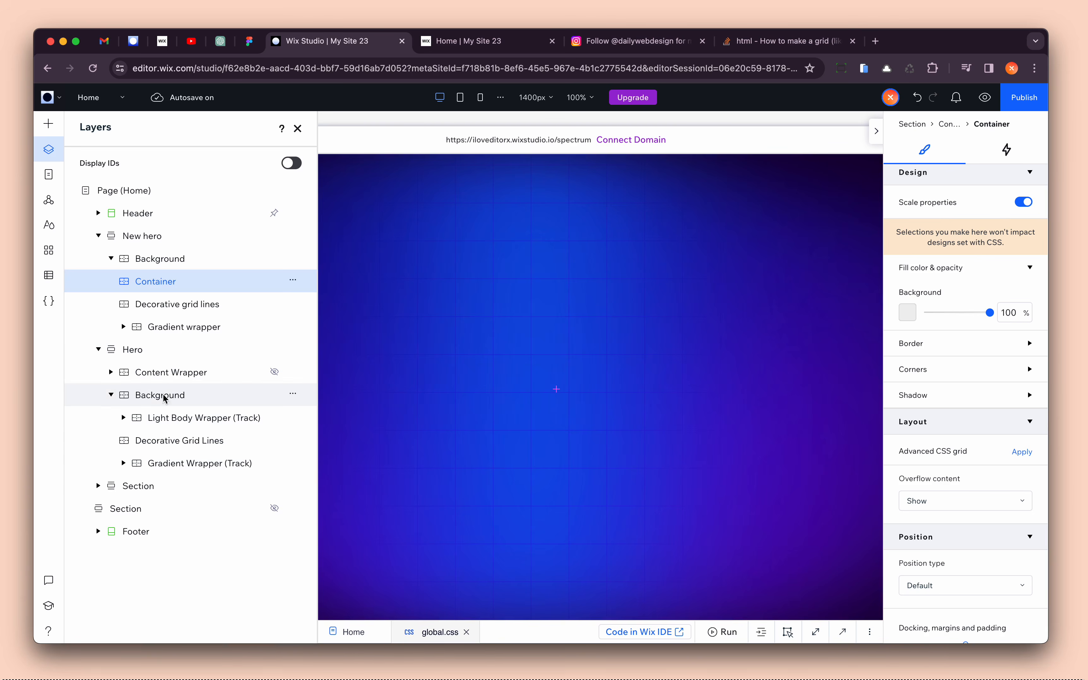
{"action": "left_click", "coordinate": [165, 426]}
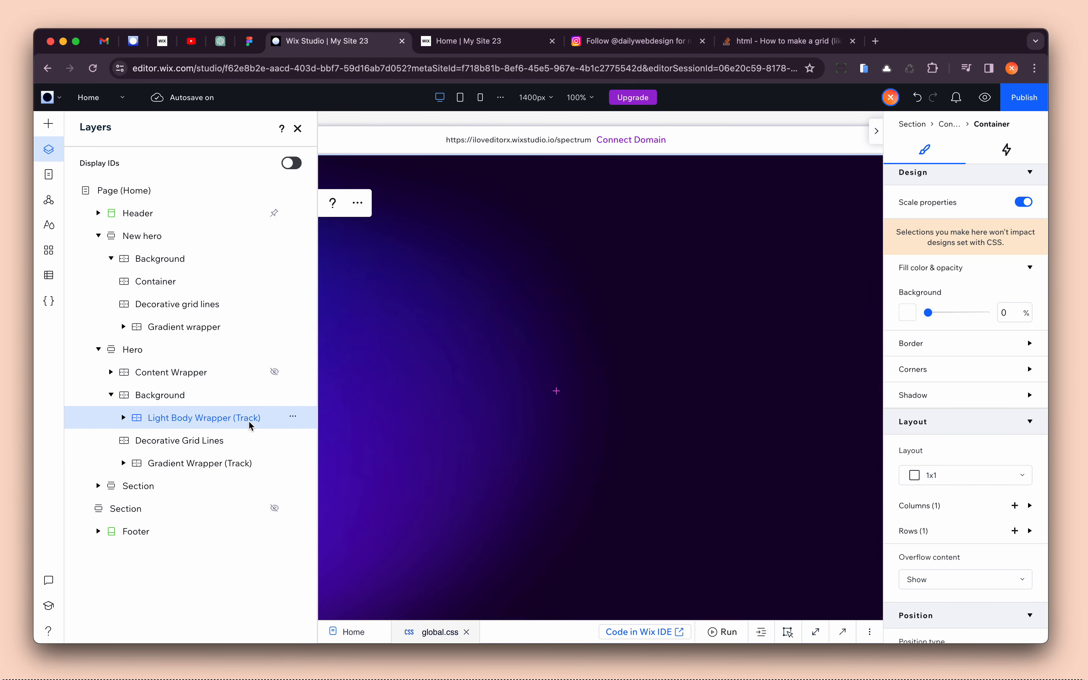
{"action": "left_click", "coordinate": [124, 418]}
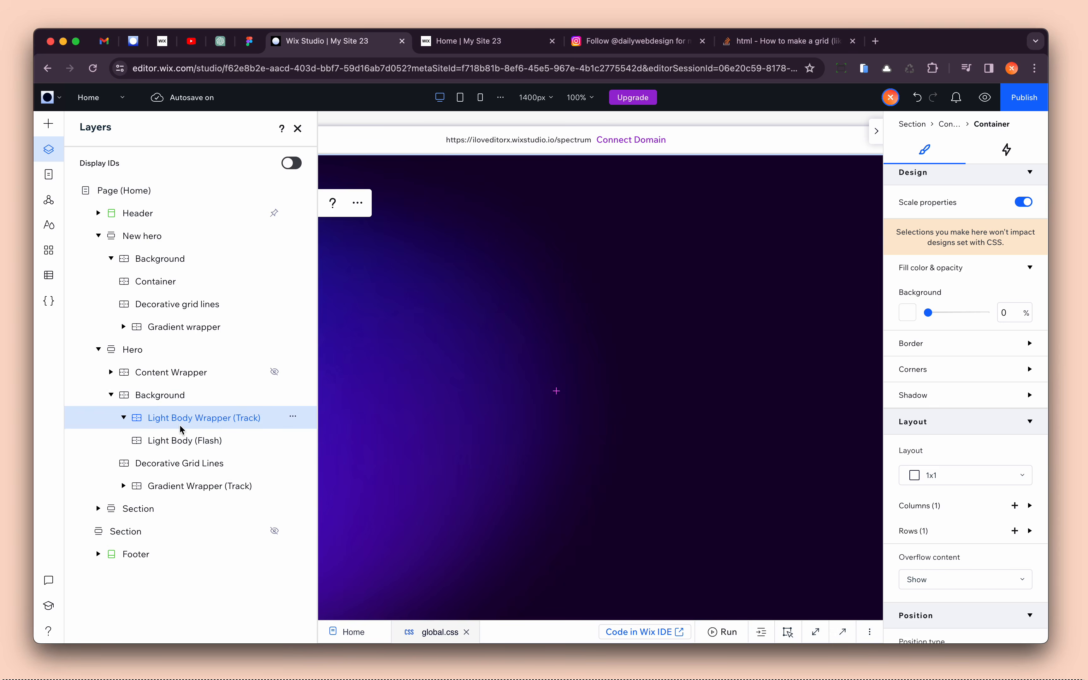
- Rename the new bar-shaped container in the New hero's Background as "Light body wrapper"
{"action": "left_click", "coordinate": [297, 128]}
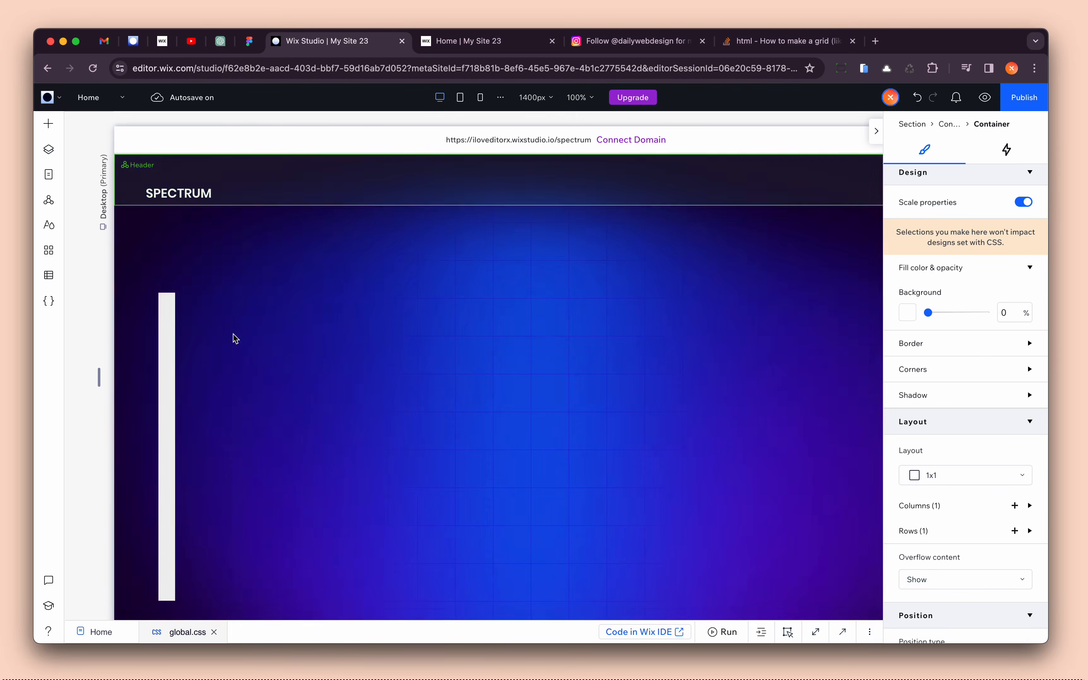
{"action": "left_click", "coordinate": [165, 336]}
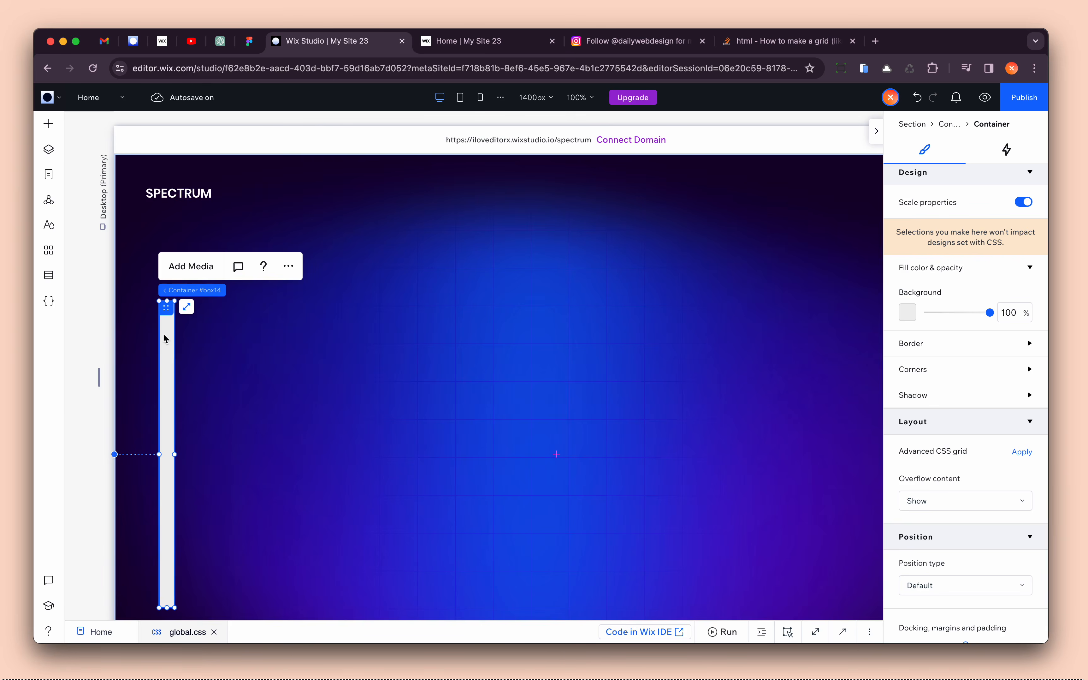
{"action": "left_click", "coordinate": [50, 153]}
{"action": "double_click", "coordinate": [150, 280]}
{"action": "type", "text": "Light body"}
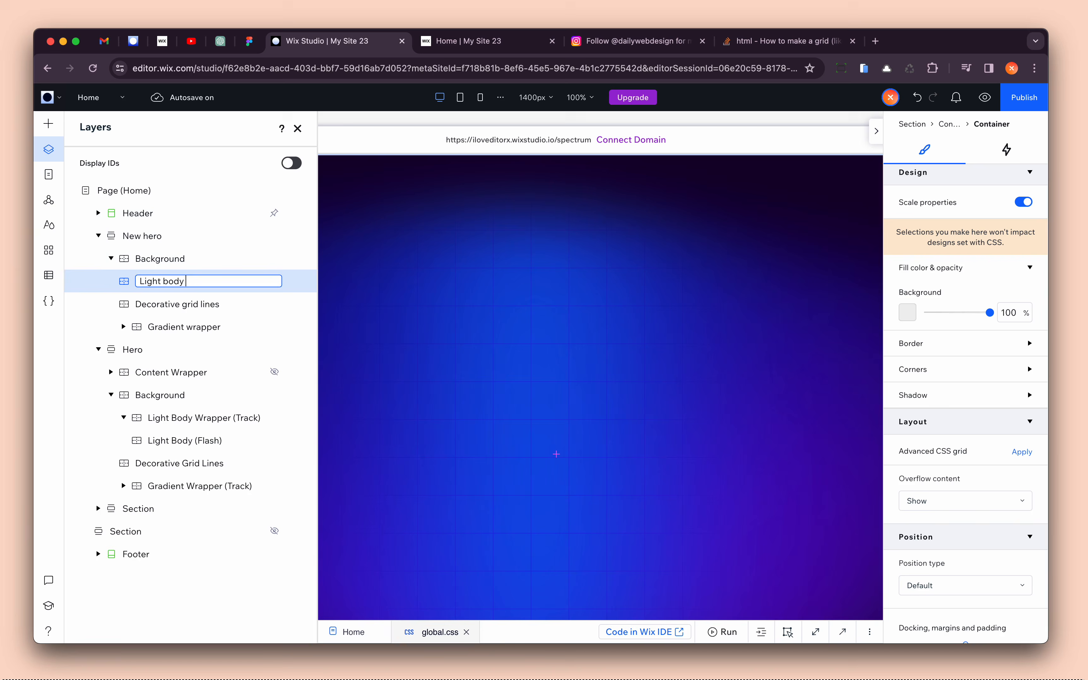
{"action": "type", "text": " wrapper"}
{"action": "key", "text": "Return"}
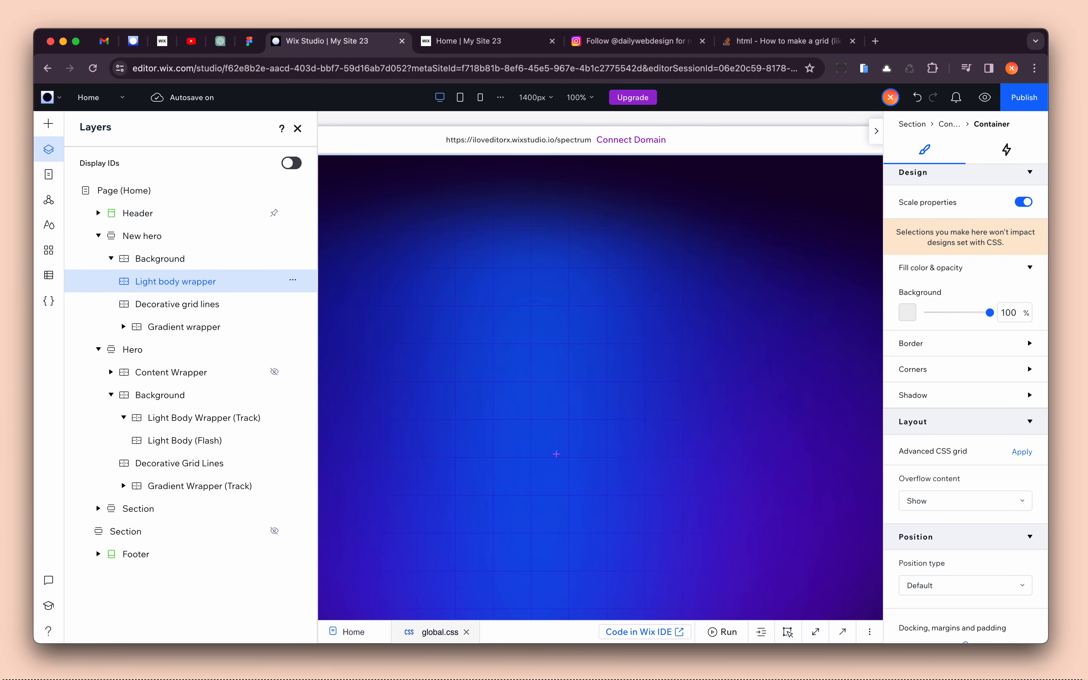
- Set the background opacity of the New hero's Light body wrapper to 0%
{"action": "left_click", "coordinate": [297, 128]}
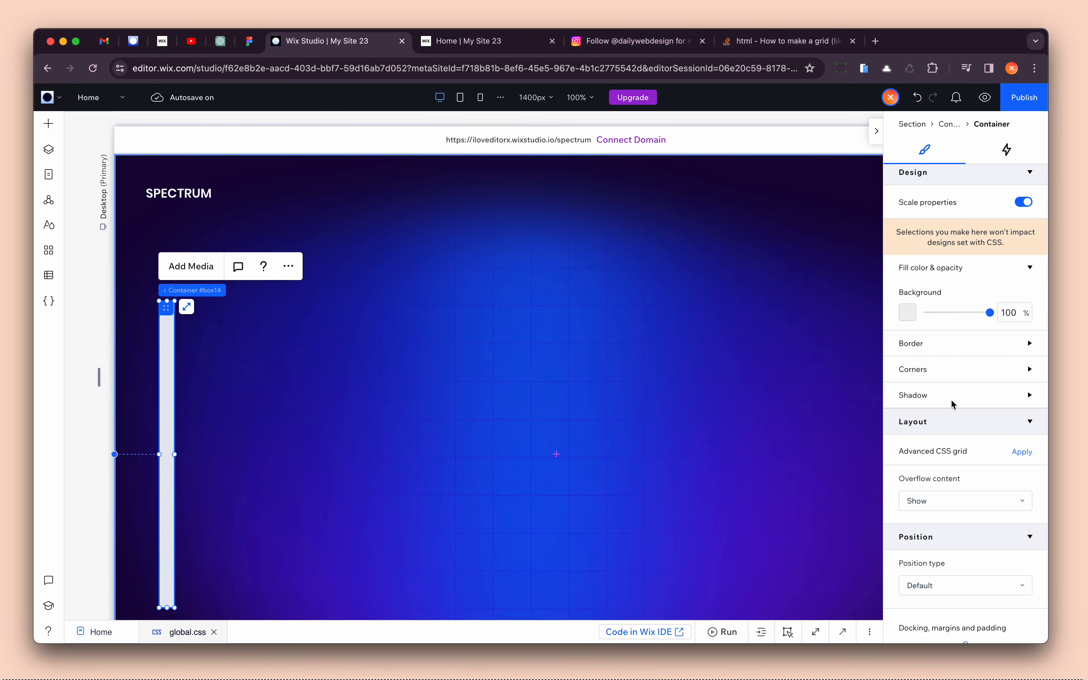
{"action": "left_click", "coordinate": [1025, 321]}
{"action": "type", "text": "0"}
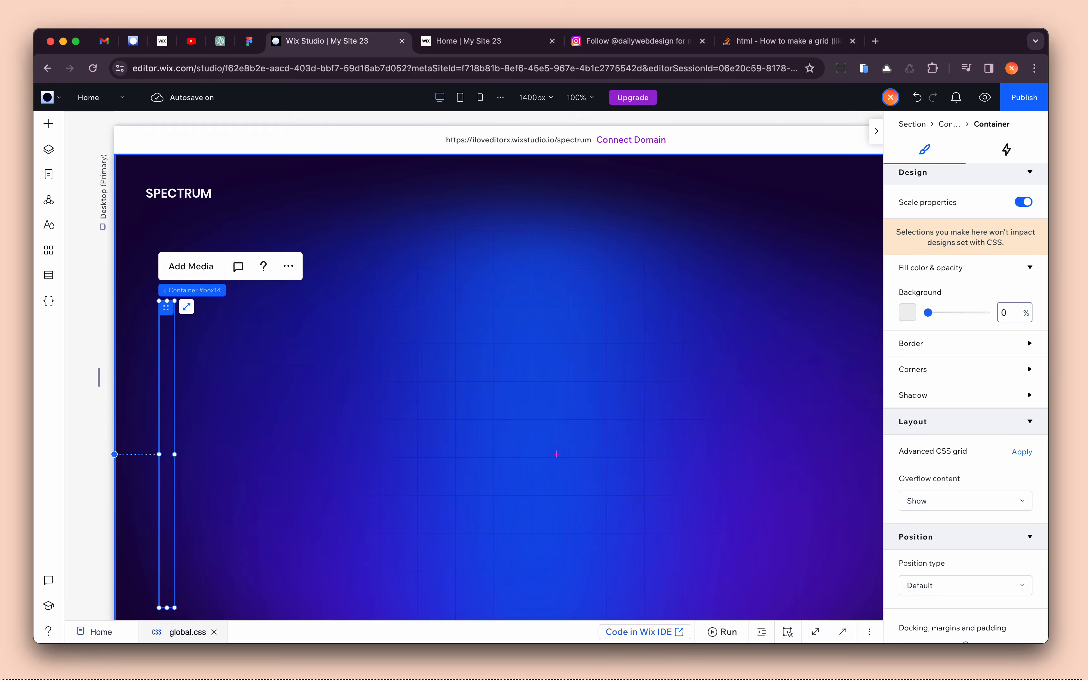
{"action": "key", "text": "Return"}
- Add a new container inside the New hero's Light body wrapper
{"action": "left_click", "coordinate": [288, 266]}
{"action": "mouse_move", "coordinate": [362, 471]}
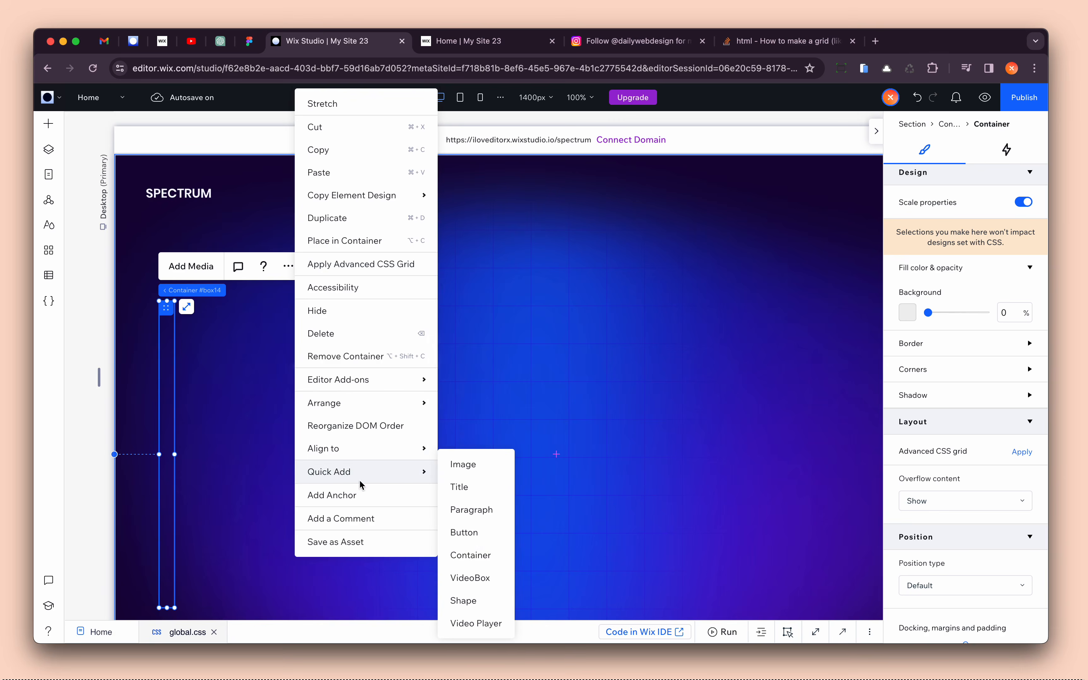
{"action": "left_click", "coordinate": [471, 555]}
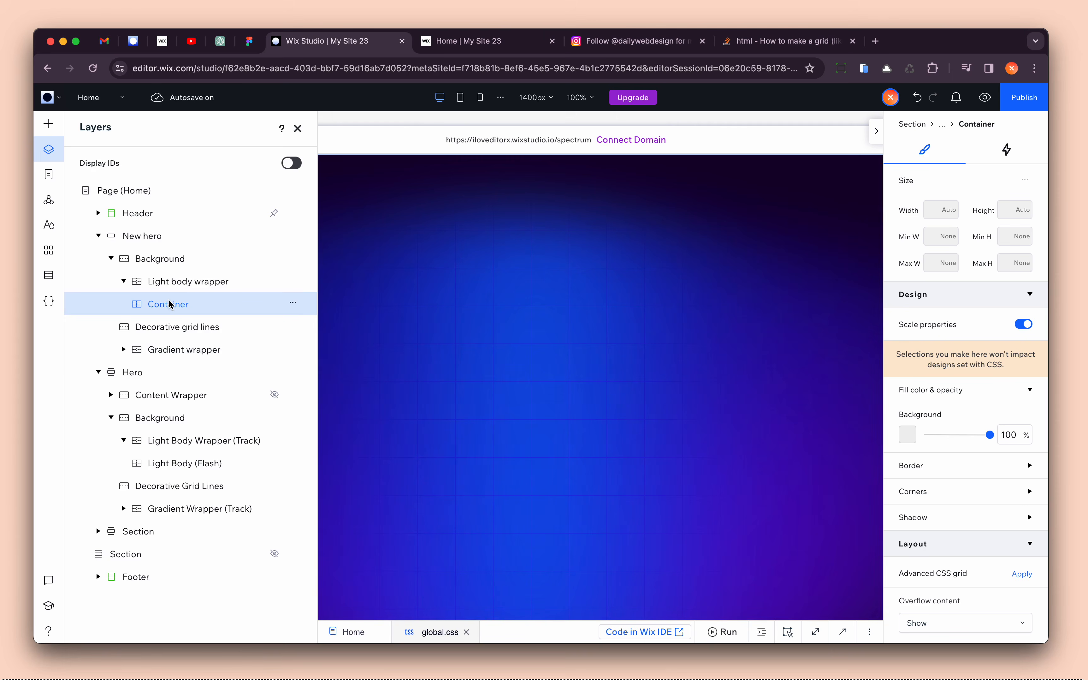
- Rename the container nested in Light body wrapper as "Light body"
{"action": "double_click", "coordinate": [172, 302]}
{"action": "type", "text": "Light"}
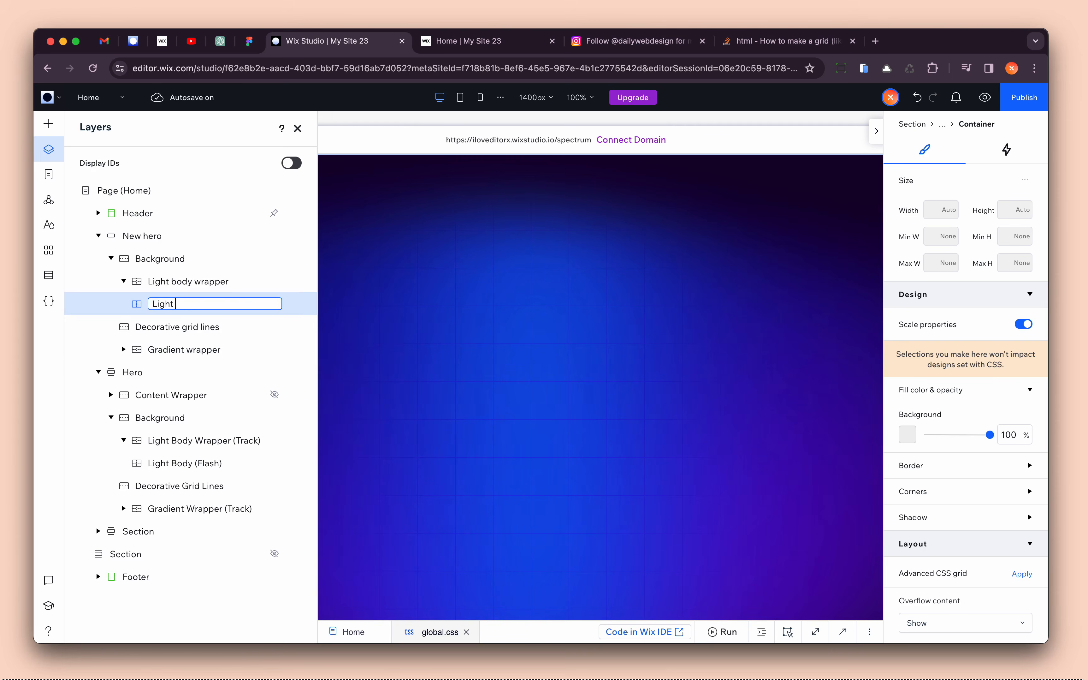
{"action": "type", "text": " body"}
{"action": "key", "text": "Return"}
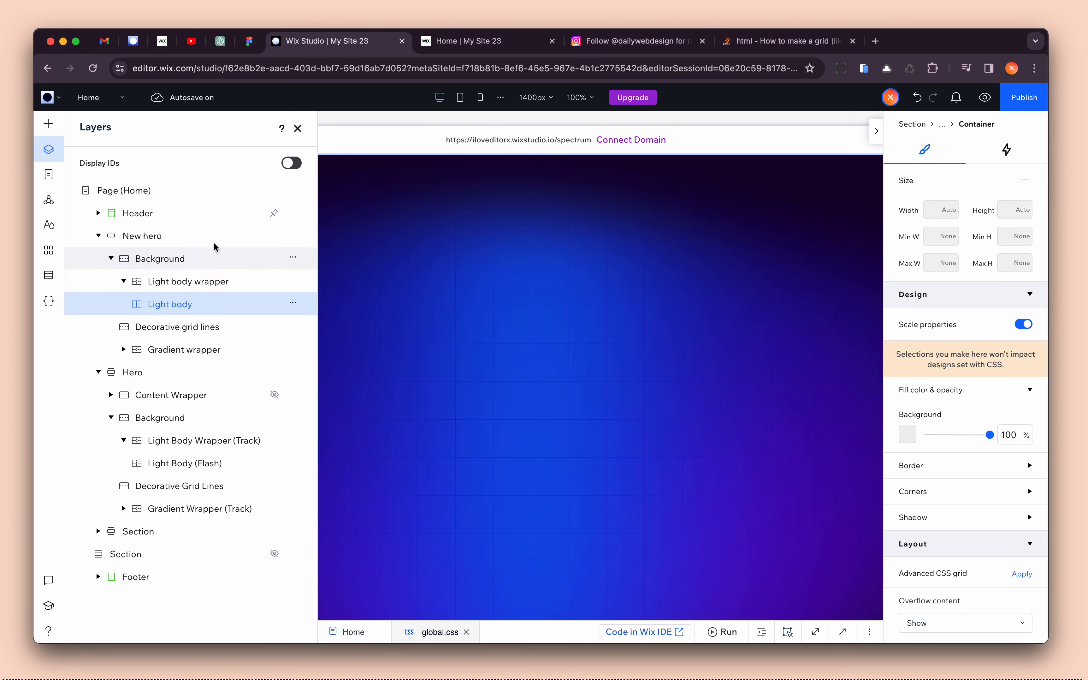
{"action": "left_click", "coordinate": [298, 129]}
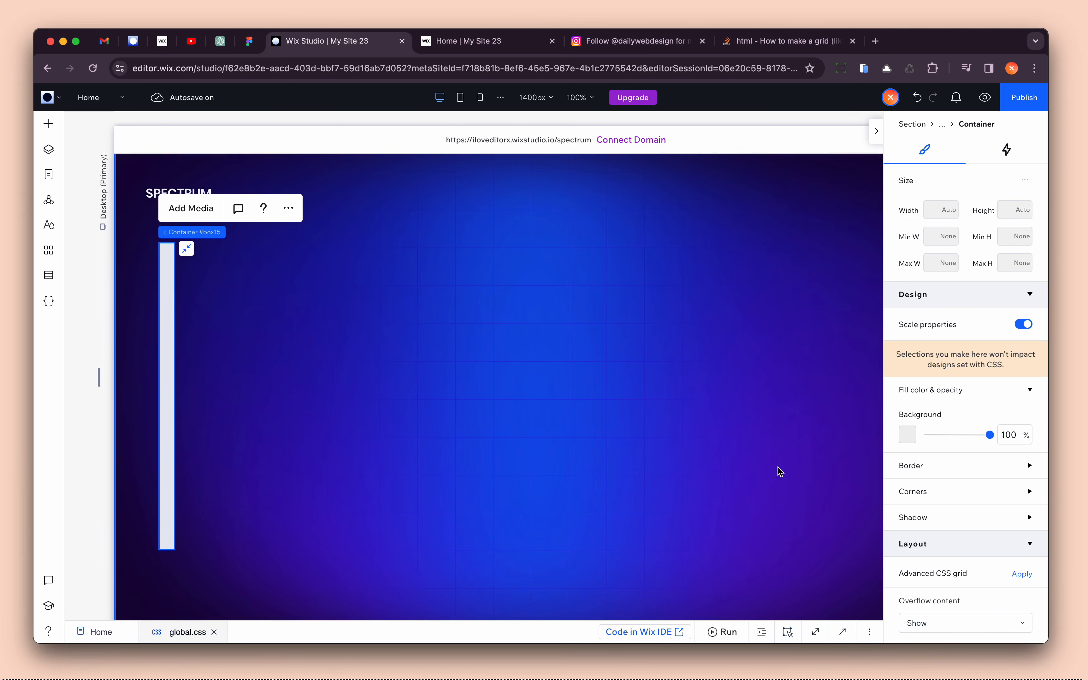
- Fill the Light body container with the white theme color #FFFFFF
{"action": "left_click", "coordinate": [906, 446]}
{"action": "left_click", "coordinate": [918, 448]}
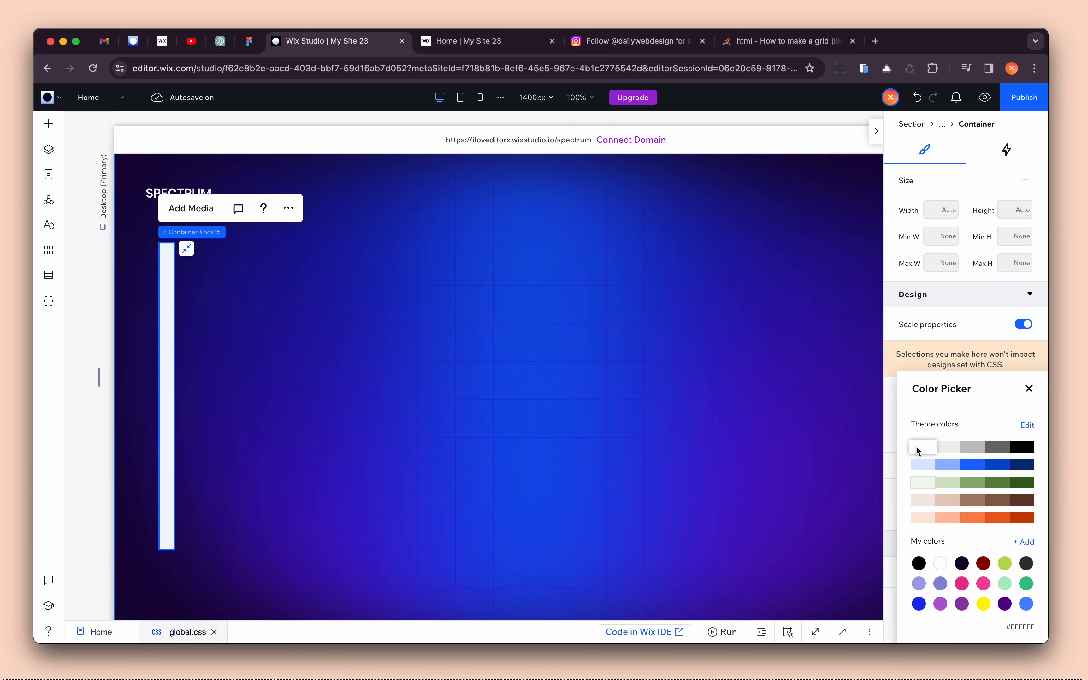
{"action": "left_click", "coordinate": [1029, 389]}
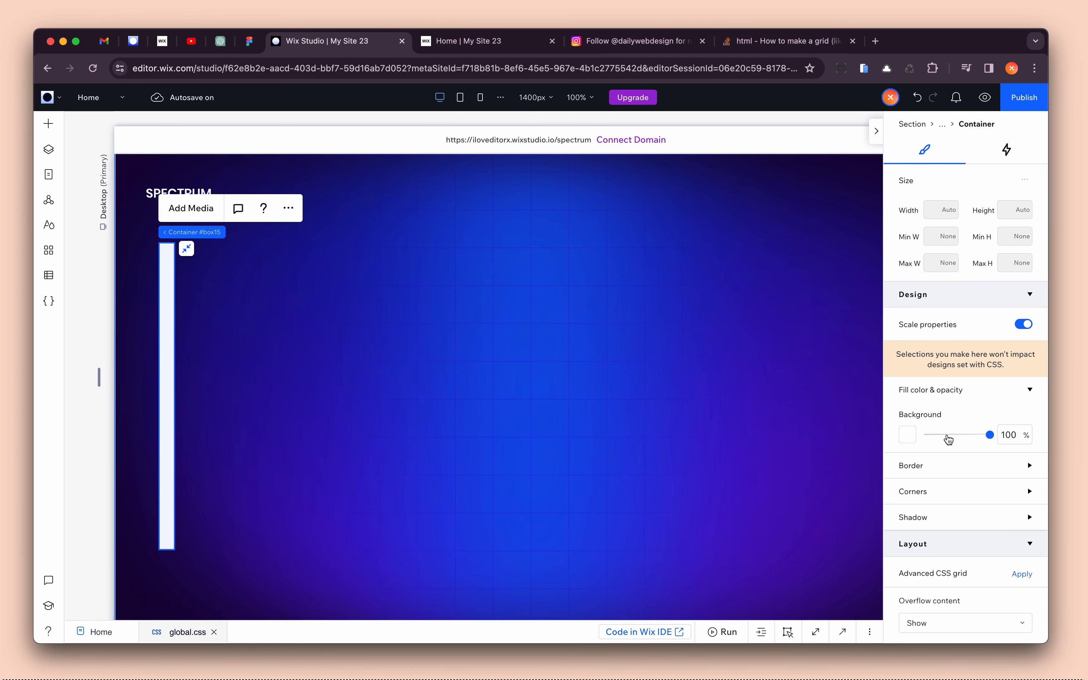
- Round all four corners of the Light body container with a 999 px radius
{"action": "left_click", "coordinate": [936, 472]}
{"action": "left_click", "coordinate": [933, 468]}
{"action": "left_click", "coordinate": [927, 489]}
{"action": "scroll", "coordinate": [927, 490], "scroll_direction": "down", "scroll_amount": 3}
{"action": "left_click", "coordinate": [915, 474]}
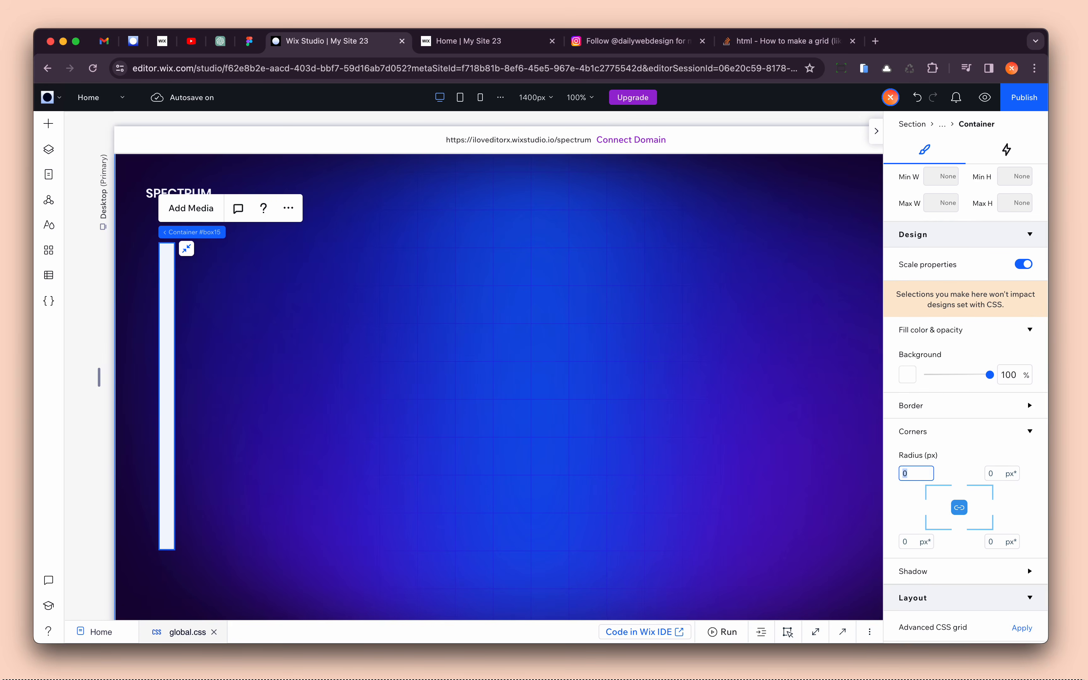
{"action": "key", "text": "Return"}
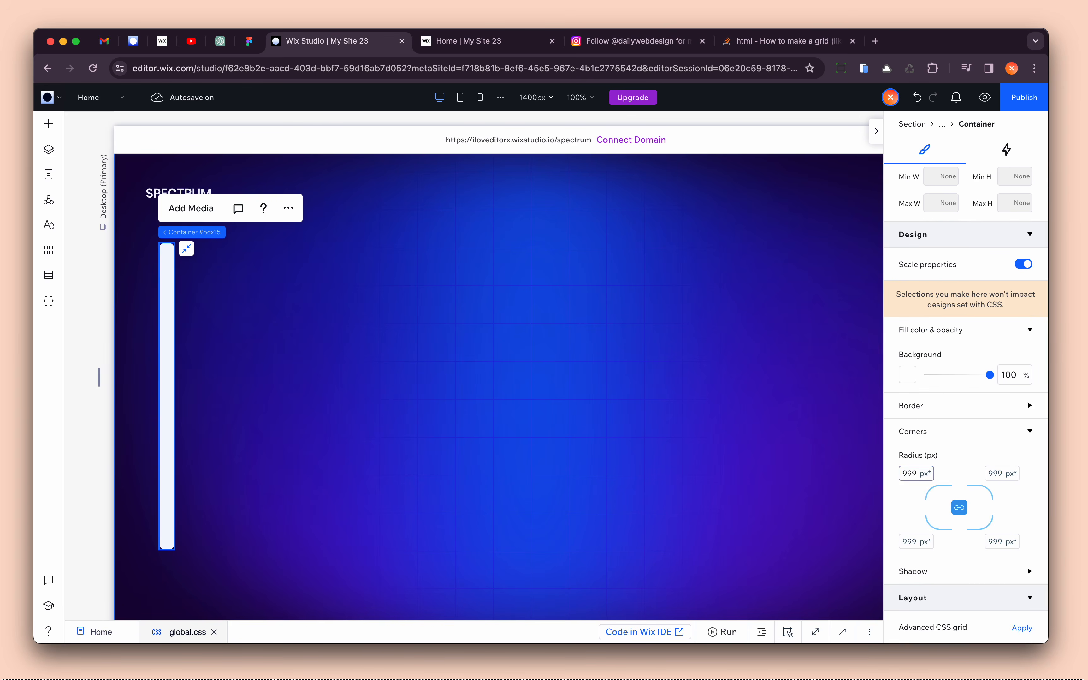
{"action": "left_click", "coordinate": [735, 465]}
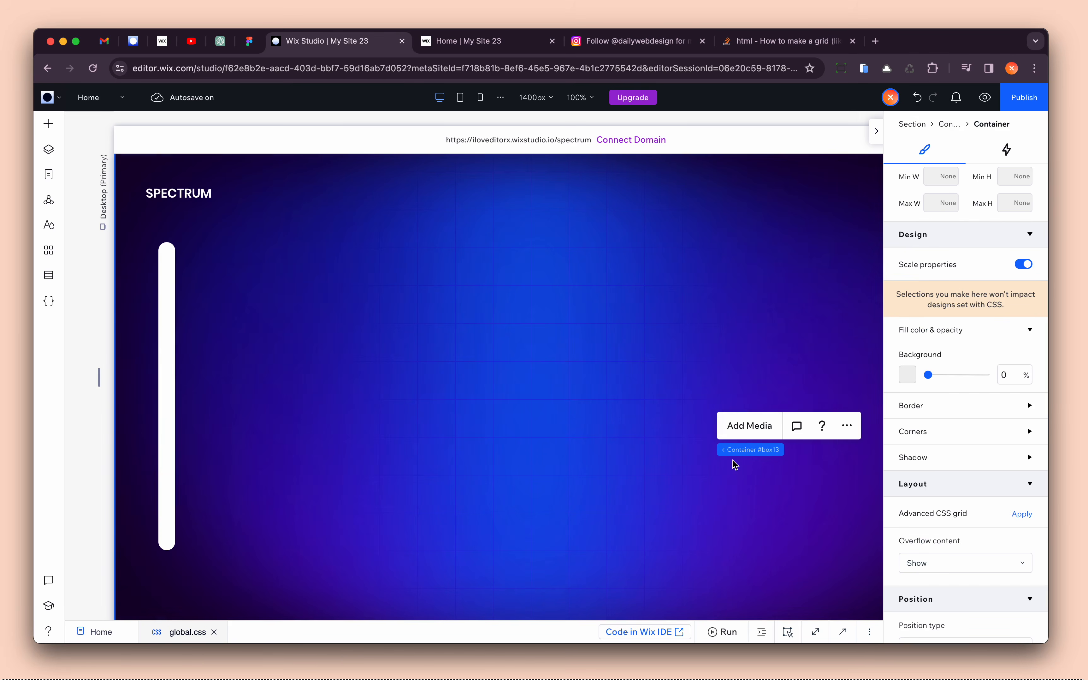
- Apply a shadow to the Light body container
{"action": "left_click", "coordinate": [165, 371]}
{"action": "left_click", "coordinate": [944, 458]}
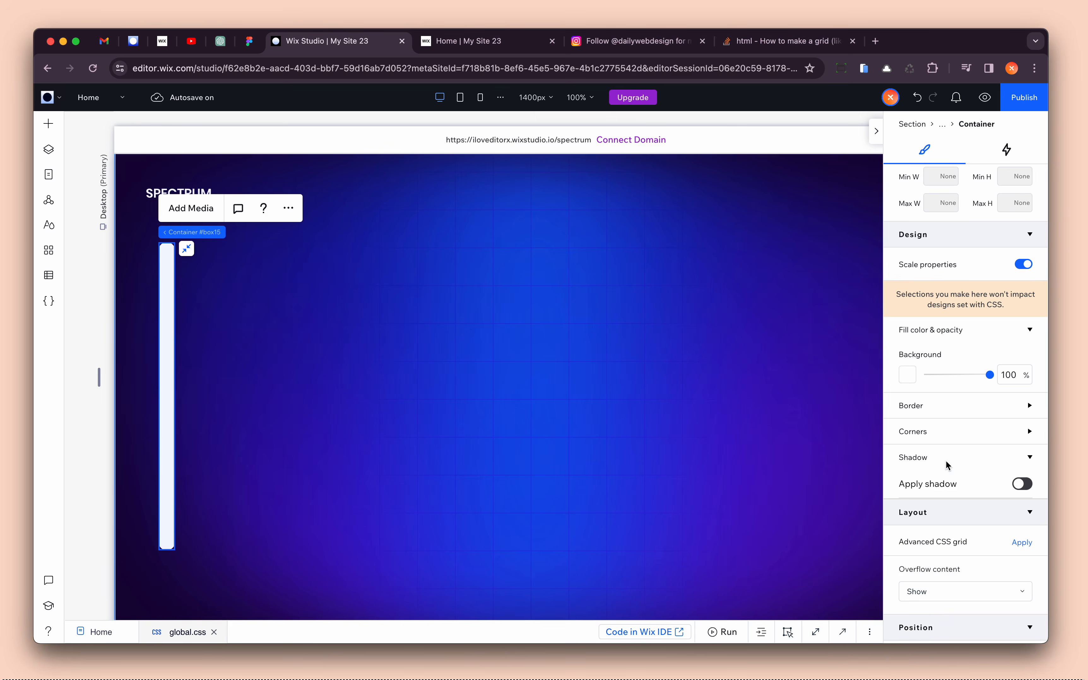
{"action": "scroll", "coordinate": [948, 462], "scroll_direction": "down", "scroll_amount": 3}
{"action": "left_click", "coordinate": [1021, 405]}
{"action": "scroll", "coordinate": [977, 492], "scroll_direction": "down", "scroll_amount": 5}
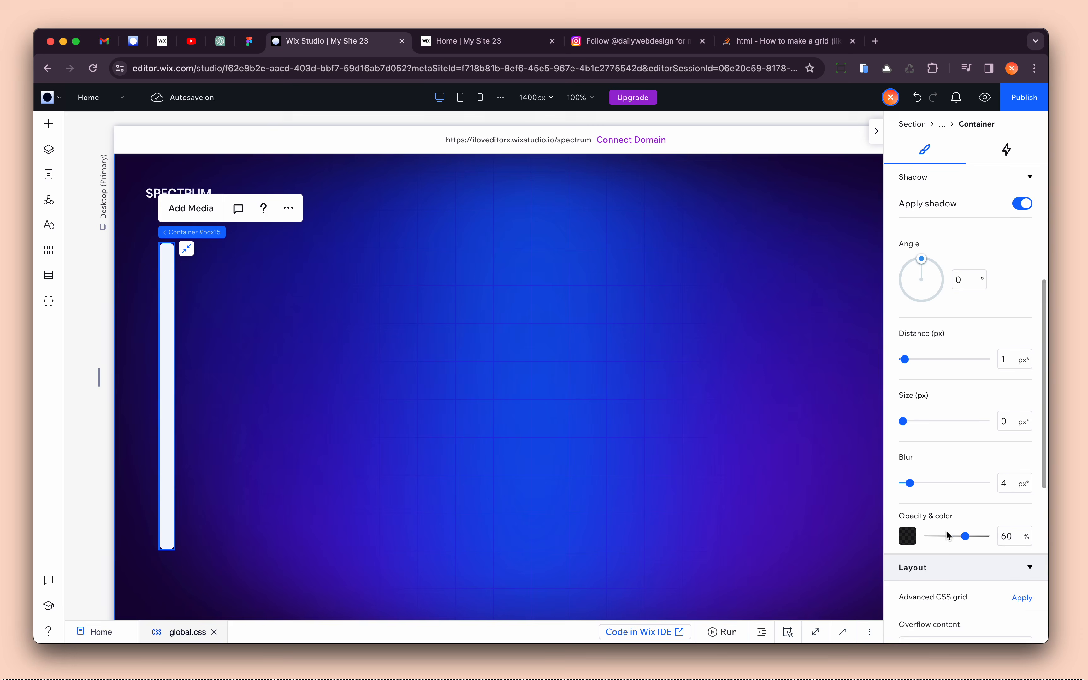
{"action": "scroll", "coordinate": [942, 440], "scroll_direction": "up", "scroll_amount": 2}
{"action": "scroll", "coordinate": [943, 441], "scroll_direction": "up", "scroll_amount": 1}
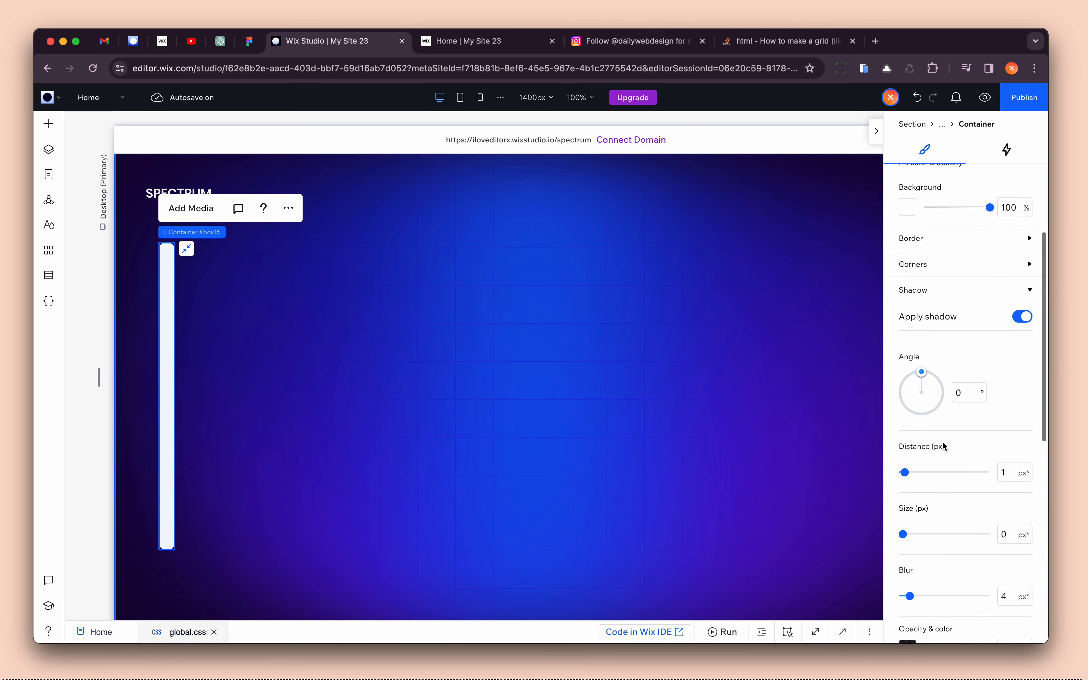
- Examine the shadow's distance, size, blur and opacity on the original Hero's light body
{"action": "scroll", "coordinate": [943, 442], "scroll_direction": "down", "scroll_amount": 3}
{"action": "scroll", "coordinate": [552, 500], "scroll_direction": "down", "scroll_amount": 9}
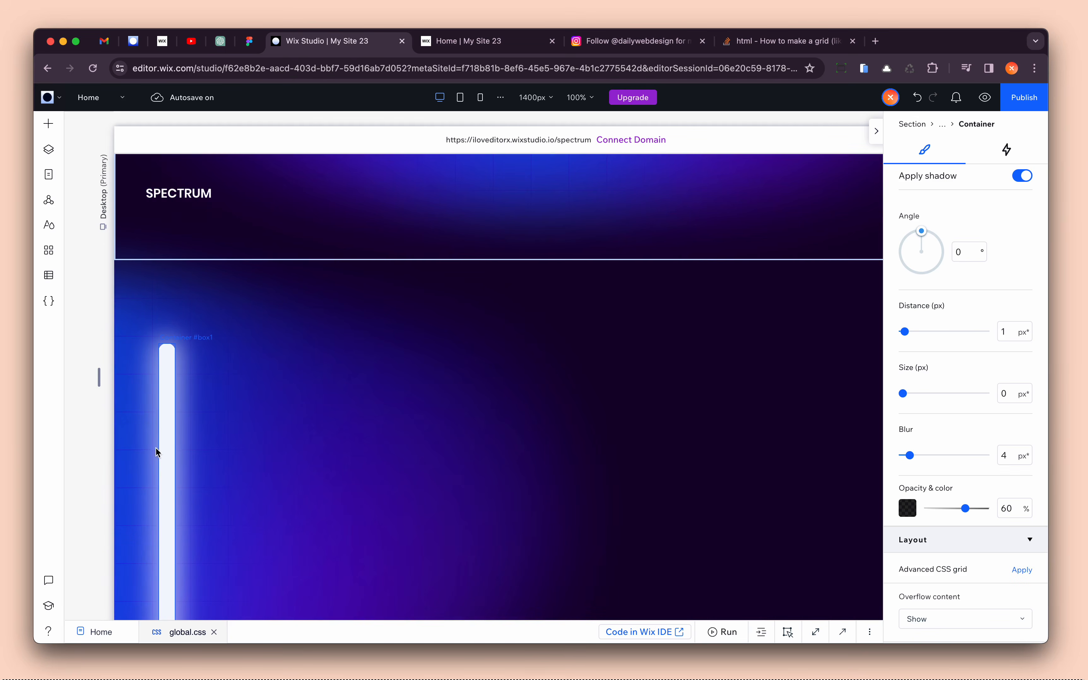
{"action": "left_click", "coordinate": [167, 432]}
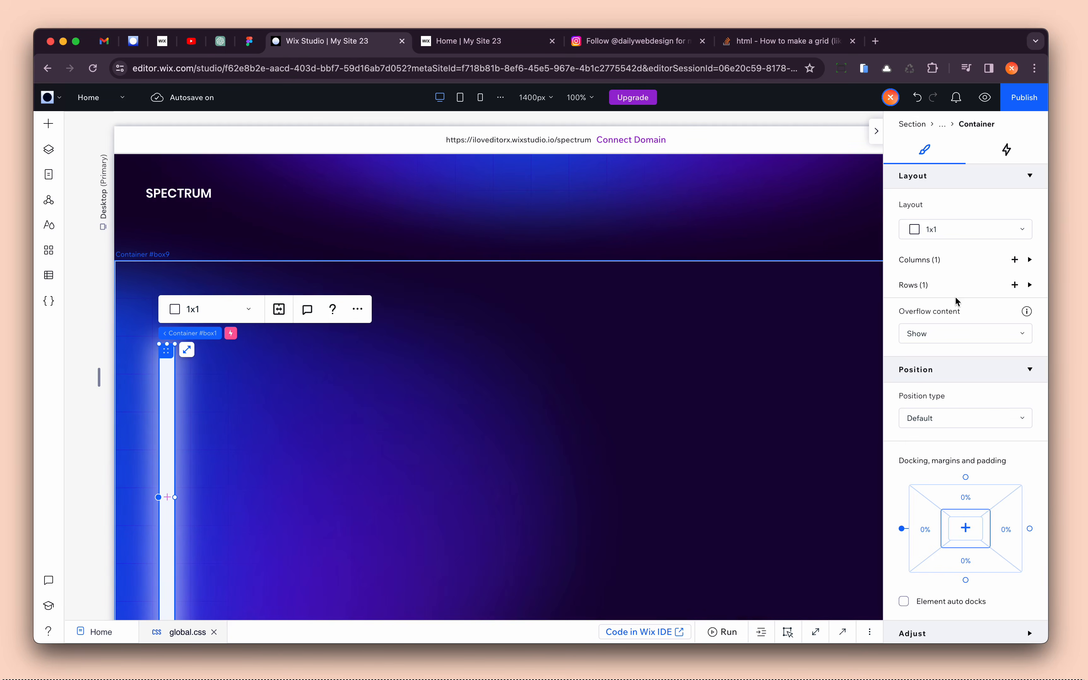
{"action": "scroll", "coordinate": [951, 288], "scroll_direction": "up", "scroll_amount": 5}
{"action": "left_click", "coordinate": [947, 377]}
{"action": "scroll", "coordinate": [947, 377], "scroll_direction": "down", "scroll_amount": 4}
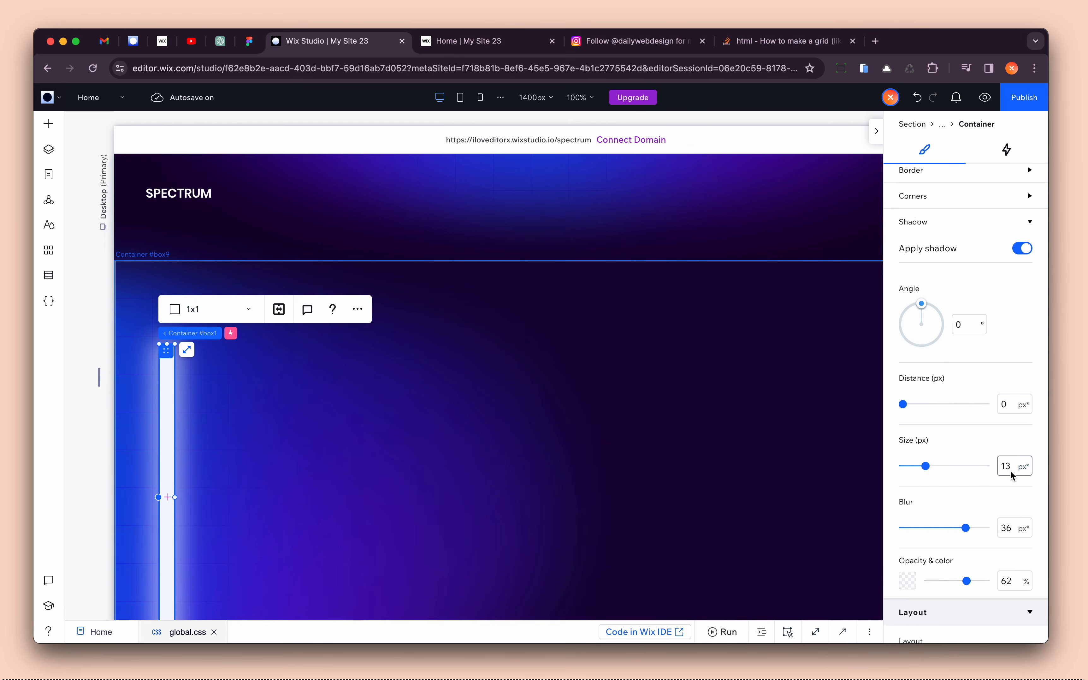
{"action": "scroll", "coordinate": [1018, 490], "scroll_direction": "down", "scroll_amount": 2}
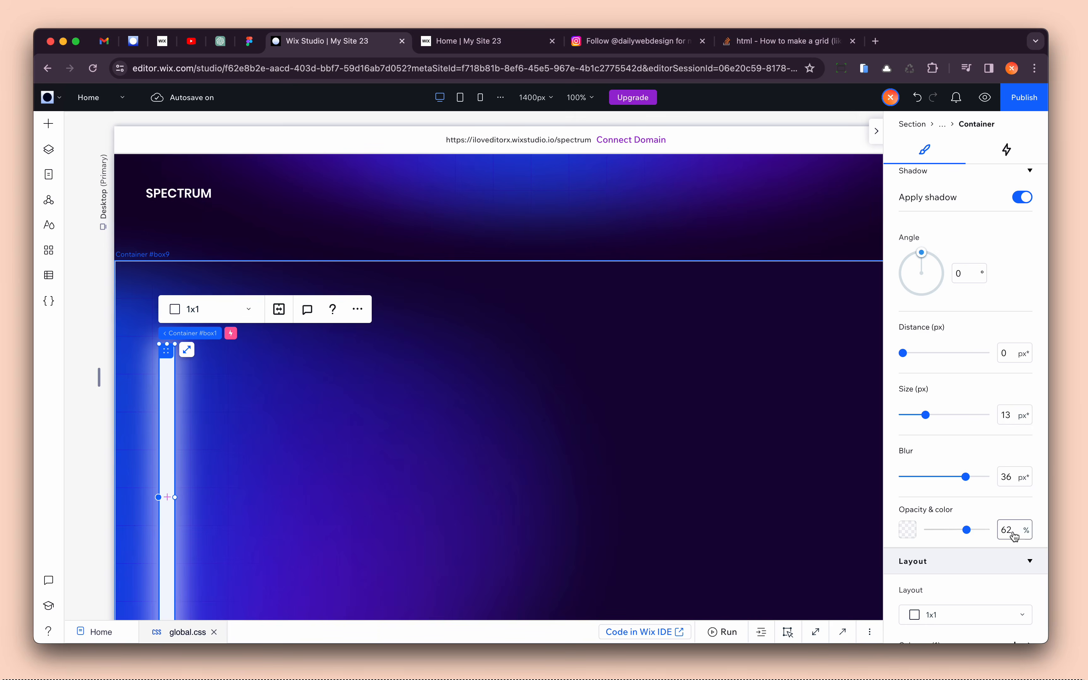
- Set the shadow color of the New hero's Light body to white #FFFFFF
{"action": "scroll", "coordinate": [688, 468], "scroll_direction": "up", "scroll_amount": 3}
{"action": "scroll", "coordinate": [685, 463], "scroll_direction": "up", "scroll_amount": 5}
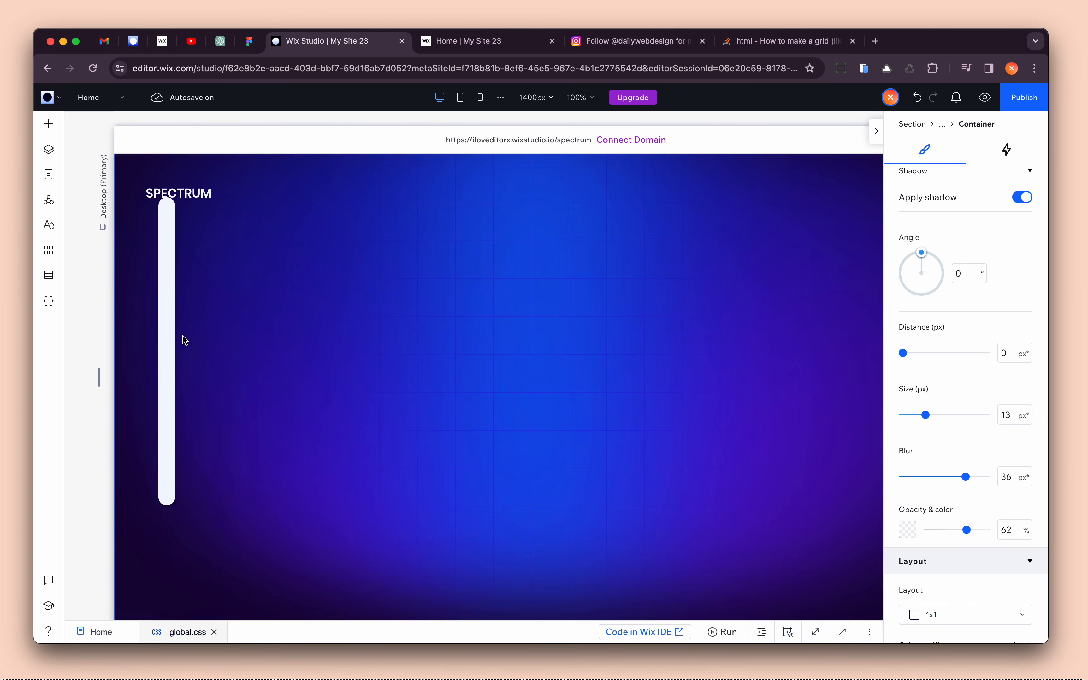
{"action": "left_click", "coordinate": [169, 330]}
{"action": "scroll", "coordinate": [398, 338], "scroll_direction": "up", "scroll_amount": 2}
{"action": "scroll", "coordinate": [949, 256], "scroll_direction": "up", "scroll_amount": 8}
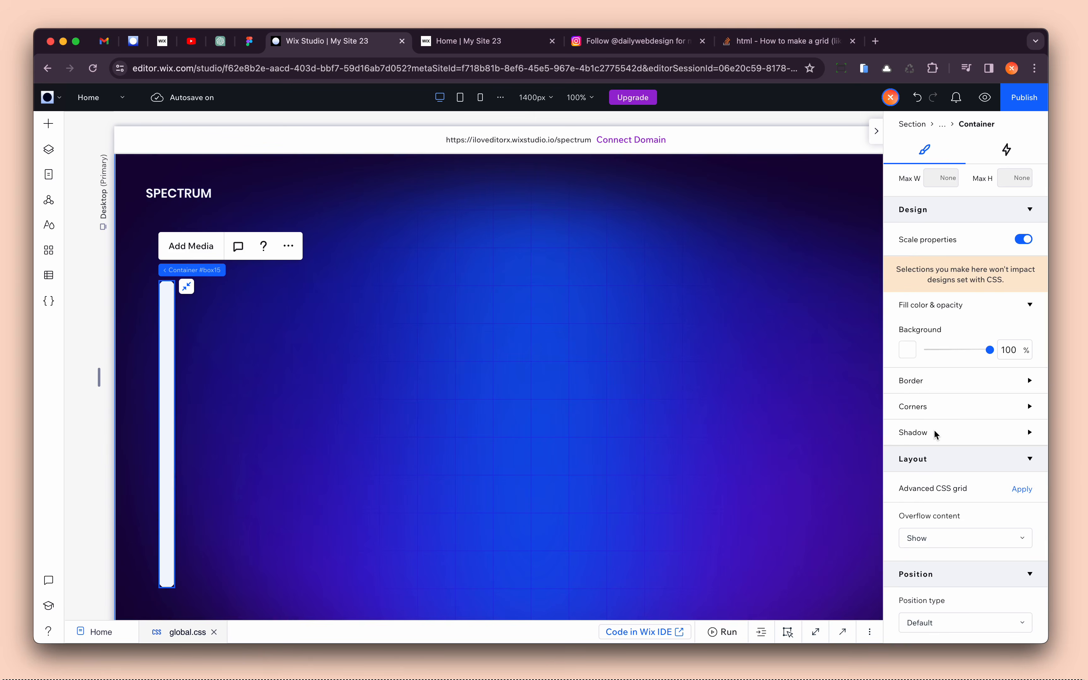
{"action": "left_click", "coordinate": [935, 432]}
{"action": "scroll", "coordinate": [936, 449], "scroll_direction": "down", "scroll_amount": 7}
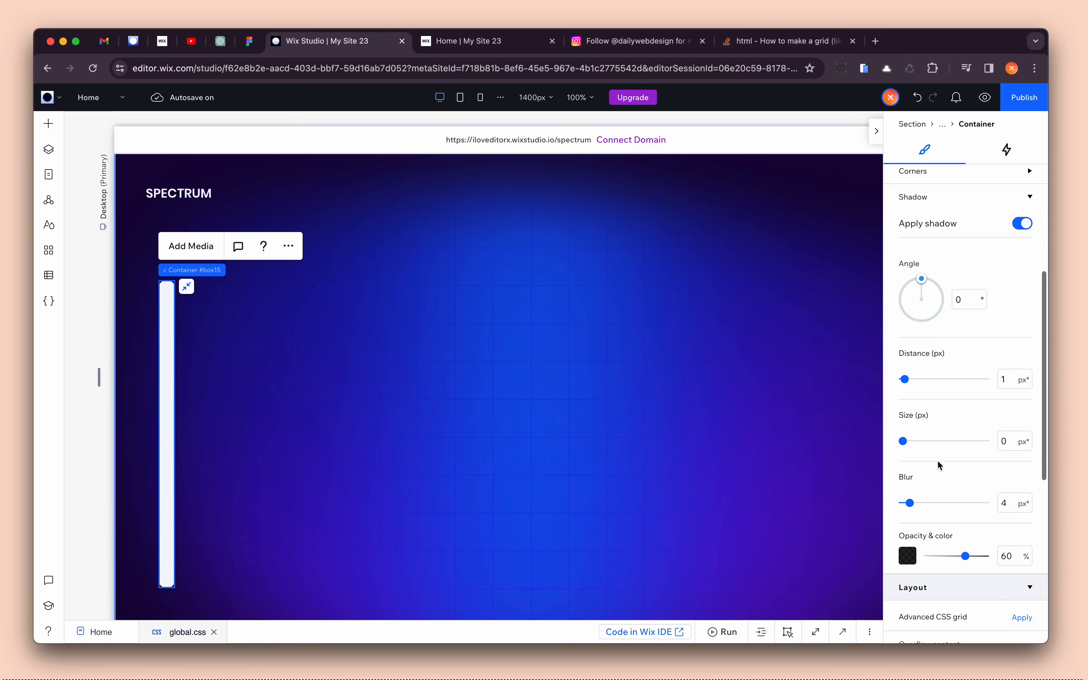
{"action": "left_click", "coordinate": [907, 553]}
{"action": "left_click", "coordinate": [922, 446]}
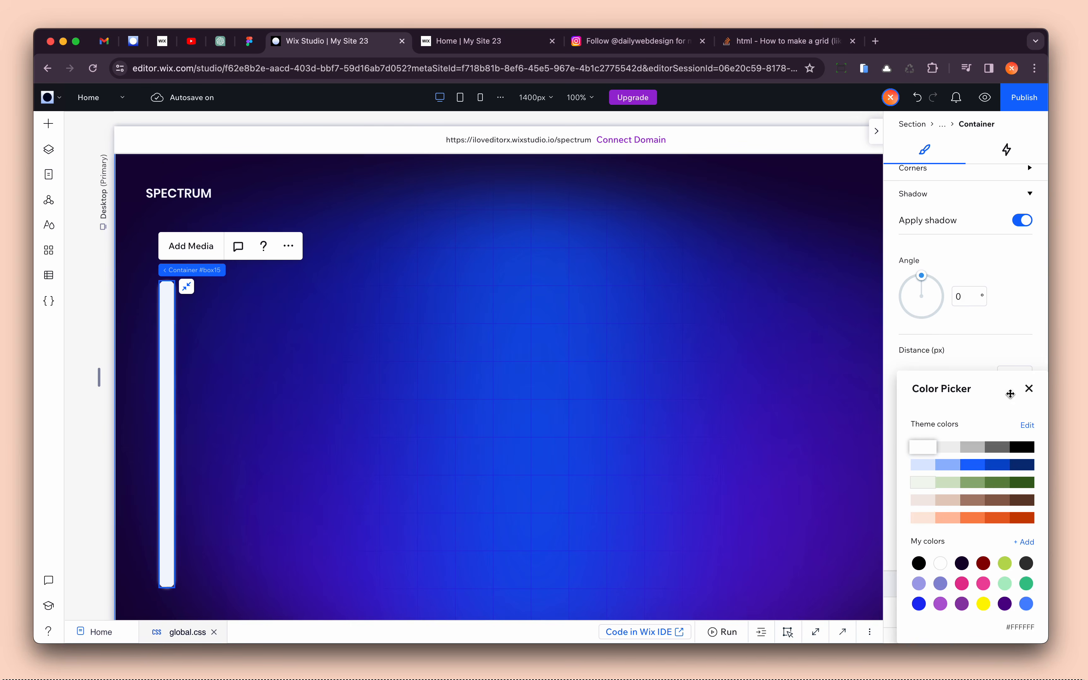
{"action": "left_click", "coordinate": [1029, 388]}
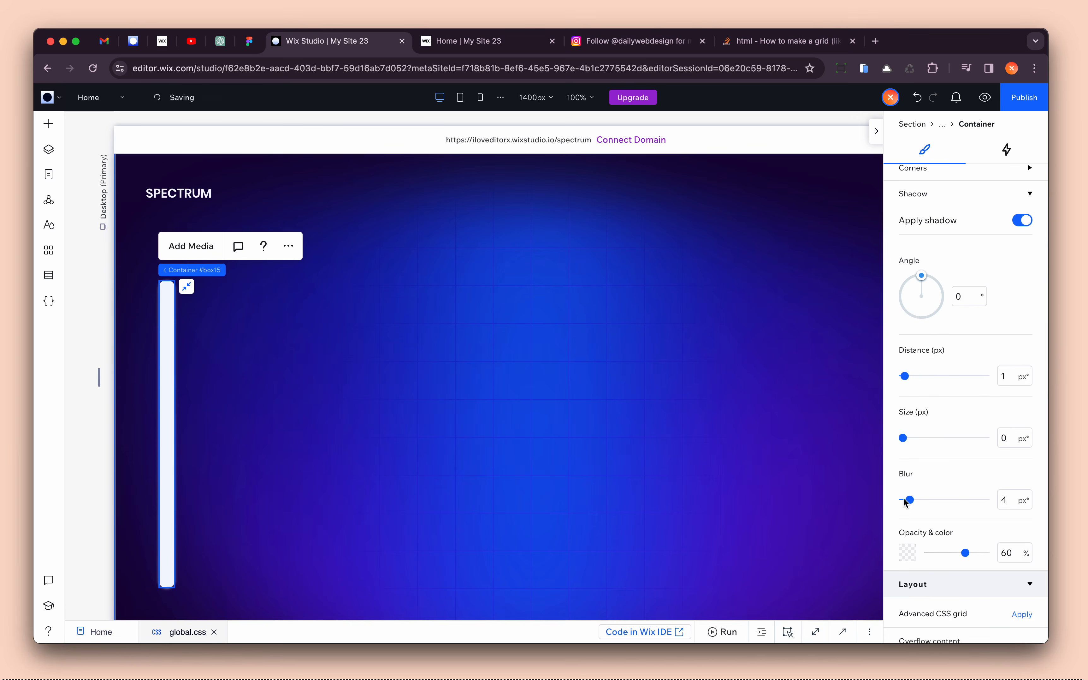
- Set the Light body's shadow blur to 32 px and its size to 15 px
{"action": "left_click_drag", "start_coordinate": [909, 499], "coordinate": [959, 504]}
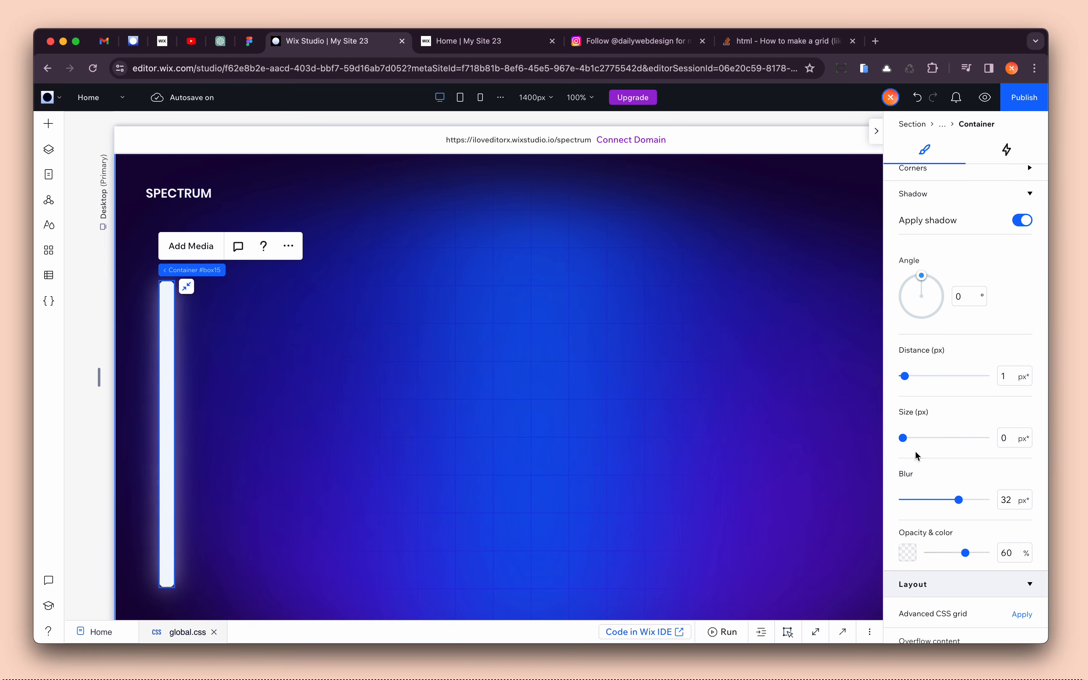
{"action": "left_click_drag", "start_coordinate": [903, 437], "coordinate": [929, 440]}
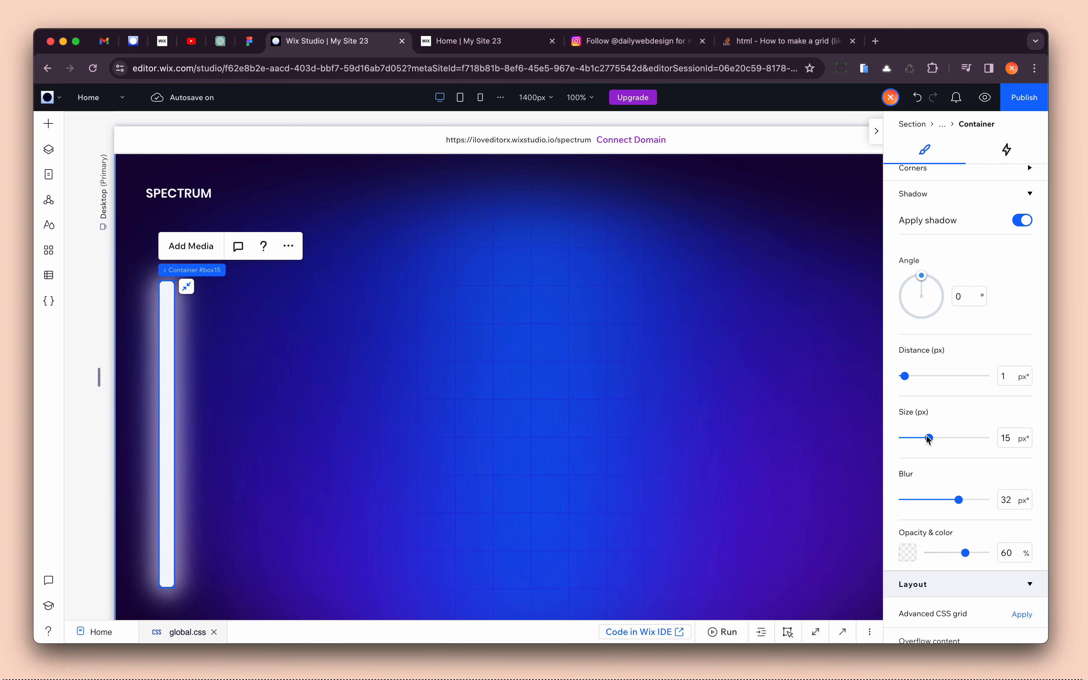
{"action": "left_click", "coordinate": [804, 472]}
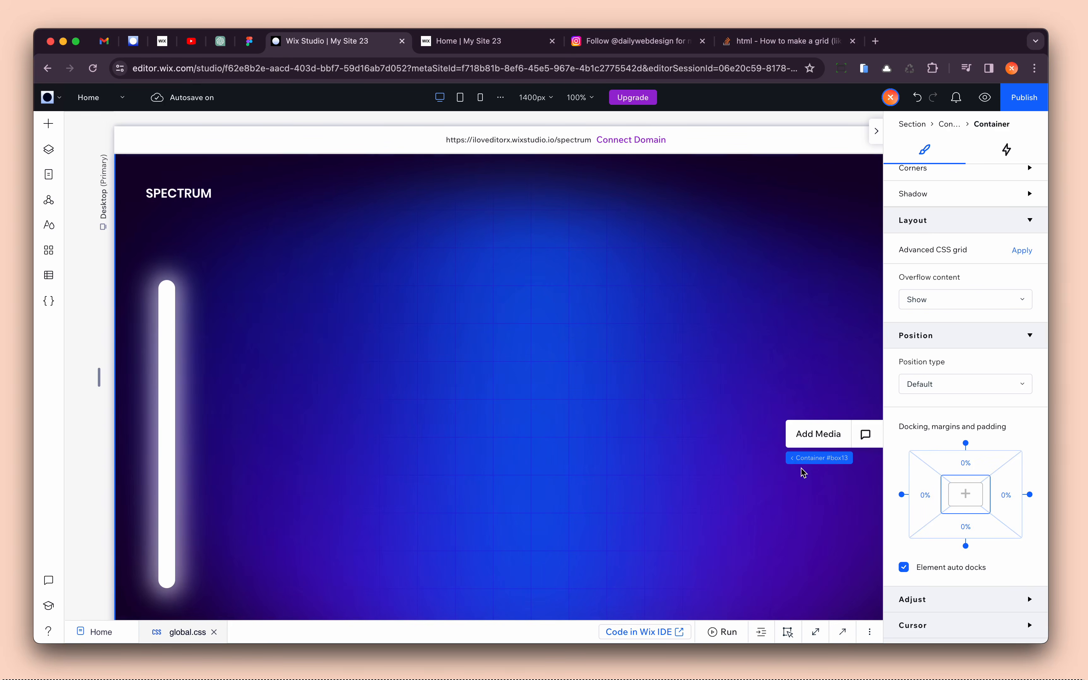
{"action": "left_click", "coordinate": [167, 354]}
{"action": "left_click", "coordinate": [260, 373]}
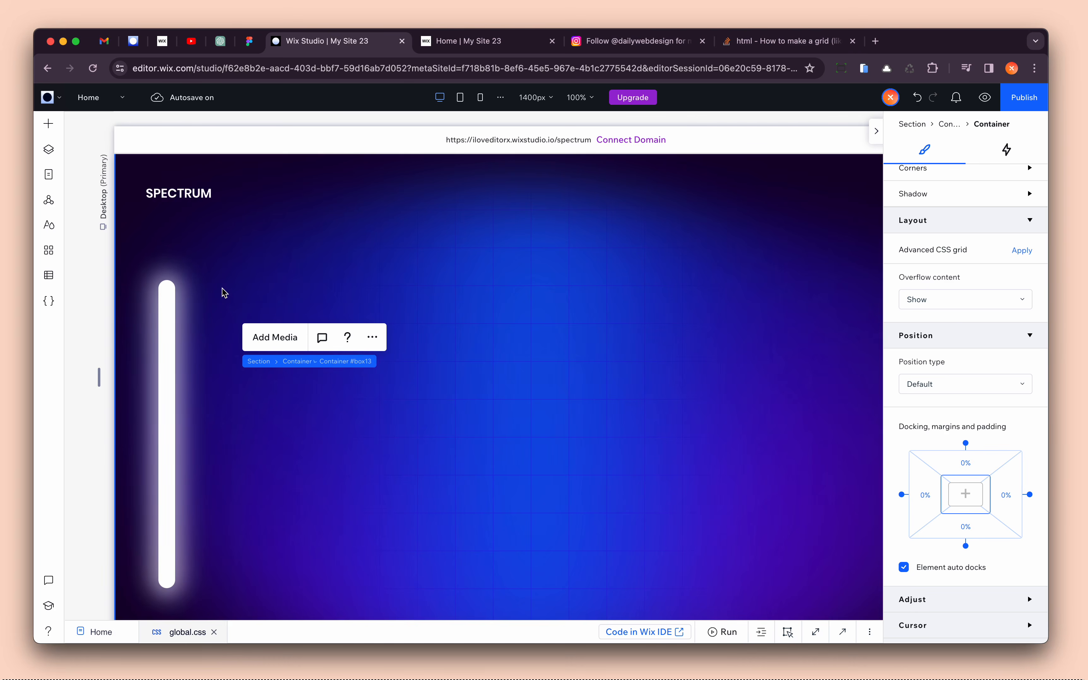
{"action": "left_click", "coordinate": [167, 385]}
{"action": "mouse_move", "coordinate": [200, 274]}
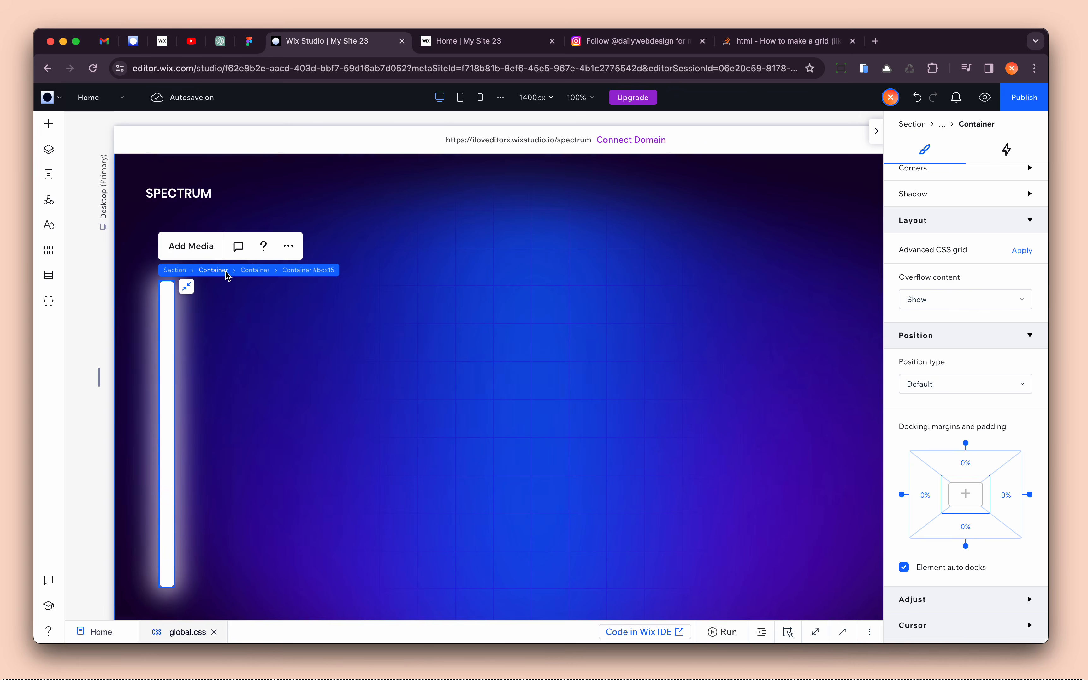
{"action": "left_click", "coordinate": [255, 269]}
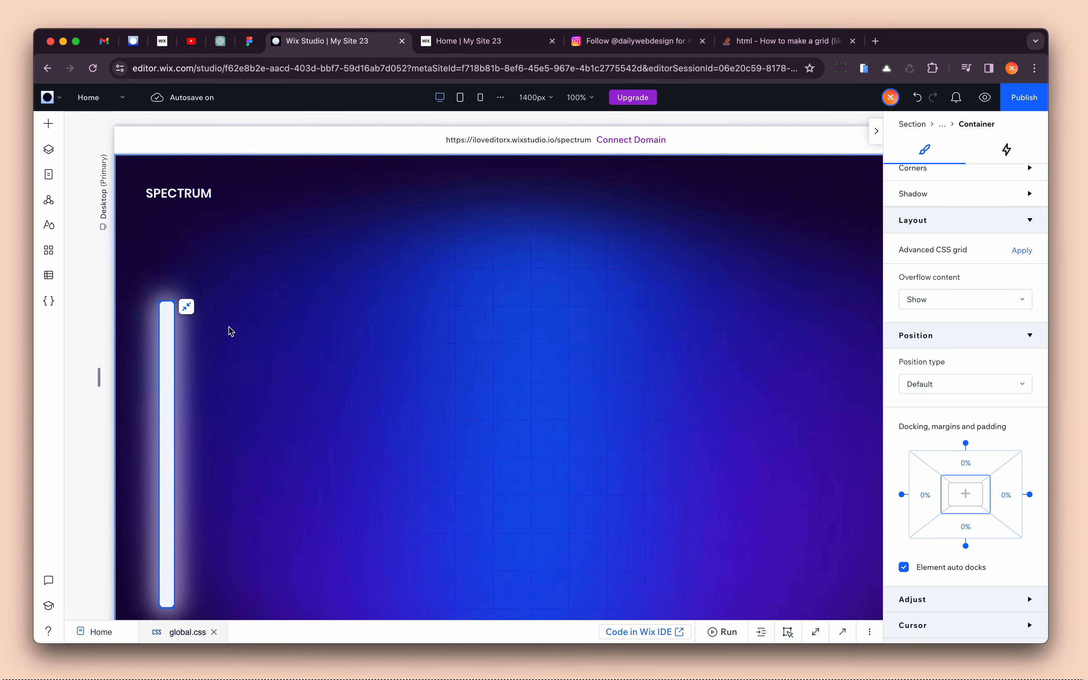
- Examine the Flash loop animation and its adjustment settings on the original Hero's Light Body (Flash)
{"action": "left_click", "coordinate": [50, 173]}
{"action": "left_click", "coordinate": [49, 149]}
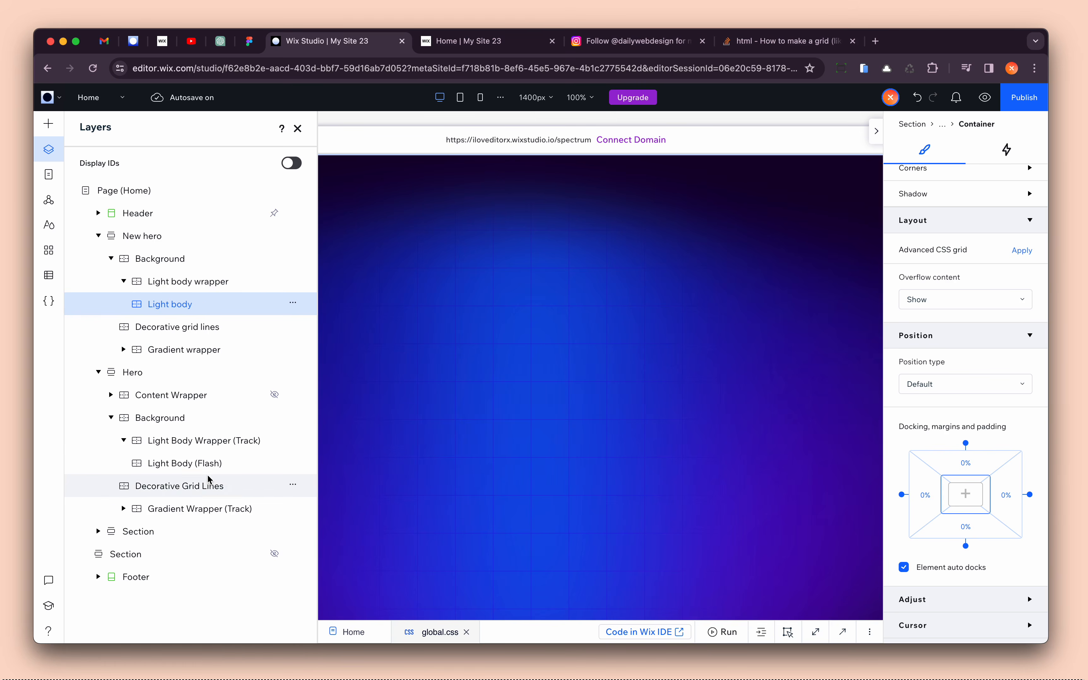
{"action": "left_click", "coordinate": [194, 463]}
{"action": "left_click", "coordinate": [1006, 149]}
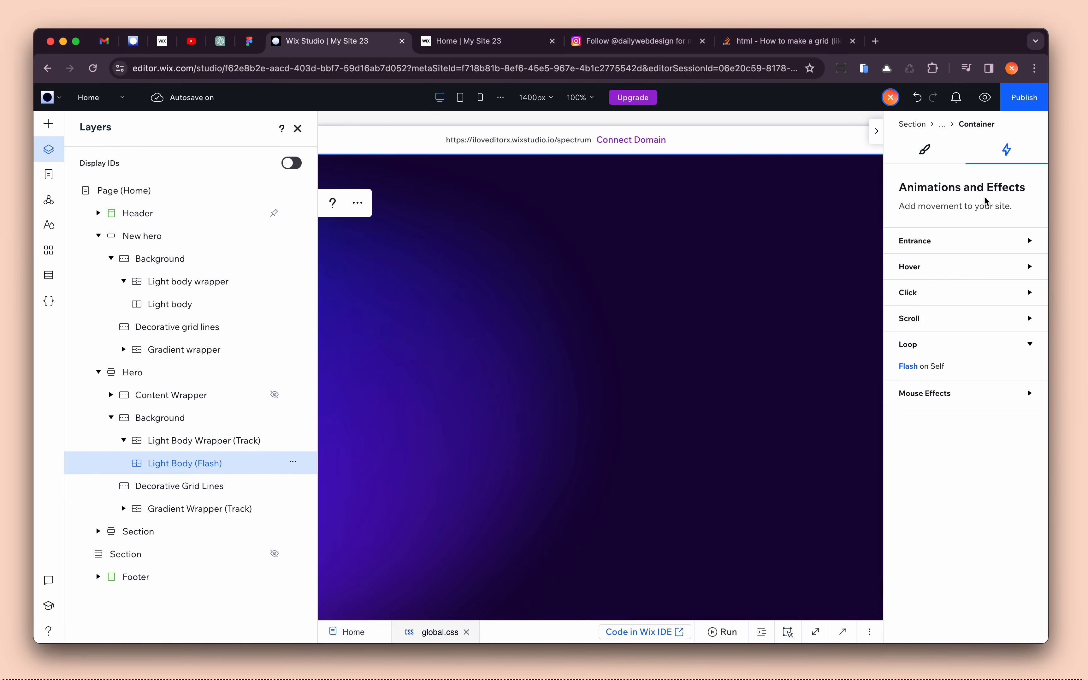
{"action": "left_click", "coordinate": [298, 129]}
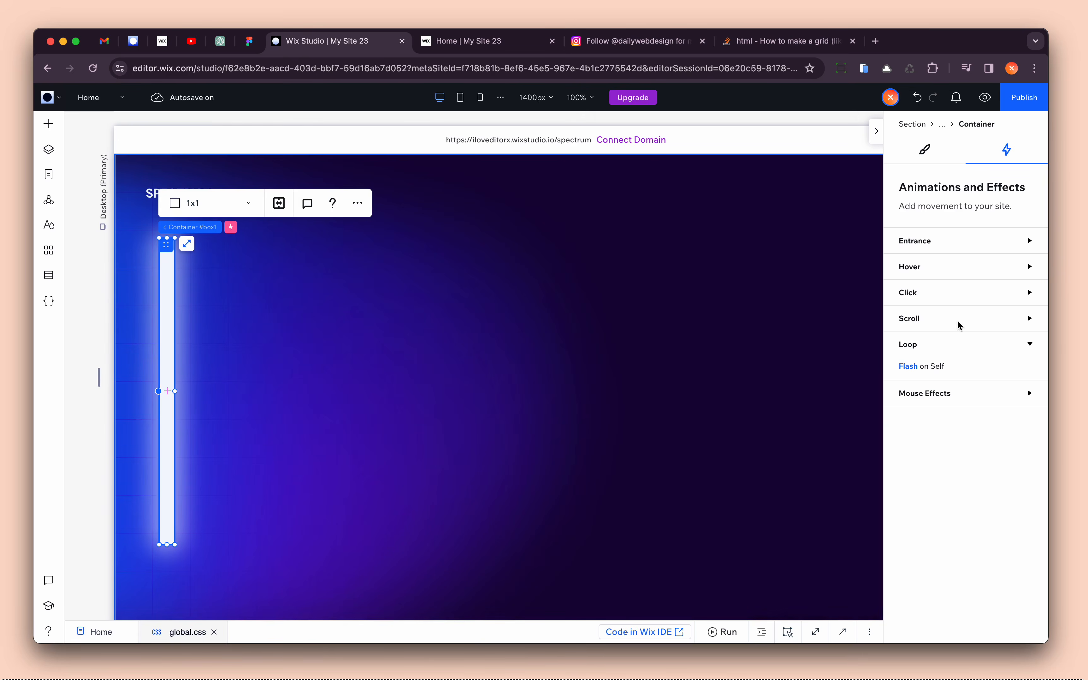
{"action": "left_click", "coordinate": [911, 367]}
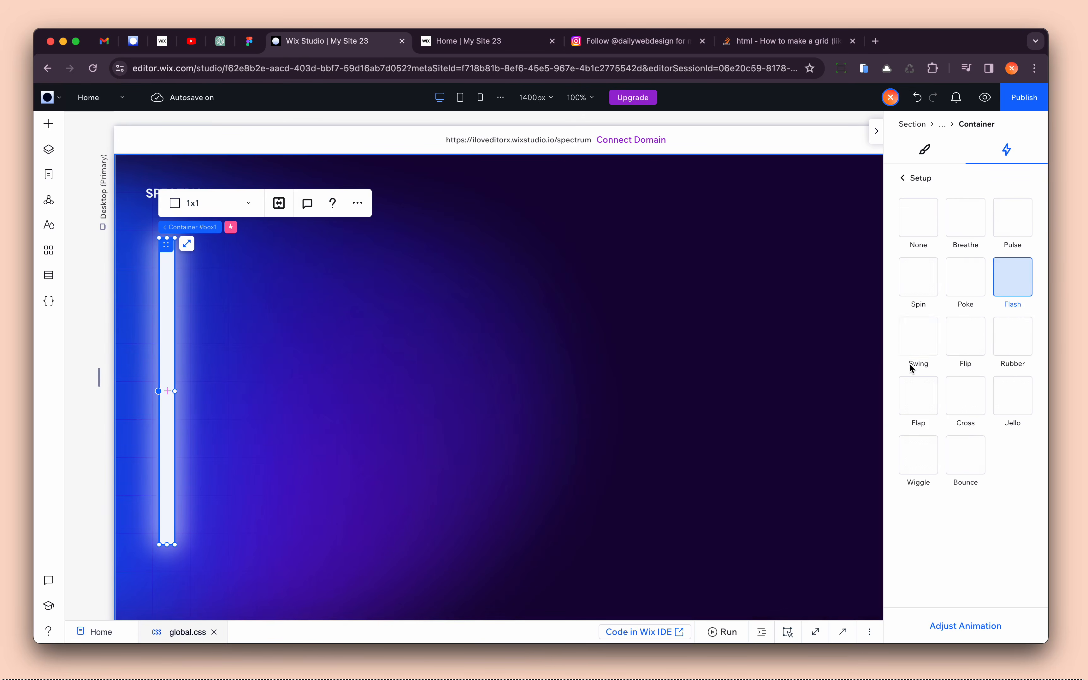
{"action": "left_click", "coordinate": [964, 625]}
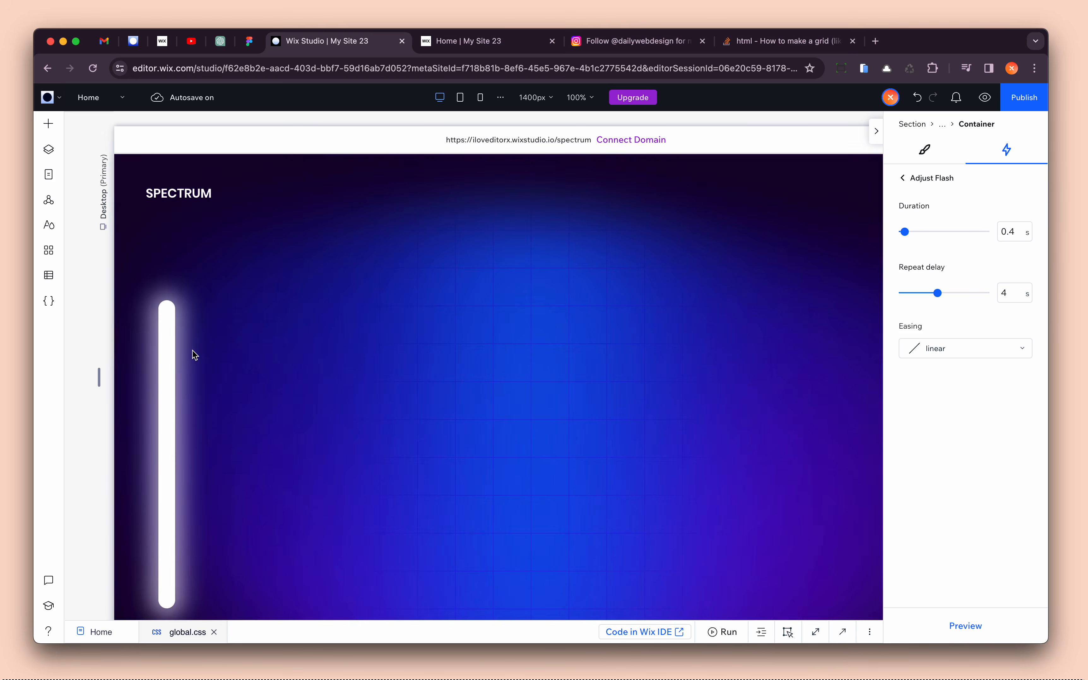
- Rename the New hero's Light body layer to "Light body (Flash)"
{"action": "left_click", "coordinate": [171, 347]}
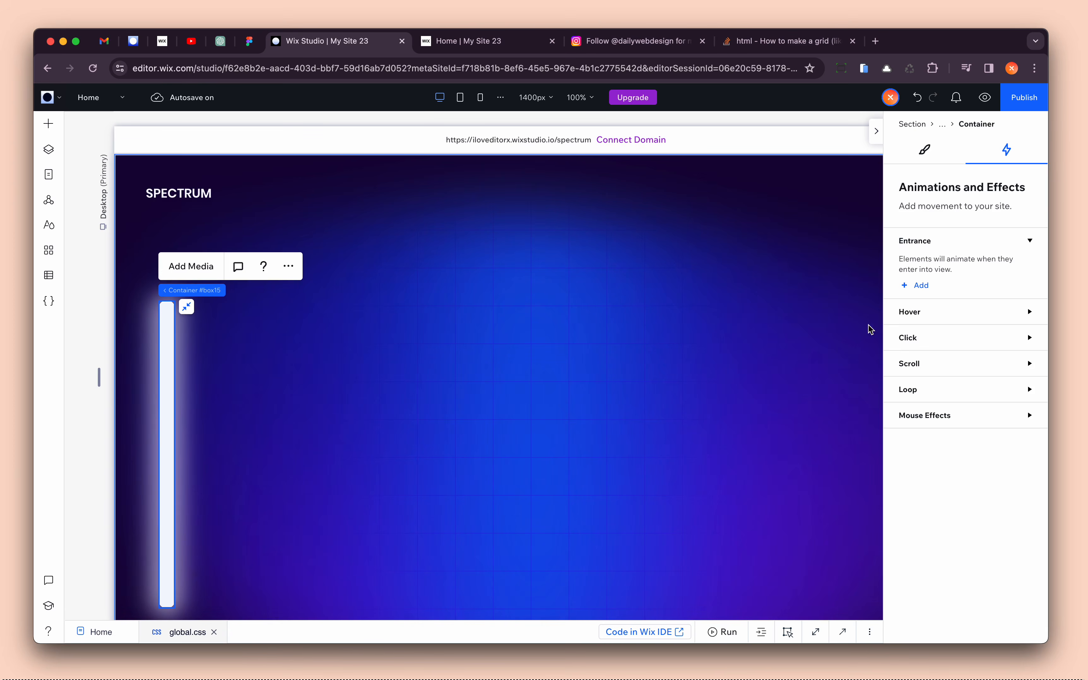
{"action": "left_click", "coordinate": [48, 149]}
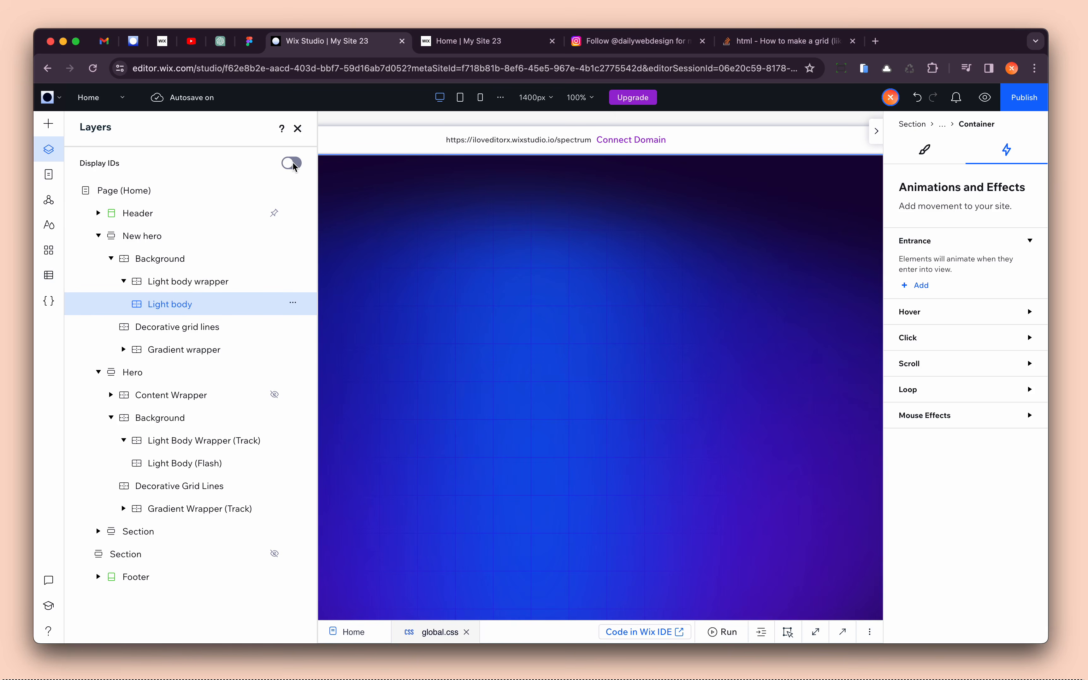
{"action": "double_click", "coordinate": [177, 305]}
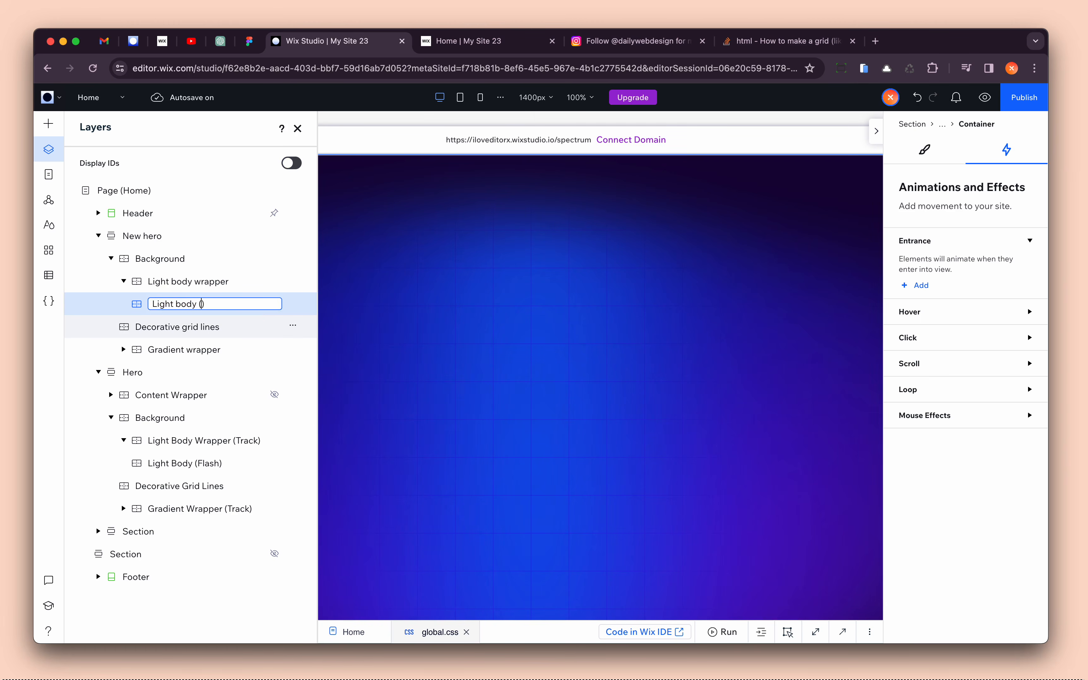
{"action": "type", "text": "(Flash)"}
{"action": "key", "text": "Return"}
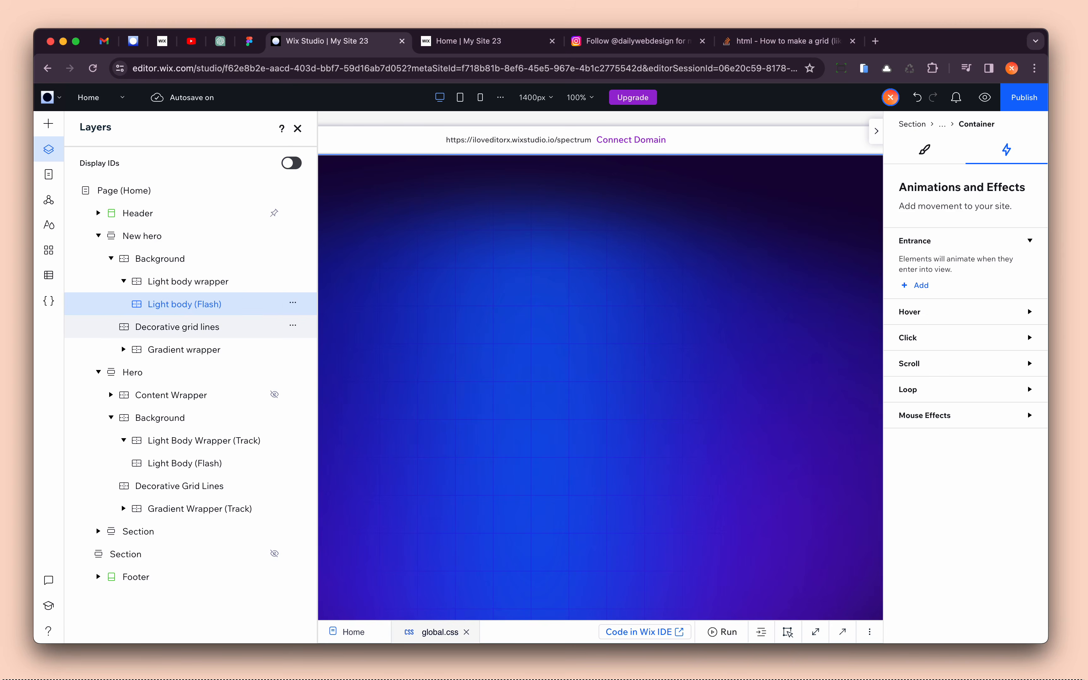
- Add a Flash loop animation to the New hero's Light body (Flash) container
{"action": "left_click", "coordinate": [929, 391]}
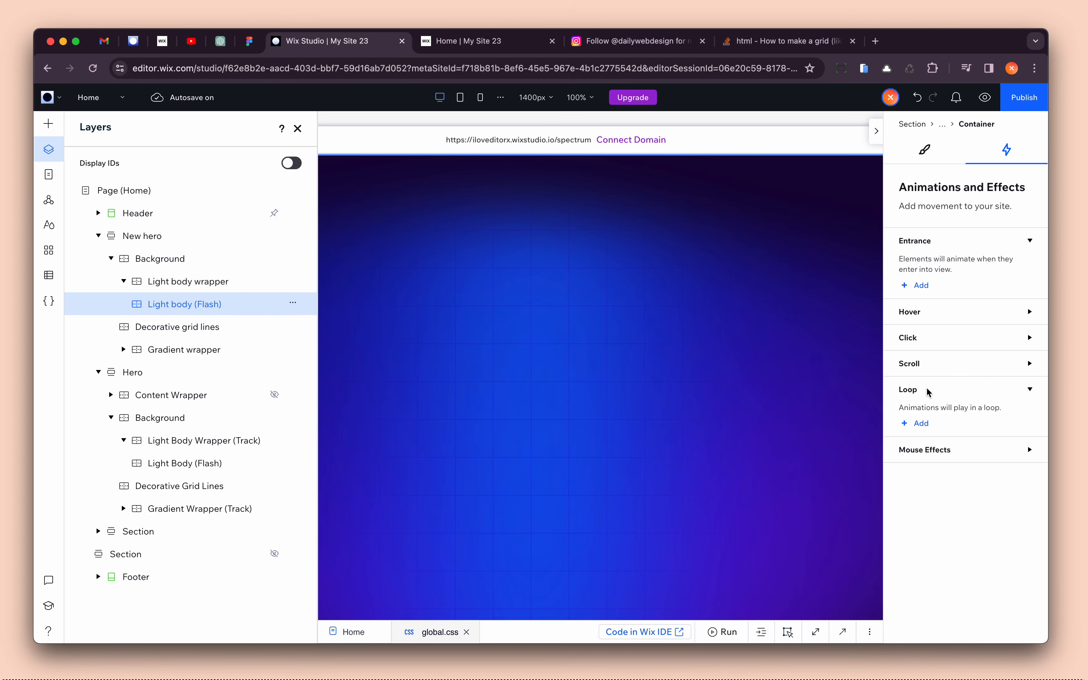
{"action": "left_click", "coordinate": [920, 423]}
{"action": "left_click", "coordinate": [1015, 287]}
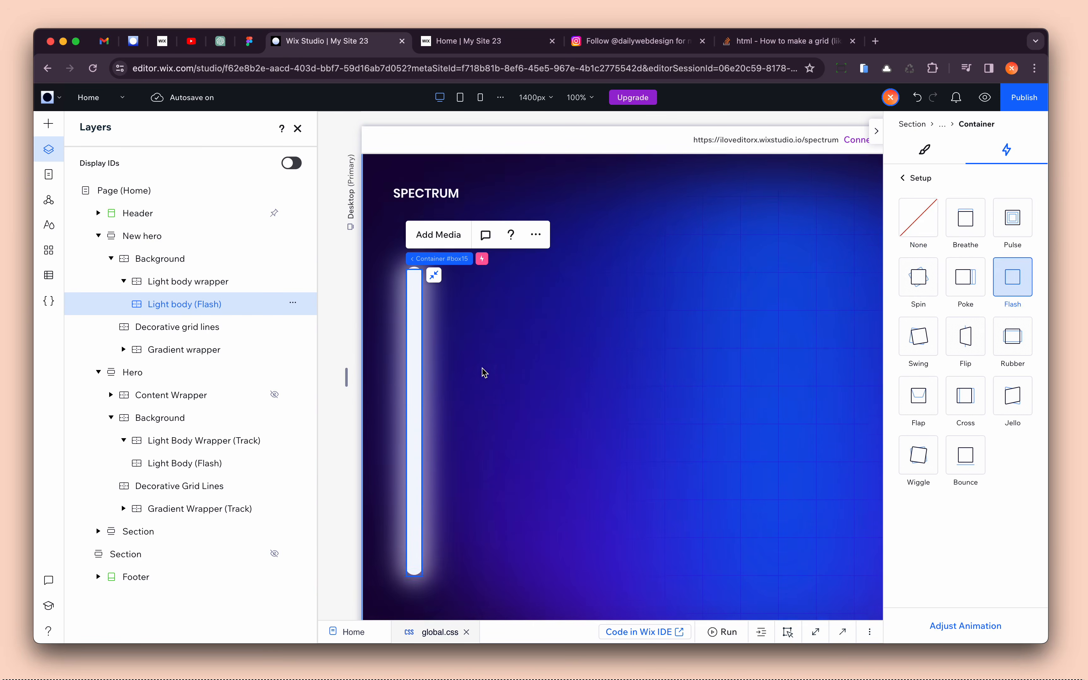
- Set the light body's Flash animation duration to 0.4 s
{"action": "left_click", "coordinate": [981, 620]}
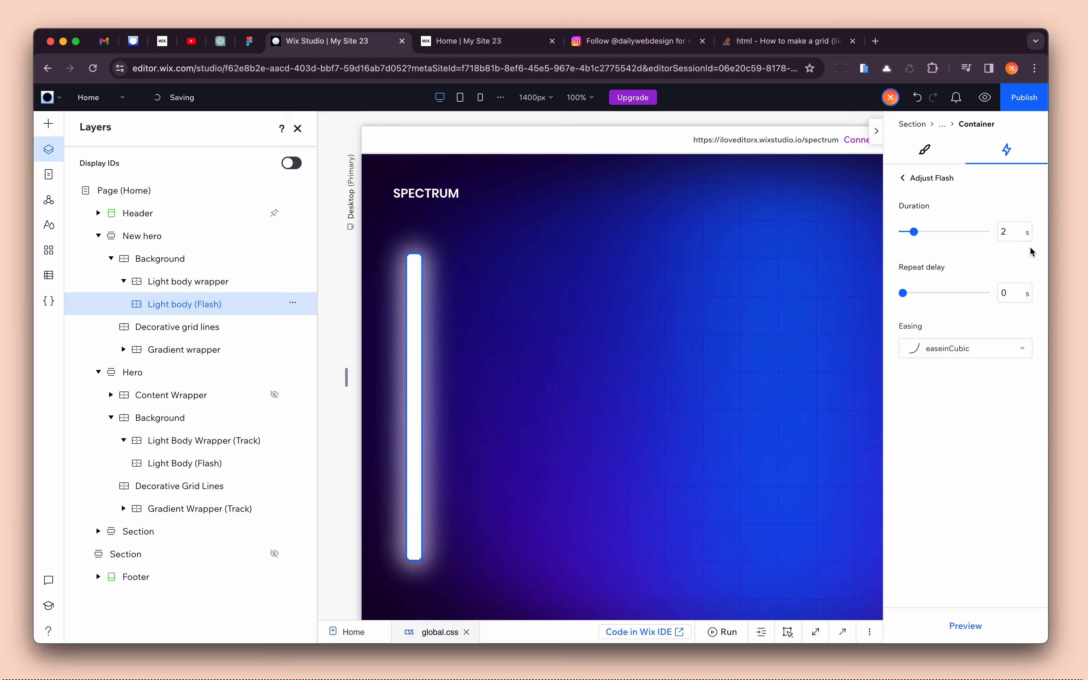
{"action": "left_click", "coordinate": [1021, 238]}
{"action": "type", "text": "4"}
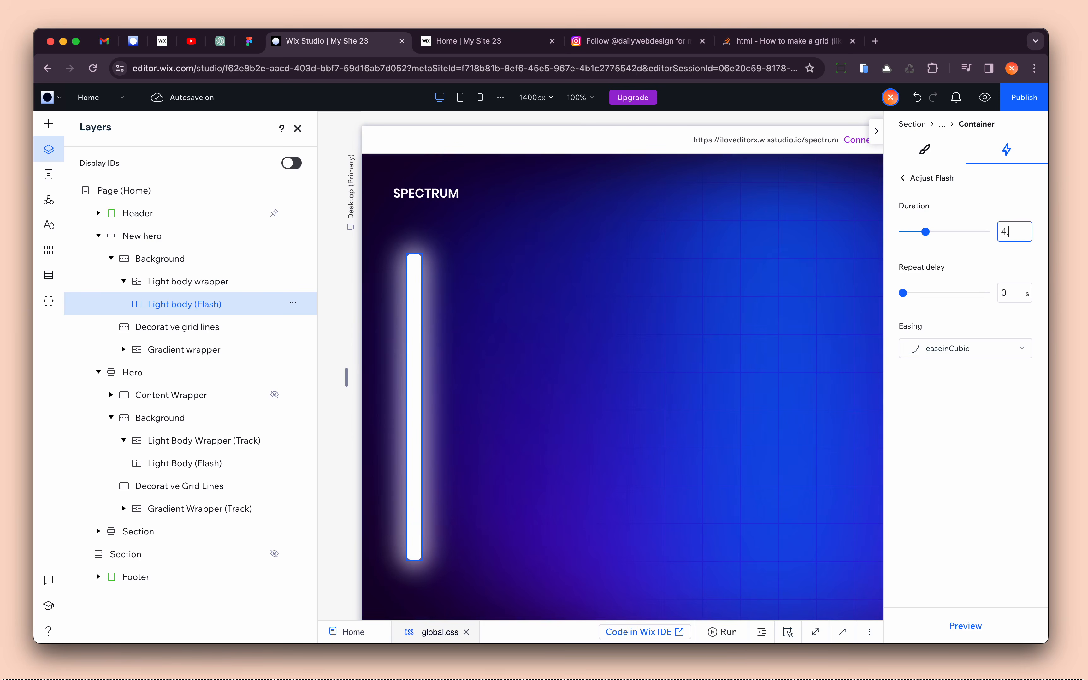
{"action": "key", "text": "super+a"}
{"action": "type", "text": "0.4"}
{"action": "key", "text": "Return"}
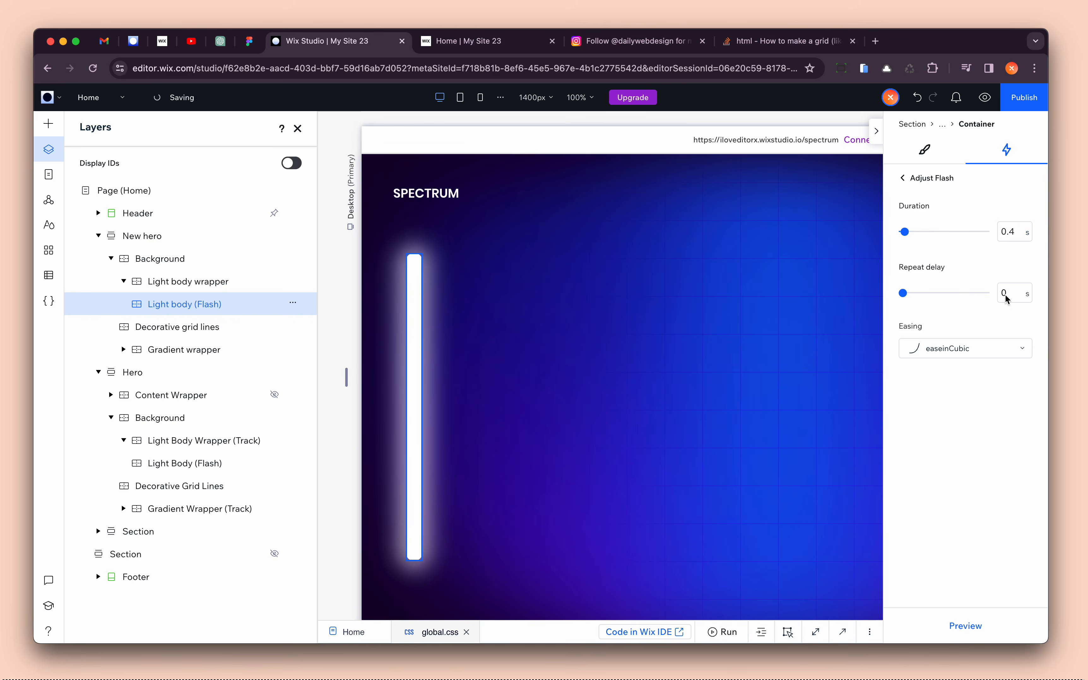
- Set the light body's Flash repeat delay to 3 s with linear easing, and preview the animation
{"action": "left_click", "coordinate": [1022, 299]}
{"action": "type", "text": "3"}
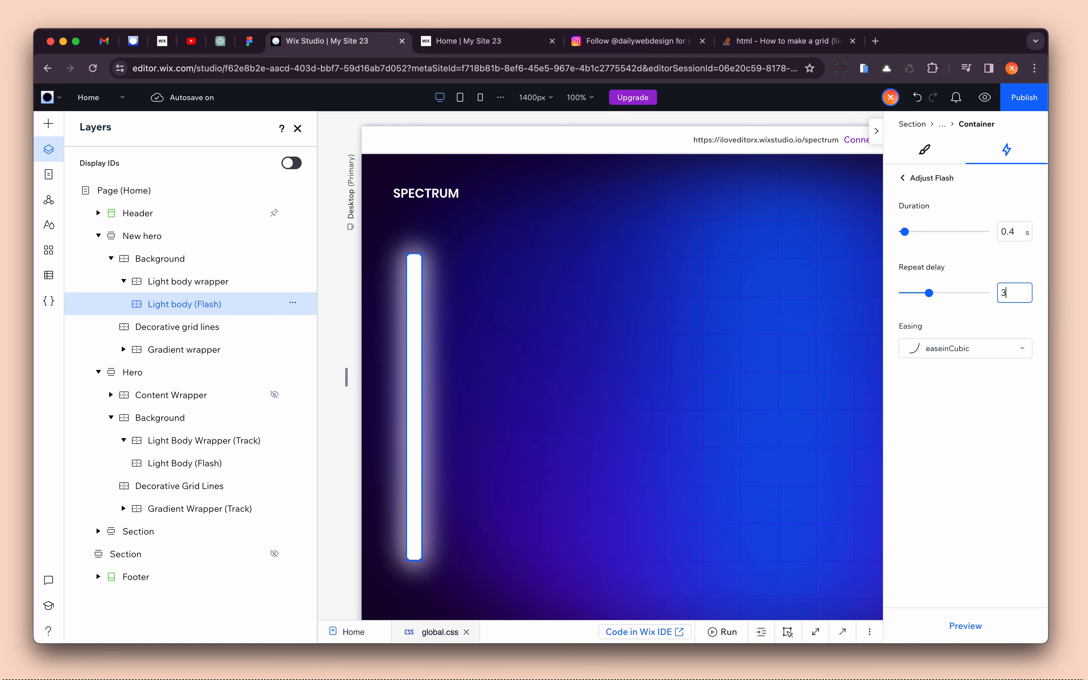
{"action": "key", "text": "Return"}
{"action": "left_click", "coordinate": [990, 349]}
{"action": "left_click", "coordinate": [978, 328]}
{"action": "left_click", "coordinate": [971, 627]}
- Examine the Flash loop's duration, repeat delay and easing on the original Hero's Image - Desktop (Flash)
{"action": "left_click", "coordinate": [124, 508]}
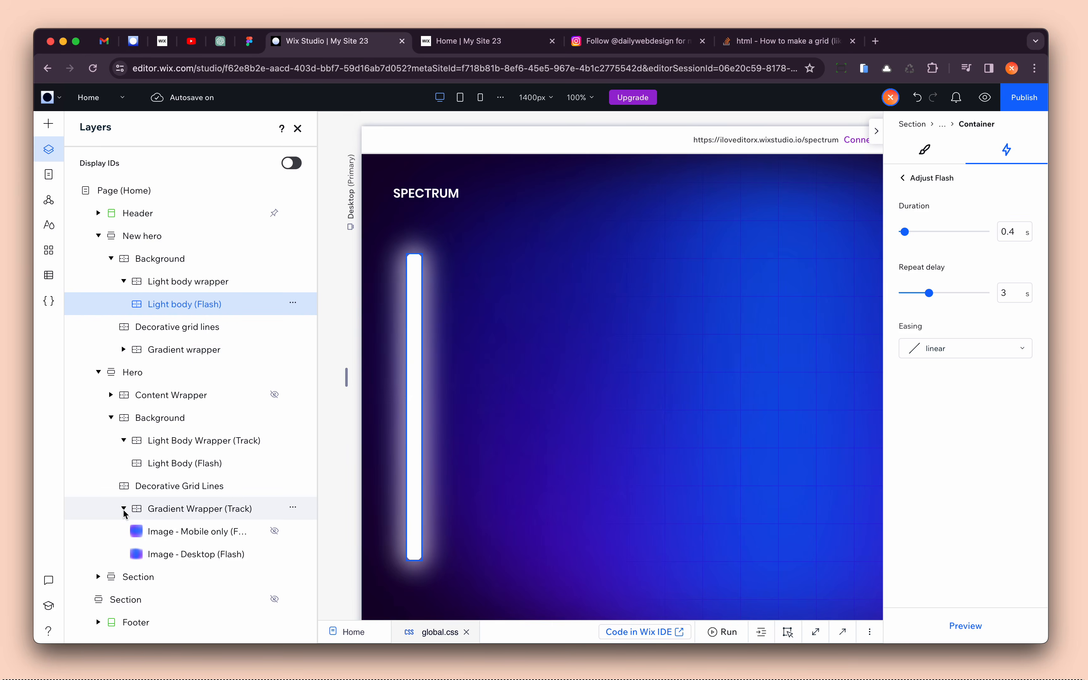
{"action": "left_click", "coordinate": [192, 555]}
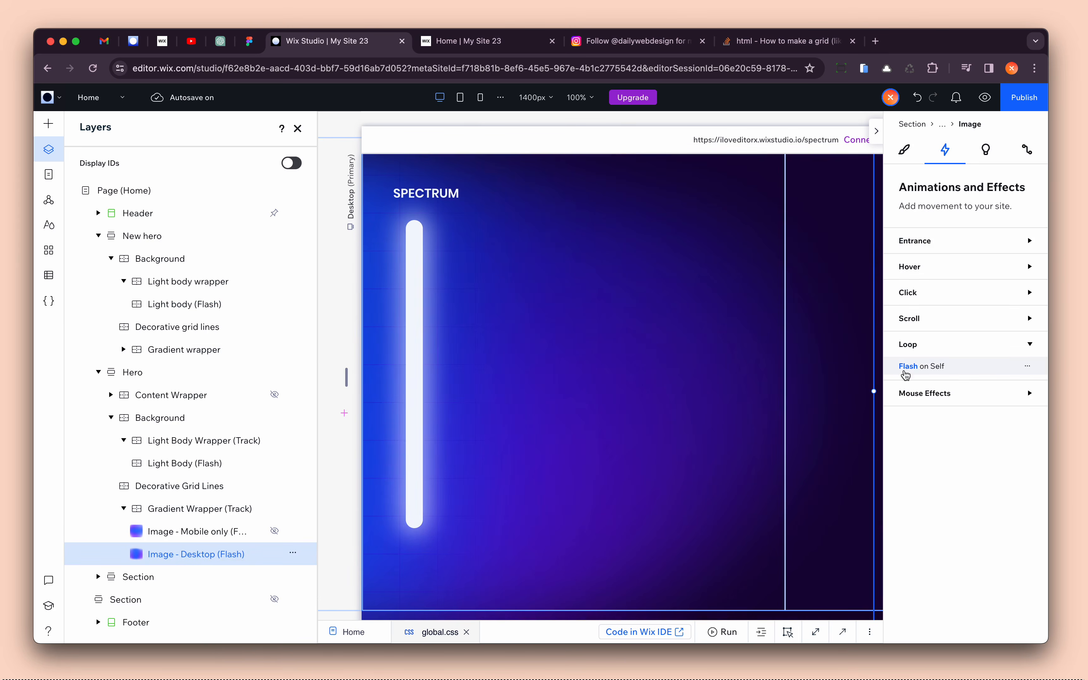
{"action": "left_click", "coordinate": [905, 375]}
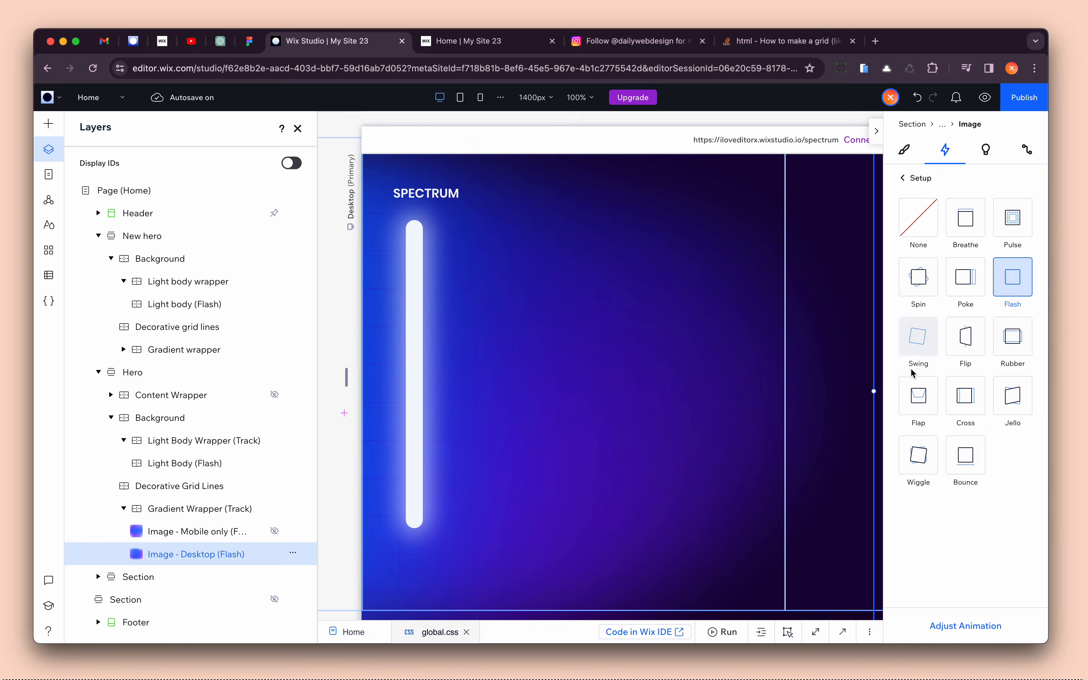
{"action": "left_click", "coordinate": [963, 626]}
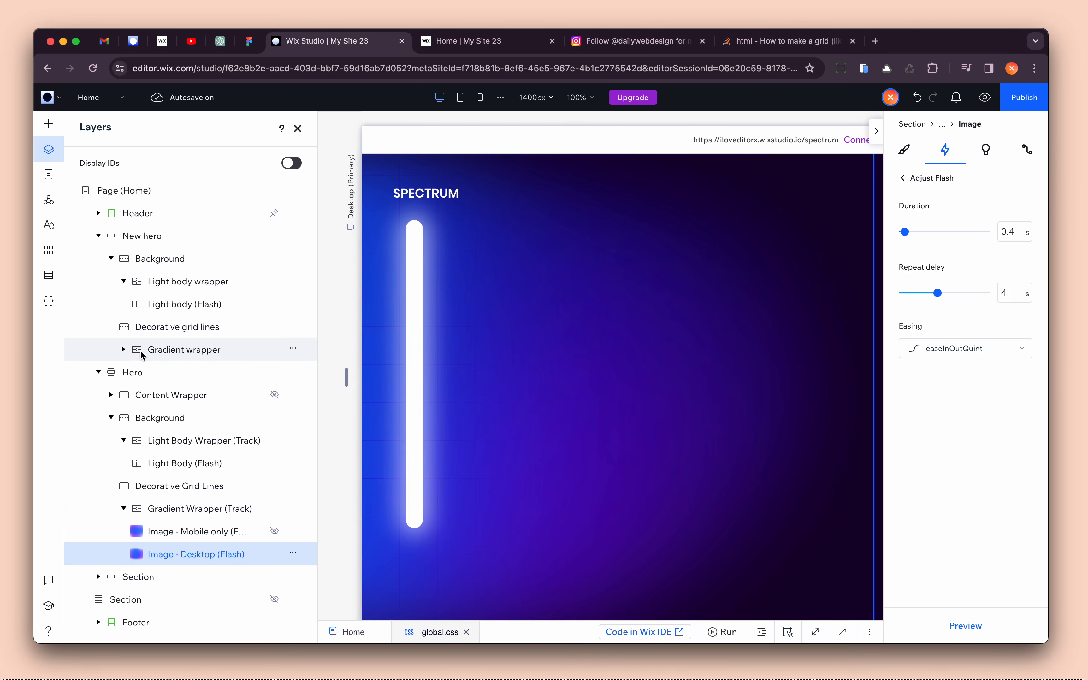
- Rename the image inside the New hero's Gradient wrapper to "Image (Flash)"
{"action": "left_click", "coordinate": [131, 350]}
{"action": "left_click", "coordinate": [124, 350]}
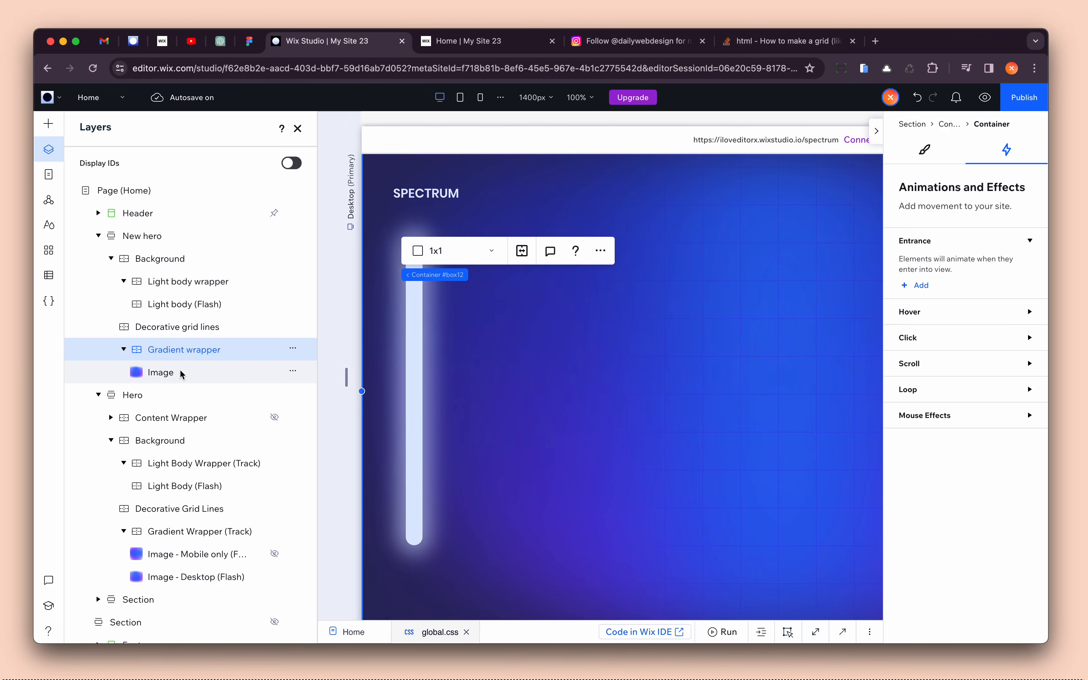
{"action": "left_click", "coordinate": [181, 369]}
{"action": "double_click", "coordinate": [167, 372]}
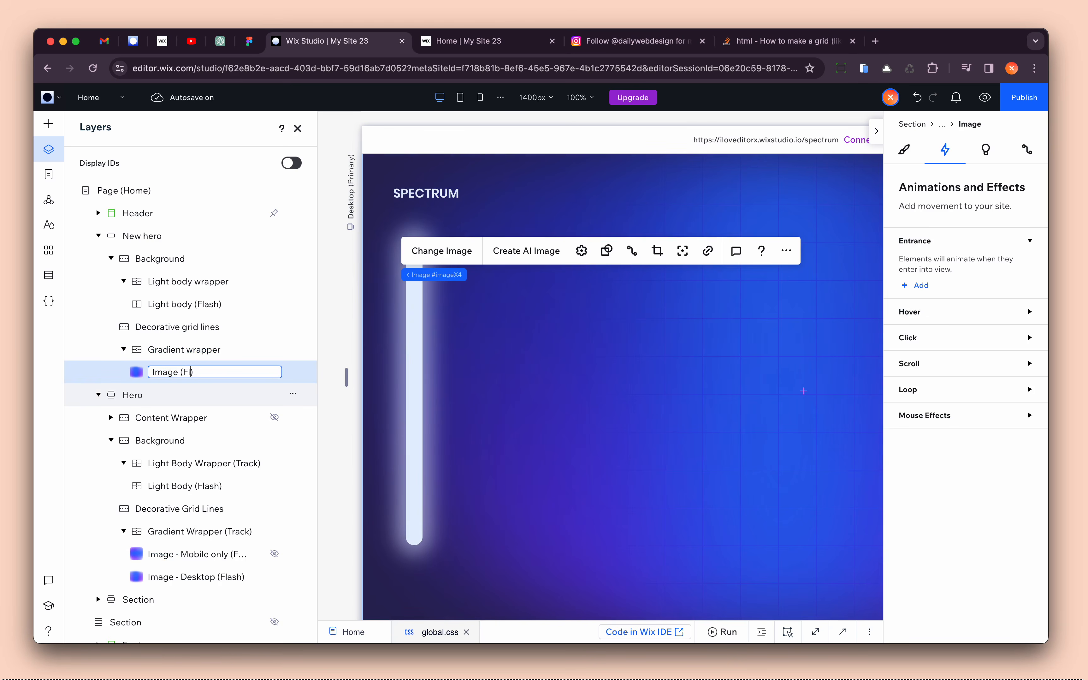
{"action": "key", "text": "Return"}
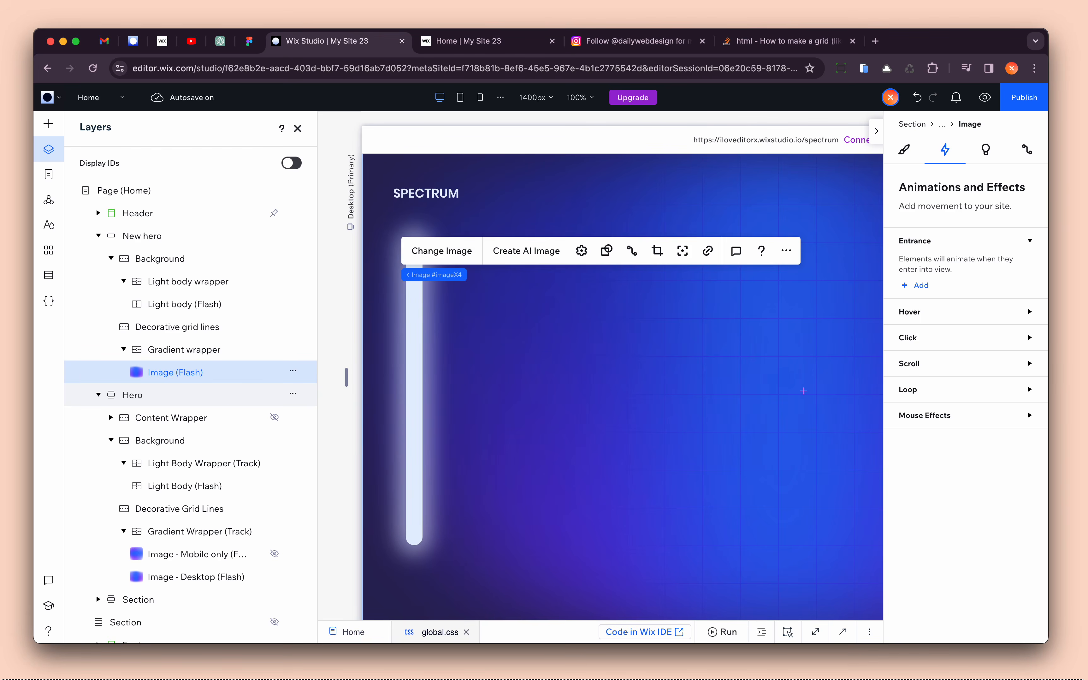
- Extend the New hero gradient image's layer name to "Image - Desktop only (Flash)" and close the layer list
{"action": "double_click", "coordinate": [212, 380]}
{"action": "key", "text": "Left"}
{"action": "key", "text": "Right"}
{"action": "key", "text": "Right"}
{"action": "key", "text": "Right"}
{"action": "key", "text": "Right"}
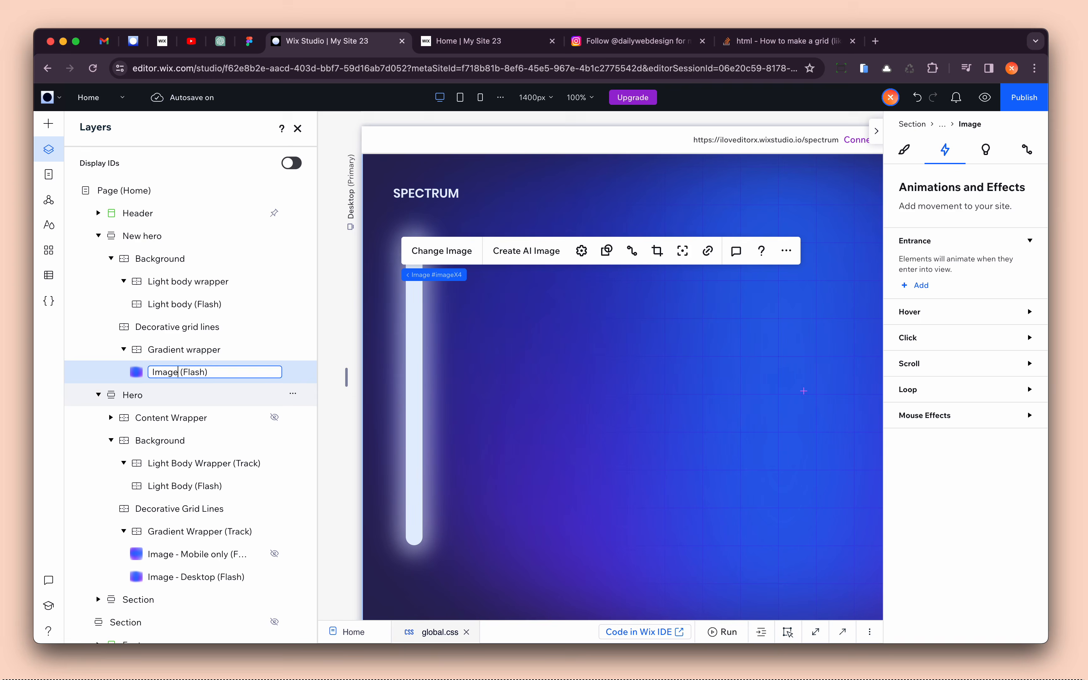
{"action": "type", "text": "- Desktop only"}
{"action": "key", "text": "Return"}
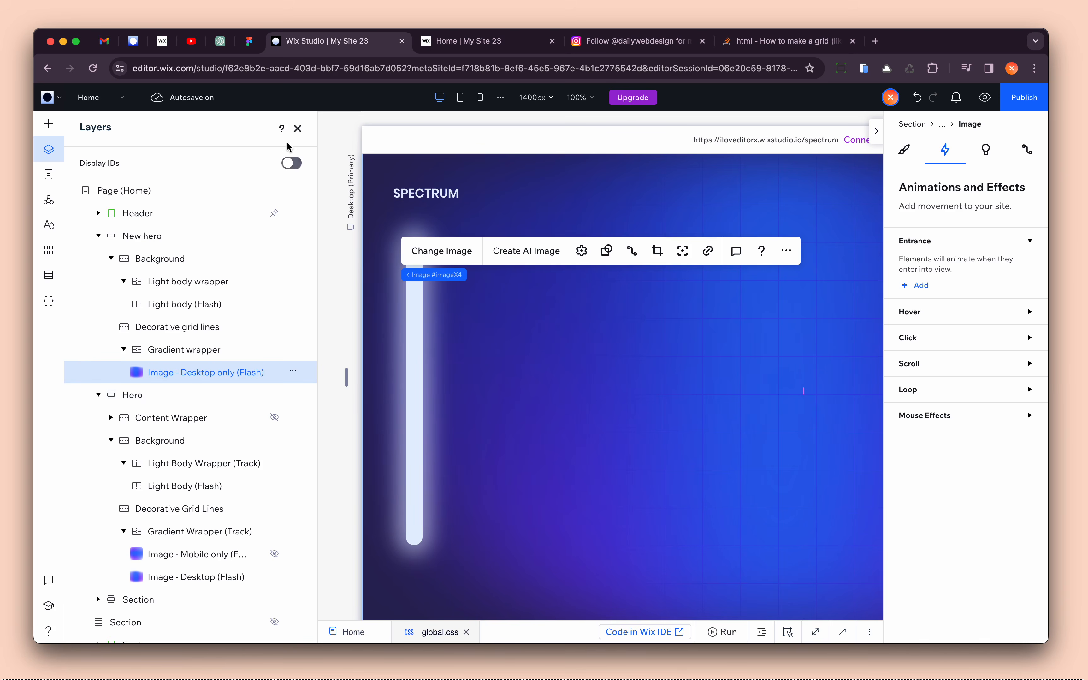
{"action": "left_click", "coordinate": [298, 129]}
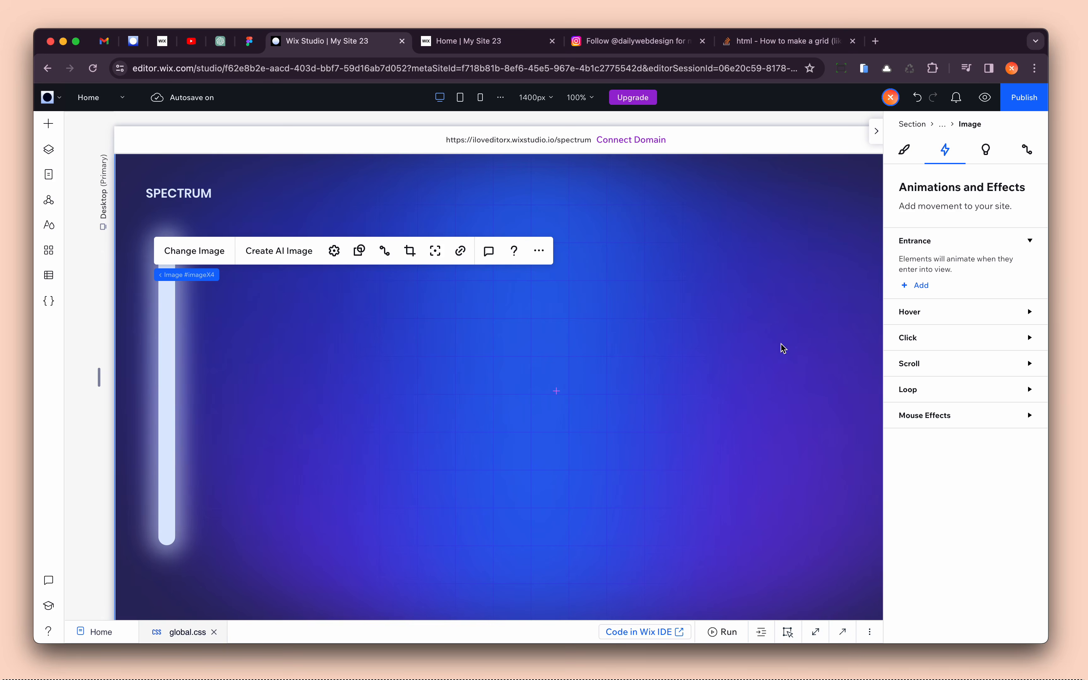
- Add a Flash loop animation to the New hero's gradient image
{"action": "left_click", "coordinate": [920, 398]}
{"action": "left_click", "coordinate": [928, 424]}
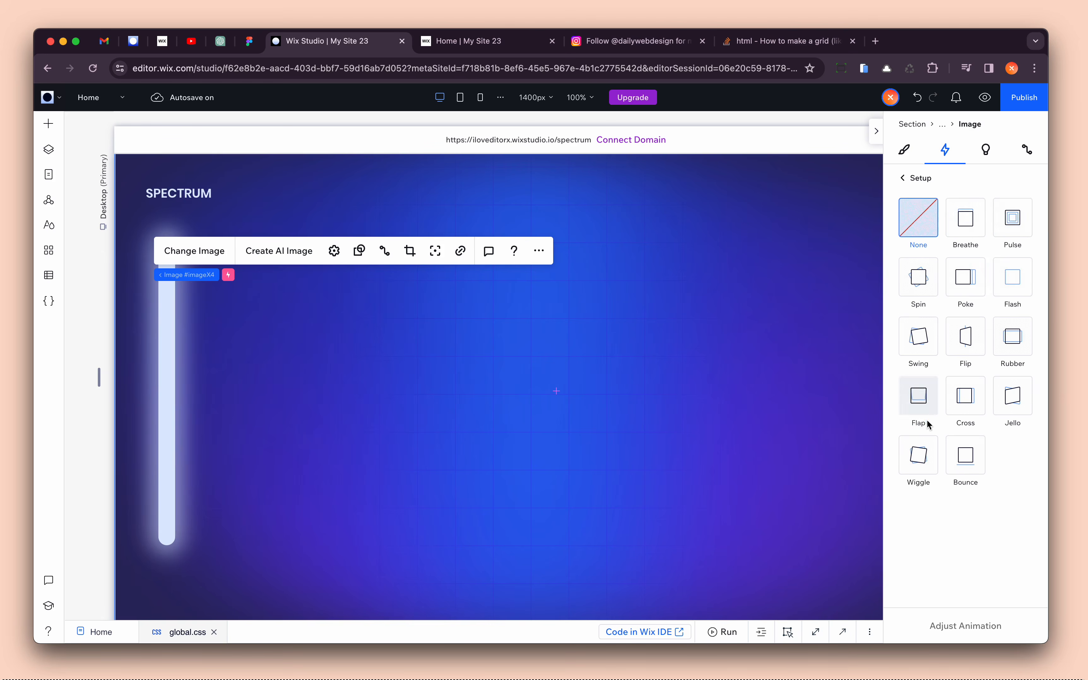
{"action": "left_click", "coordinate": [1010, 284]}
- Set the gradient image's Flash duration to 0.4 s, repeat delay to 3 s and easing to easeInOutCubic, and preview it
{"action": "left_click", "coordinate": [958, 623]}
{"action": "left_click", "coordinate": [1009, 230]}
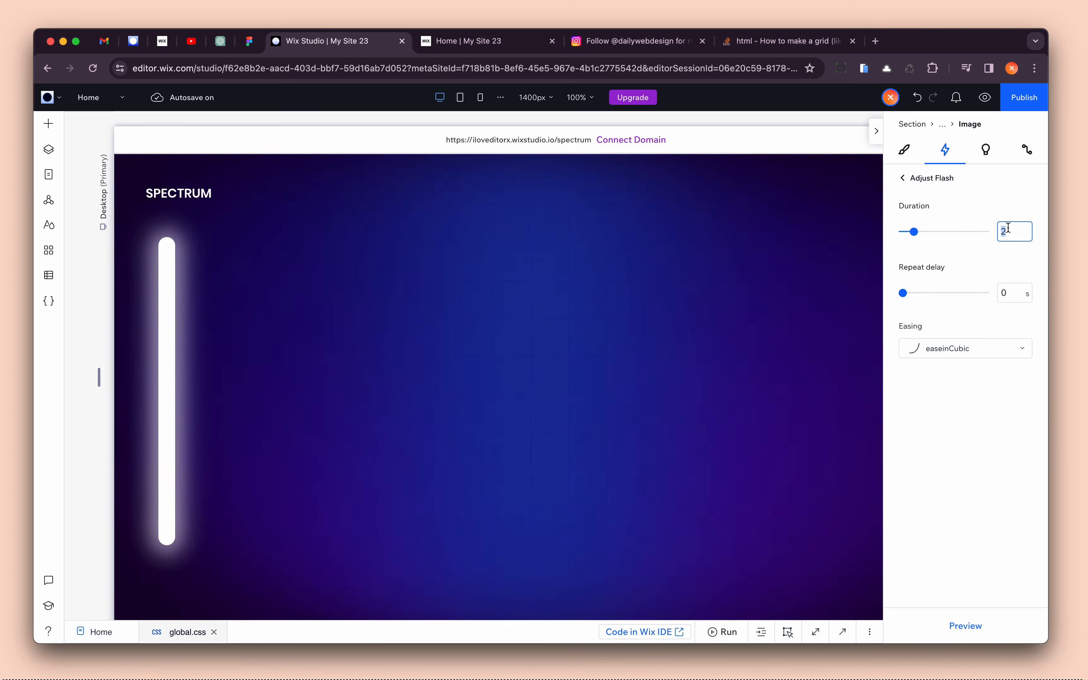
{"action": "type", "text": "0.4"}
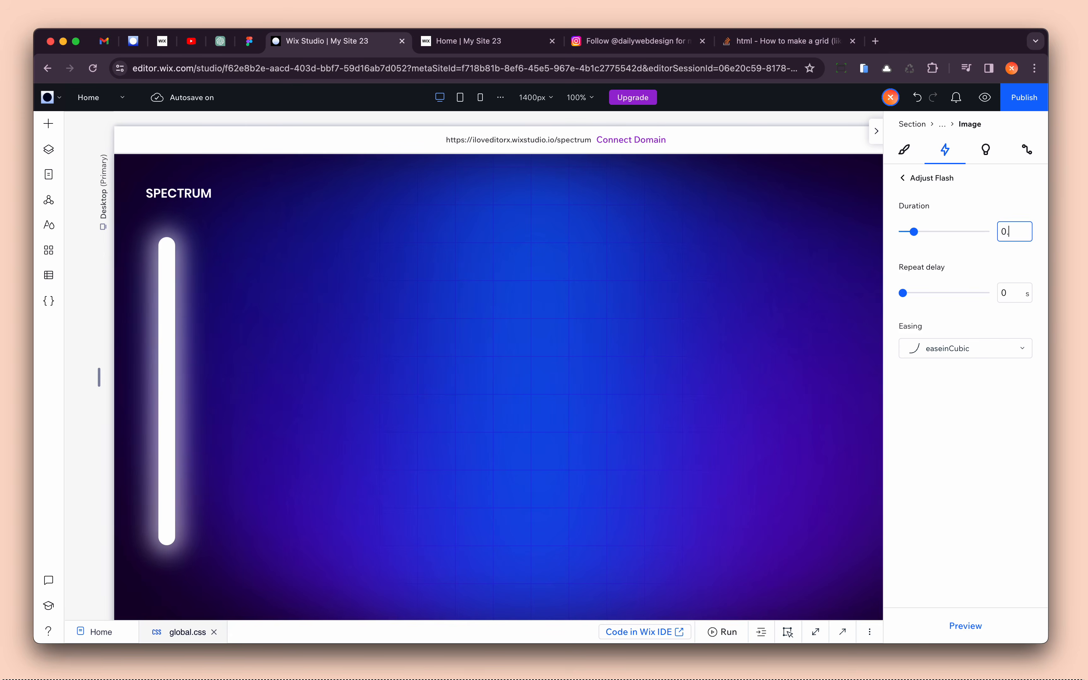
{"action": "left_click", "coordinate": [1016, 296]}
{"action": "type", "text": "3"}
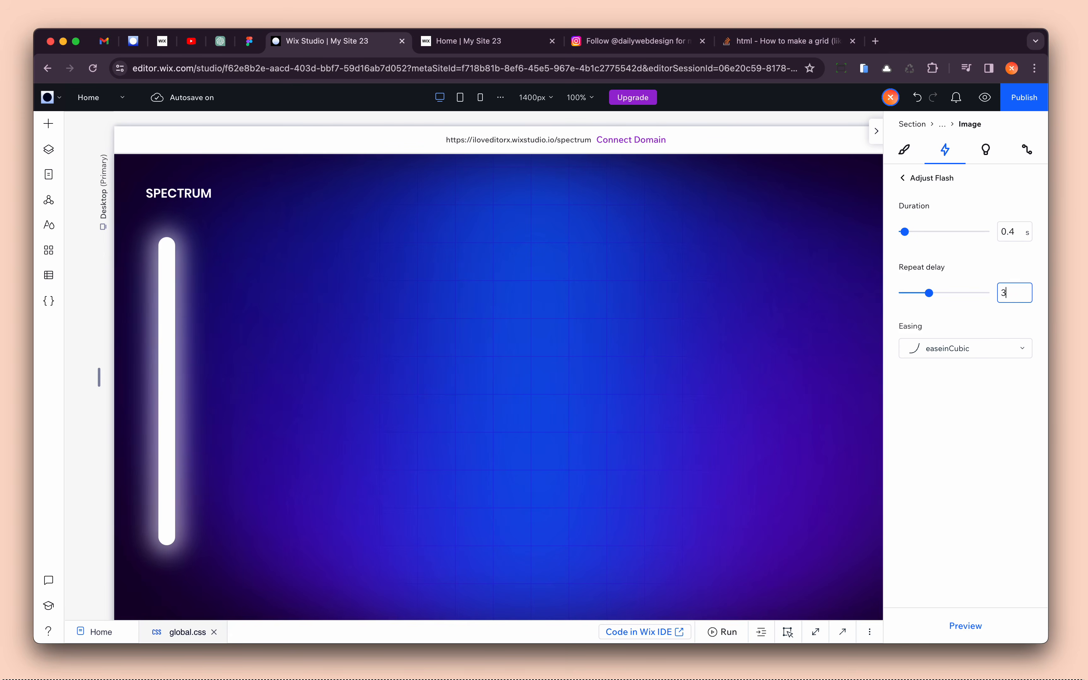
{"action": "left_click", "coordinate": [991, 348]}
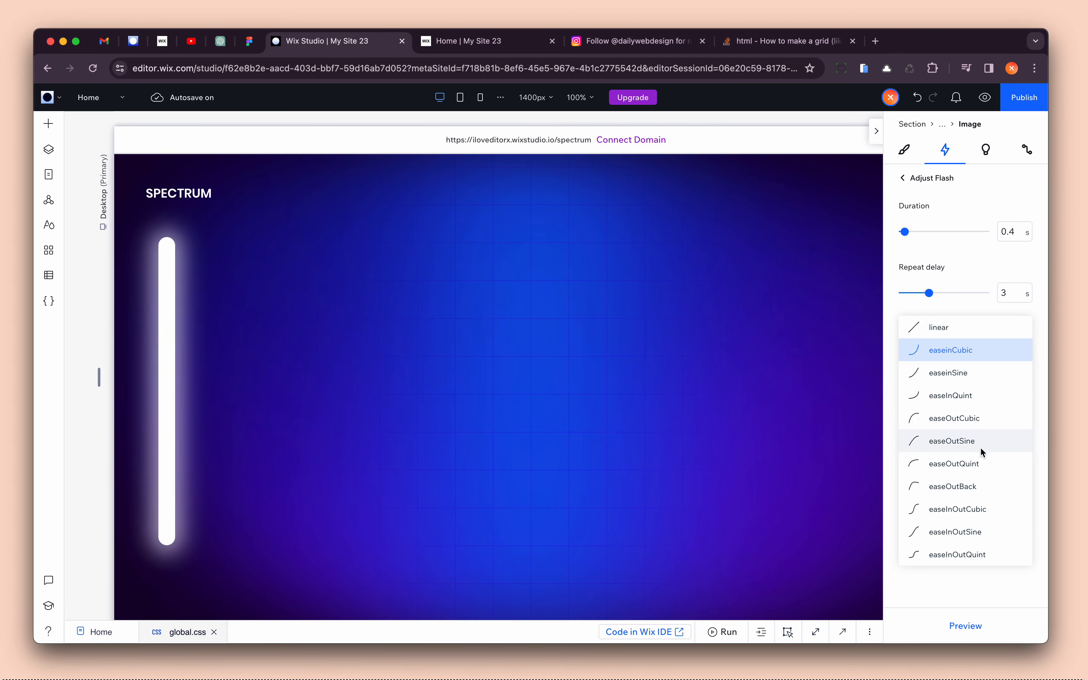
{"action": "left_click", "coordinate": [983, 509]}
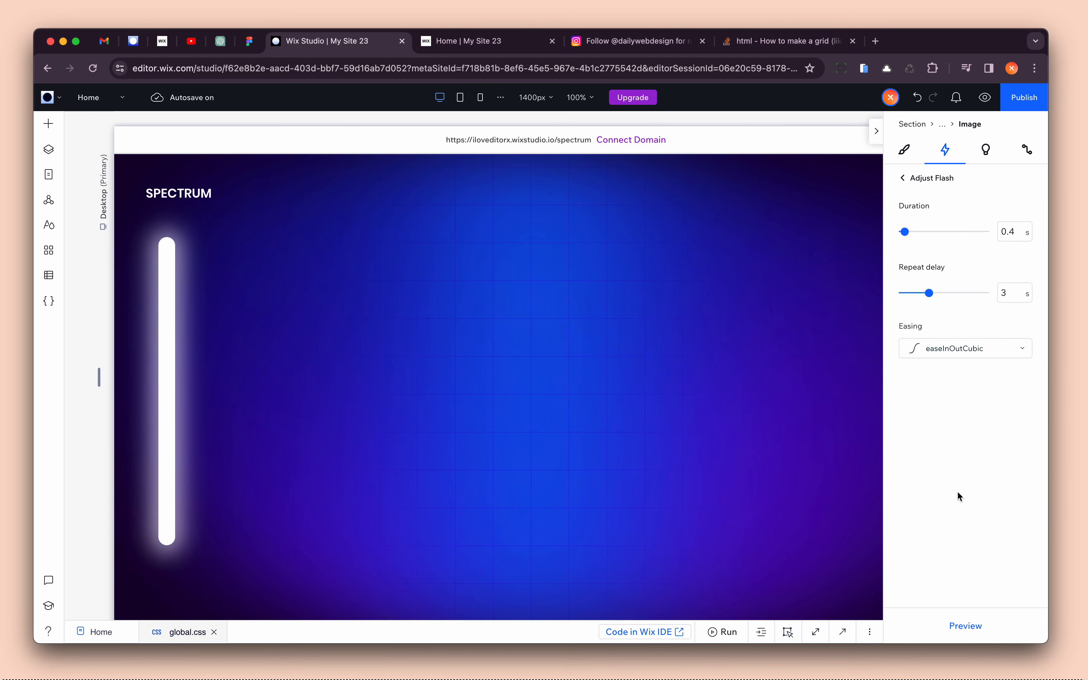
{"action": "left_click", "coordinate": [965, 625]}
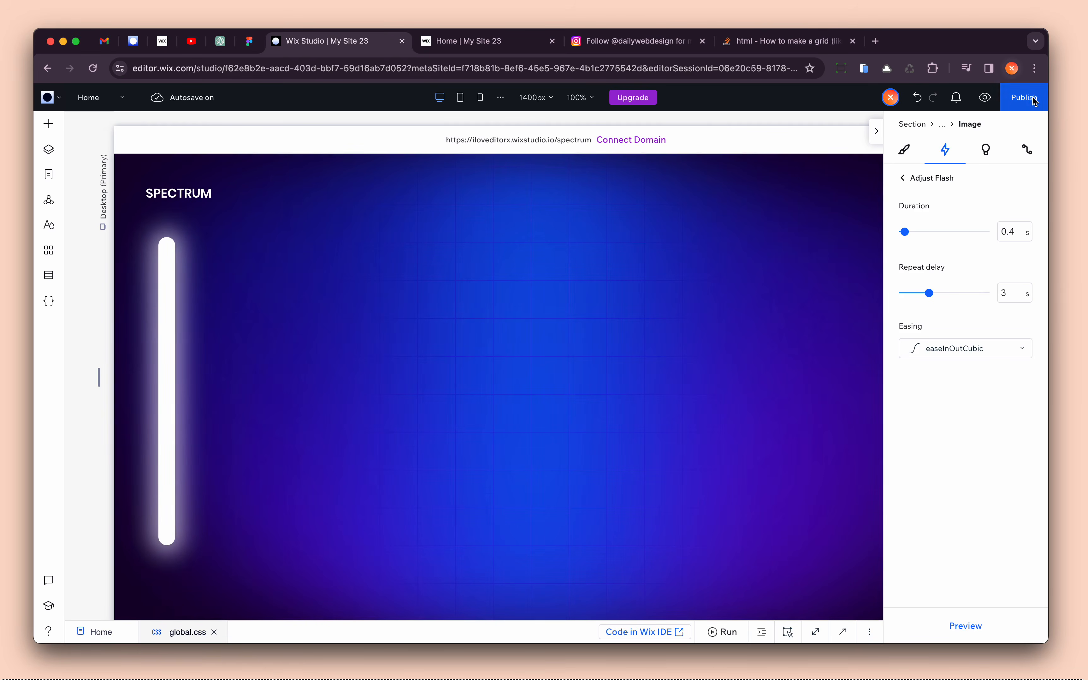
- Publish the site and reload the live Spectrum page to check the flashing hero
{"action": "left_click", "coordinate": [1024, 97]}
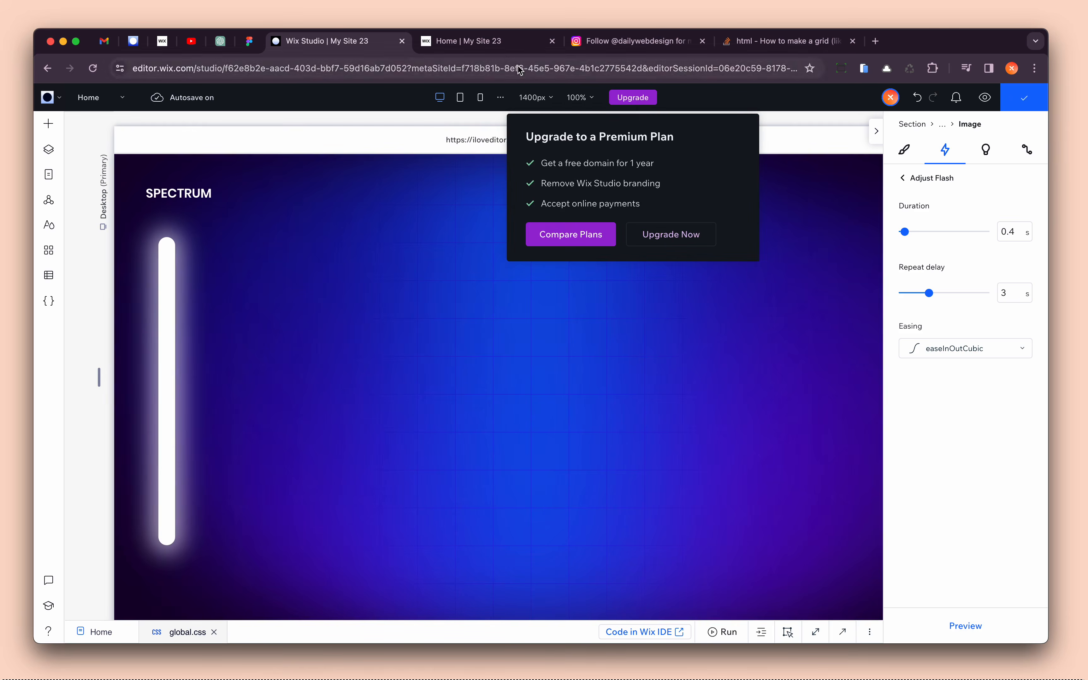
{"action": "left_click", "coordinate": [498, 42]}
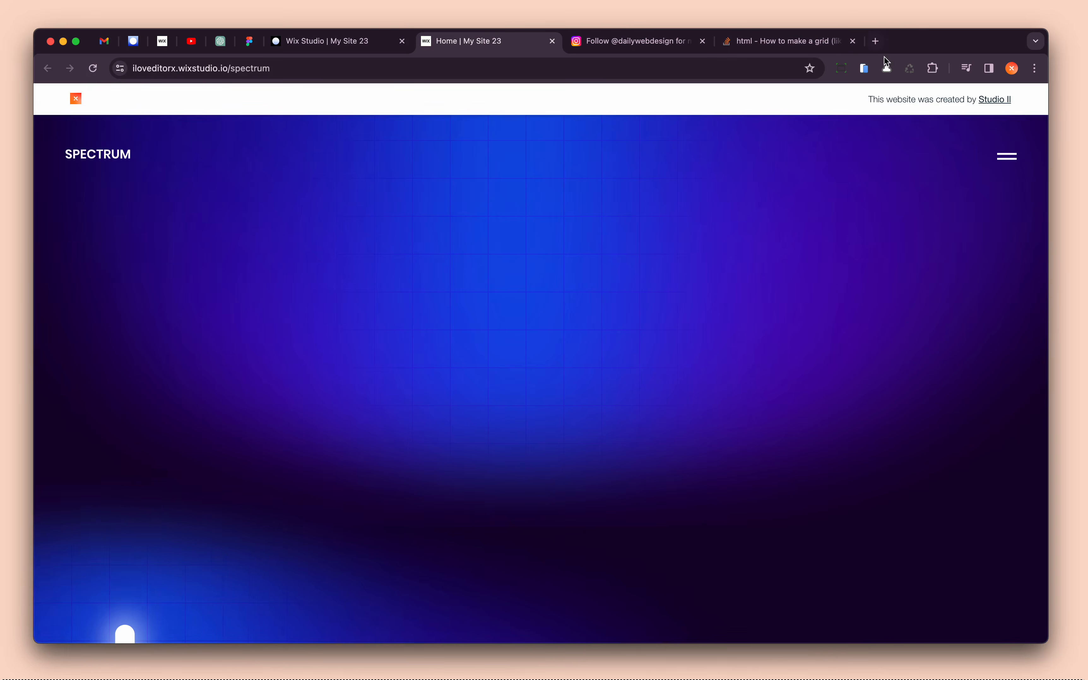
{"action": "left_click", "coordinate": [94, 70]}
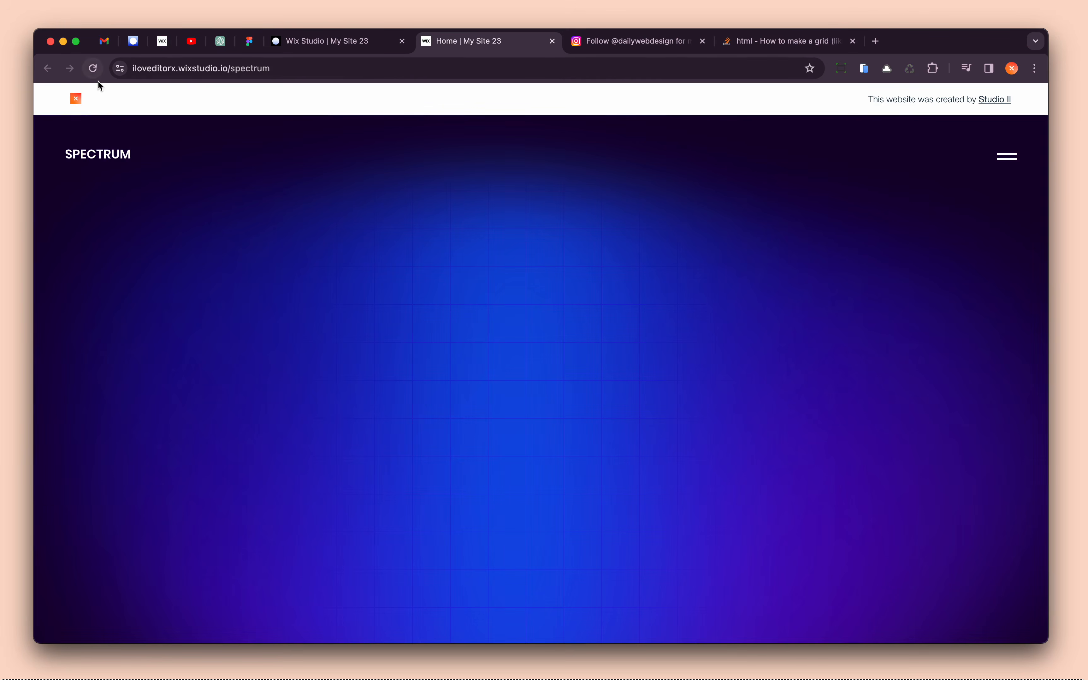
{"action": "left_click", "coordinate": [98, 75]}
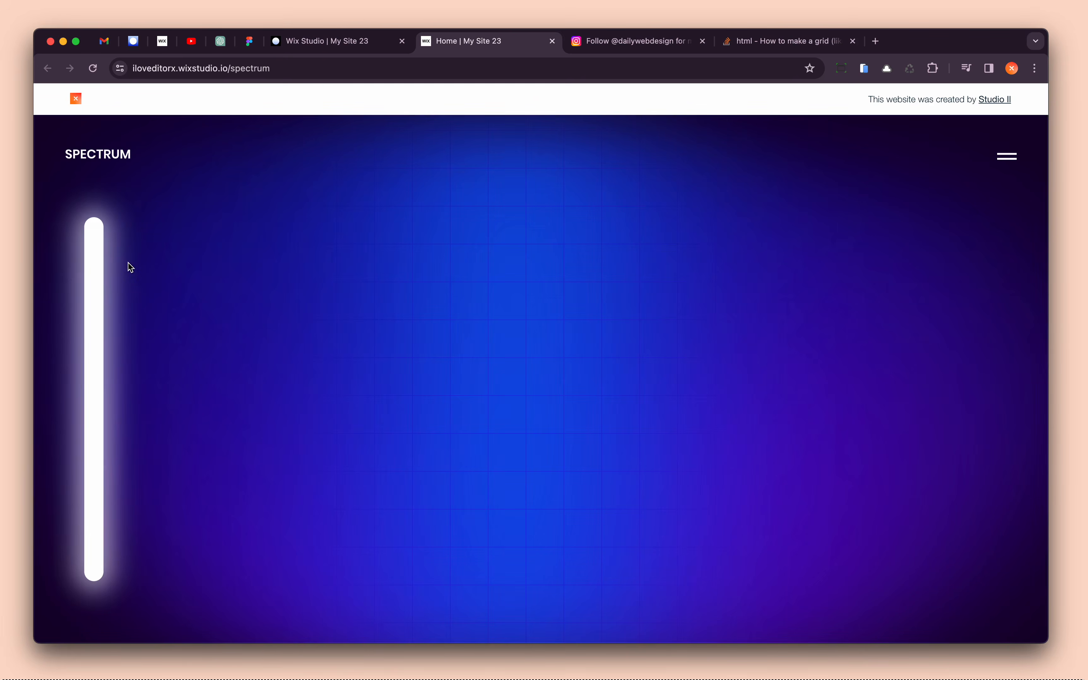
- Switch to the Wix Studio editor and examine the Track mouse effect settings on the original Hero's light body wrapper
{"action": "left_click", "coordinate": [317, 45]}
{"action": "left_click", "coordinate": [294, 198]}
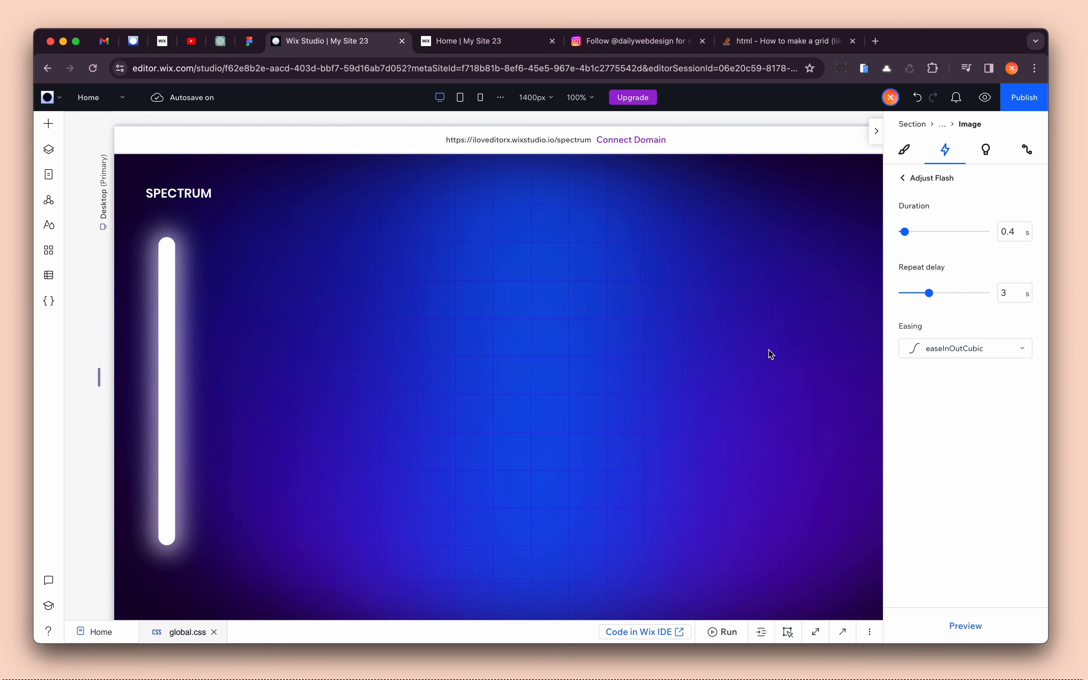
{"action": "scroll", "coordinate": [312, 349], "scroll_direction": "down", "scroll_amount": 10}
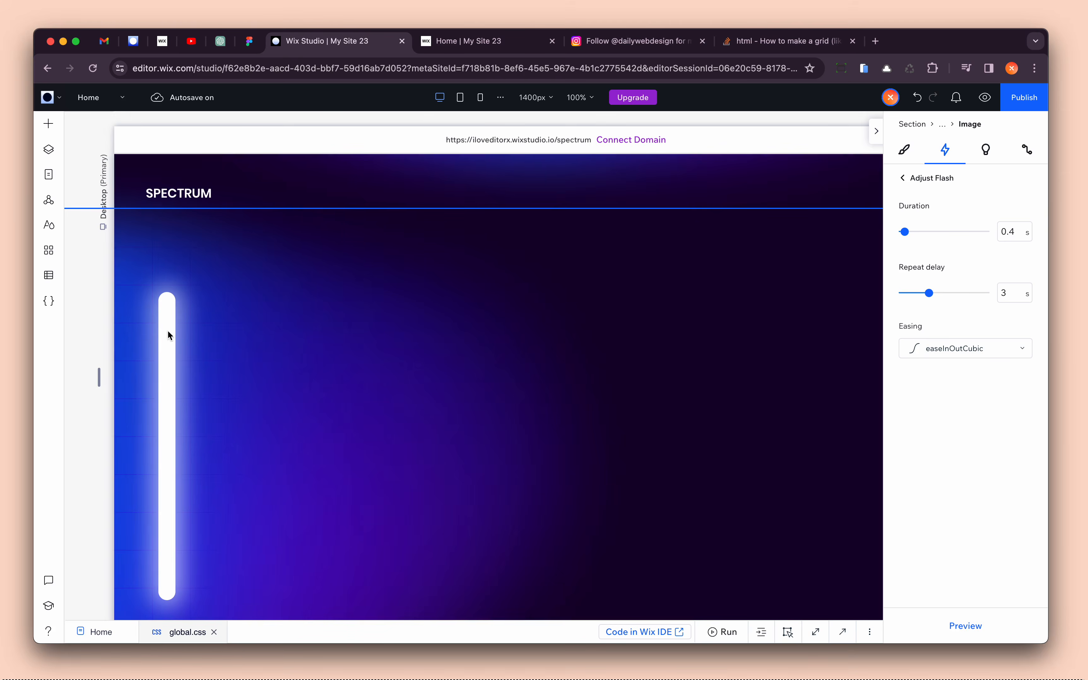
{"action": "left_click", "coordinate": [168, 335]}
{"action": "left_click", "coordinate": [254, 282]}
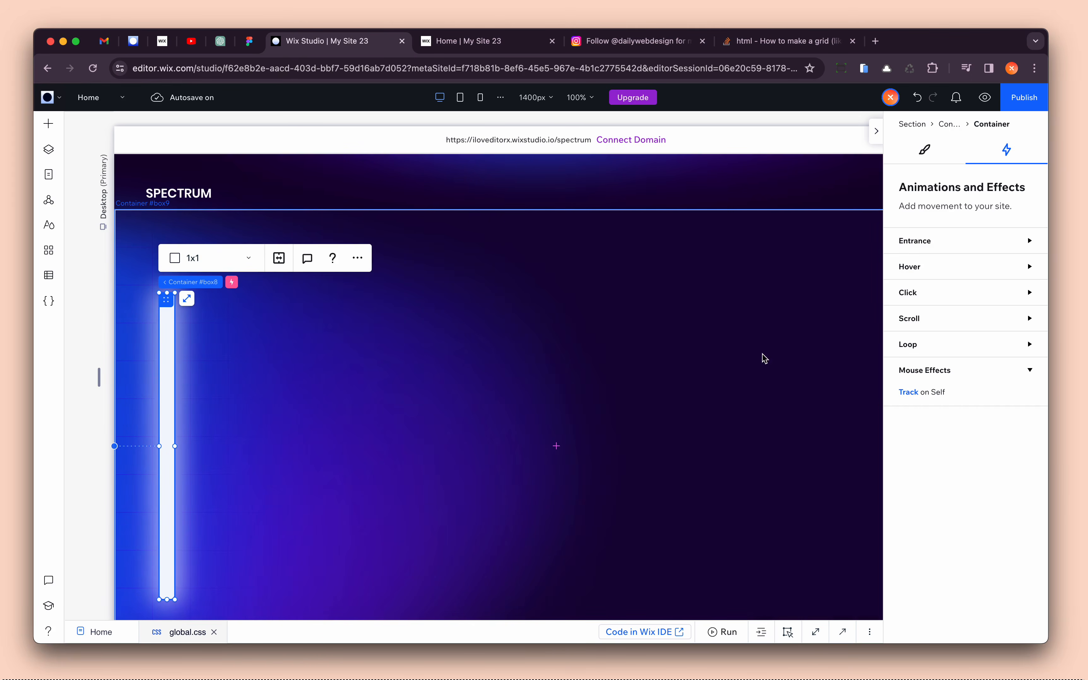
{"action": "left_click", "coordinate": [914, 391]}
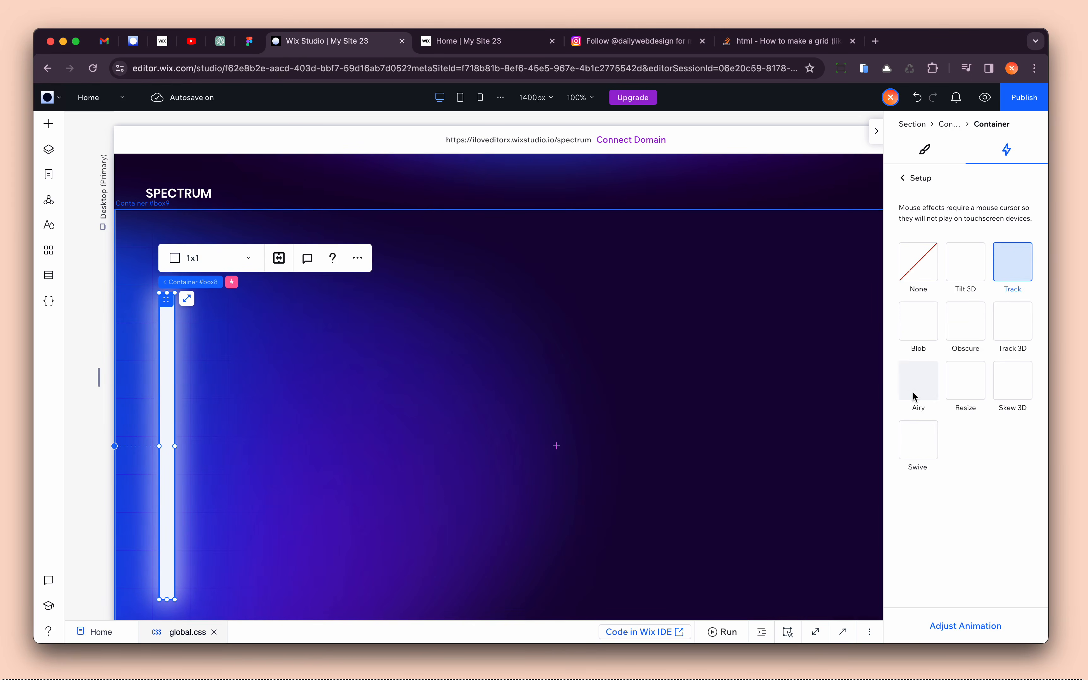
{"action": "left_click", "coordinate": [968, 624]}
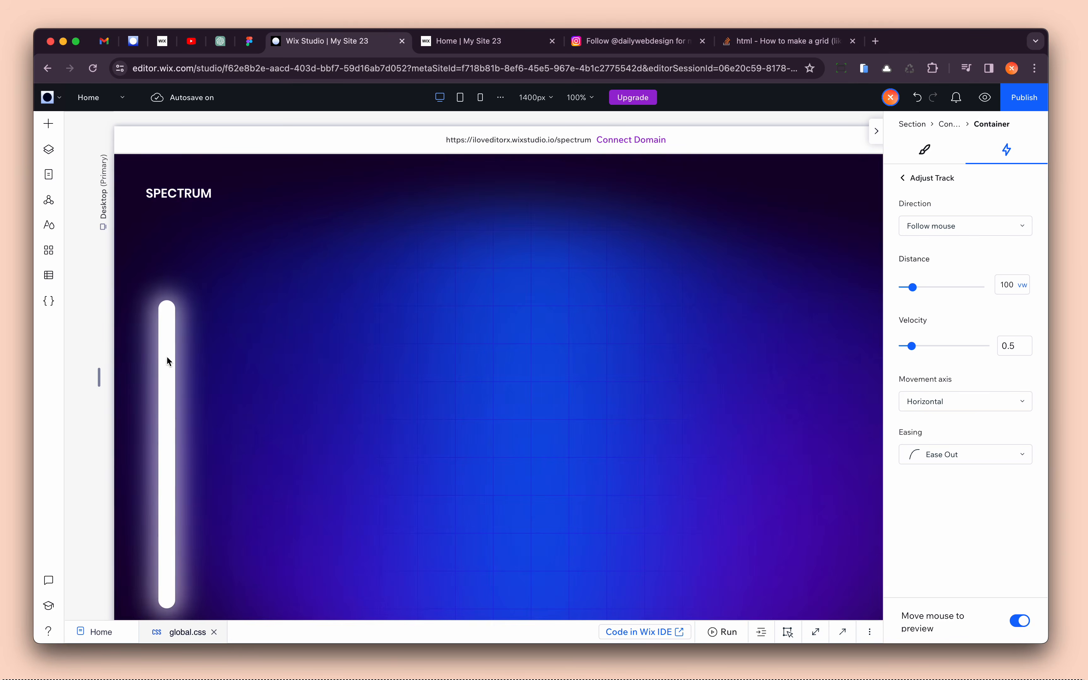
- Rename the New hero's light body wrapper layer to "Light body wrapper (Track)" and close the layer list
{"action": "left_click", "coordinate": [167, 360]}
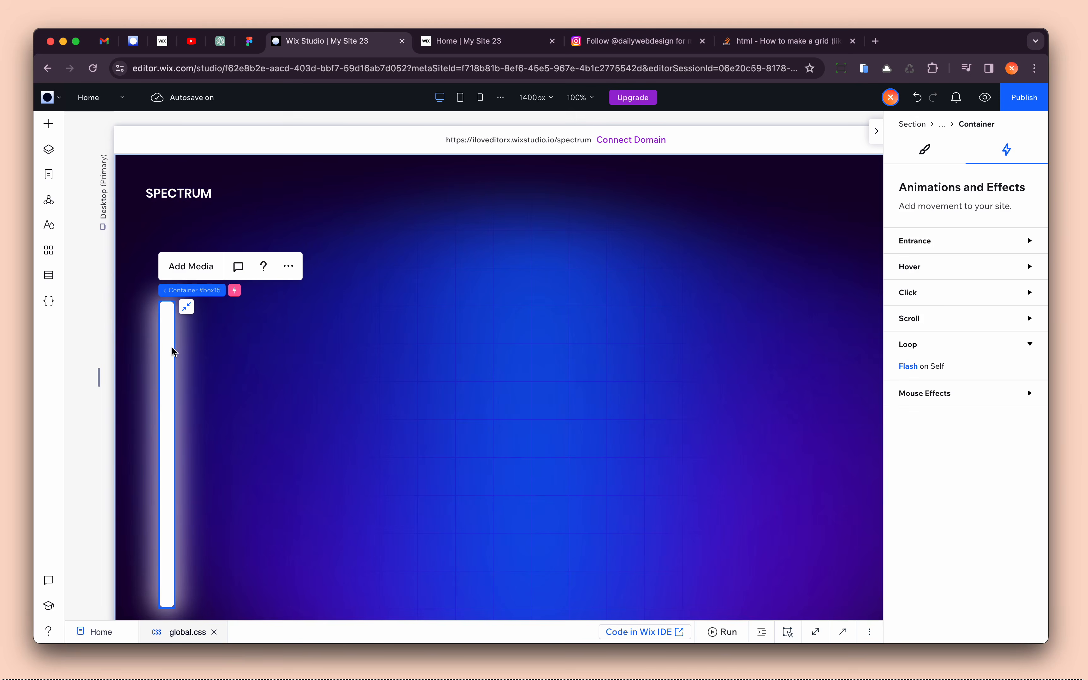
{"action": "left_click", "coordinate": [48, 175]}
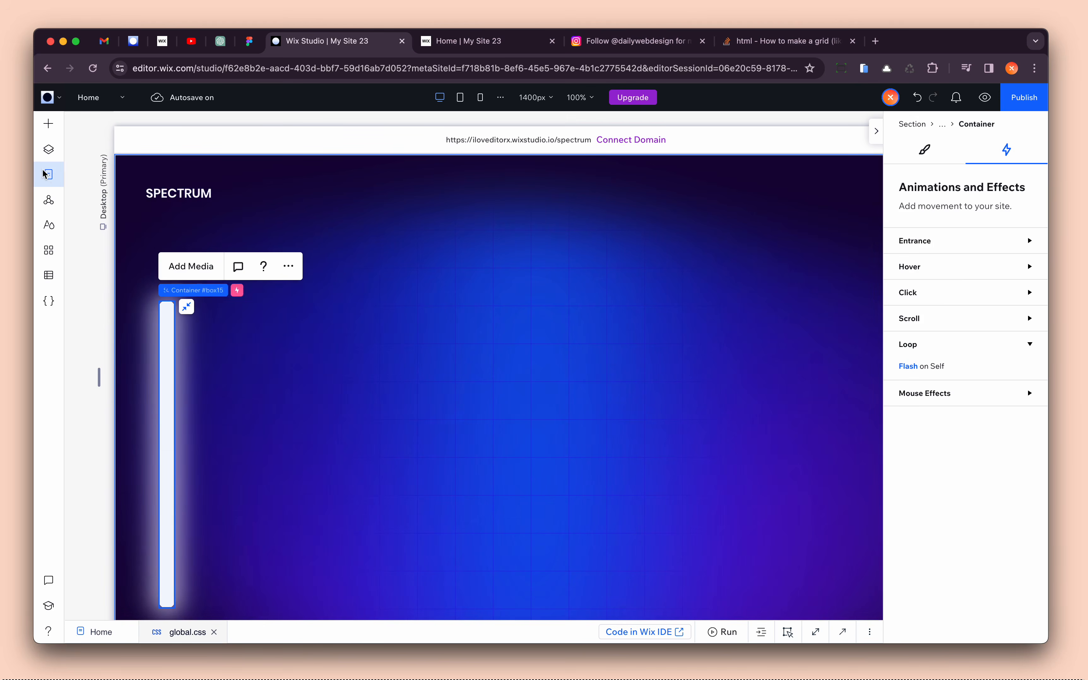
{"action": "left_click", "coordinate": [55, 150]}
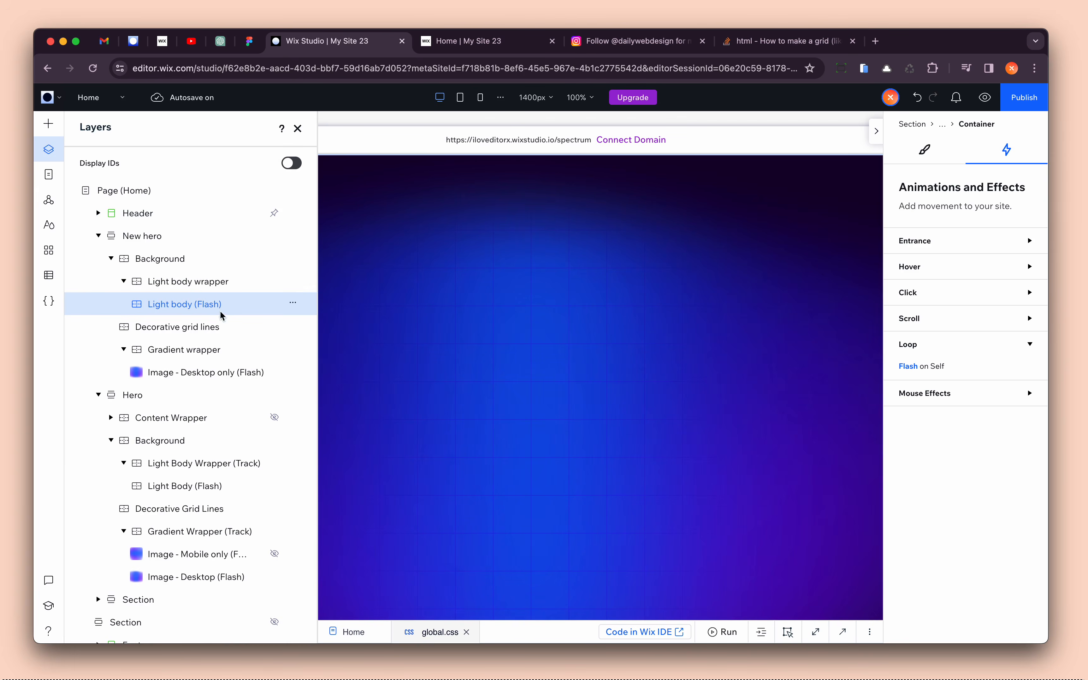
{"action": "left_click", "coordinate": [193, 283]}
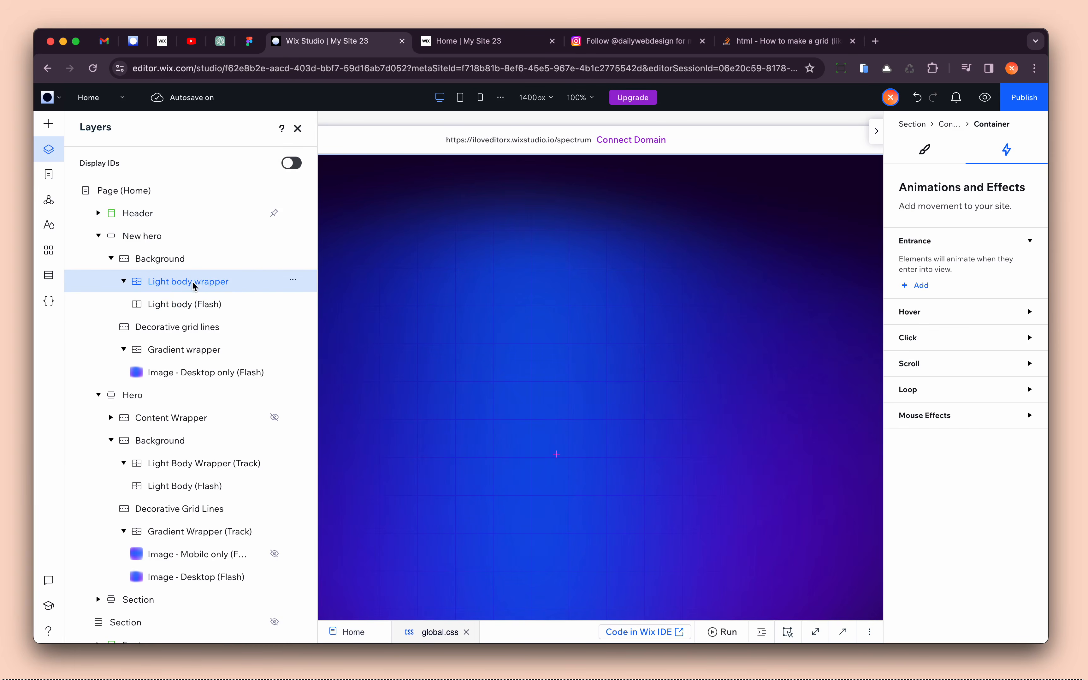
{"action": "double_click", "coordinate": [204, 282]}
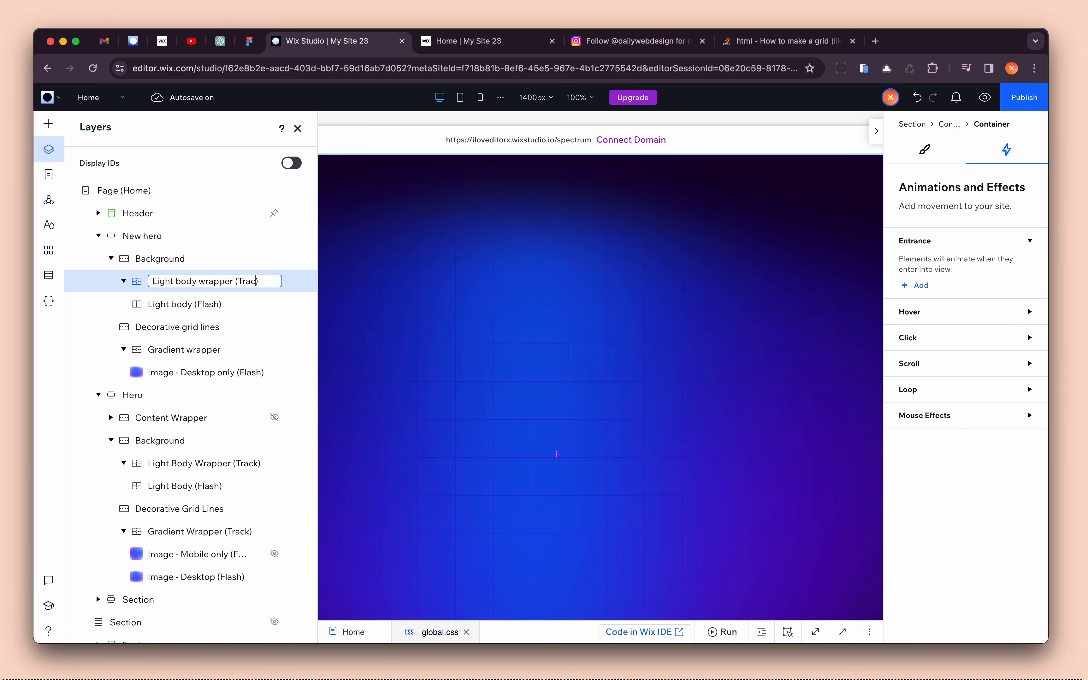
{"action": "key", "text": "Return"}
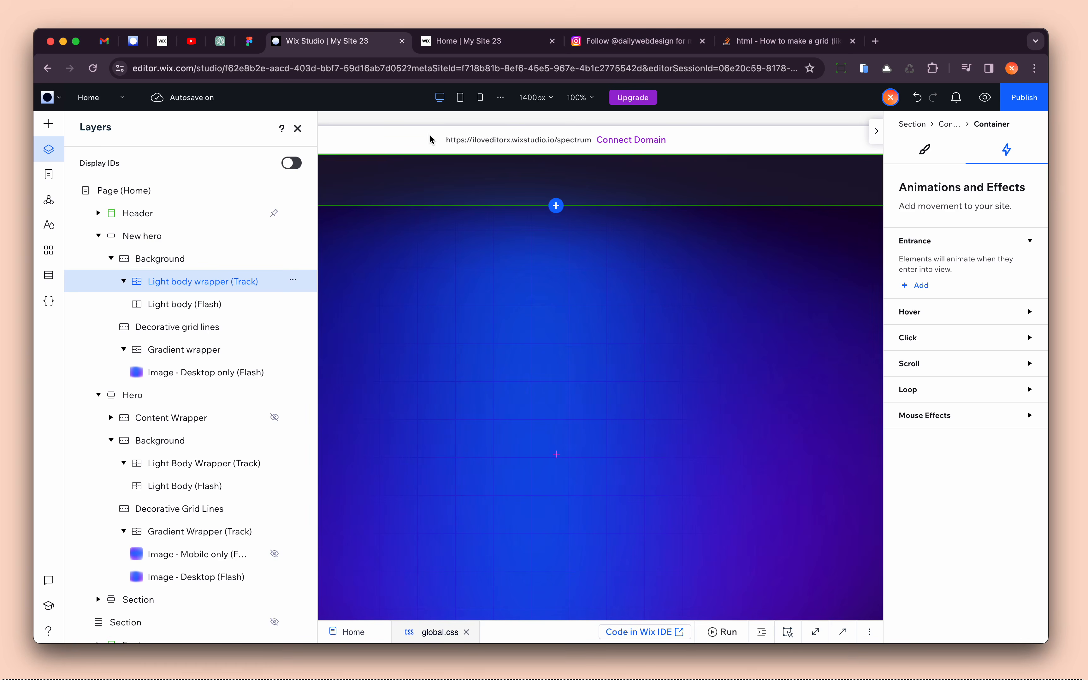
{"action": "left_click", "coordinate": [298, 128]}
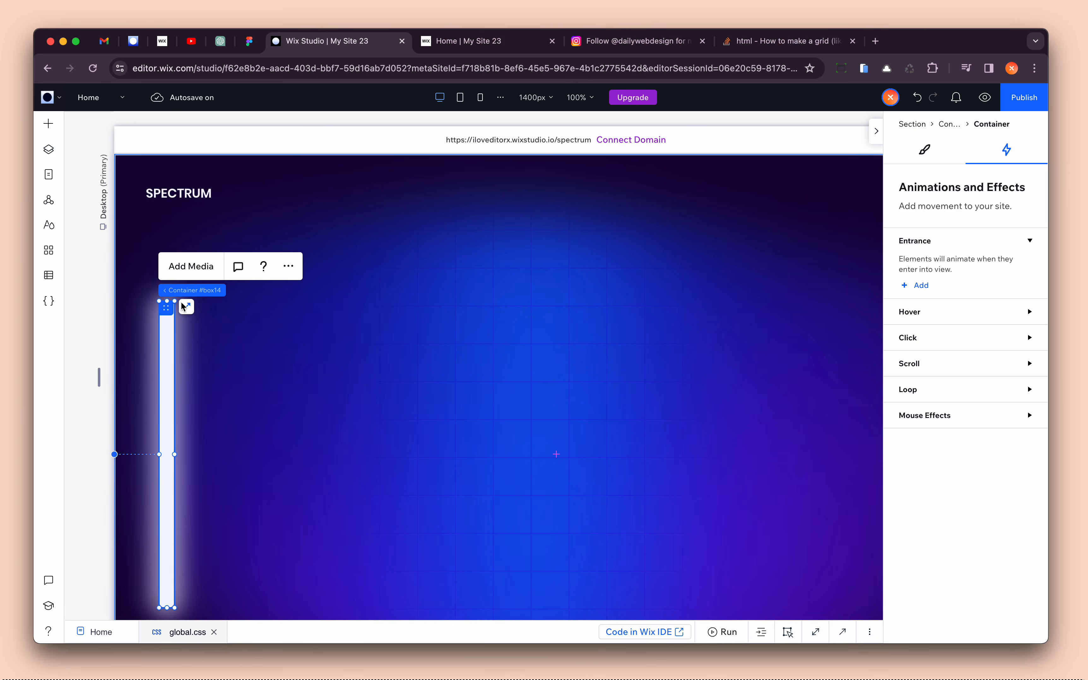
- Add a Track mouse effect to the New hero's light body wrapper
{"action": "left_click", "coordinate": [167, 338]}
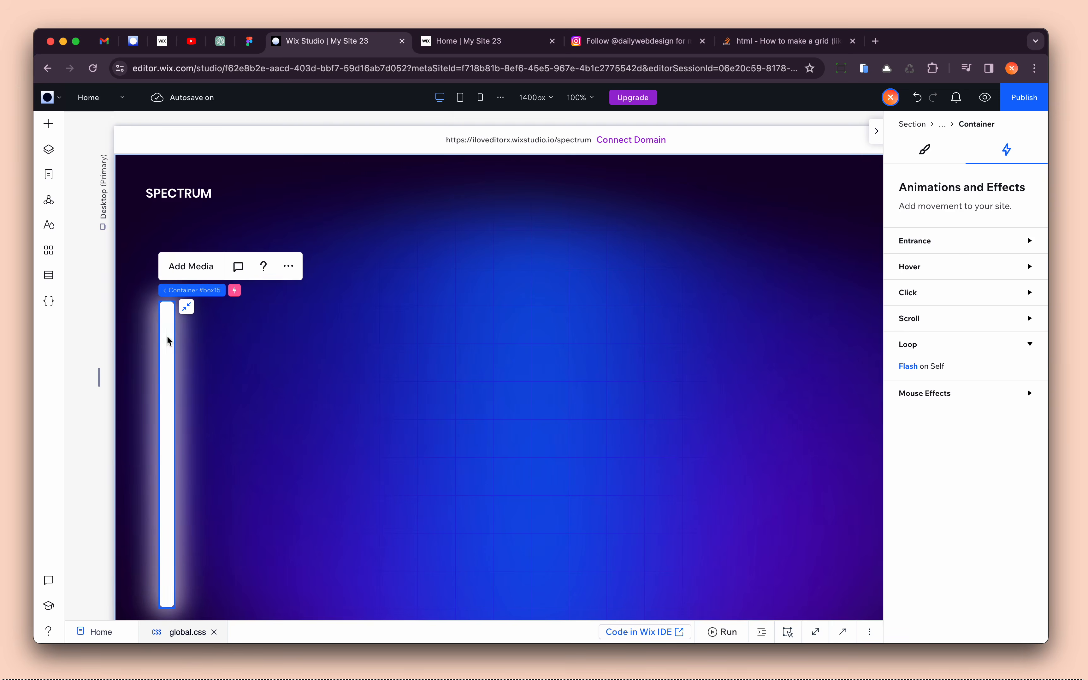
{"action": "left_click", "coordinate": [913, 394]}
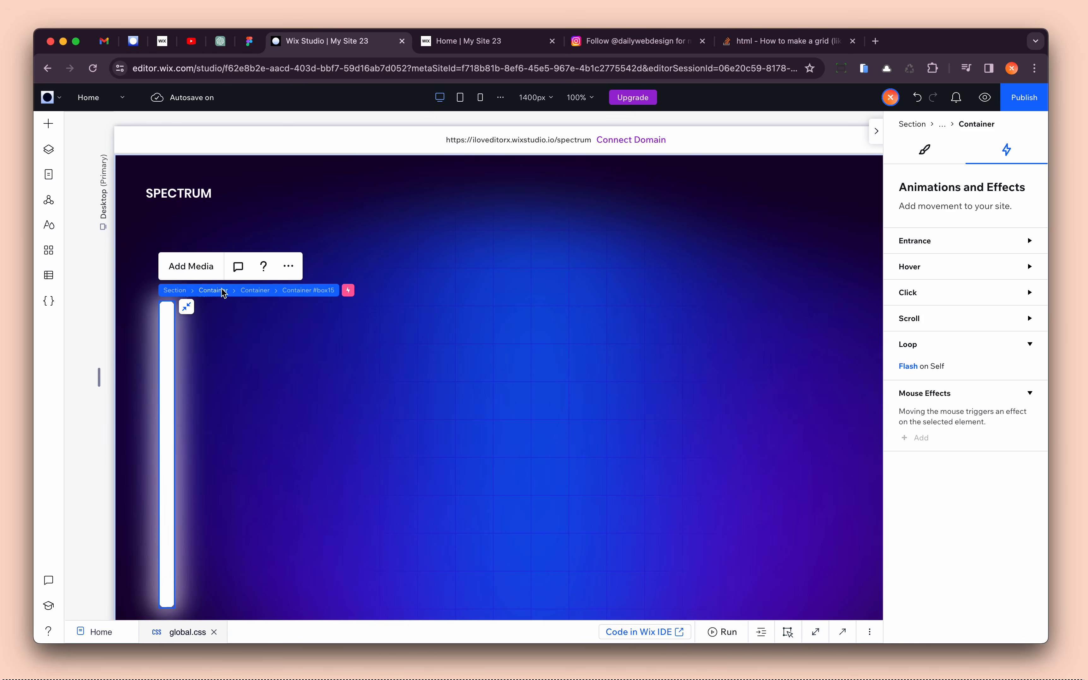
{"action": "left_click", "coordinate": [255, 293]}
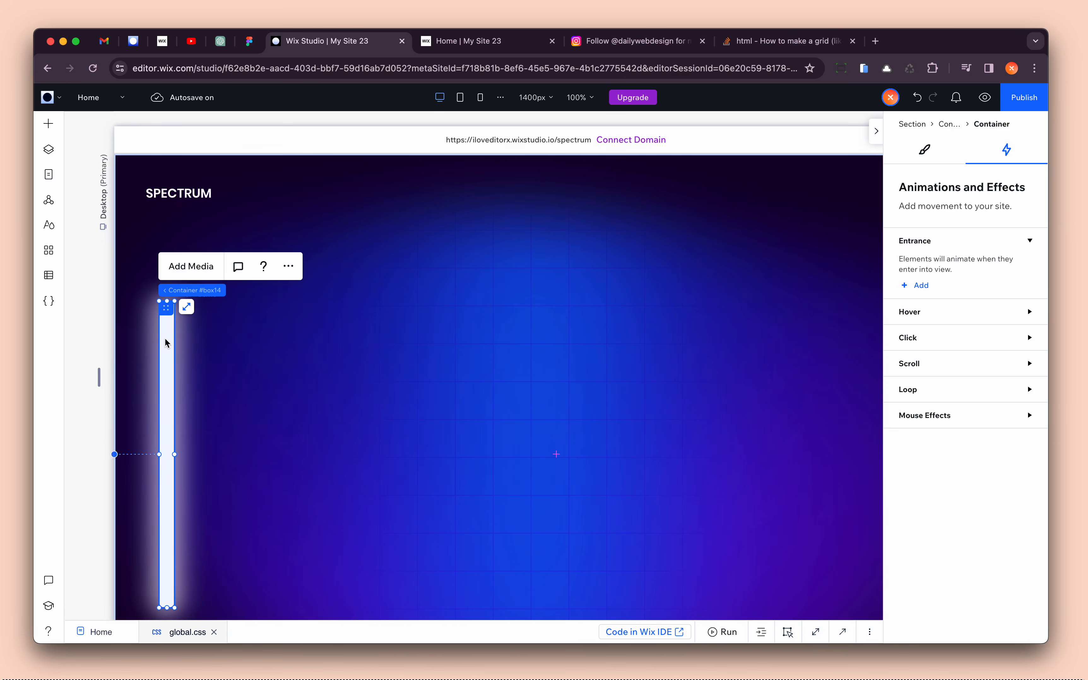
{"action": "left_click", "coordinate": [946, 418]}
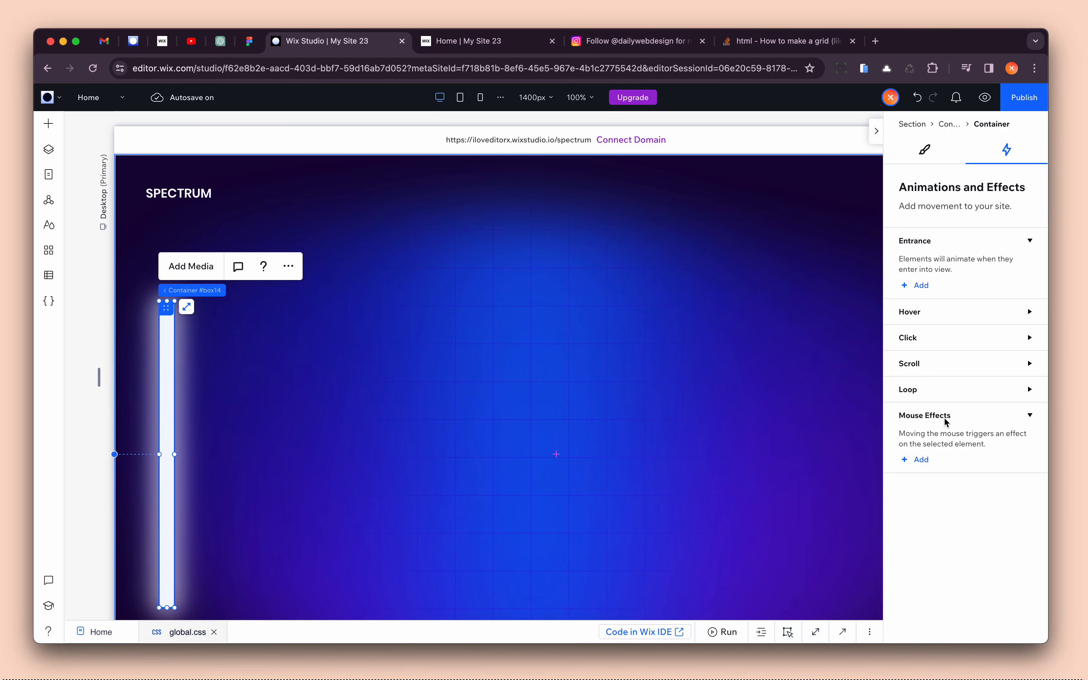
{"action": "left_click", "coordinate": [921, 459]}
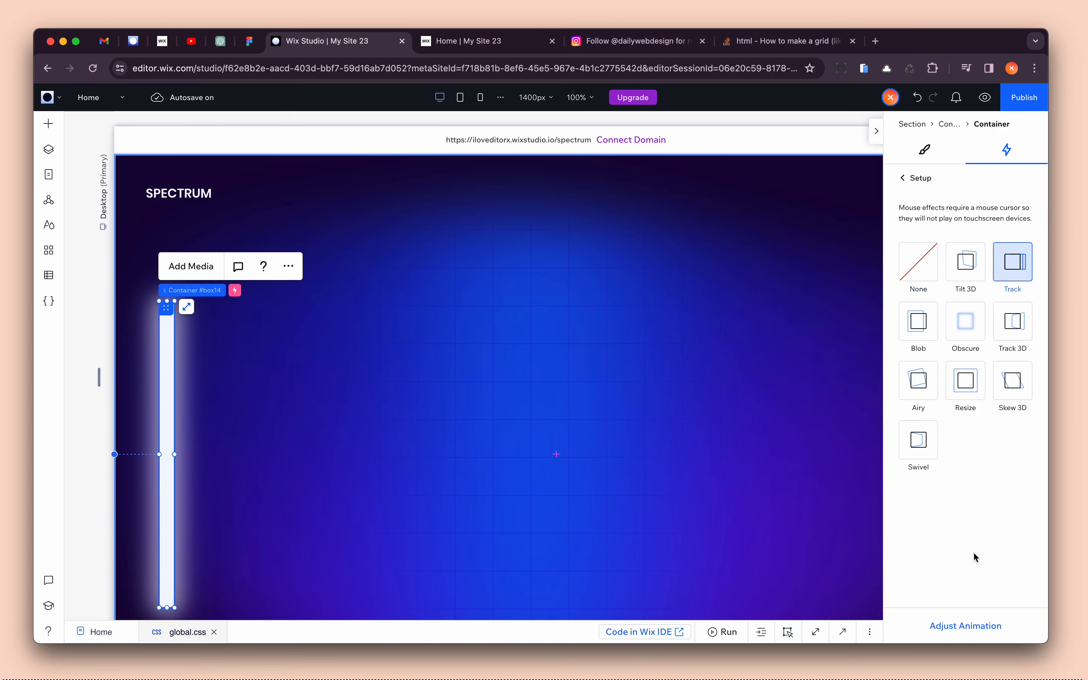
- Set the light body wrapper's Track distance to 100 vw and movement axis to Horizontal, with Ease Out easing, and preview it
{"action": "left_click", "coordinate": [975, 626]}
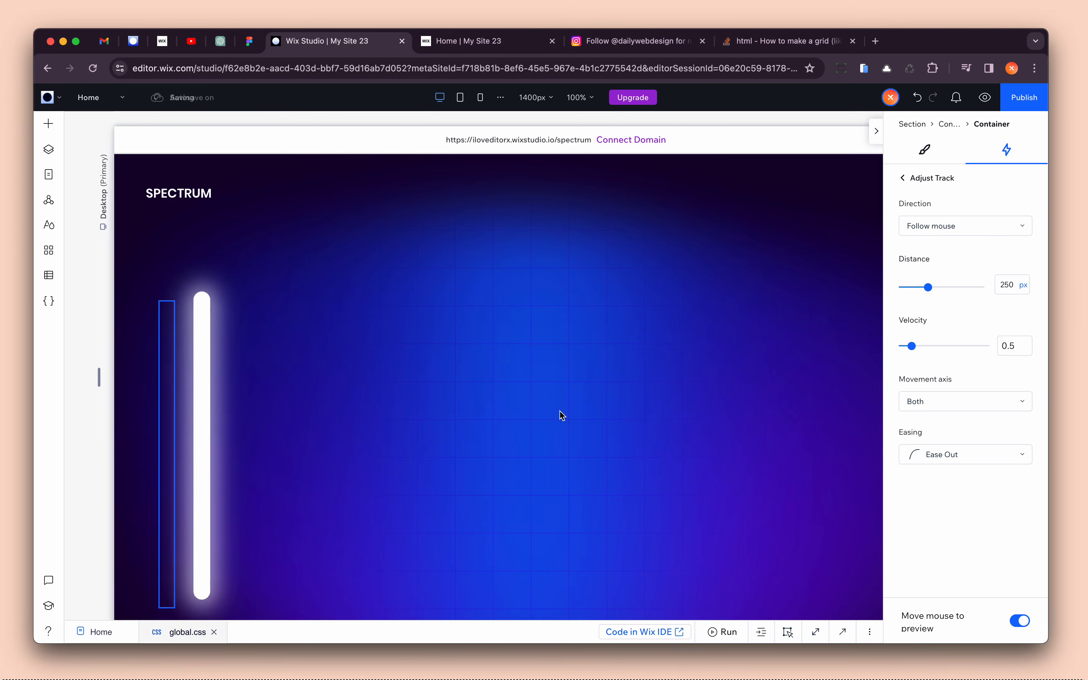
{"action": "left_click", "coordinate": [1022, 286]}
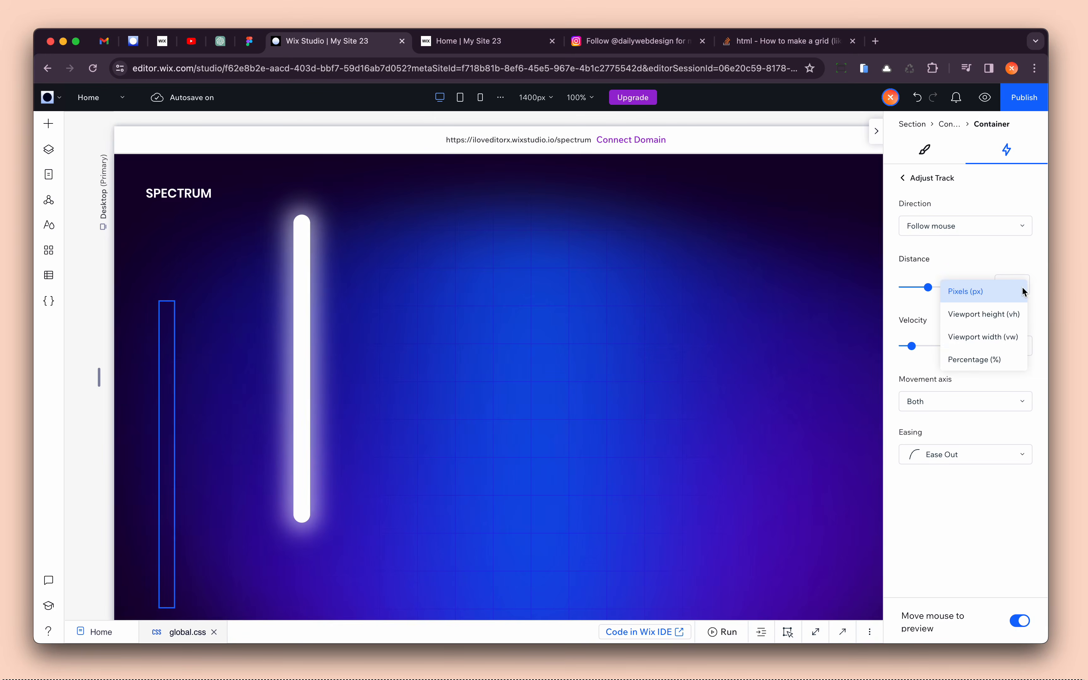
{"action": "left_click", "coordinate": [1007, 337]}
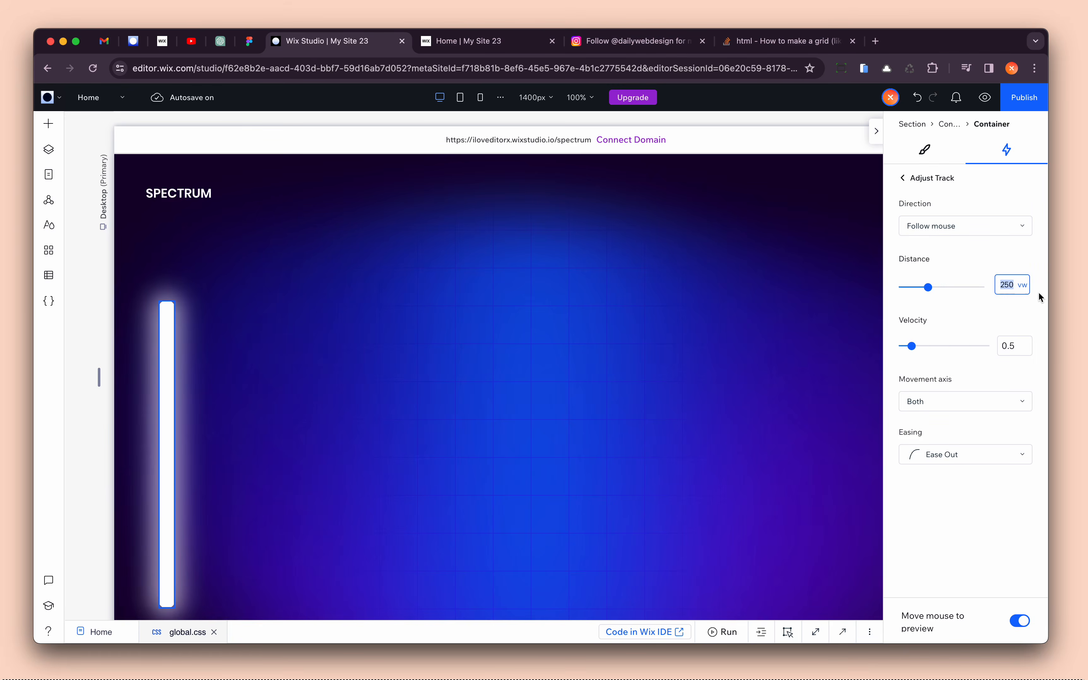
{"action": "type", "text": "100"}
{"action": "key", "text": "Return"}
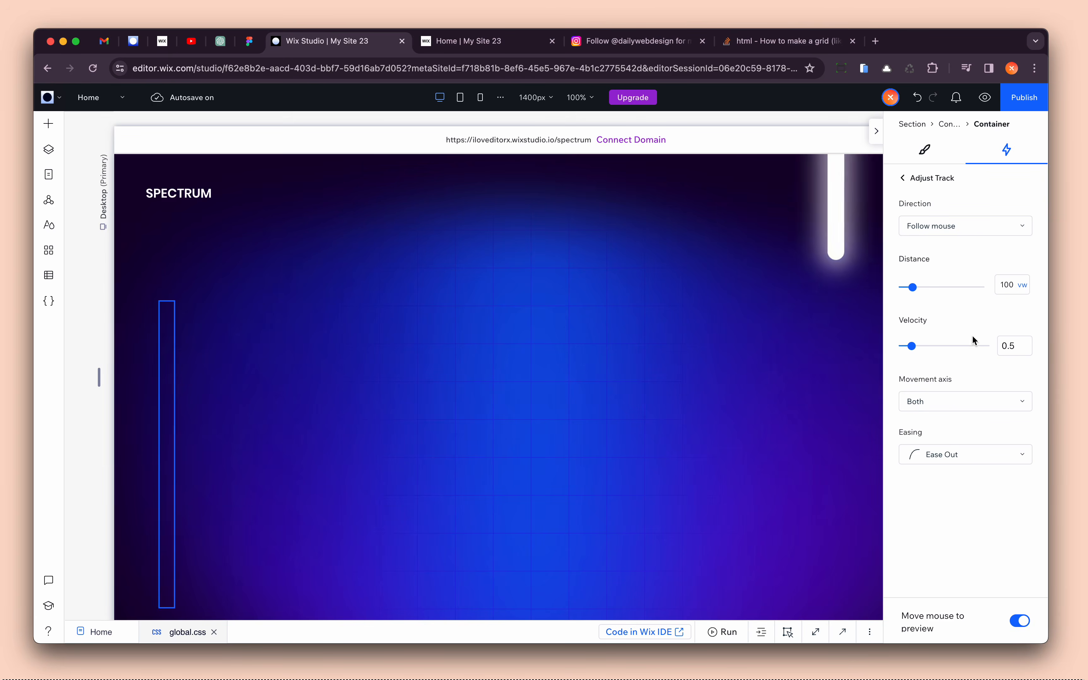
{"action": "left_click", "coordinate": [938, 406]}
{"action": "left_click", "coordinate": [943, 425]}
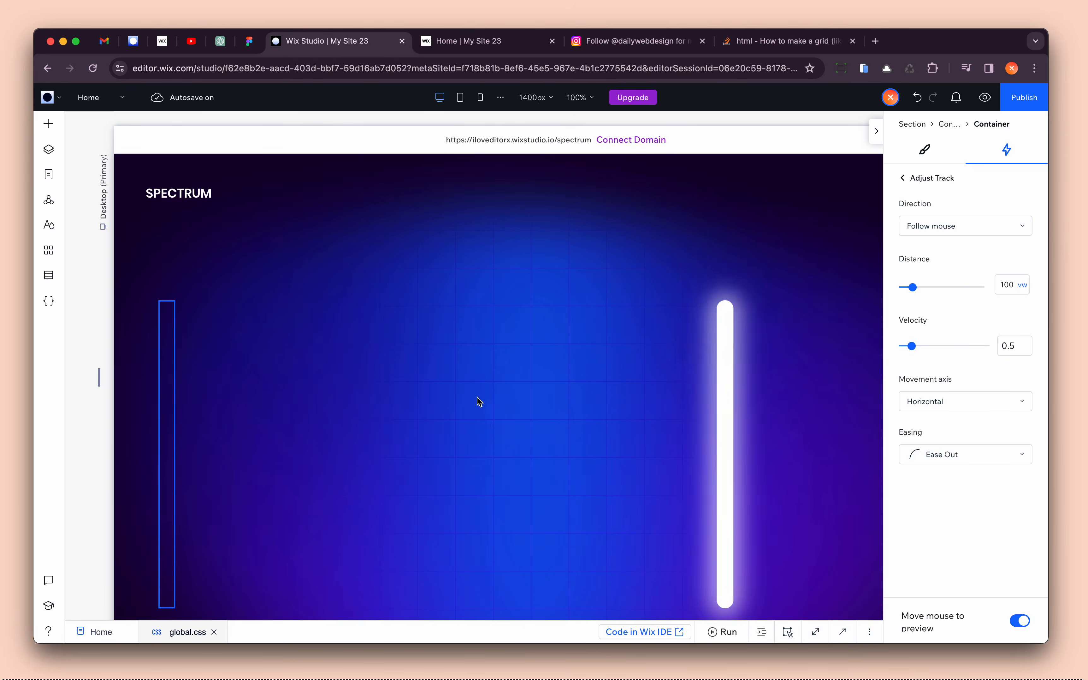
{"action": "left_click", "coordinate": [956, 454]}
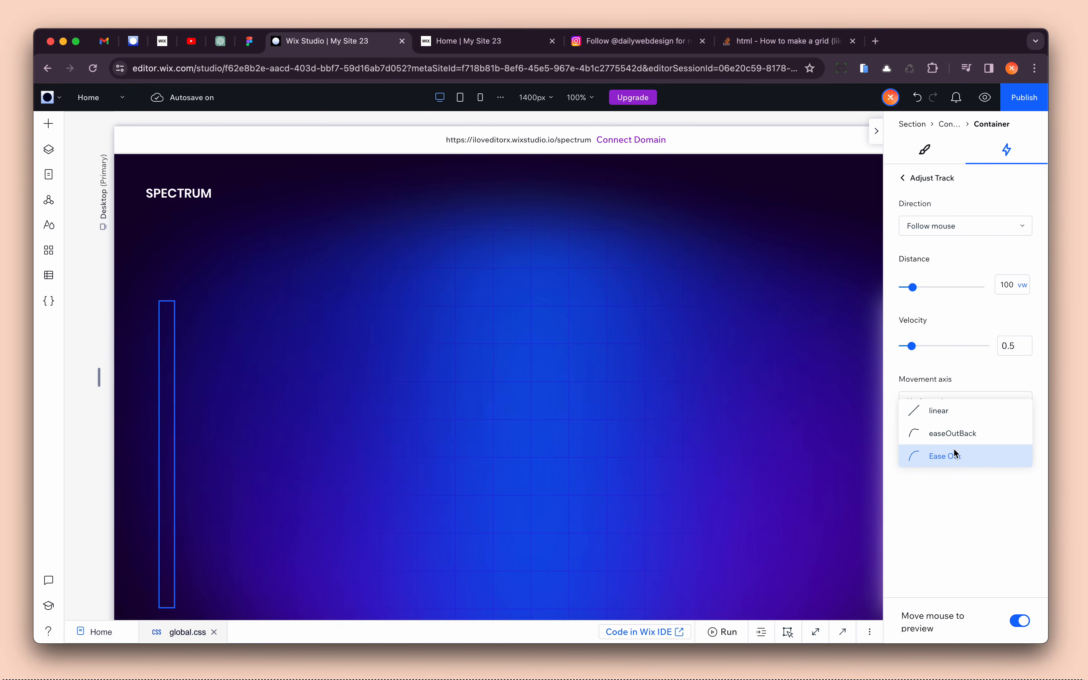
{"action": "left_click", "coordinate": [961, 456]}
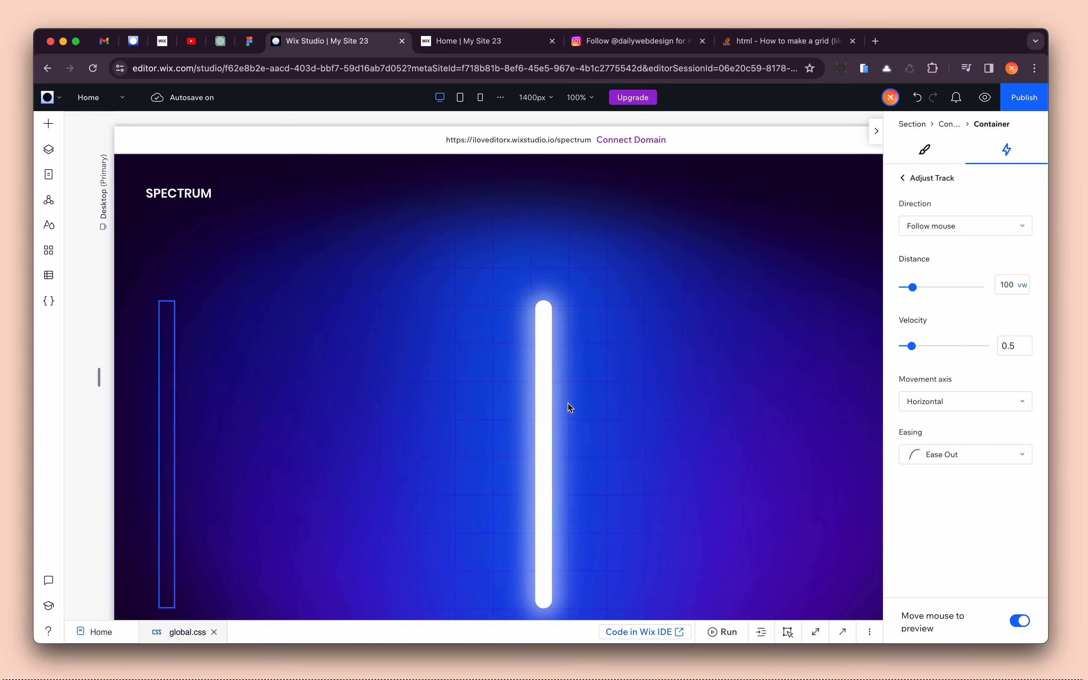
{"action": "left_click", "coordinate": [791, 338]}
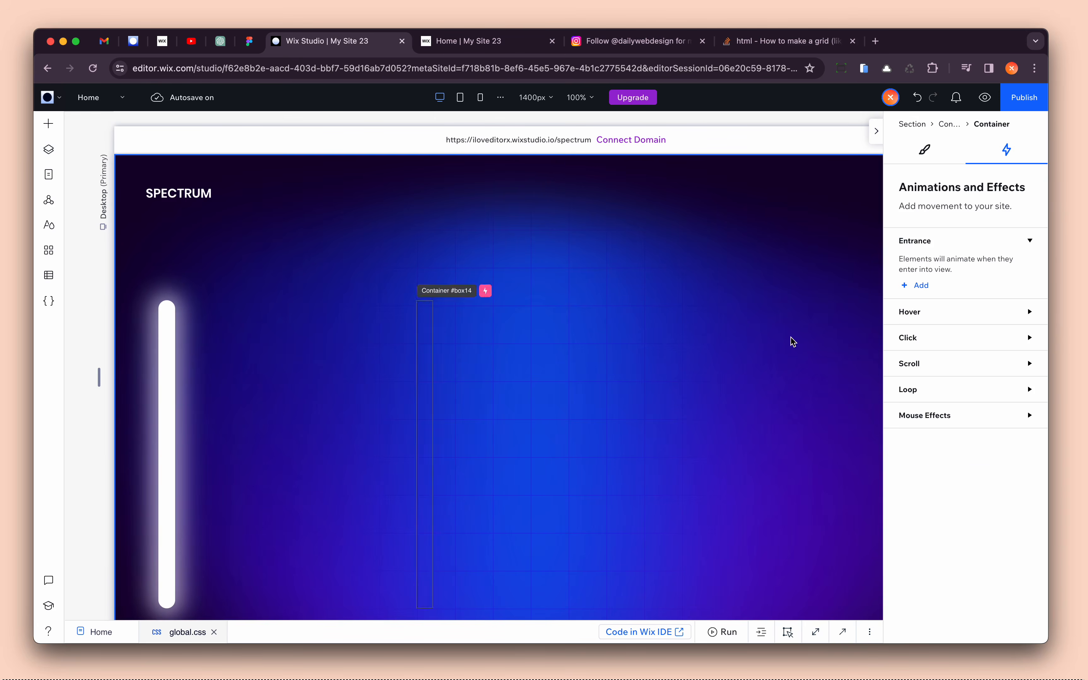
- Examine the distance, velocity, axis and easing of the Track effect on the original Hero's Gradient Wrapper
{"action": "scroll", "coordinate": [381, 348], "scroll_direction": "down", "scroll_amount": 8}
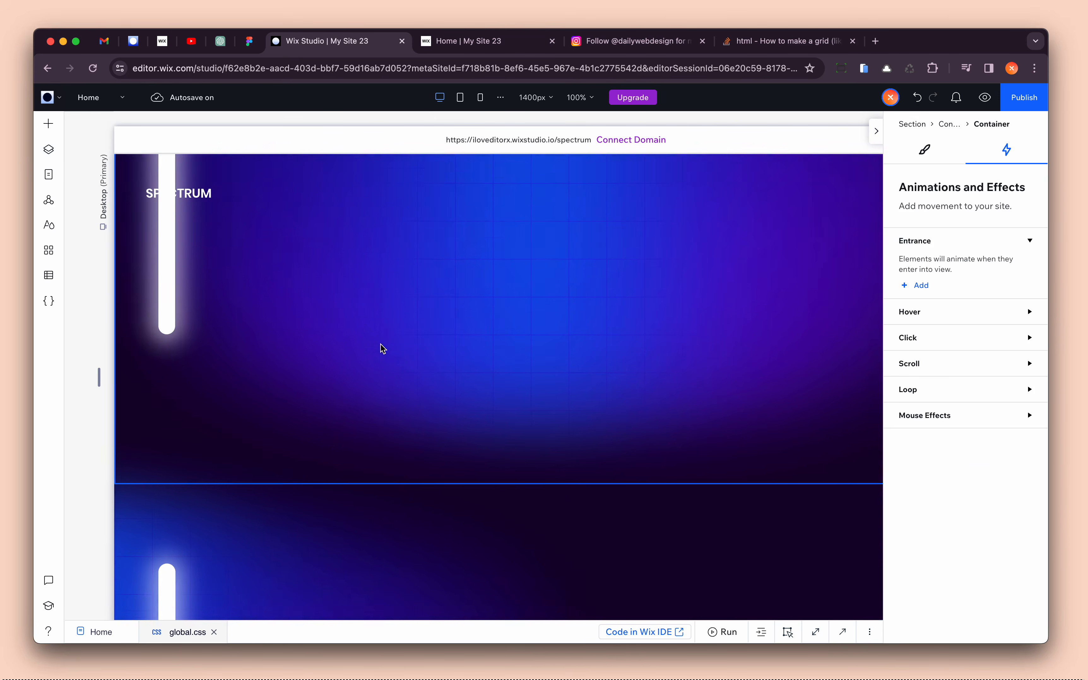
{"action": "scroll", "coordinate": [381, 348], "scroll_direction": "down", "scroll_amount": 4}
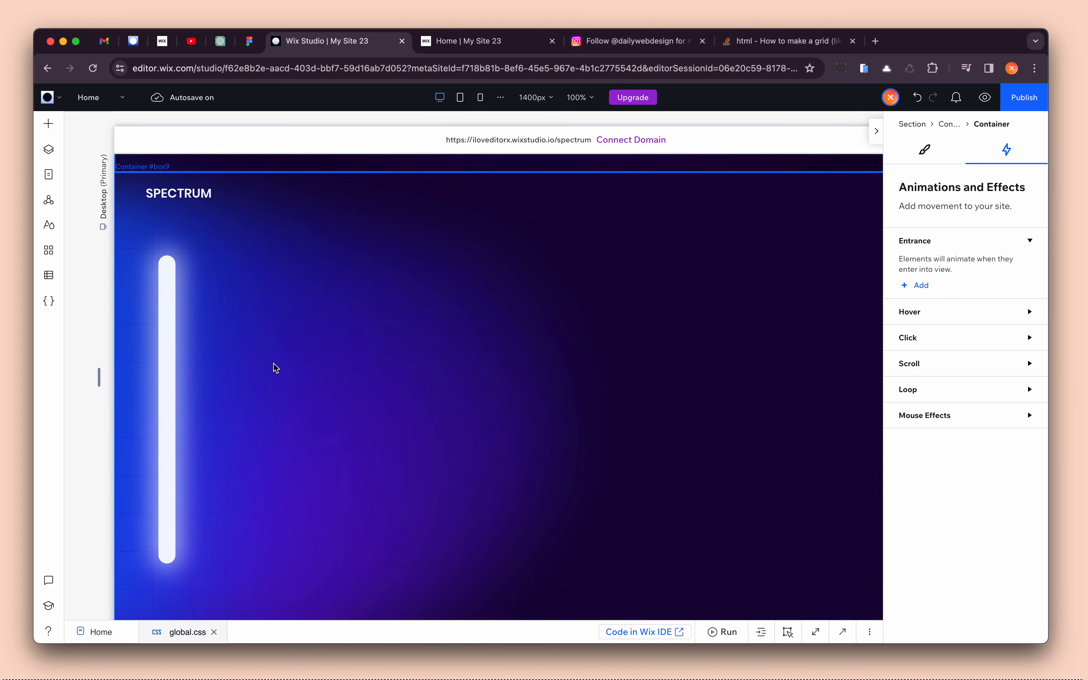
{"action": "left_click", "coordinate": [299, 318]}
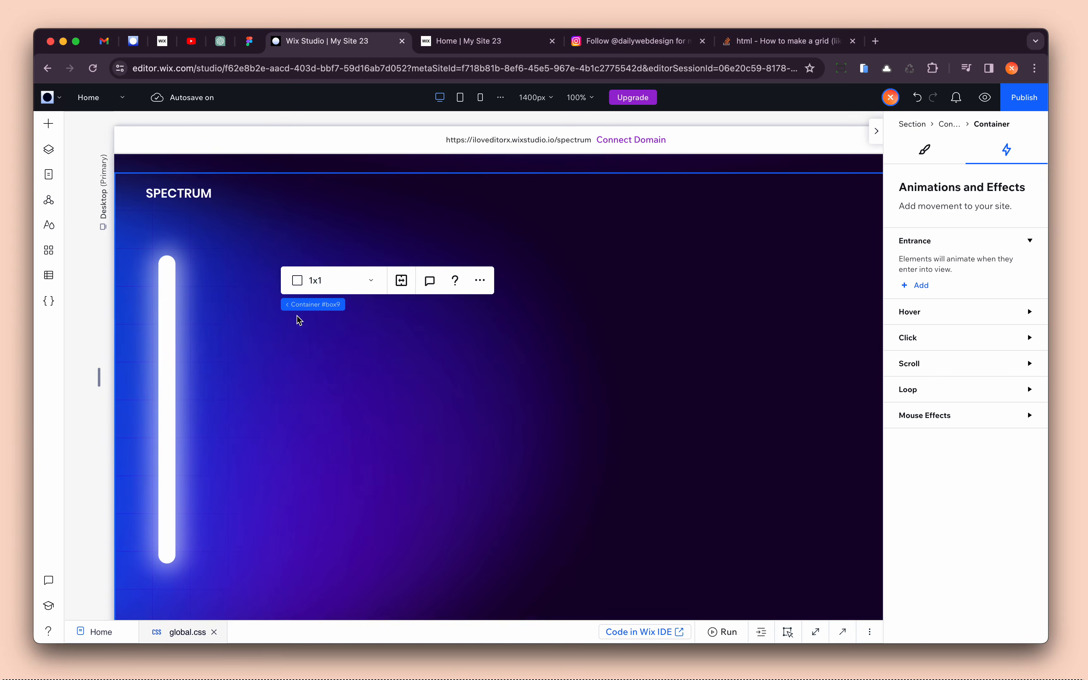
{"action": "left_click", "coordinate": [49, 153]}
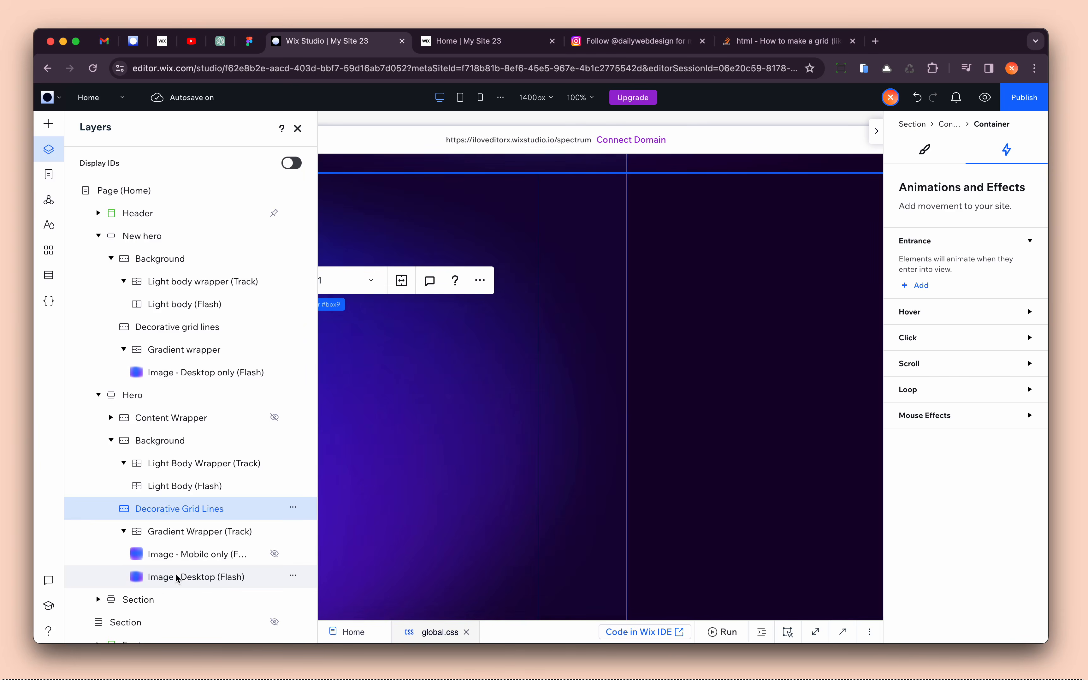
{"action": "left_click", "coordinate": [178, 537]}
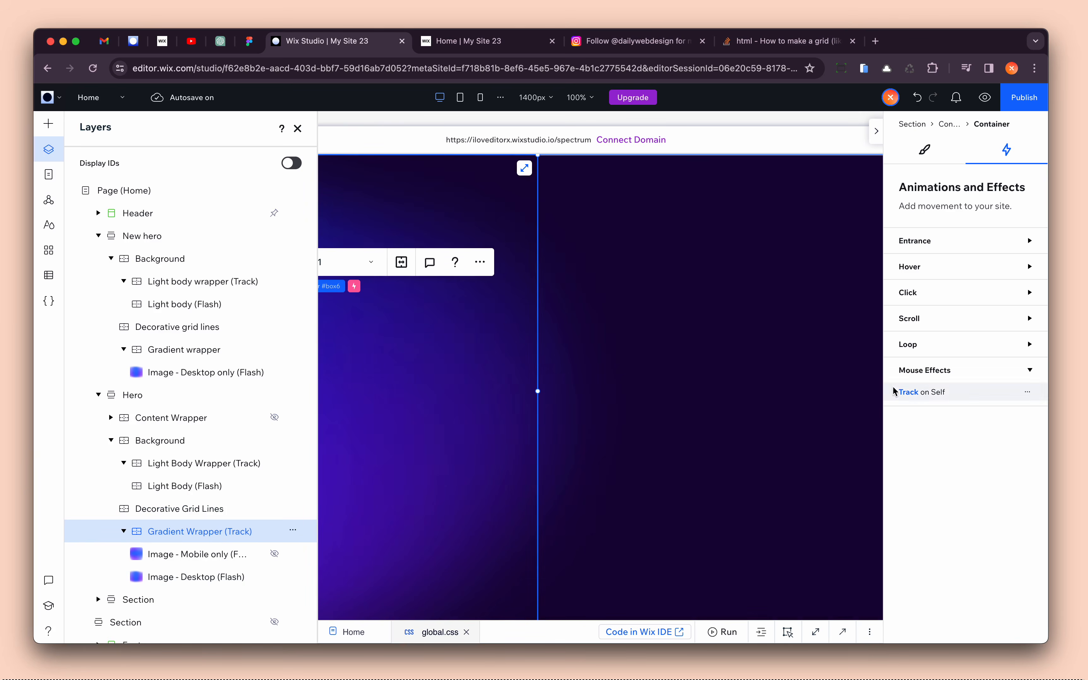
{"action": "left_click", "coordinate": [297, 128]}
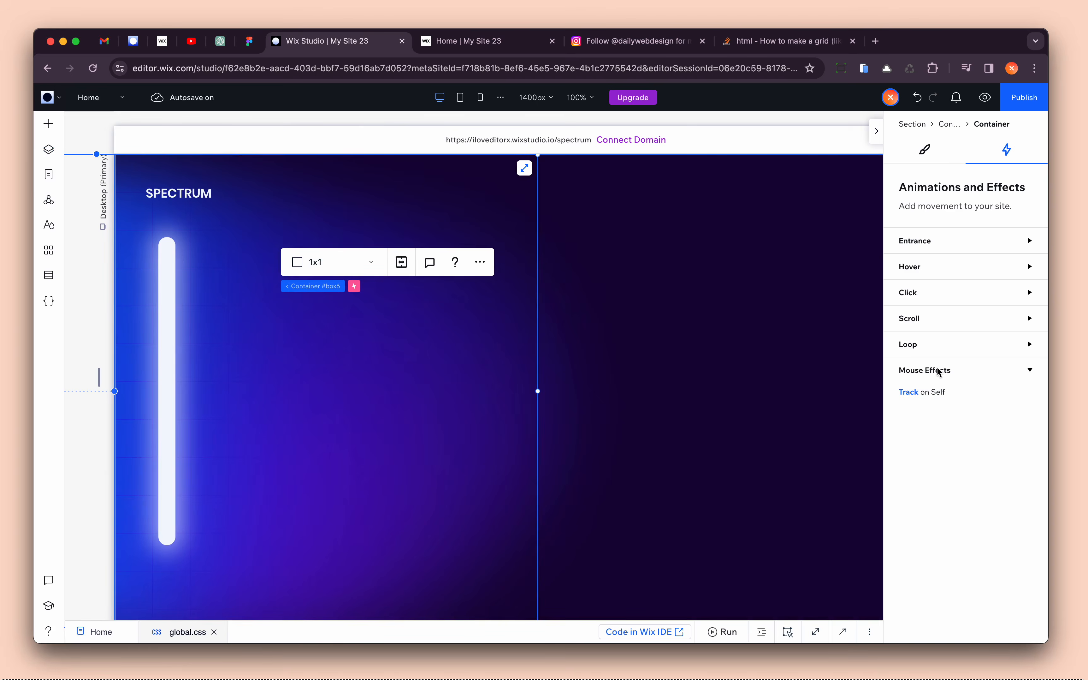
{"action": "left_click", "coordinate": [914, 394]}
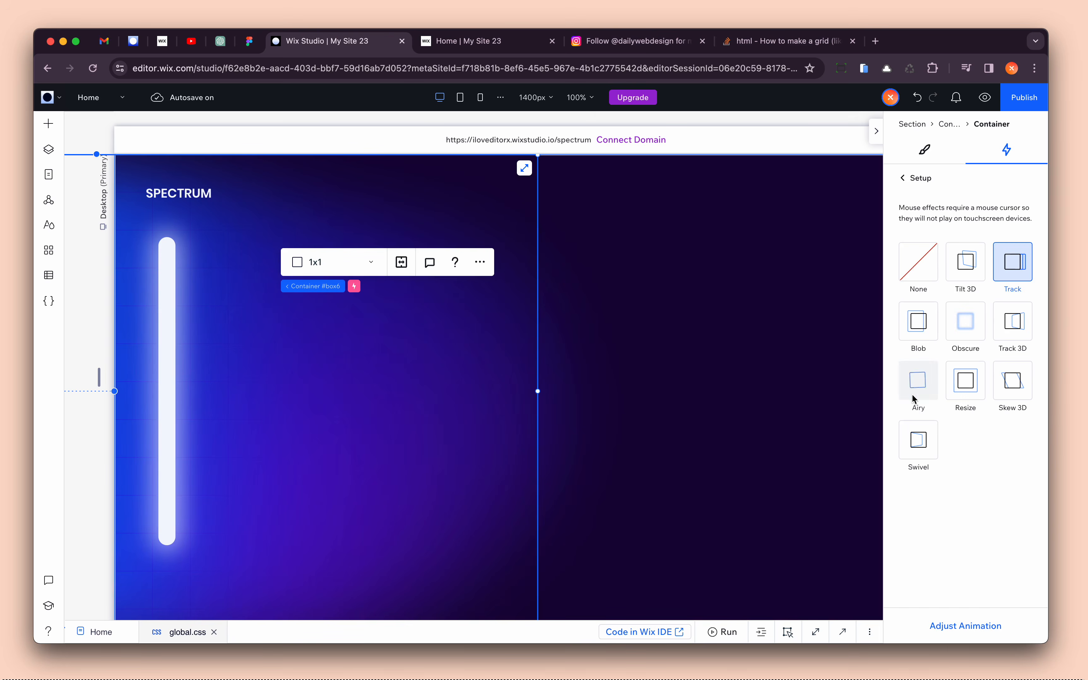
{"action": "left_click", "coordinate": [974, 624]}
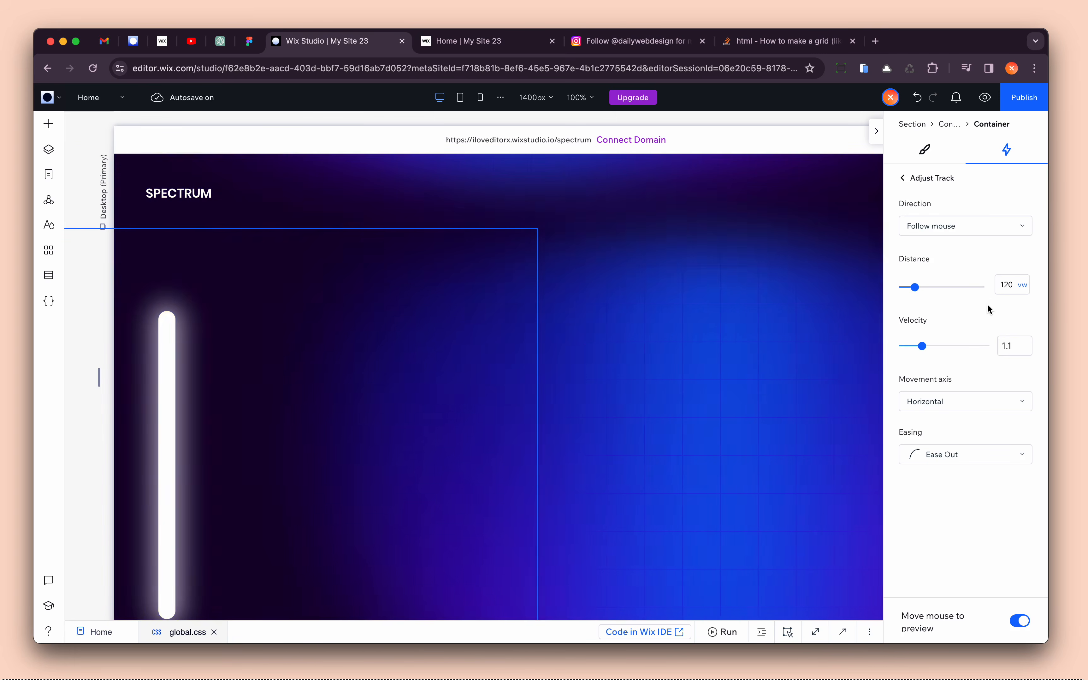
{"action": "left_click", "coordinate": [1005, 293]}
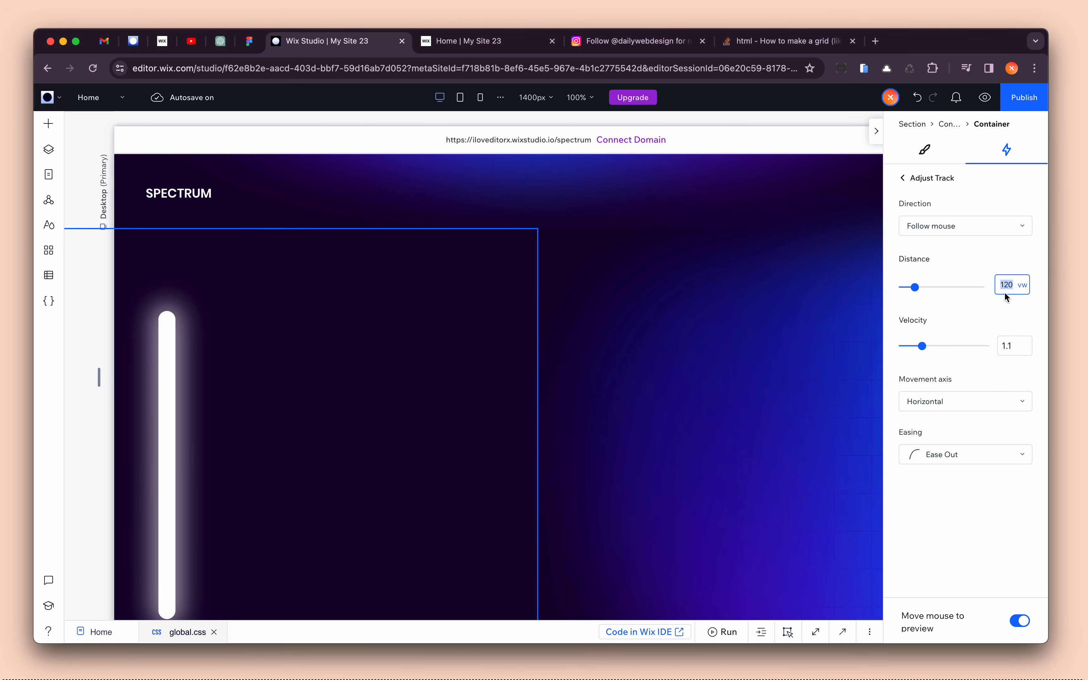
{"action": "left_click", "coordinate": [1014, 349]}
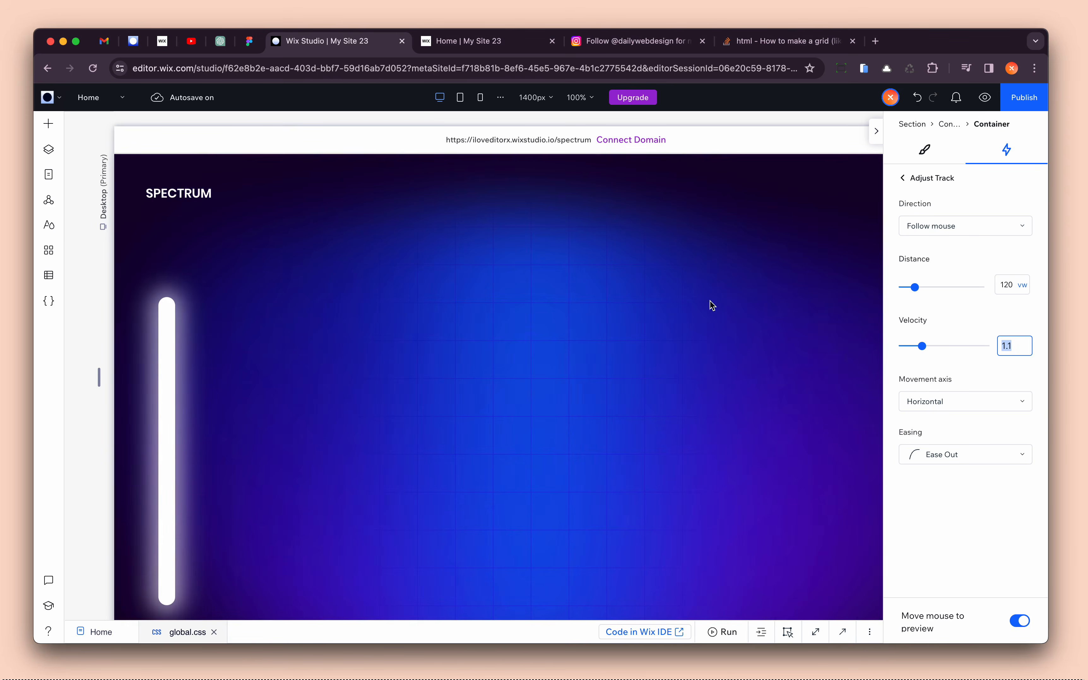
- Rename the New hero's gradient wrapper layer to "Gradient wrapper (Track)" and collapse the original Hero's layers
{"action": "left_click", "coordinate": [227, 327]}
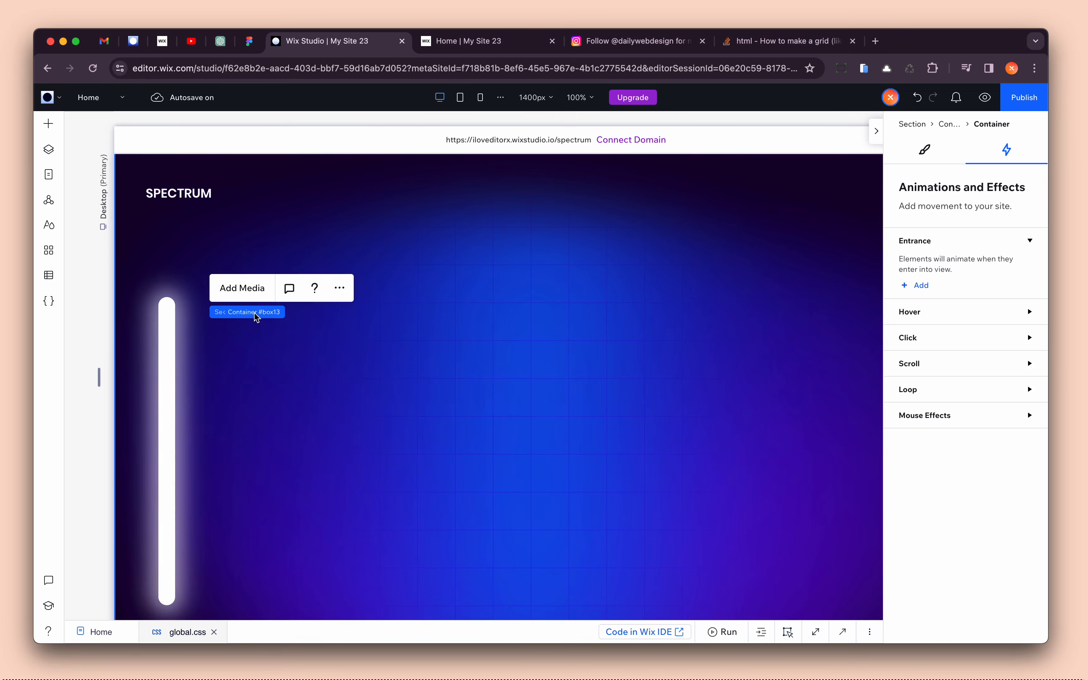
{"action": "left_click", "coordinate": [48, 149]}
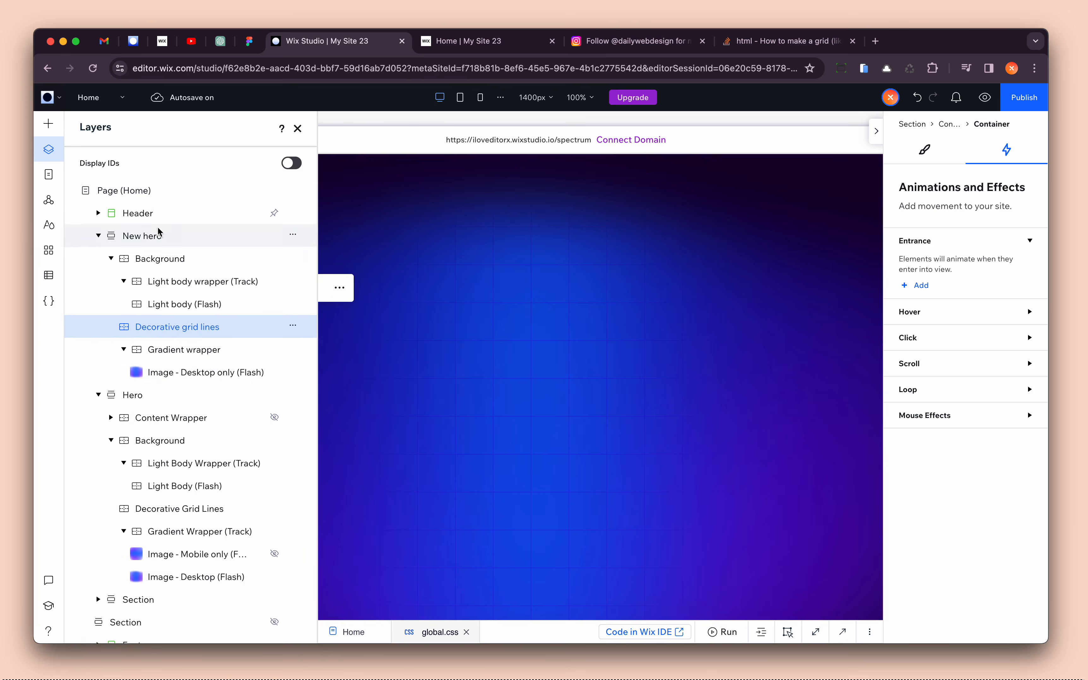
{"action": "double_click", "coordinate": [180, 349]}
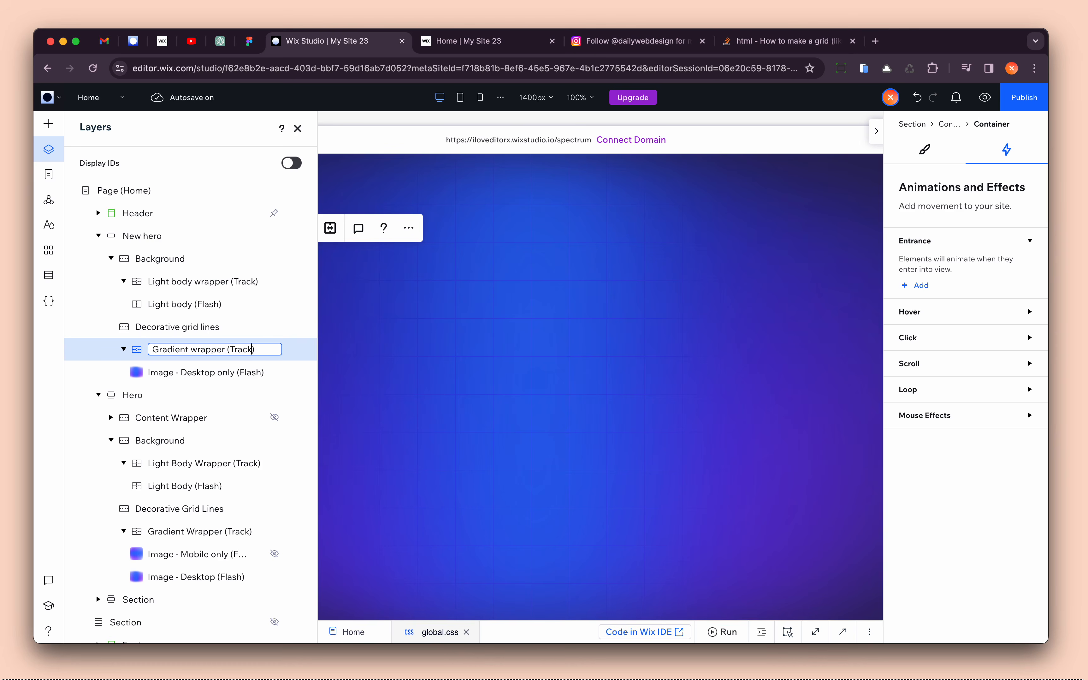
{"action": "key", "text": "Return"}
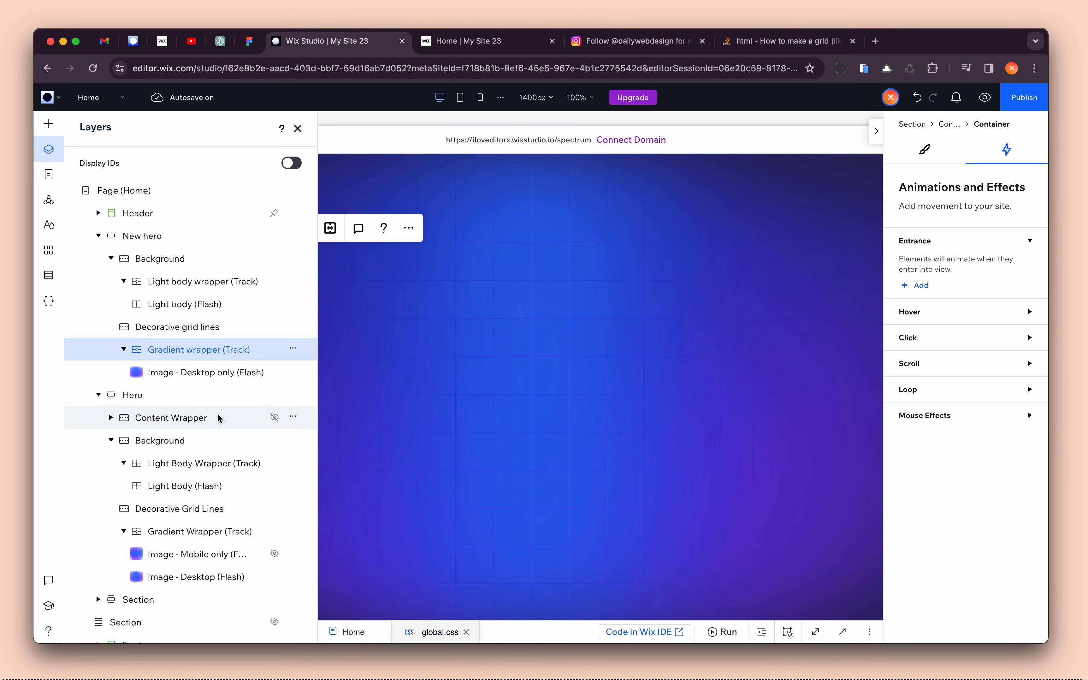
{"action": "left_click", "coordinate": [98, 395]}
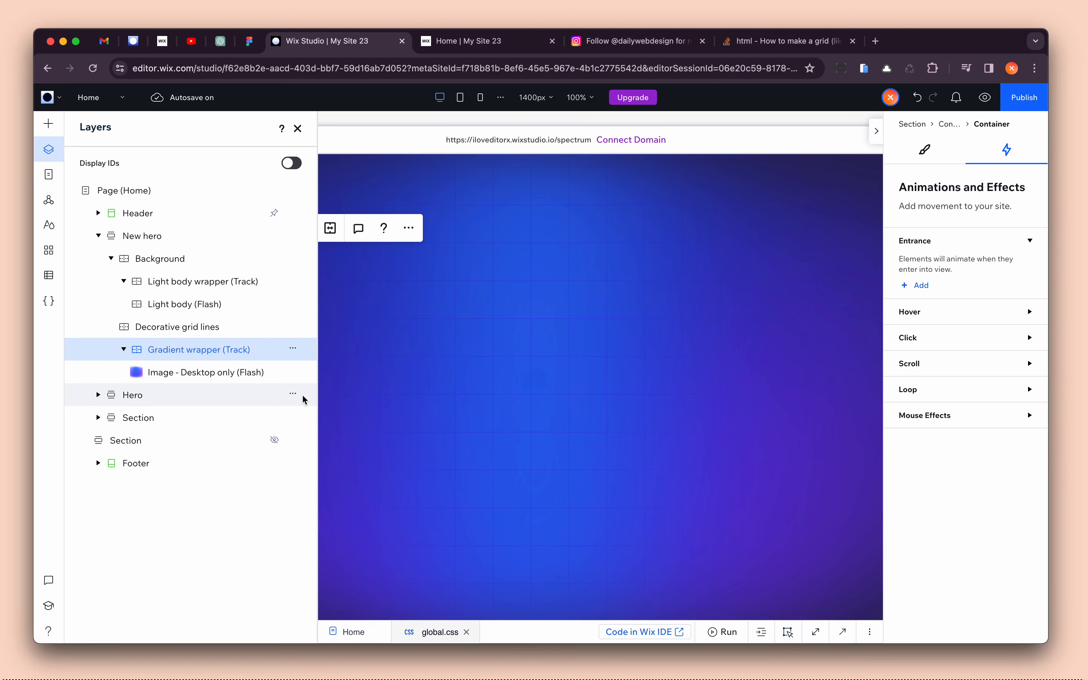
- Open the choice of mouse effects for the New hero's gradient wrapper
{"action": "left_click", "coordinate": [941, 418]}
{"action": "left_click", "coordinate": [922, 460]}
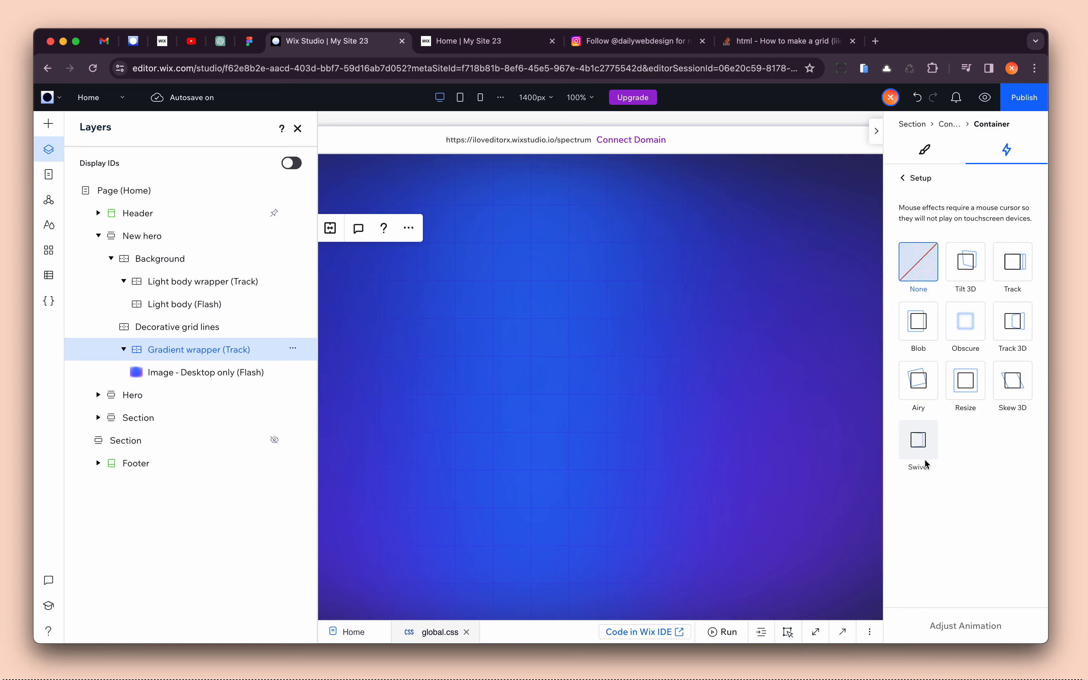
- Apply the Track mouse effect to the new hero's gradient wrapper, with a distance of 120 vw
{"action": "left_click", "coordinate": [299, 129]}
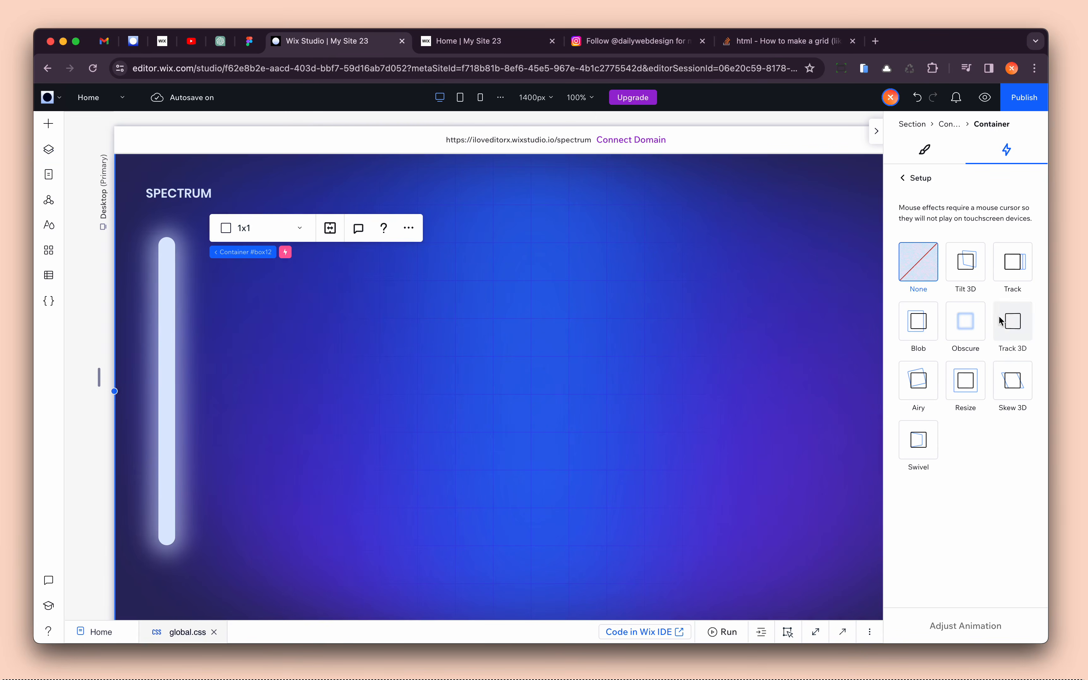
{"action": "left_click", "coordinate": [1013, 263]}
{"action": "left_click", "coordinate": [965, 626]}
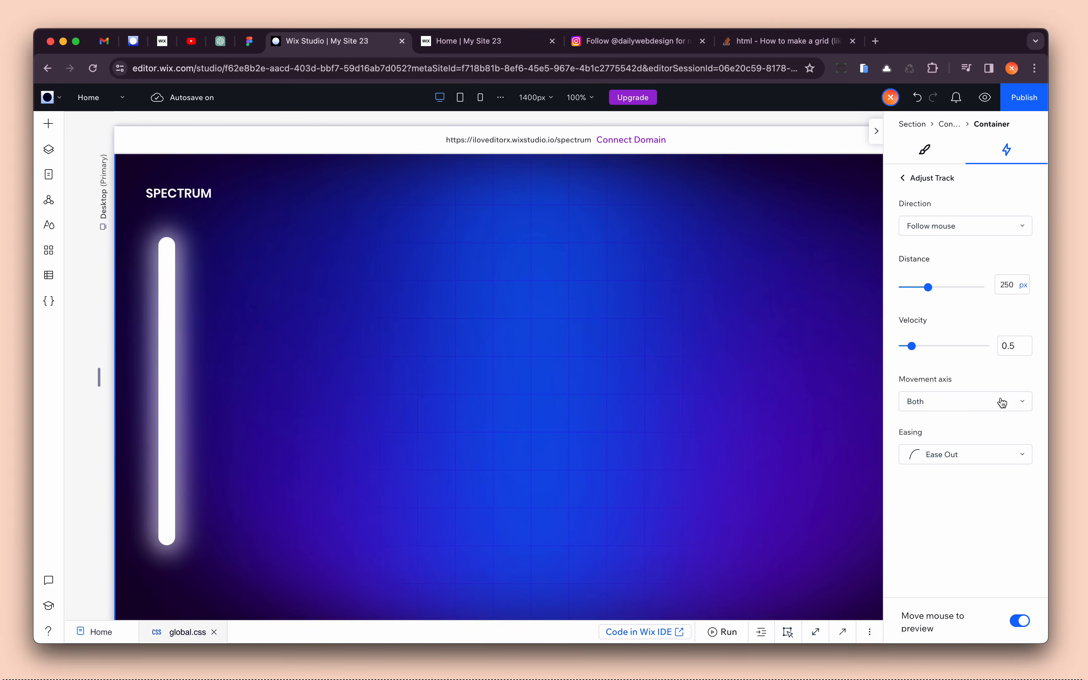
{"action": "double_click", "coordinate": [1016, 289]}
{"action": "type", "text": "120"}
{"action": "key", "text": "Return"}
{"action": "left_click", "coordinate": [1025, 286]}
- Set the Track effect's velocity to 1.1 and its movement axis to Horizontal
{"action": "left_click", "coordinate": [1009, 331]}
{"action": "type", "text": "1.1"}
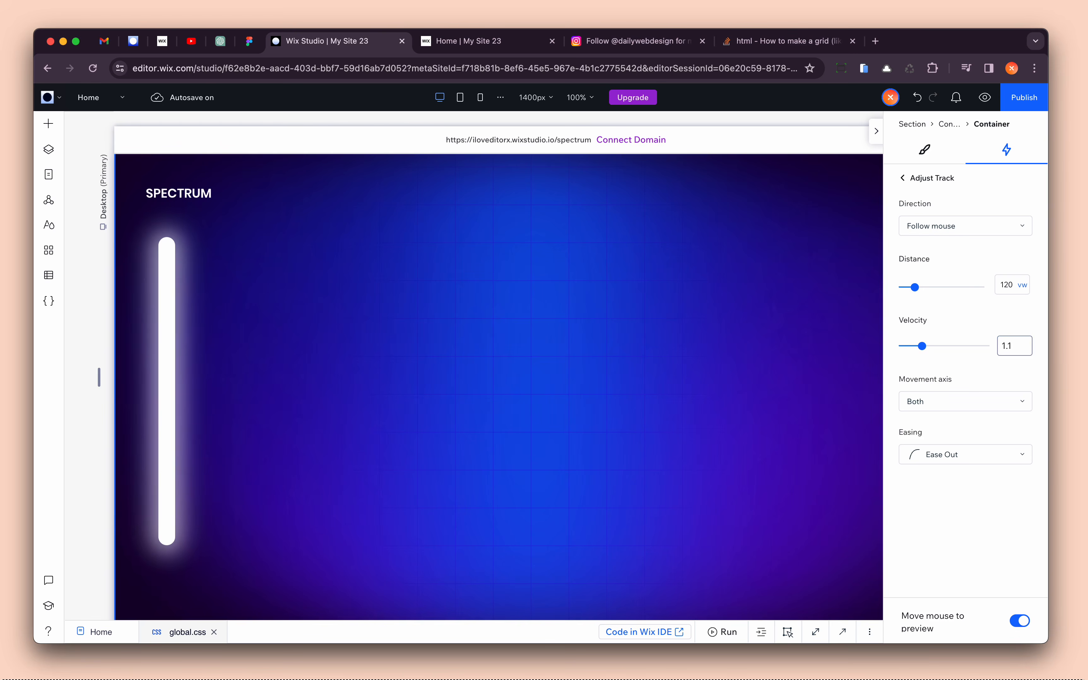
{"action": "key", "text": "Return"}
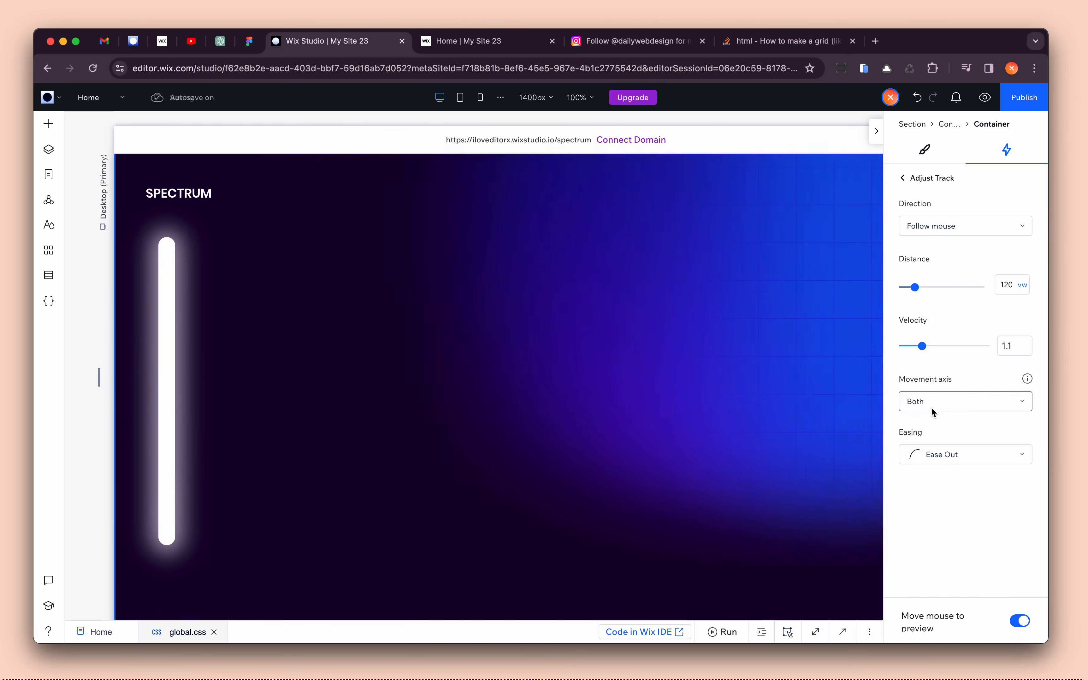
{"action": "left_click", "coordinate": [930, 406]}
{"action": "left_click", "coordinate": [945, 426]}
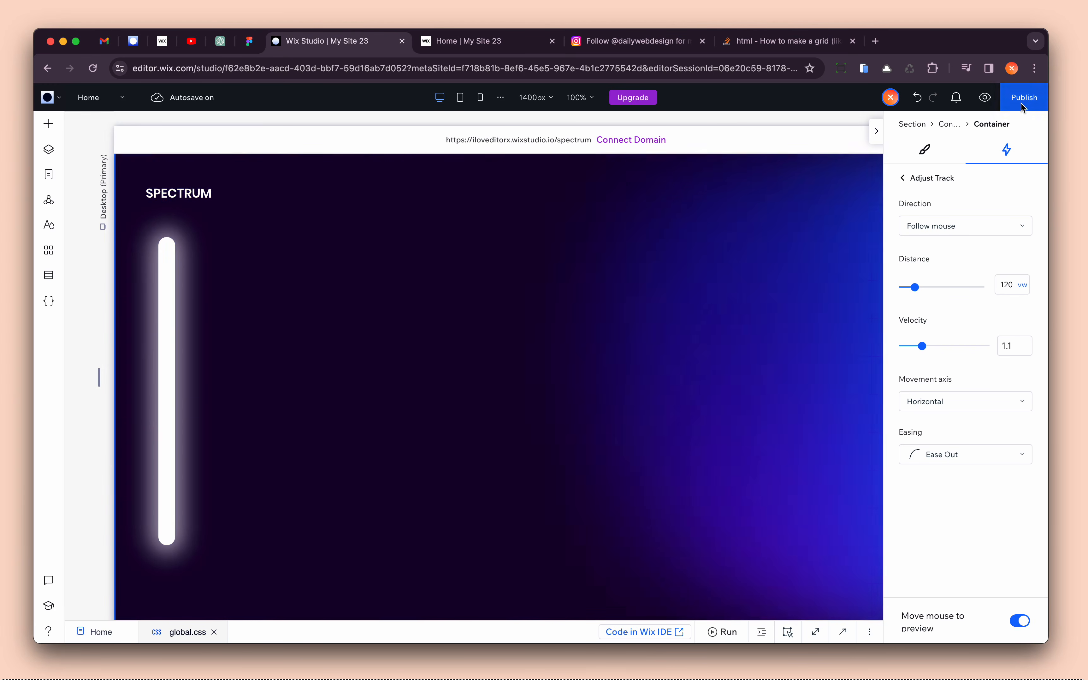
- Publish the site and reload the live page to check the gradient's mouse tracking
{"action": "left_click", "coordinate": [1022, 105]}
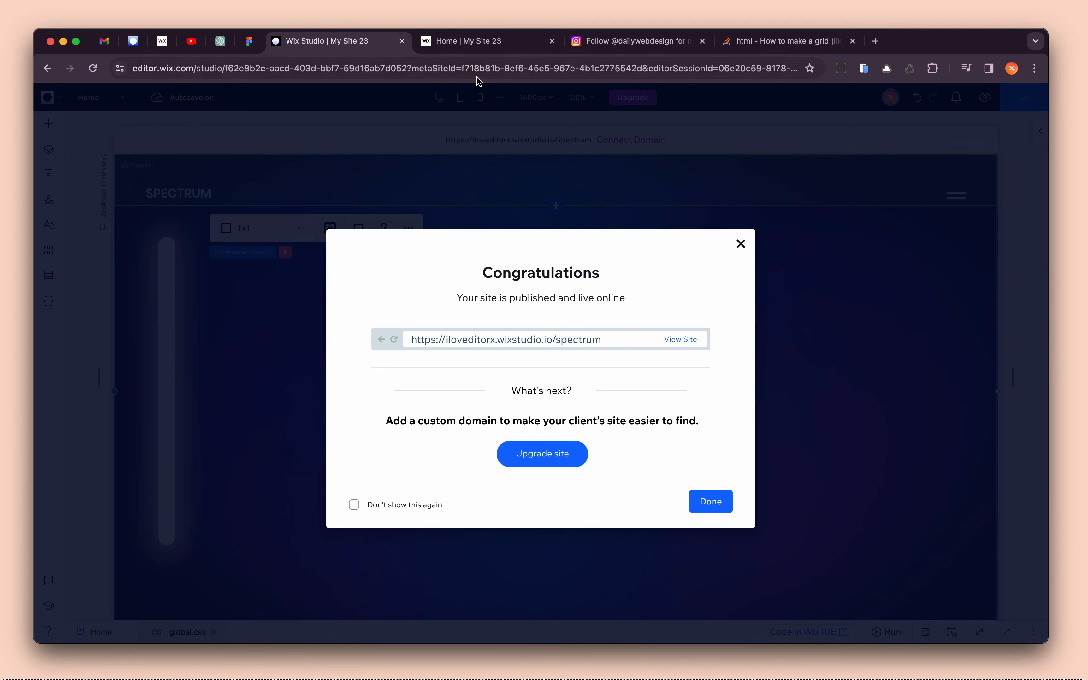
{"action": "left_click", "coordinate": [495, 45]}
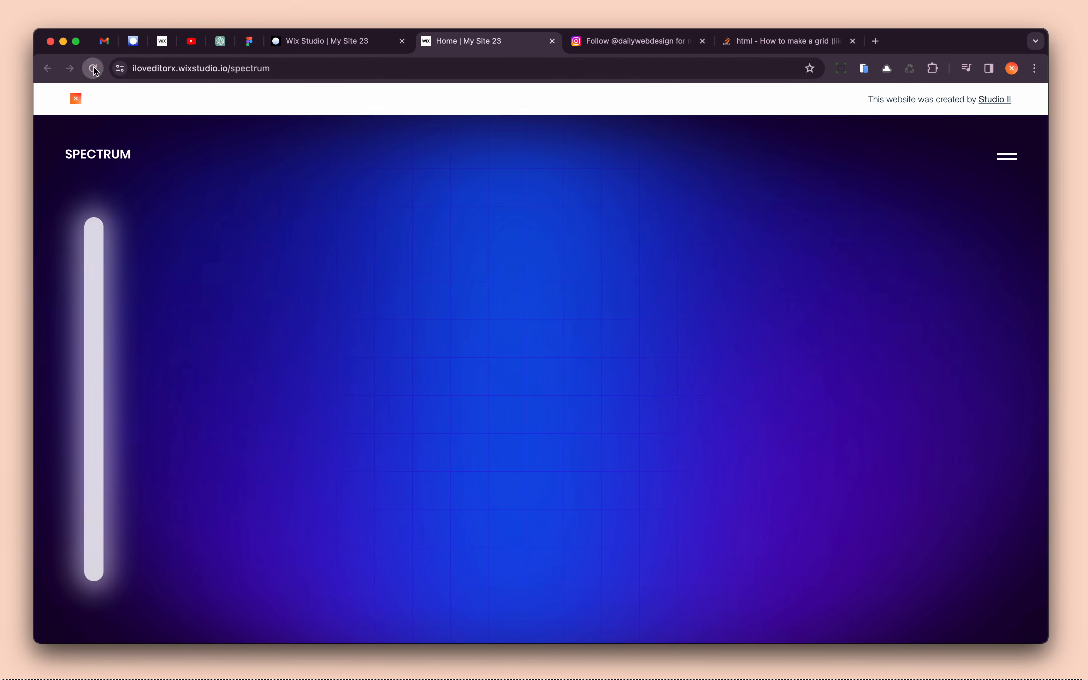
{"action": "left_click", "coordinate": [93, 68]}
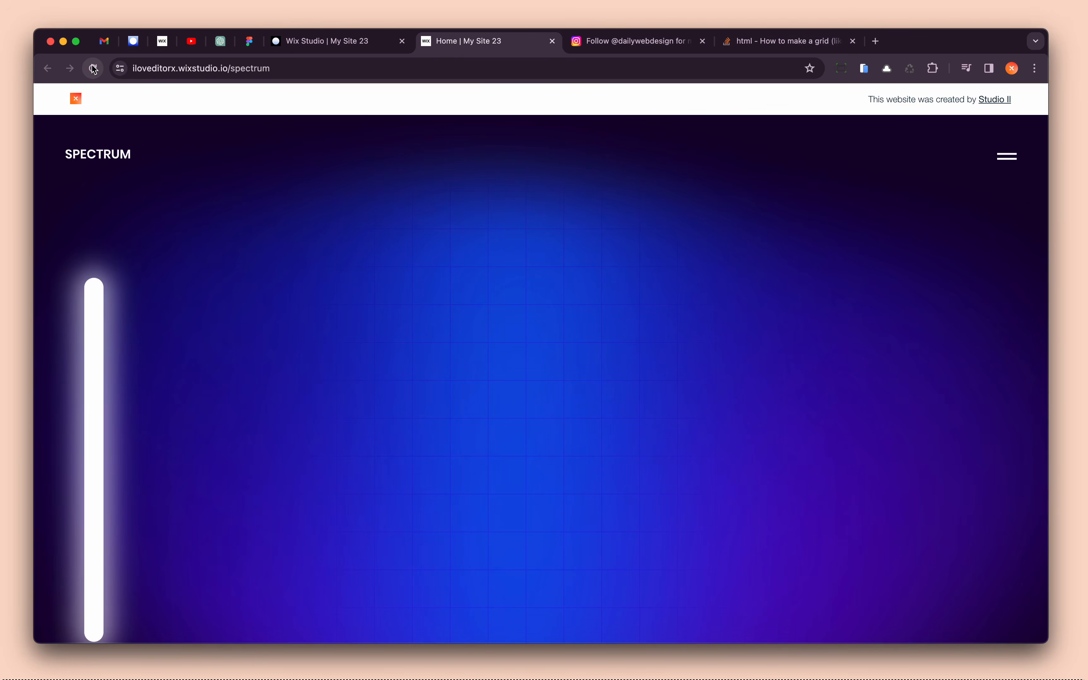
- Return to the editor and examine the margin and docking settings of the gradient wrapper in the original Hero section
{"action": "left_click", "coordinate": [331, 40]}
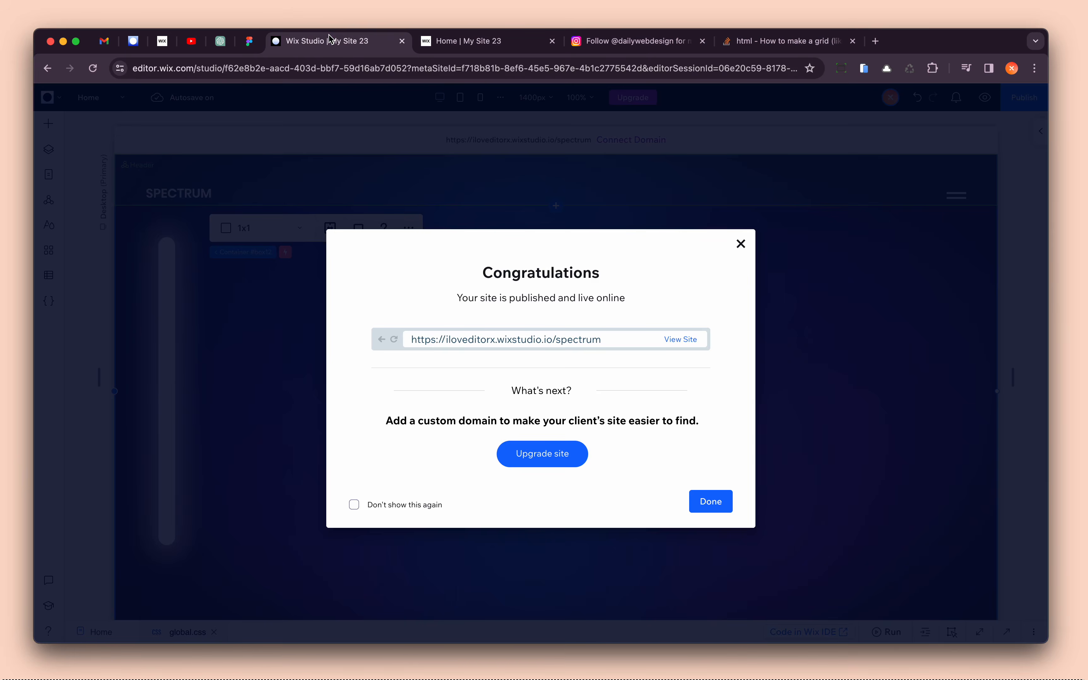
{"action": "left_click", "coordinate": [349, 184]}
{"action": "scroll", "coordinate": [610, 379], "scroll_direction": "down", "scroll_amount": 10}
{"action": "left_click", "coordinate": [325, 253]}
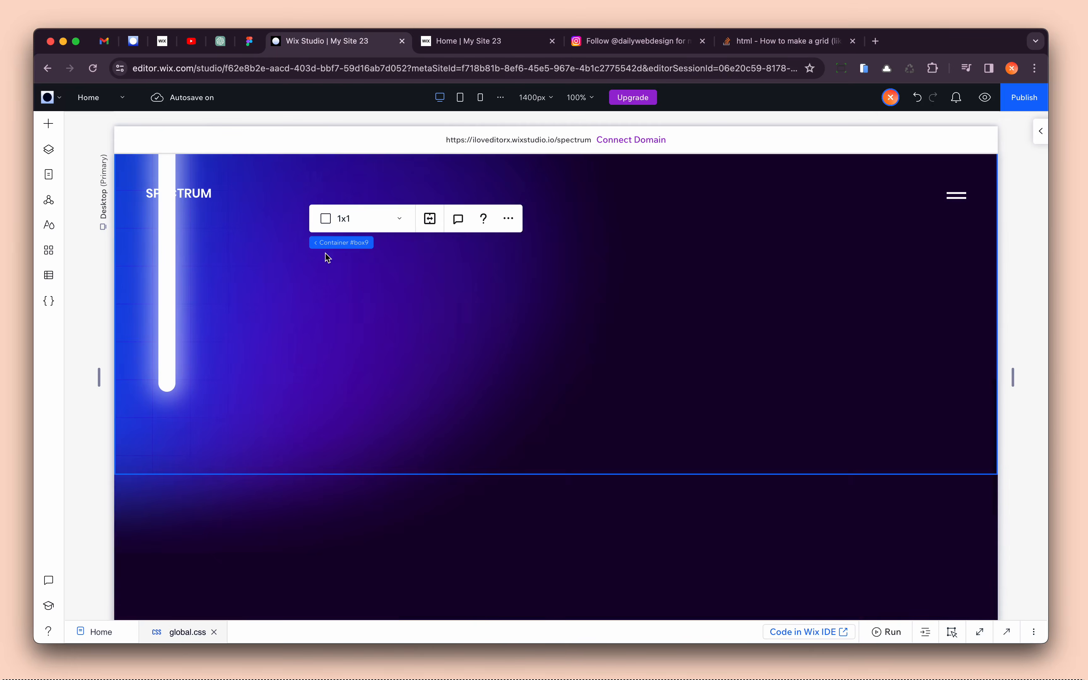
{"action": "scroll", "coordinate": [326, 253], "scroll_direction": "up", "scroll_amount": 2}
{"action": "right_click", "coordinate": [325, 253]}
{"action": "mouse_move", "coordinate": [459, 106]}
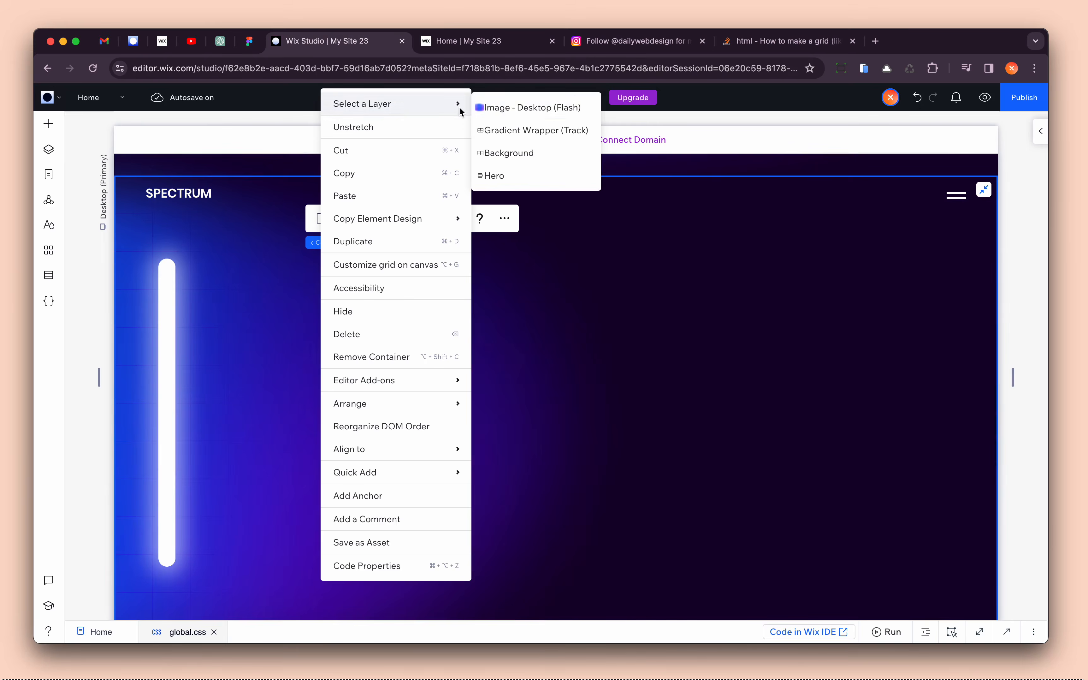
{"action": "left_click", "coordinate": [505, 108]}
{"action": "left_click", "coordinate": [1041, 131]}
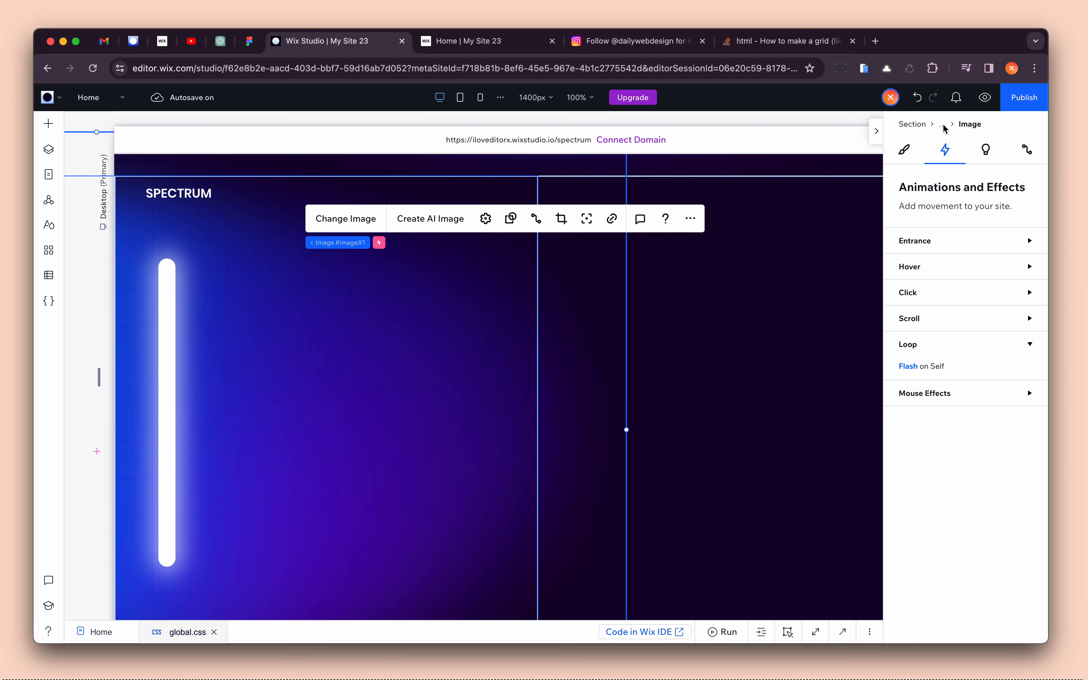
{"action": "left_click", "coordinate": [944, 126]}
{"action": "left_click", "coordinate": [926, 150]}
{"action": "scroll", "coordinate": [938, 439], "scroll_direction": "down", "scroll_amount": 5}
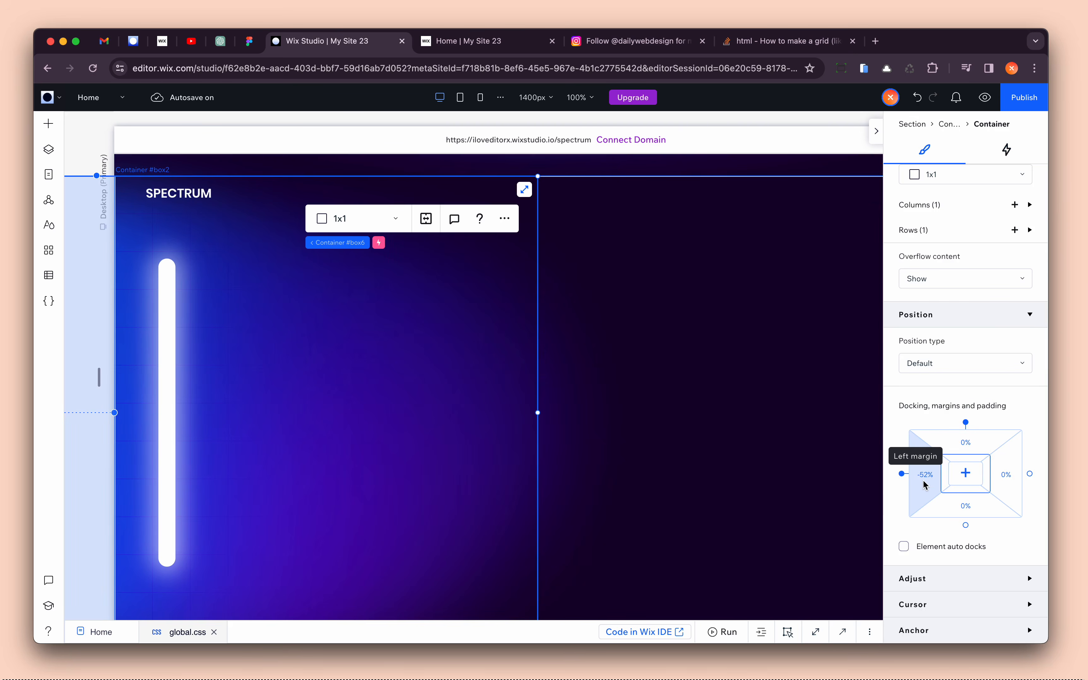
{"action": "scroll", "coordinate": [580, 398], "scroll_direction": "up", "scroll_amount": 11}
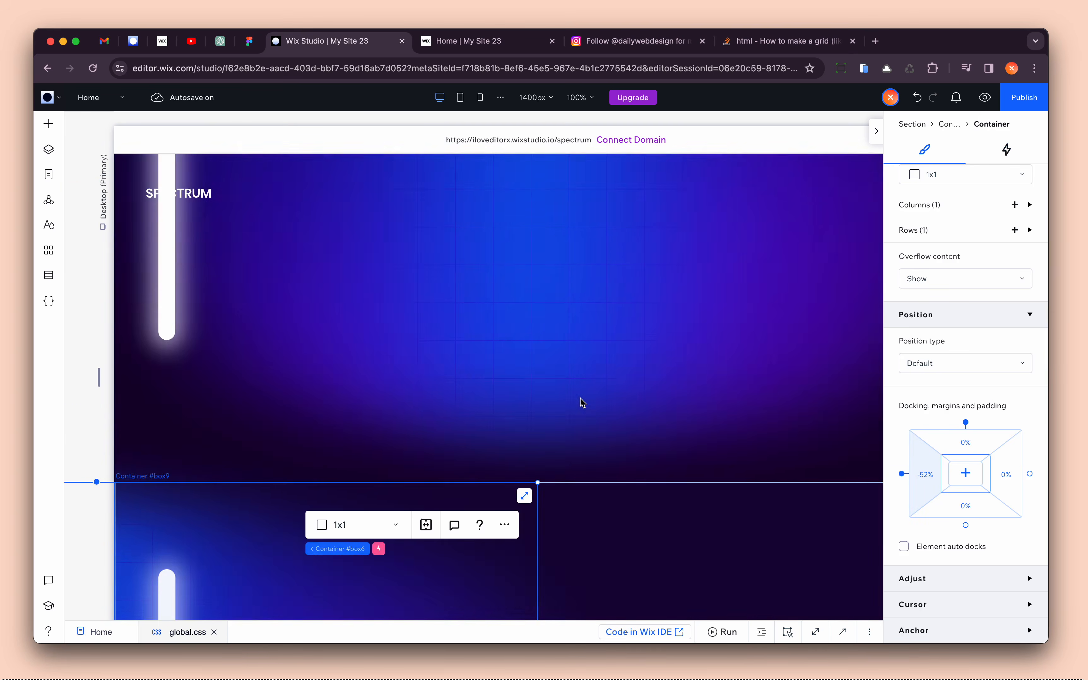
- Select the new hero's gradient wrapper through its parent image and set its left margin to -30%
{"action": "right_click", "coordinate": [534, 369]}
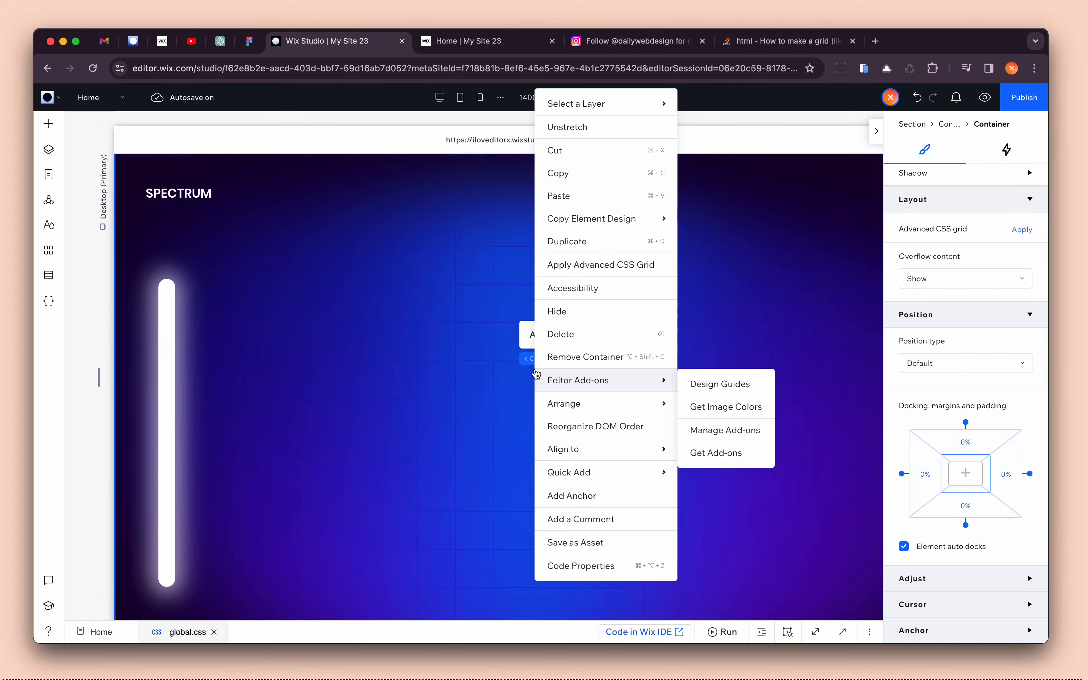
{"action": "mouse_move", "coordinate": [597, 105]}
{"action": "left_click", "coordinate": [729, 108]}
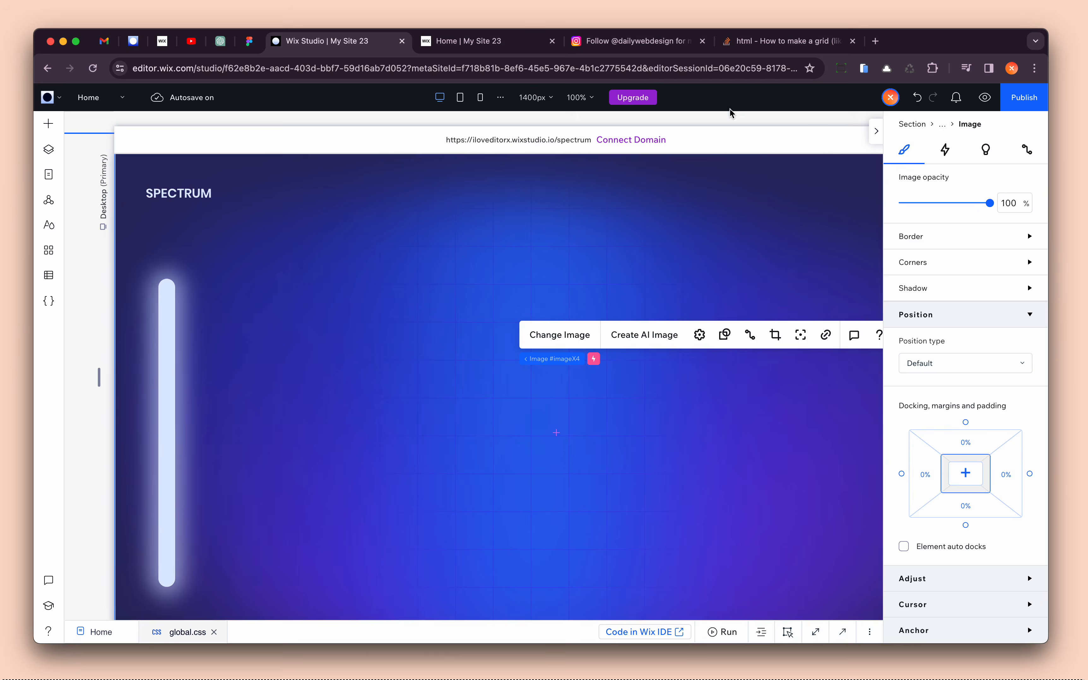
{"action": "left_click", "coordinate": [944, 126]}
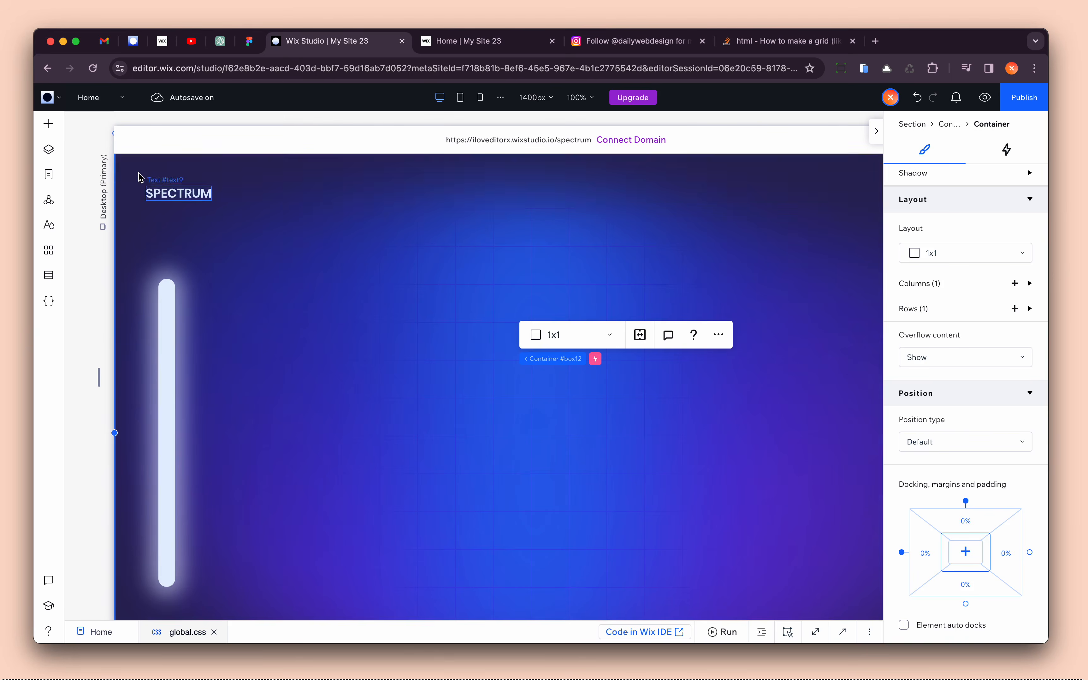
{"action": "left_click", "coordinate": [50, 150]}
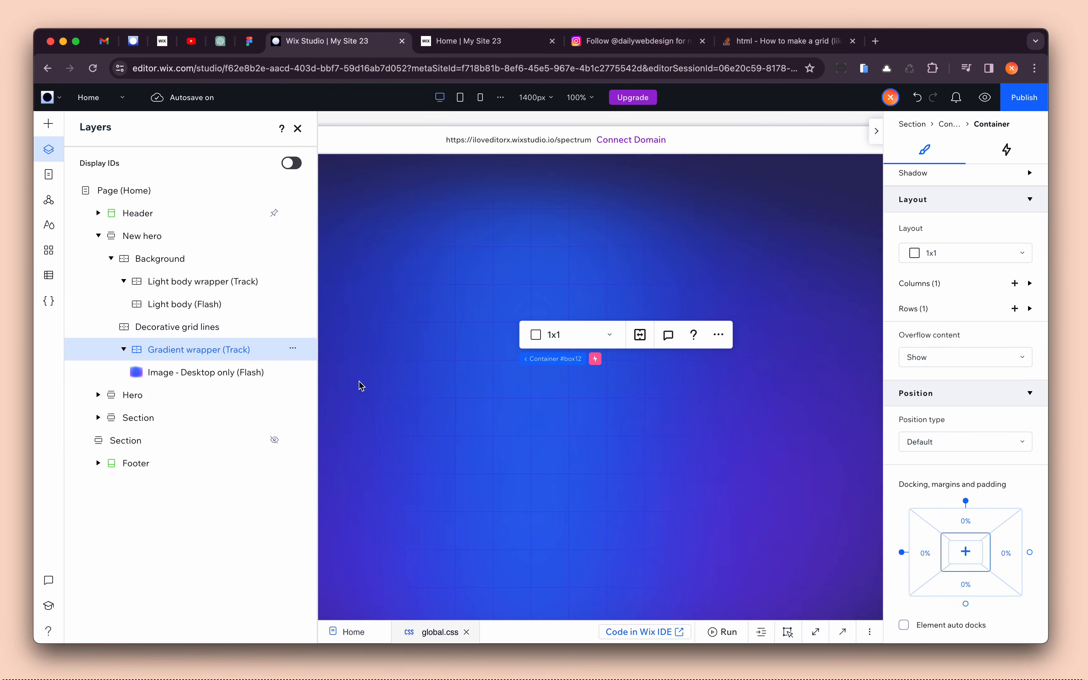
{"action": "scroll", "coordinate": [359, 381], "scroll_direction": "left", "scroll_amount": 5}
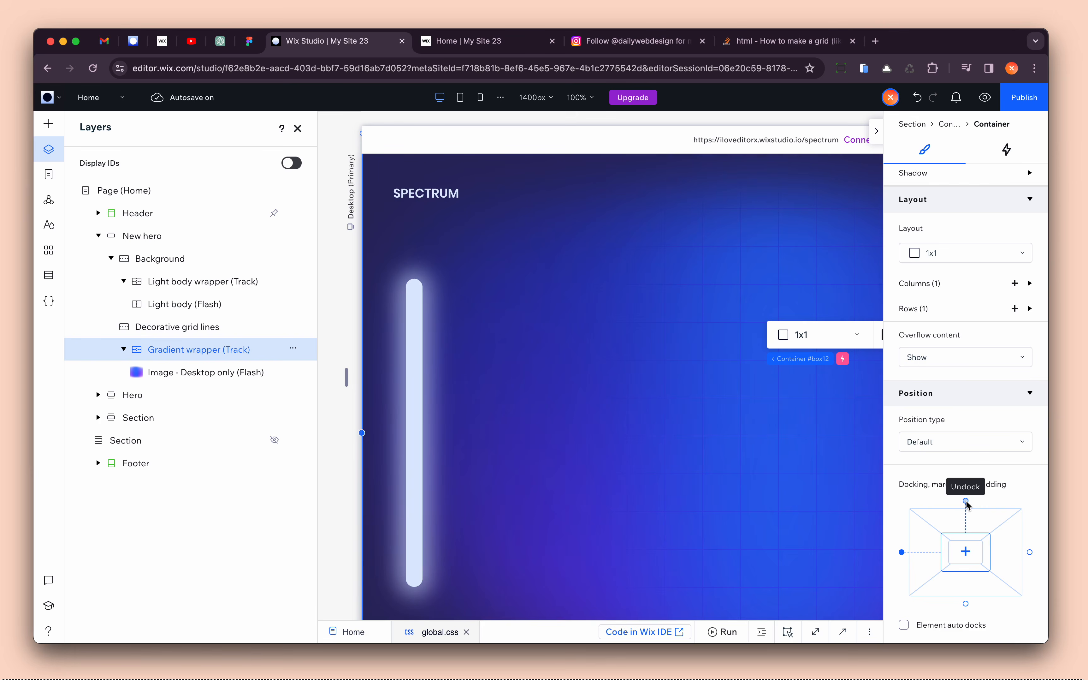
{"action": "left_click", "coordinate": [926, 565]}
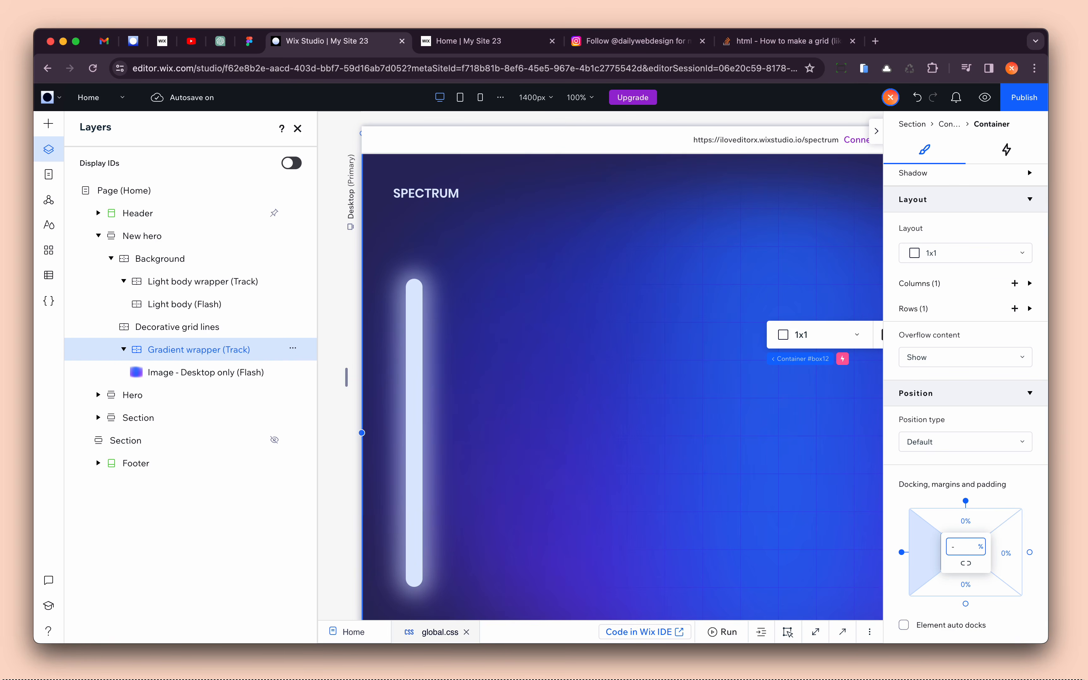
{"action": "key", "text": "Return"}
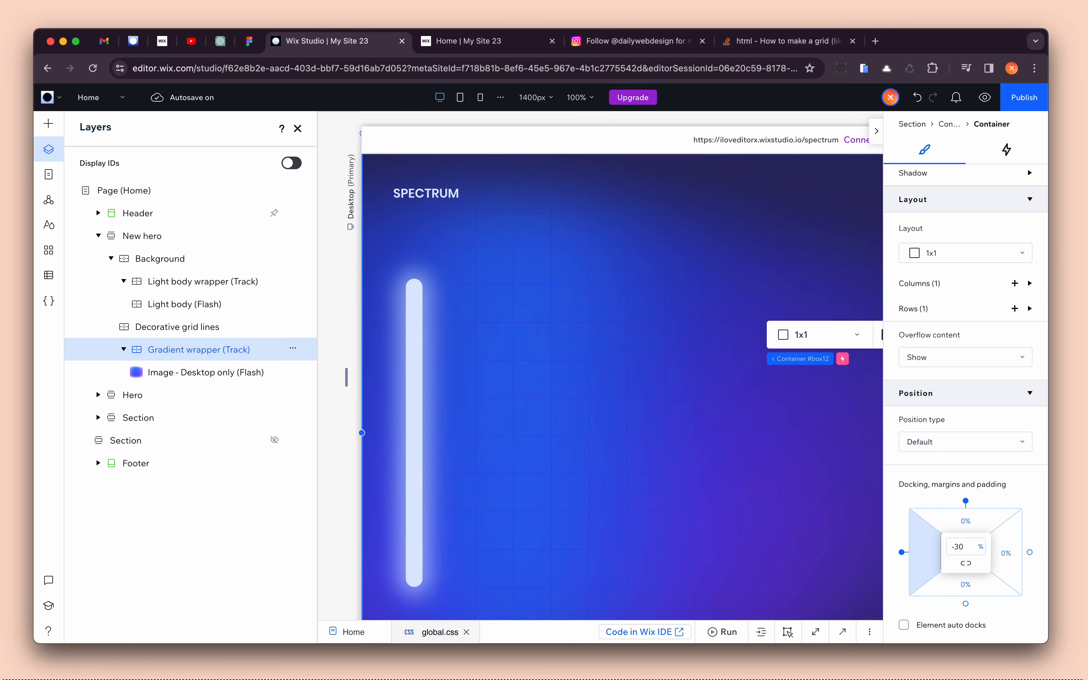
{"action": "left_click", "coordinate": [297, 129]}
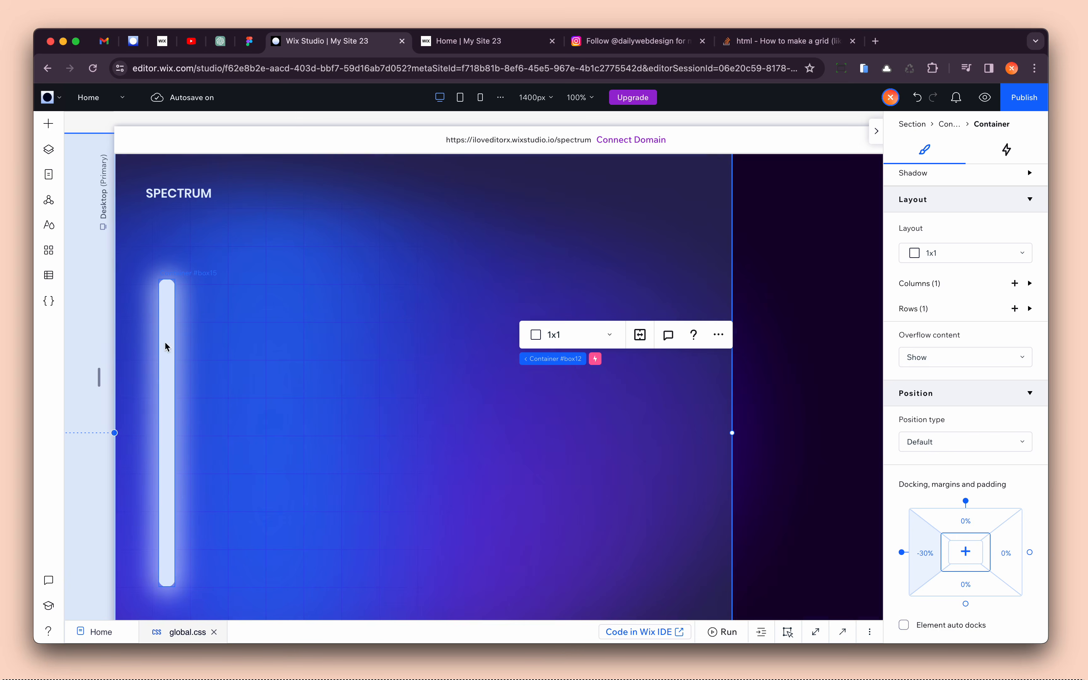
- Set the gradient wrapper's left margin to -40% and view the published page
{"action": "left_click", "coordinate": [923, 553]}
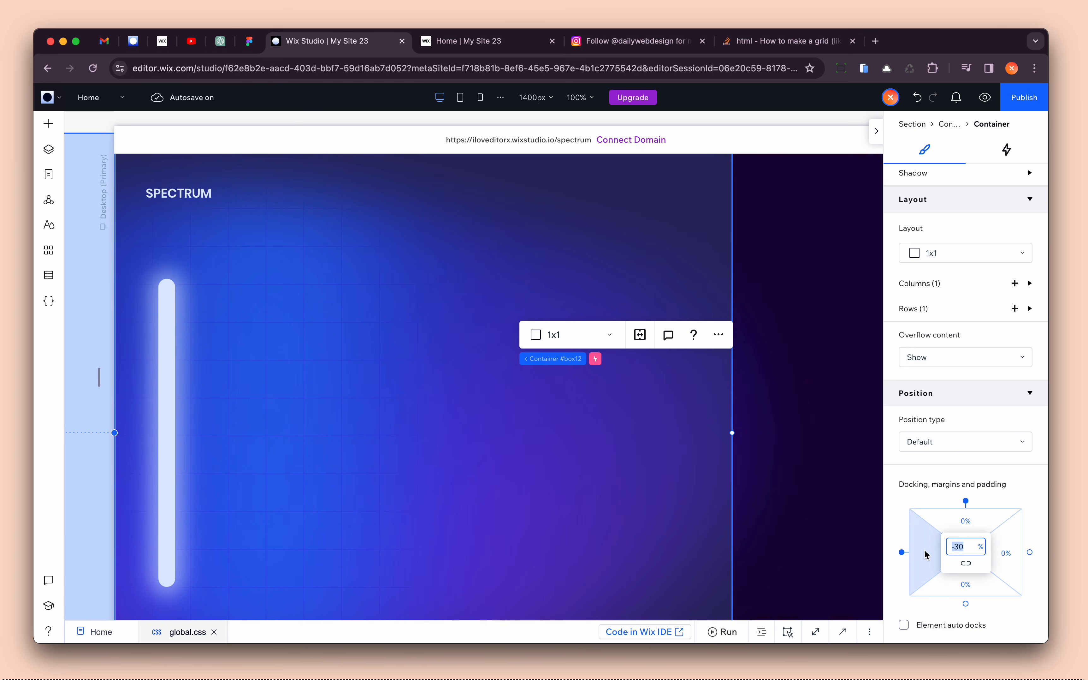
{"action": "type", "text": "-40"}
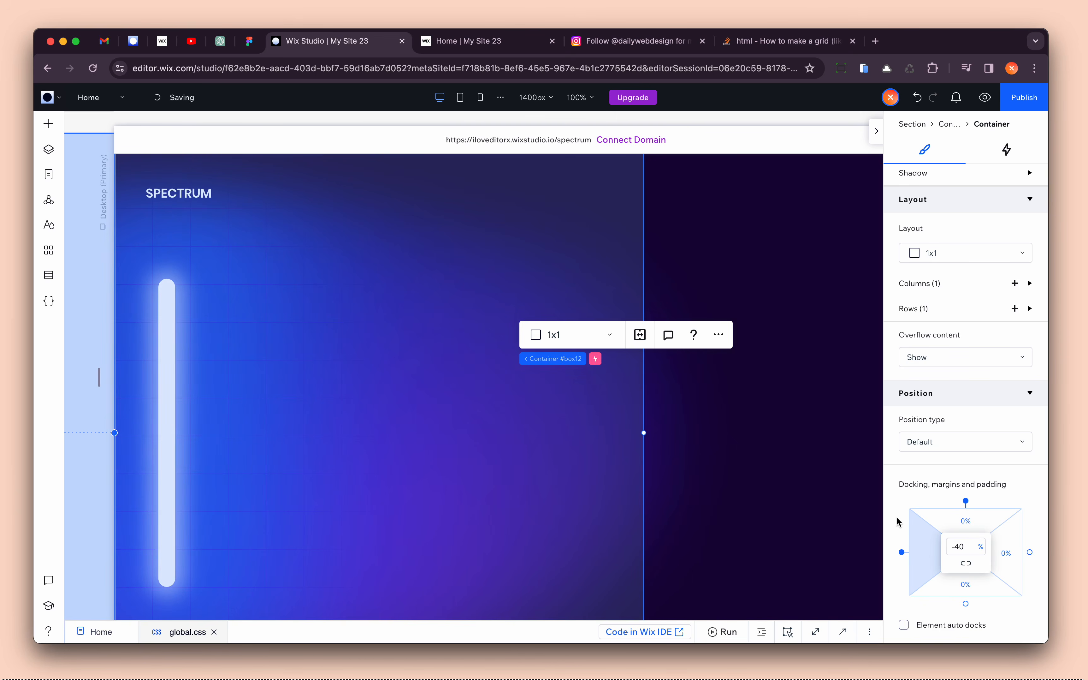
{"action": "left_click", "coordinate": [842, 510]}
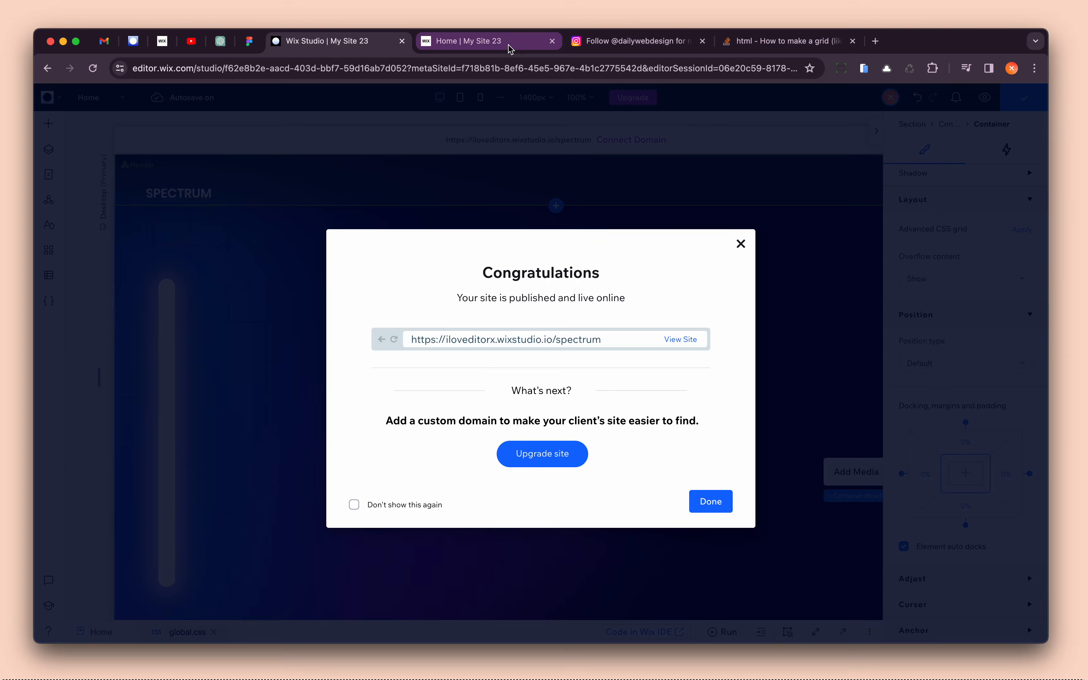
{"action": "left_click", "coordinate": [508, 44]}
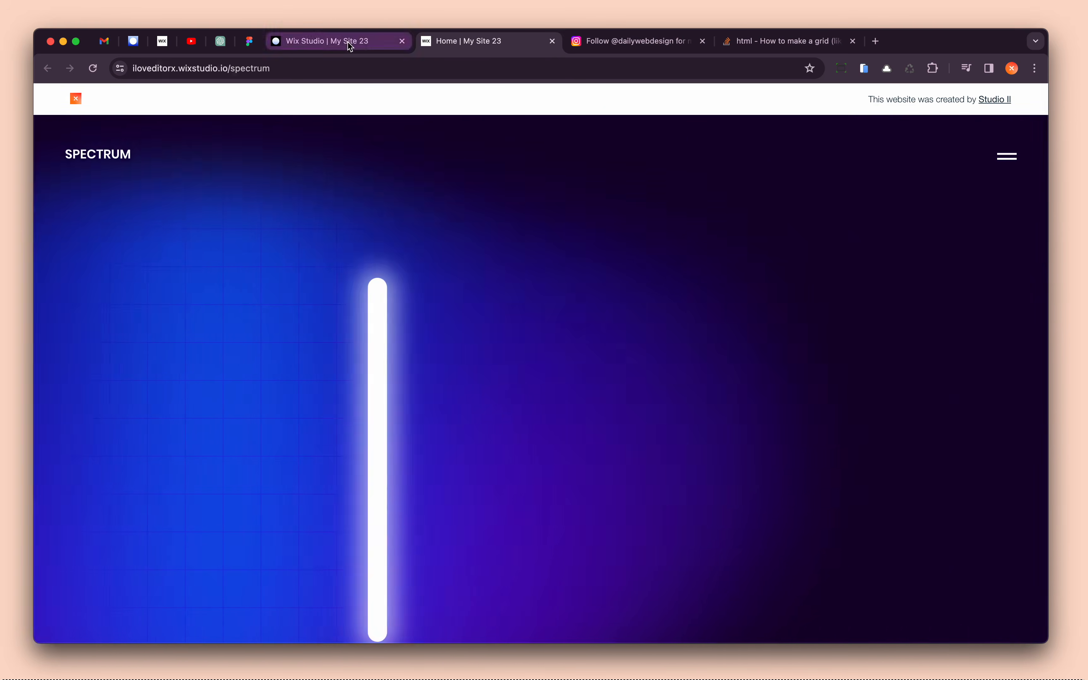
- Return to the editor and look over the gradient and light bar across the new hero section
{"action": "left_click", "coordinate": [348, 41]}
{"action": "left_click", "coordinate": [296, 269]}
{"action": "left_click", "coordinate": [333, 304]}
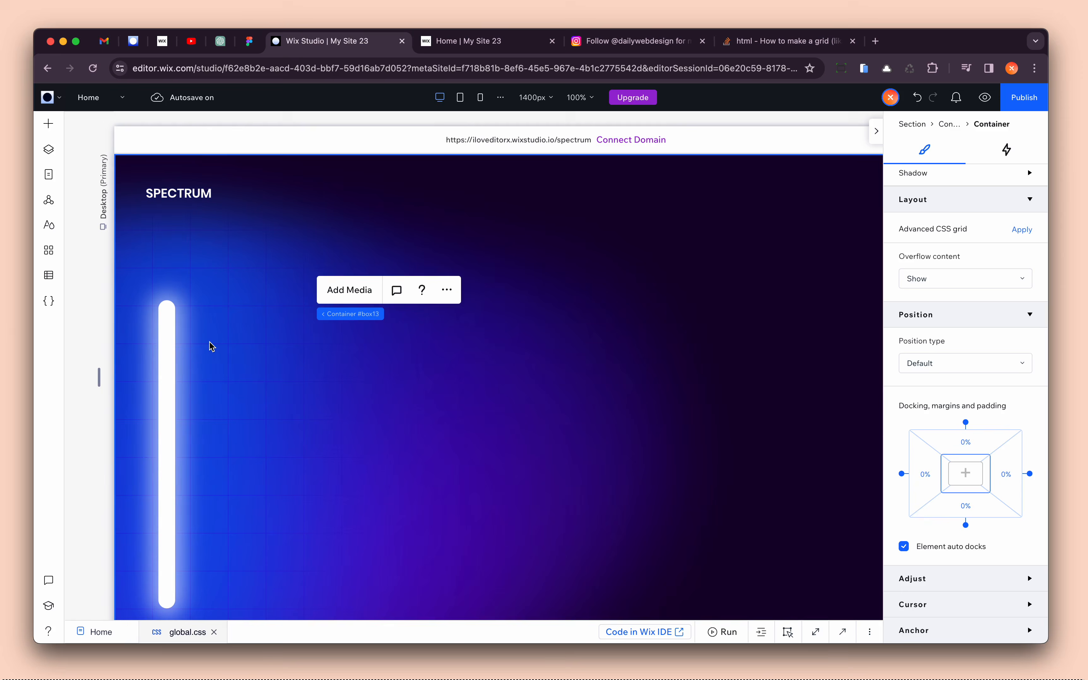
{"action": "scroll", "coordinate": [228, 395], "scroll_direction": "down", "scroll_amount": 3}
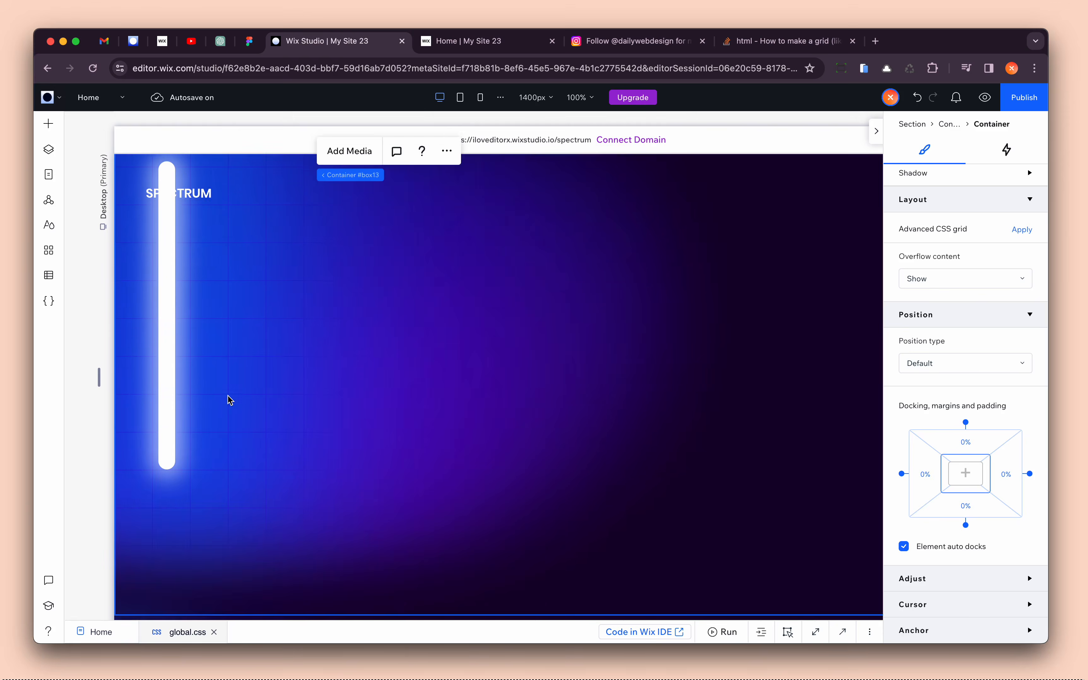
{"action": "scroll", "coordinate": [228, 395], "scroll_direction": "up", "scroll_amount": 3}
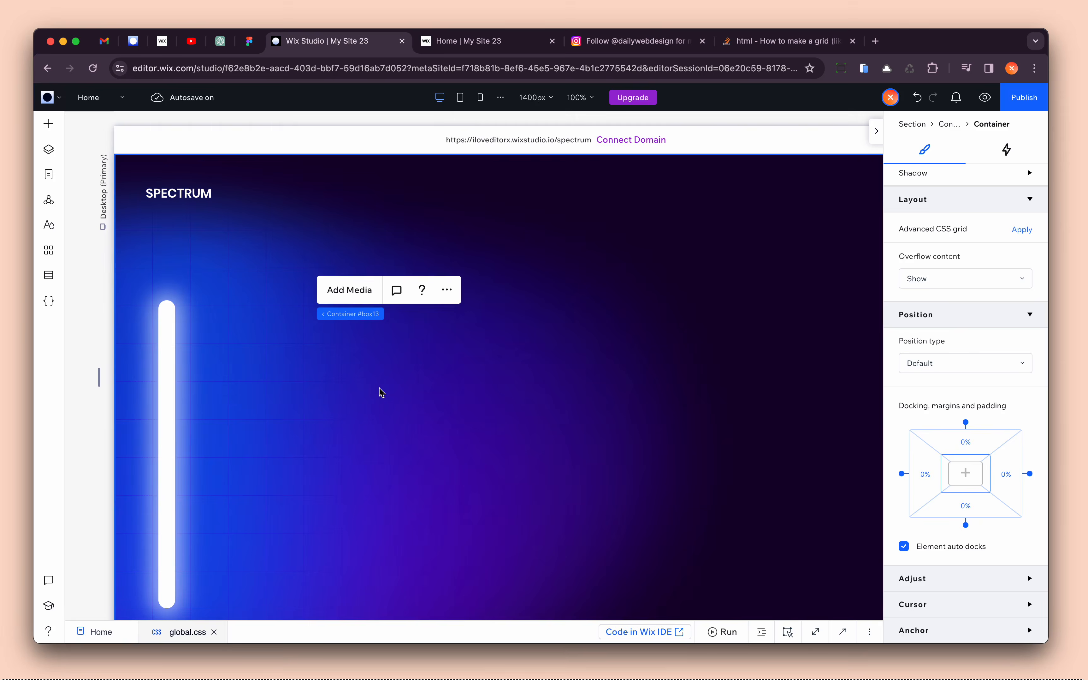
{"action": "scroll", "coordinate": [378, 399], "scroll_direction": "down", "scroll_amount": 3}
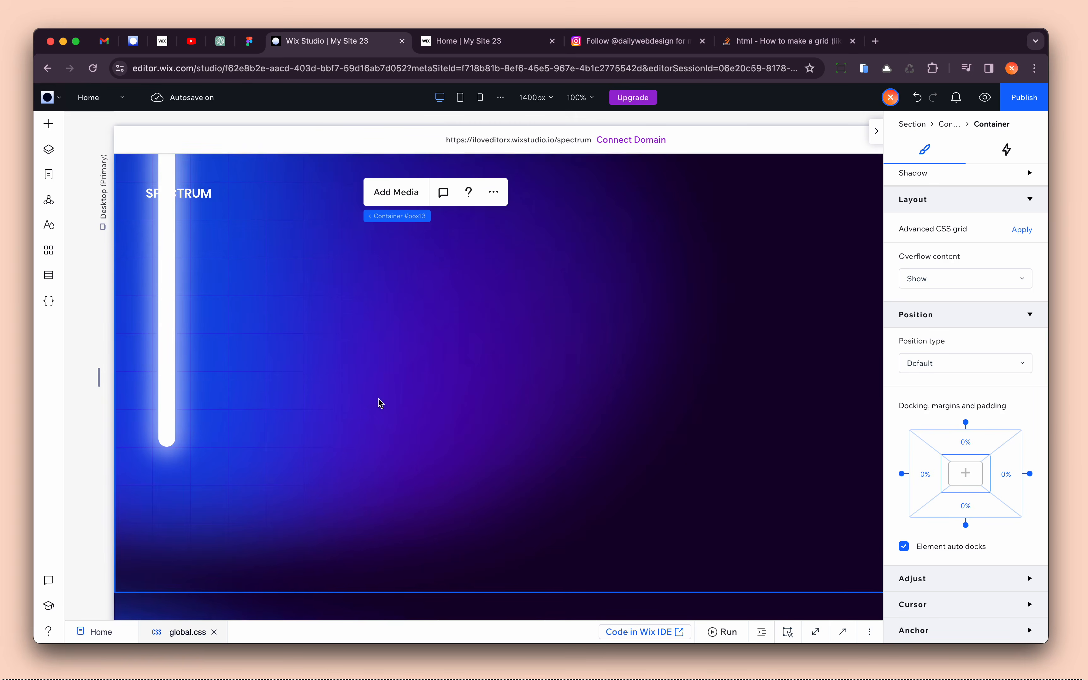
{"action": "scroll", "coordinate": [378, 399], "scroll_direction": "up", "scroll_amount": 3}
- Select the Gradient wrapper (Track) layer and examine its design, layout and position settings
{"action": "left_click", "coordinate": [49, 148]}
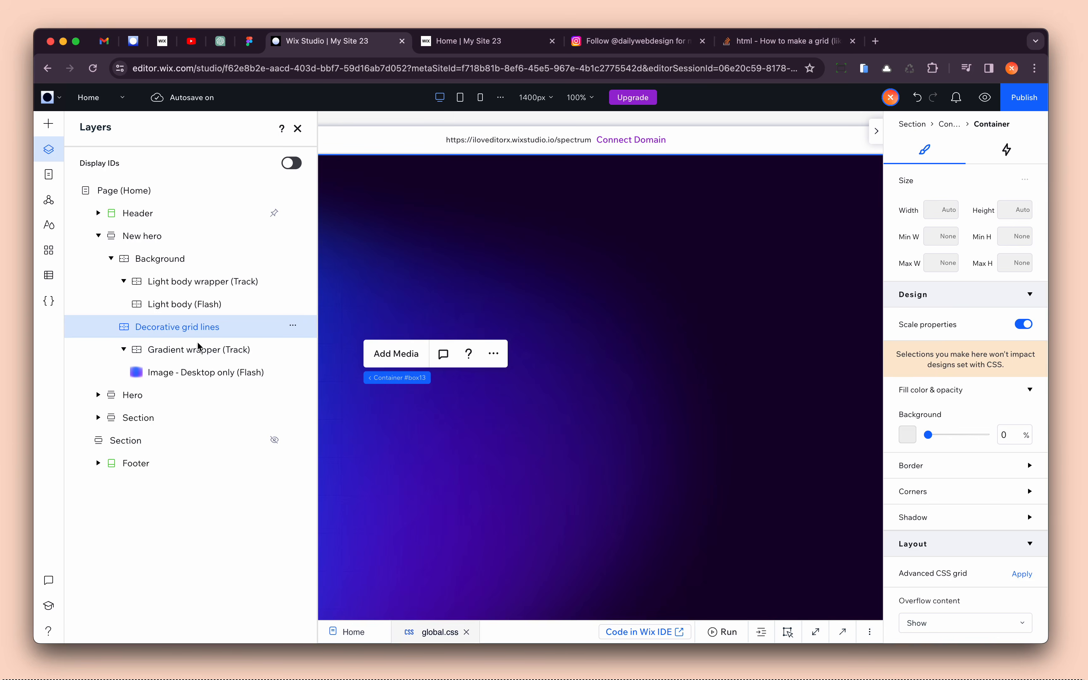
{"action": "left_click", "coordinate": [171, 357]}
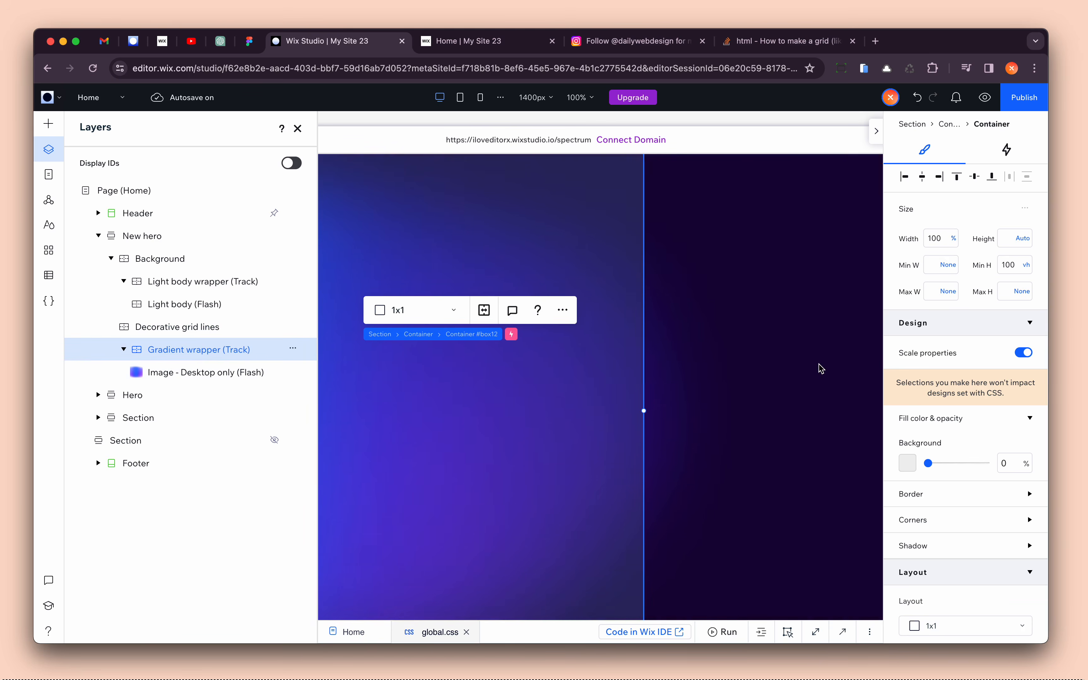
{"action": "scroll", "coordinate": [1027, 441], "scroll_direction": "down", "scroll_amount": 5}
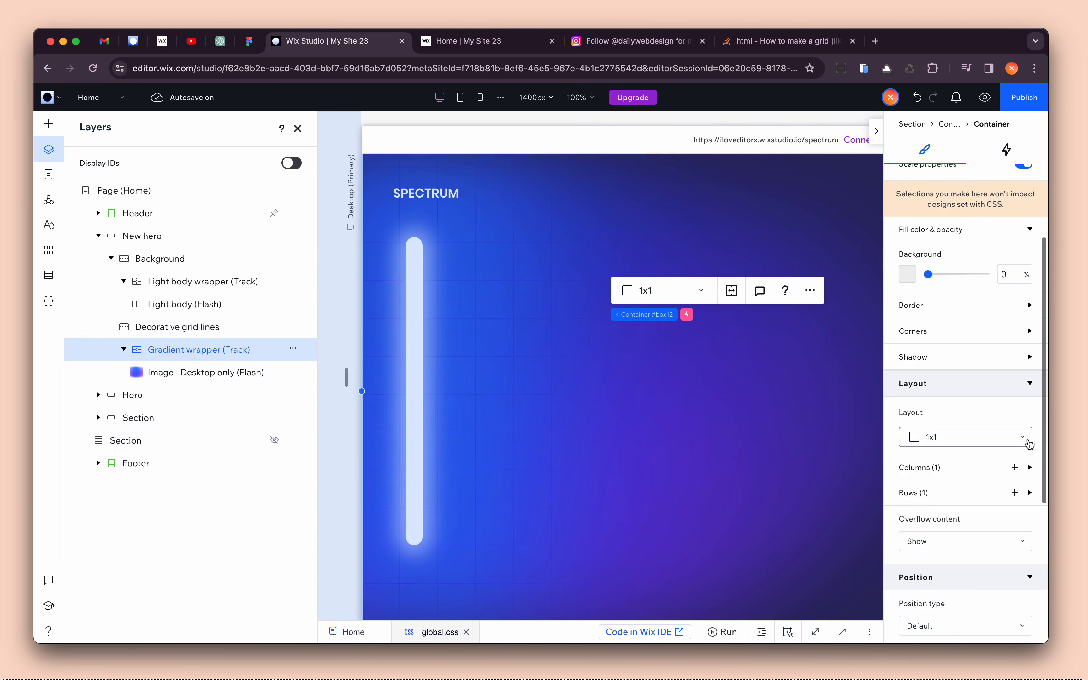
{"action": "scroll", "coordinate": [962, 443], "scroll_direction": "down", "scroll_amount": 4}
{"action": "scroll", "coordinate": [972, 395], "scroll_direction": "up", "scroll_amount": 5}
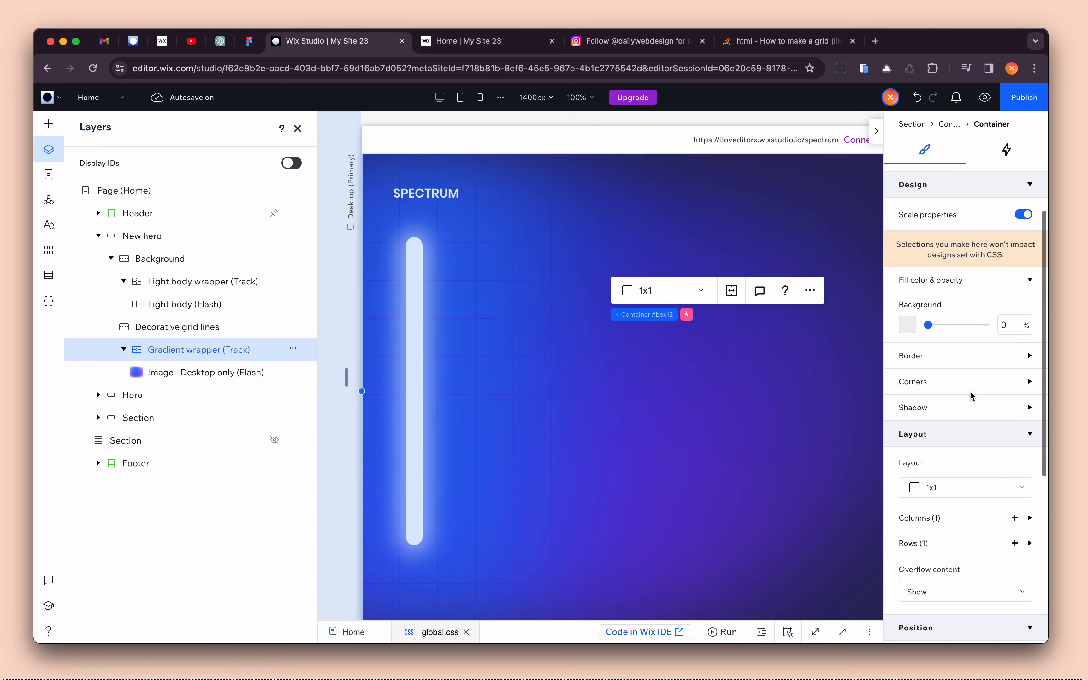
{"action": "scroll", "coordinate": [969, 396], "scroll_direction": "down", "scroll_amount": 6}
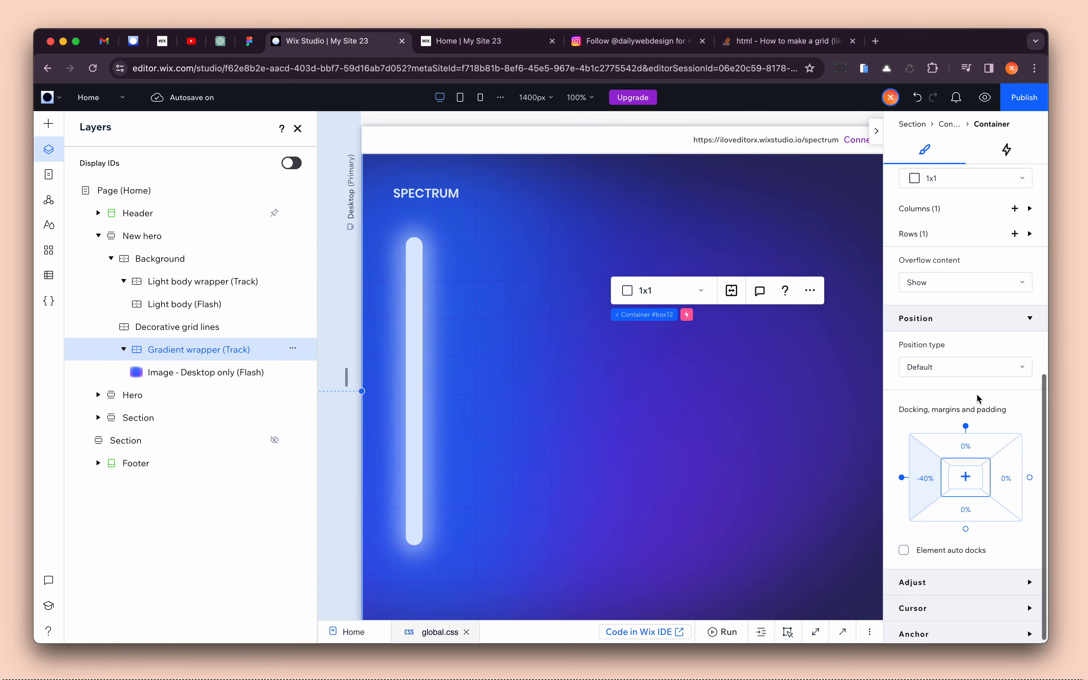
- Set the gradient wrapper's single grid column to a 1 fr fraction and look over the hero on the canvas
{"action": "scroll", "coordinate": [978, 398], "scroll_direction": "up", "scroll_amount": 5}
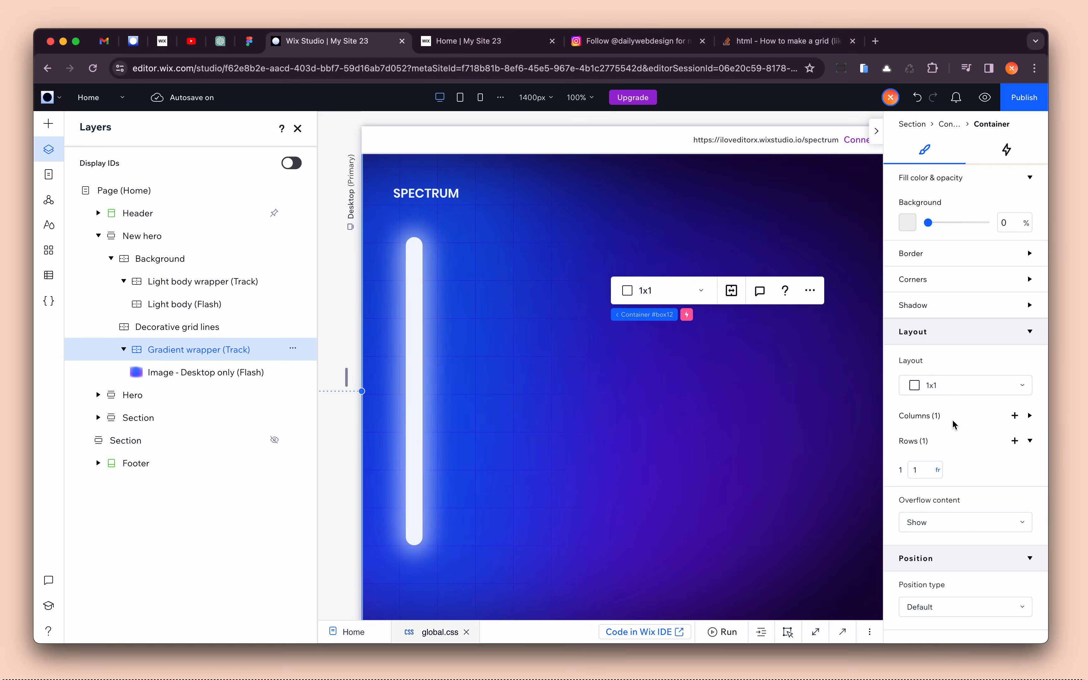
{"action": "left_click", "coordinate": [950, 416]}
{"action": "left_click", "coordinate": [935, 444]}
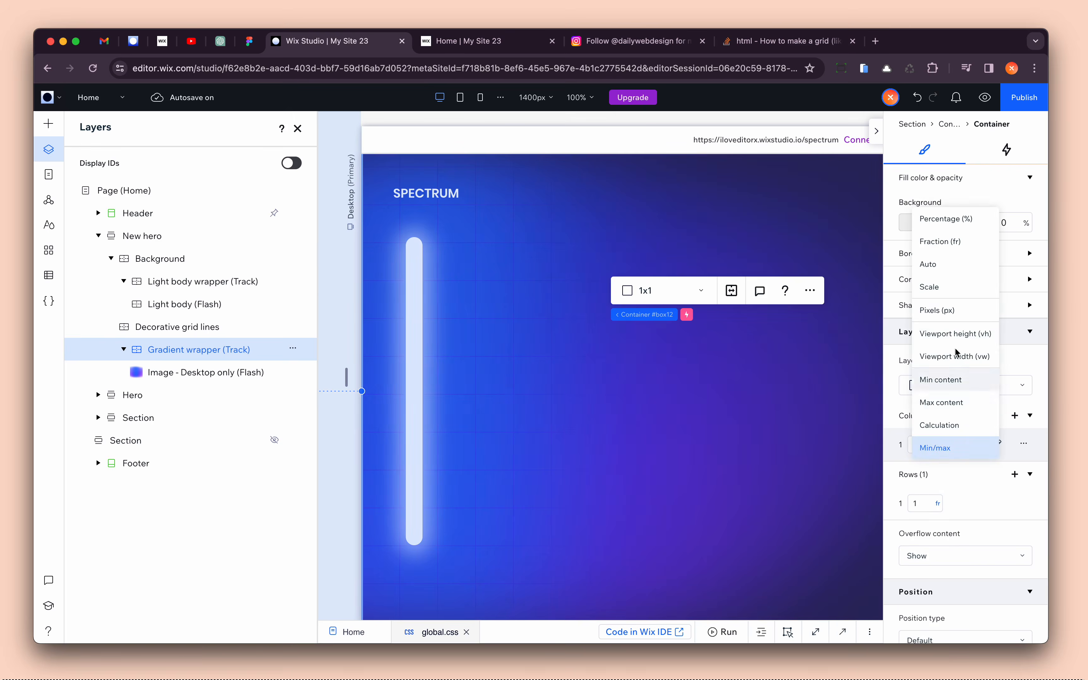
{"action": "left_click", "coordinate": [961, 248]}
{"action": "scroll", "coordinate": [762, 454], "scroll_direction": "down", "scroll_amount": 5}
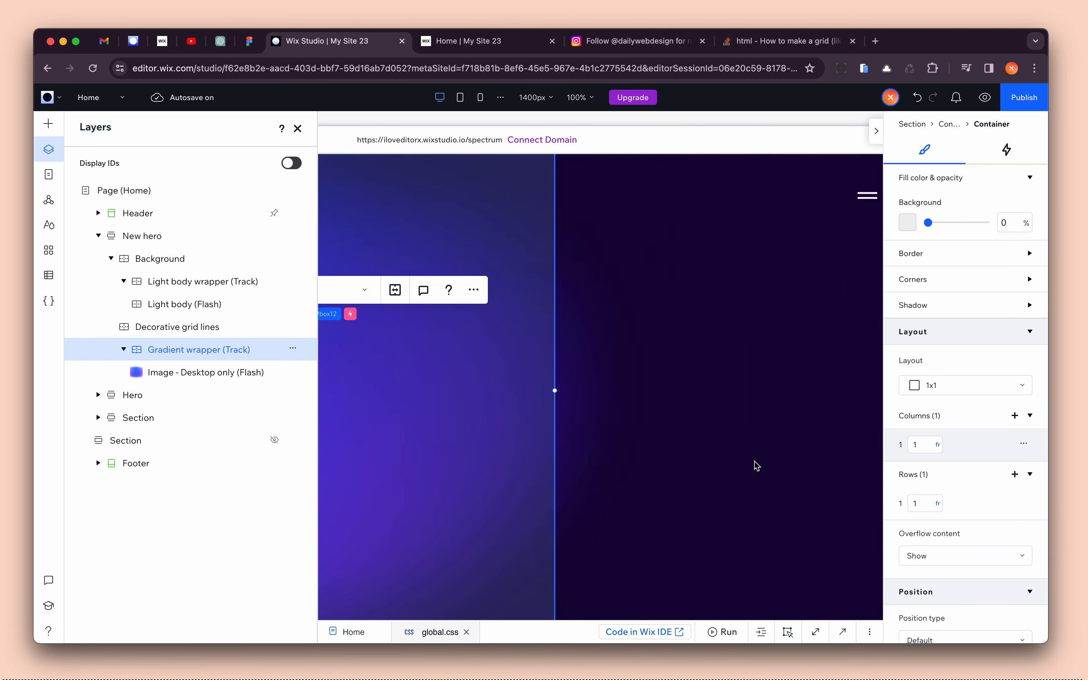
{"action": "scroll", "coordinate": [757, 465], "scroll_direction": "down", "scroll_amount": 5}
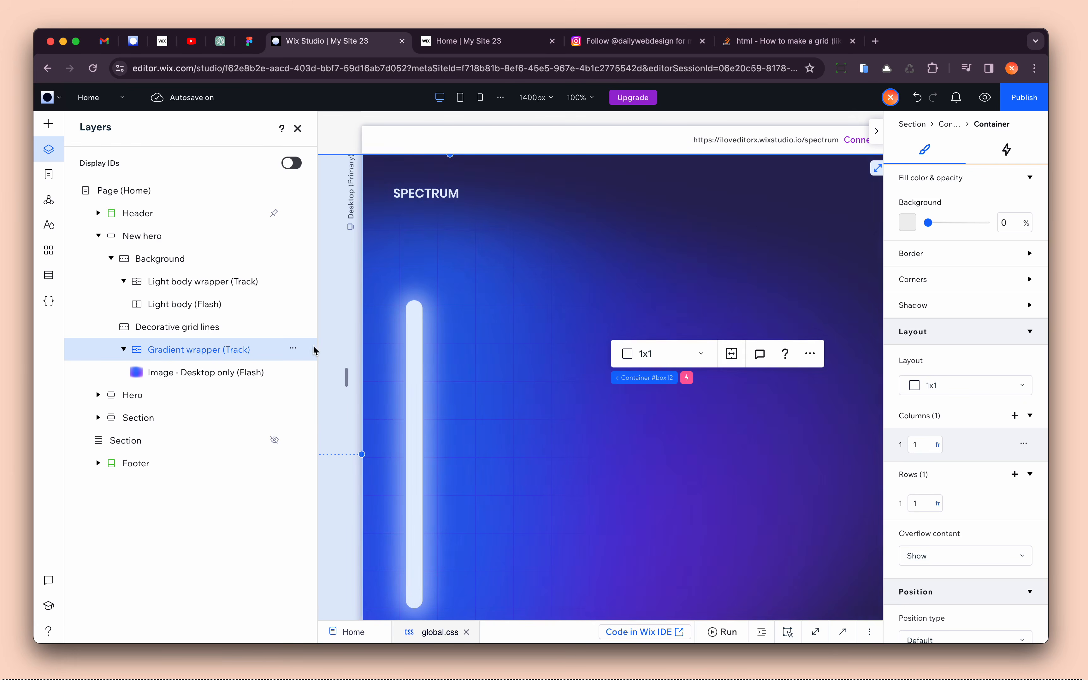
- Apply an advanced CSS grid to the Background container and set its row to 1 fr
{"action": "left_click", "coordinate": [159, 259]}
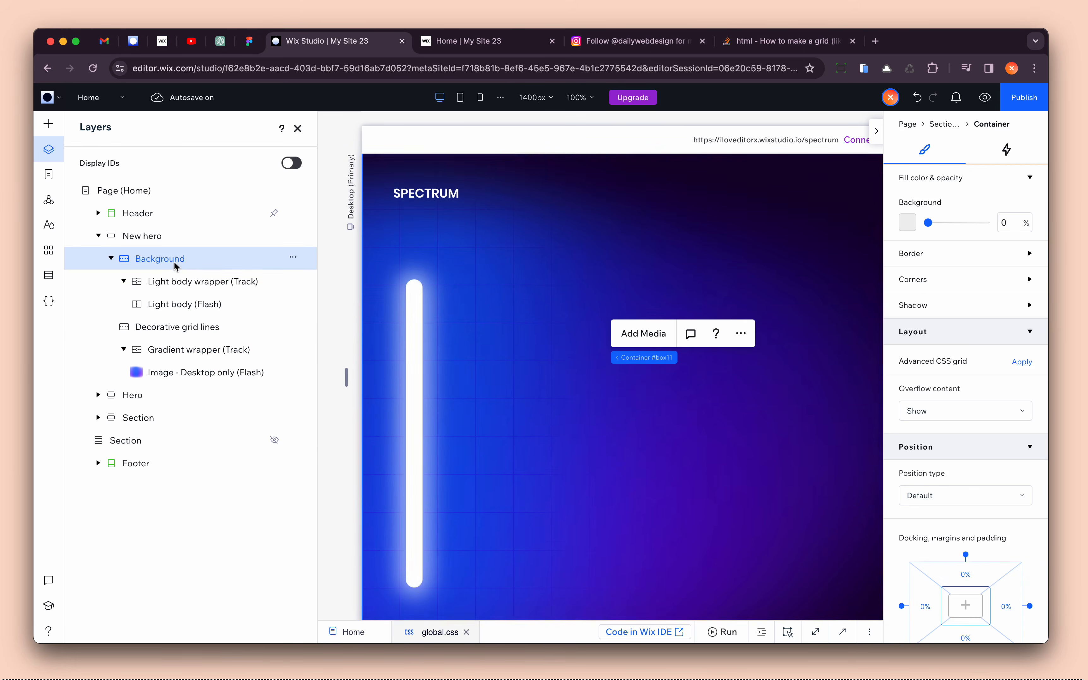
{"action": "scroll", "coordinate": [984, 380], "scroll_direction": "down", "scroll_amount": 5}
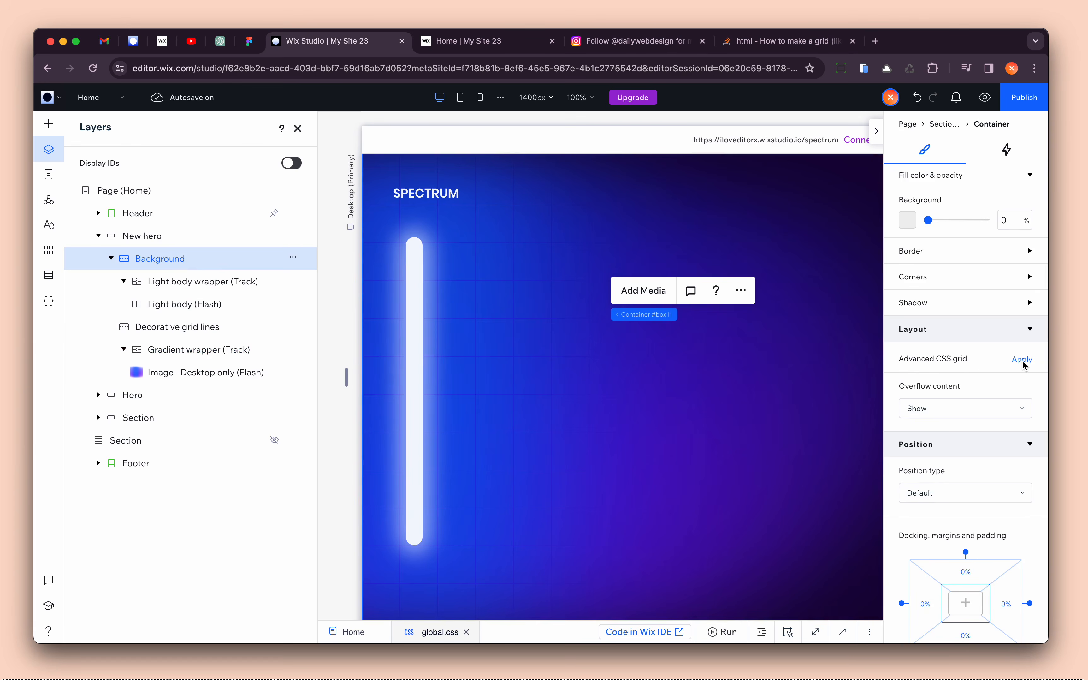
{"action": "left_click", "coordinate": [1022, 359]}
{"action": "left_click", "coordinate": [930, 440]}
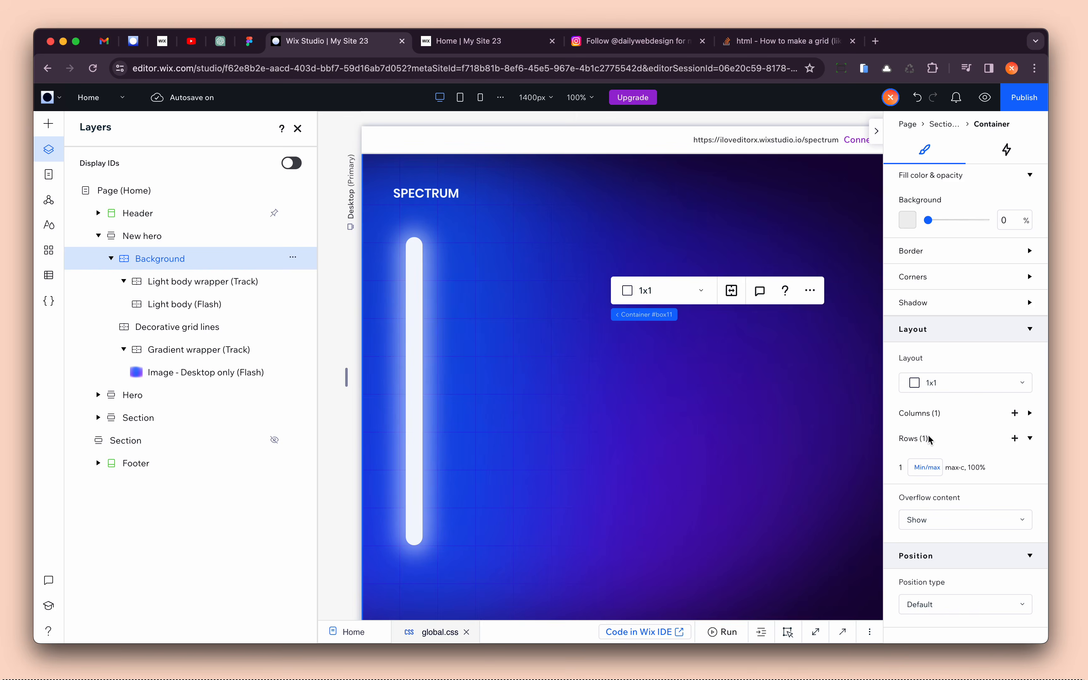
{"action": "left_click", "coordinate": [929, 465]}
{"action": "left_click", "coordinate": [929, 494]}
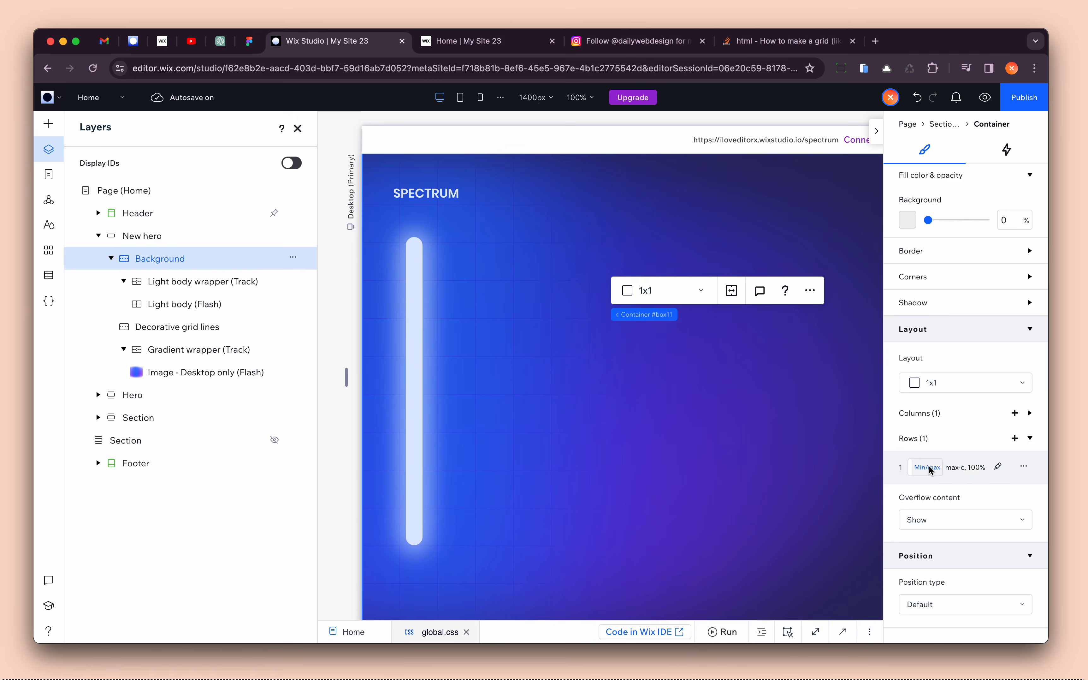
{"action": "left_click", "coordinate": [929, 468]}
{"action": "left_click", "coordinate": [949, 263]}
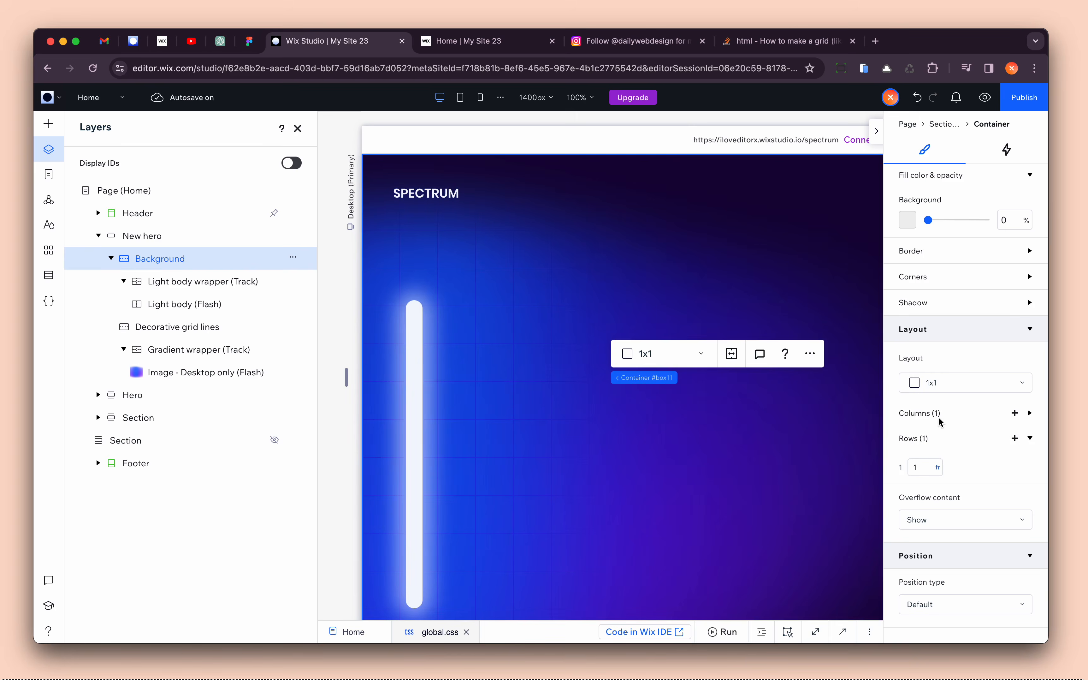
- Set the Background container's grid column to 1 fr
{"action": "left_click", "coordinate": [939, 419]}
{"action": "left_click", "coordinate": [935, 442]}
{"action": "left_click", "coordinate": [955, 248]}
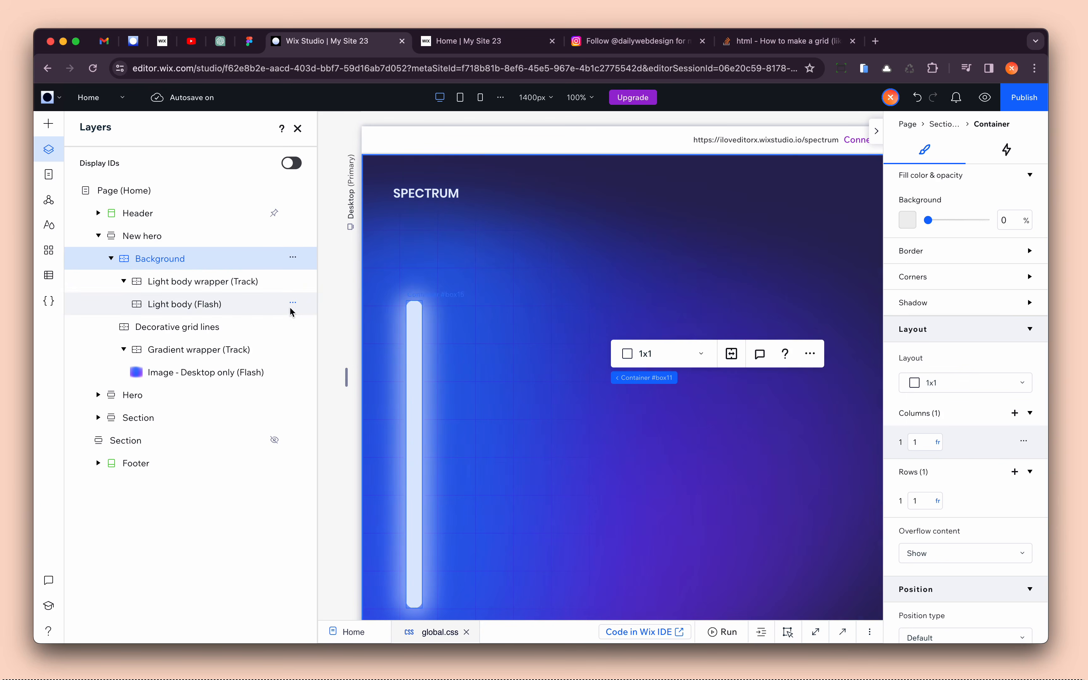
- Select the New hero section and set its grid column to 1 fr
{"action": "left_click", "coordinate": [180, 236]}
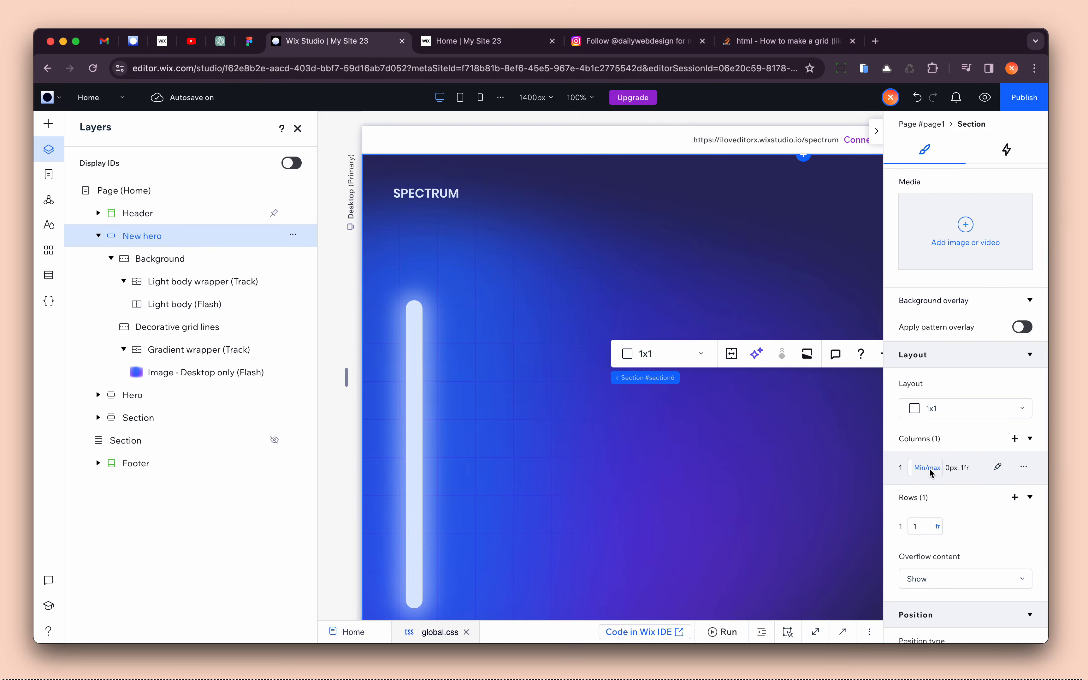
{"action": "left_click", "coordinate": [932, 469]}
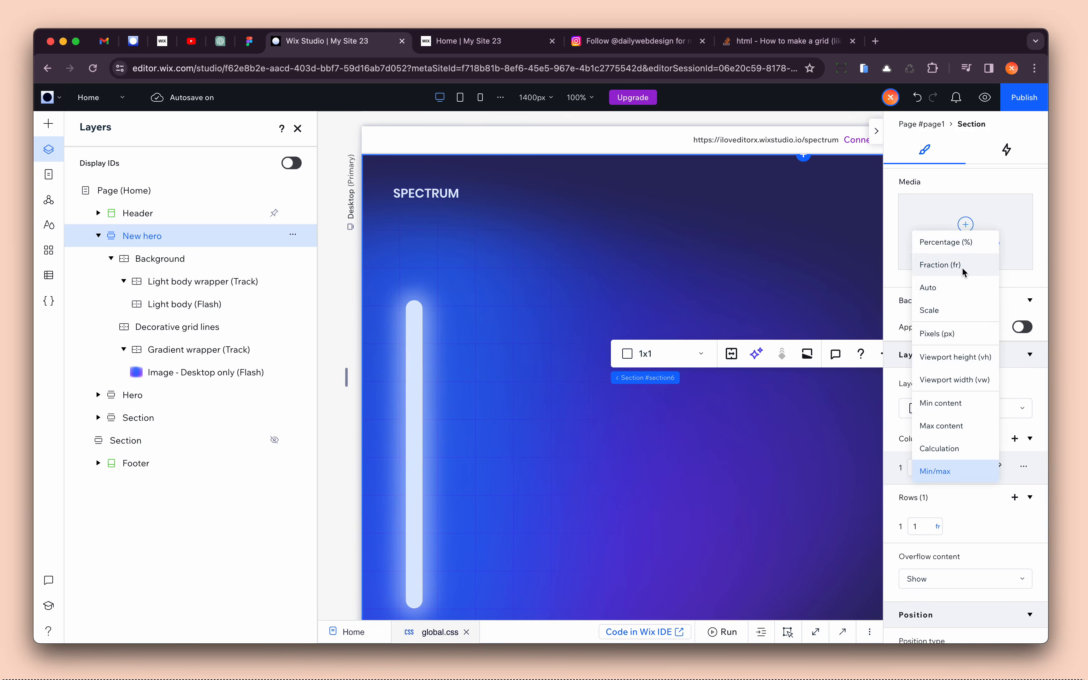
{"action": "left_click", "coordinate": [933, 264]}
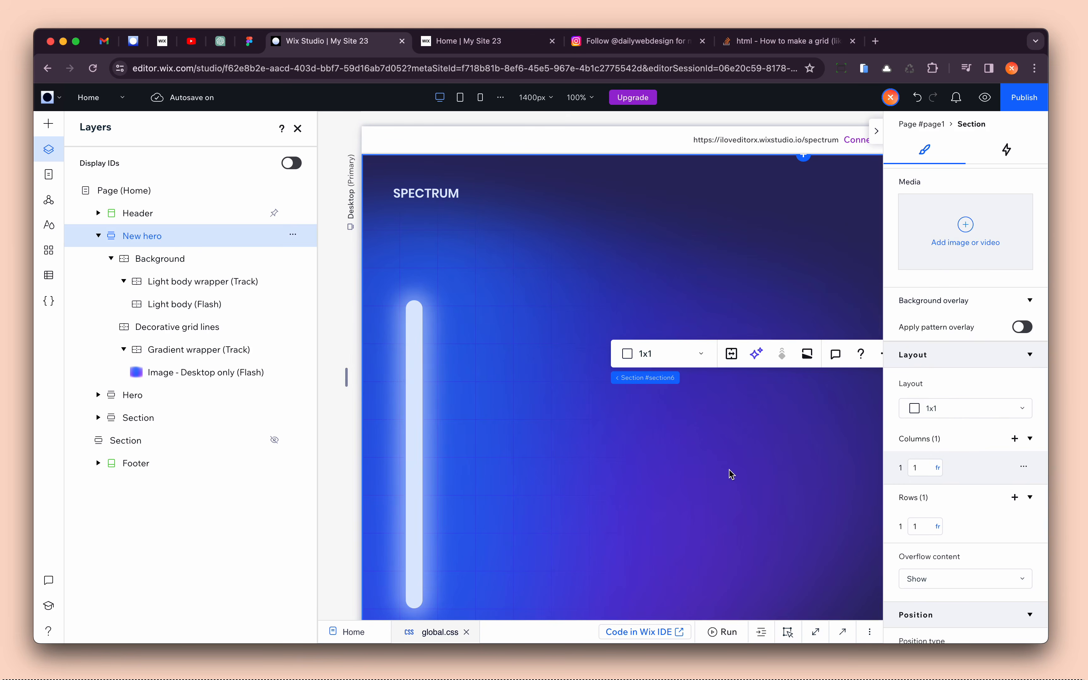
- Set the New hero section's height to 100 vh and its minimum height to None
{"action": "scroll", "coordinate": [970, 330], "scroll_direction": "up", "scroll_amount": 5}
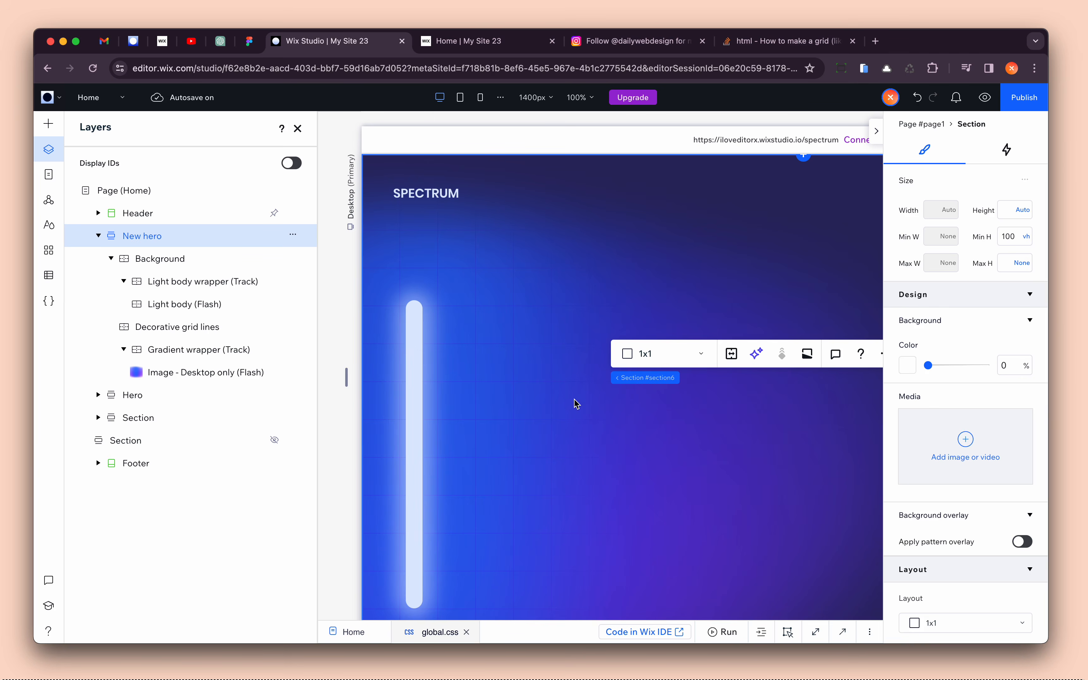
{"action": "left_click", "coordinate": [1002, 217]}
{"action": "type", "text": "100vh"}
{"action": "key", "text": "Return"}
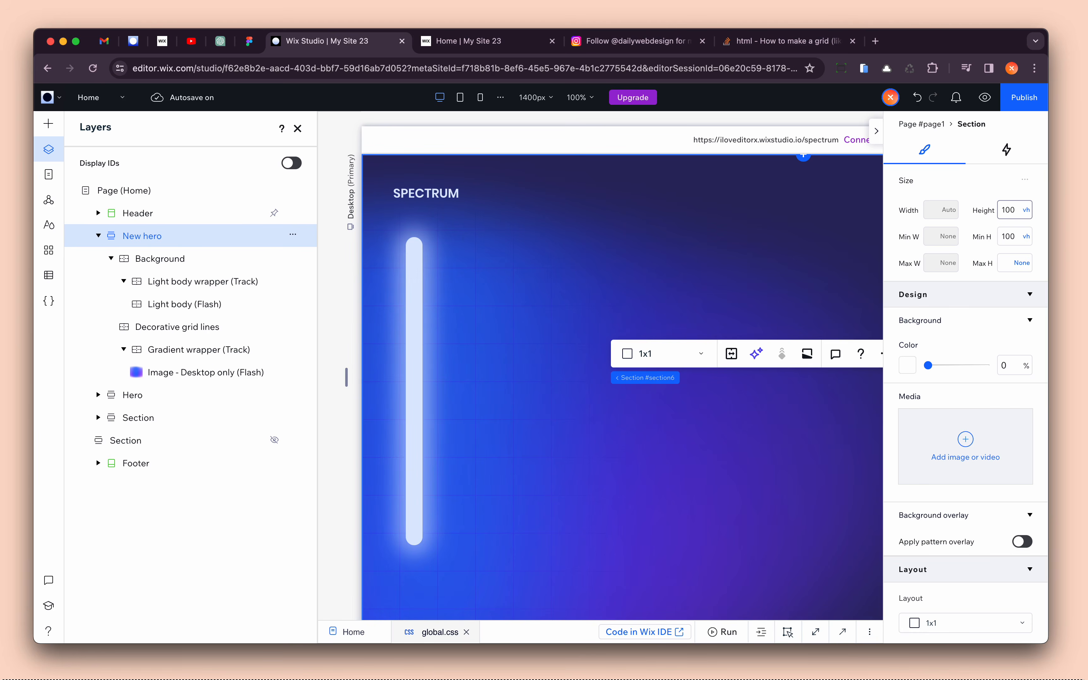
{"action": "left_click", "coordinate": [1027, 237]}
{"action": "left_click", "coordinate": [967, 283]}
- Publish the site, test the hero's mouse movement on the live page and return to the editor
{"action": "left_click", "coordinate": [1027, 101]}
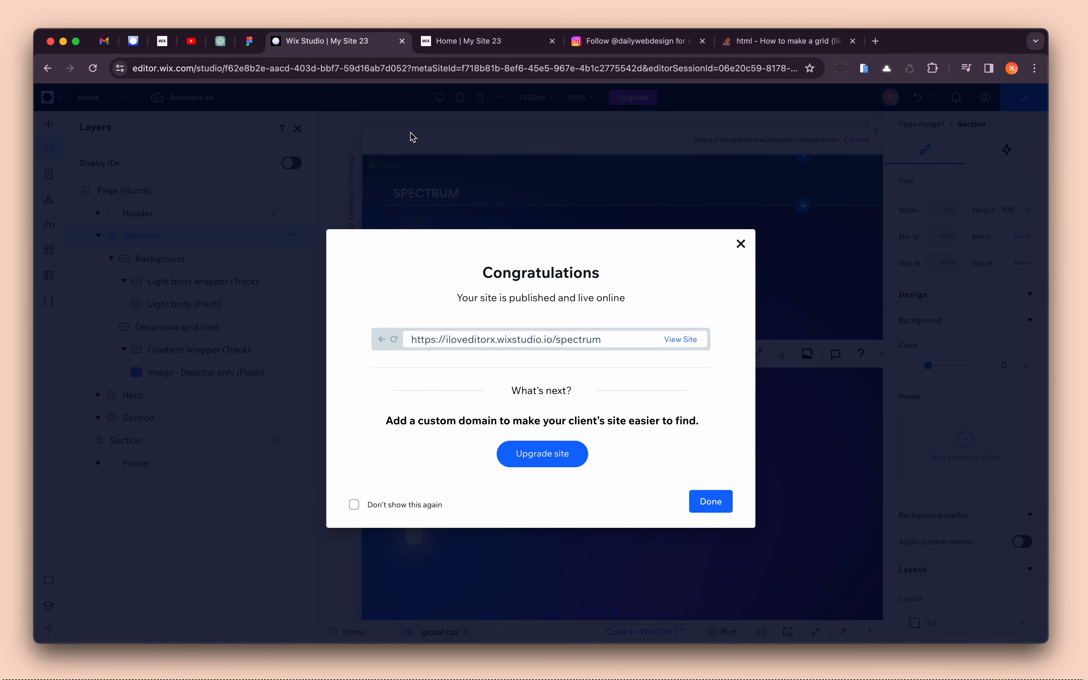
{"action": "left_click", "coordinate": [468, 41]}
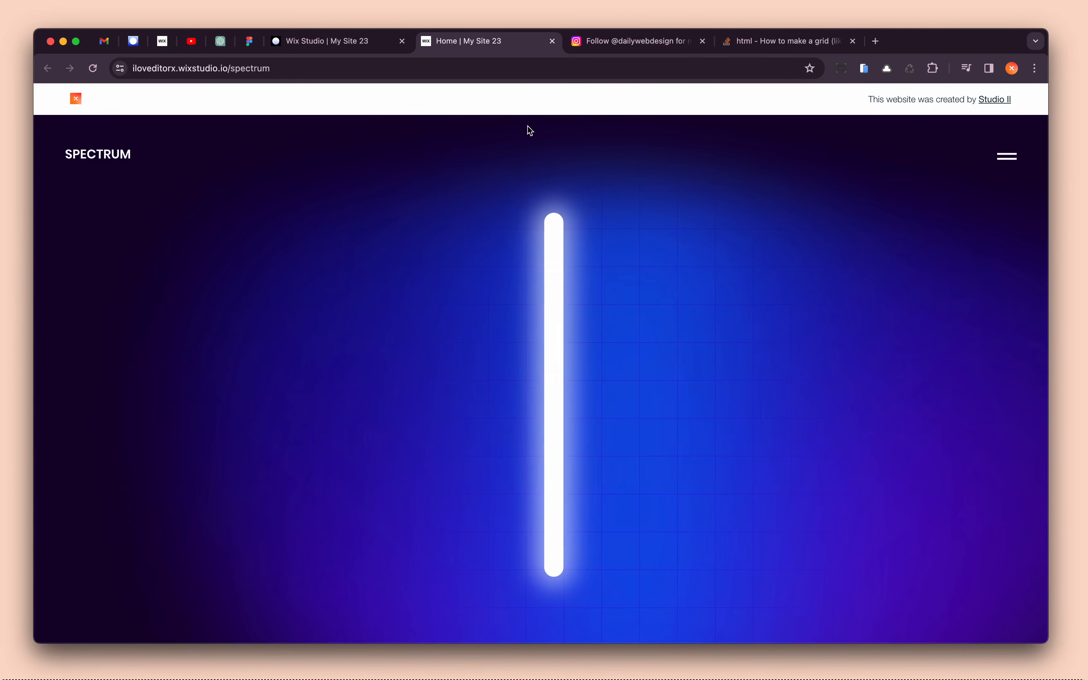
{"action": "left_click", "coordinate": [317, 49]}
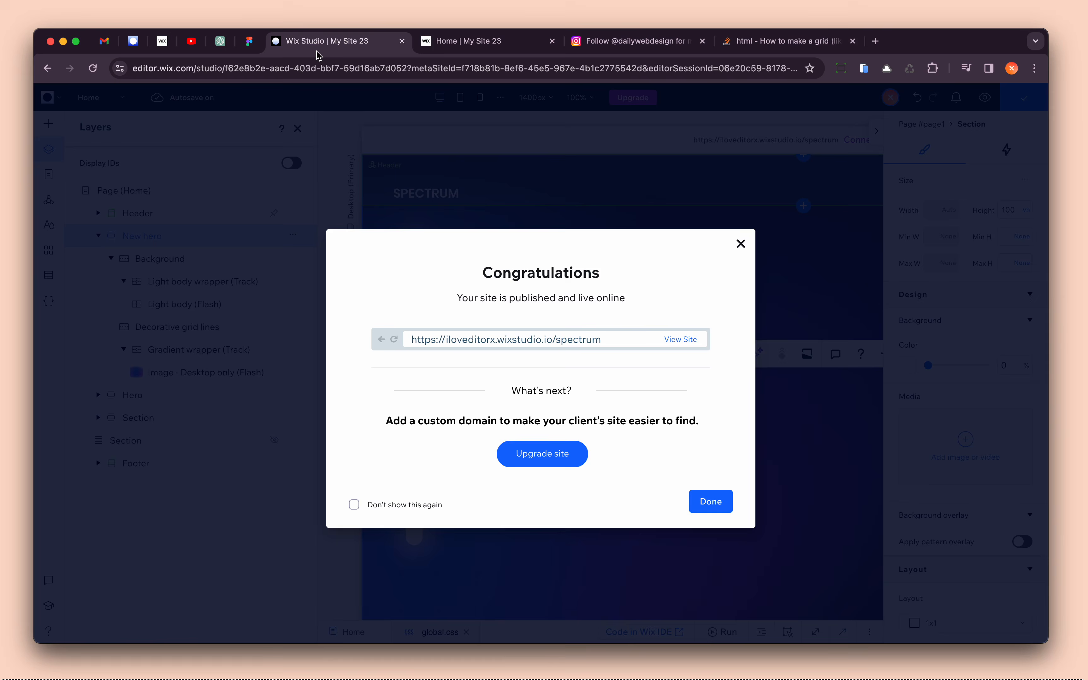
- Dismiss the publish confirmation and set the top margin of the gradient wrapper's desktop-only image to -5%
{"action": "left_click", "coordinate": [343, 217]}
{"action": "left_click", "coordinate": [175, 373]}
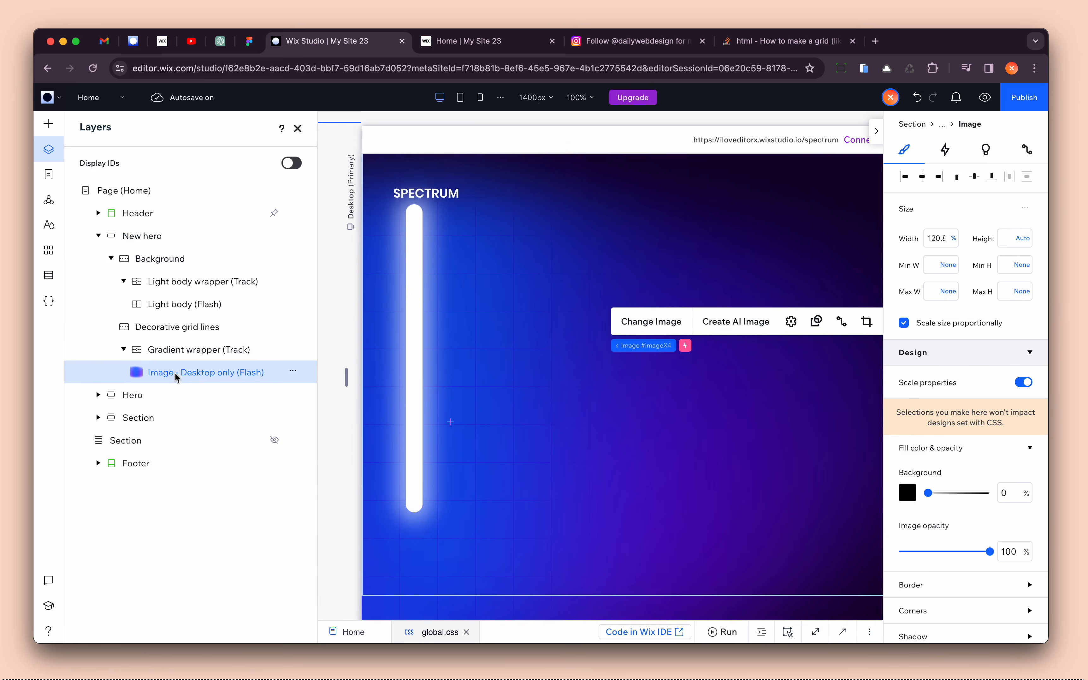
{"action": "scroll", "coordinate": [973, 427], "scroll_direction": "down", "scroll_amount": 8}
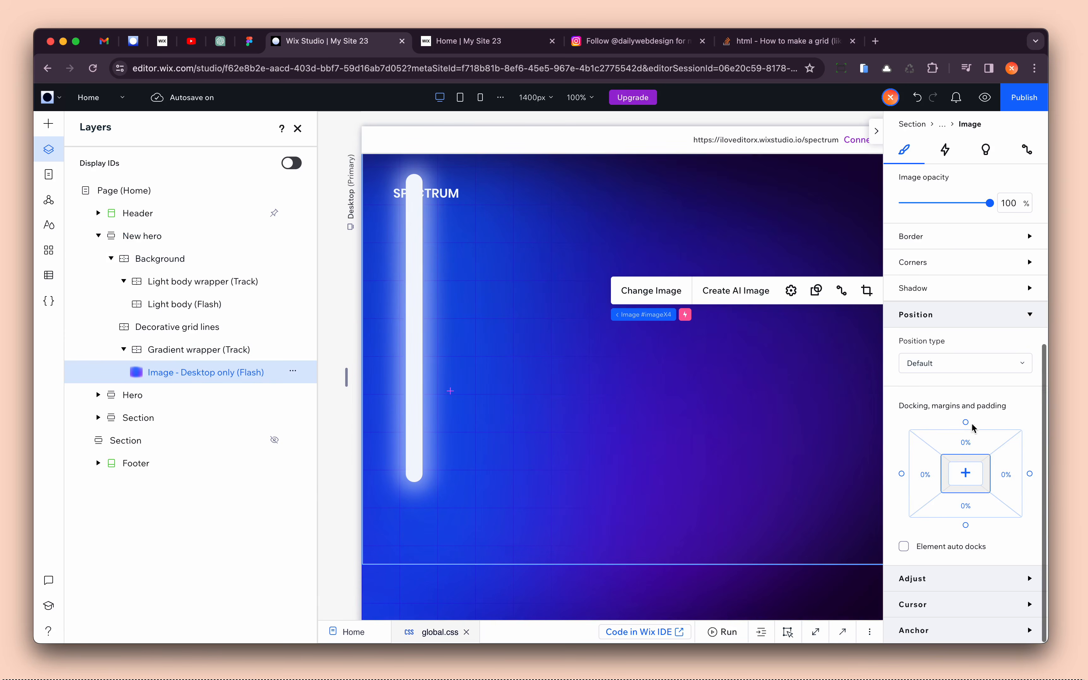
{"action": "left_click", "coordinate": [967, 443]}
{"action": "type", "text": "-5"}
{"action": "key", "text": "Return"}
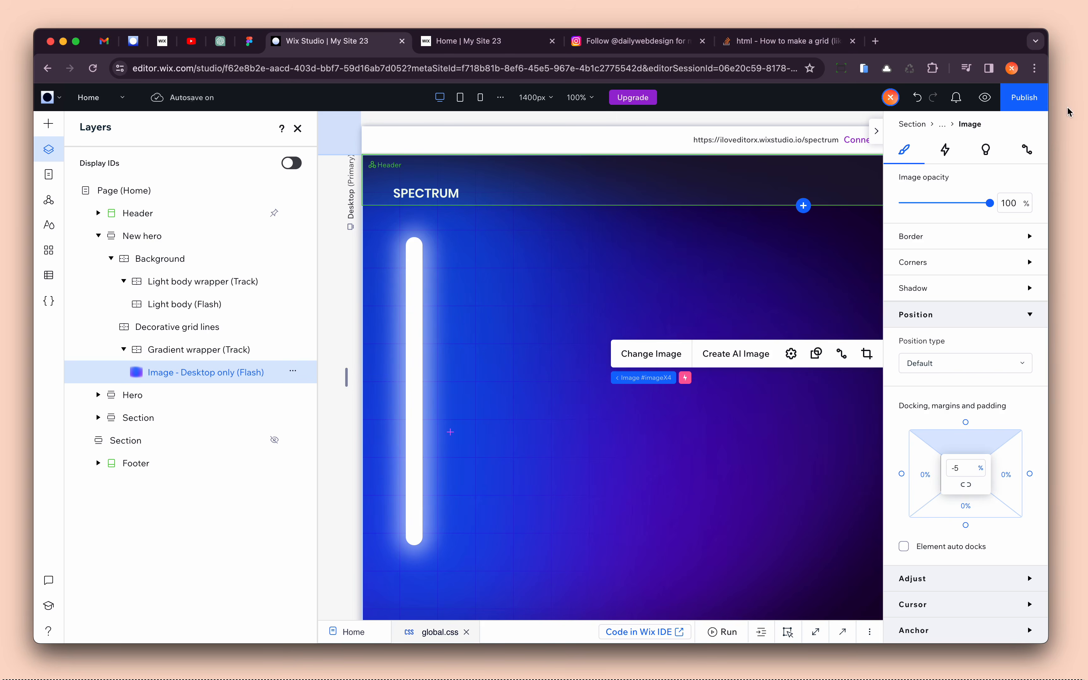
- Publish the site again and reload the live page to test the gradient and light bar
{"action": "left_click", "coordinate": [1043, 100]}
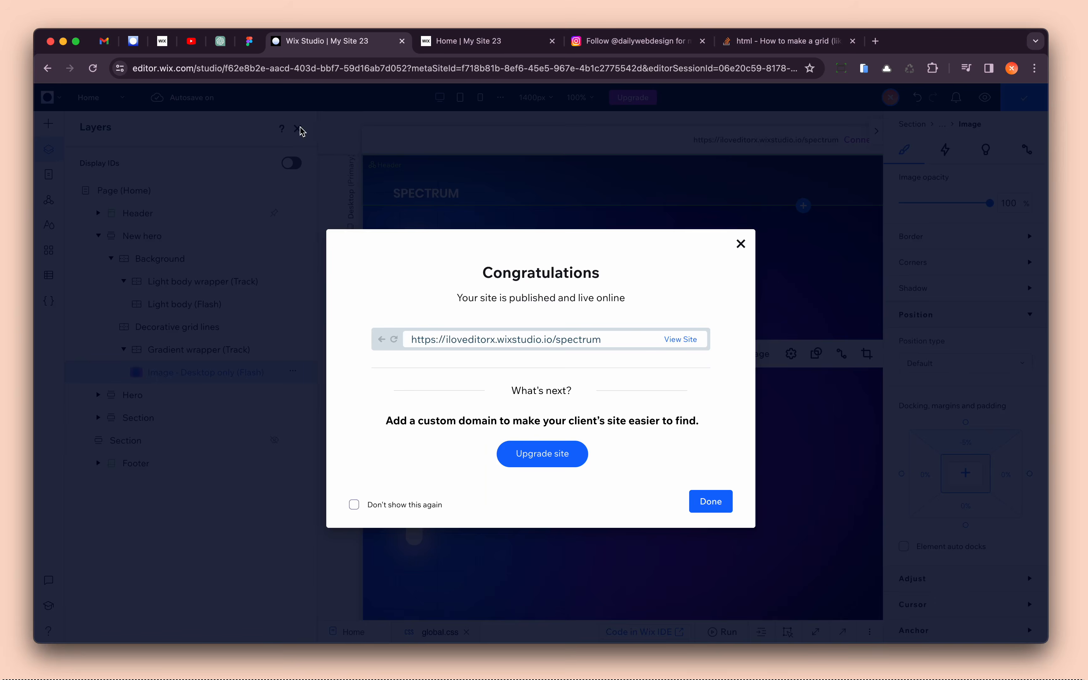
{"action": "left_click", "coordinate": [328, 130]}
{"action": "left_click", "coordinate": [498, 40]}
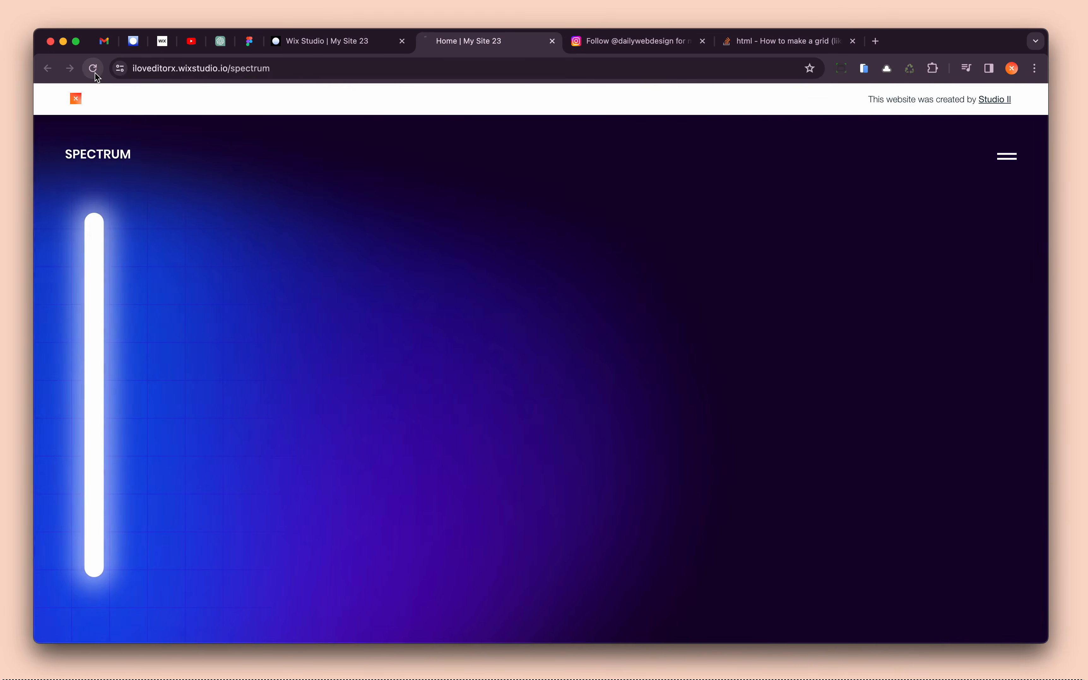
{"action": "left_click", "coordinate": [96, 73]}
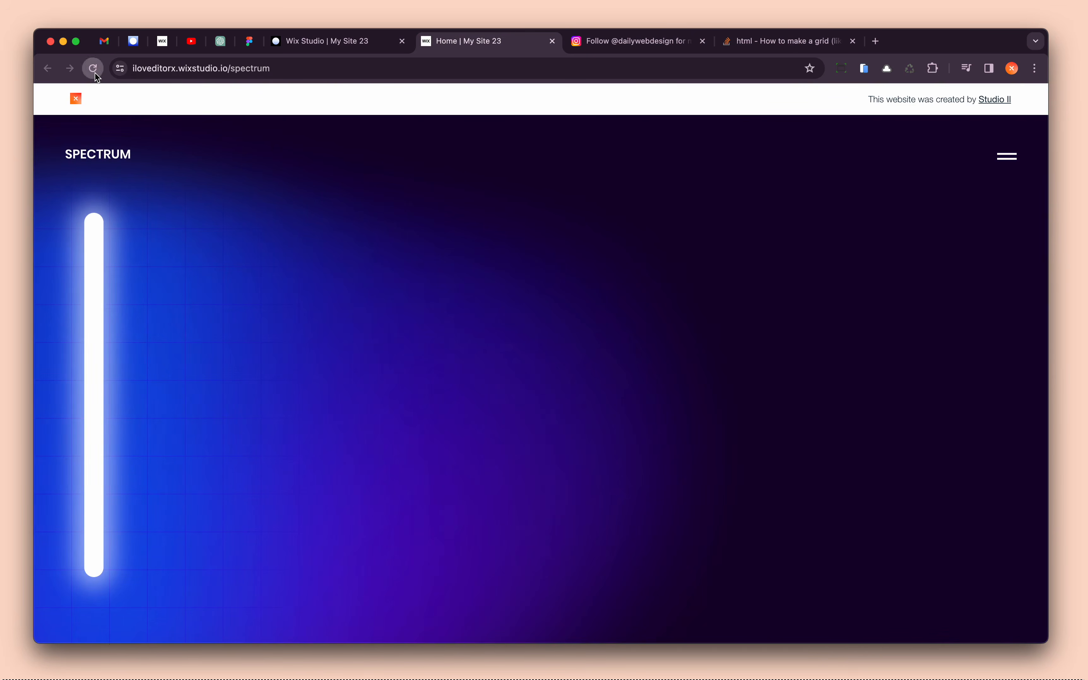
{"action": "left_click", "coordinate": [95, 74]}
{"action": "left_click", "coordinate": [95, 73]}
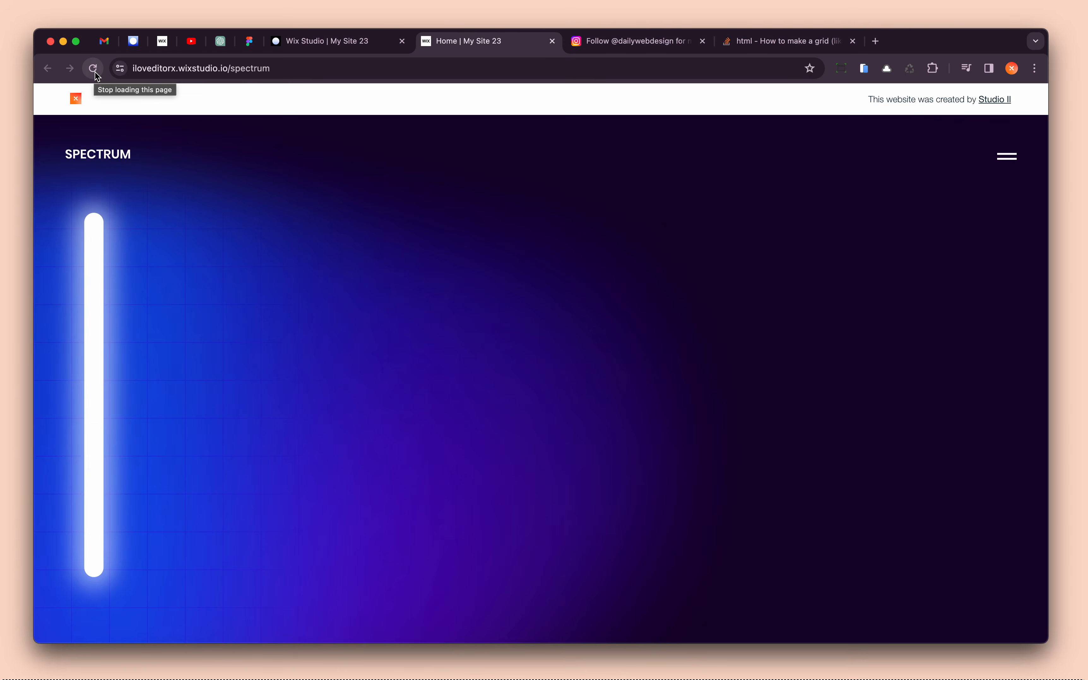
{"action": "left_click", "coordinate": [95, 72]}
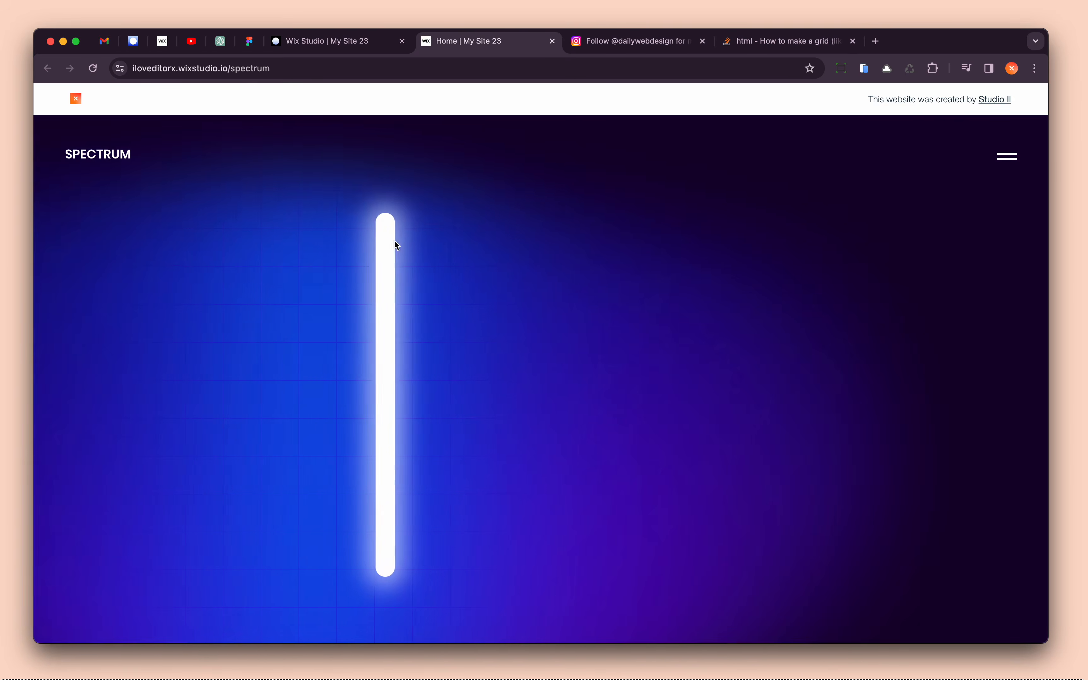
- Return to the editor, close the layers list and set the gradient image's top margin to -6%
{"action": "left_click", "coordinate": [344, 48]}
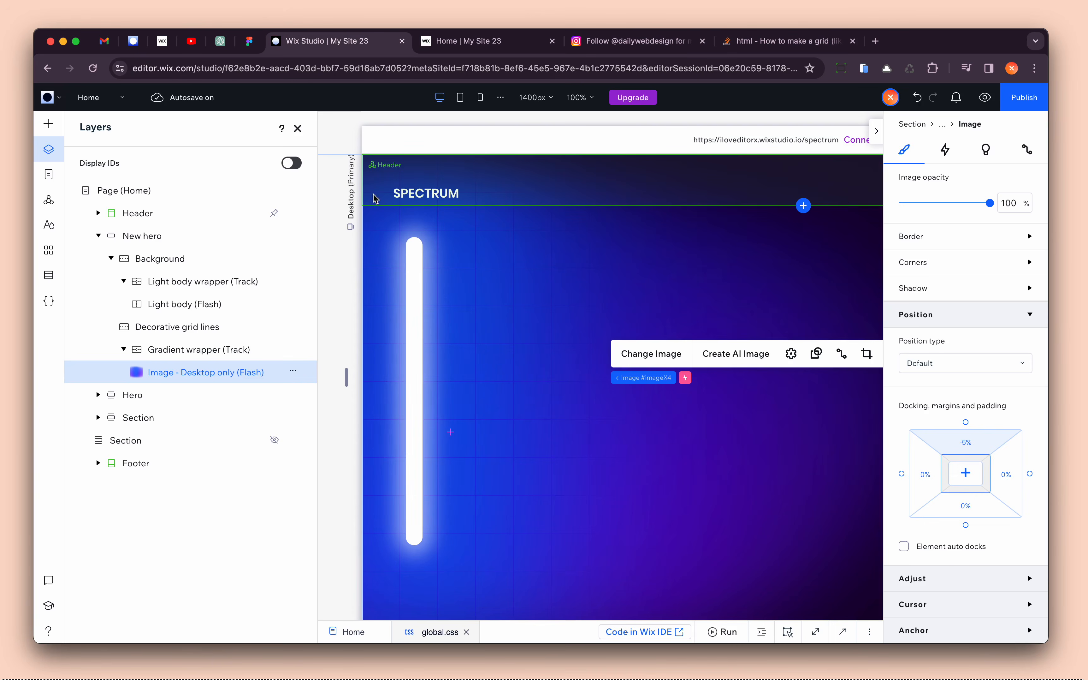
{"action": "left_click", "coordinate": [298, 130]}
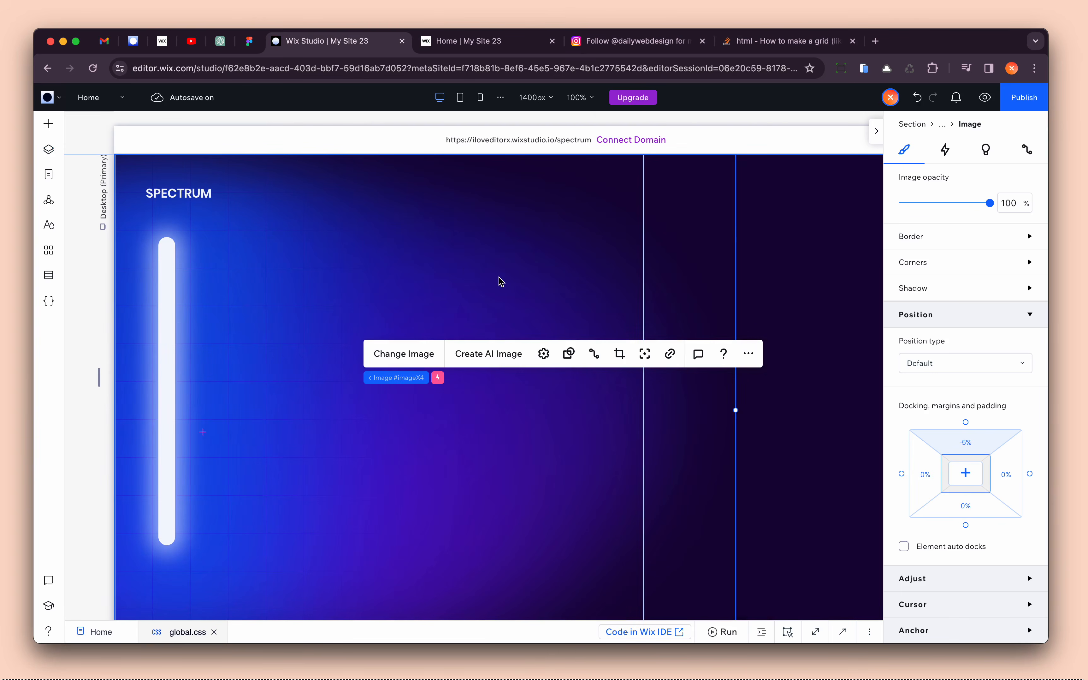
{"action": "left_click", "coordinate": [973, 445]}
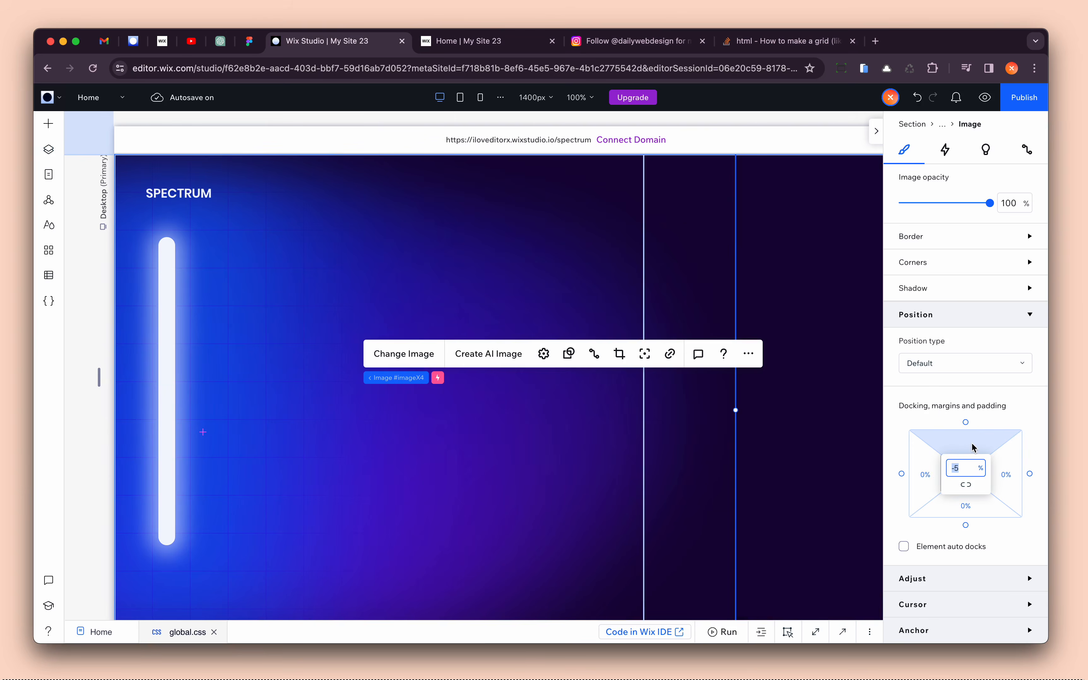
{"action": "key", "text": "Return"}
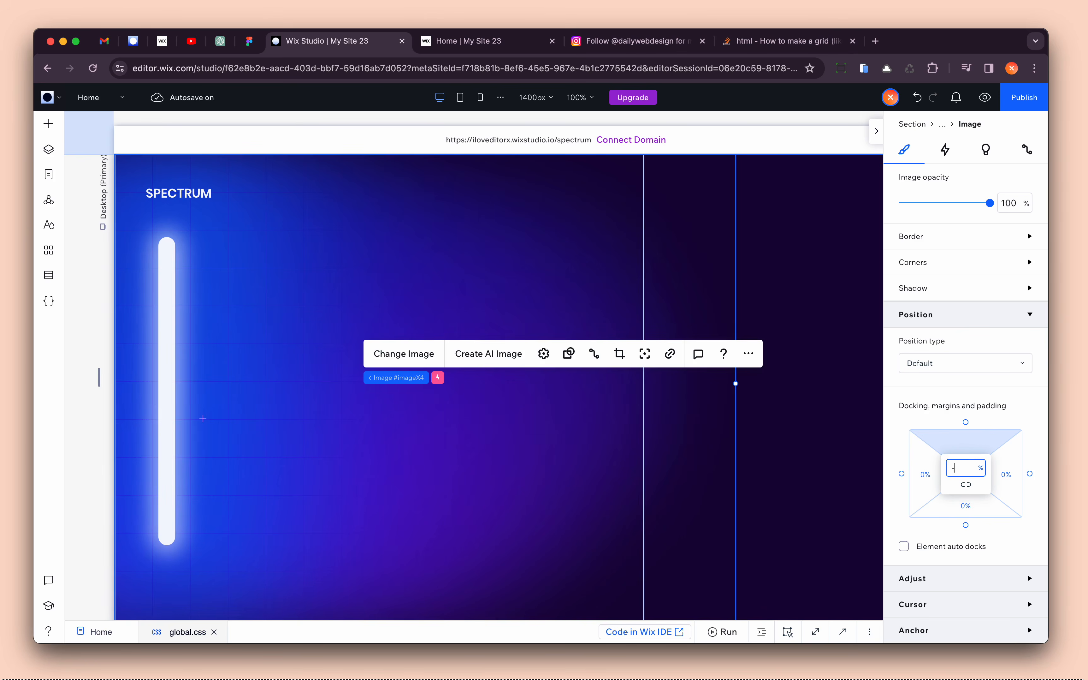
{"action": "key", "text": "Return"}
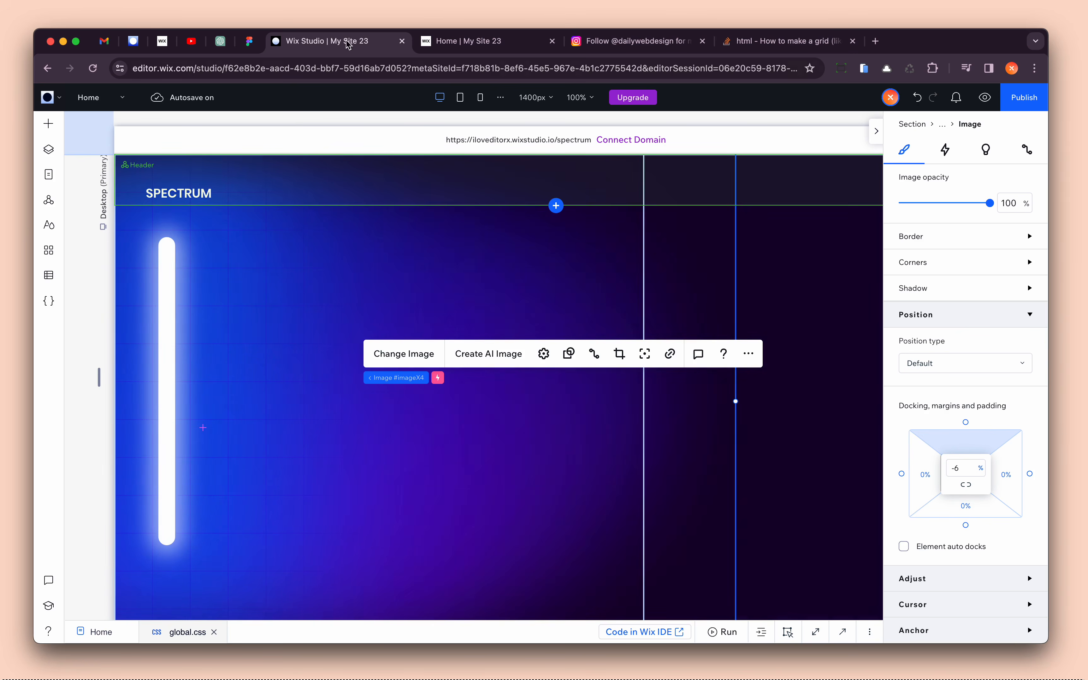
- Compare the hero on the live page with the editor canvas and open the list of site pages
{"action": "left_click", "coordinate": [467, 42]}
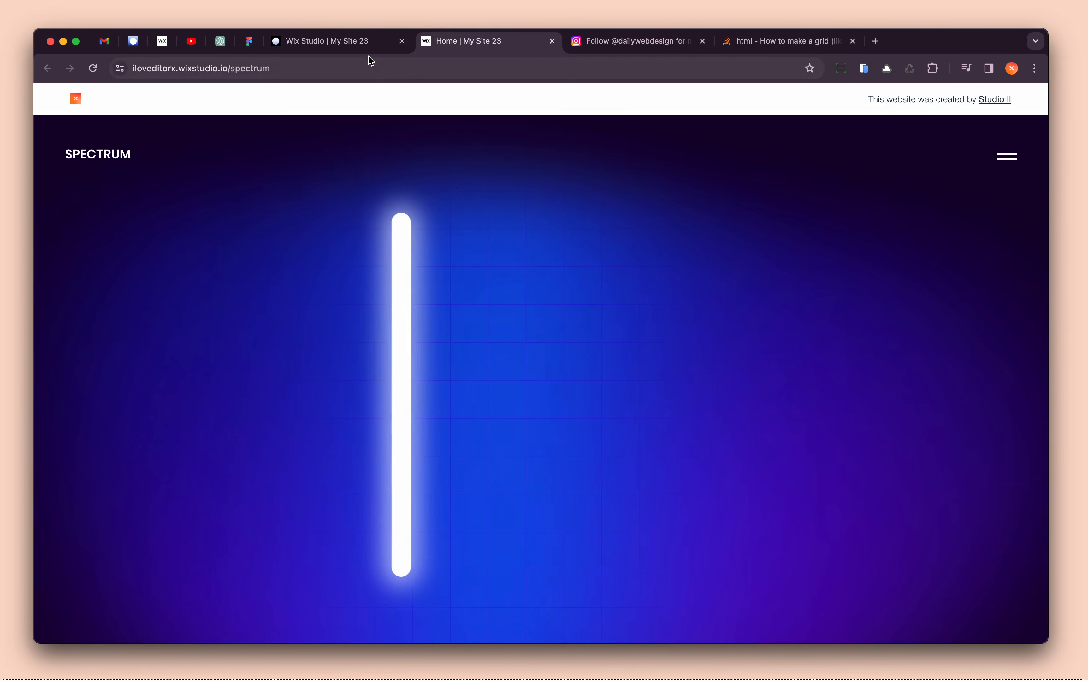
{"action": "left_click", "coordinate": [369, 53]}
{"action": "scroll", "coordinate": [453, 328], "scroll_direction": "right", "scroll_amount": 5}
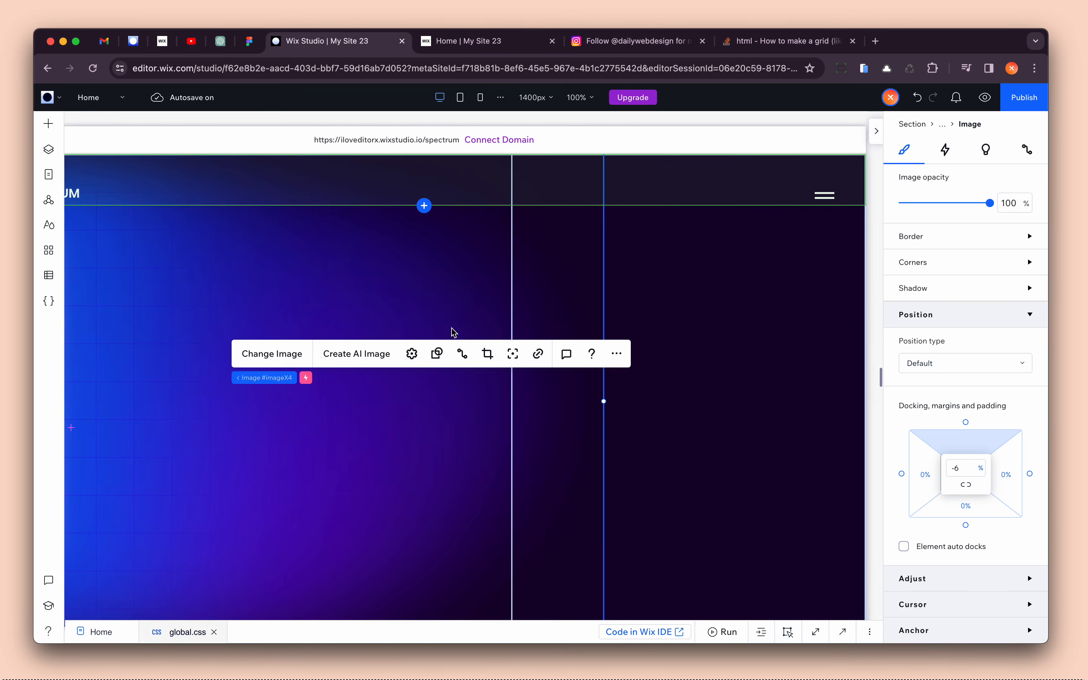
{"action": "left_click", "coordinate": [466, 45]}
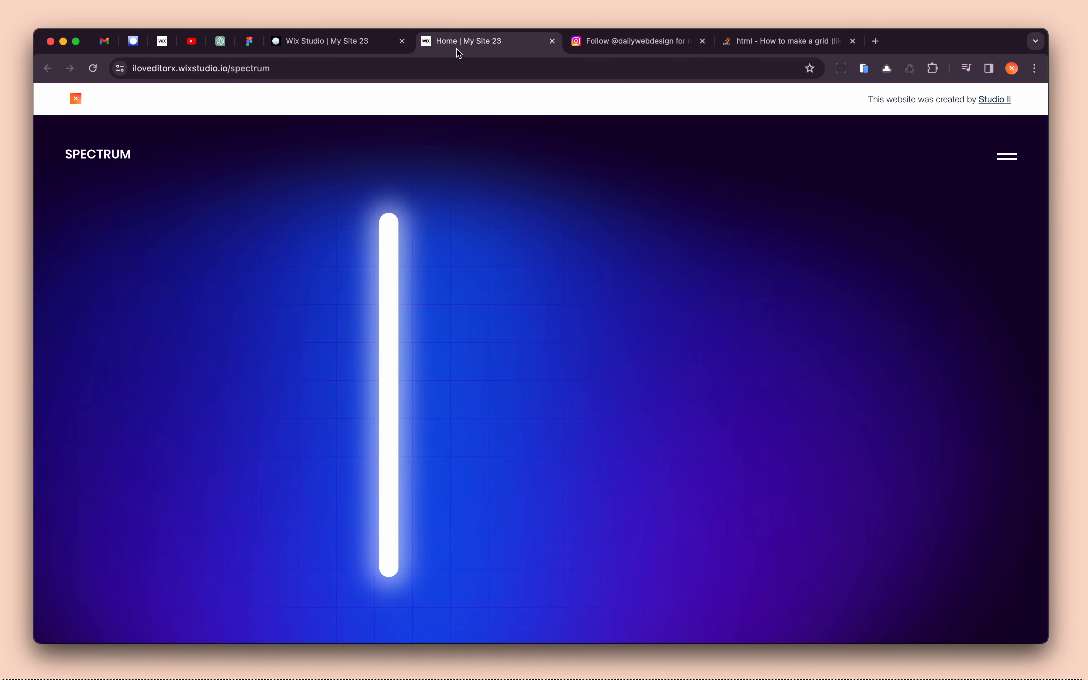
{"action": "left_click", "coordinate": [367, 45]}
{"action": "left_click", "coordinate": [50, 175]}
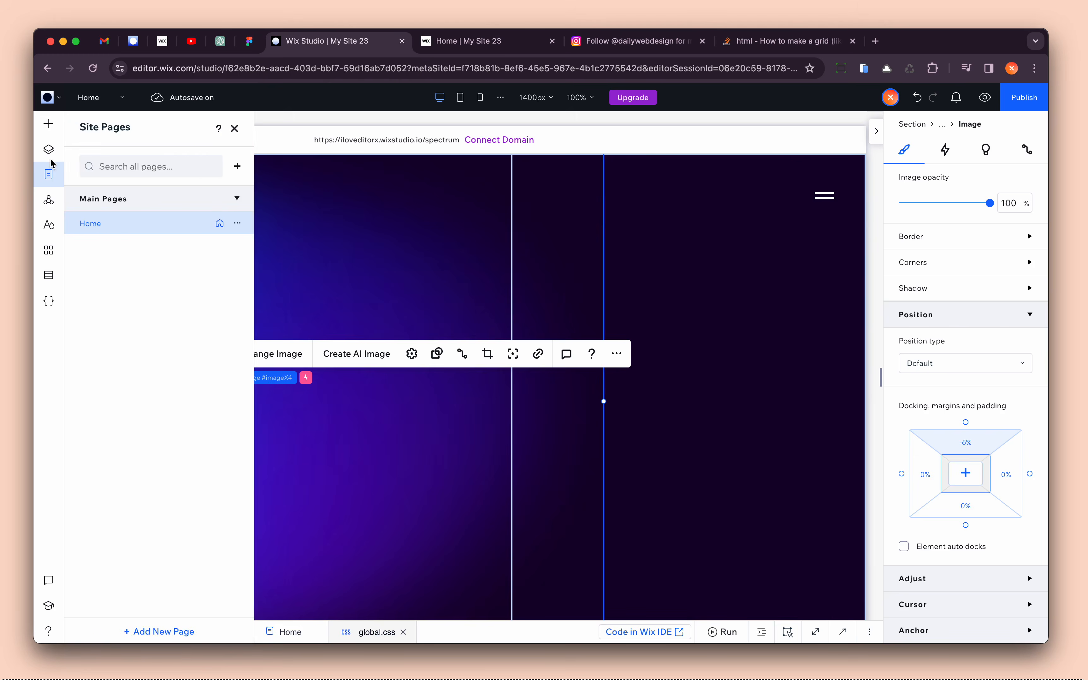
- Collapse the light body wrapper, gradient wrapper and Background container of the New hero section in the layer tree
{"action": "left_click", "coordinate": [48, 149]}
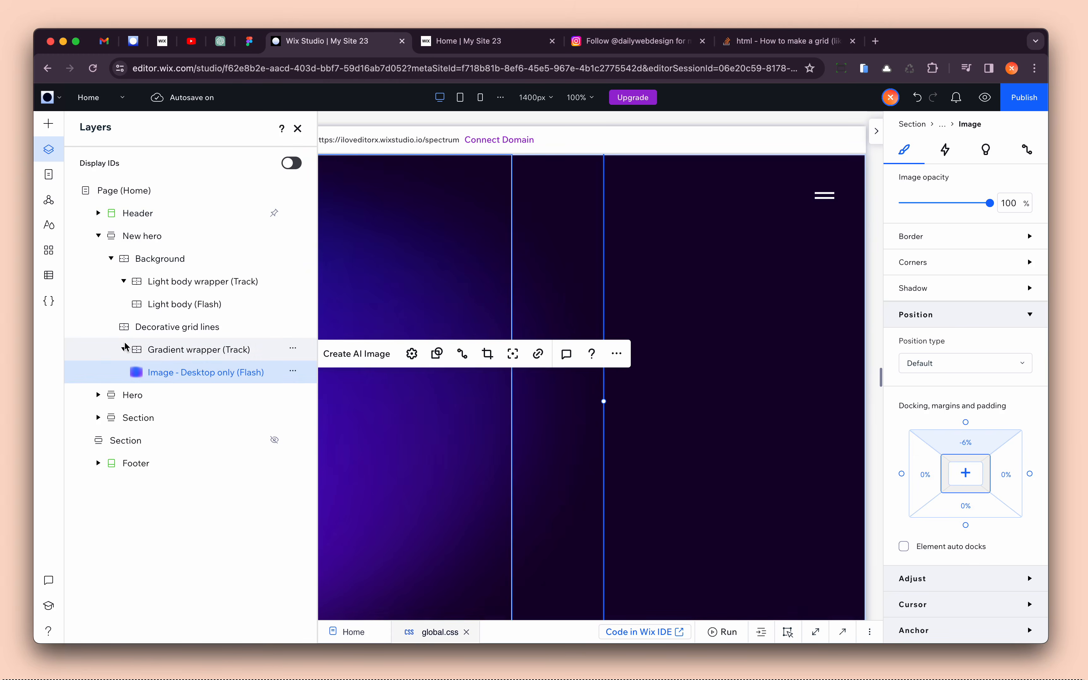
{"action": "left_click", "coordinate": [124, 349]}
{"action": "left_click", "coordinate": [124, 281]}
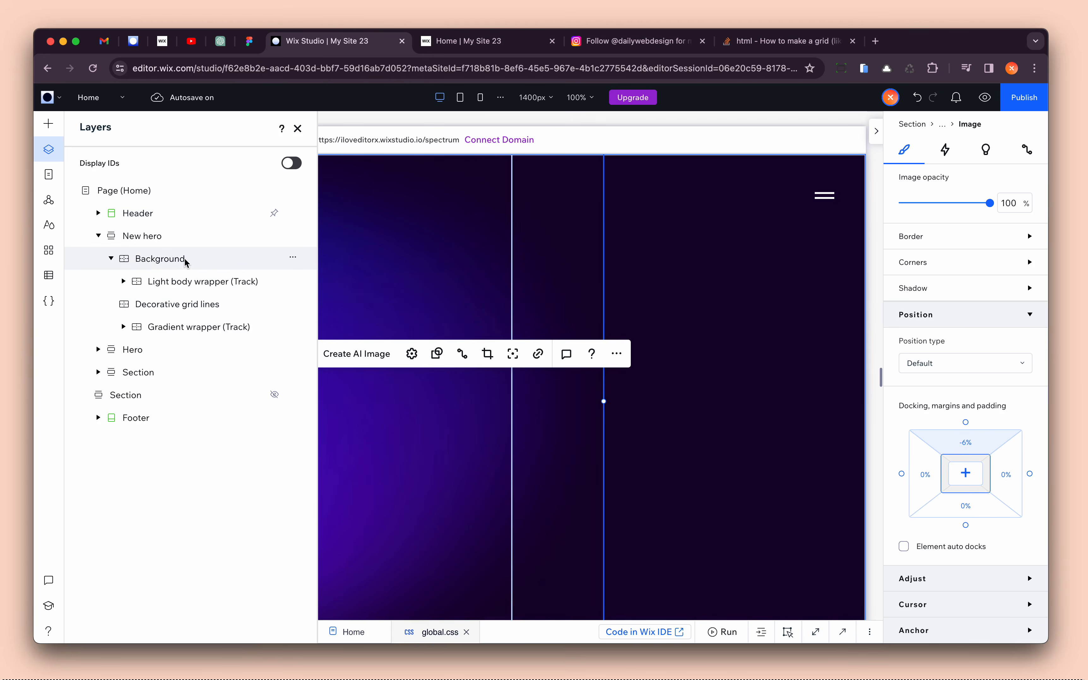
{"action": "scroll", "coordinate": [404, 291], "scroll_direction": "left", "scroll_amount": 4}
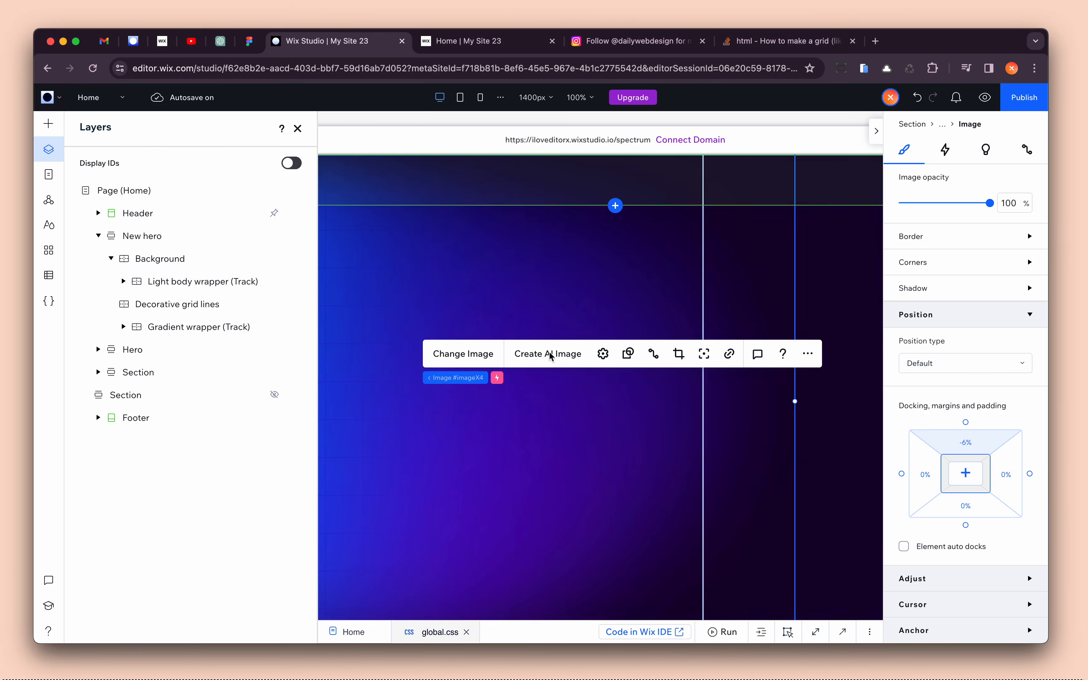
{"action": "left_click", "coordinate": [161, 266]}
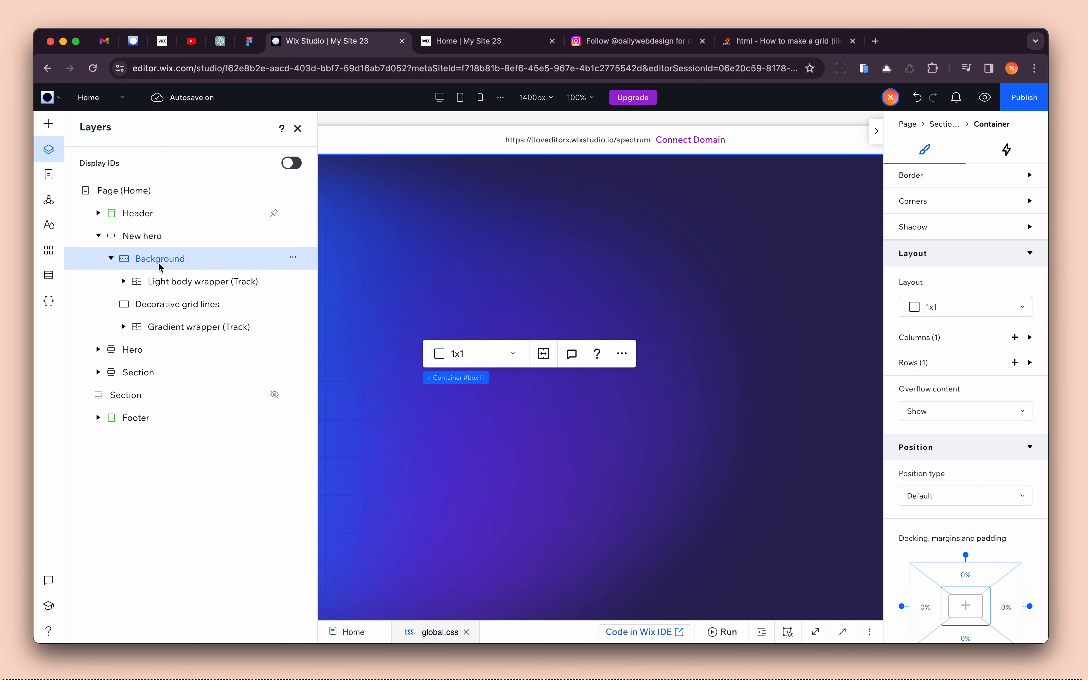
{"action": "left_click", "coordinate": [112, 258]}
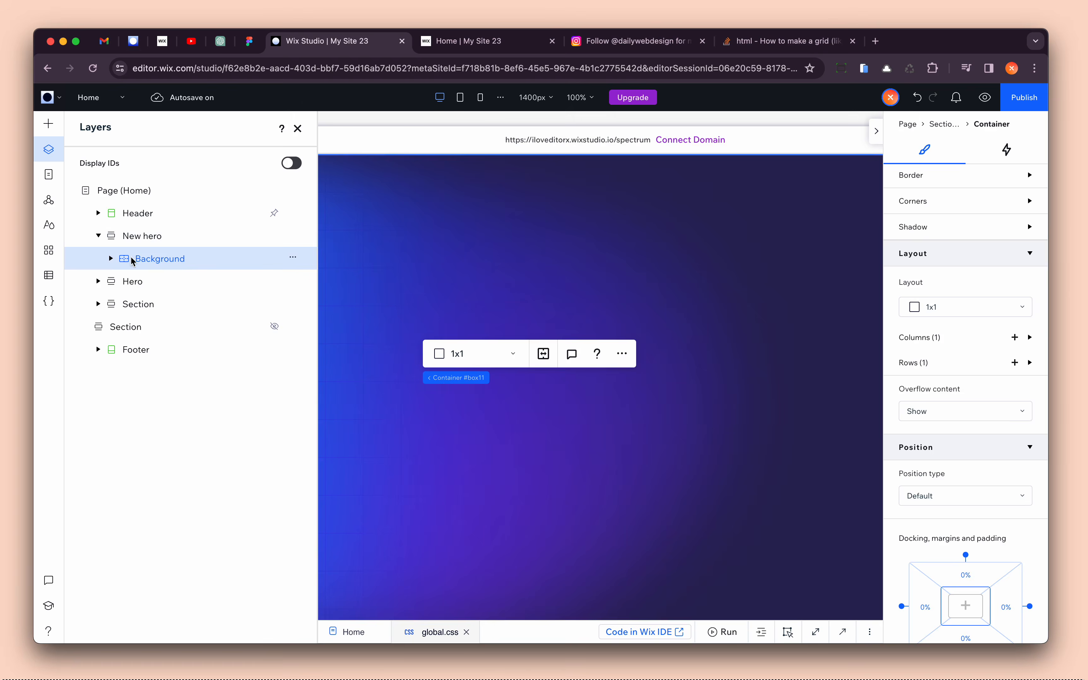
- Add a container directly inside the New hero section and stretch it to fill the section
{"action": "left_click", "coordinate": [145, 237]}
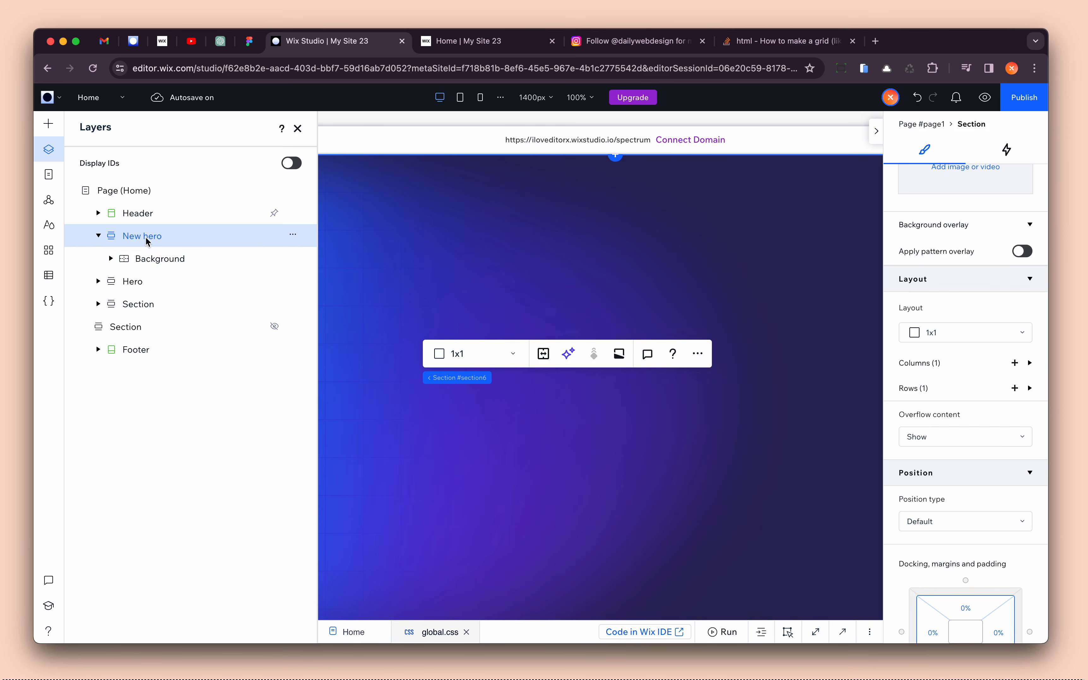
{"action": "left_click", "coordinate": [293, 235]}
{"action": "mouse_move", "coordinate": [403, 419]}
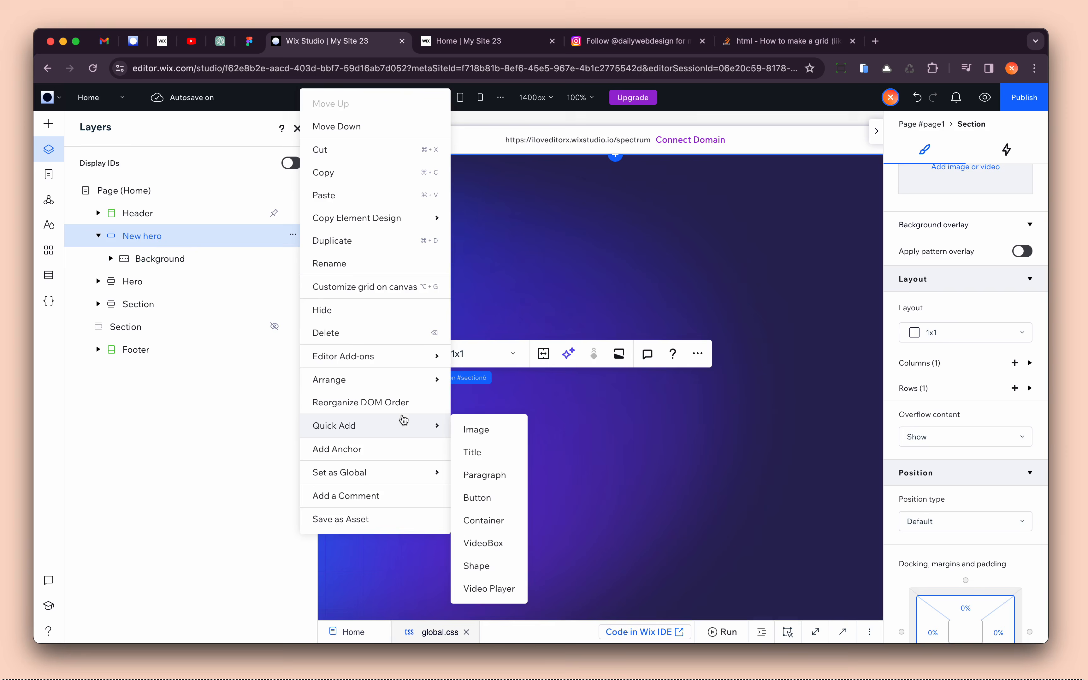
{"action": "left_click", "coordinate": [495, 520]}
{"action": "left_click", "coordinate": [716, 331]}
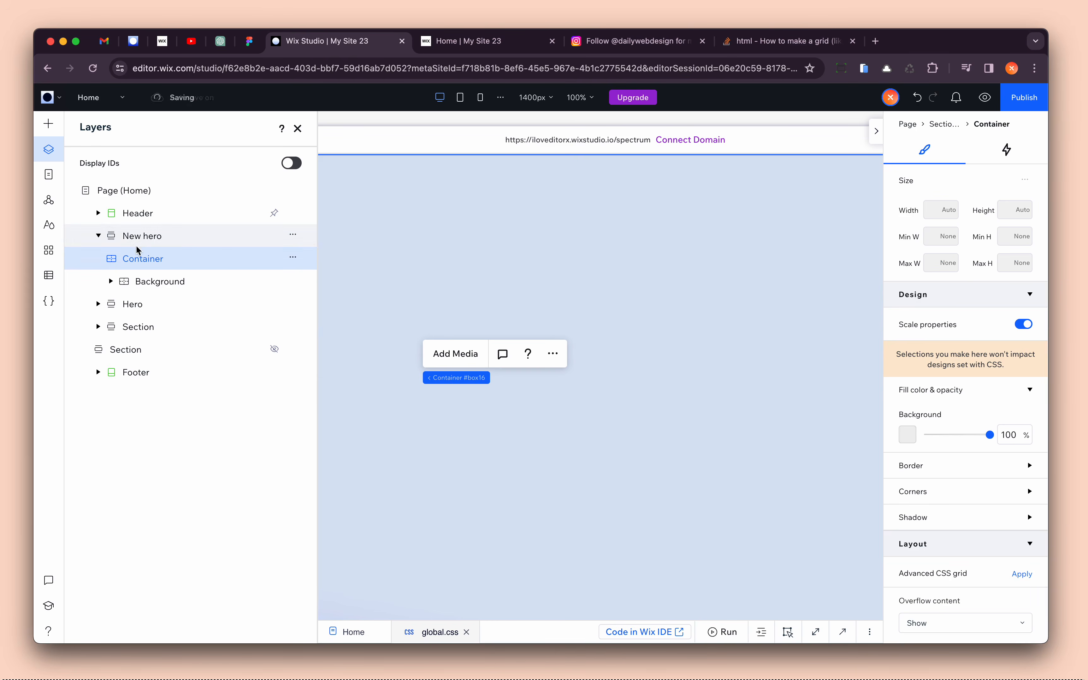
- Rename the new container in the New hero section as "Content wrapper"
{"action": "double_click", "coordinate": [138, 257]}
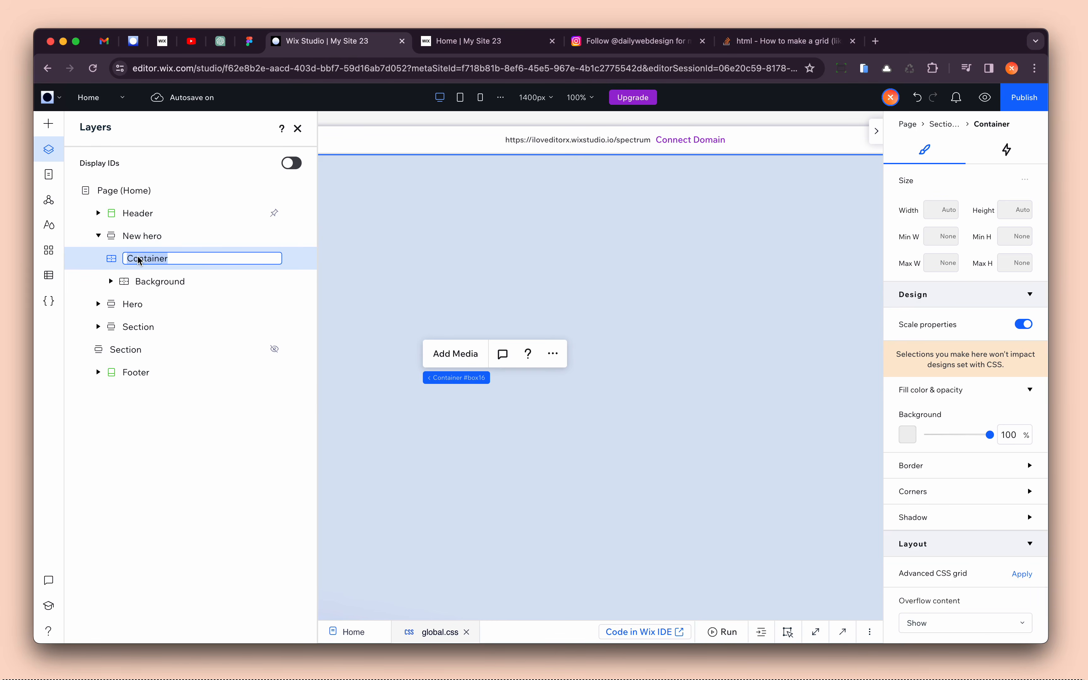
{"action": "type", "text": "Content wrapp"}
{"action": "key", "text": "Return"}
- Set the content wrapper's background opacity to 0% and check the hero with its background showing through
{"action": "left_click", "coordinate": [298, 128]}
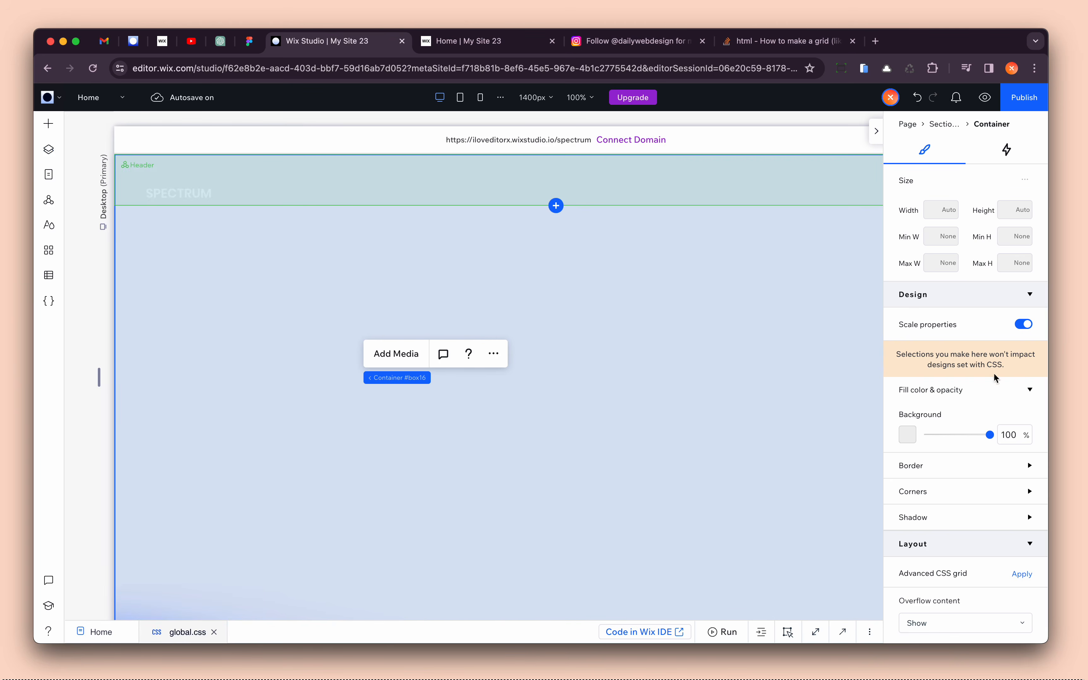
{"action": "double_click", "coordinate": [1010, 443]}
{"action": "type", "text": "0"}
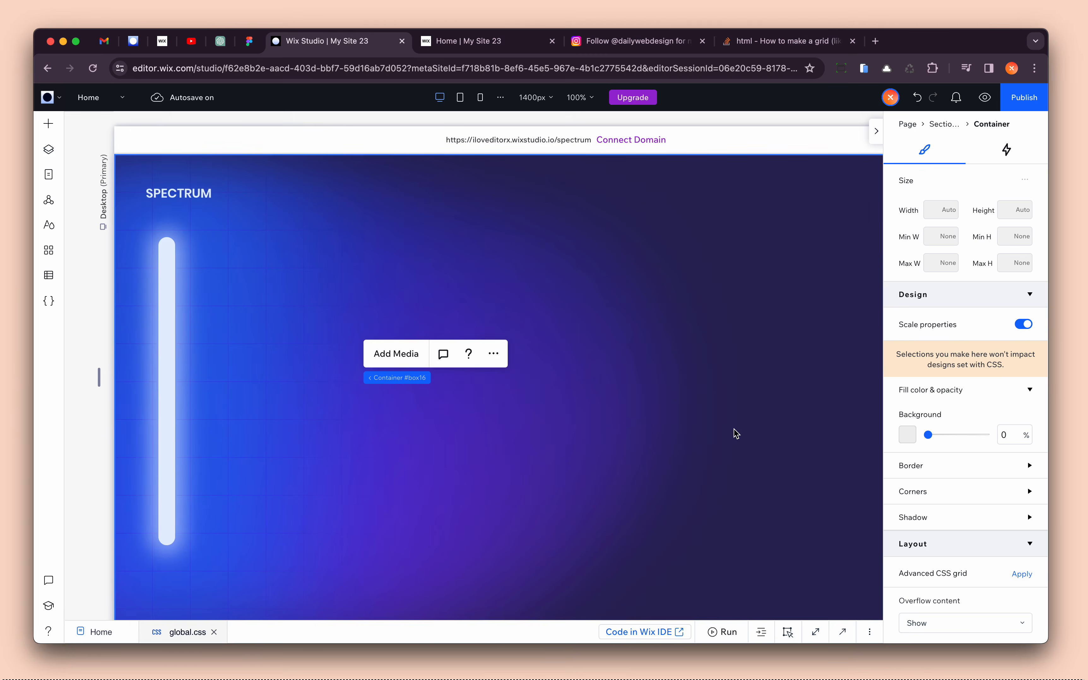
{"action": "scroll", "coordinate": [733, 429], "scroll_direction": "down", "scroll_amount": 1}
{"action": "scroll", "coordinate": [706, 527], "scroll_direction": "up", "scroll_amount": 3}
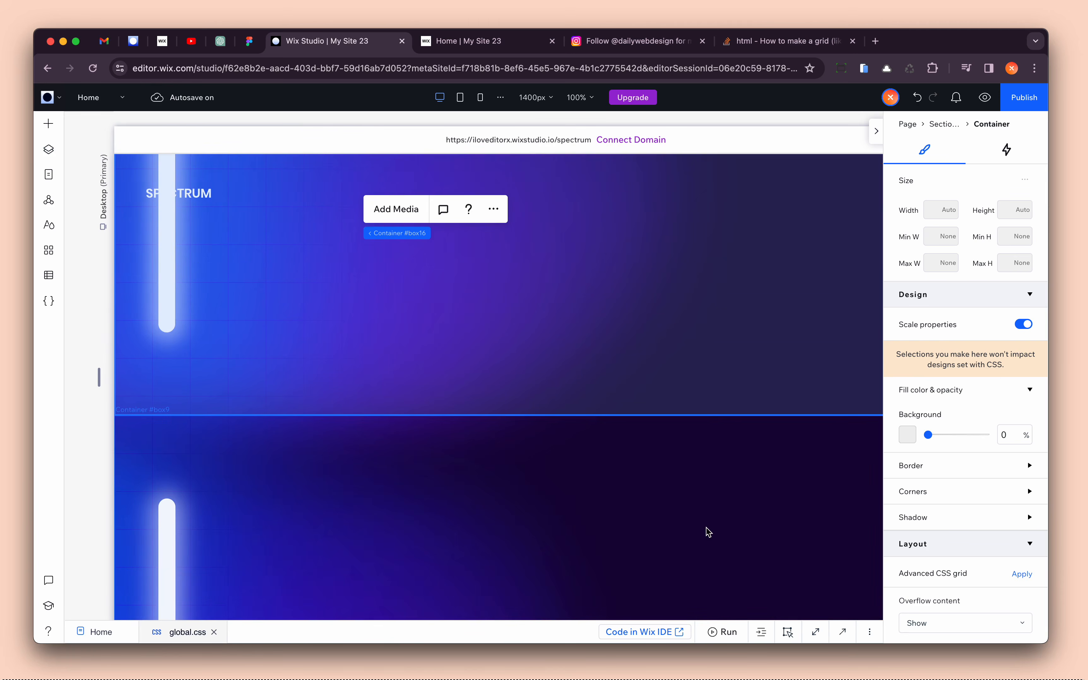
{"action": "scroll", "coordinate": [702, 299], "scroll_direction": "up", "scroll_amount": 4}
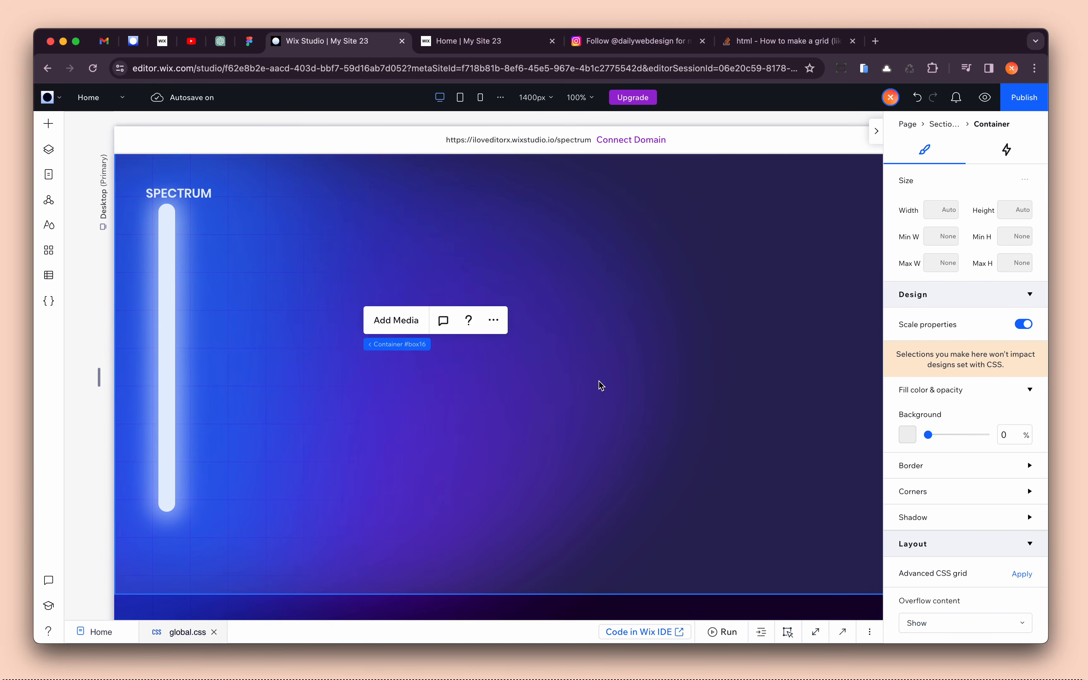
{"action": "left_click", "coordinate": [48, 150]}
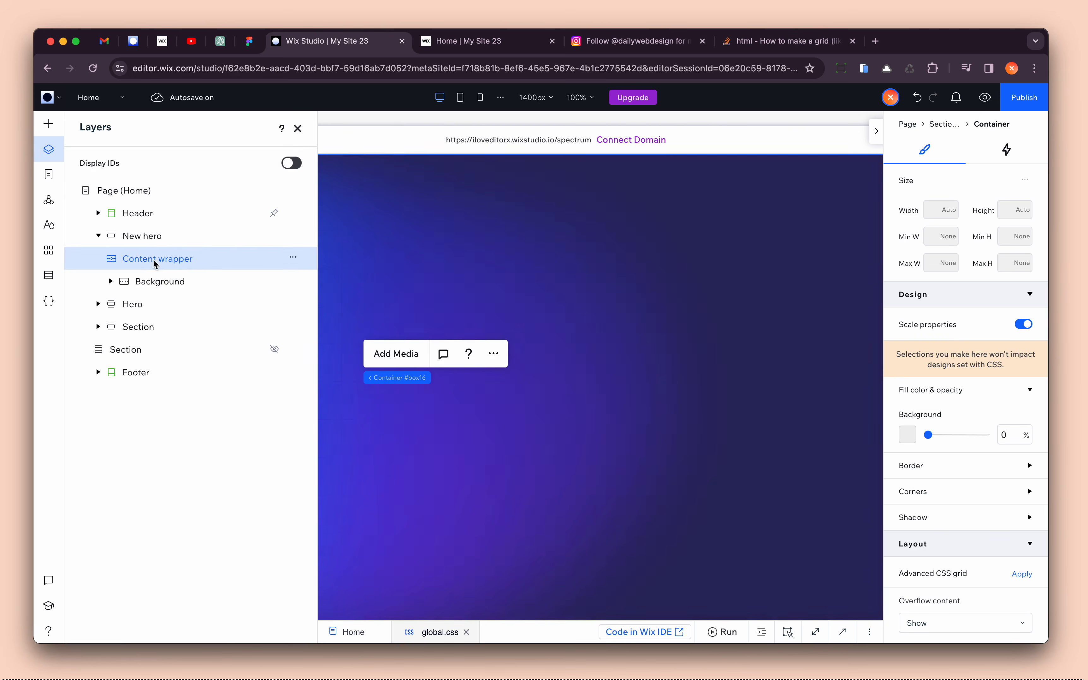
{"action": "left_click", "coordinate": [298, 128]}
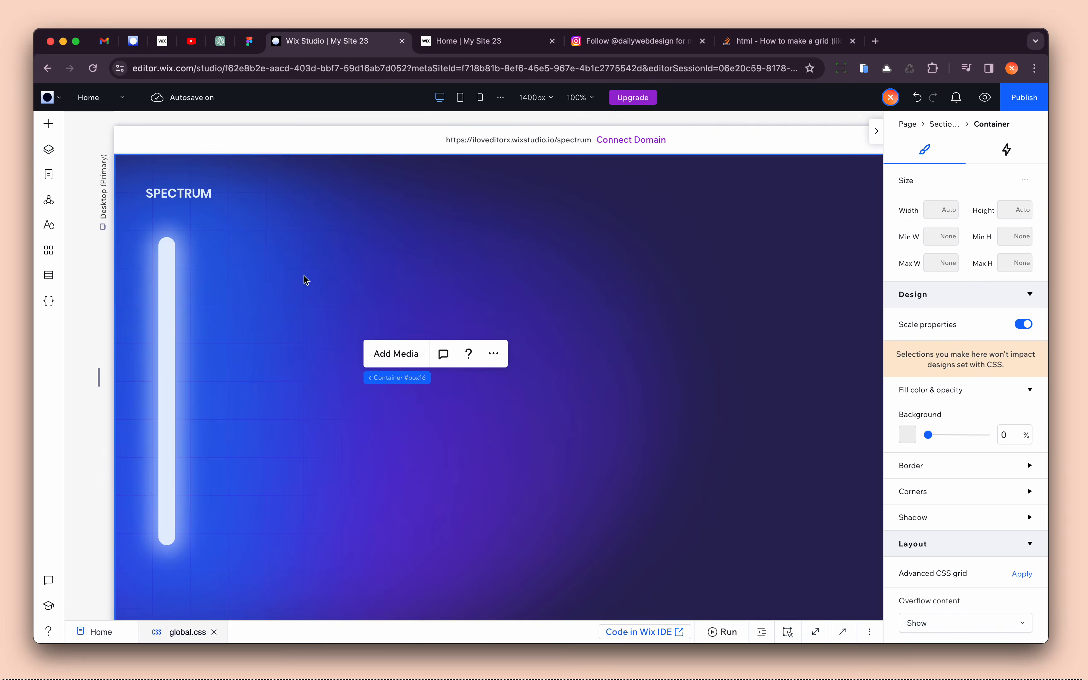
- Add a heading text element inside the content wrapper of the New hero section
{"action": "scroll", "coordinate": [326, 374], "scroll_direction": "down", "scroll_amount": 1}
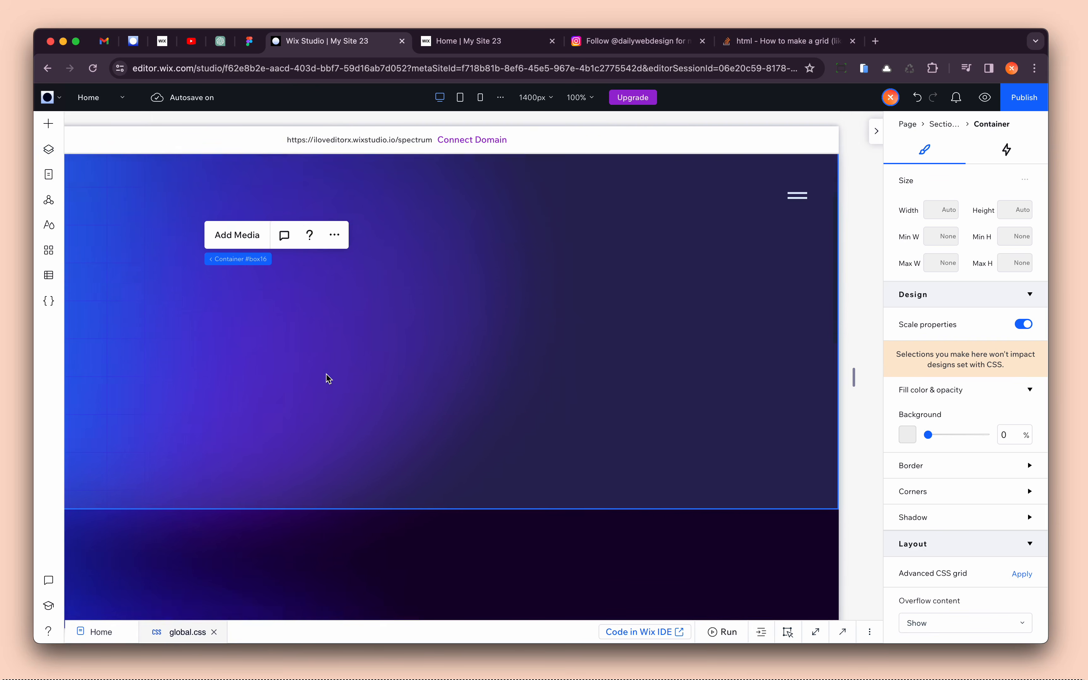
{"action": "scroll", "coordinate": [326, 375], "scroll_direction": "up", "scroll_amount": 3}
{"action": "left_click", "coordinate": [48, 123]}
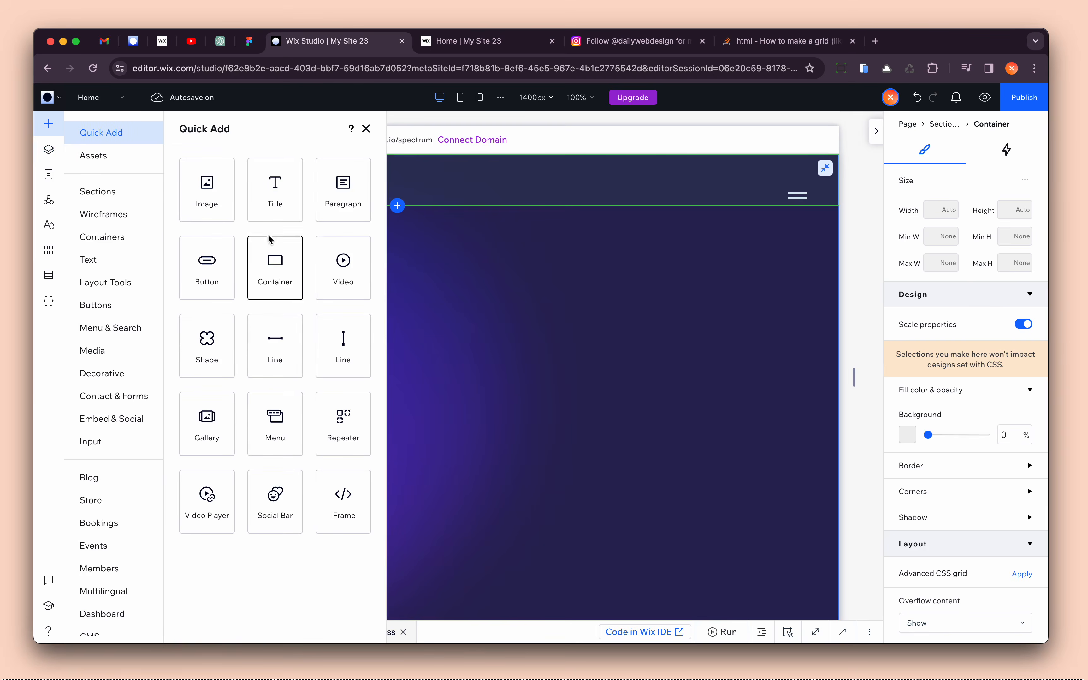
{"action": "left_click_drag", "start_coordinate": [343, 198], "coordinate": [724, 454]}
- Show the hidden Content Wrapper of the original Hero section
{"action": "scroll", "coordinate": [521, 359], "scroll_direction": "right", "scroll_amount": 3}
{"action": "scroll", "coordinate": [632, 438], "scroll_direction": "down", "scroll_amount": 5}
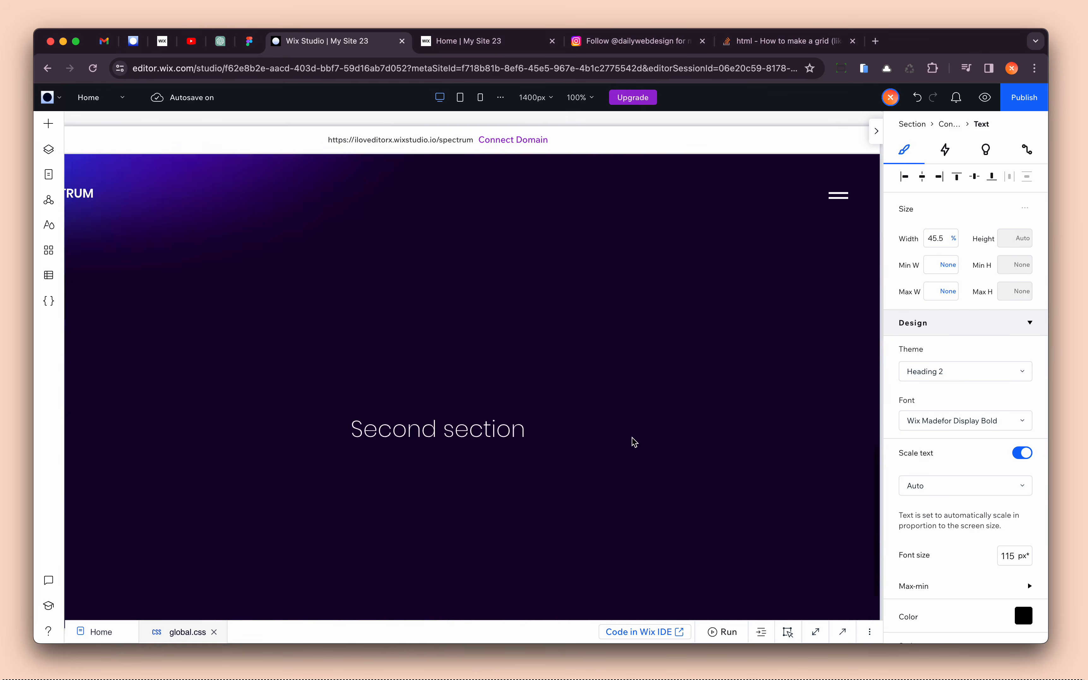
{"action": "scroll", "coordinate": [633, 440], "scroll_direction": "up", "scroll_amount": 10}
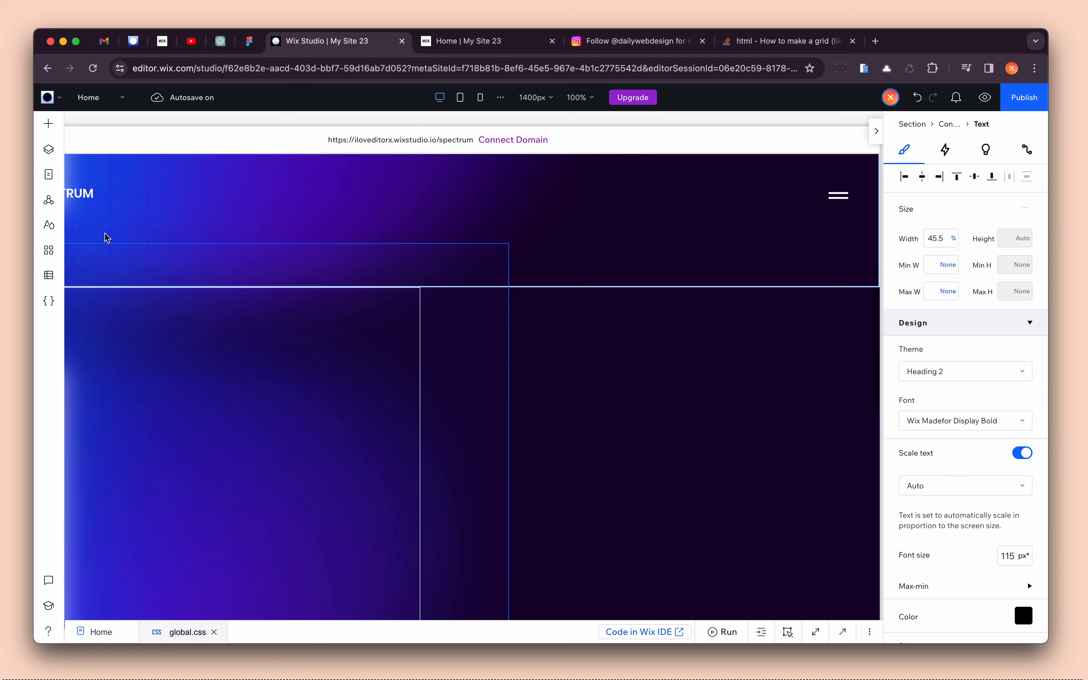
{"action": "left_click", "coordinate": [156, 349]}
{"action": "left_click", "coordinate": [51, 171]}
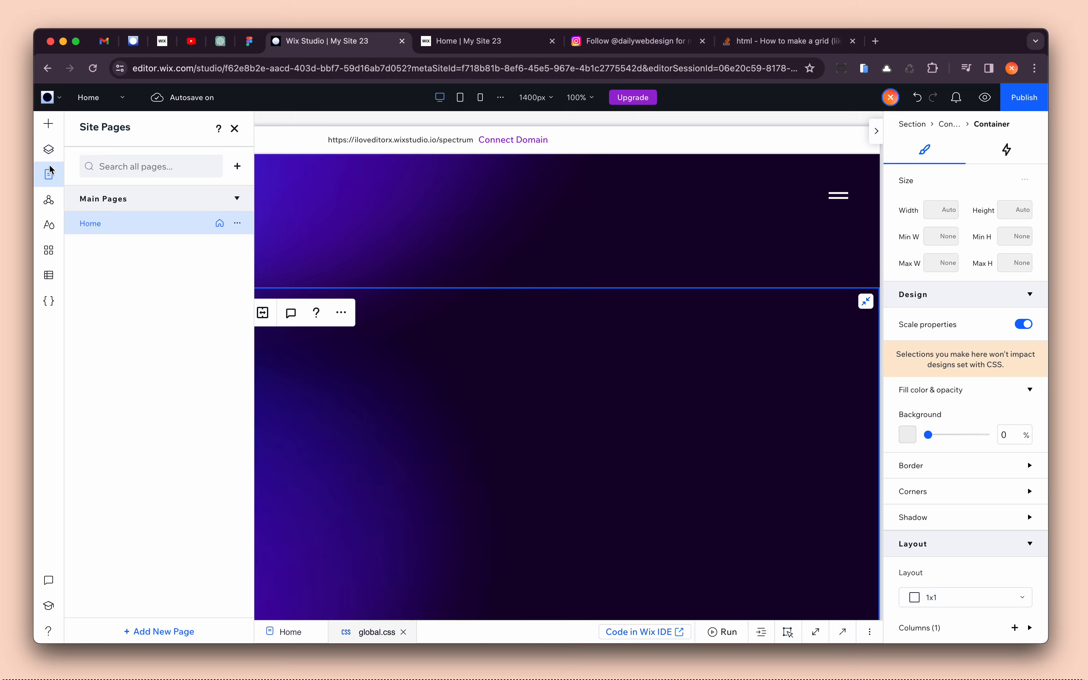
{"action": "left_click", "coordinate": [48, 150]}
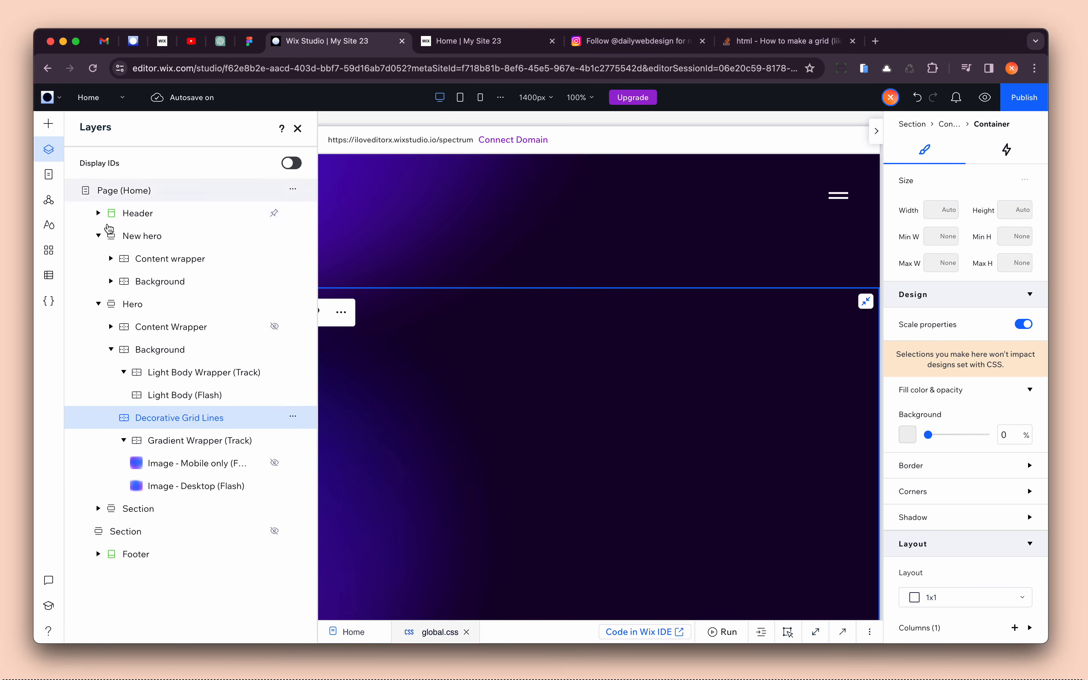
{"action": "left_click", "coordinate": [274, 326]}
{"action": "left_click", "coordinate": [297, 129]}
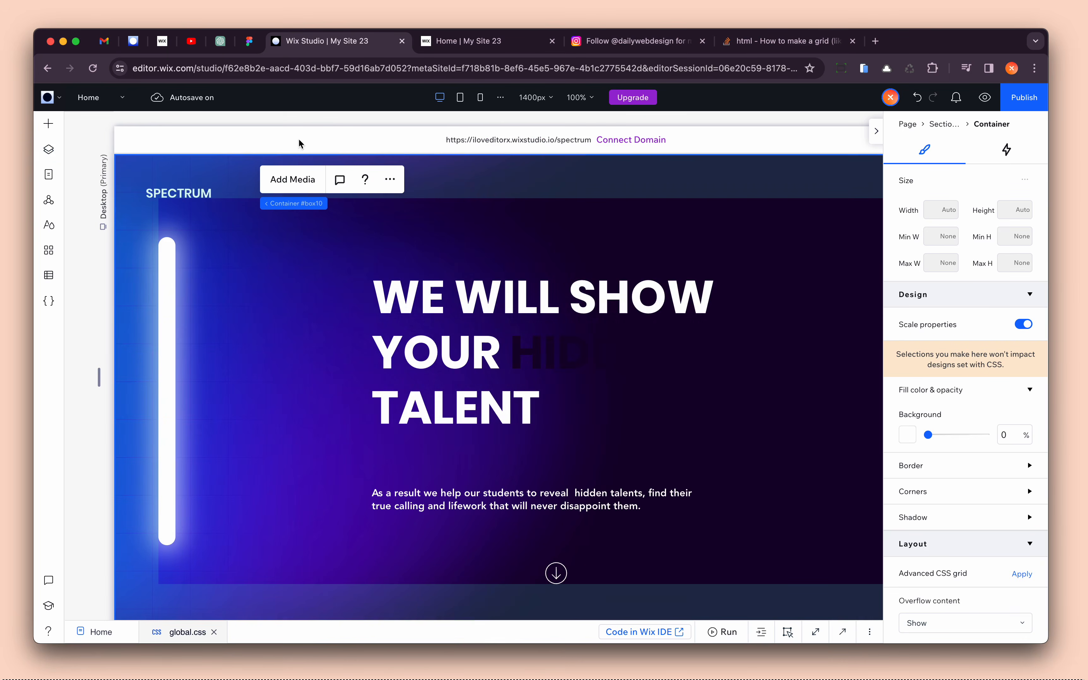
- Copy the original hero's heading "WE WILL SHOW YOUR HIDDEN TALENT" and paste it over the new heading's placeholder text
{"action": "left_click", "coordinate": [480, 348]}
{"action": "key", "text": "super+c"}
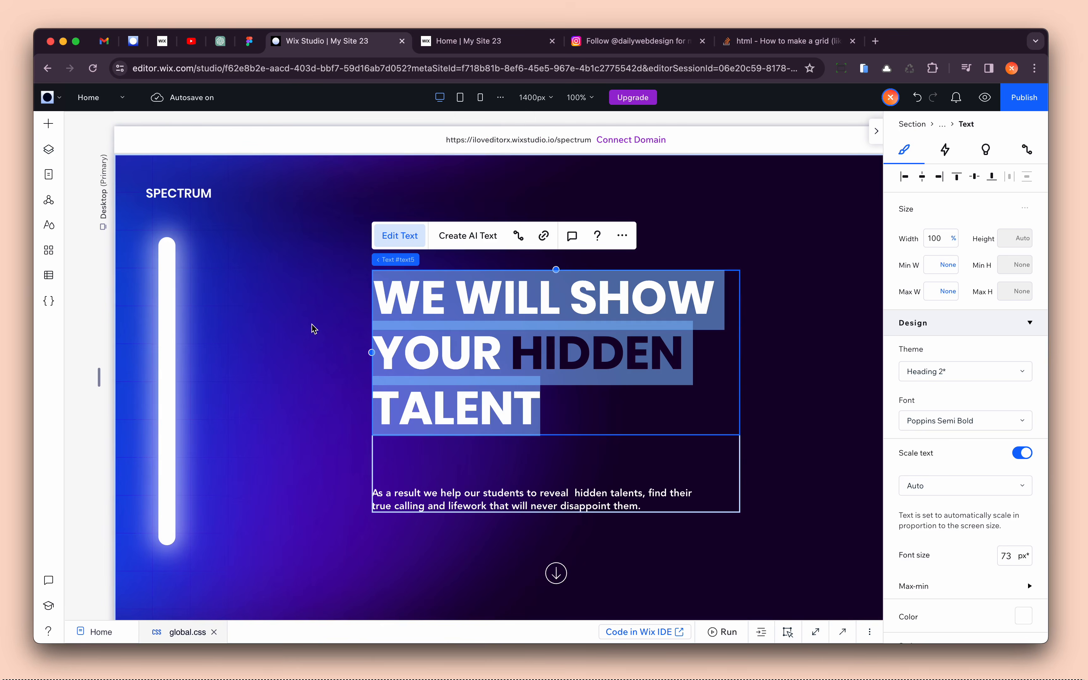
{"action": "scroll", "coordinate": [312, 324], "scroll_direction": "up", "scroll_amount": 10}
{"action": "double_click", "coordinate": [533, 341]}
{"action": "key", "text": "super+v"}
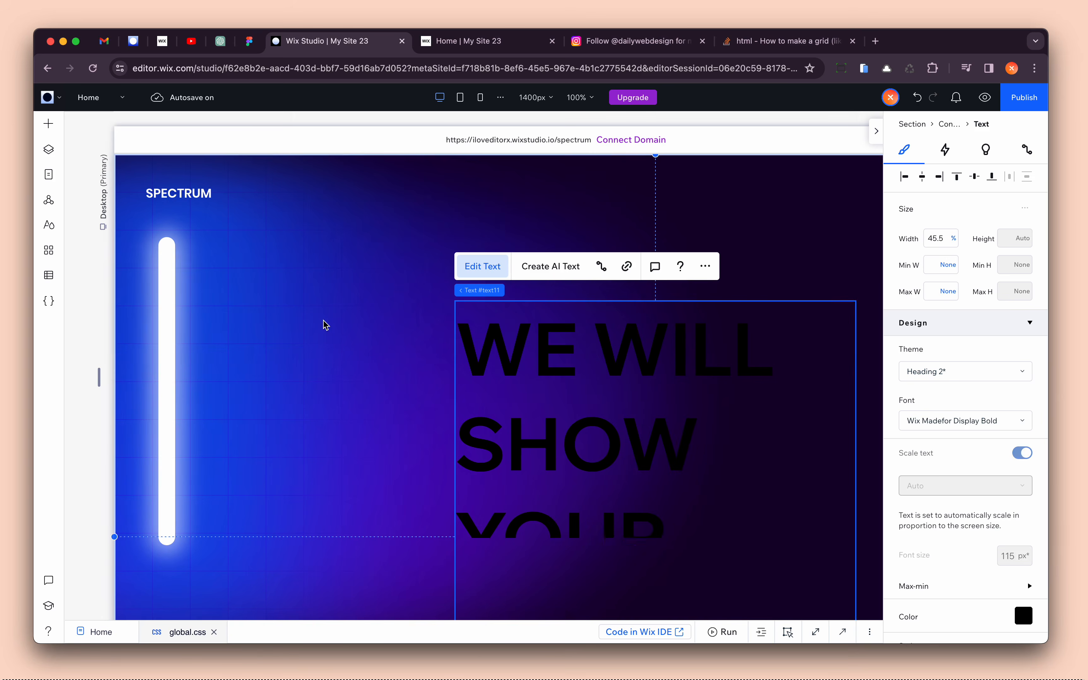
- Finish editing the pasted heading, move it up within the hero and widen its text box to 64%
{"action": "scroll", "coordinate": [326, 325], "scroll_direction": "right", "scroll_amount": 5}
{"action": "left_click", "coordinate": [779, 342]}
{"action": "left_click", "coordinate": [595, 408]}
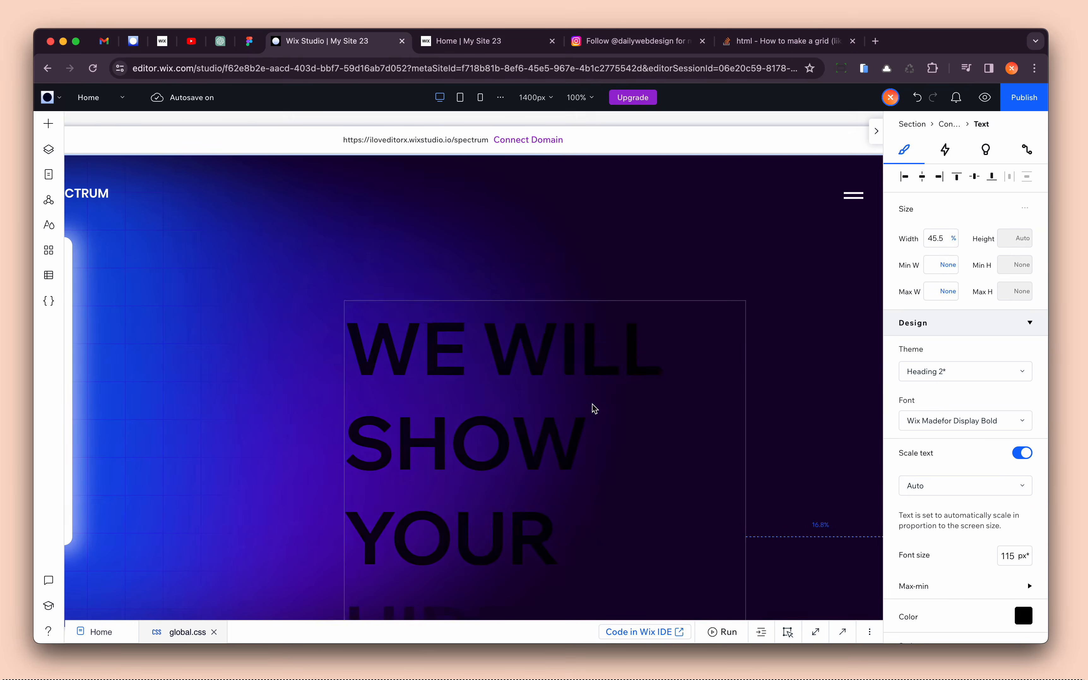
{"action": "left_click_drag", "start_coordinate": [594, 407], "coordinate": [549, 362]}
{"action": "left_click_drag", "start_coordinate": [692, 486], "coordinate": [854, 481]}
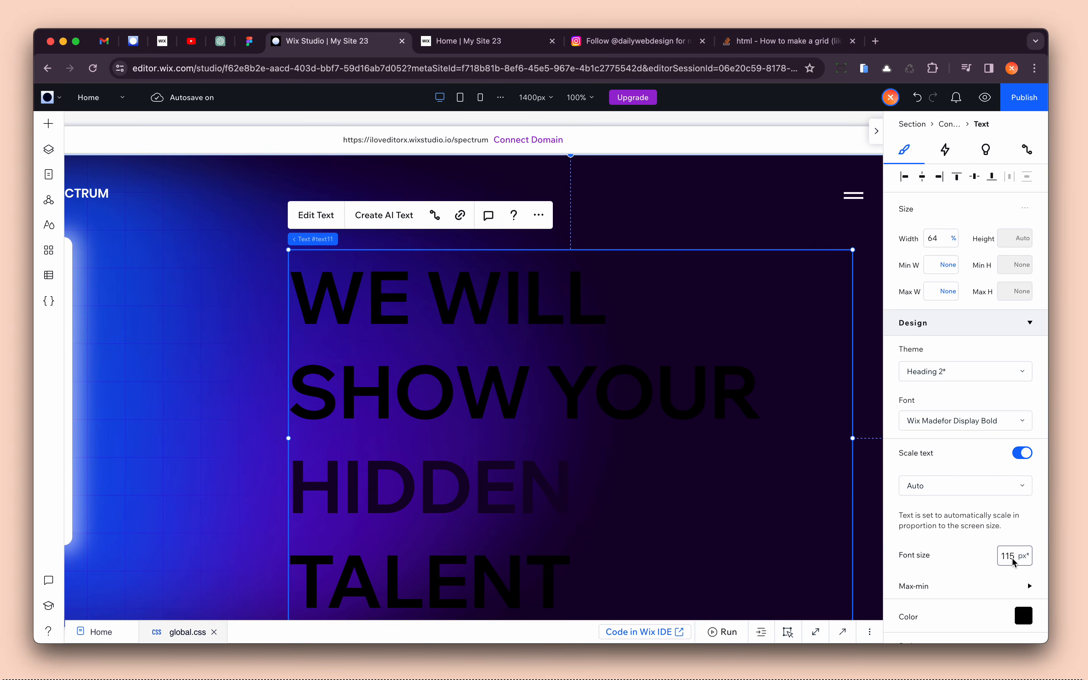
- Set the new heading's font size to 80 px, reposition it and narrow its text box to 54.7%
{"action": "key", "text": "Return"}
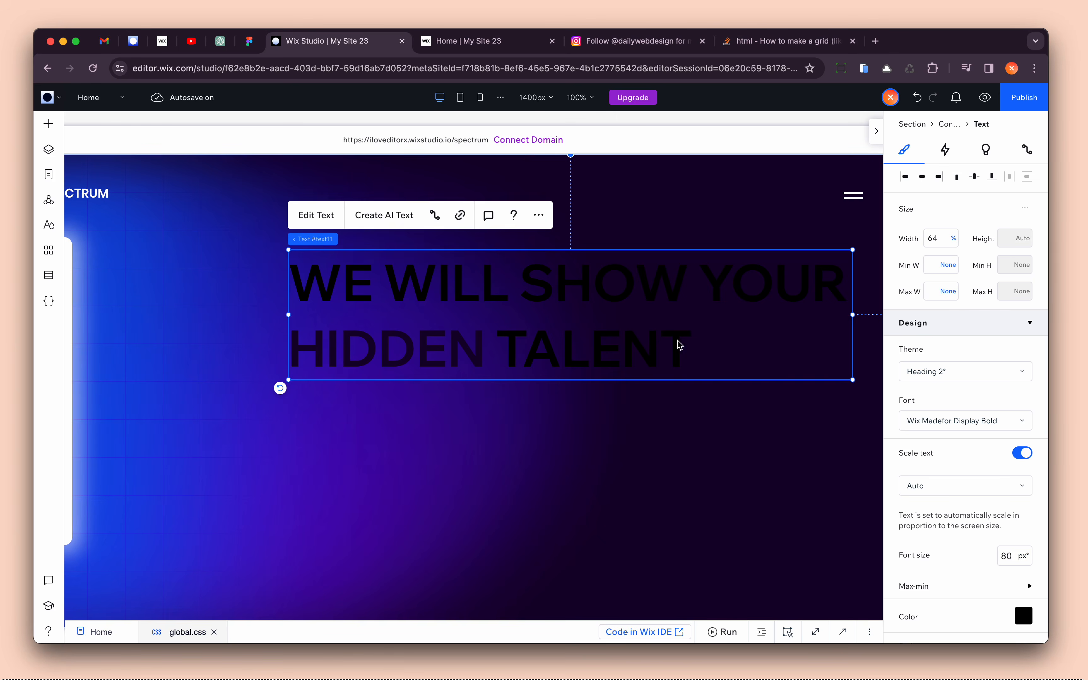
{"action": "left_click_drag", "start_coordinate": [676, 342], "coordinate": [631, 362]}
{"action": "left_click_drag", "start_coordinate": [806, 338], "coordinate": [723, 334]}
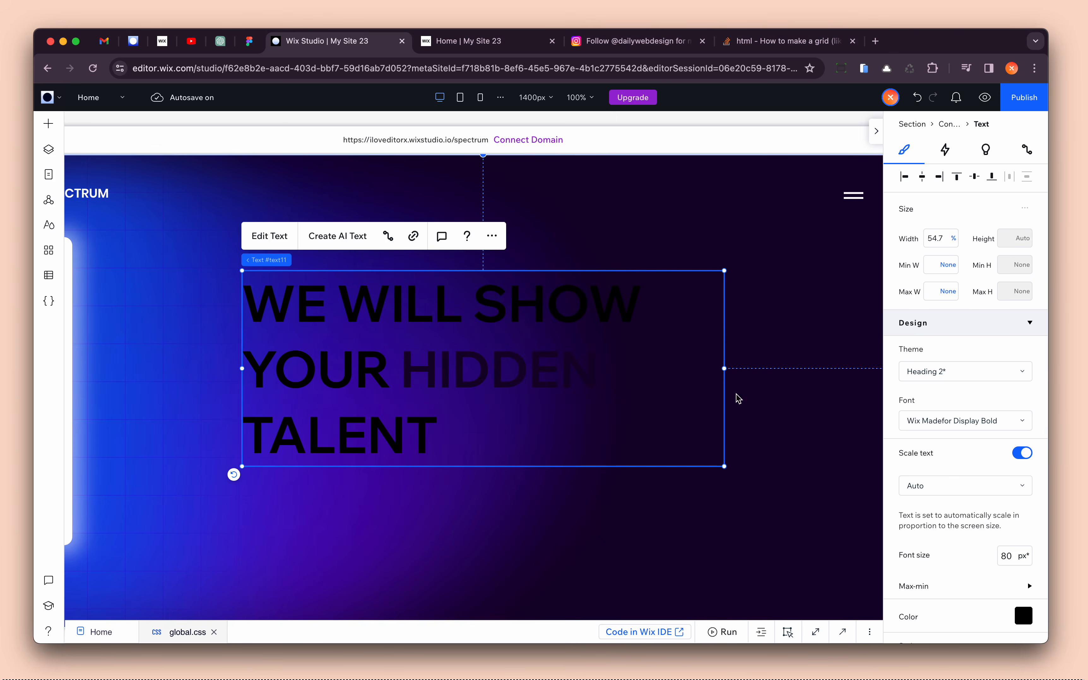
- Color the new heading white and recolor only the word HIDDEN with the saved very dark purple
{"action": "left_click", "coordinate": [1025, 614]}
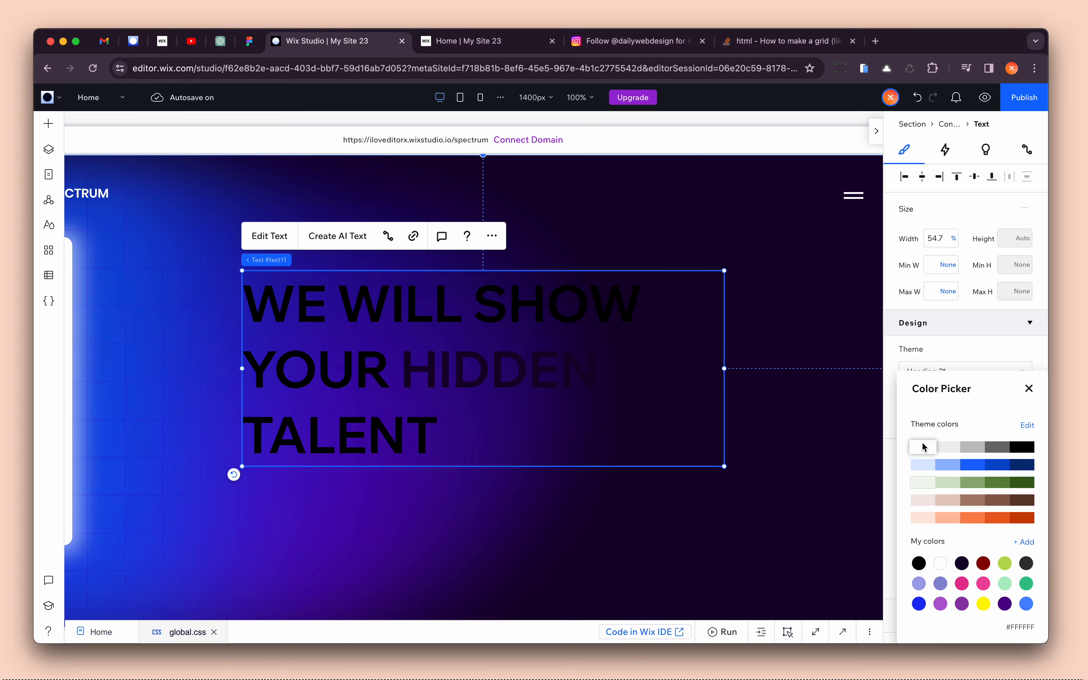
{"action": "left_click", "coordinate": [519, 371]}
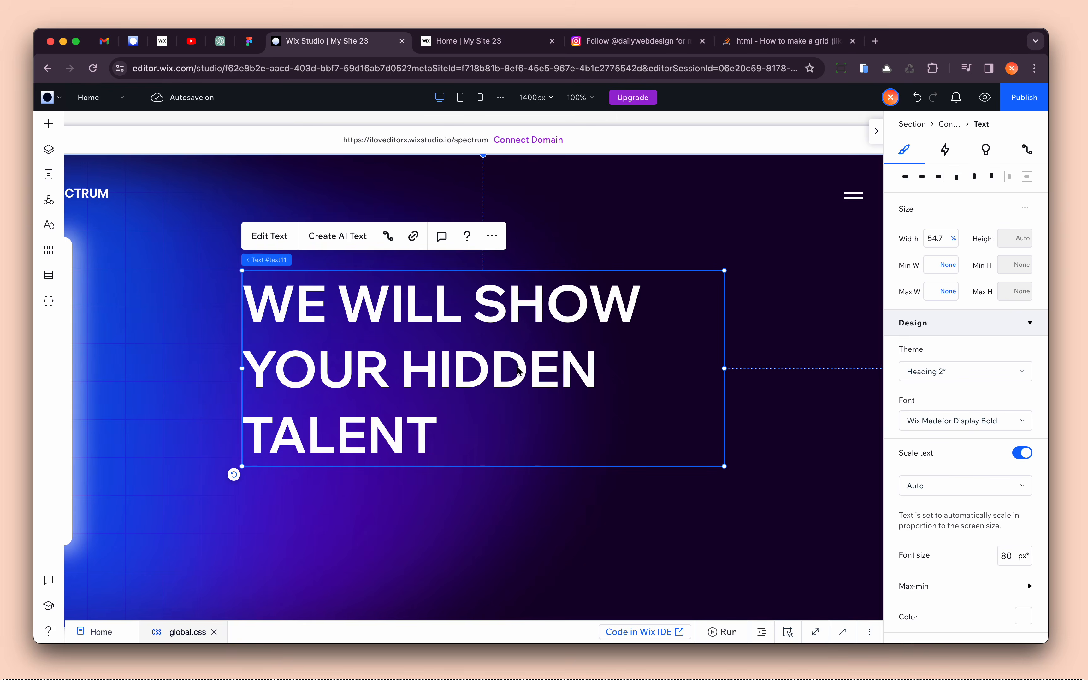
{"action": "double_click", "coordinate": [484, 370]}
{"action": "left_click", "coordinate": [416, 373]}
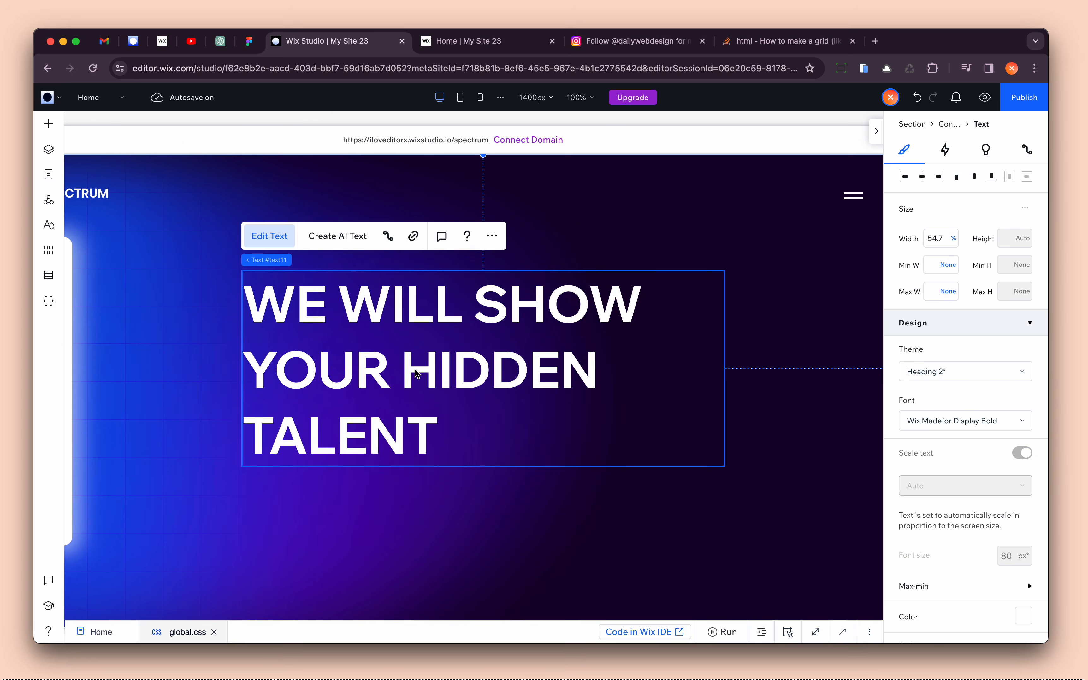
{"action": "double_click", "coordinate": [416, 373]}
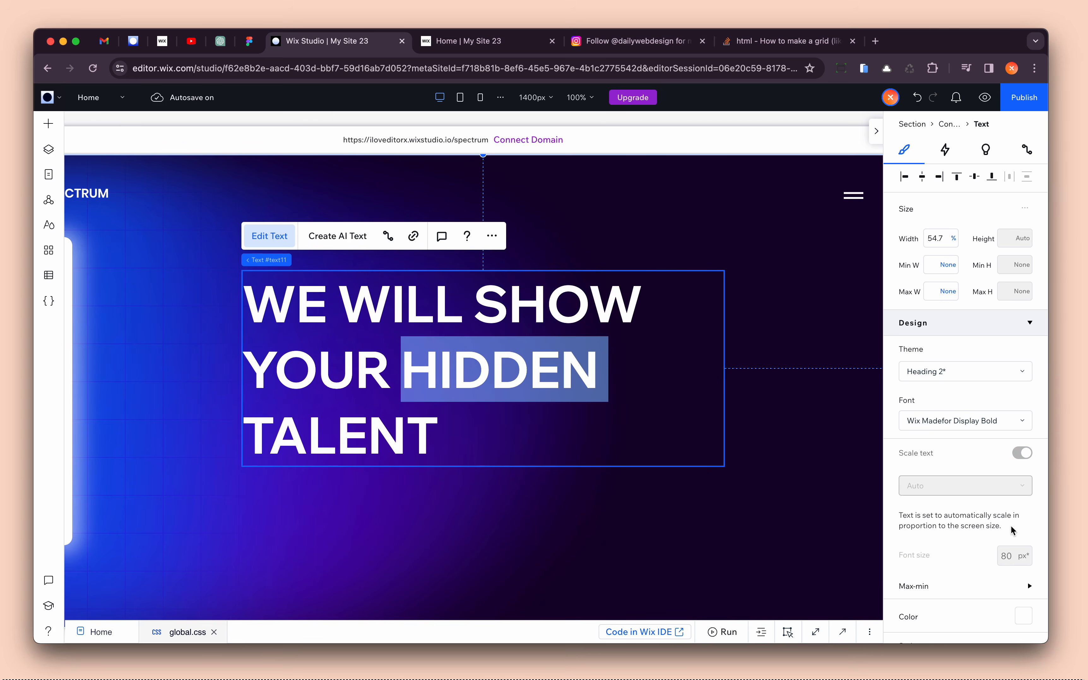
{"action": "left_click", "coordinate": [1024, 616]}
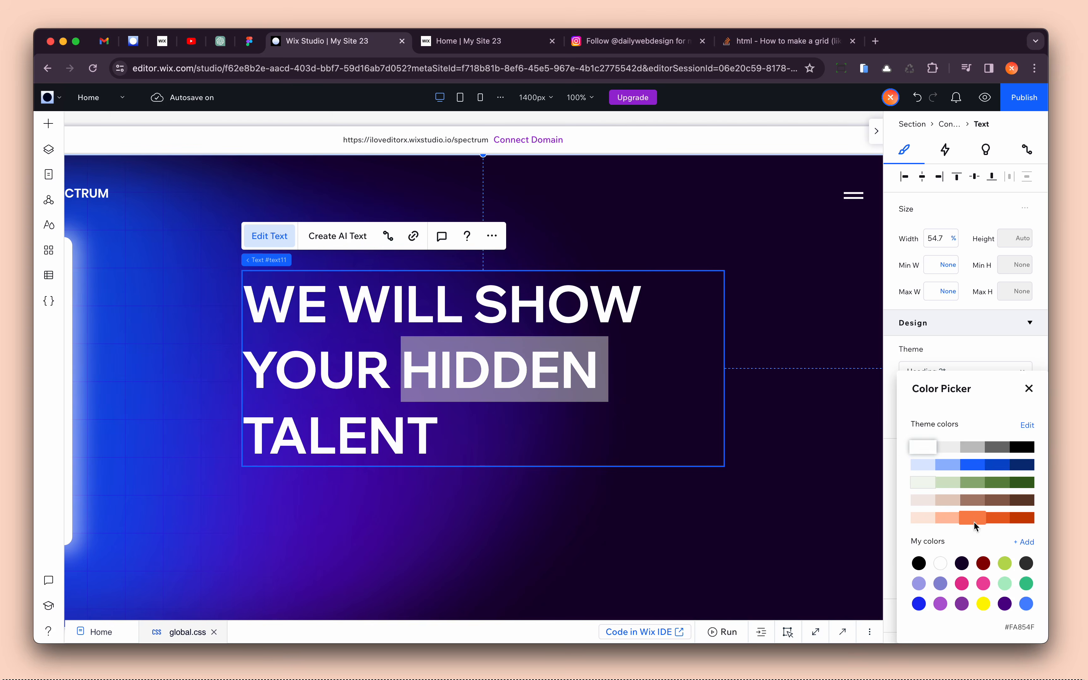
{"action": "left_click", "coordinate": [962, 563]}
{"action": "left_click", "coordinate": [824, 491]}
{"action": "left_click", "coordinate": [804, 502]}
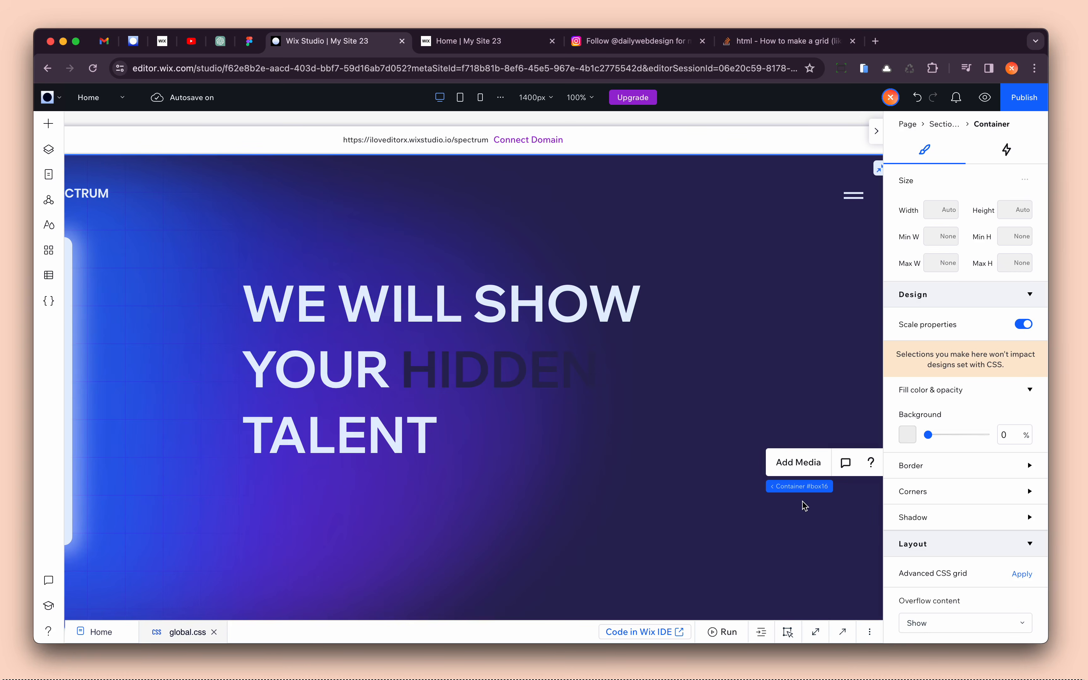
{"action": "left_click", "coordinate": [469, 375]}
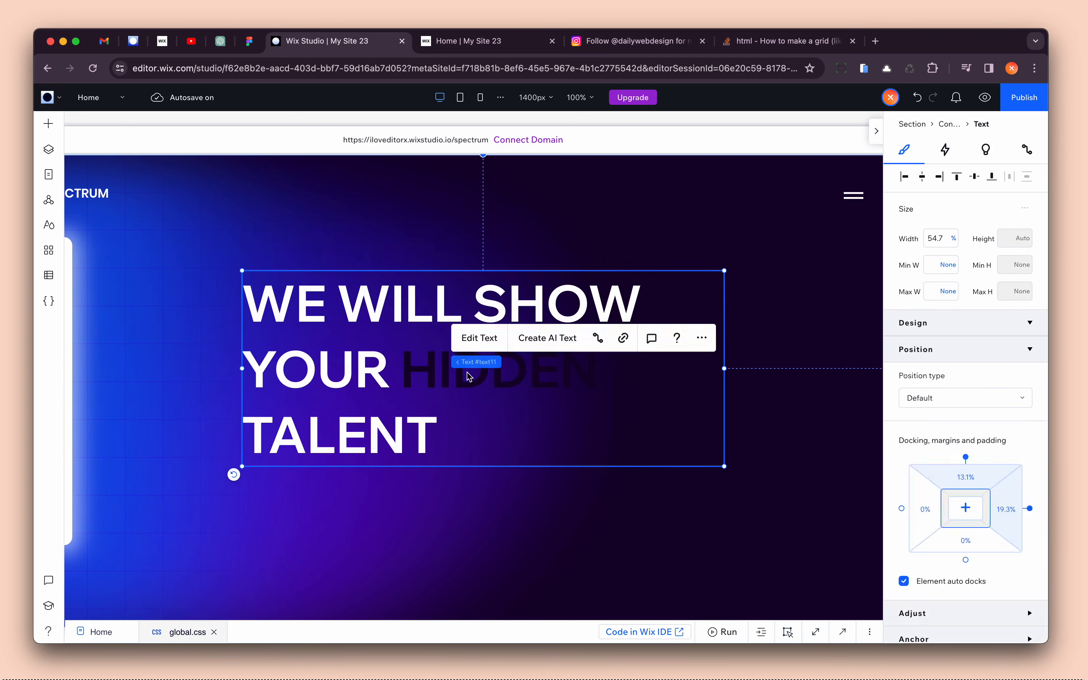
- Center the new heading horizontally and vertically inside its content wrapper
{"action": "left_click", "coordinate": [978, 177]}
{"action": "left_click", "coordinate": [922, 177]}
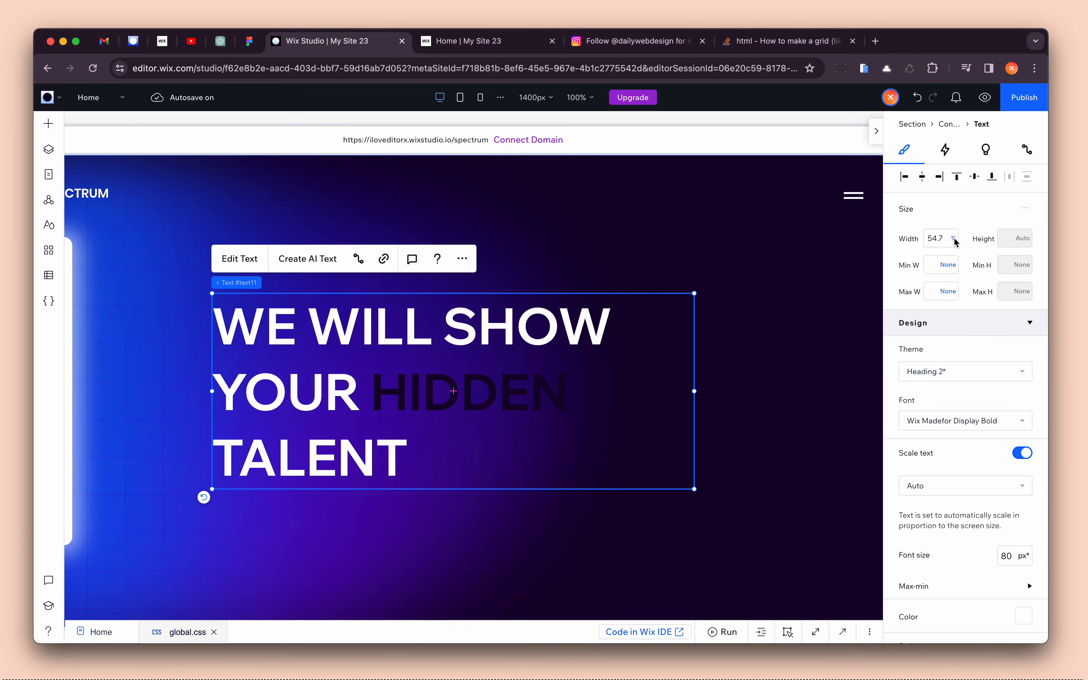
{"action": "left_click", "coordinate": [954, 239]}
- Publish the site, reload the live page and check how the heading text interacts with the moving light bar
{"action": "left_click", "coordinate": [1027, 98]}
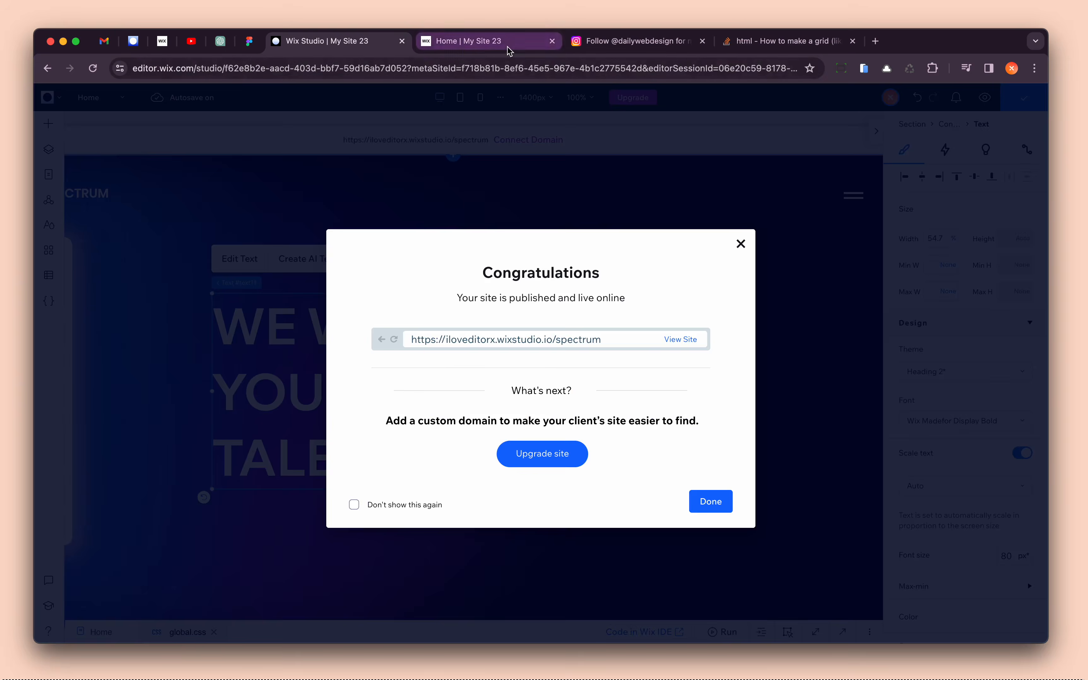
{"action": "left_click", "coordinate": [494, 41]}
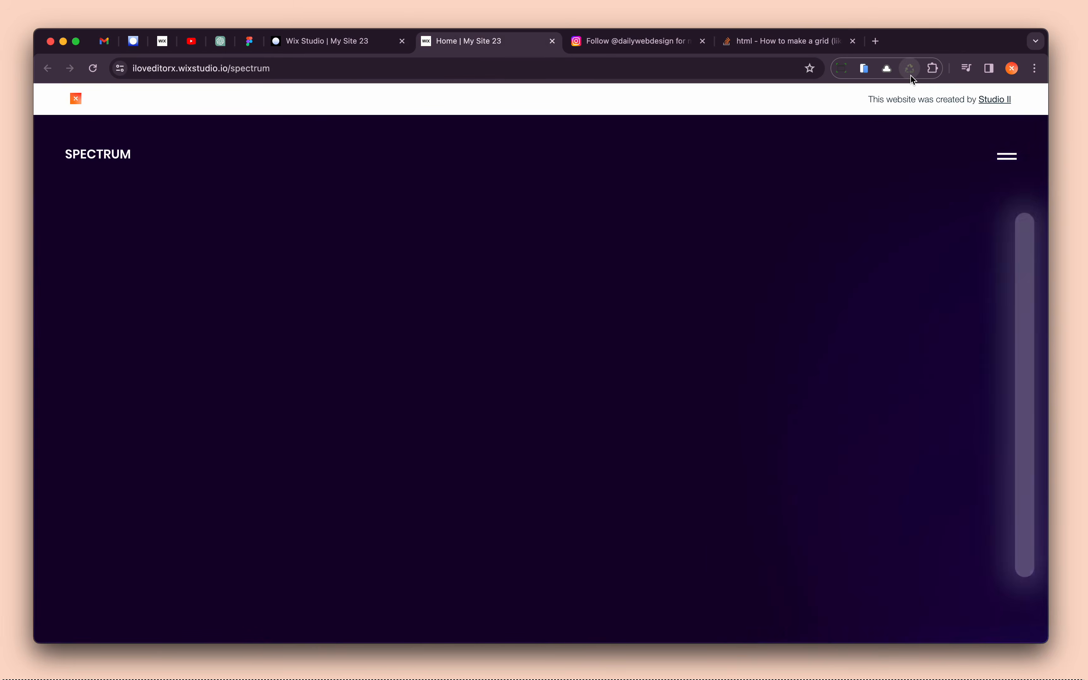
{"action": "left_click", "coordinate": [93, 75]}
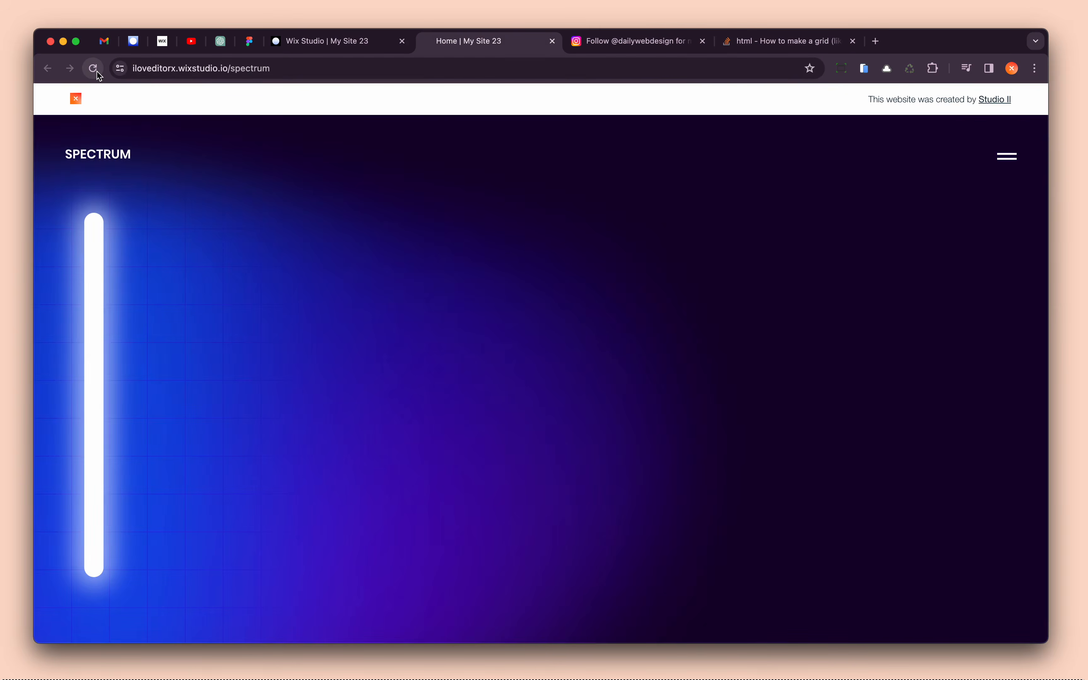
{"action": "left_click", "coordinate": [98, 71]}
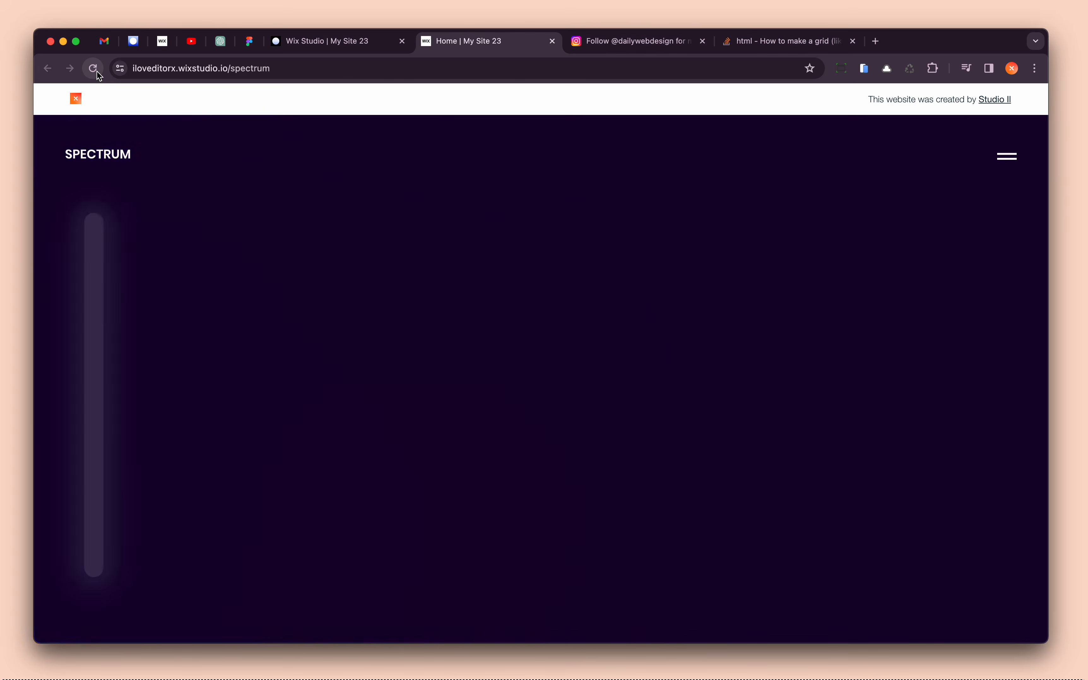
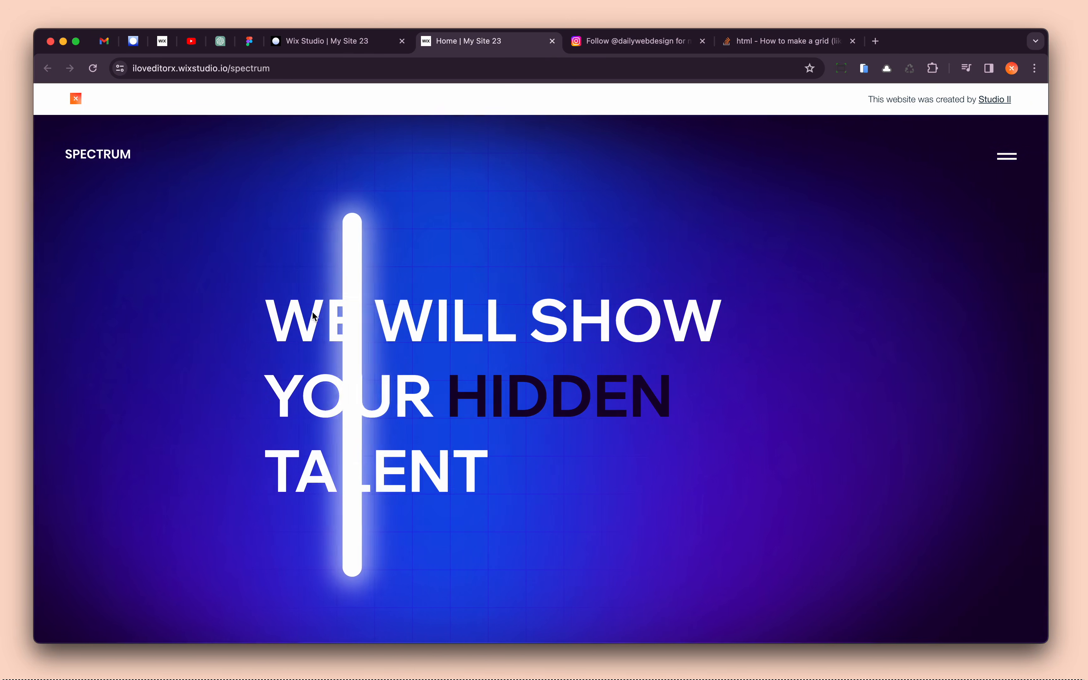
{"action": "left_click_drag", "start_coordinate": [325, 317], "coordinate": [648, 437]}
{"action": "left_click", "coordinate": [648, 433]}
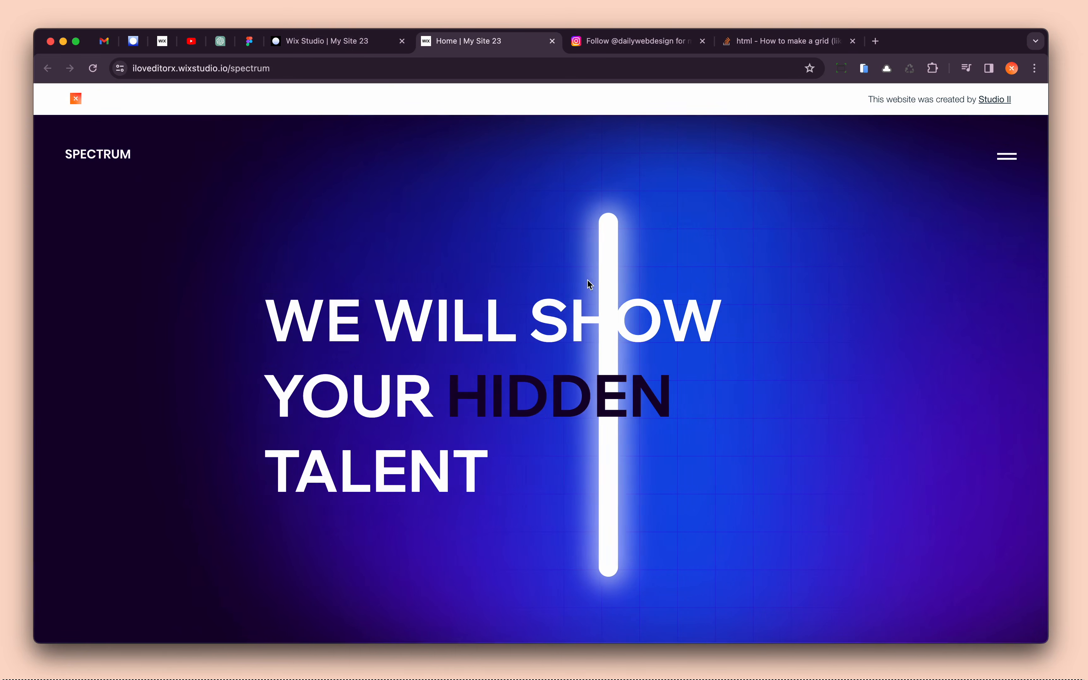
- Return to the editor and open the custom CSS classes of the original hero's Light Body Wrapper (Track), with the inspector collapsed
{"action": "left_click", "coordinate": [368, 43]}
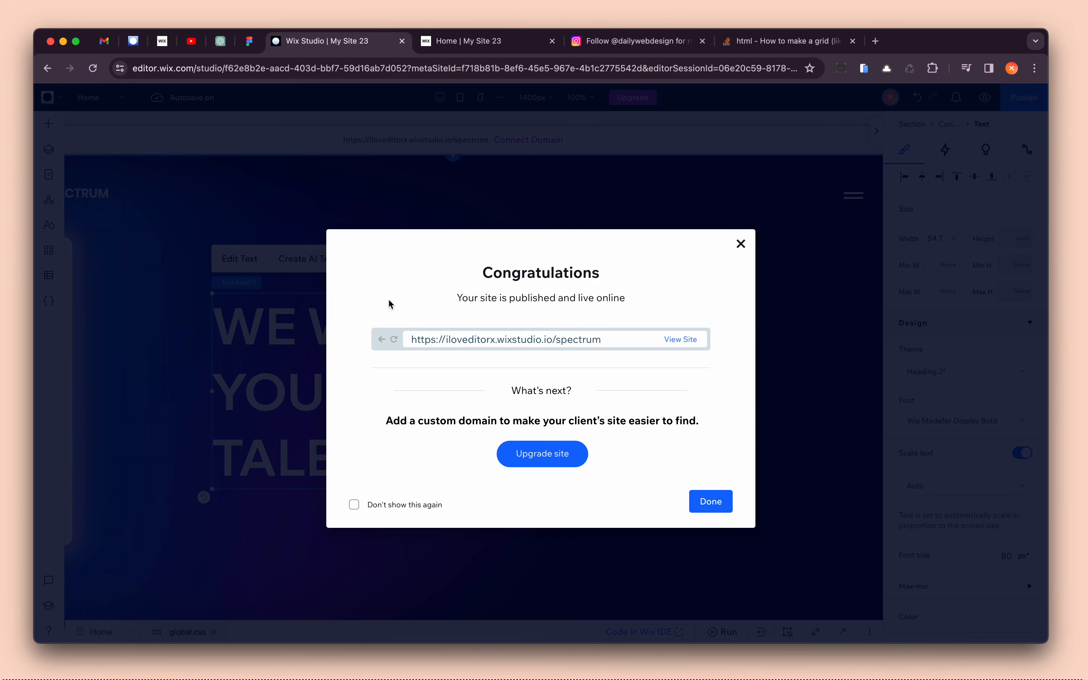
{"action": "left_click", "coordinate": [368, 194]}
{"action": "scroll", "coordinate": [384, 590], "scroll_direction": "left", "scroll_amount": 2}
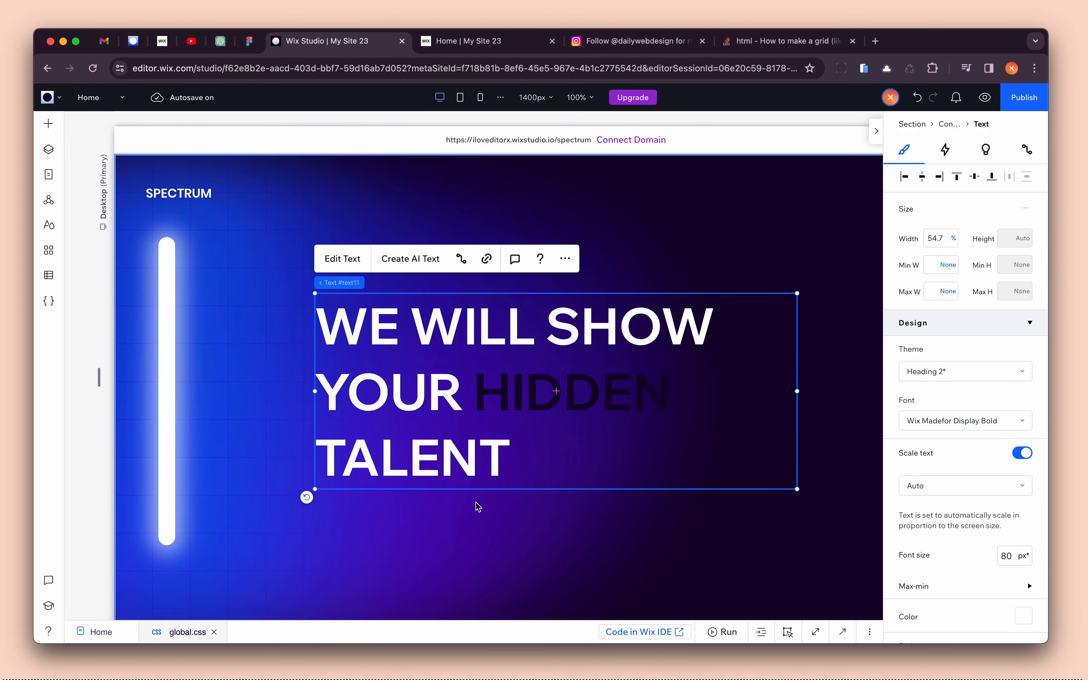
{"action": "scroll", "coordinate": [505, 455], "scroll_direction": "down", "scroll_amount": 10}
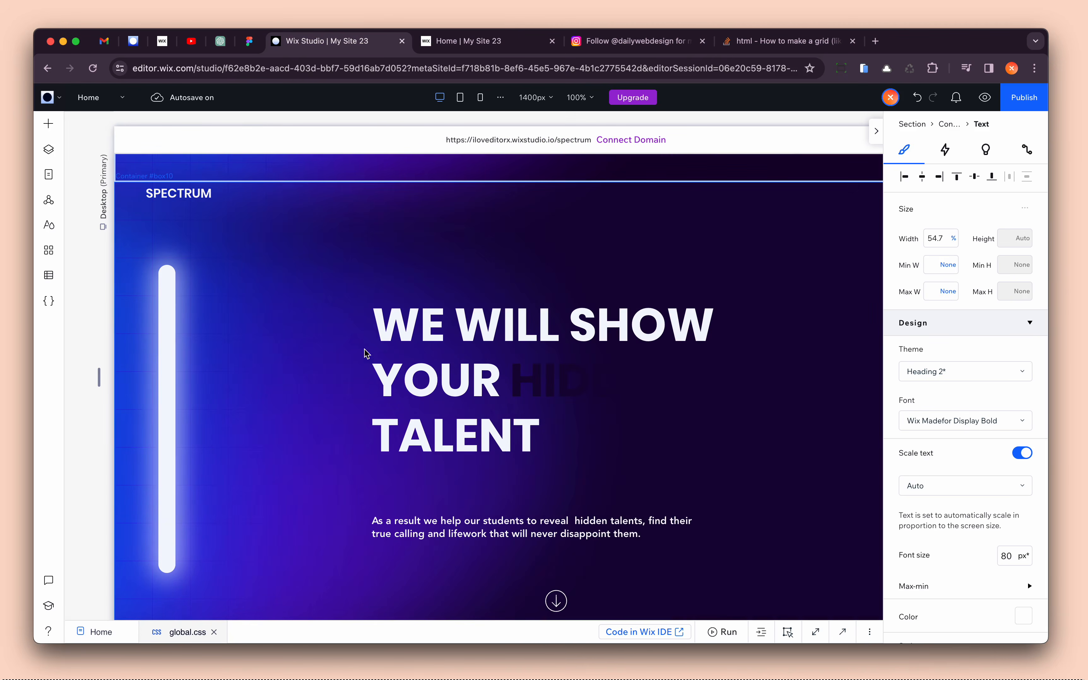
{"action": "left_click", "coordinate": [62, 151]}
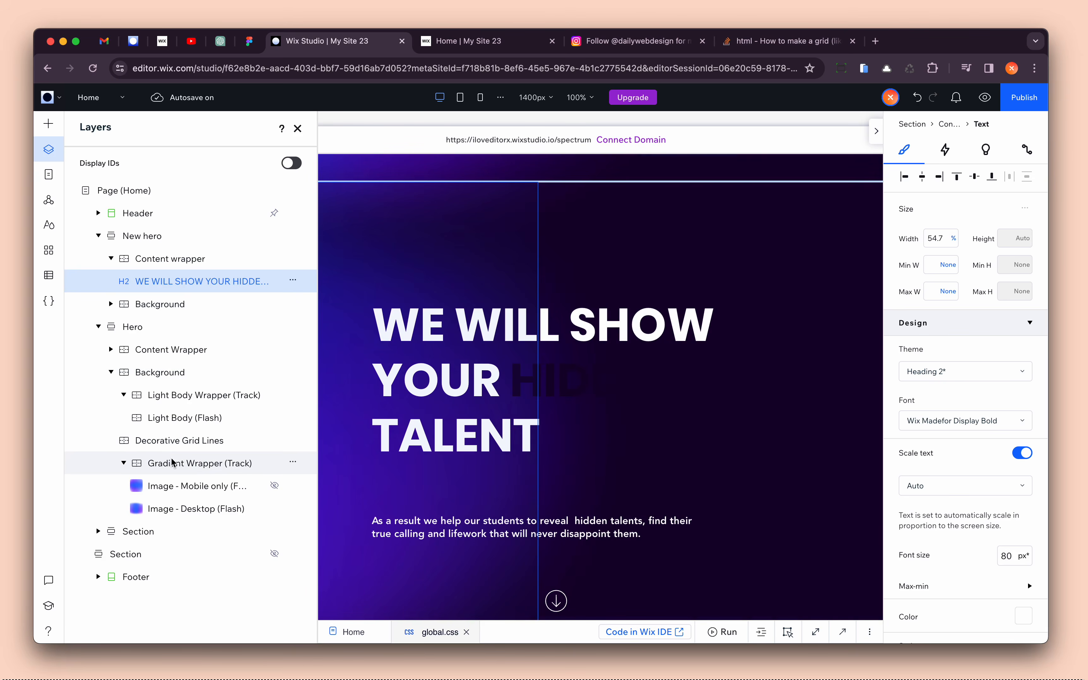
{"action": "left_click", "coordinate": [173, 395]}
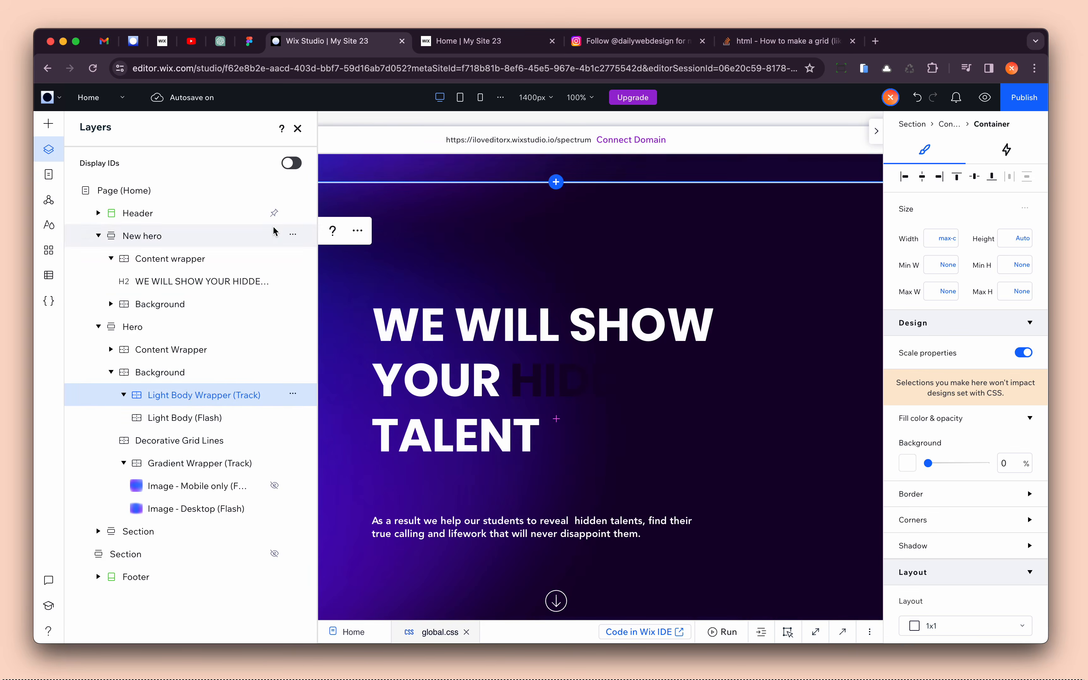
{"action": "left_click", "coordinate": [297, 128]}
{"action": "left_click", "coordinate": [842, 631]}
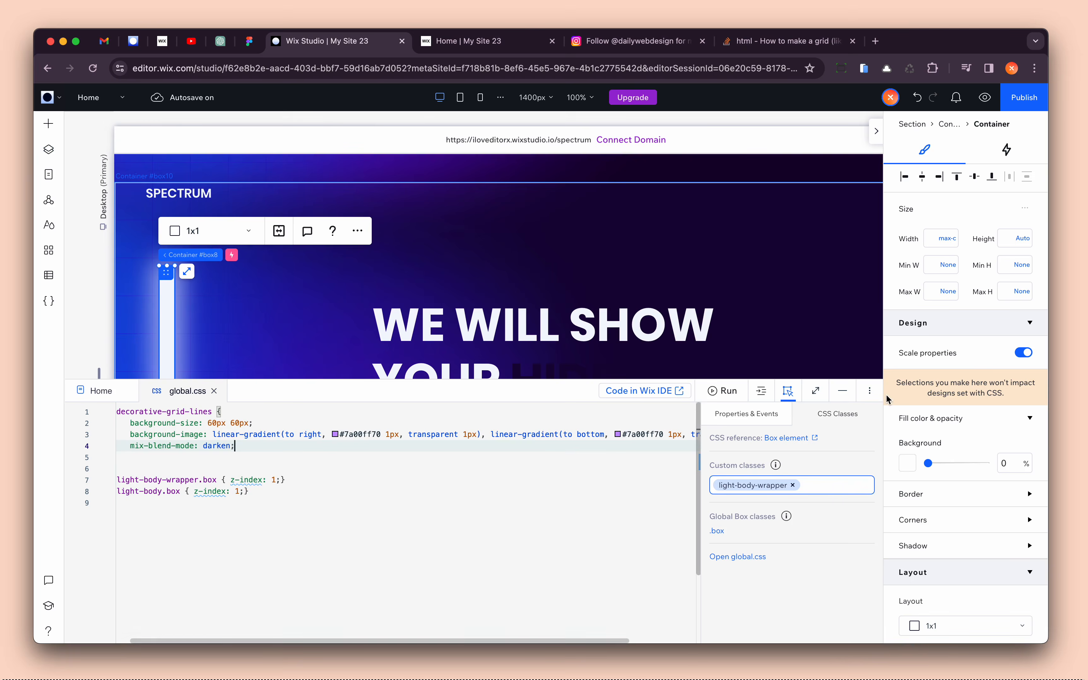
{"action": "left_click", "coordinate": [876, 132]}
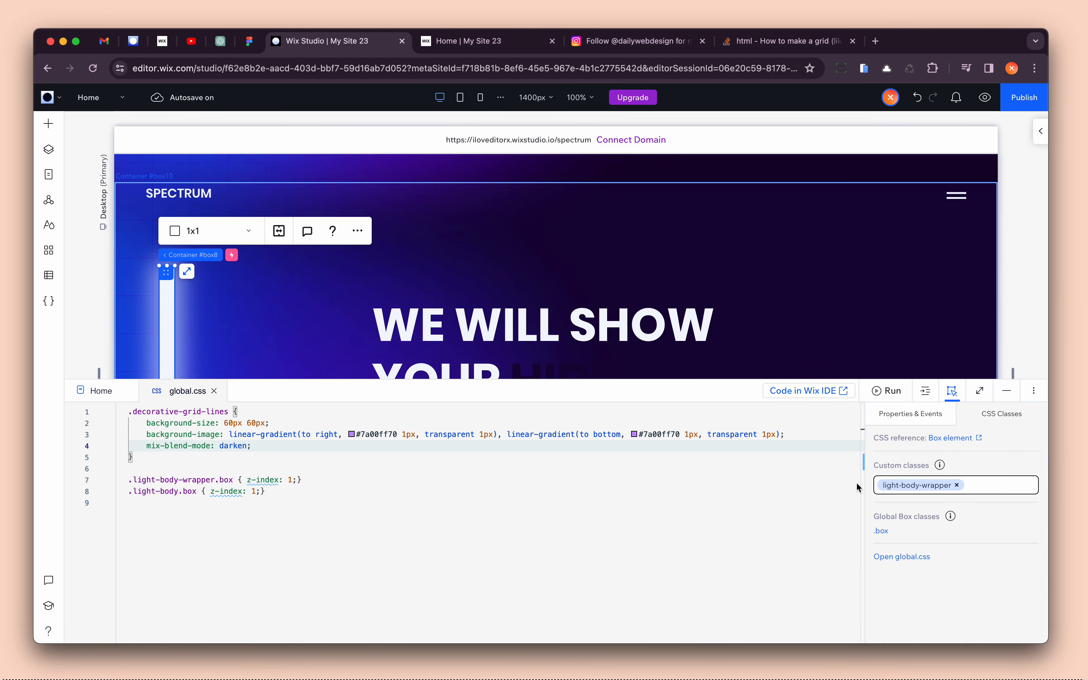
- Review the wrapper's z-index rule in global.css and copy the class name light-body-wrapper
{"action": "left_click", "coordinate": [436, 505]}
{"action": "left_click", "coordinate": [162, 470]}
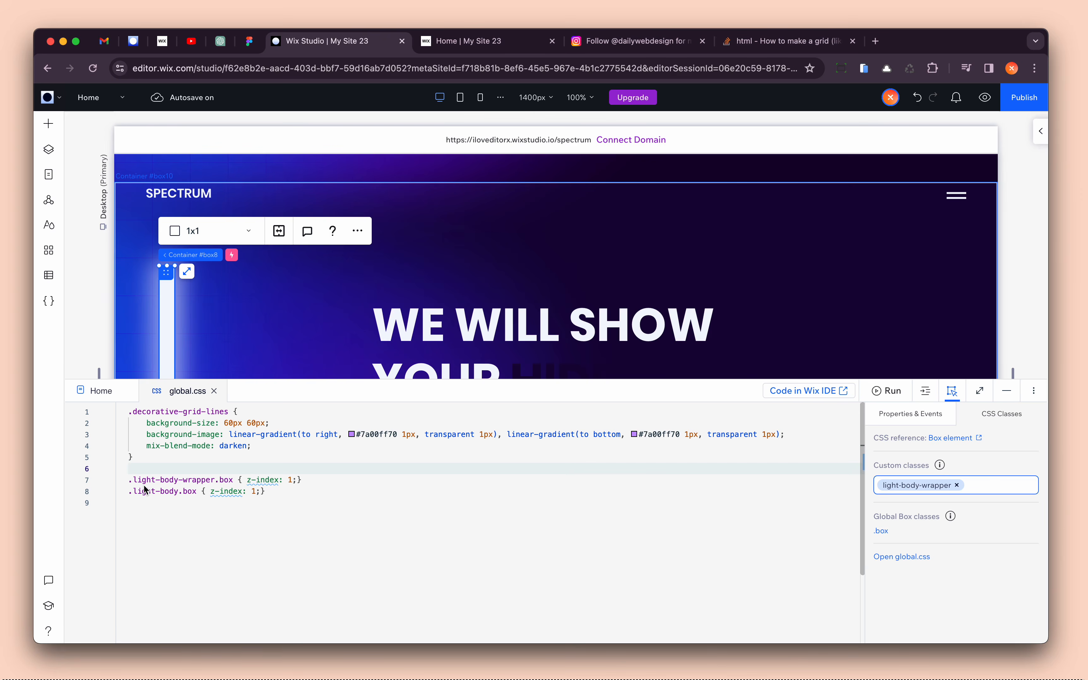
{"action": "left_click", "coordinate": [249, 482]}
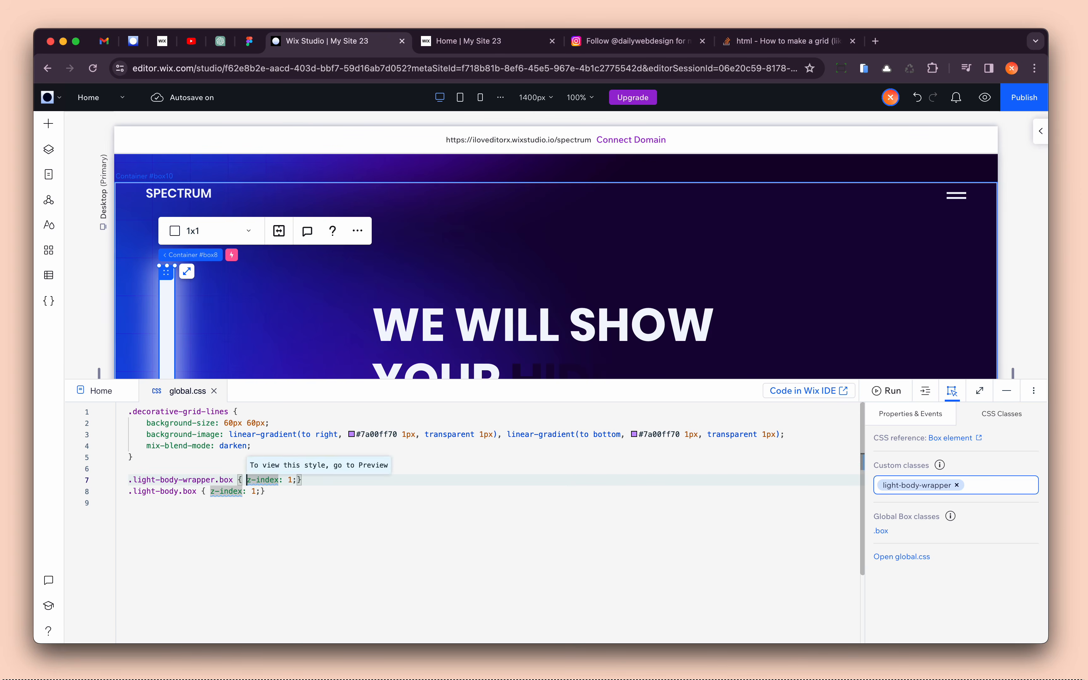
{"action": "key", "text": "alt+shift+Right"}
{"action": "key", "text": "alt+shift+Right"}
{"action": "key", "text": "alt+shift+Right"}
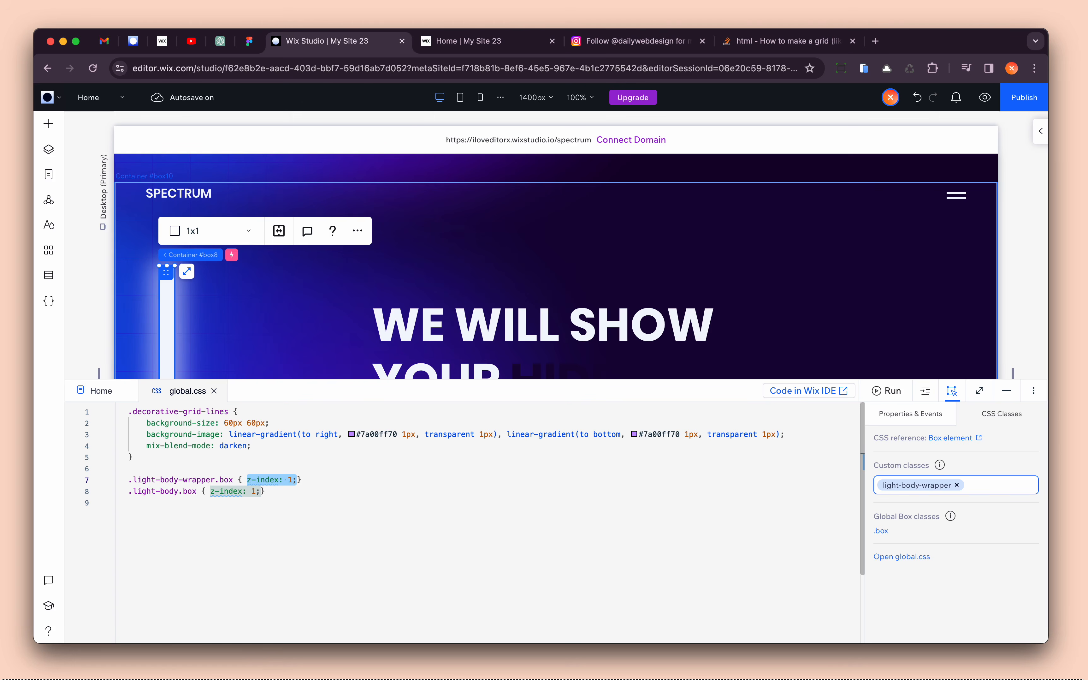
{"action": "left_click", "coordinate": [336, 484]}
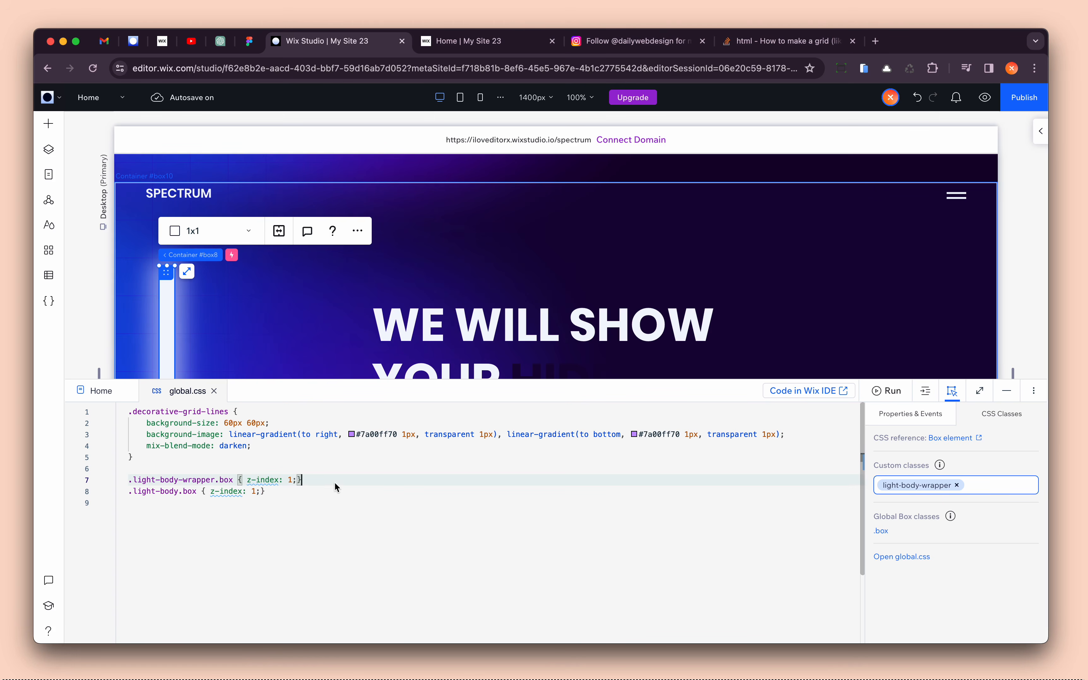
{"action": "left_click_drag", "start_coordinate": [215, 480], "coordinate": [132, 480]}
{"action": "key", "text": "super+c"}
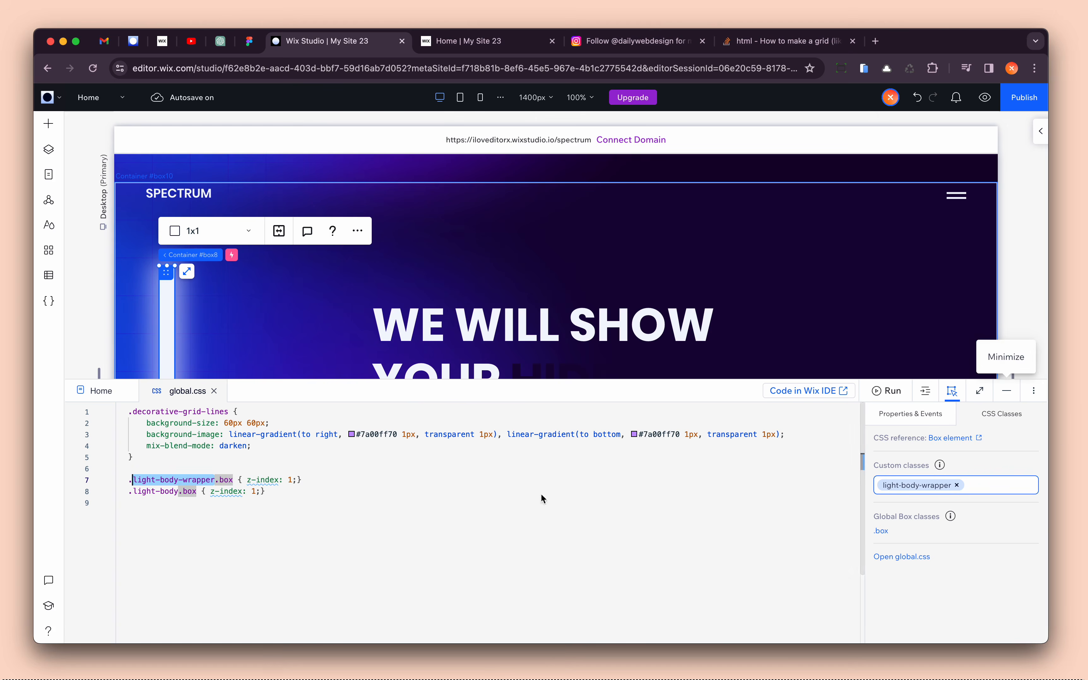
- Add the custom class light-body-wrapper to the Light body wrapper (Track) in the new hero's background
{"action": "left_click", "coordinate": [1007, 390]}
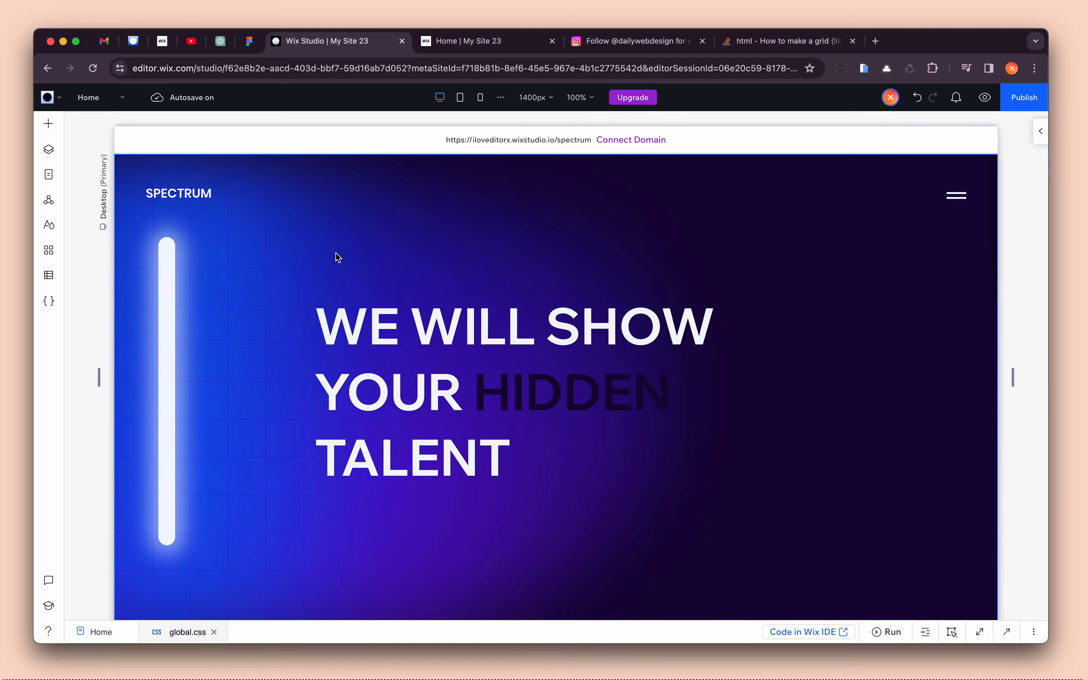
{"action": "left_click", "coordinate": [333, 247]}
{"action": "left_click", "coordinate": [49, 149]}
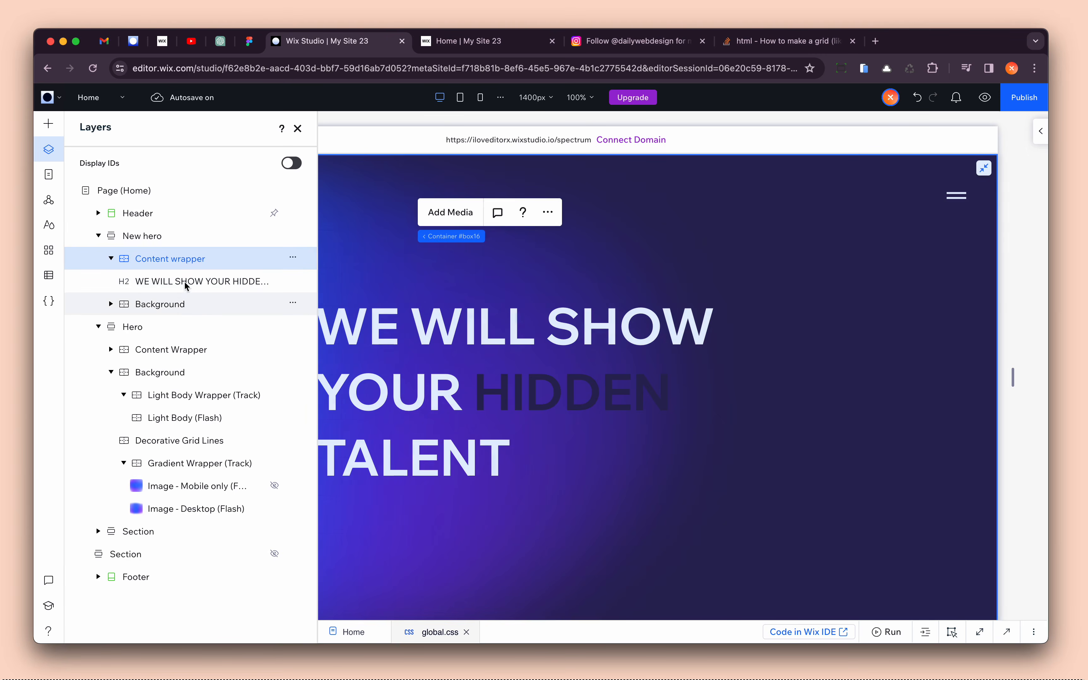
{"action": "left_click", "coordinate": [110, 304]}
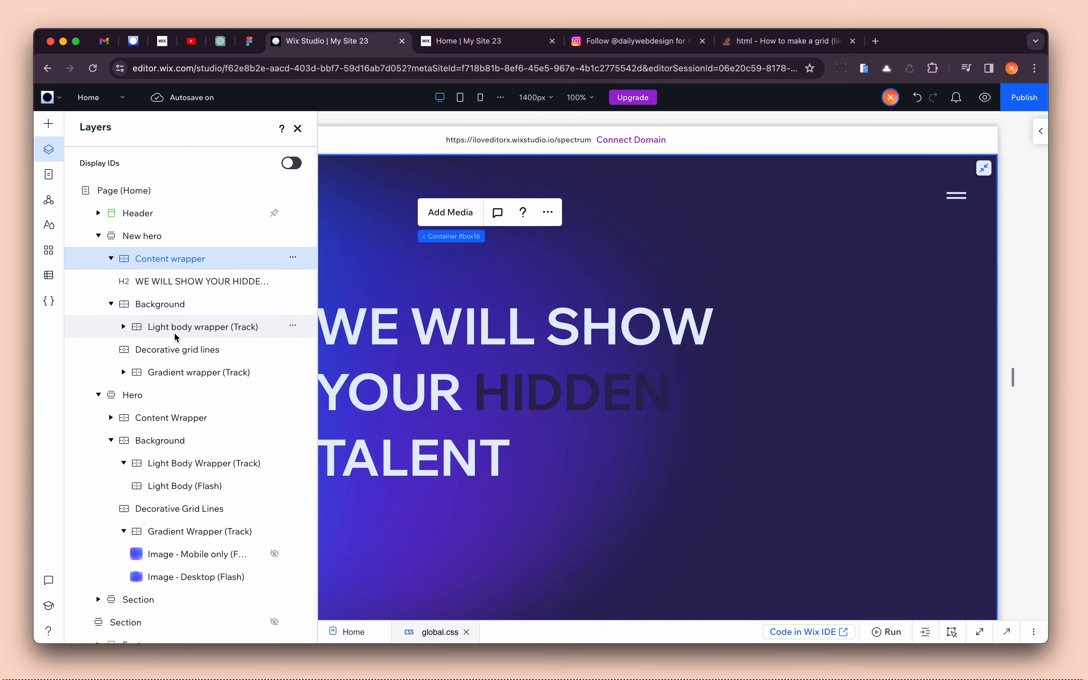
{"action": "left_click", "coordinate": [168, 333]}
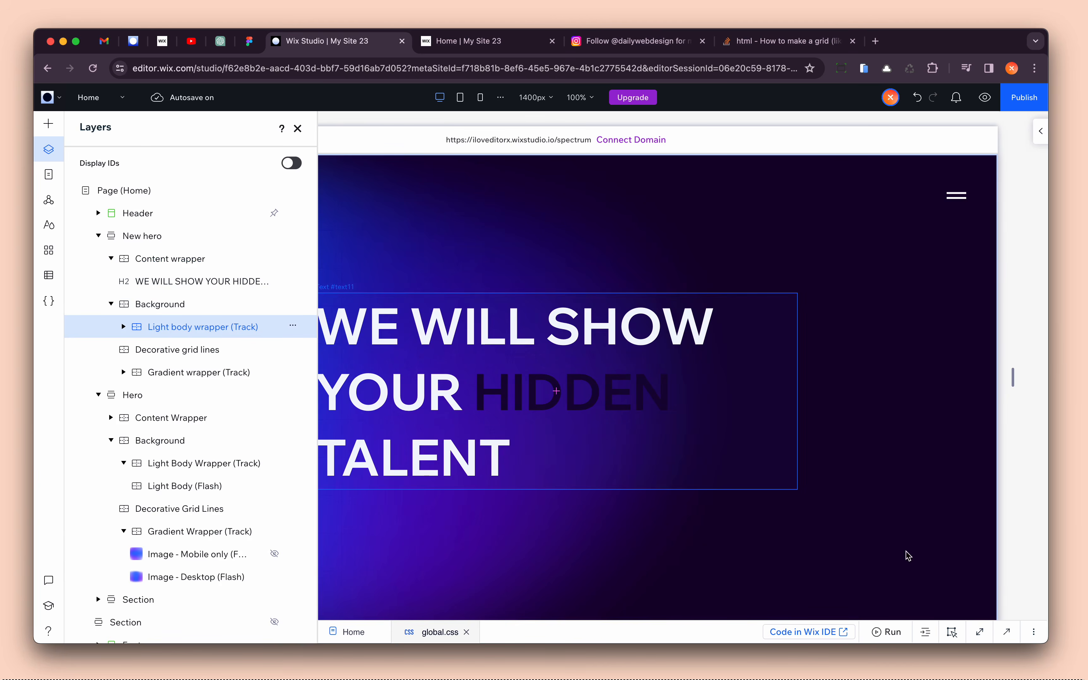
{"action": "left_click", "coordinate": [1006, 629]}
{"action": "left_click", "coordinate": [952, 489]}
{"action": "key", "text": "super+v"}
{"action": "key", "text": "Return"}
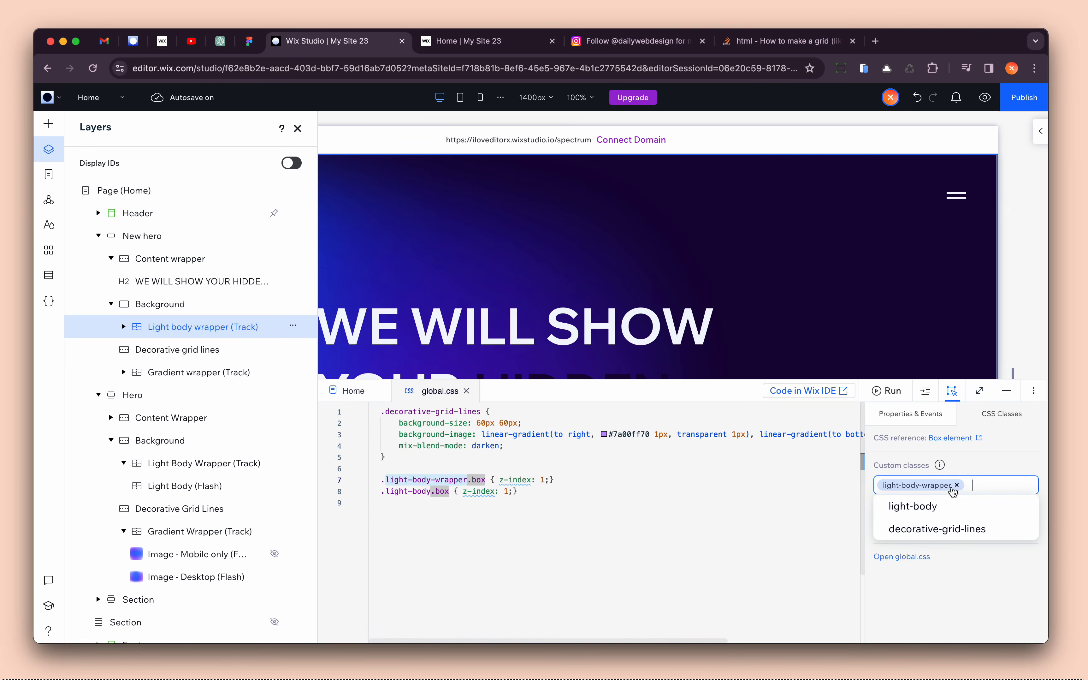
{"action": "left_click", "coordinate": [794, 516]}
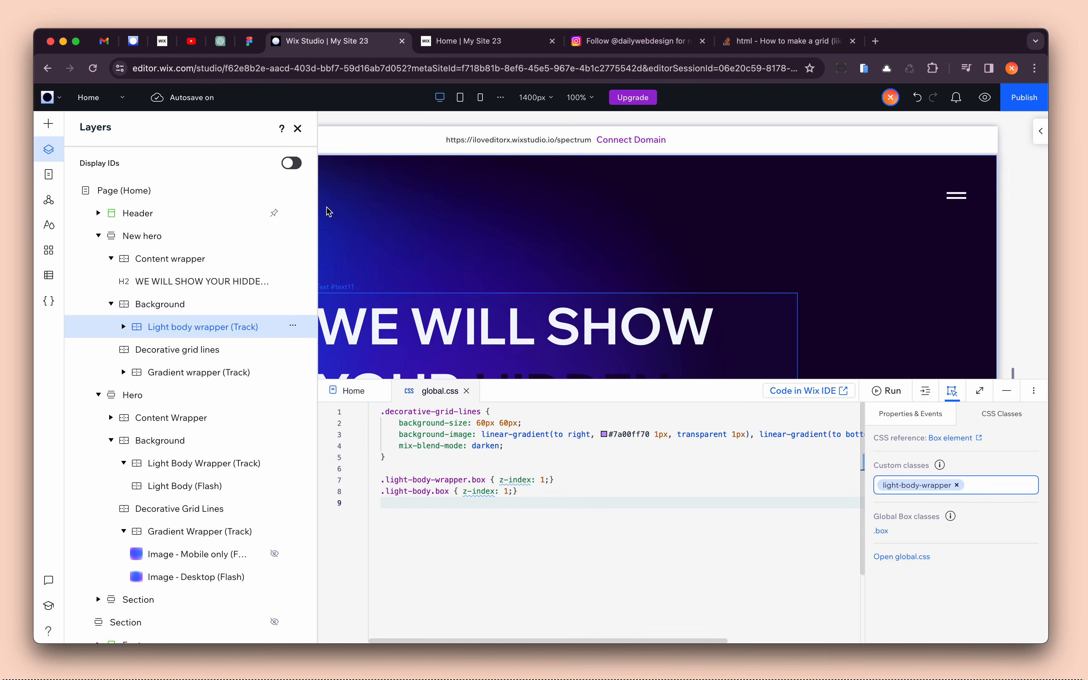
{"action": "left_click", "coordinate": [299, 129]}
- Publish the site again and check on the reloaded live page how the light bar overlaps the heading
{"action": "left_click", "coordinate": [1025, 103]}
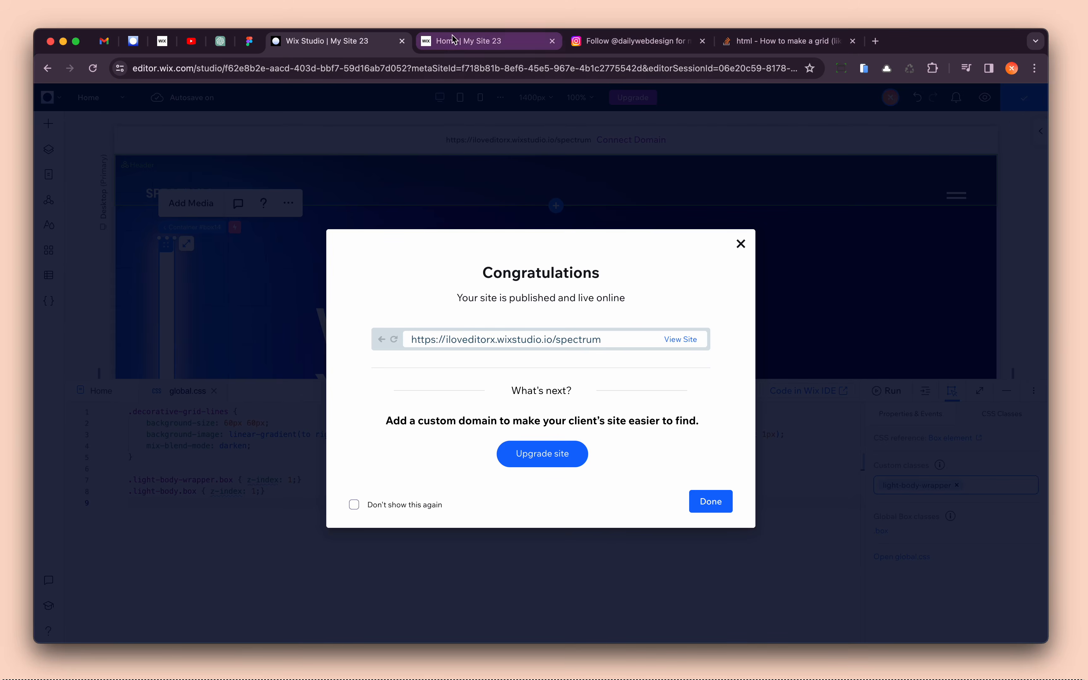
{"action": "left_click", "coordinate": [481, 41]}
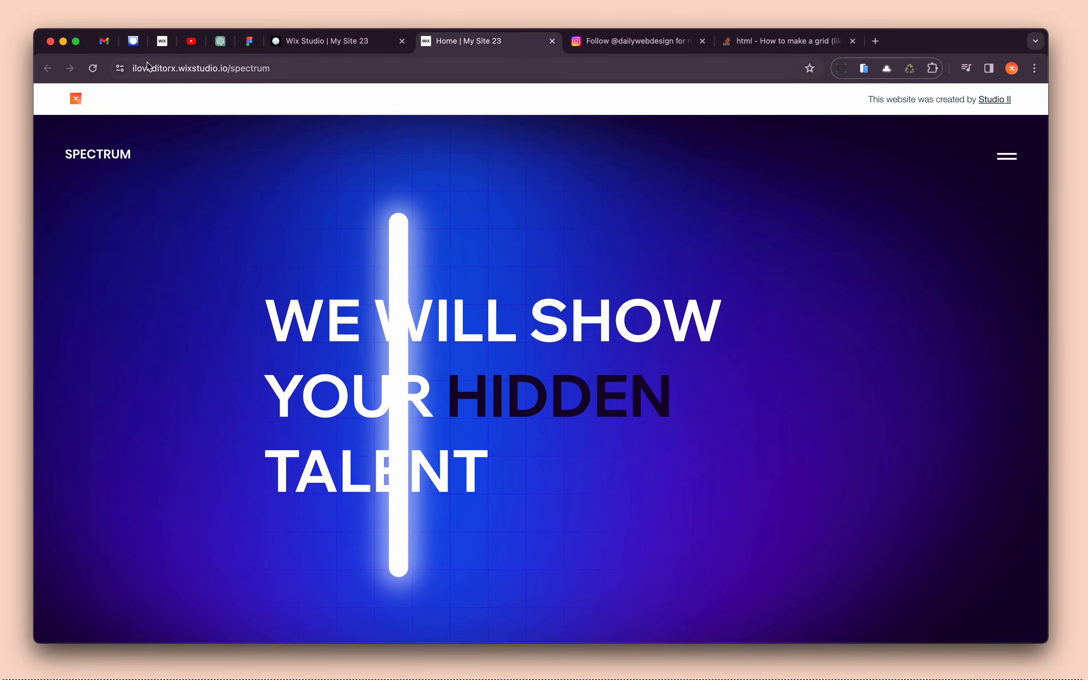
{"action": "left_click", "coordinate": [94, 69]}
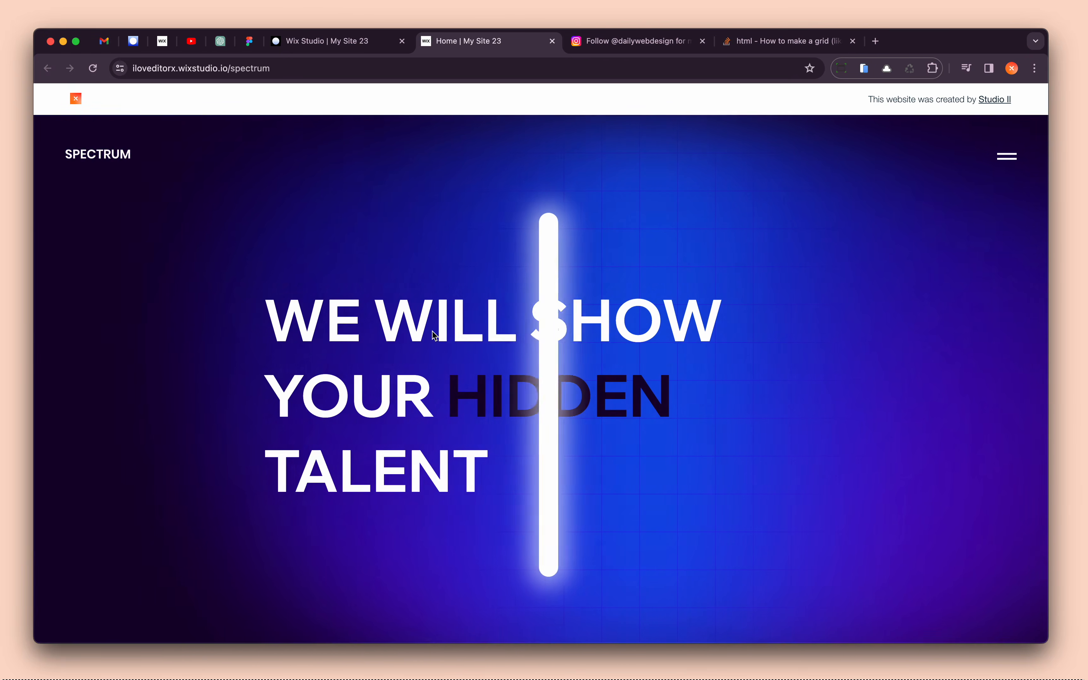
{"action": "left_click_drag", "start_coordinate": [433, 332], "coordinate": [606, 405]}
{"action": "left_click", "coordinate": [607, 406]}
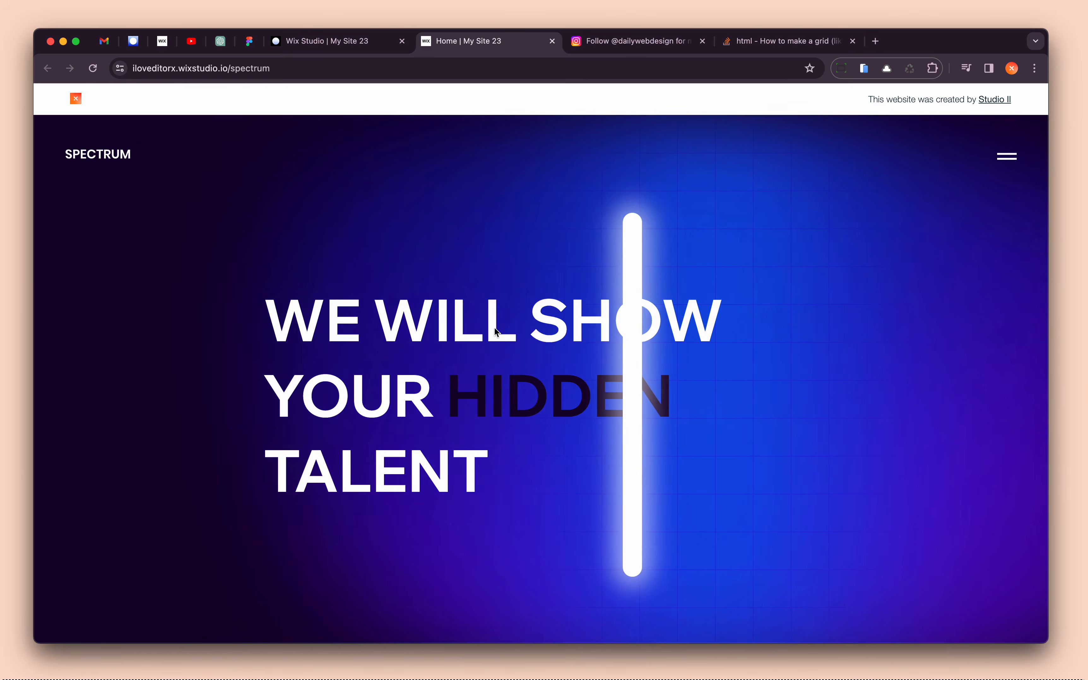
- Return to the editor, minimize the code panel and view the original hero's heading and paragraph
{"action": "left_click", "coordinate": [351, 44]}
{"action": "left_click", "coordinate": [344, 170]}
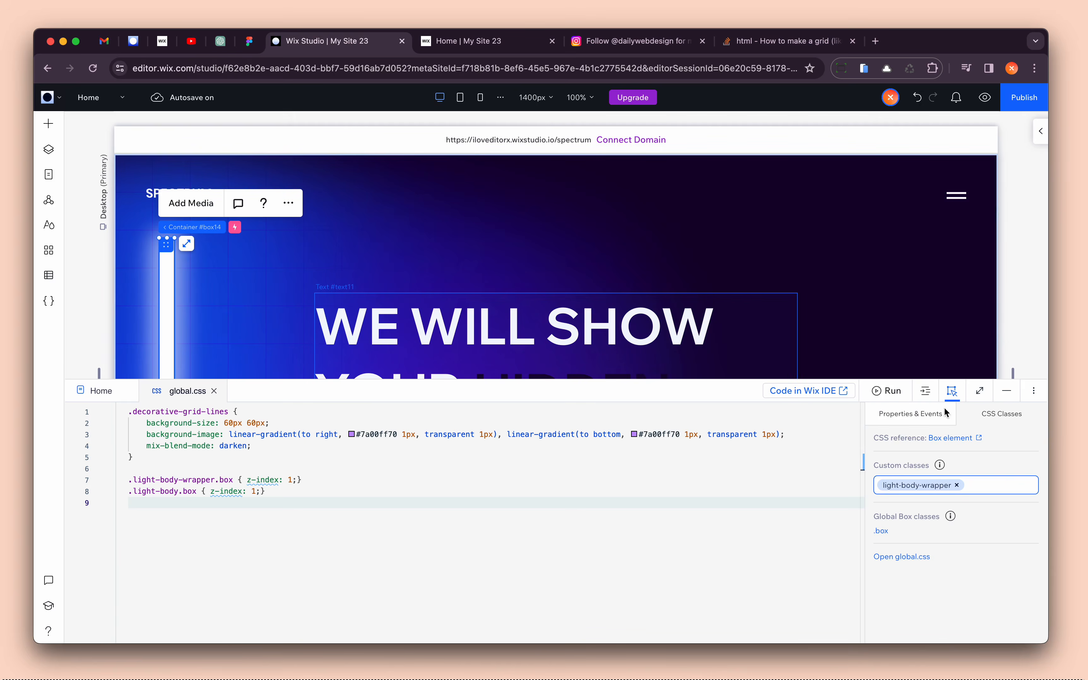
{"action": "left_click", "coordinate": [1007, 390]}
{"action": "scroll", "coordinate": [661, 424], "scroll_direction": "down", "scroll_amount": 4}
{"action": "scroll", "coordinate": [641, 395], "scroll_direction": "down", "scroll_amount": 8}
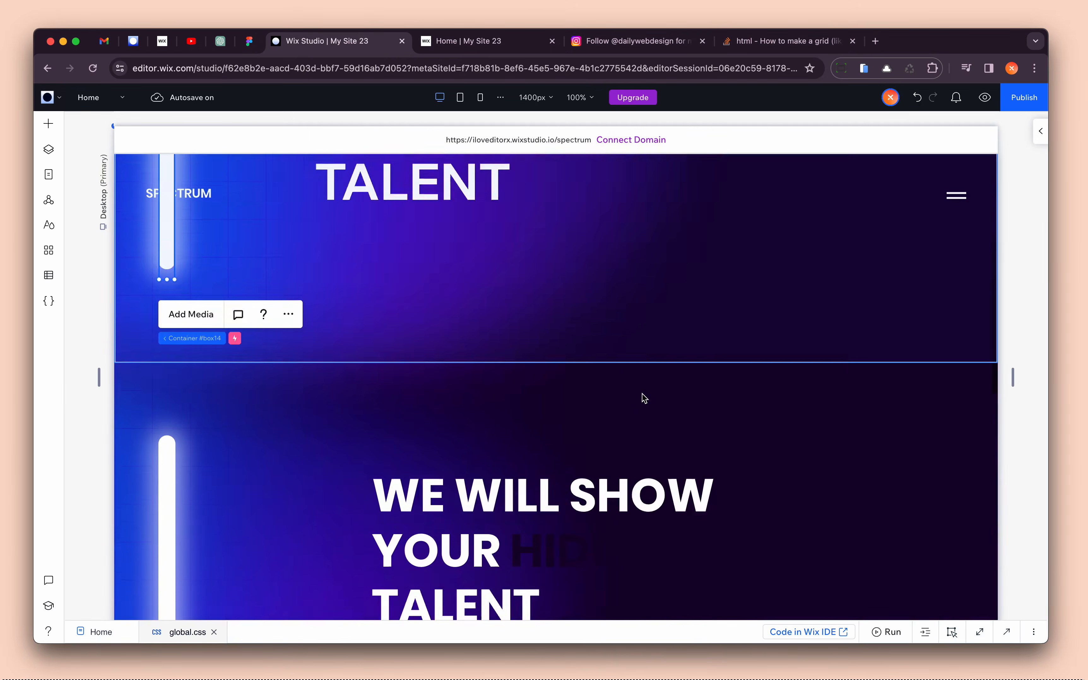
{"action": "scroll", "coordinate": [607, 480], "scroll_direction": "down", "scroll_amount": 2}
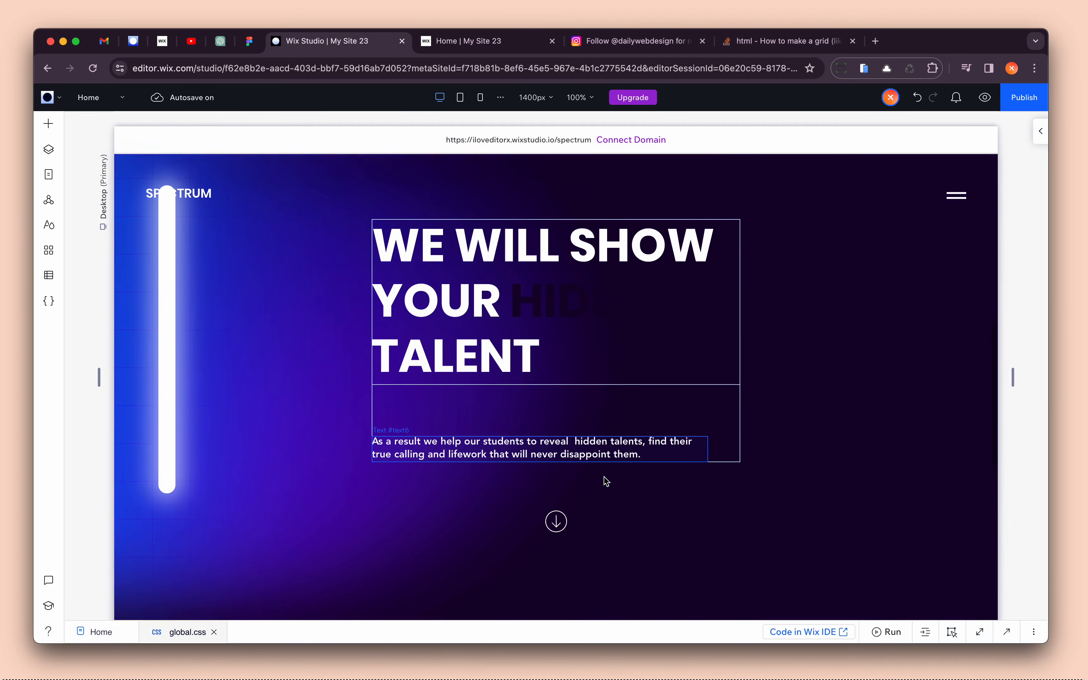
{"action": "scroll", "coordinate": [607, 480], "scroll_direction": "up", "scroll_amount": 3}
{"action": "left_click", "coordinate": [607, 480]}
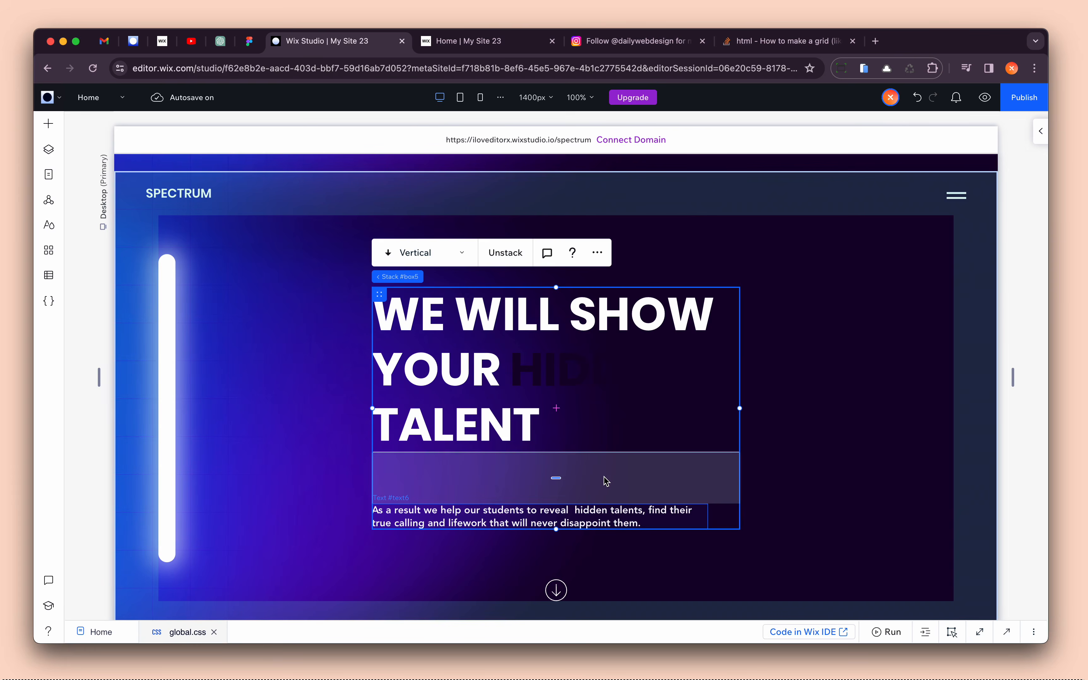
{"action": "key", "text": "Delete"}
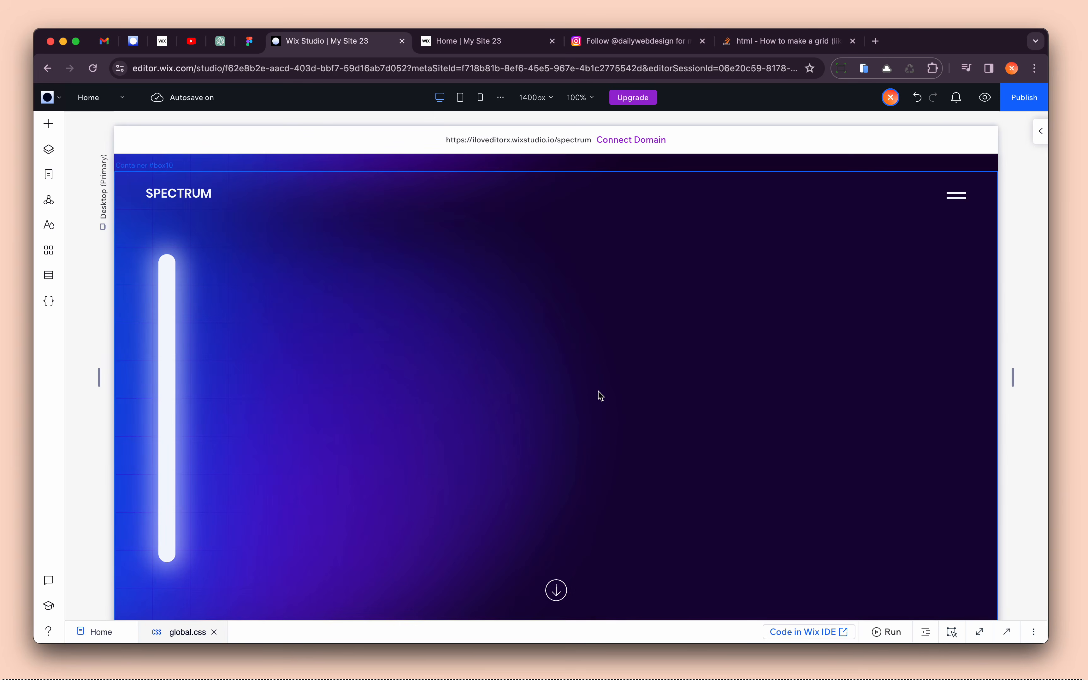
{"action": "key", "text": "super+z"}
- Replace the new hero's heading with the copied stack of heading and paragraph, centred in the content wrapper
{"action": "left_click", "coordinate": [529, 434]}
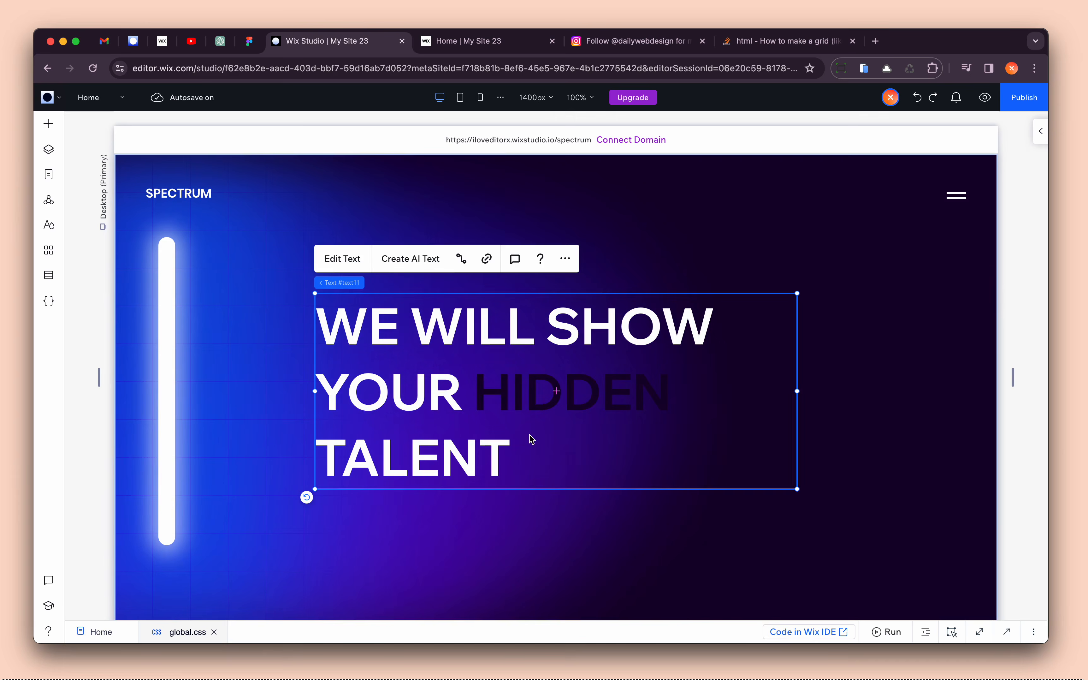
{"action": "key", "text": "Delete"}
{"action": "left_click", "coordinate": [529, 434]}
{"action": "key", "text": "super+v"}
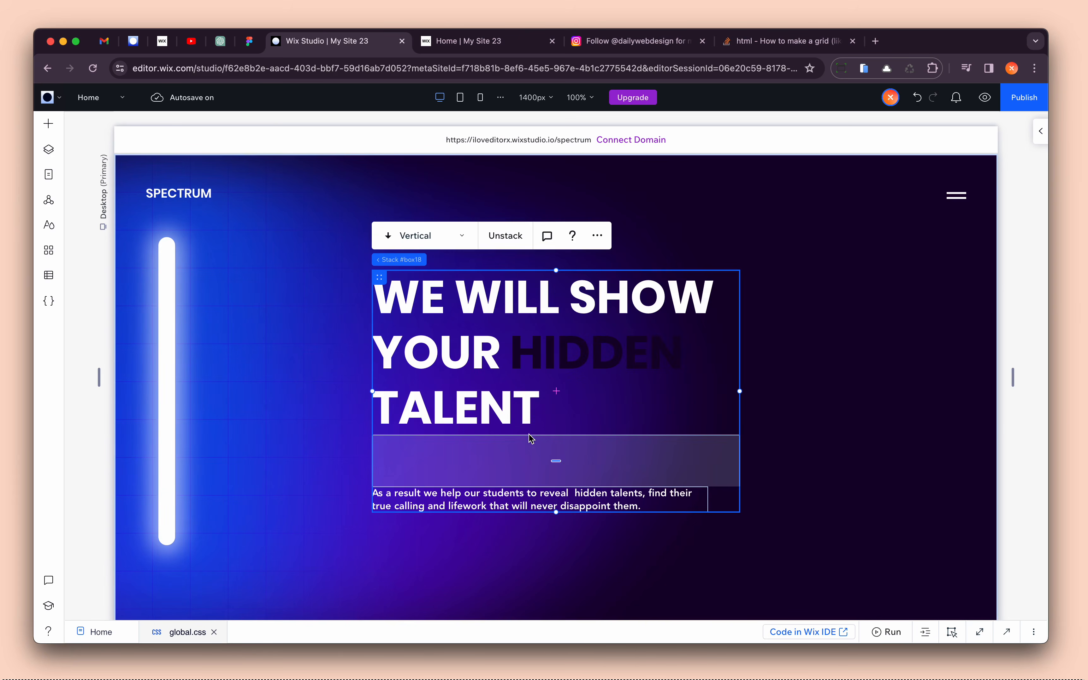
{"action": "left_click", "coordinate": [1039, 131]}
{"action": "scroll", "coordinate": [966, 288], "scroll_direction": "down", "scroll_amount": 8}
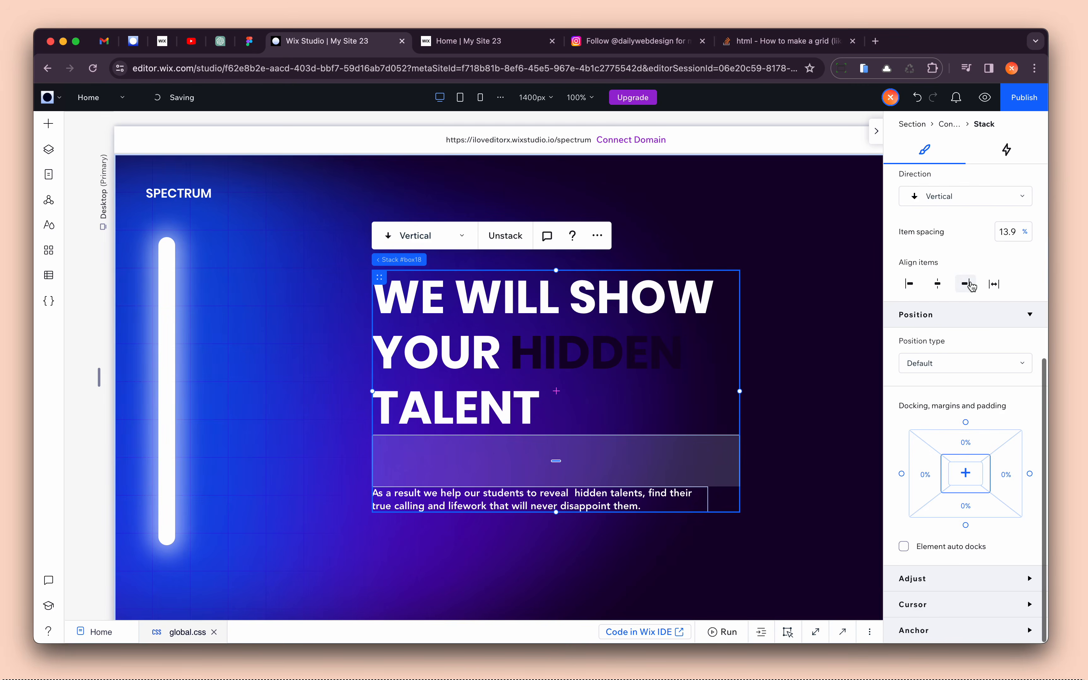
- Copy the arrow-down shape from the original hero and return to the new hero
{"action": "scroll", "coordinate": [808, 418], "scroll_direction": "down", "scroll_amount": 4}
{"action": "scroll", "coordinate": [808, 418], "scroll_direction": "down", "scroll_amount": 8}
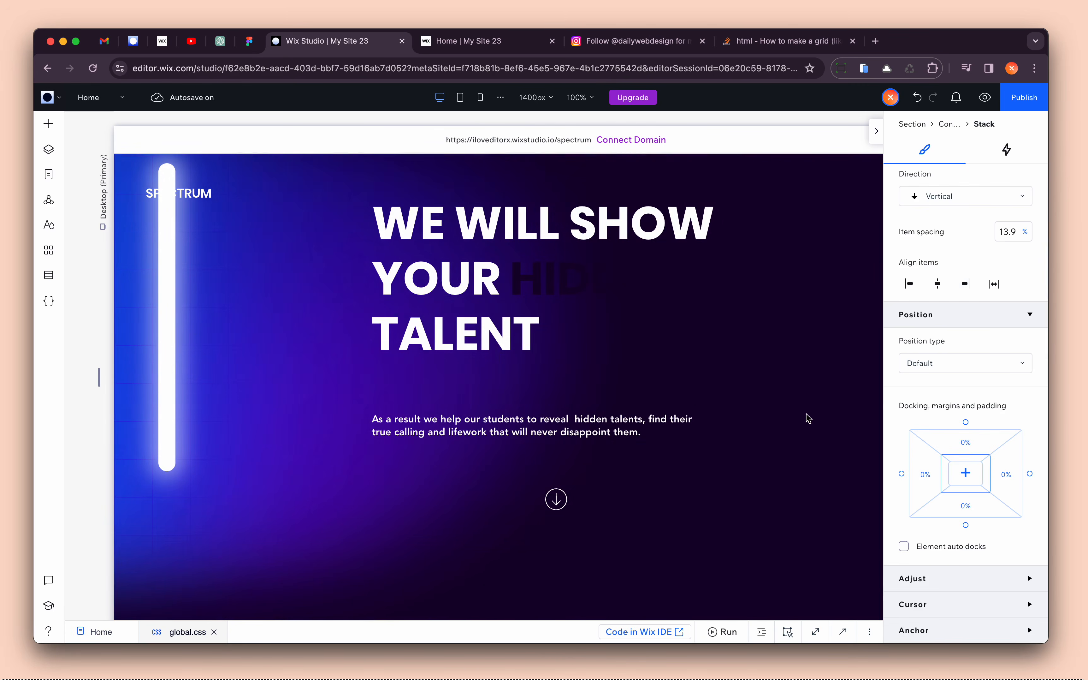
{"action": "left_click", "coordinate": [556, 499]}
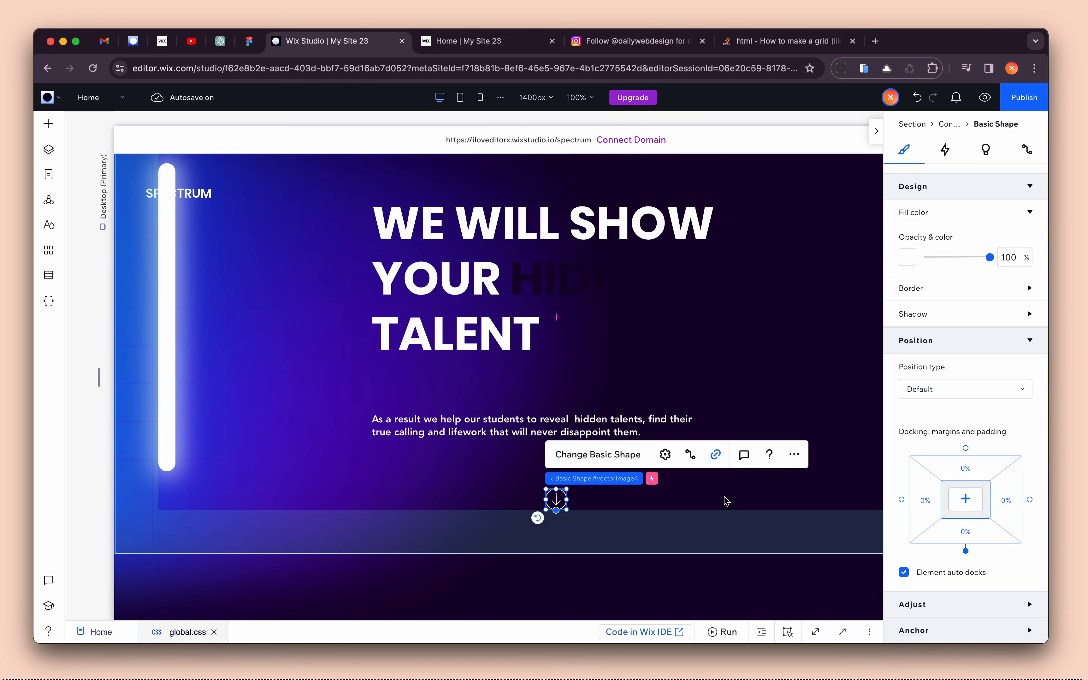
{"action": "scroll", "coordinate": [743, 333], "scroll_direction": "down", "scroll_amount": 10}
{"action": "scroll", "coordinate": [746, 335], "scroll_direction": "up", "scroll_amount": 5}
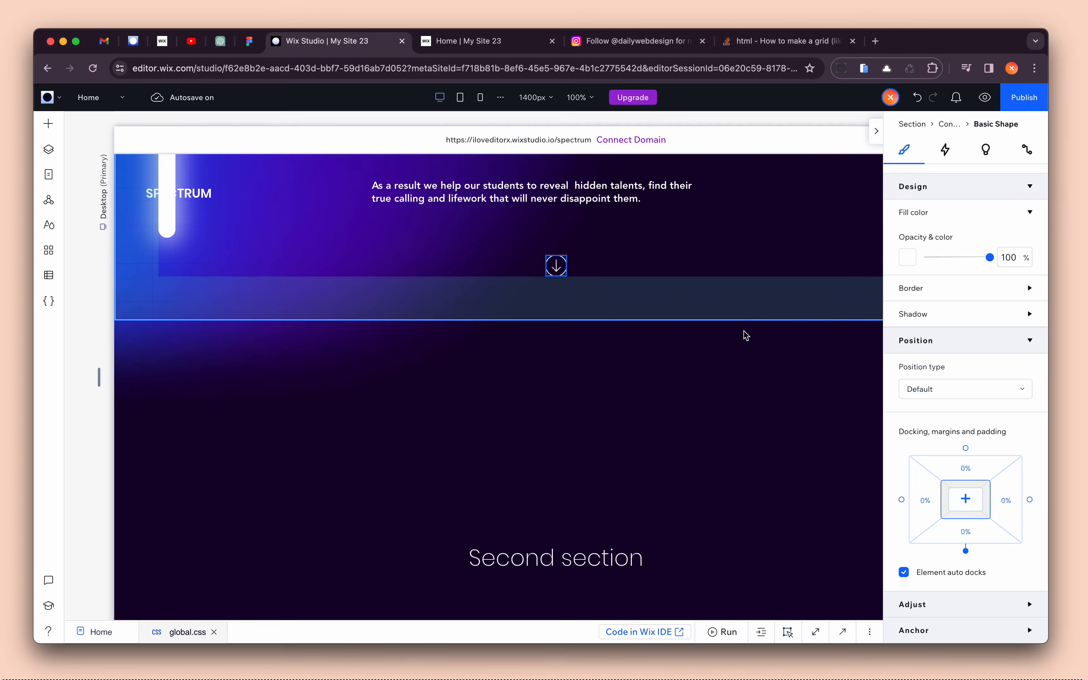
{"action": "scroll", "coordinate": [746, 335], "scroll_direction": "up", "scroll_amount": 1}
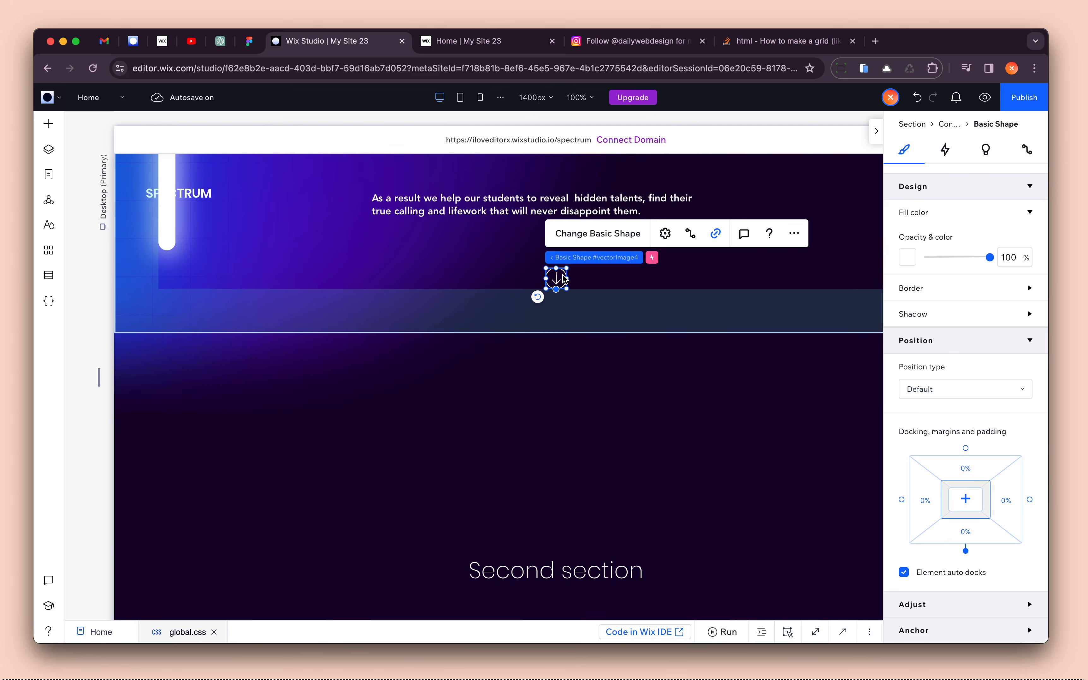
{"action": "scroll", "coordinate": [575, 335], "scroll_direction": "down", "scroll_amount": 1}
{"action": "scroll", "coordinate": [576, 335], "scroll_direction": "up", "scroll_amount": 10}
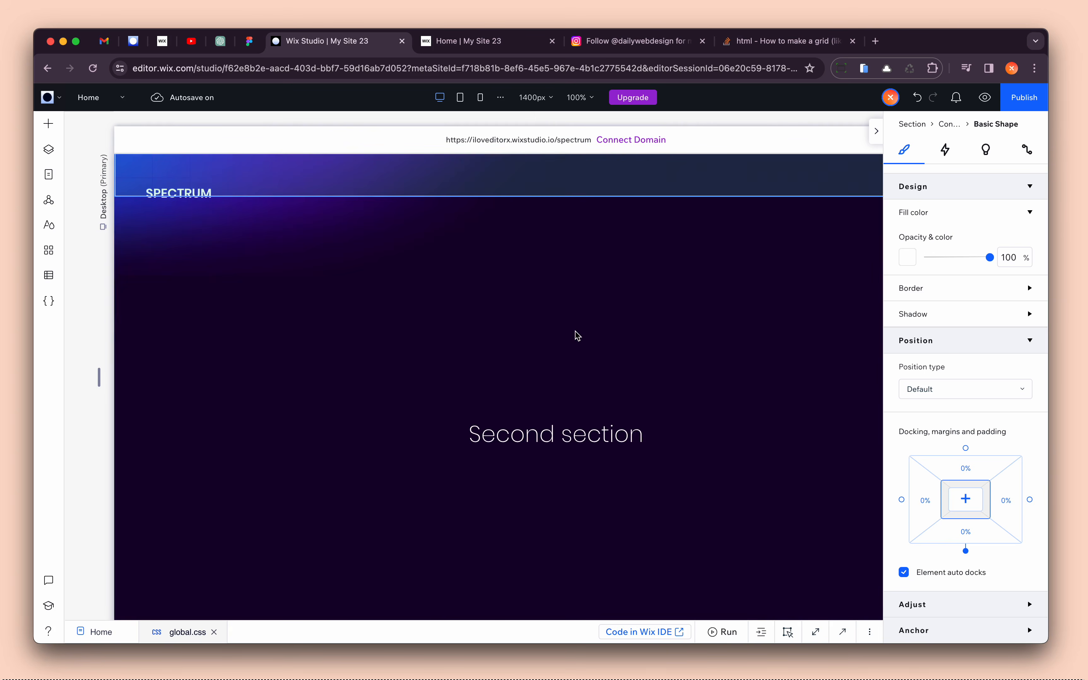
{"action": "scroll", "coordinate": [576, 342], "scroll_direction": "down", "scroll_amount": 5}
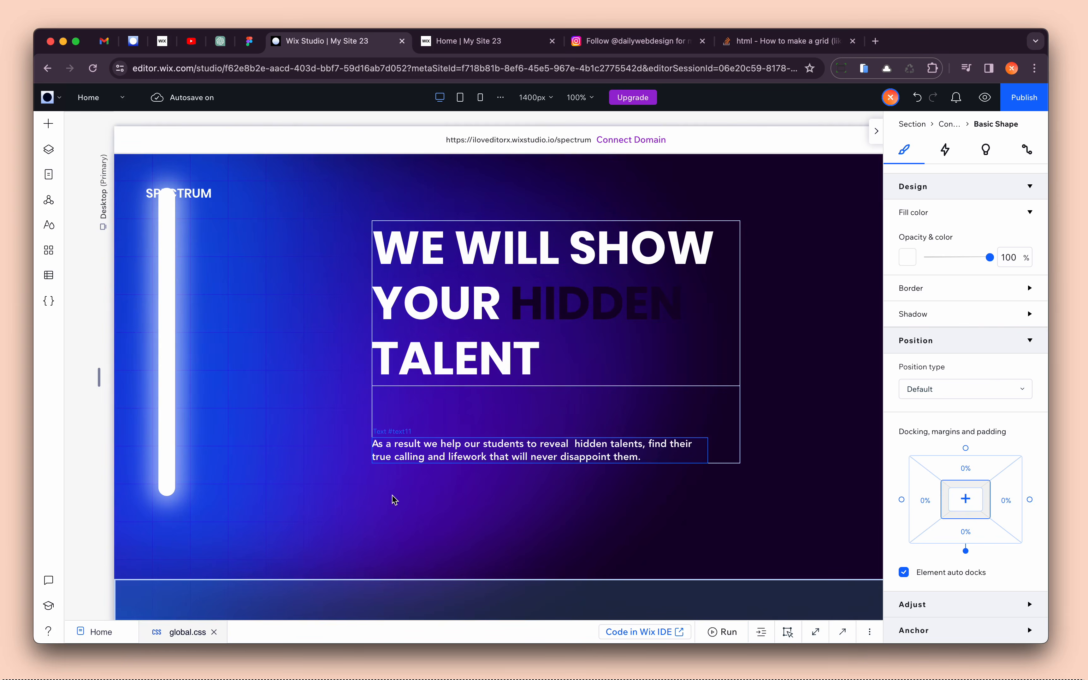
- Paste the arrow-down shape into the new hero's content wrapper and place it centred below the paragraph
{"action": "left_click", "coordinate": [412, 508]}
{"action": "key", "text": "super+v"}
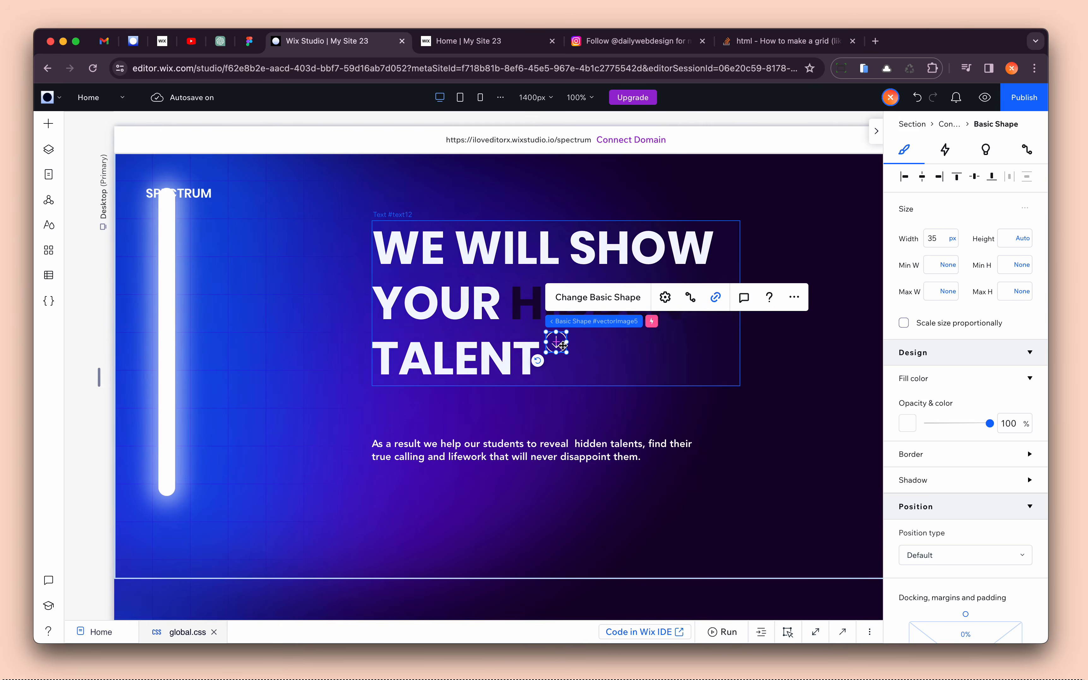
{"action": "left_click_drag", "start_coordinate": [563, 345], "coordinate": [556, 522]}
- Check the original hero's content wrapper padding and set the new hero's content wrapper padding to 5% on all four sides
{"action": "left_click", "coordinate": [407, 498]}
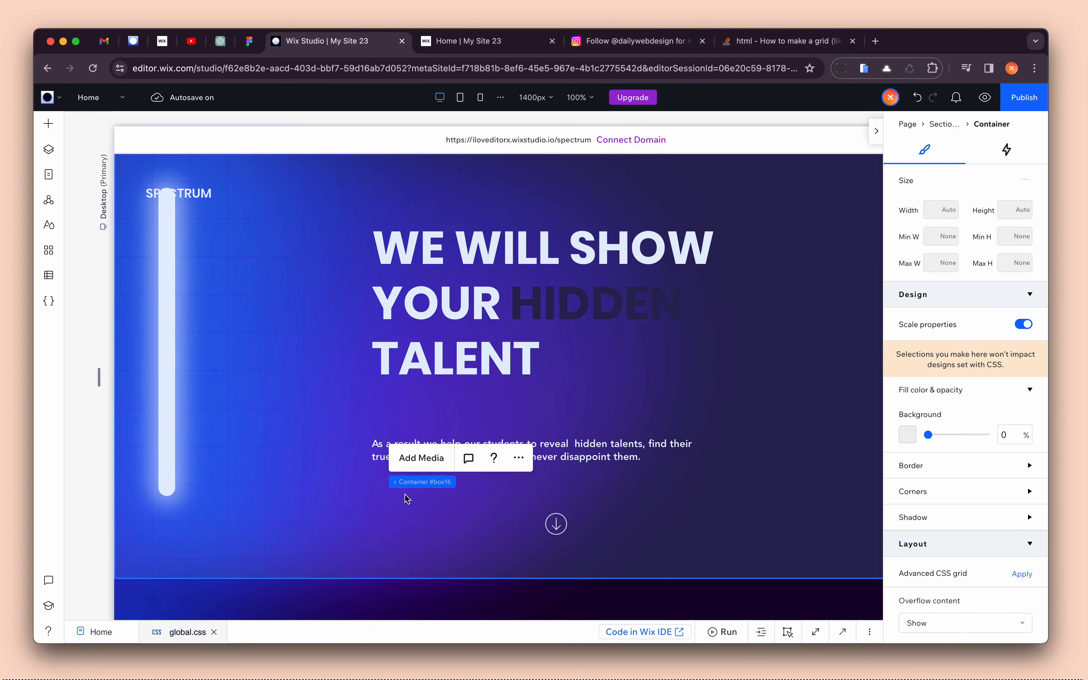
{"action": "scroll", "coordinate": [409, 517], "scroll_direction": "down", "scroll_amount": 7}
{"action": "left_click", "coordinate": [324, 383]}
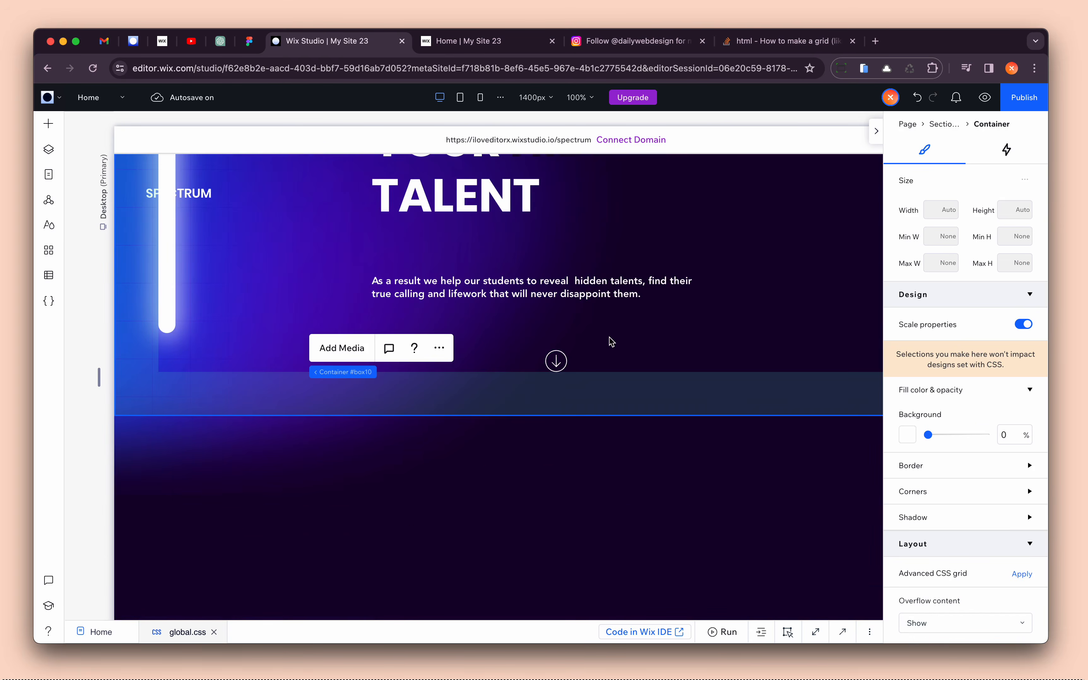
{"action": "key", "text": "super+d"}
{"action": "scroll", "coordinate": [1005, 529], "scroll_direction": "down", "scroll_amount": 1}
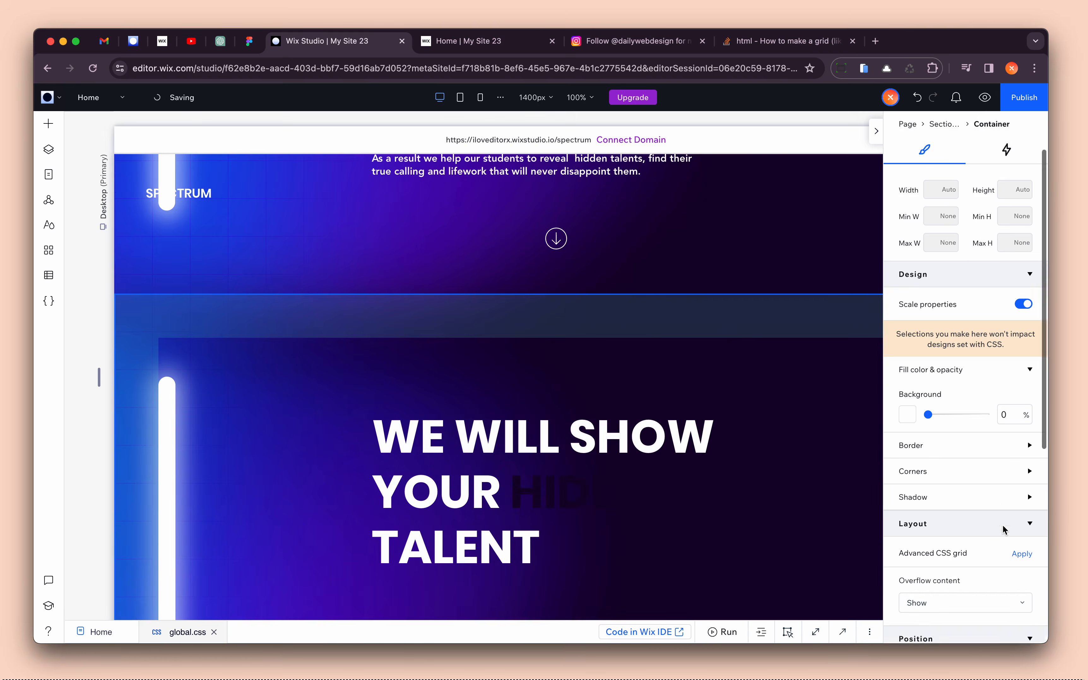
{"action": "scroll", "coordinate": [1005, 529], "scroll_direction": "down", "scroll_amount": 6}
{"action": "left_click", "coordinate": [965, 473]}
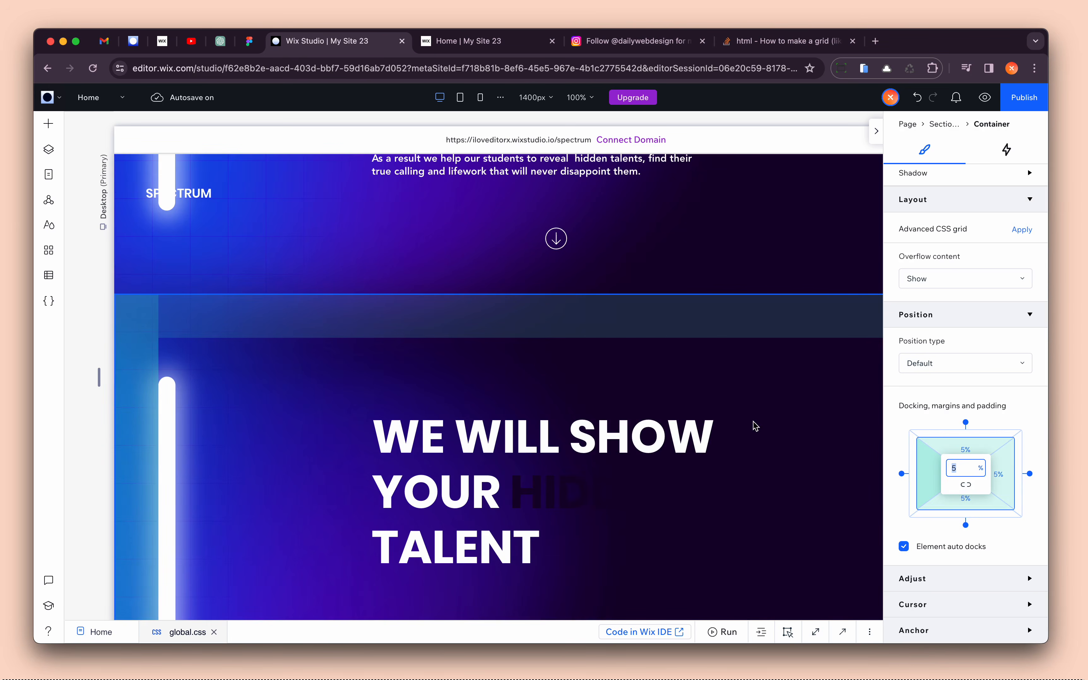
{"action": "scroll", "coordinate": [755, 426], "scroll_direction": "up", "scroll_amount": 10}
{"action": "left_click", "coordinate": [351, 223]}
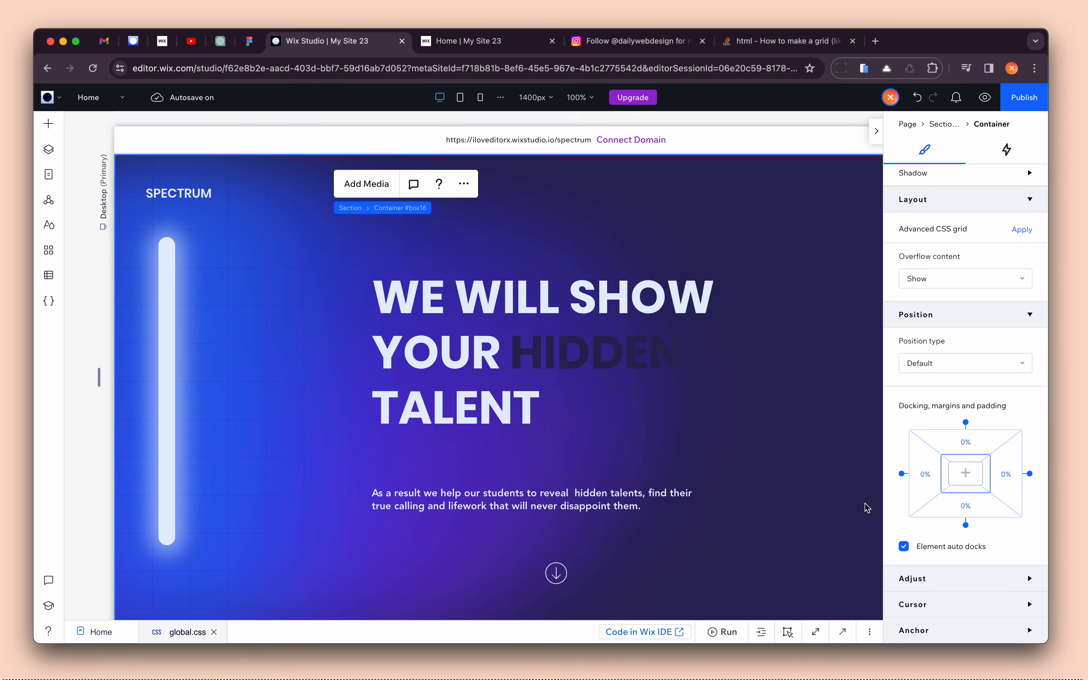
{"action": "left_click", "coordinate": [934, 481]}
{"action": "type", "text": "5"}
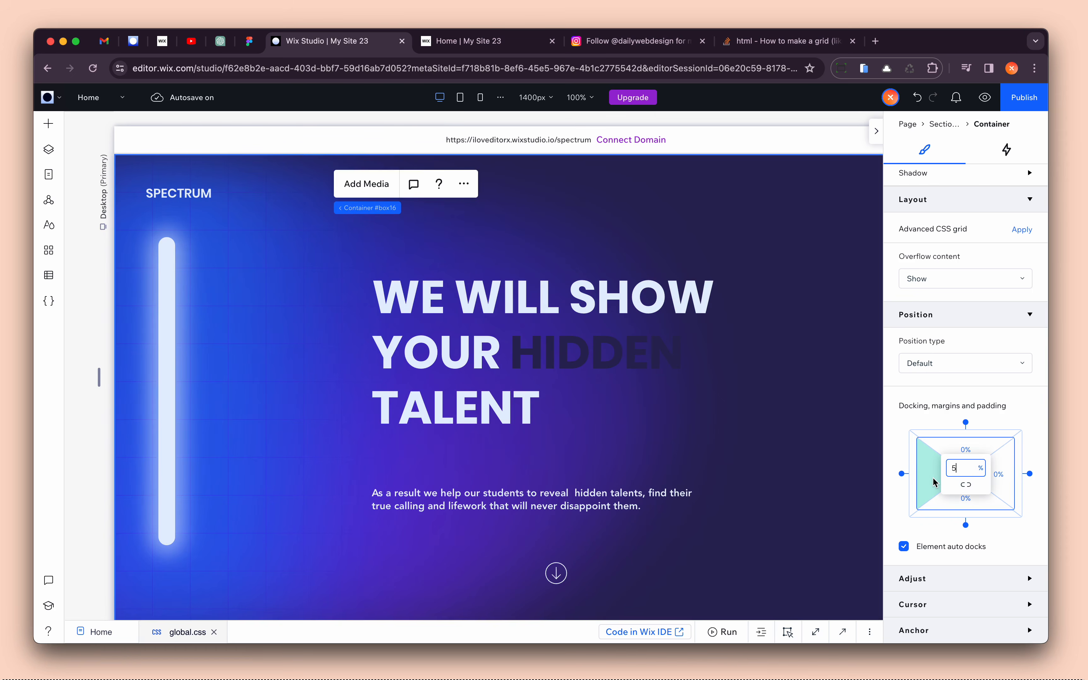
{"action": "left_click", "coordinate": [965, 484]}
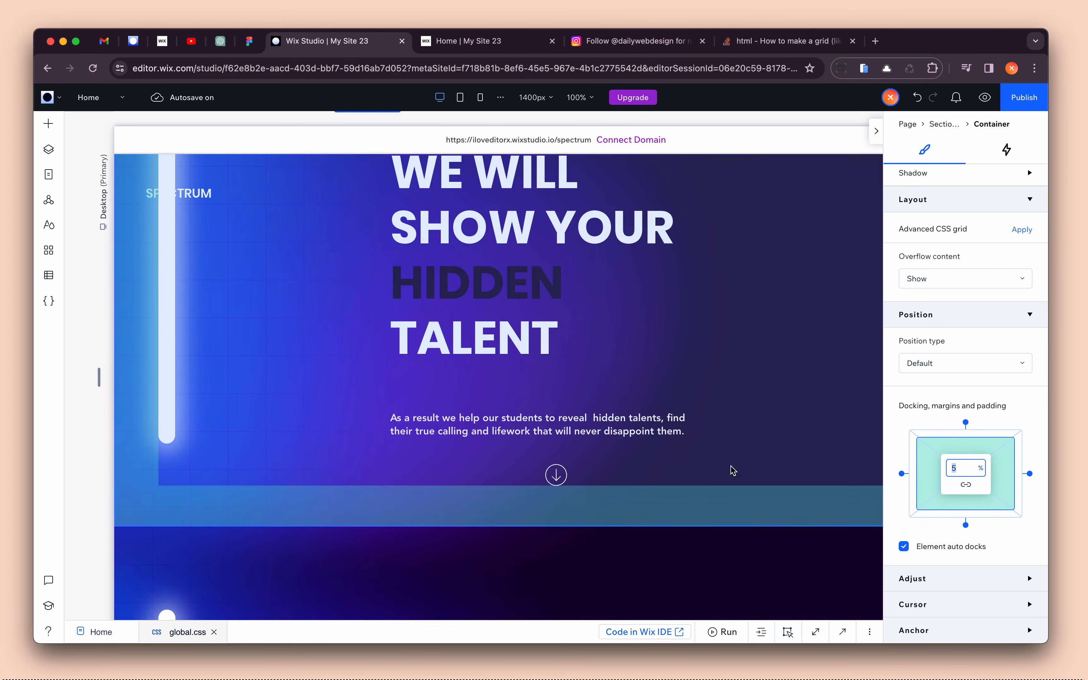
- Widen the stack so the heading fits on three lines, and centre it in the content wrapper with 0% margins
{"action": "left_click", "coordinate": [646, 387]}
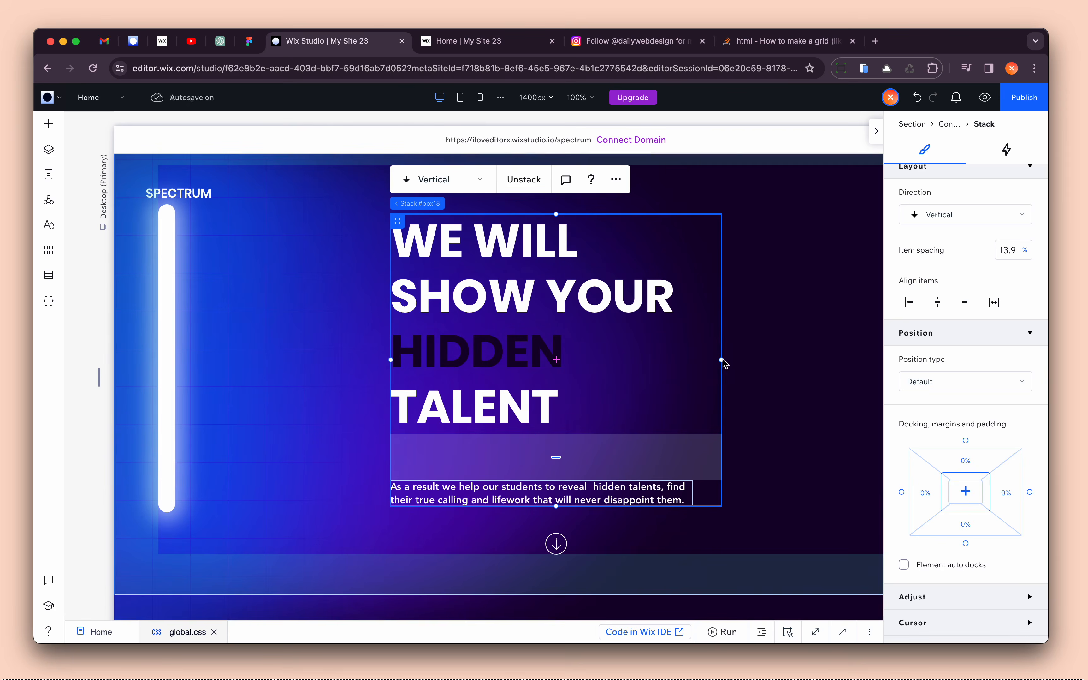
{"action": "left_click_drag", "start_coordinate": [721, 360], "coordinate": [764, 361]}
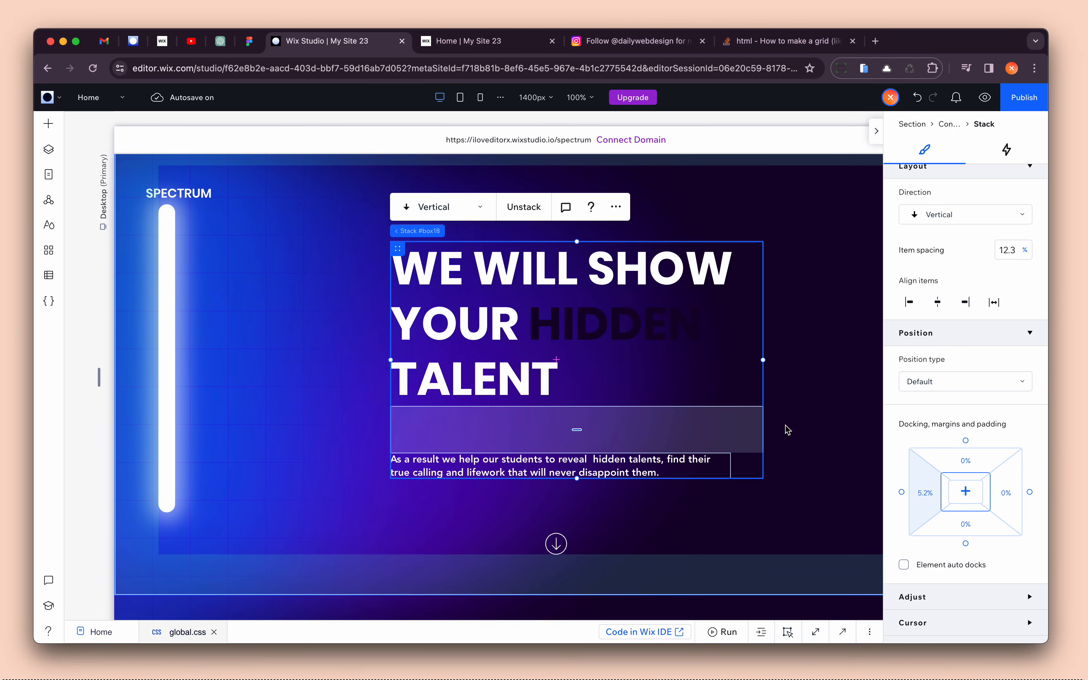
{"action": "left_click", "coordinate": [968, 491]}
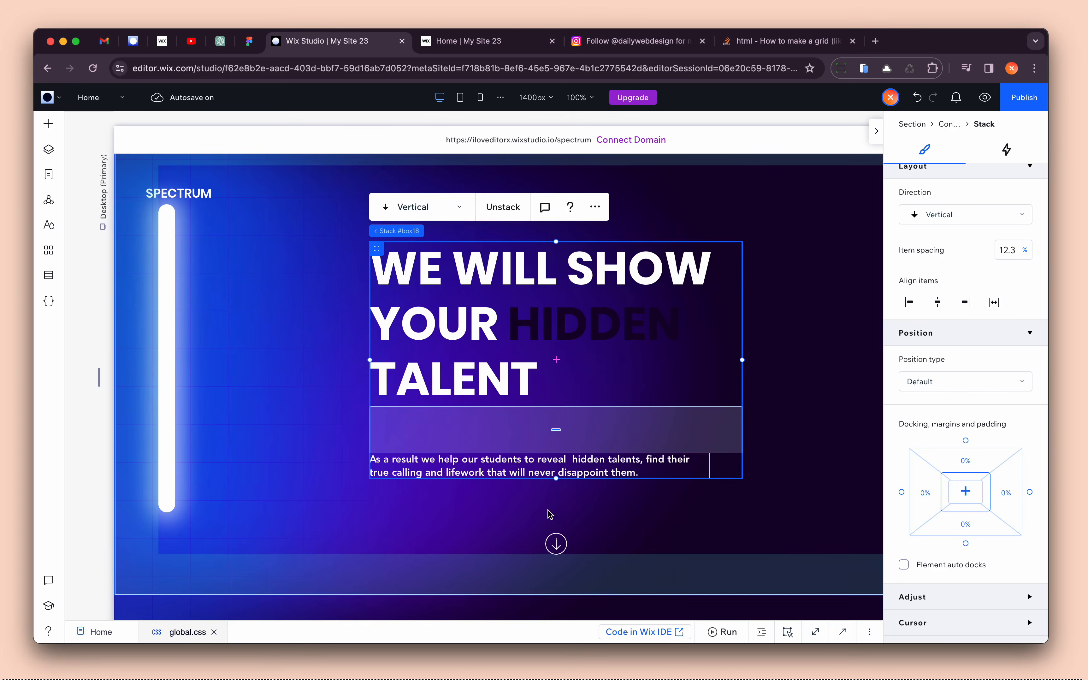
- Dock the arrow-down shape to the bottom centre of the new hero's content wrapper with 0% margins
{"action": "left_click", "coordinate": [556, 543]}
{"action": "scroll", "coordinate": [966, 293], "scroll_direction": "up", "scroll_amount": 5}
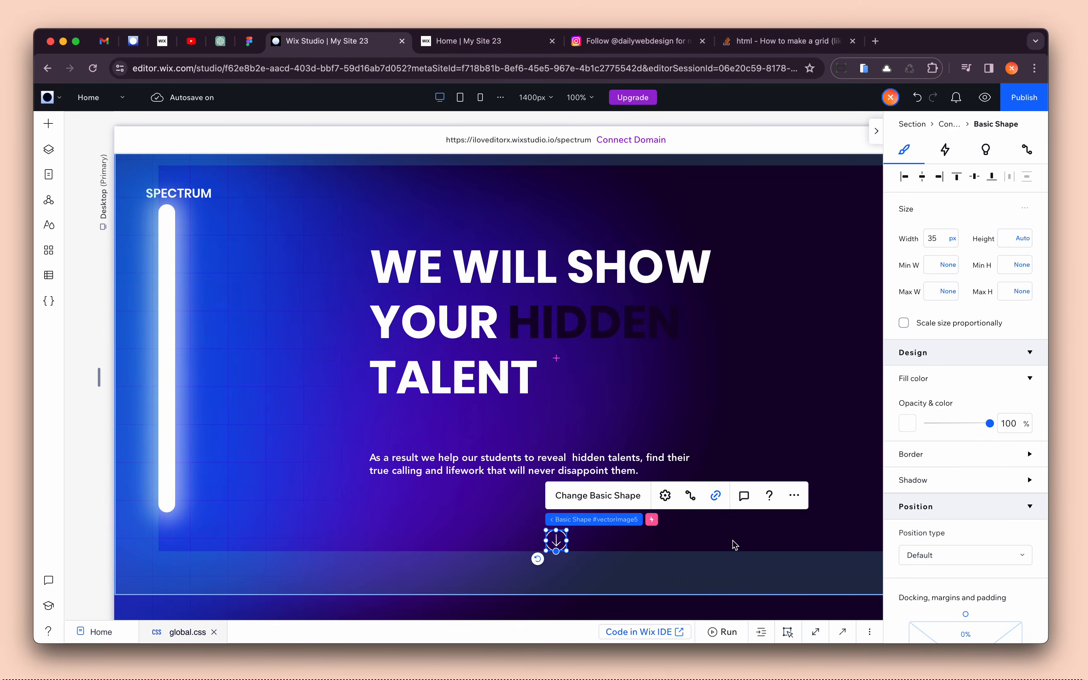
{"action": "scroll", "coordinate": [1027, 532], "scroll_direction": "down", "scroll_amount": 5}
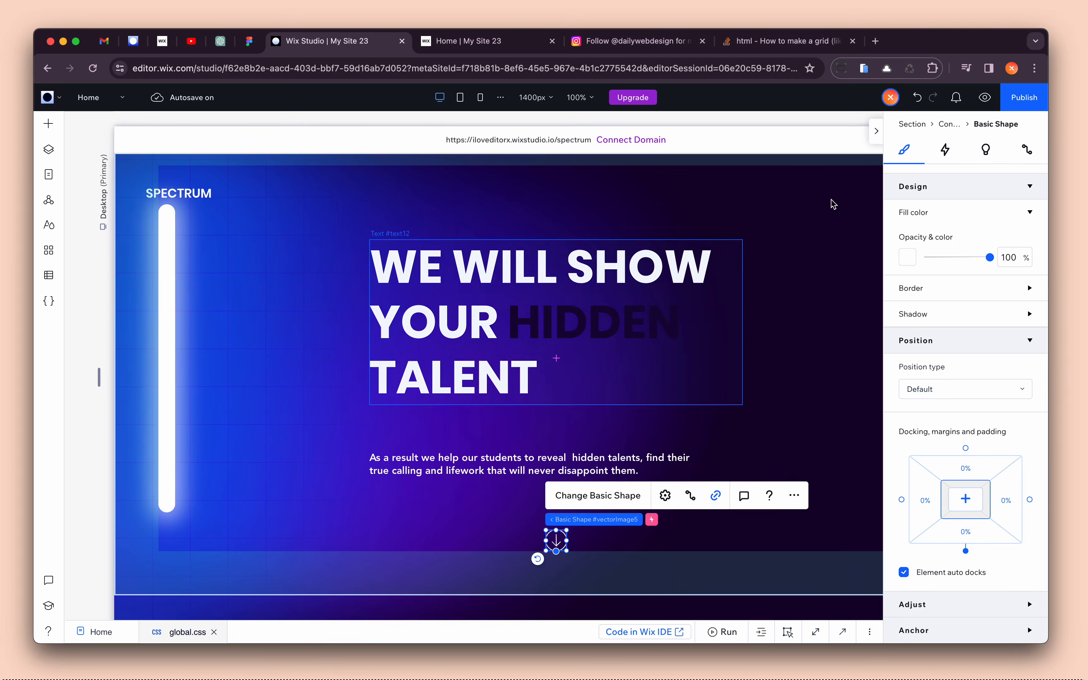
- Publish the site and check the light bar, gradient and arrow on the live page
{"action": "left_click", "coordinate": [1033, 98]}
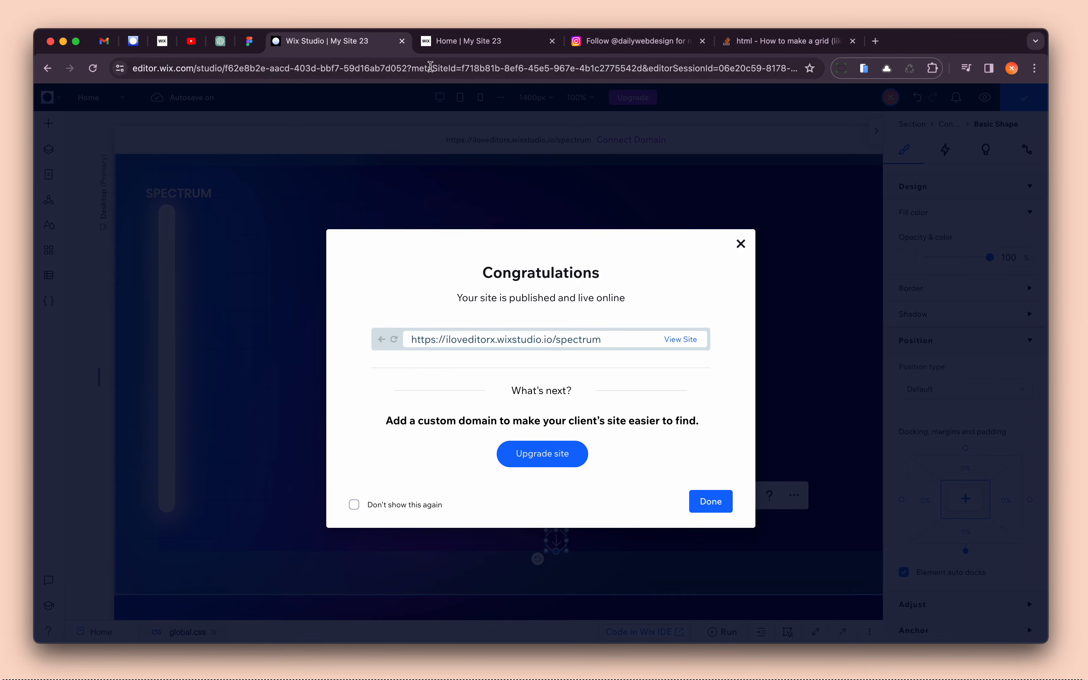
{"action": "left_click", "coordinate": [463, 42]}
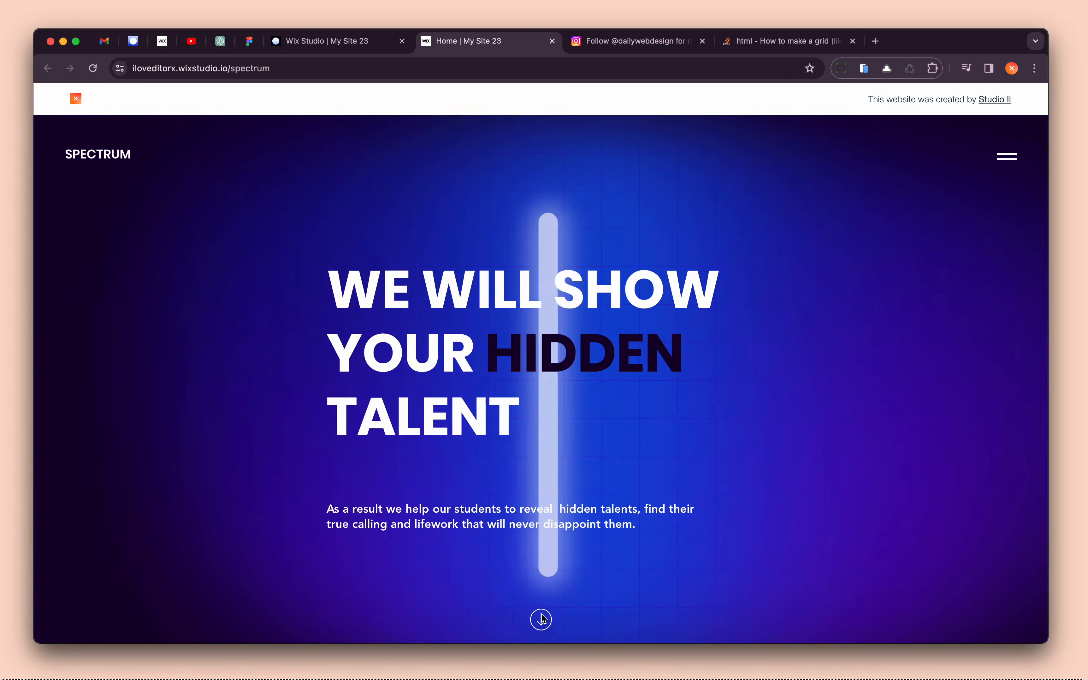
{"action": "left_click", "coordinate": [542, 619]}
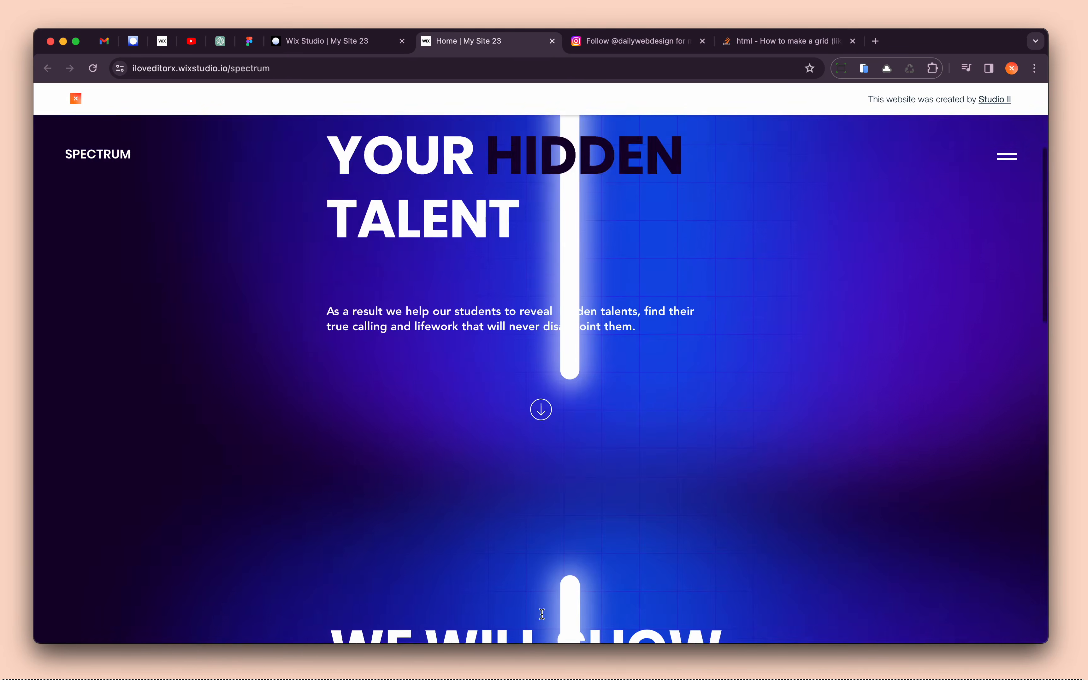
{"action": "scroll", "coordinate": [542, 614], "scroll_direction": "up", "scroll_amount": 4}
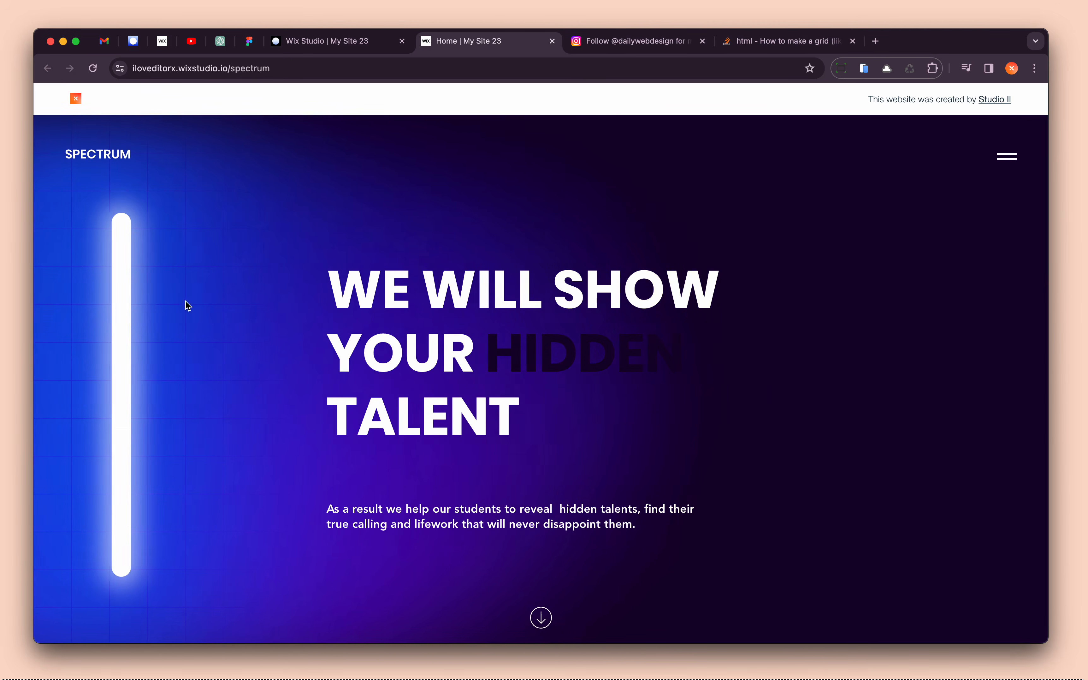
- Return to the editor and set the left margin of the new hero's Gradient wrapper (Track) to -50%
{"action": "left_click", "coordinate": [339, 48]}
{"action": "left_click", "coordinate": [406, 198]}
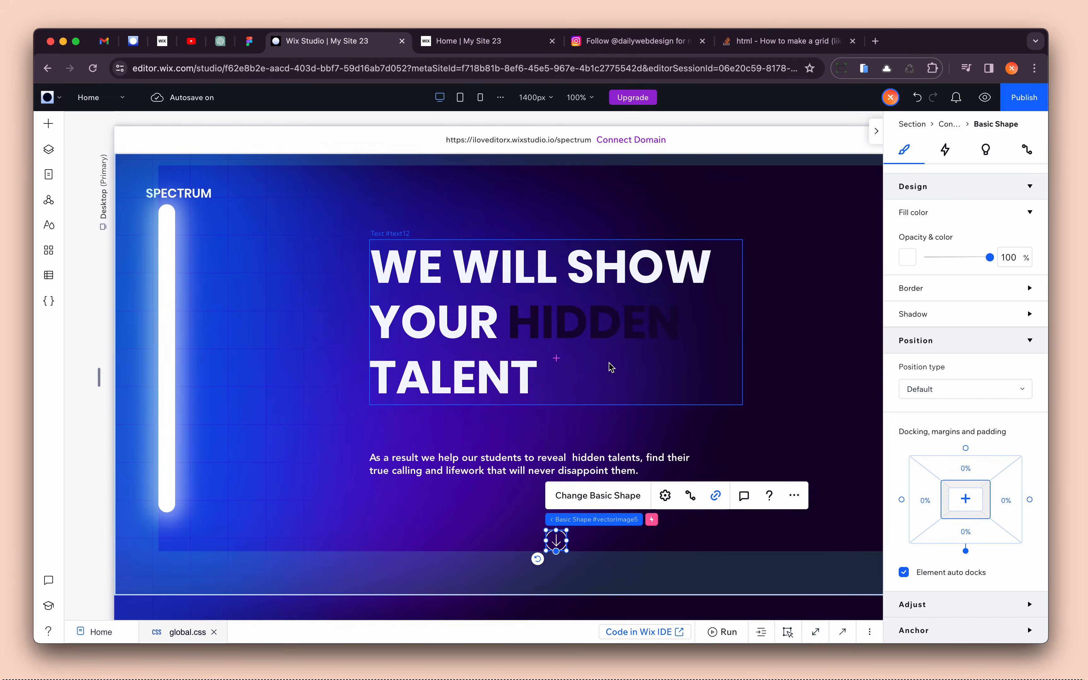
{"action": "right_click", "coordinate": [270, 334]}
{"action": "mouse_move", "coordinate": [343, 106]}
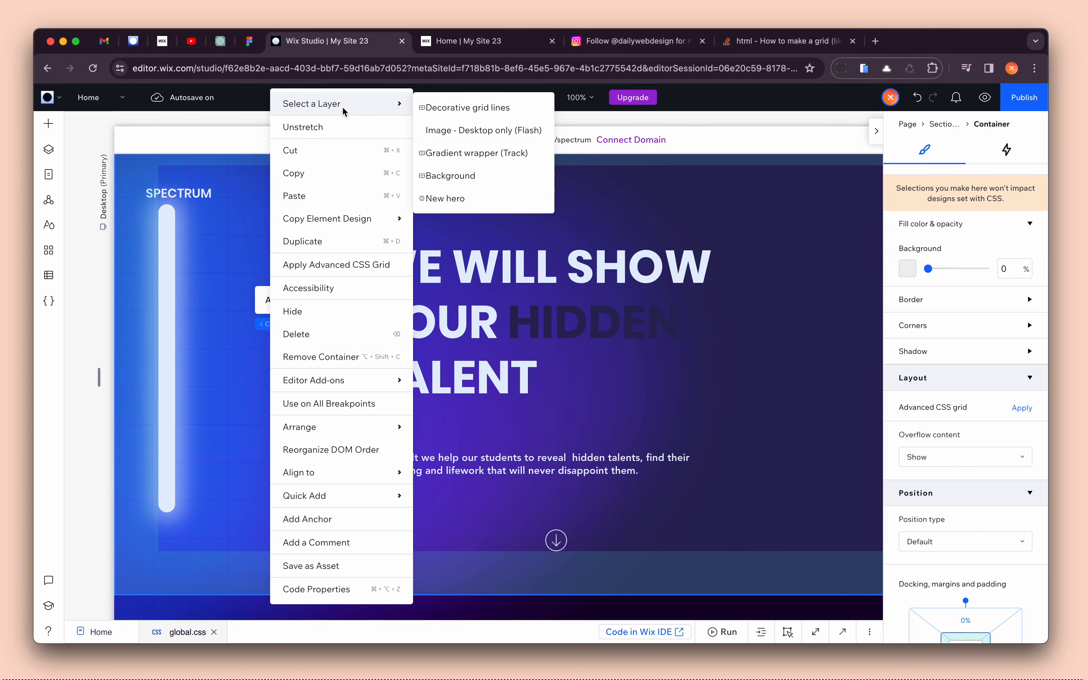
{"action": "left_click", "coordinate": [453, 130]}
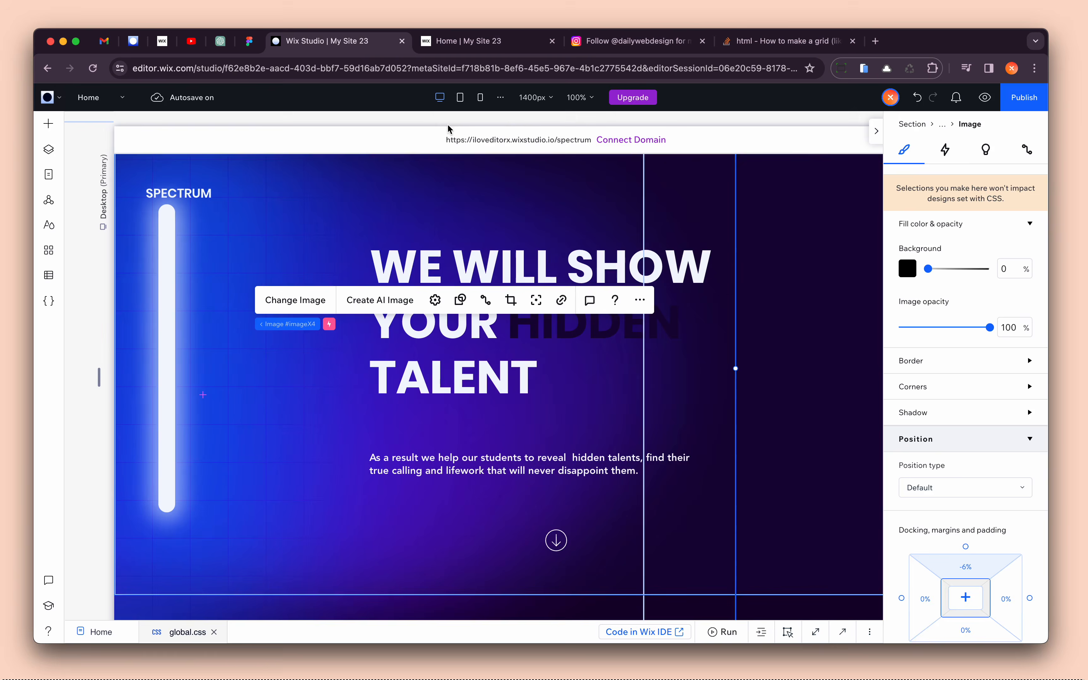
{"action": "left_click", "coordinate": [942, 124]}
{"action": "left_click", "coordinate": [57, 147]}
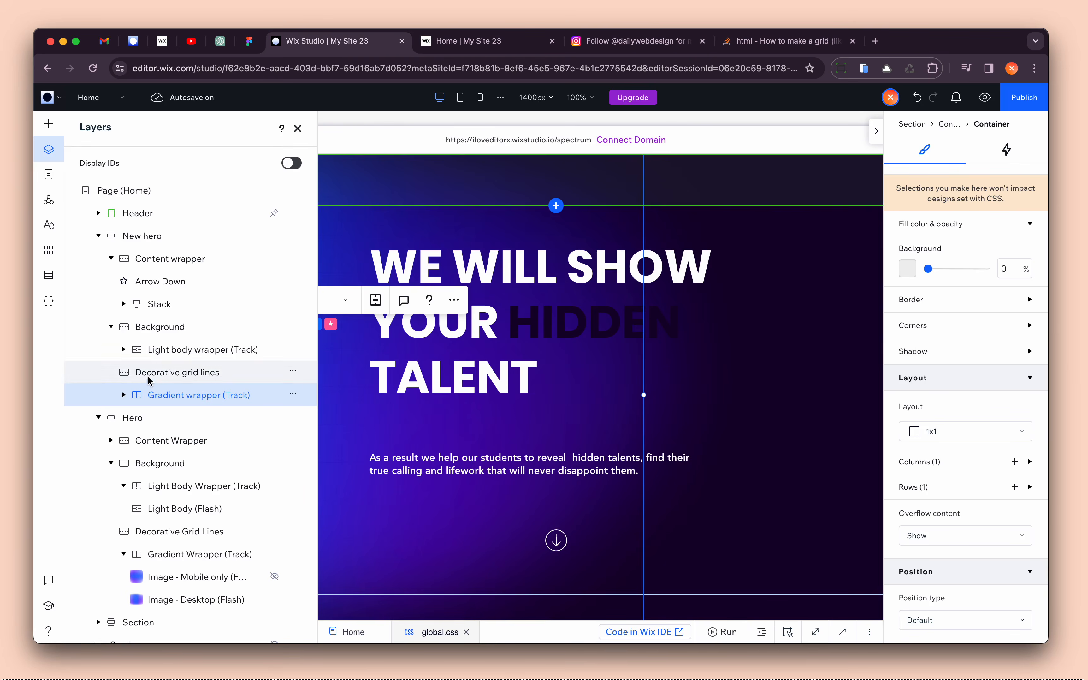
{"action": "left_click", "coordinate": [298, 129]}
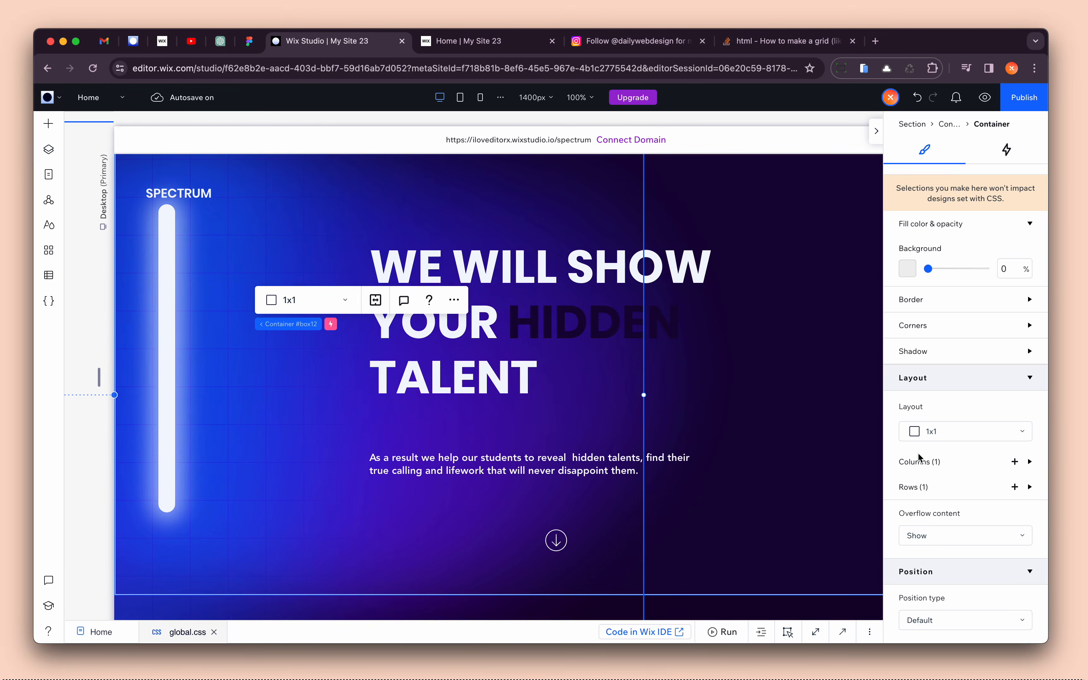
{"action": "scroll", "coordinate": [920, 458], "scroll_direction": "down", "scroll_amount": 5}
{"action": "left_click", "coordinate": [926, 473]}
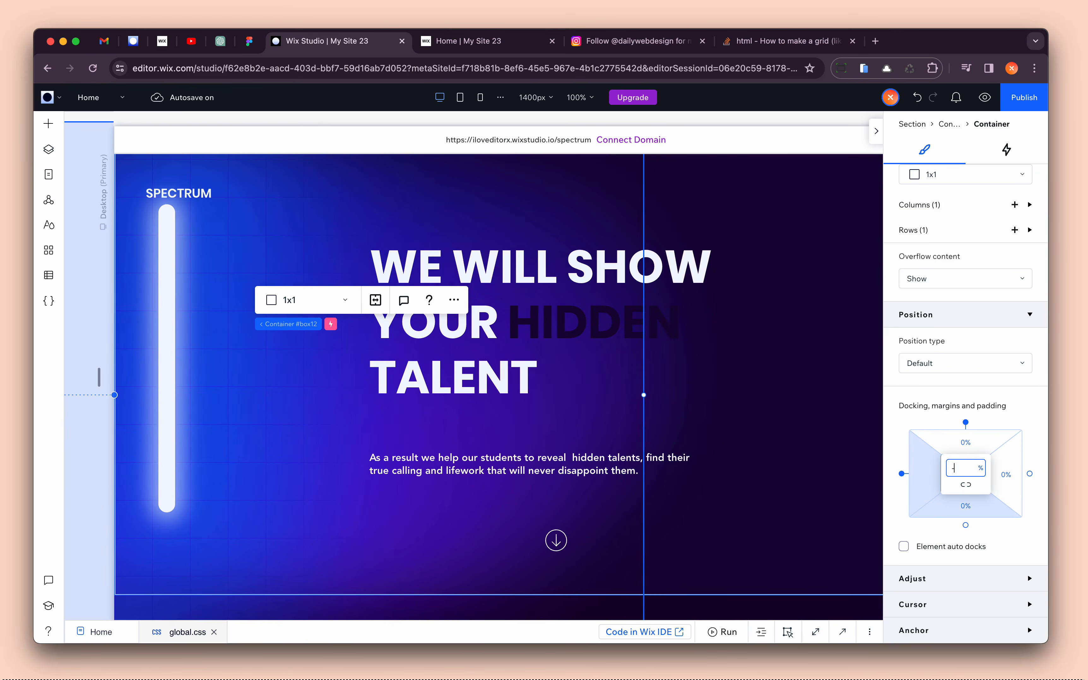
{"action": "key", "text": "Return"}
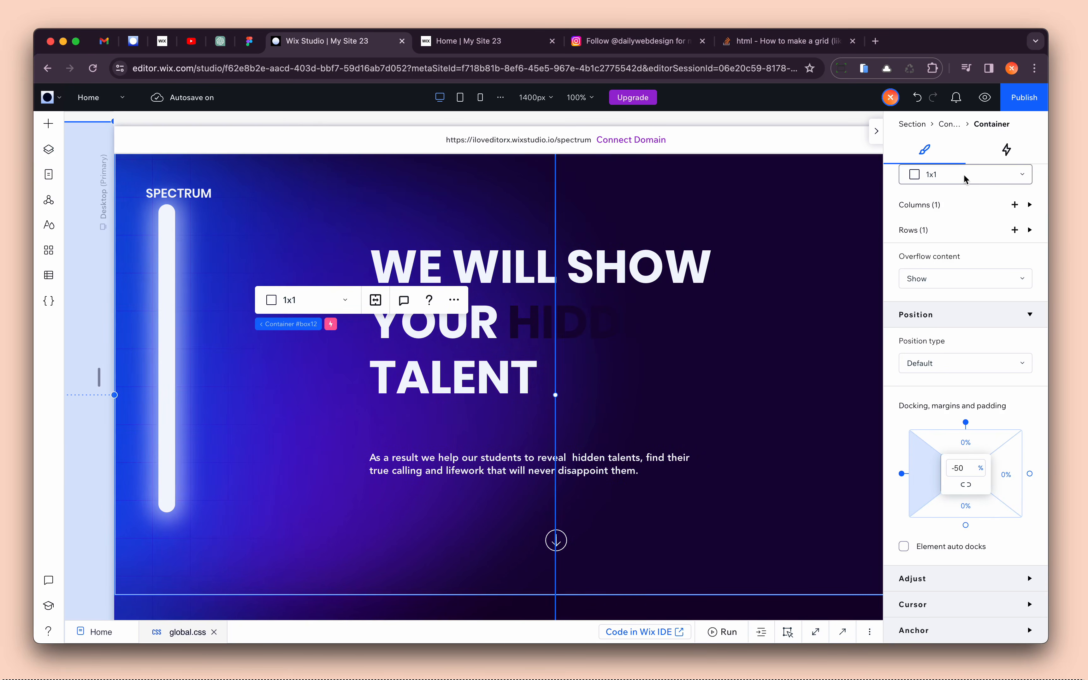
- Publish the site, reload the live page, and compare the hero's light bar and gradient with the Instagram reference
{"action": "left_click", "coordinate": [1025, 98]}
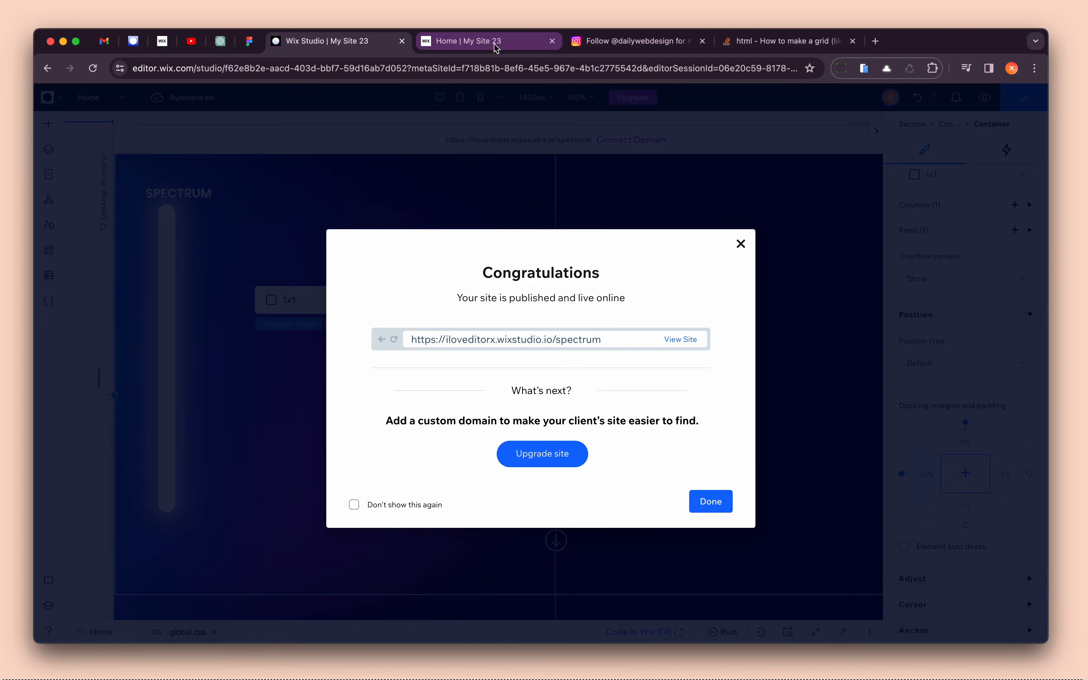
{"action": "left_click", "coordinate": [497, 48]}
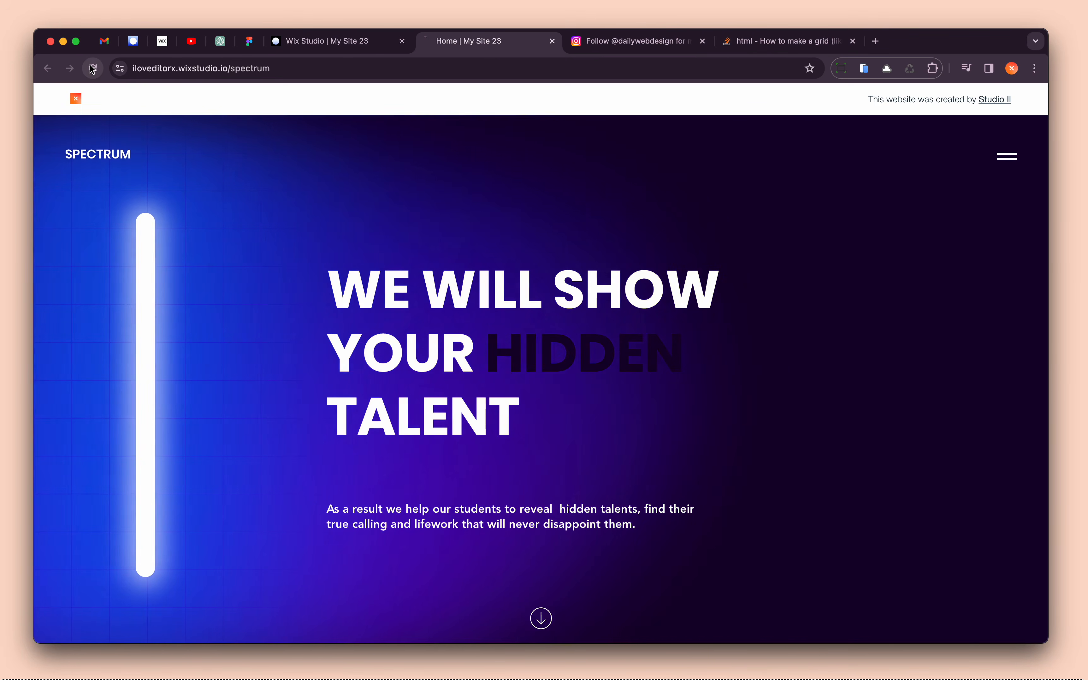
{"action": "left_click", "coordinate": [93, 69]}
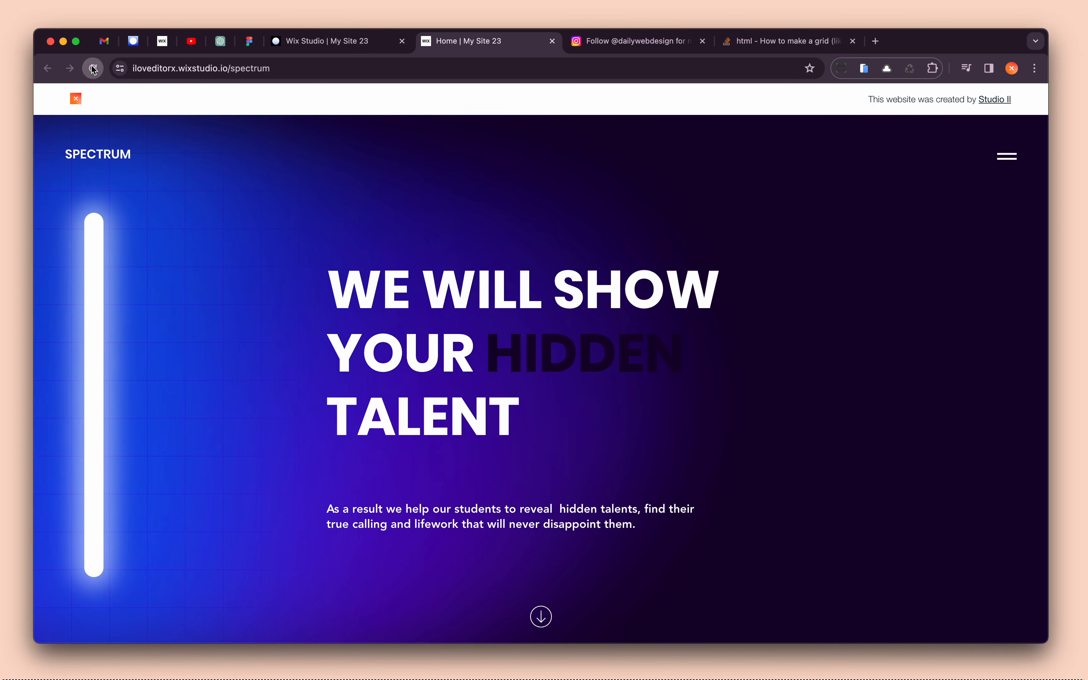
{"action": "left_click", "coordinate": [93, 68]}
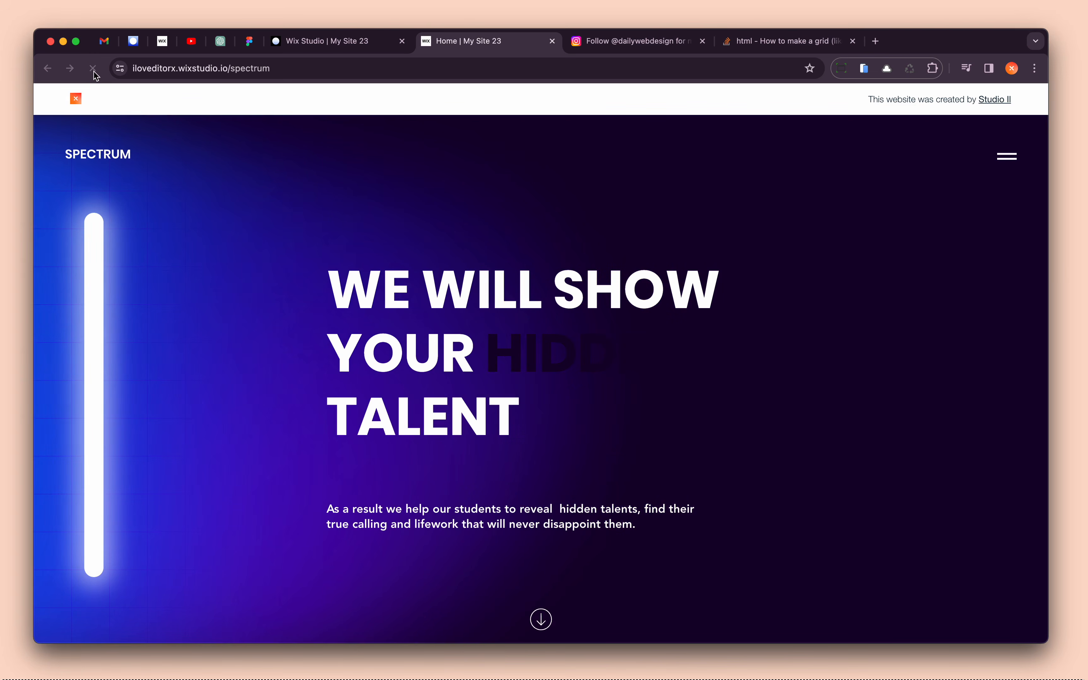
{"action": "left_click", "coordinate": [93, 69]}
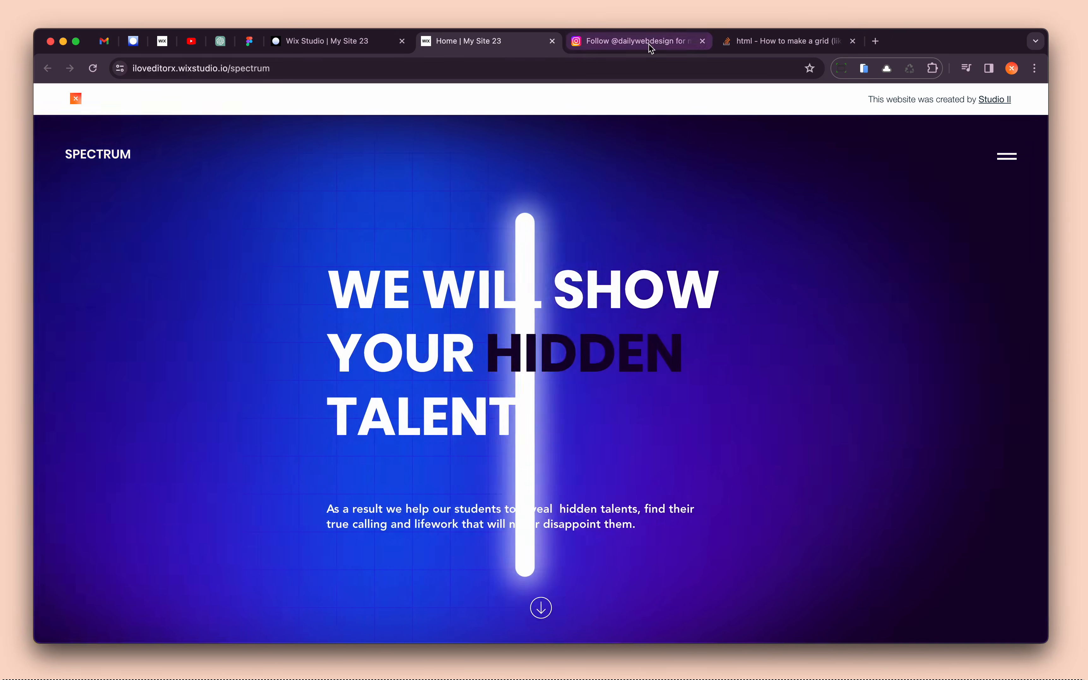
{"action": "left_click", "coordinate": [651, 48]}
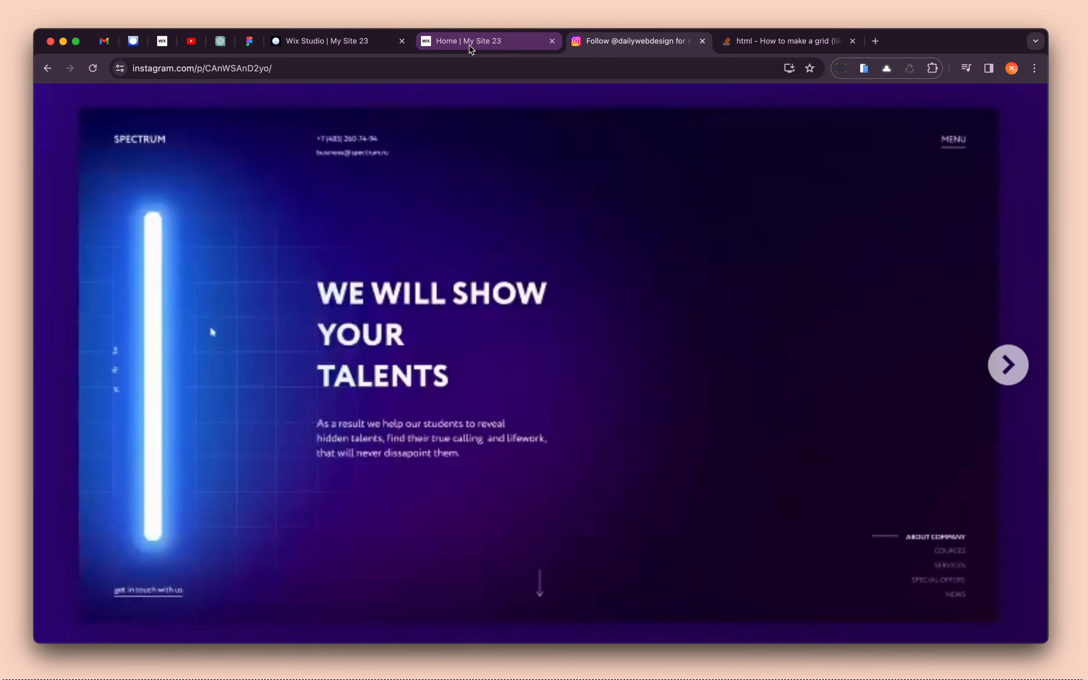
{"action": "left_click", "coordinate": [473, 43]}
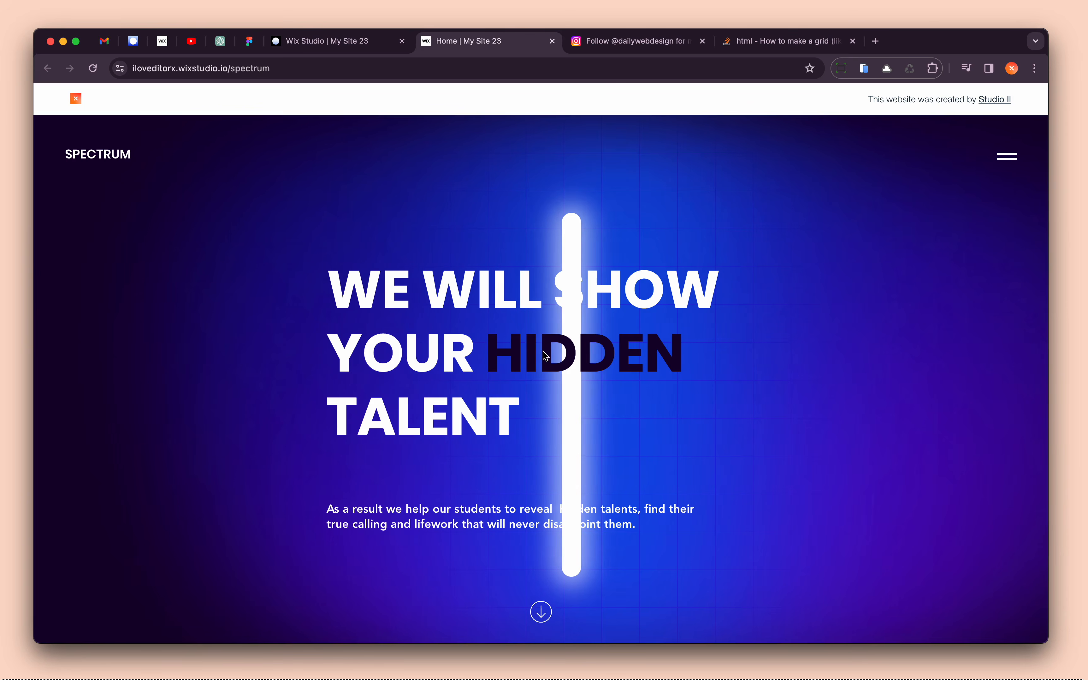
{"action": "key", "text": "ctrl+shift+Tab"}
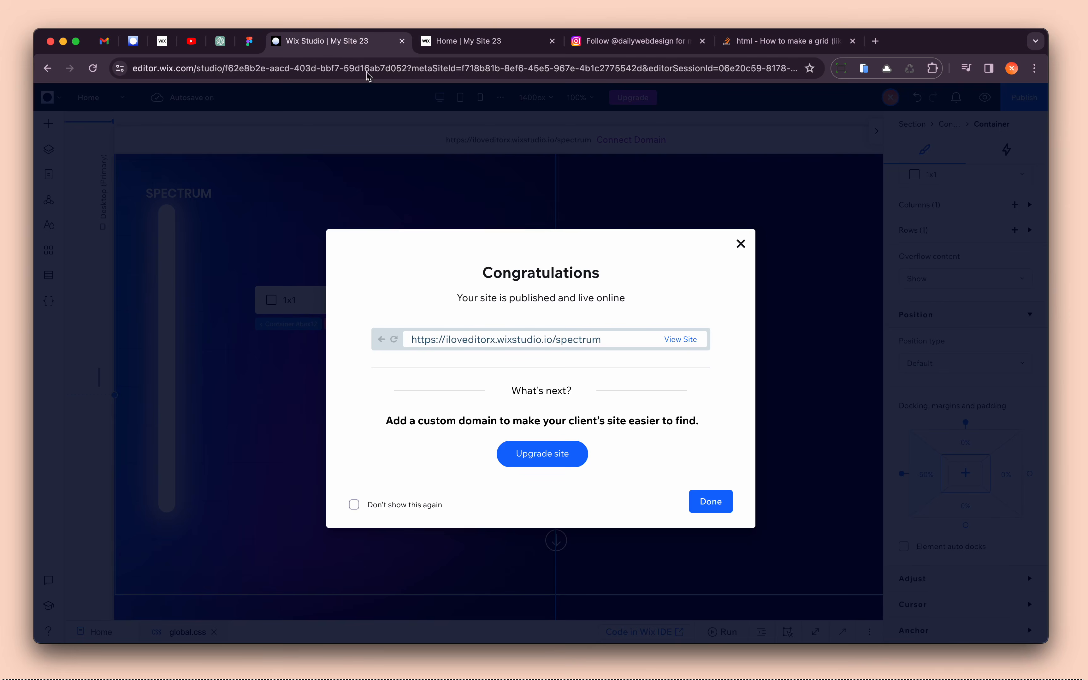
- Examine the text stack's arrangement options in the new hero and the light bar's overlap with the text on the live page
{"action": "left_click", "coordinate": [432, 192]}
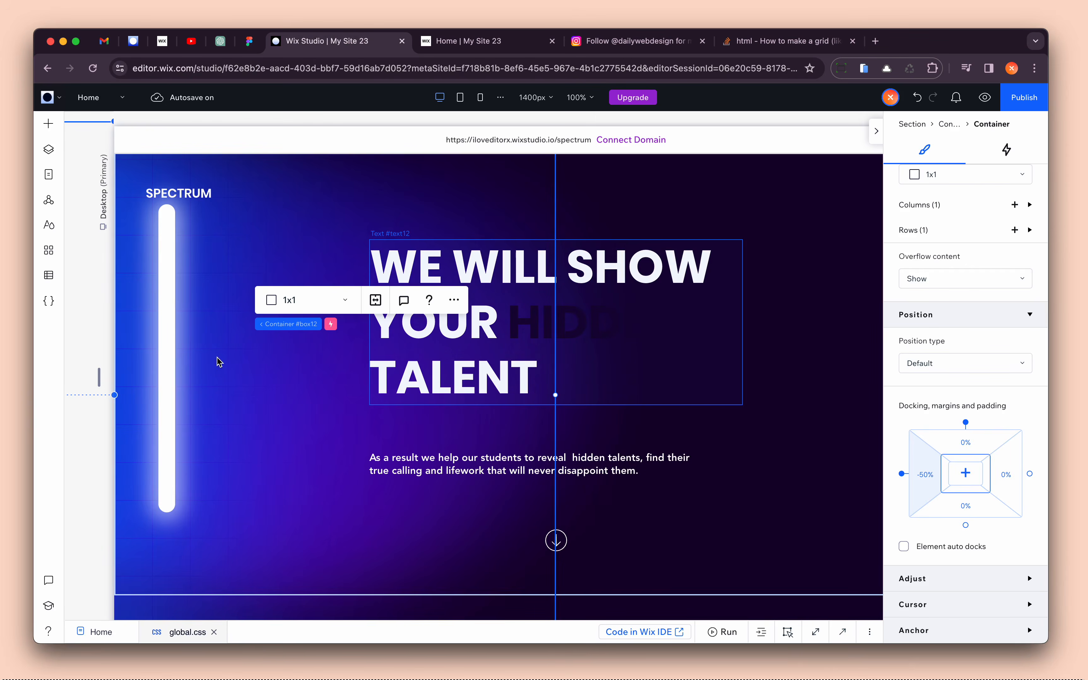
{"action": "left_click", "coordinate": [181, 329]}
{"action": "left_click", "coordinate": [467, 438]}
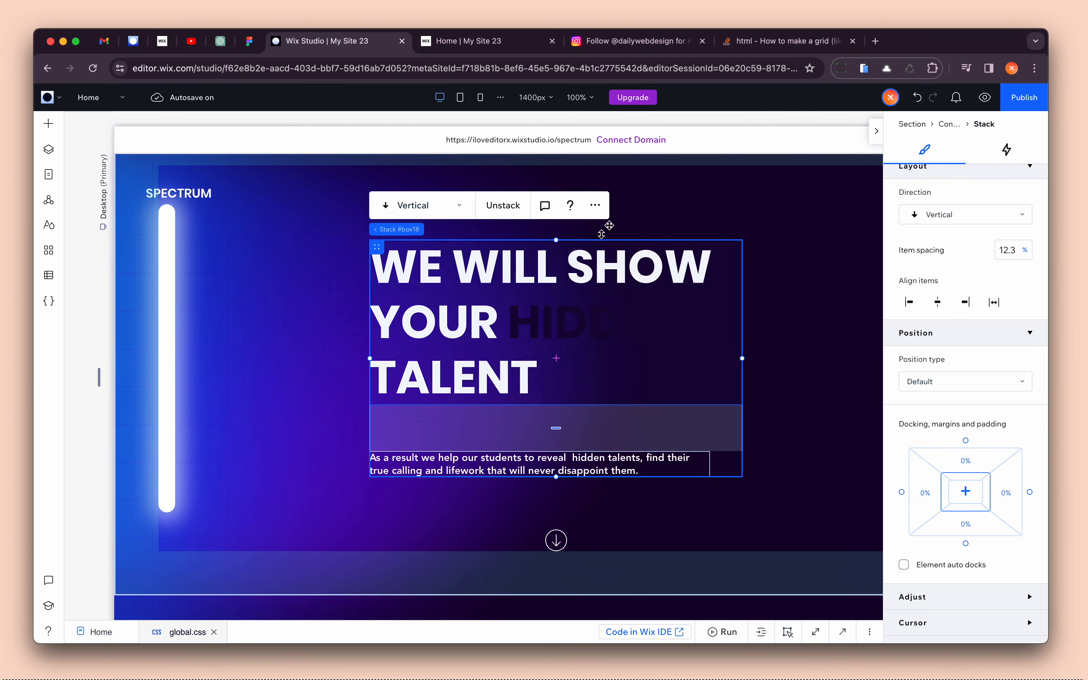
{"action": "left_click", "coordinate": [595, 205]}
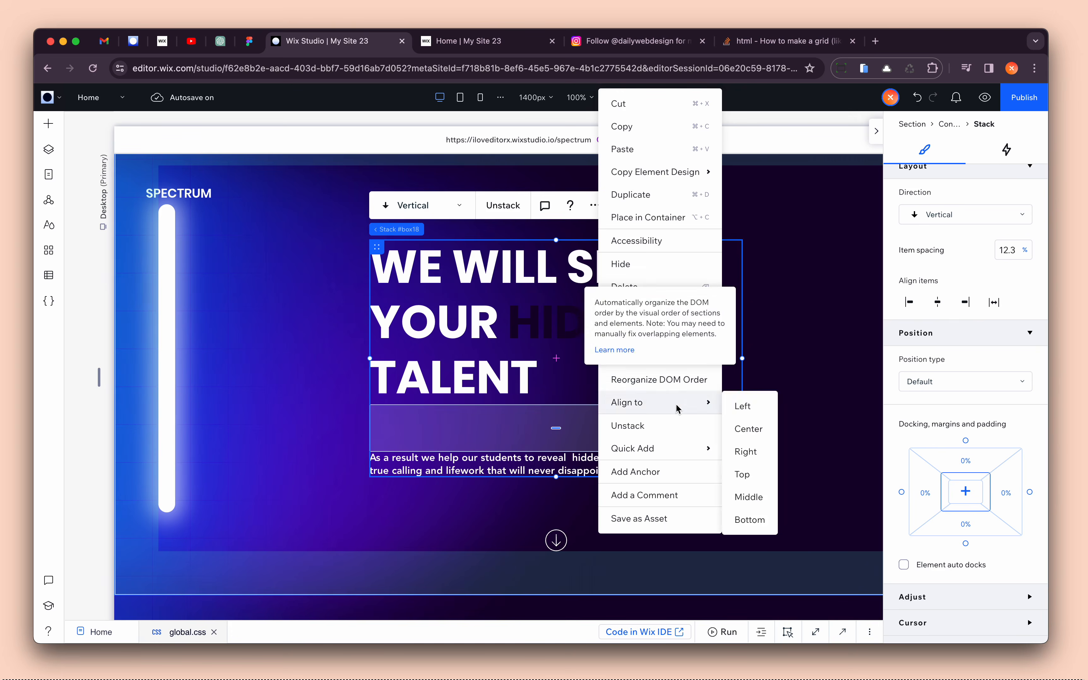
{"action": "mouse_move", "coordinate": [678, 406]}
{"action": "mouse_move", "coordinate": [675, 363]}
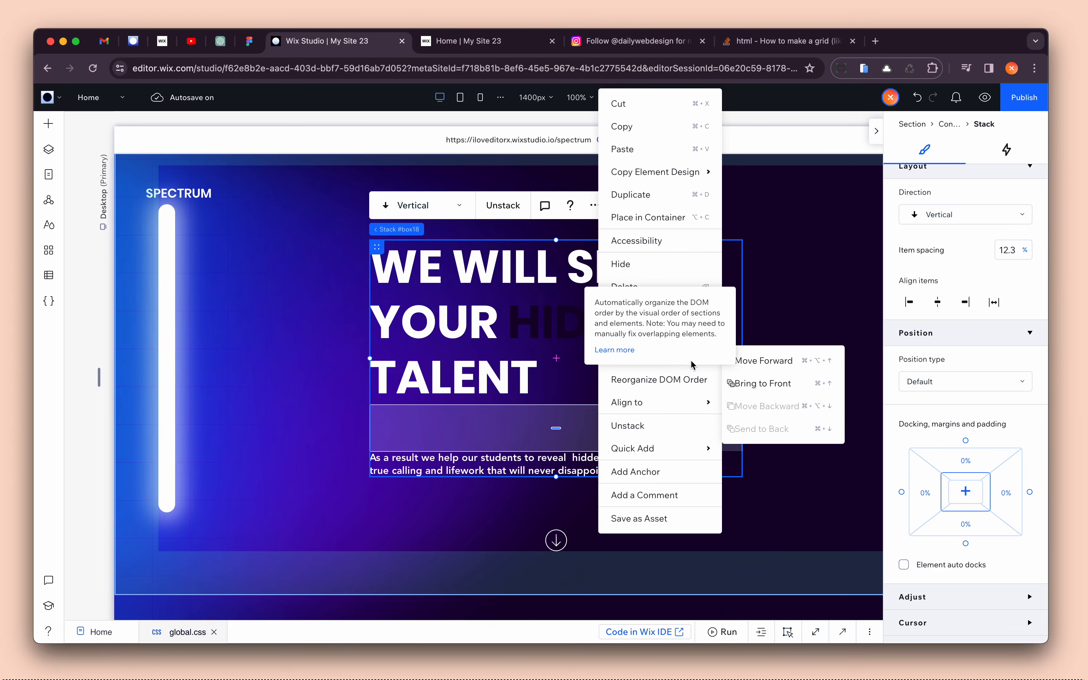
{"action": "left_click", "coordinate": [238, 330]}
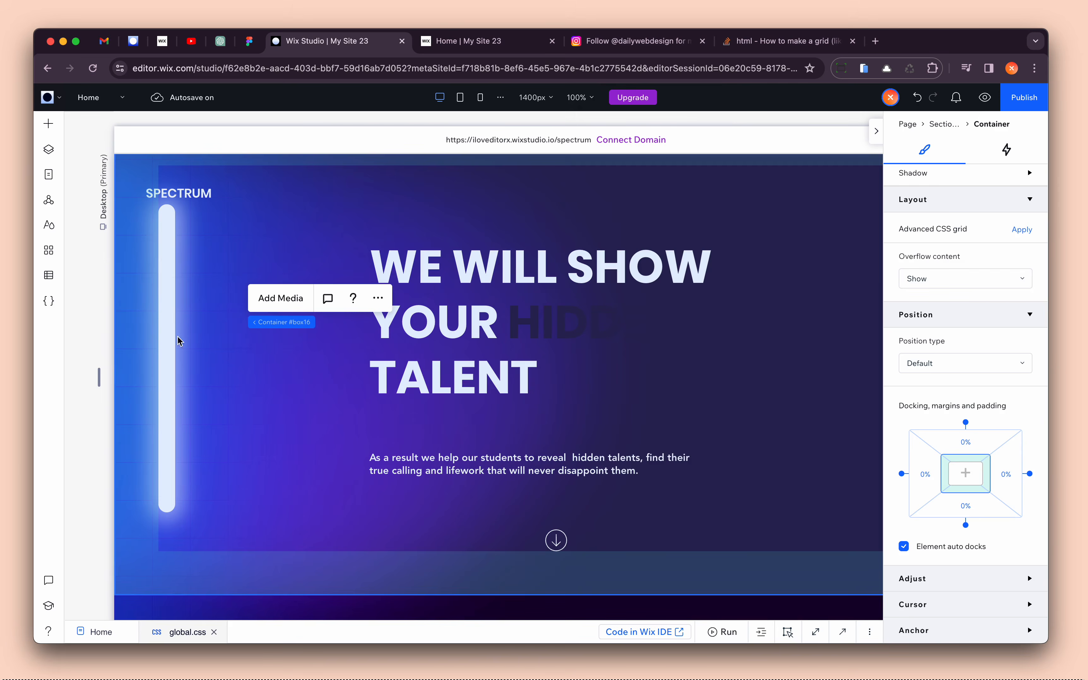
{"action": "left_click", "coordinate": [165, 329]}
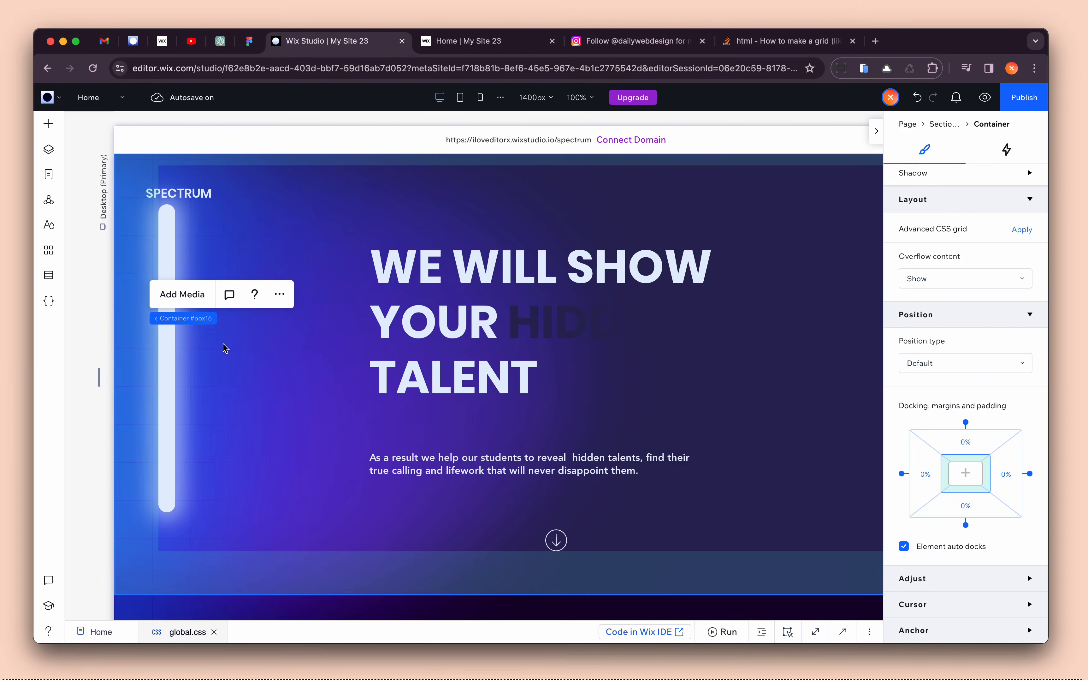
{"action": "left_click", "coordinate": [468, 41]}
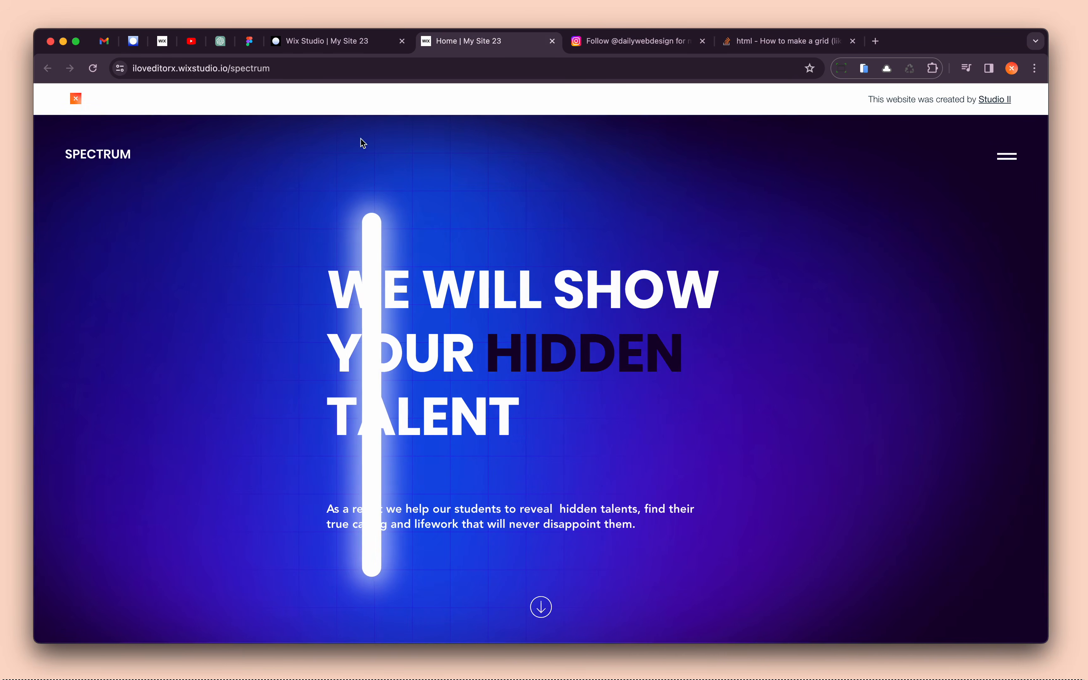
{"action": "left_click", "coordinate": [351, 44]}
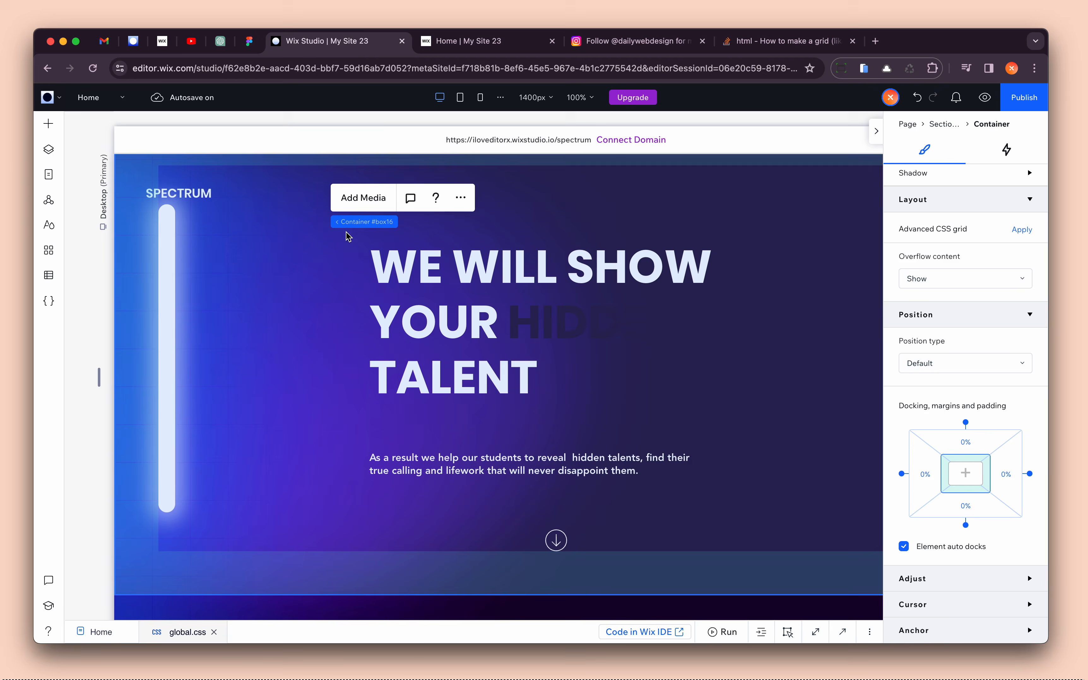
{"action": "left_click", "coordinate": [457, 439]}
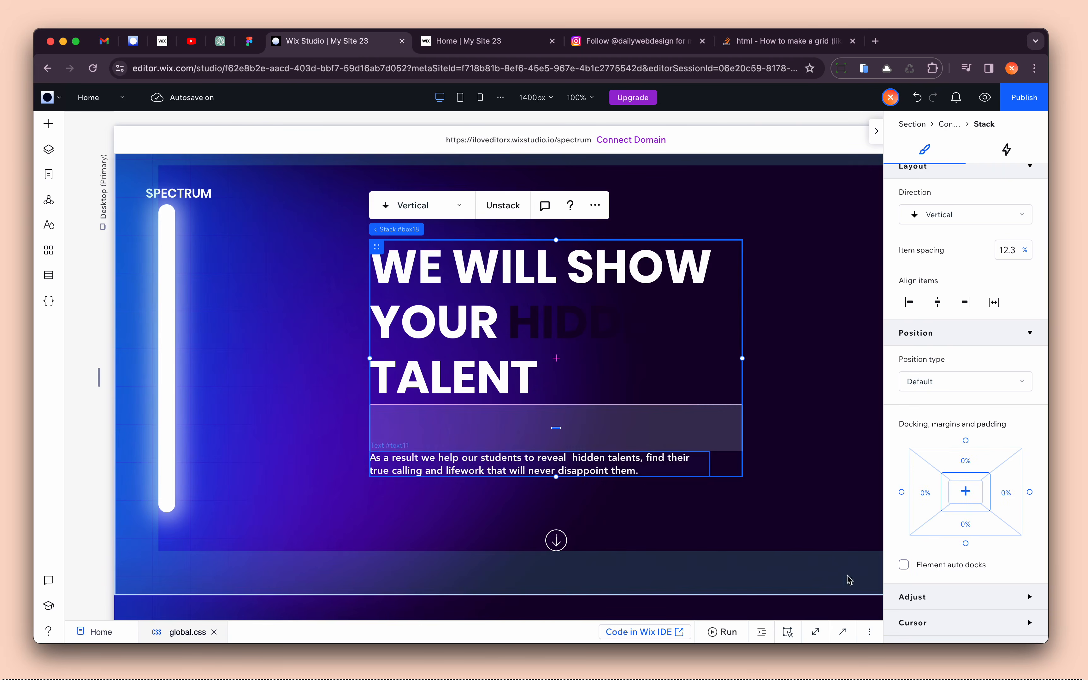
{"action": "left_click", "coordinate": [842, 632]}
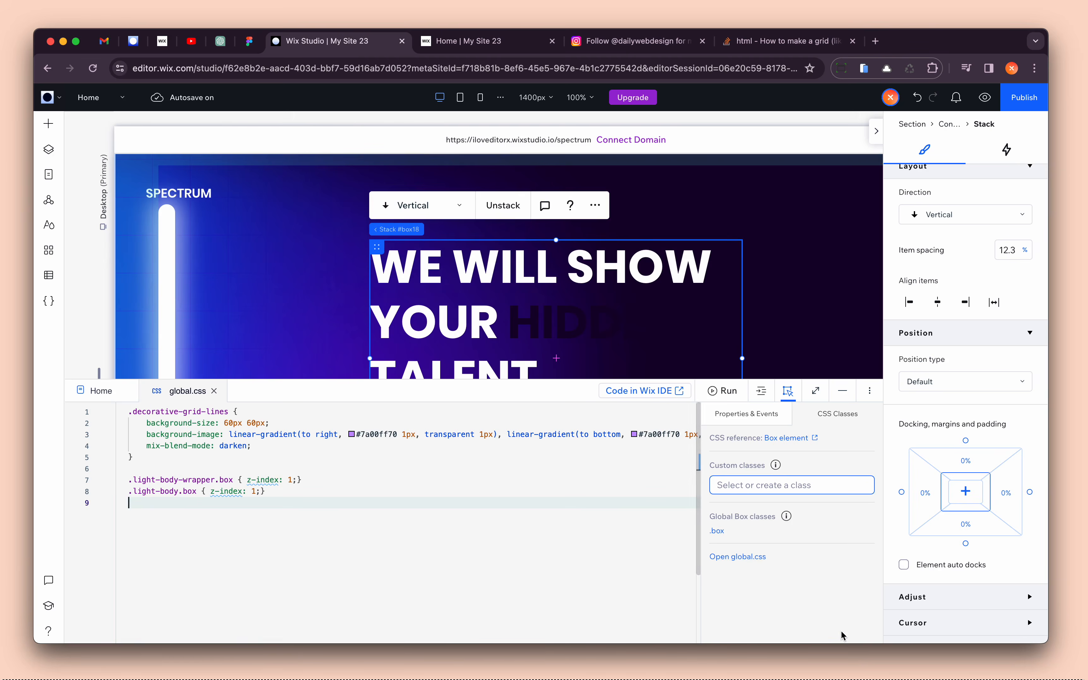
{"action": "left_click", "coordinate": [843, 394]}
{"action": "left_click", "coordinate": [268, 373]}
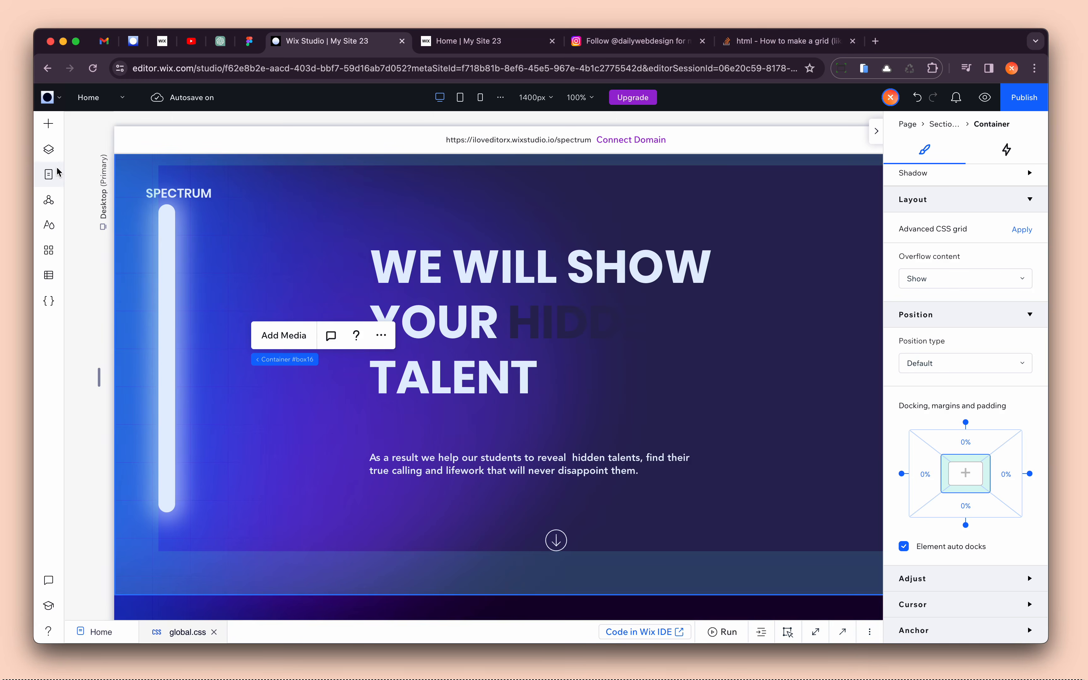
- Assign the light-body-wrapper class to the new hero's Light body wrapper (Track) and publish the site
{"action": "left_click", "coordinate": [49, 151]}
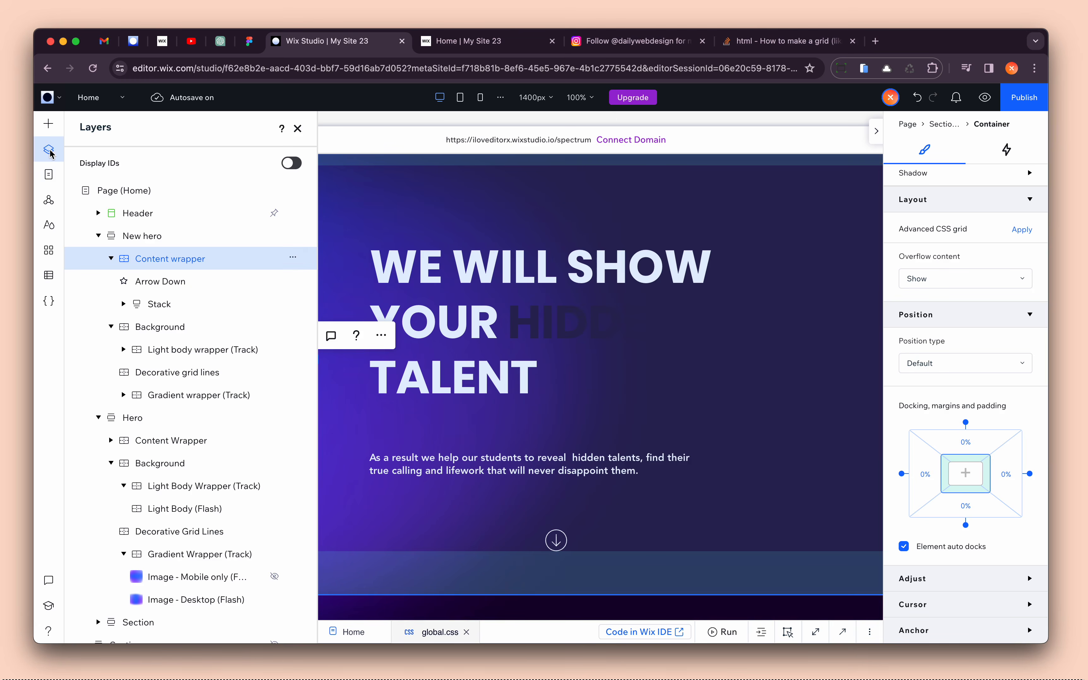
{"action": "left_click", "coordinate": [111, 259]}
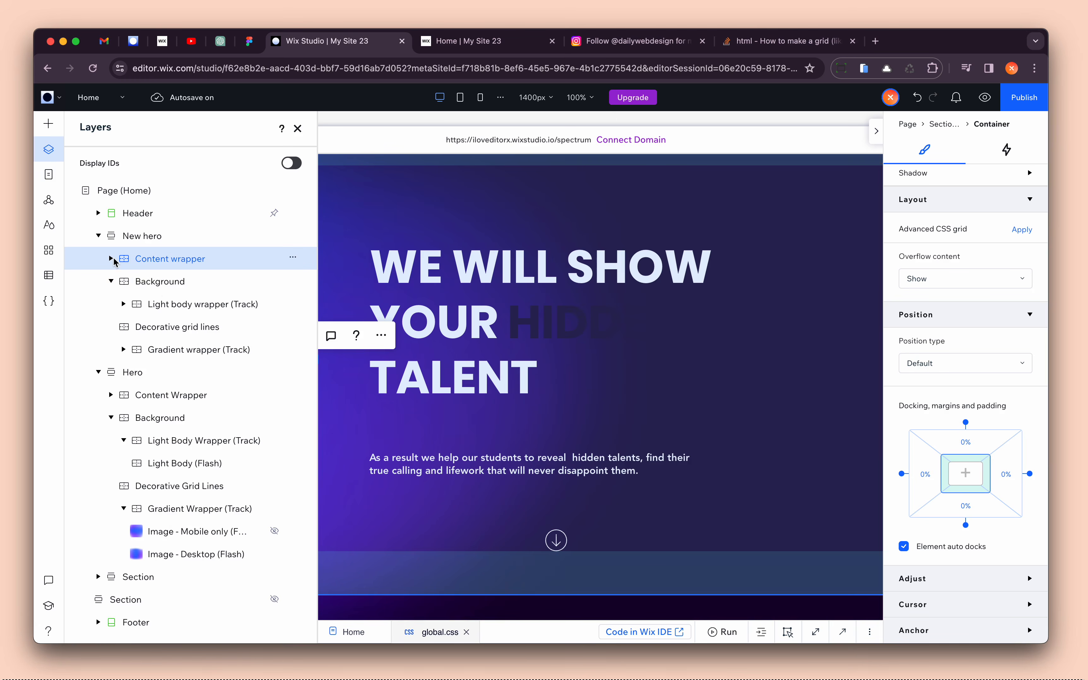
{"action": "left_click", "coordinate": [176, 302]}
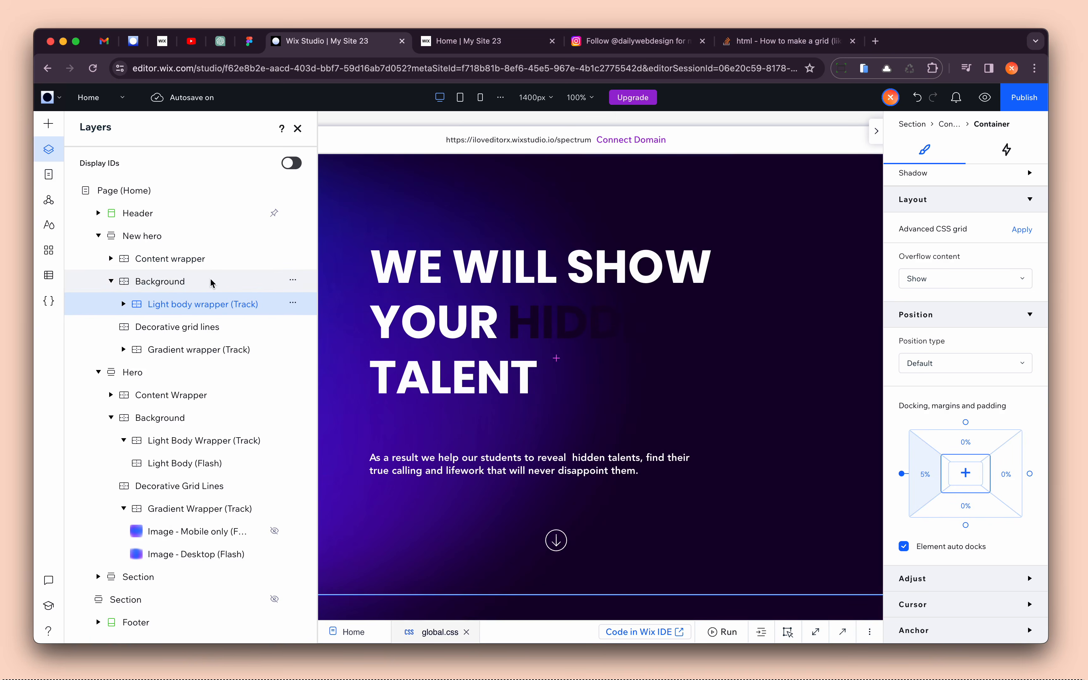
{"action": "left_click", "coordinate": [843, 631]}
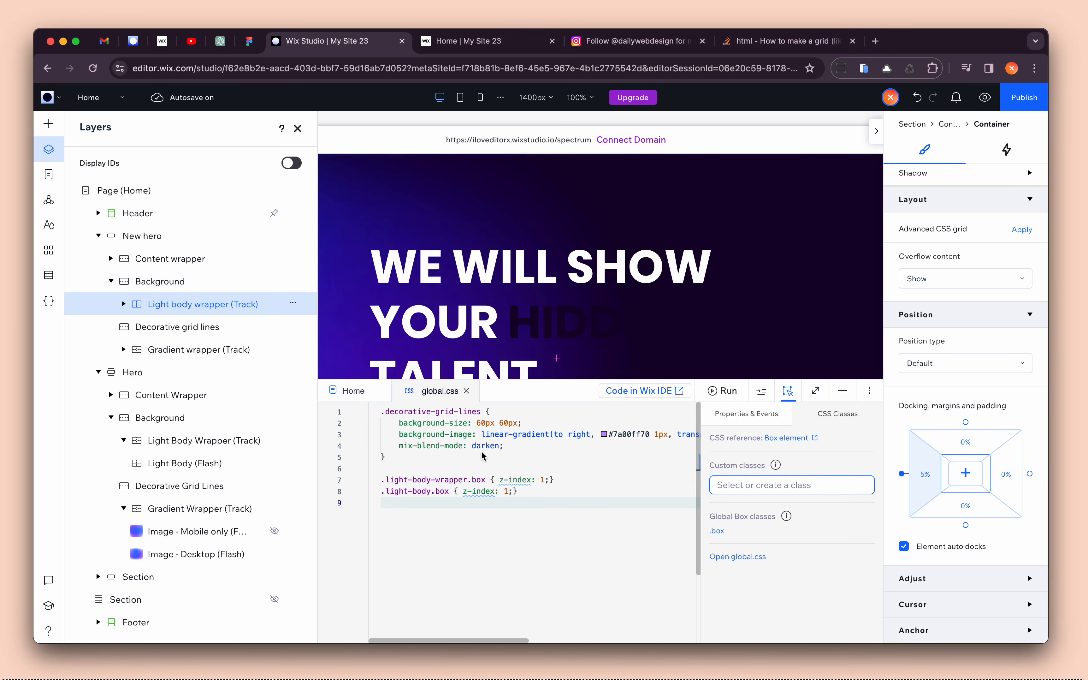
{"action": "left_click", "coordinate": [478, 481]}
{"action": "left_click", "coordinate": [755, 483]}
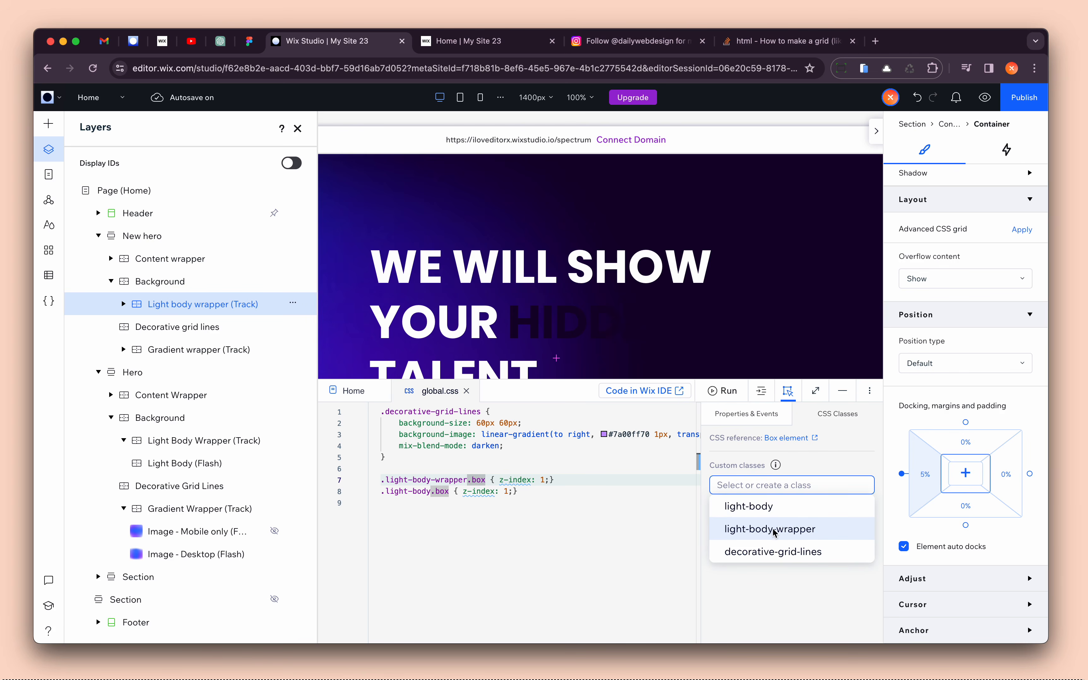
{"action": "left_click", "coordinate": [782, 532]}
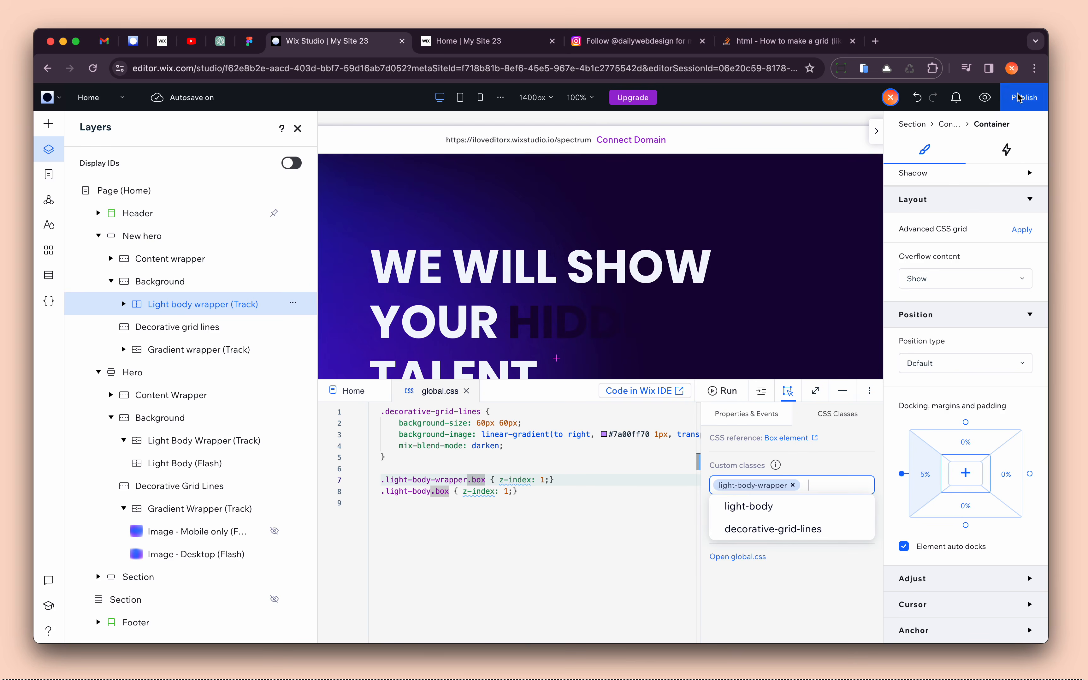
{"action": "left_click", "coordinate": [842, 391]}
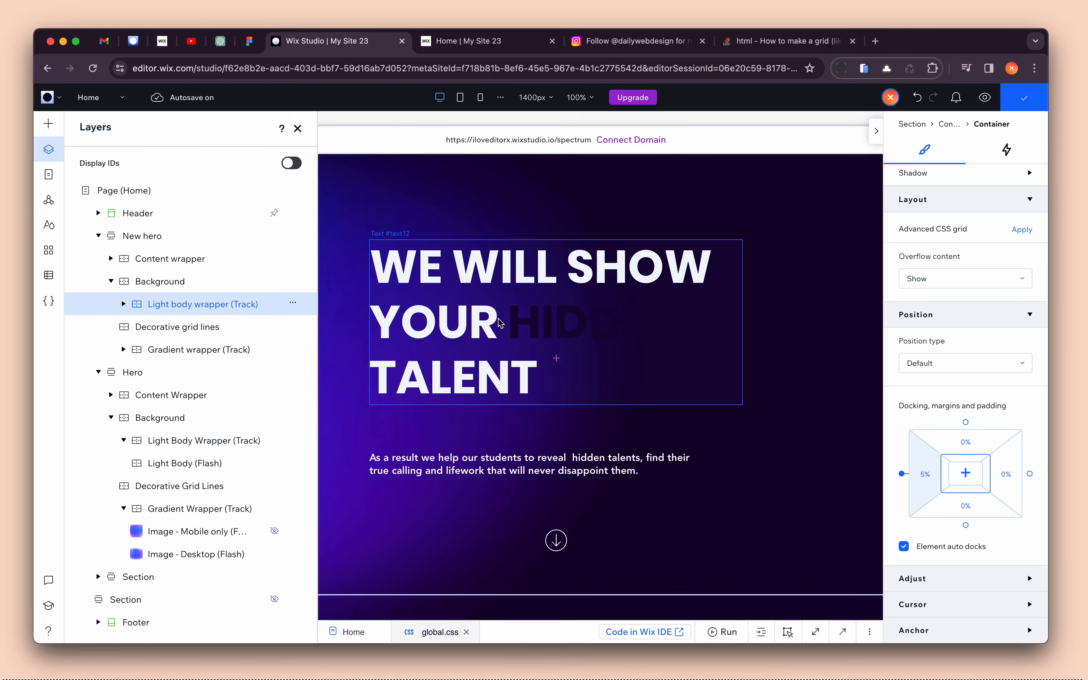
- Reload the live page and check the light bar's layering against the hero text
{"action": "left_click", "coordinate": [450, 45]}
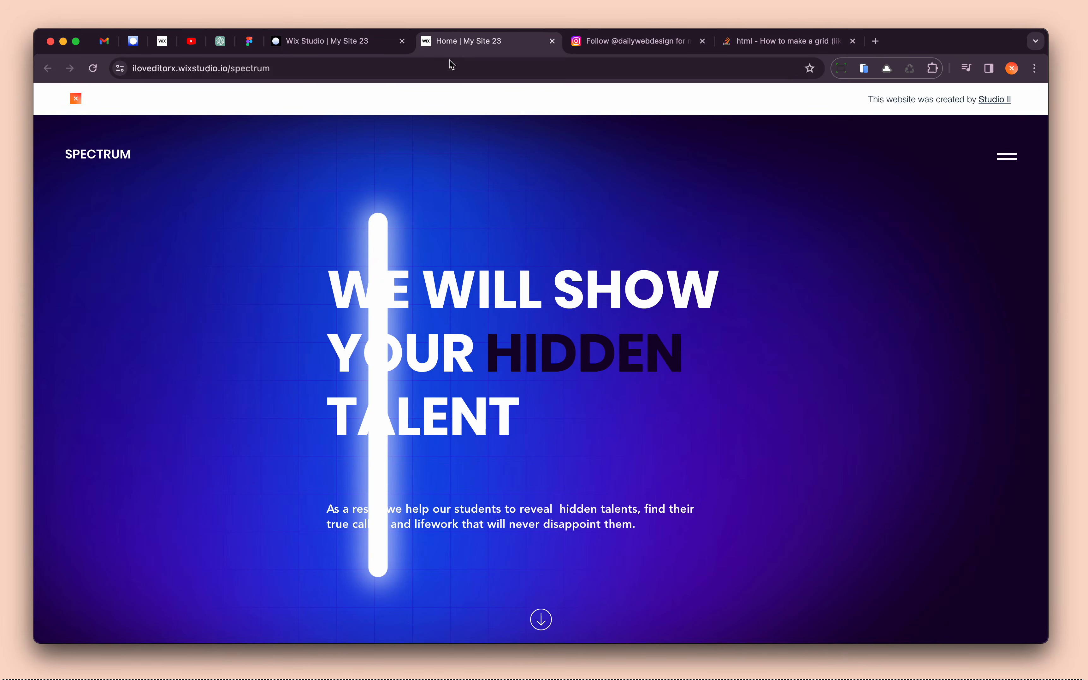
{"action": "left_click", "coordinate": [91, 71]}
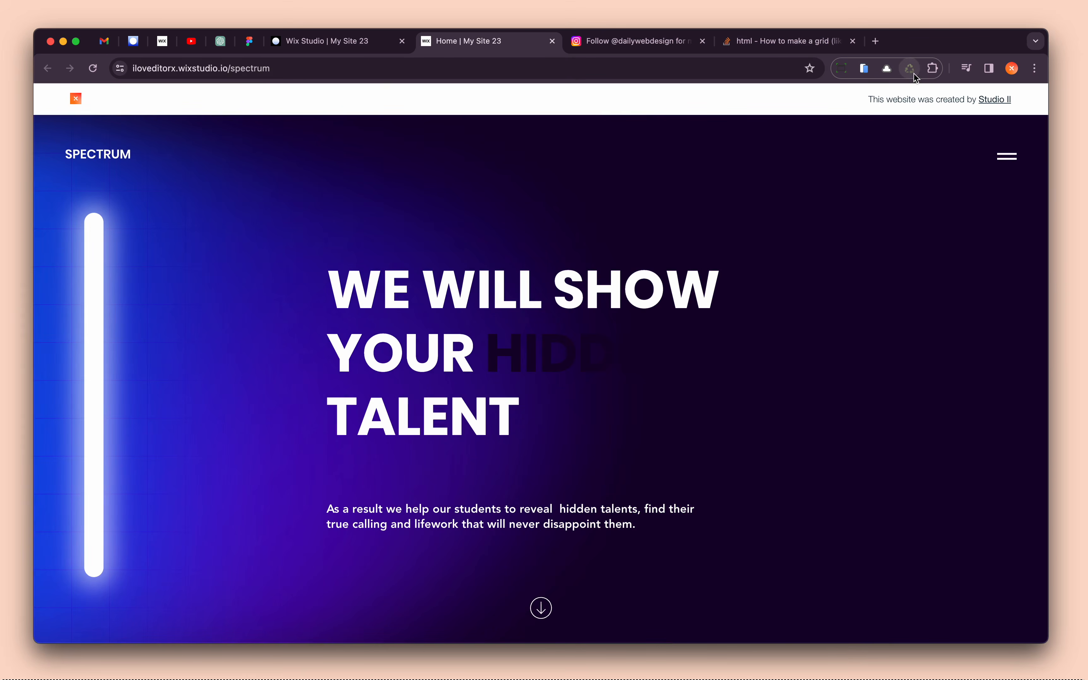
{"action": "left_click", "coordinate": [92, 68]}
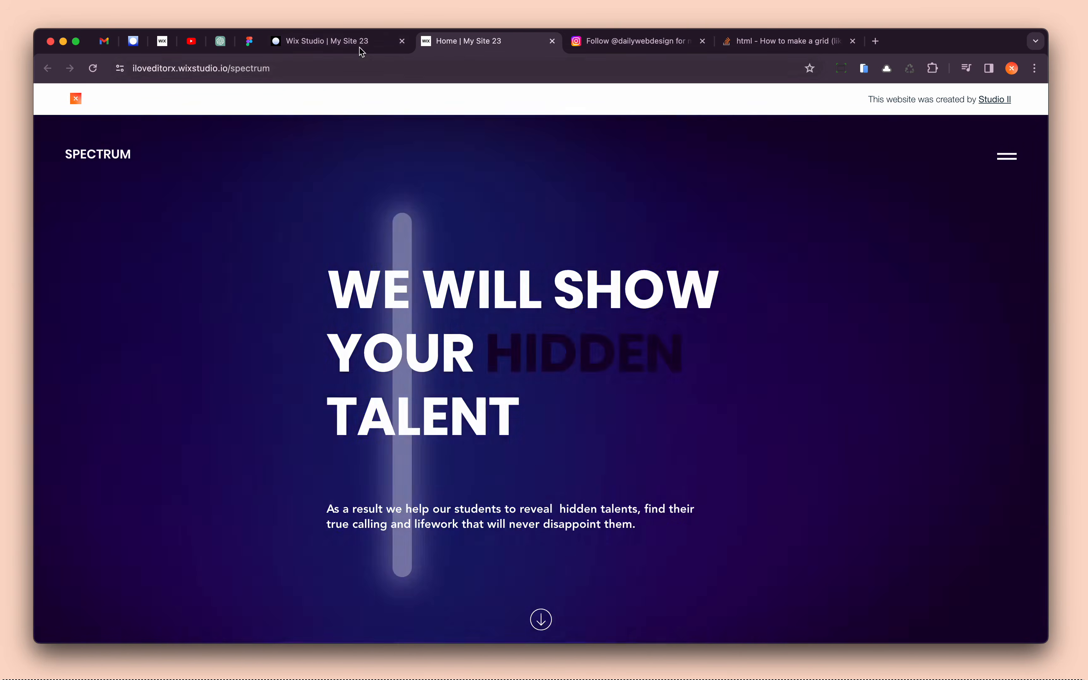
- Return to the editor and show the page at the mobile breakpoint with the Layers list closed
{"action": "left_click", "coordinate": [362, 51]}
{"action": "left_click", "coordinate": [368, 183]}
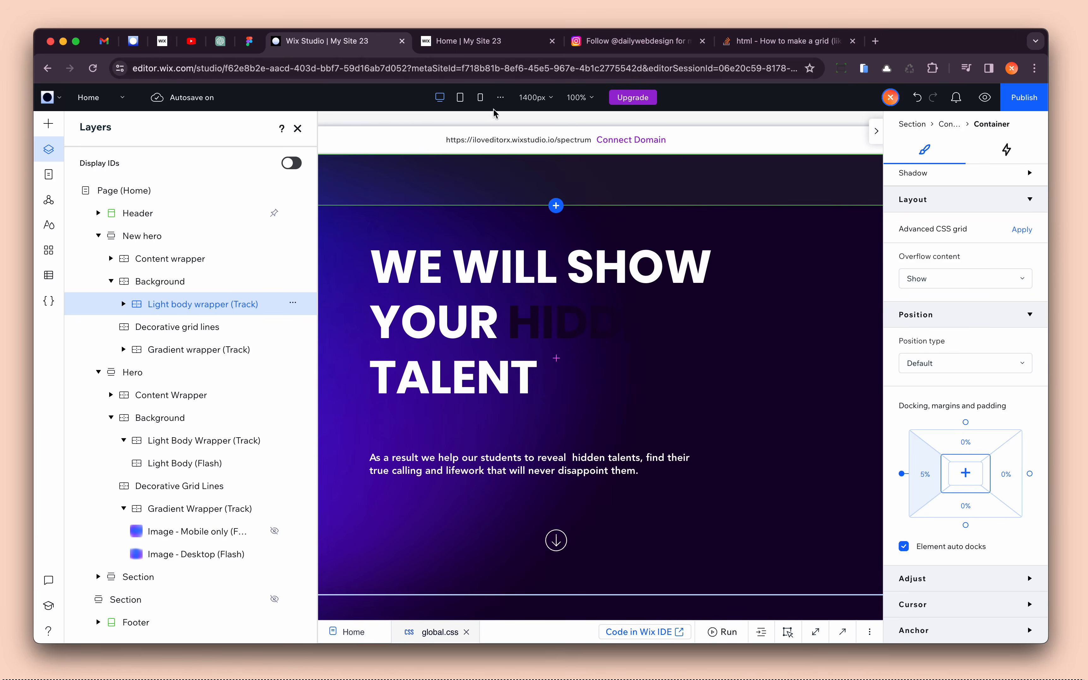
{"action": "left_click", "coordinate": [480, 97]}
{"action": "left_click", "coordinate": [297, 128]}
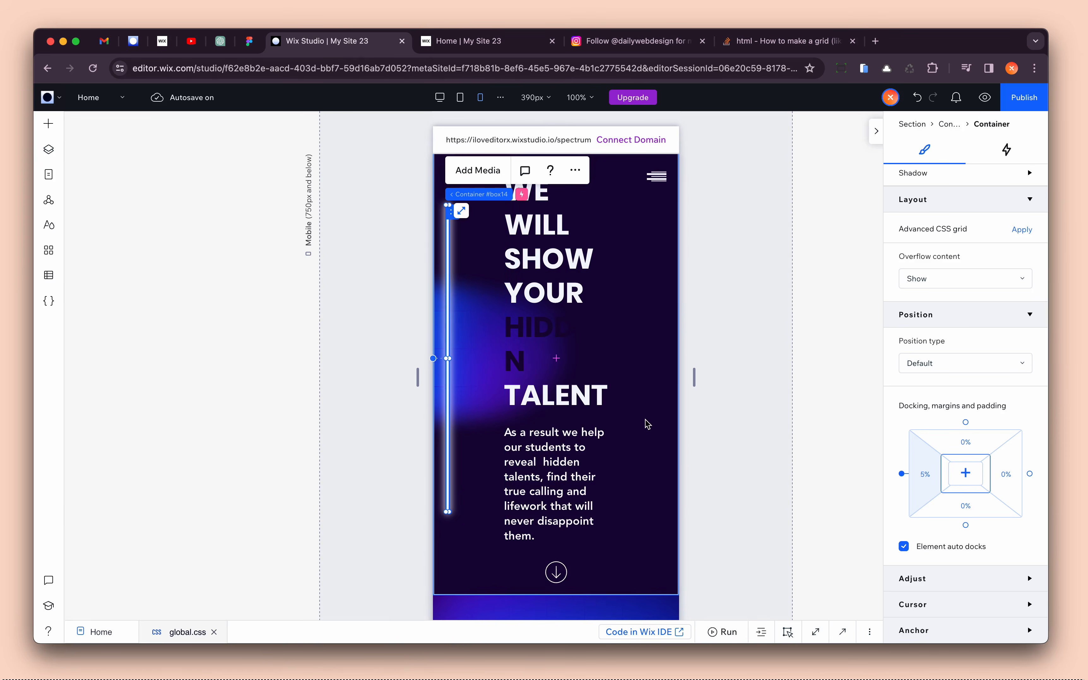
- Widen the new hero's text stack on mobile to both sides until the heading fits on four lines, with a left margin of about 7.5%
{"action": "scroll", "coordinate": [643, 417], "scroll_direction": "up", "scroll_amount": 1}
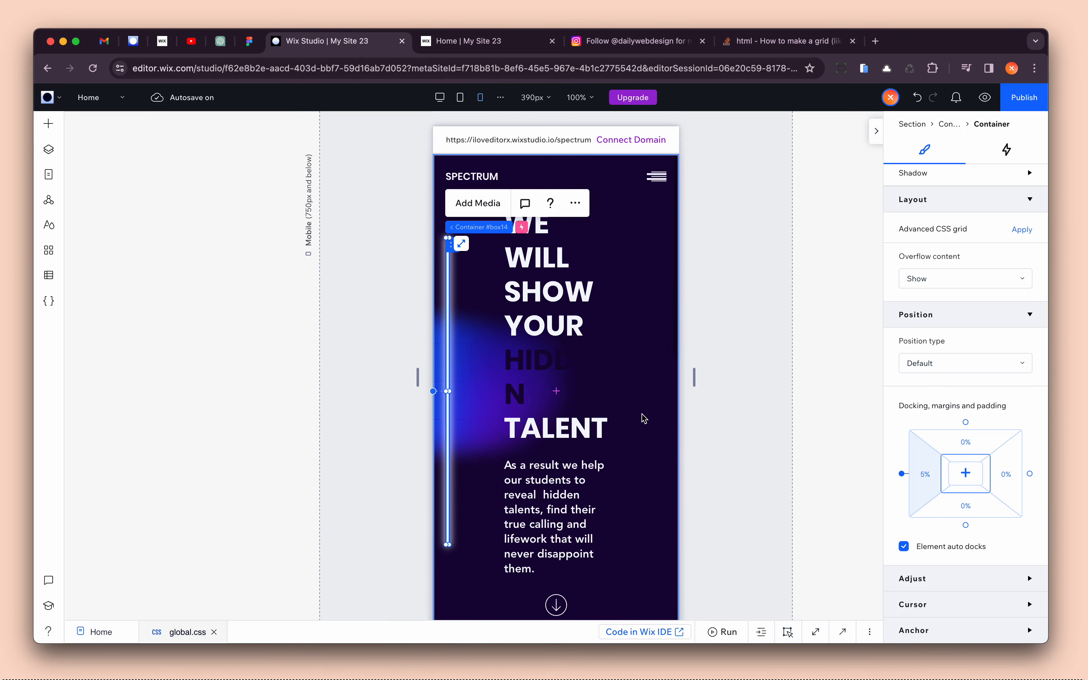
{"action": "left_click", "coordinate": [584, 451]}
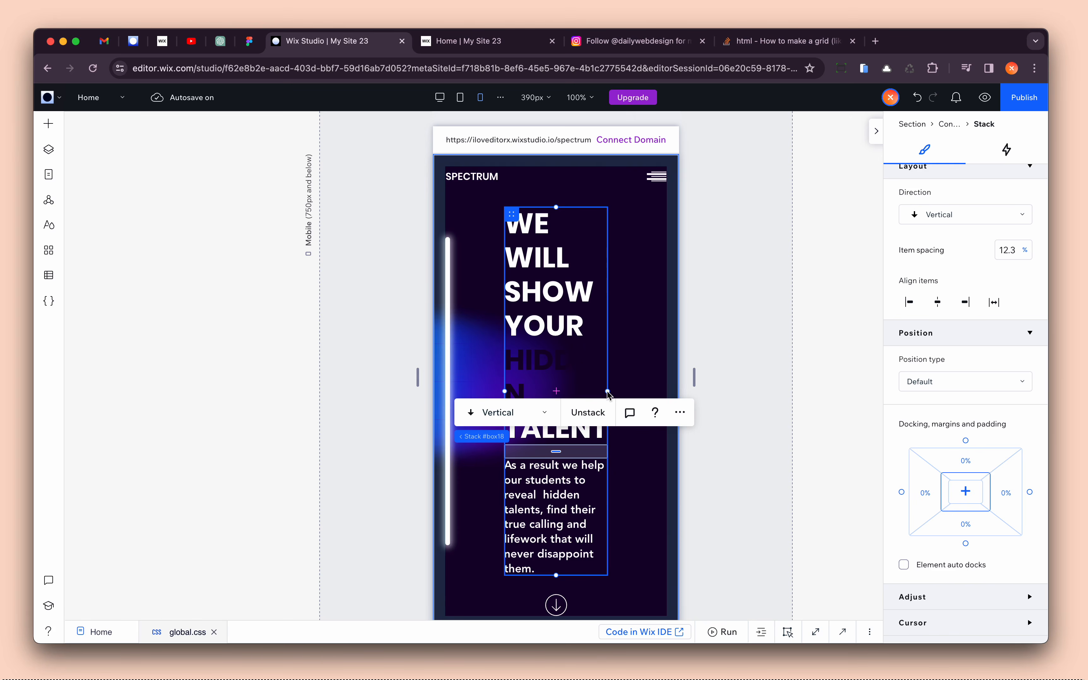
{"action": "left_click_drag", "start_coordinate": [608, 394], "coordinate": [660, 392]}
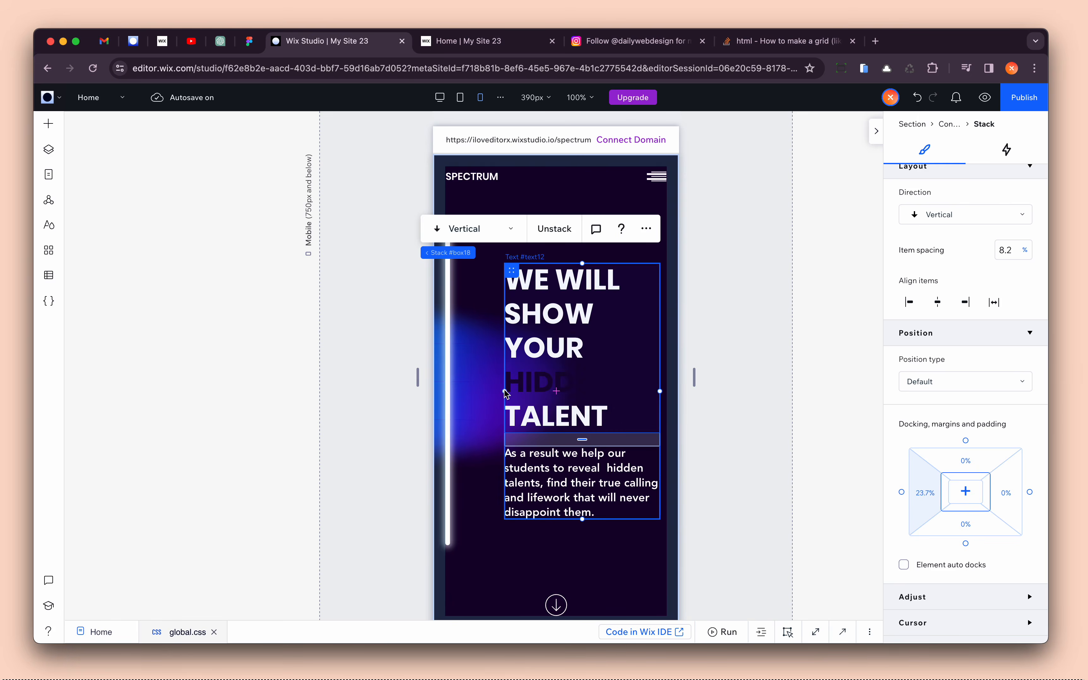
{"action": "left_click_drag", "start_coordinate": [505, 390], "coordinate": [469, 394]}
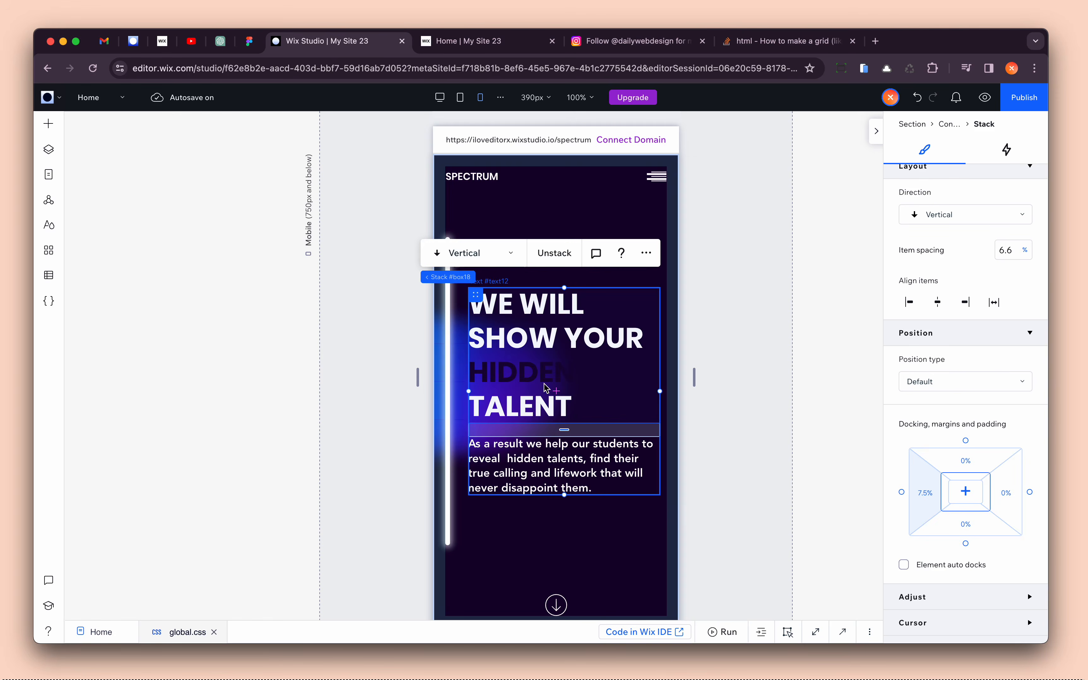
- Set the font size of the new hero's heading to 50 px at the mobile breakpoint
{"action": "left_click", "coordinate": [544, 383]}
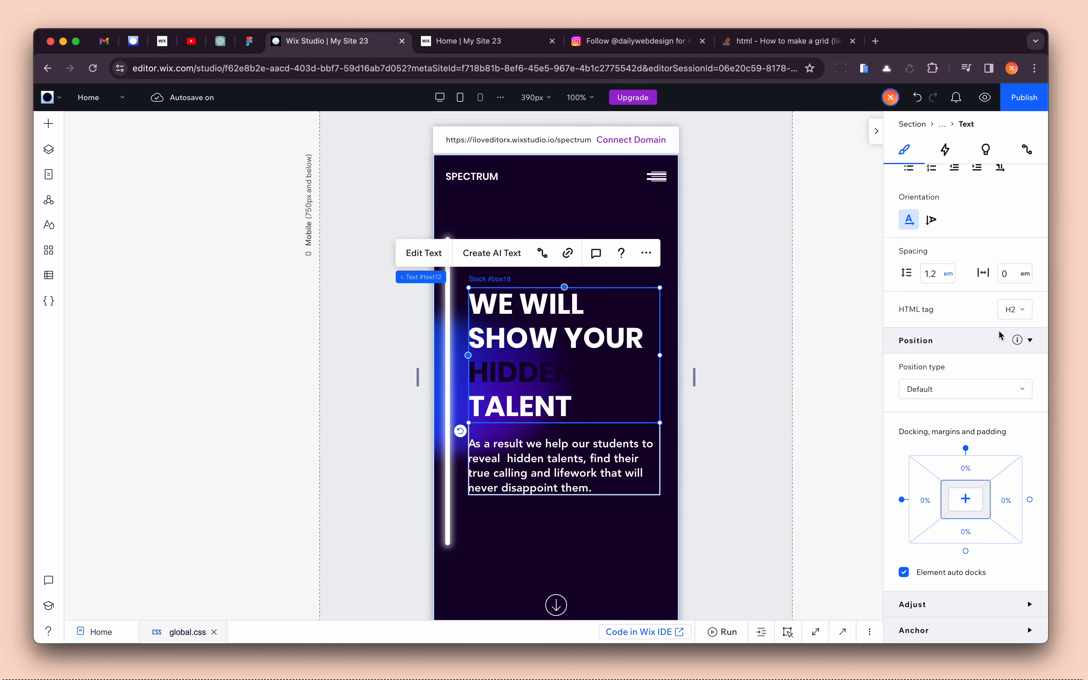
{"action": "scroll", "coordinate": [955, 275], "scroll_direction": "up", "scroll_amount": 10}
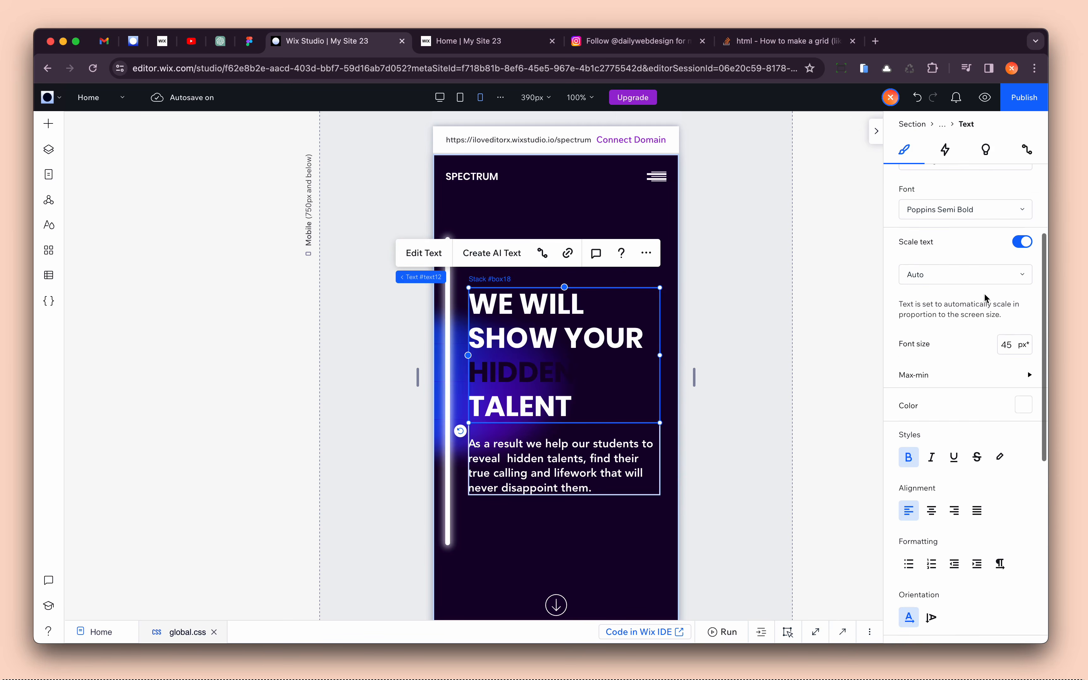
{"action": "type", "text": "50"}
{"action": "key", "text": "Return"}
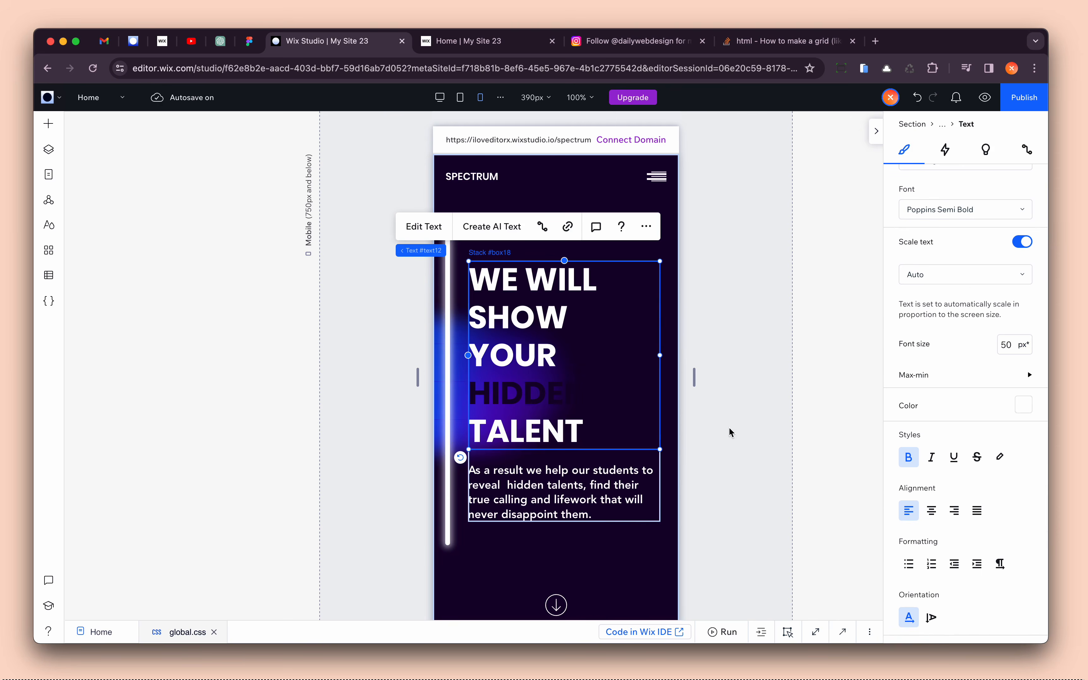
- Increase the text stack's item spacing to 9.8% and center the stack horizontally in the new hero
{"action": "left_click", "coordinate": [495, 456]}
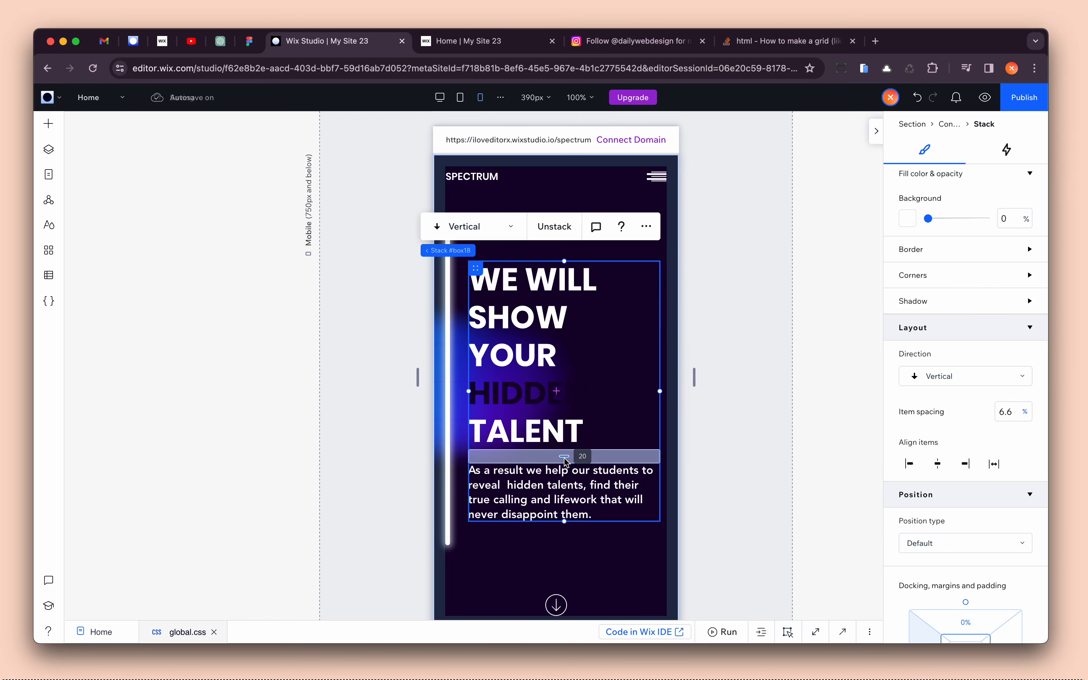
{"action": "type", "text": "30"}
{"action": "key", "text": "Return"}
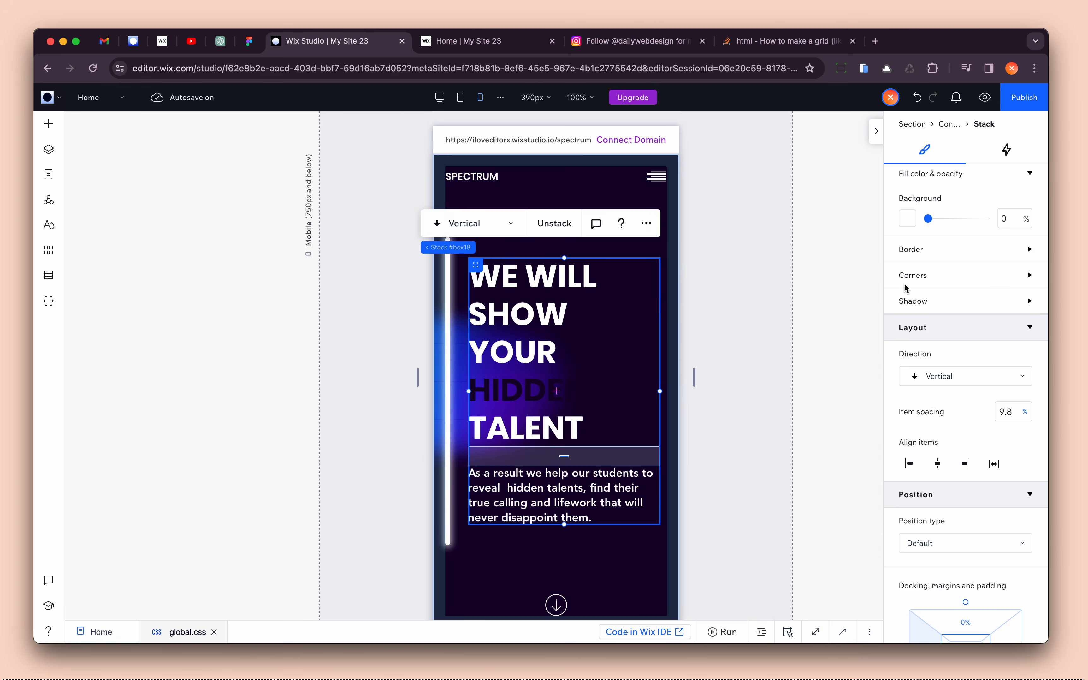
{"action": "scroll", "coordinate": [905, 288], "scroll_direction": "up", "scroll_amount": 5}
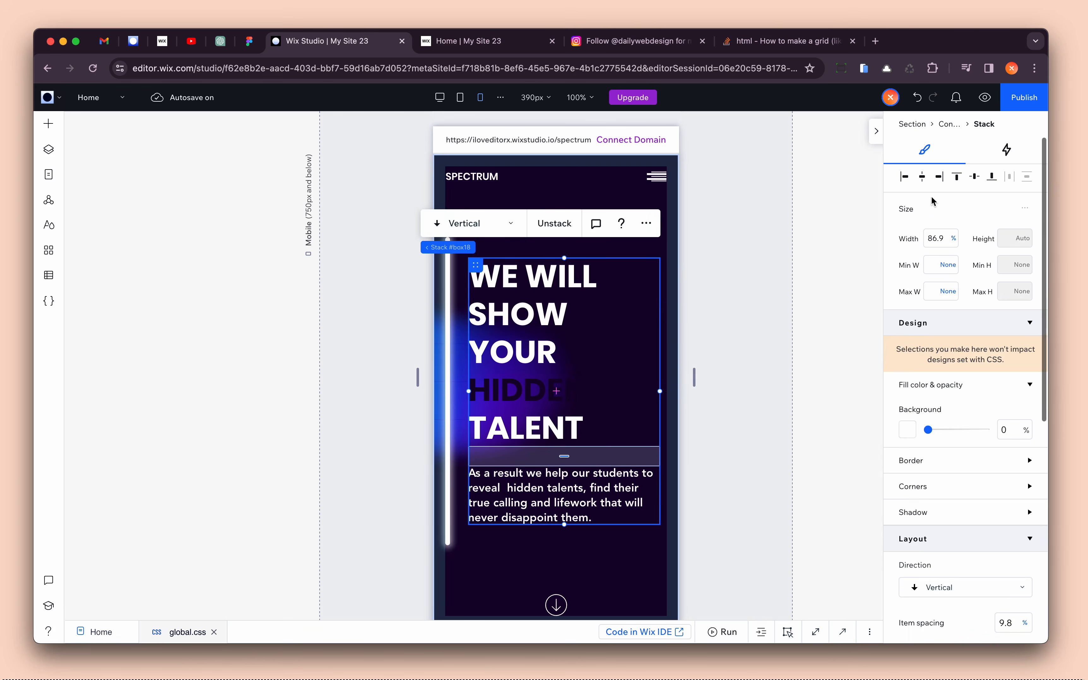
{"action": "left_click", "coordinate": [740, 346]}
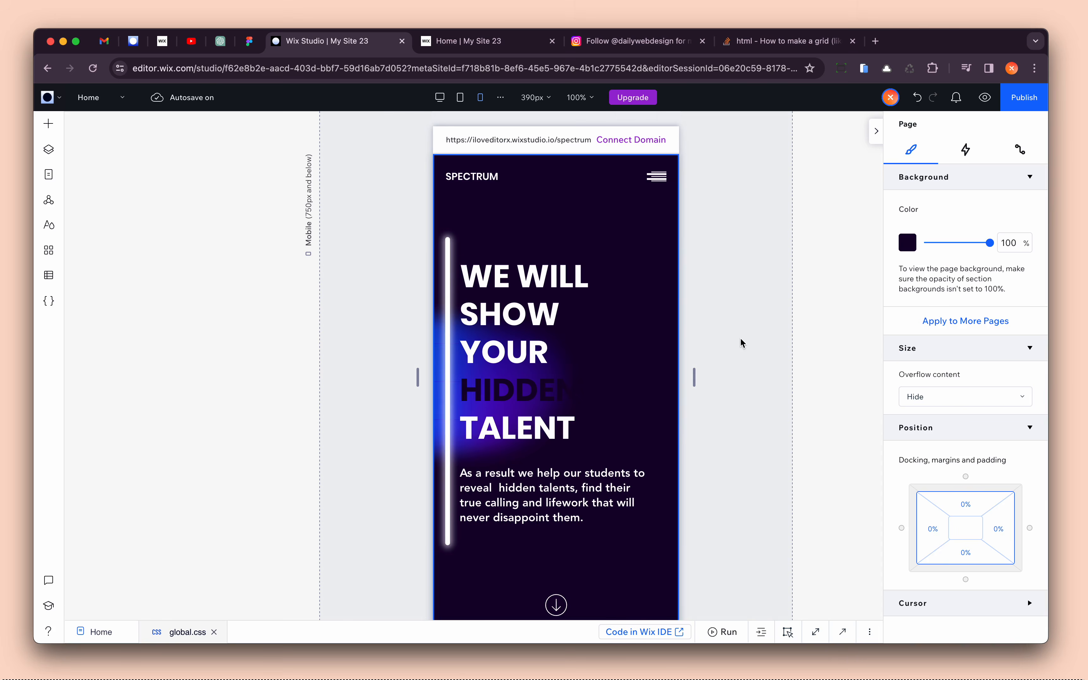
{"action": "left_click", "coordinate": [449, 318]}
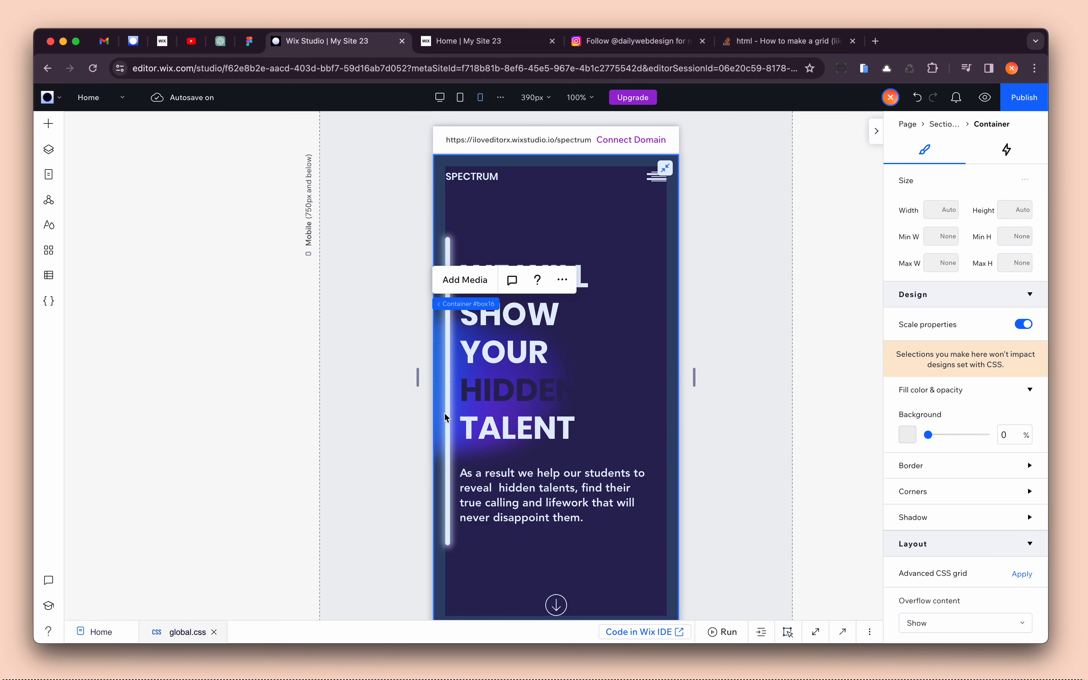
{"action": "left_click", "coordinate": [742, 309]}
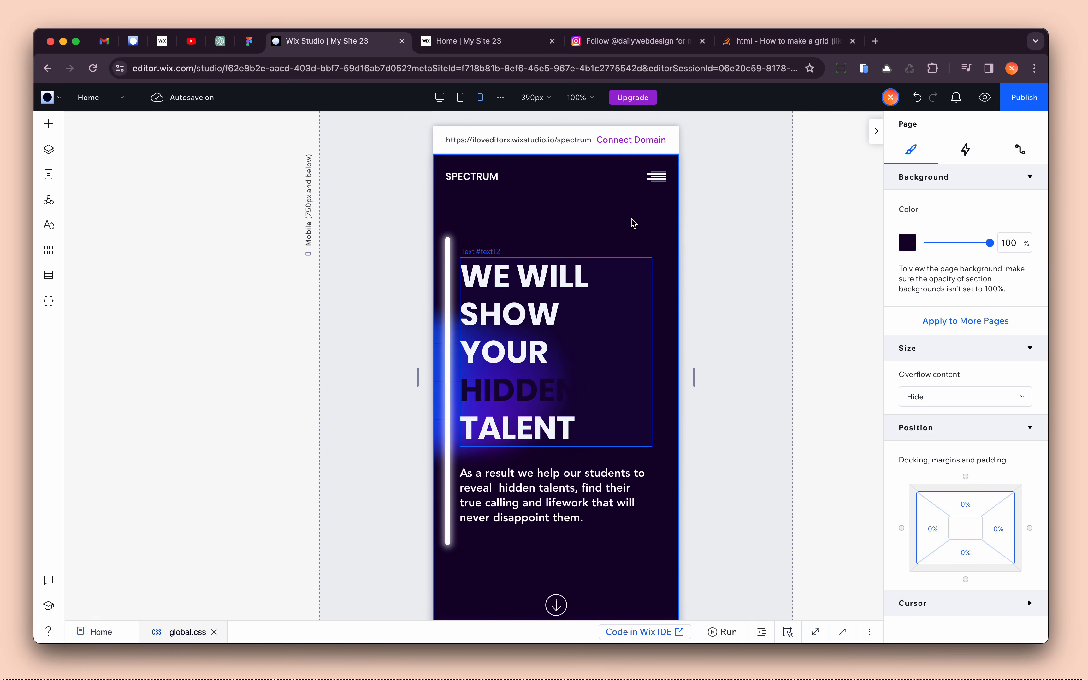
- Delete the duplicate hamburger menu from the header at the desktop breakpoint and return to the mobile breakpoint with the Layers list closed
{"action": "left_click", "coordinate": [664, 177]}
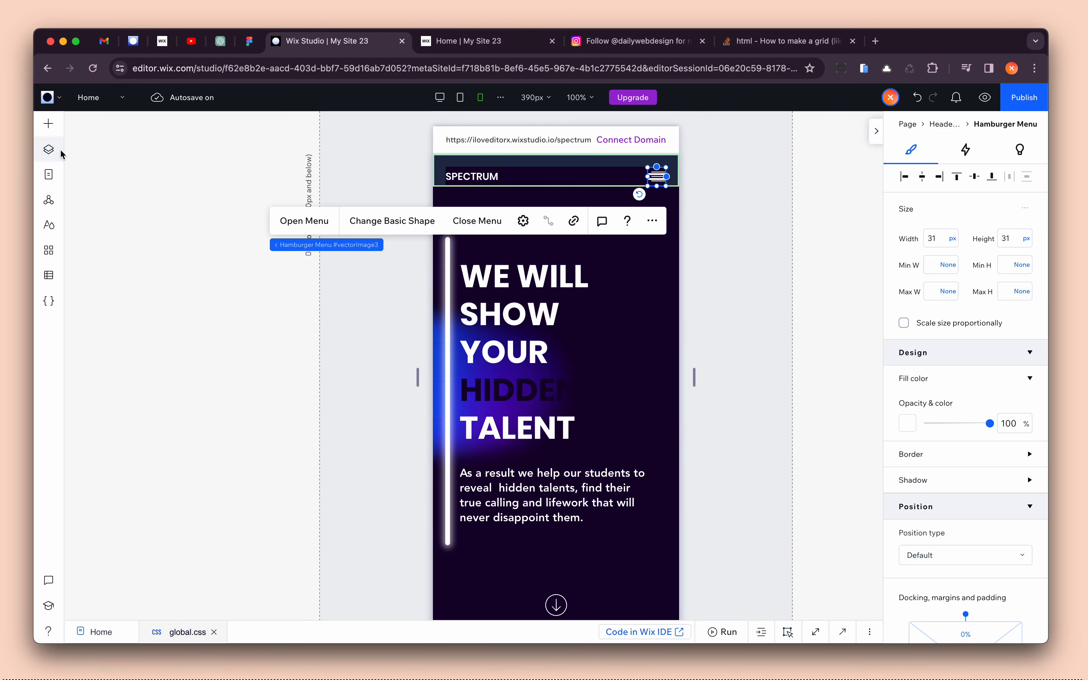
{"action": "left_click", "coordinate": [49, 150]}
{"action": "left_click", "coordinate": [460, 97]}
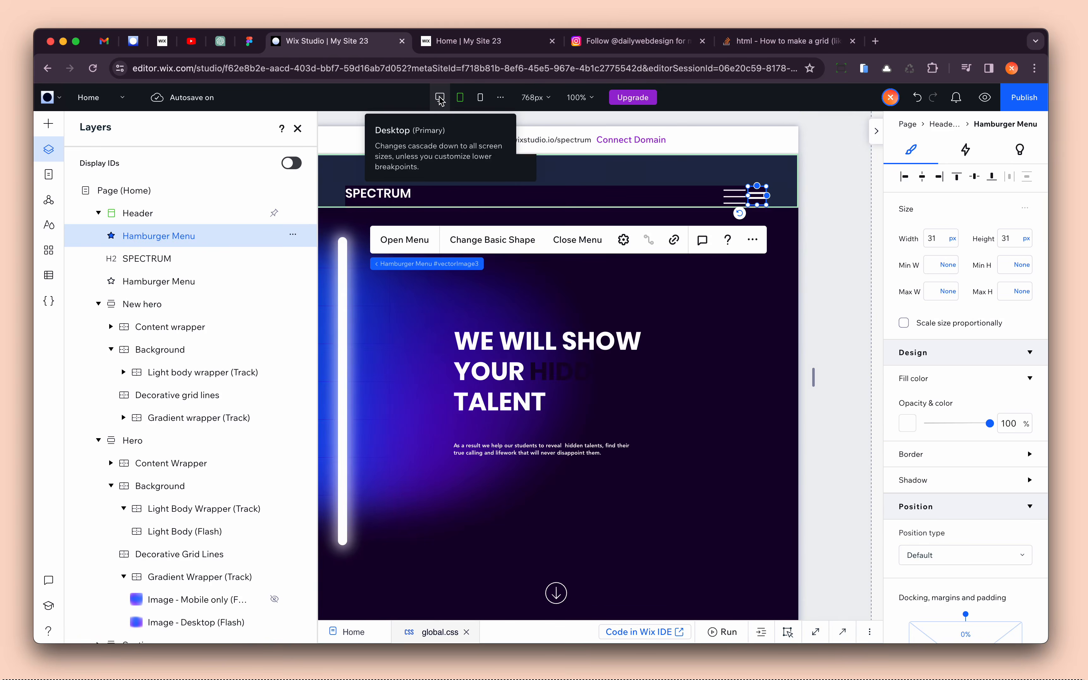
{"action": "left_click", "coordinate": [440, 97]}
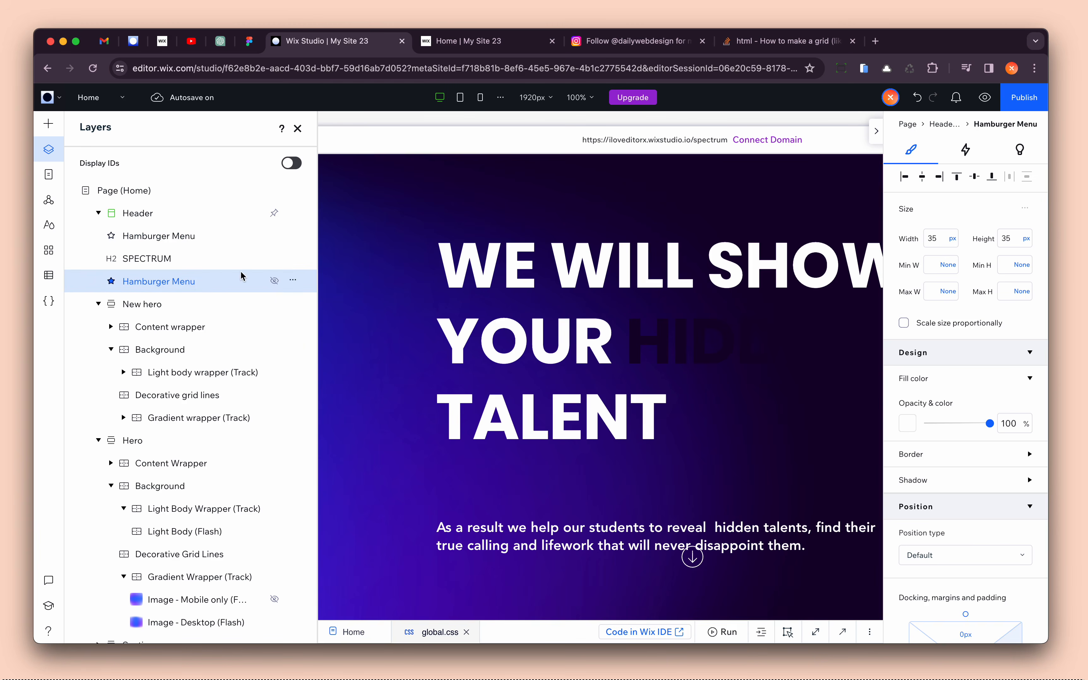
{"action": "key", "text": "Escape"}
{"action": "left_click", "coordinate": [480, 97]}
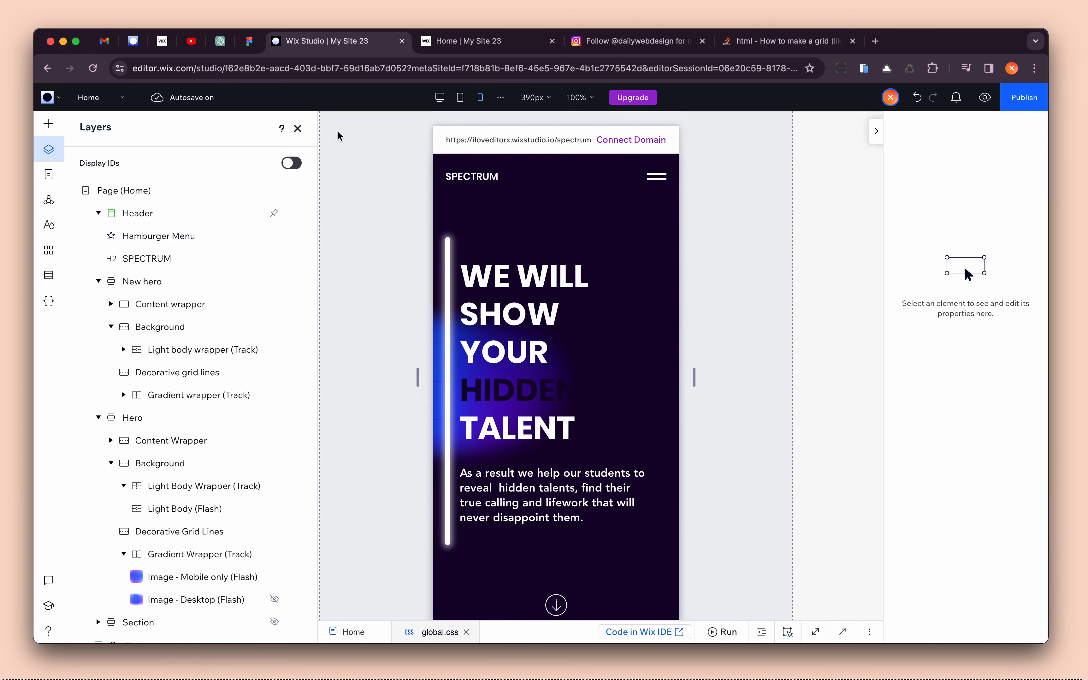
{"action": "left_click", "coordinate": [297, 128]}
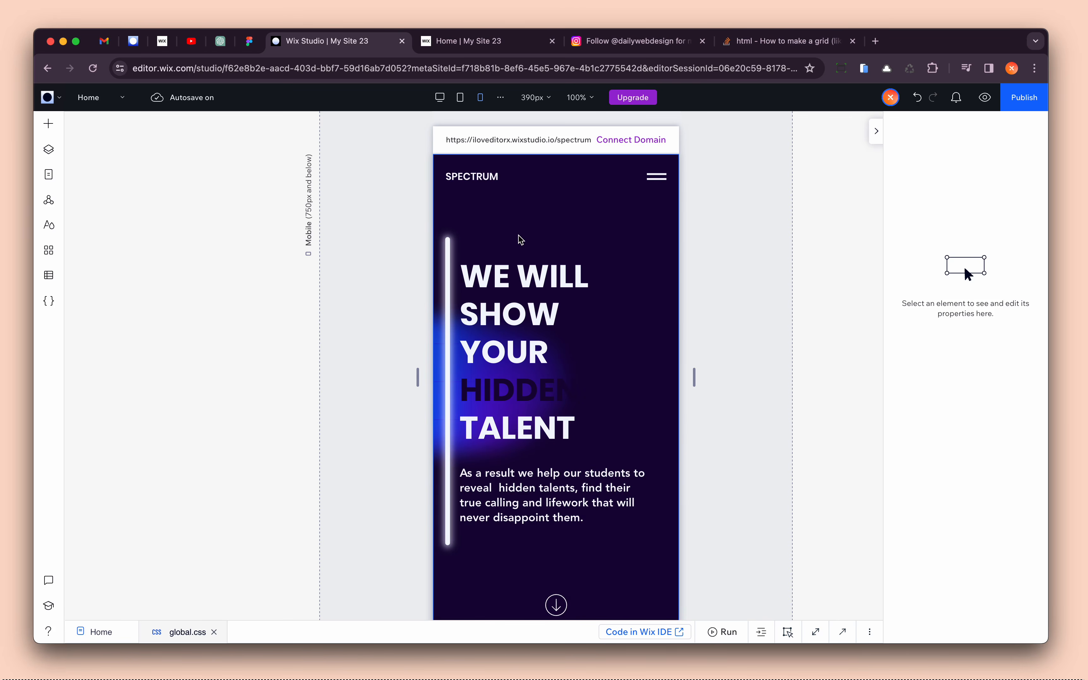
- Stretch the new hero's Light body wrapper (Track) to fill the Background container on mobile
{"action": "left_click", "coordinate": [450, 257]}
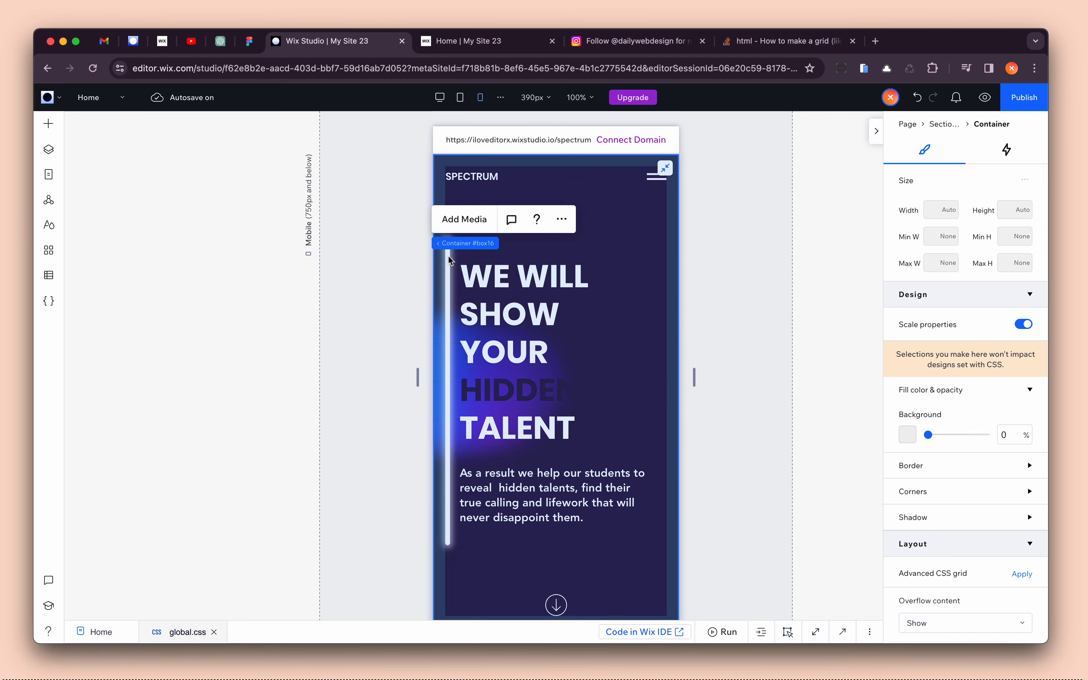
{"action": "right_click", "coordinate": [449, 259]}
{"action": "mouse_move", "coordinate": [493, 102]}
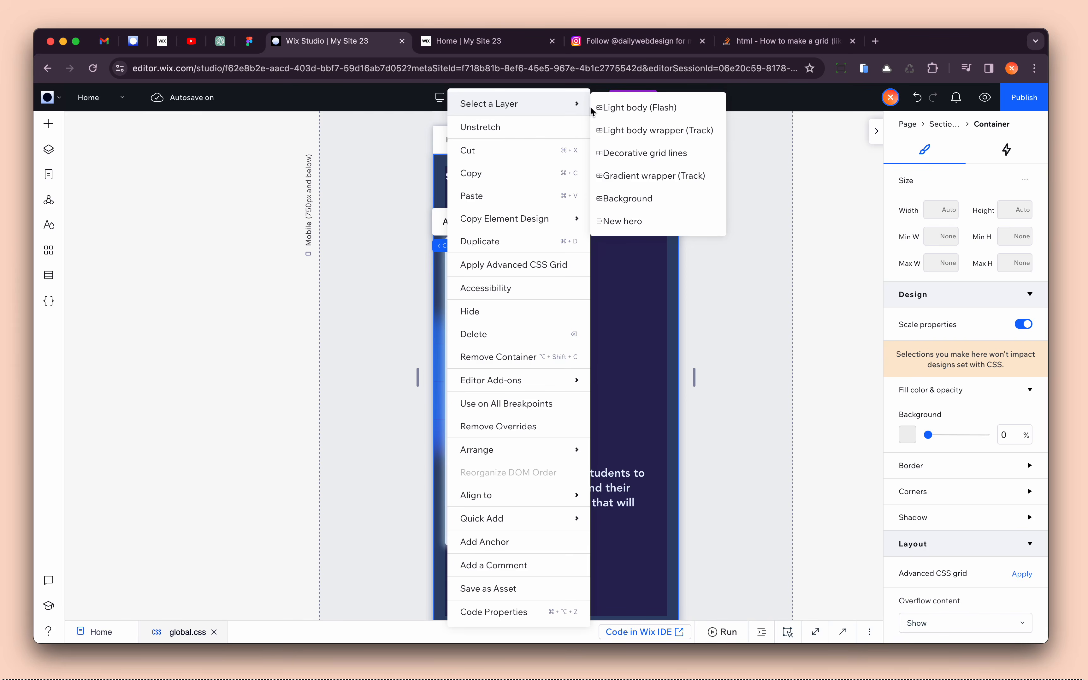
{"action": "left_click", "coordinate": [642, 118]}
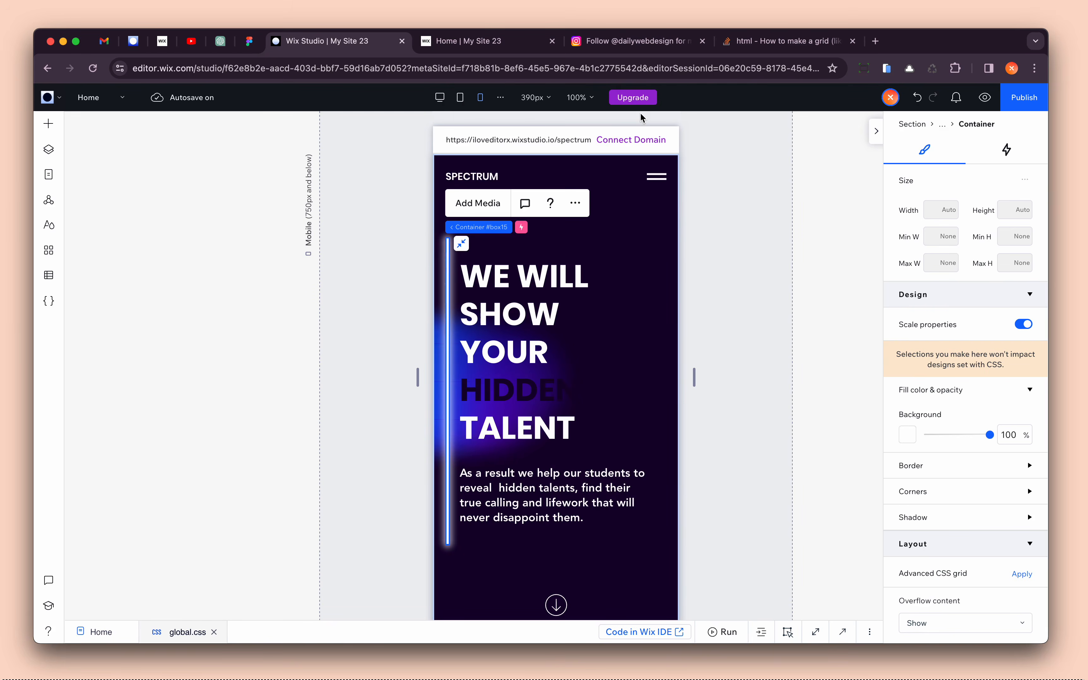
{"action": "left_click", "coordinate": [49, 149]}
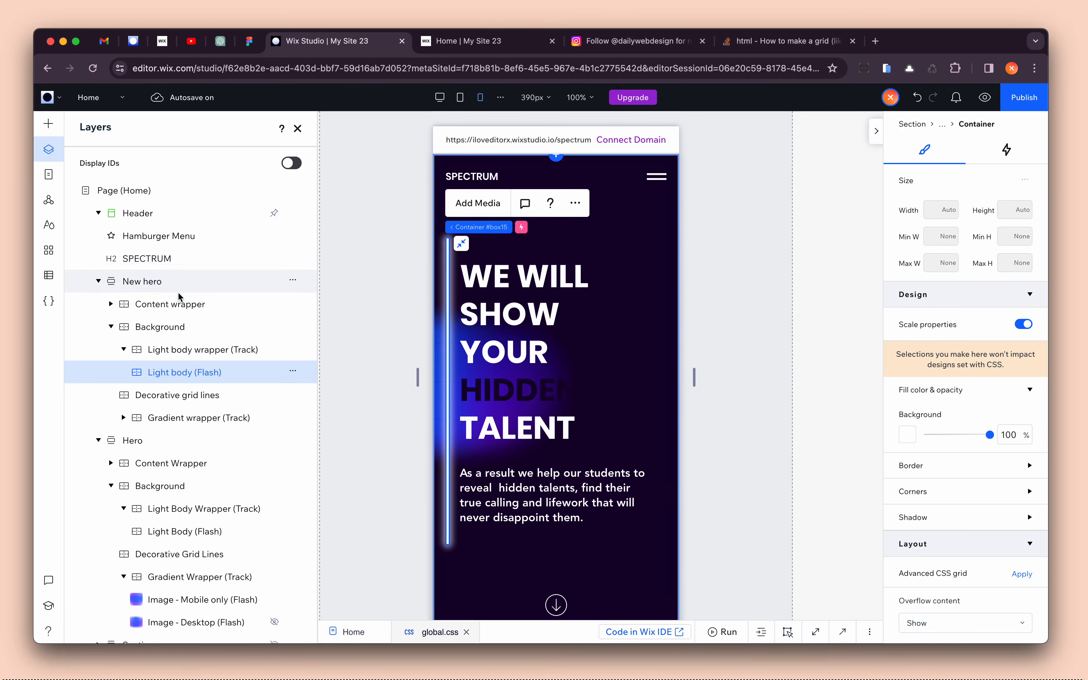
{"action": "left_click", "coordinate": [179, 351]}
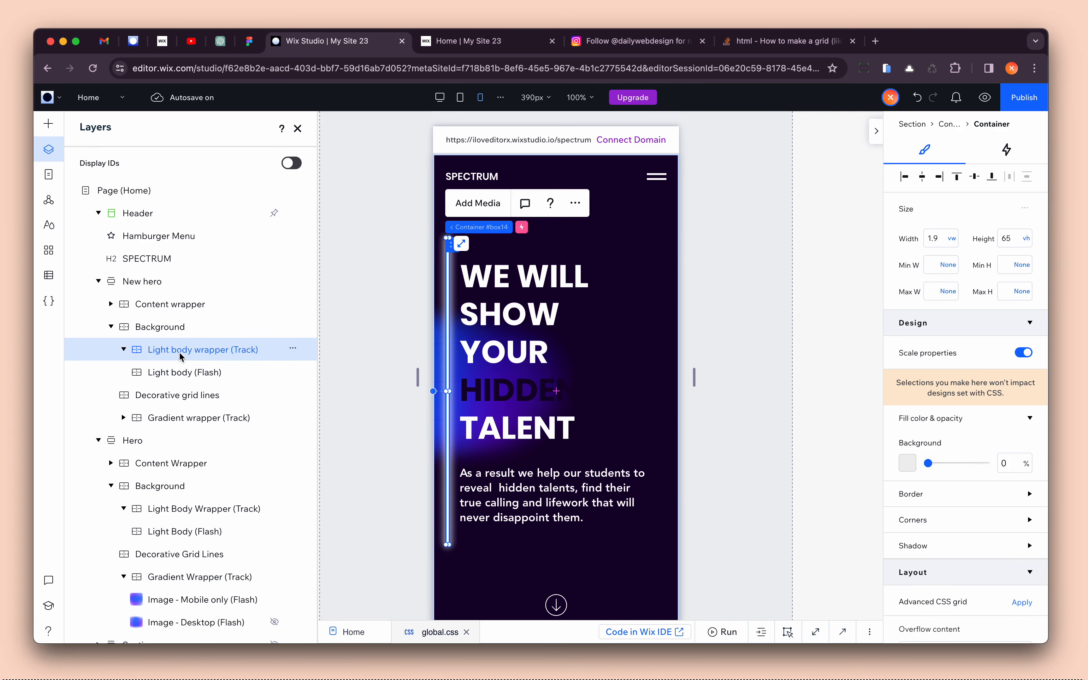
{"action": "left_click", "coordinate": [936, 243]}
{"action": "left_click", "coordinate": [461, 244]}
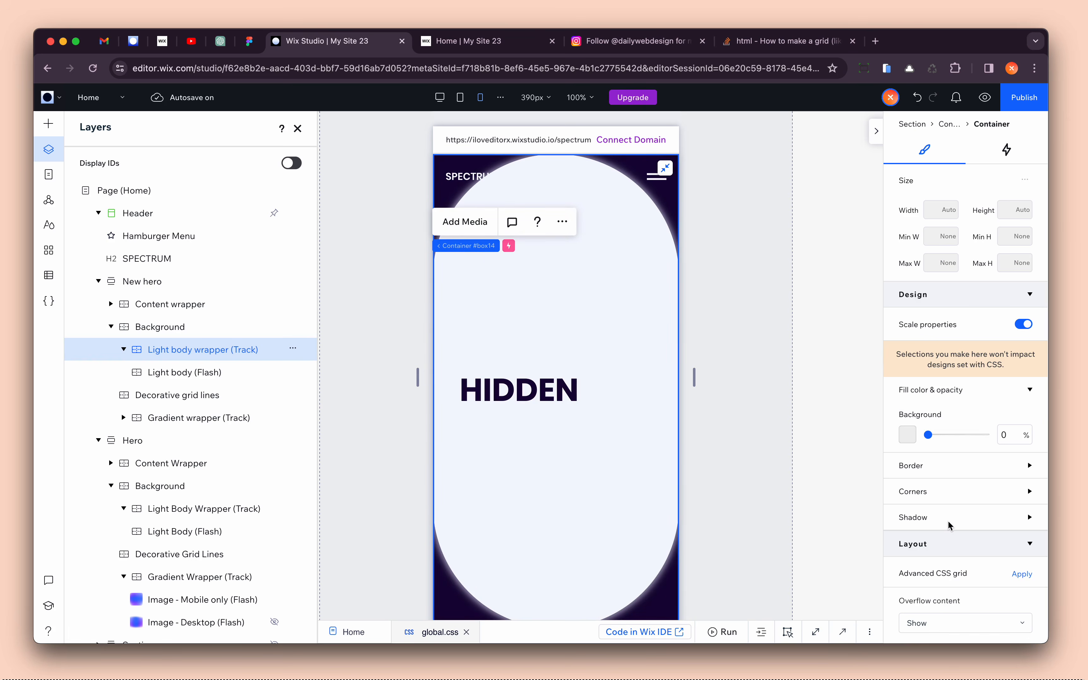
{"action": "left_click", "coordinate": [947, 522]}
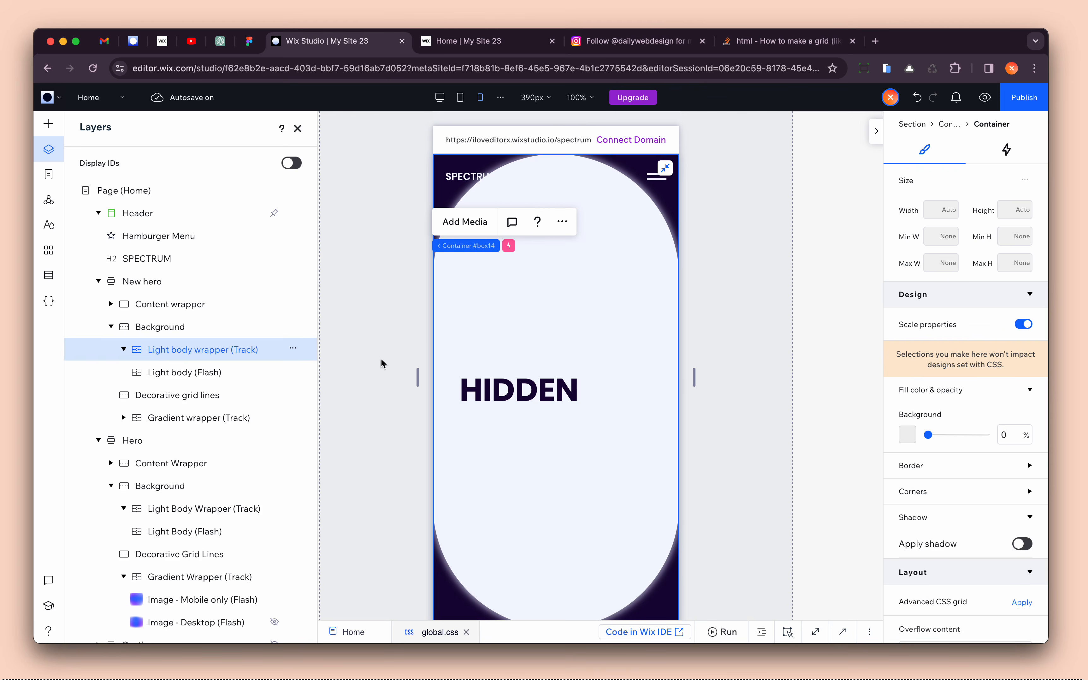
- Unstretch the new hero's Light body (Flash) on mobile and keep it docked only to the top edge
{"action": "left_click", "coordinate": [194, 377]}
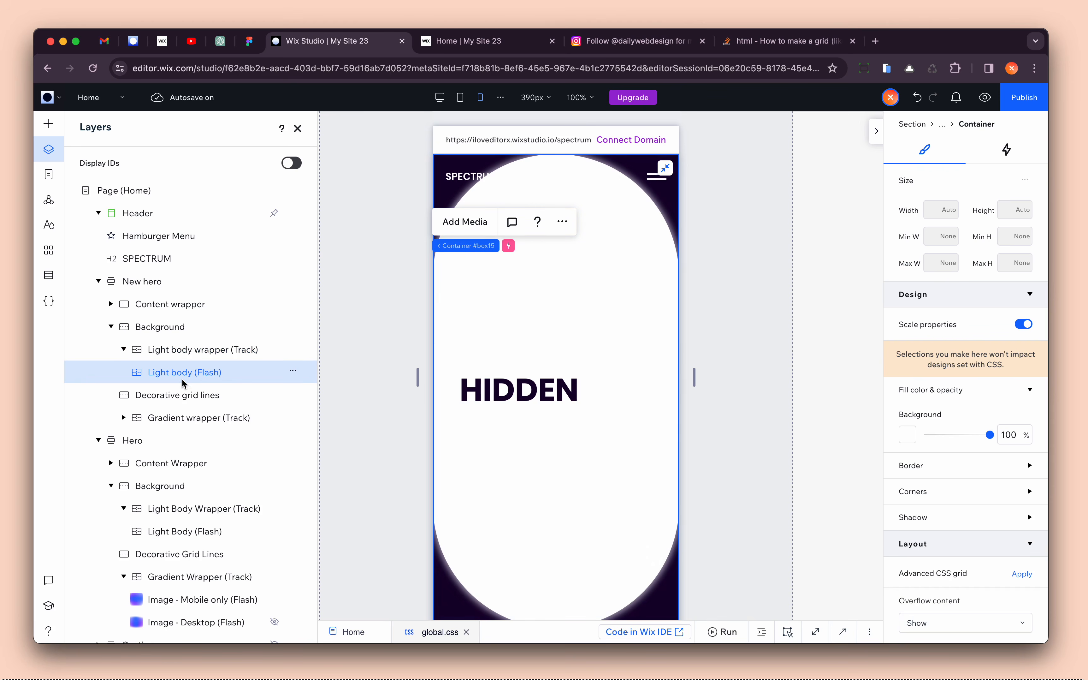
{"action": "scroll", "coordinate": [967, 494], "scroll_direction": "down", "scroll_amount": 5}
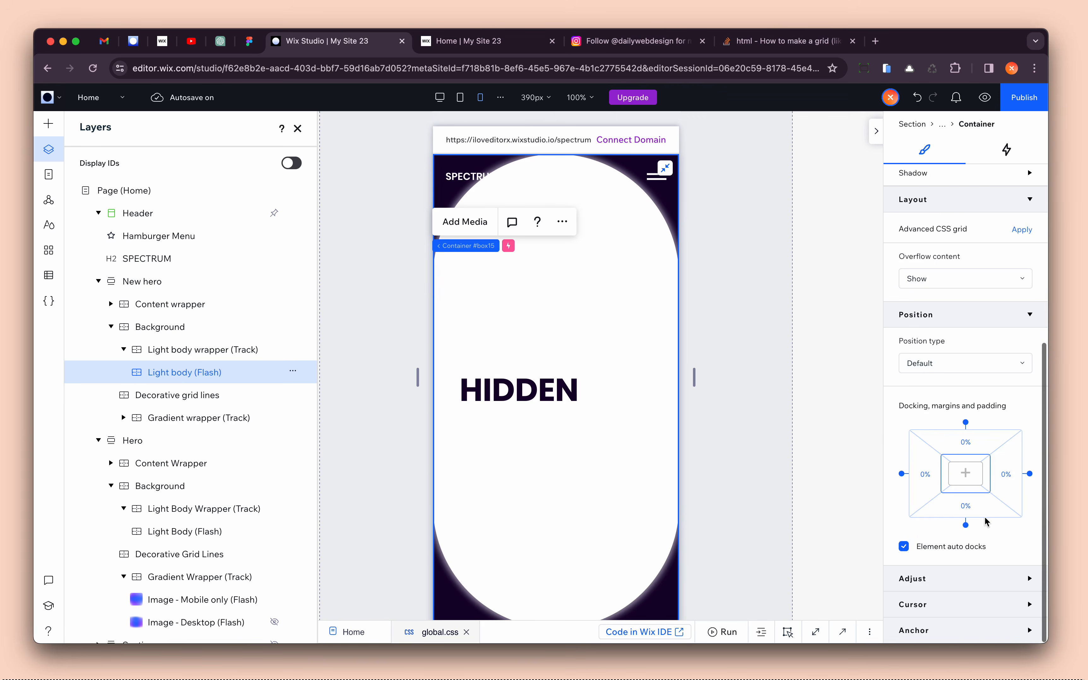
{"action": "left_click", "coordinate": [966, 527]}
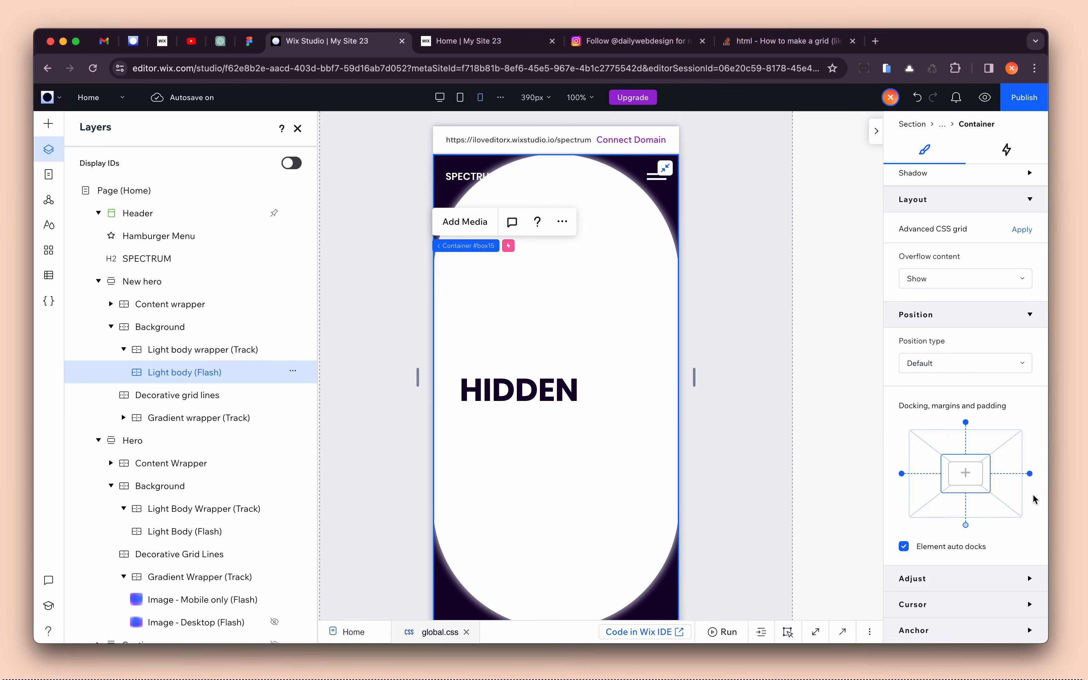
{"action": "left_click", "coordinate": [1028, 474]}
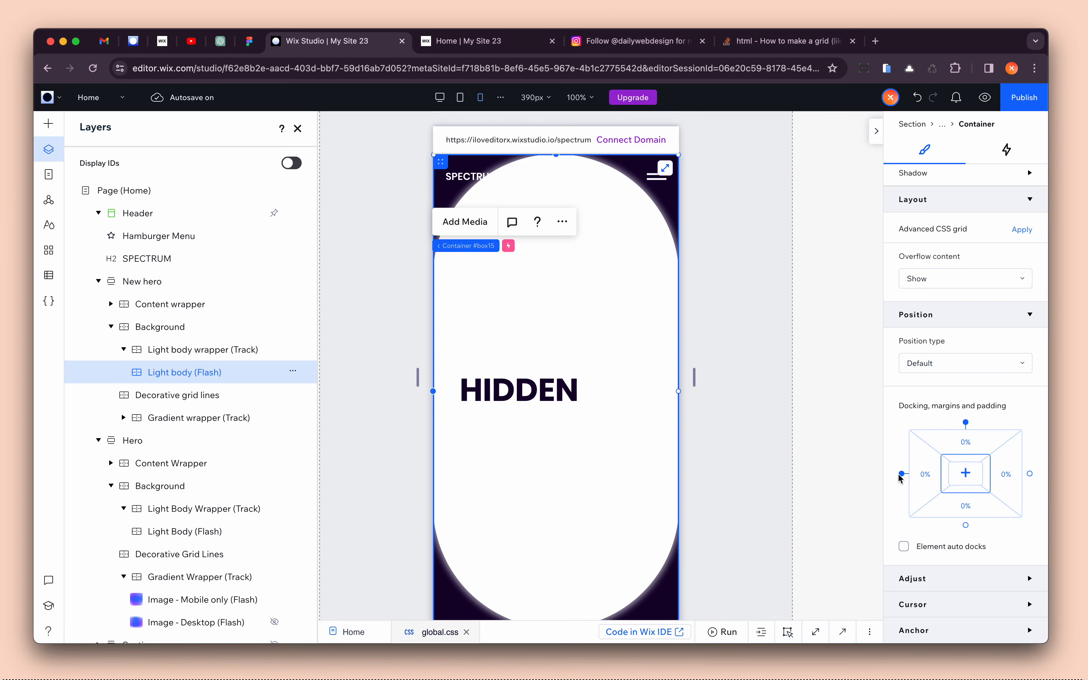
{"action": "left_click", "coordinate": [902, 474]}
- Clear the minimum height of Light body (Flash) and set its height to 24 px
{"action": "scroll", "coordinate": [973, 400], "scroll_direction": "up", "scroll_amount": 5}
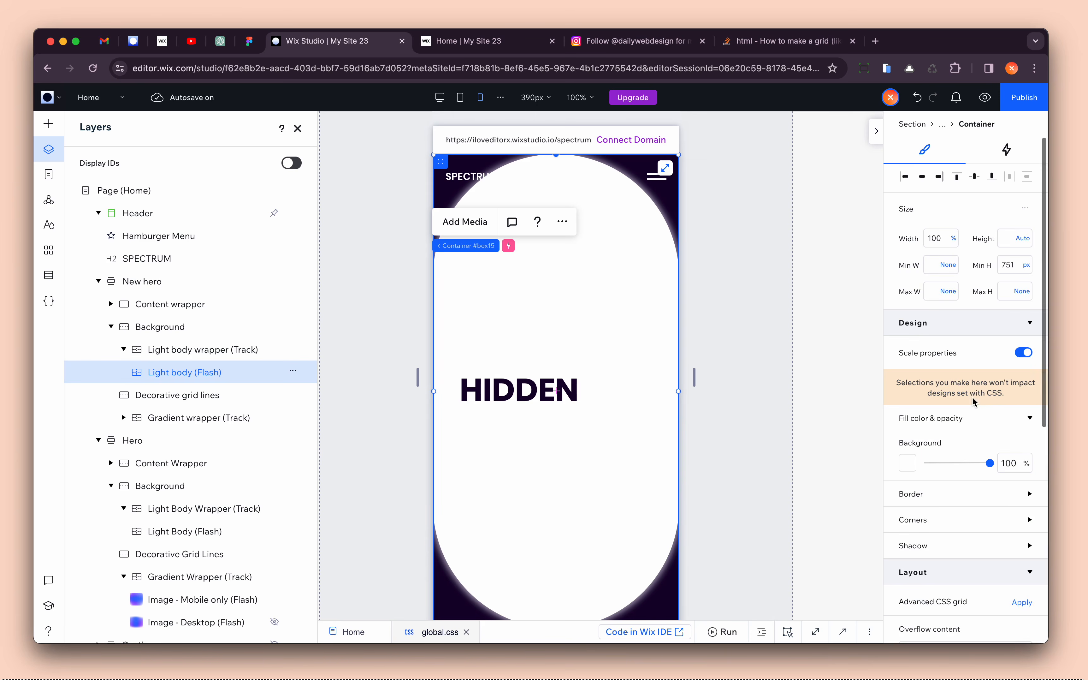
{"action": "left_click", "coordinate": [1015, 238]}
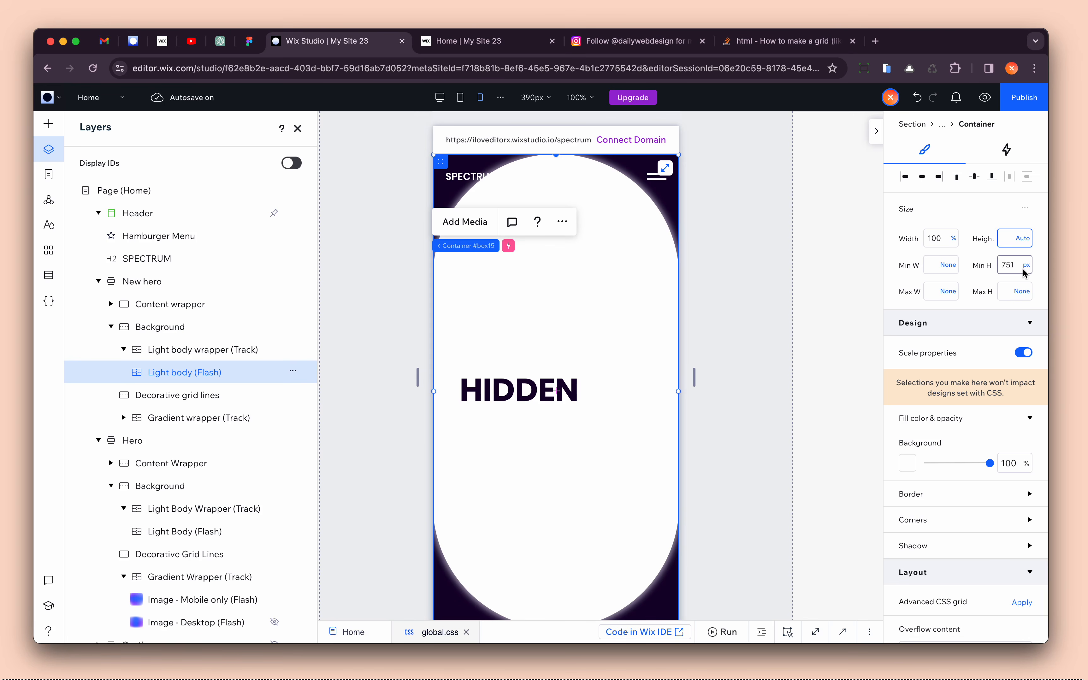
{"action": "type", "text": "30px"}
{"action": "key", "text": "Return"}
{"action": "left_click", "coordinate": [1026, 239]}
{"action": "left_click", "coordinate": [998, 357]}
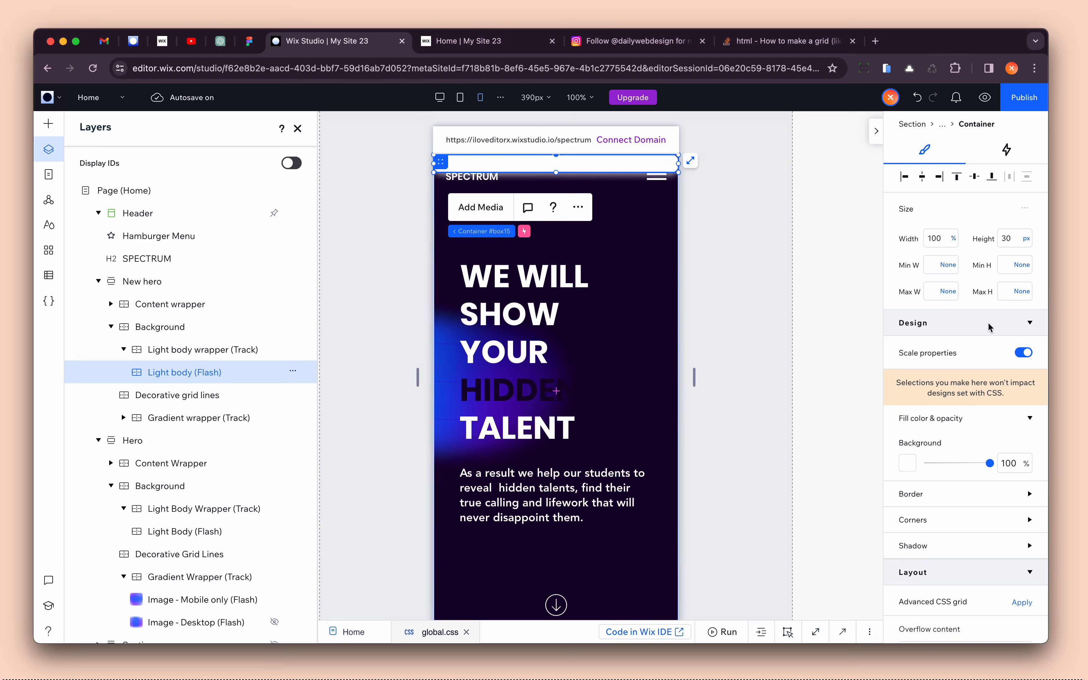
{"action": "left_click", "coordinate": [1018, 245]}
{"action": "type", "text": "24"}
{"action": "key", "text": "Return"}
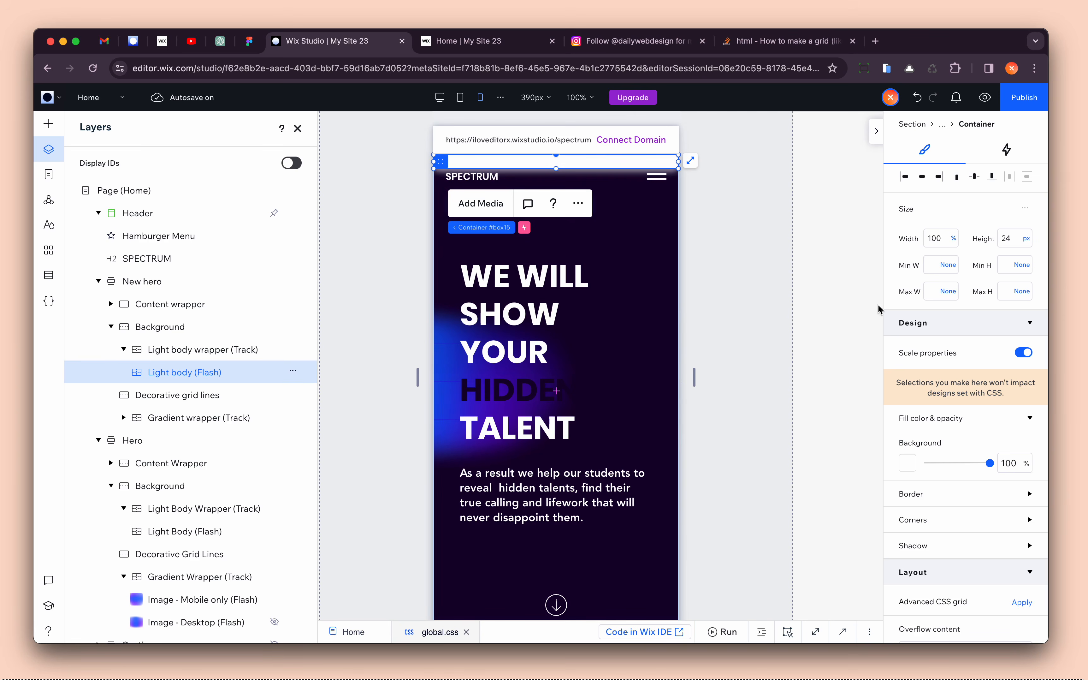
- Give Light body (Flash) a top margin of 80 px
{"action": "scroll", "coordinate": [967, 486], "scroll_direction": "down", "scroll_amount": 8}
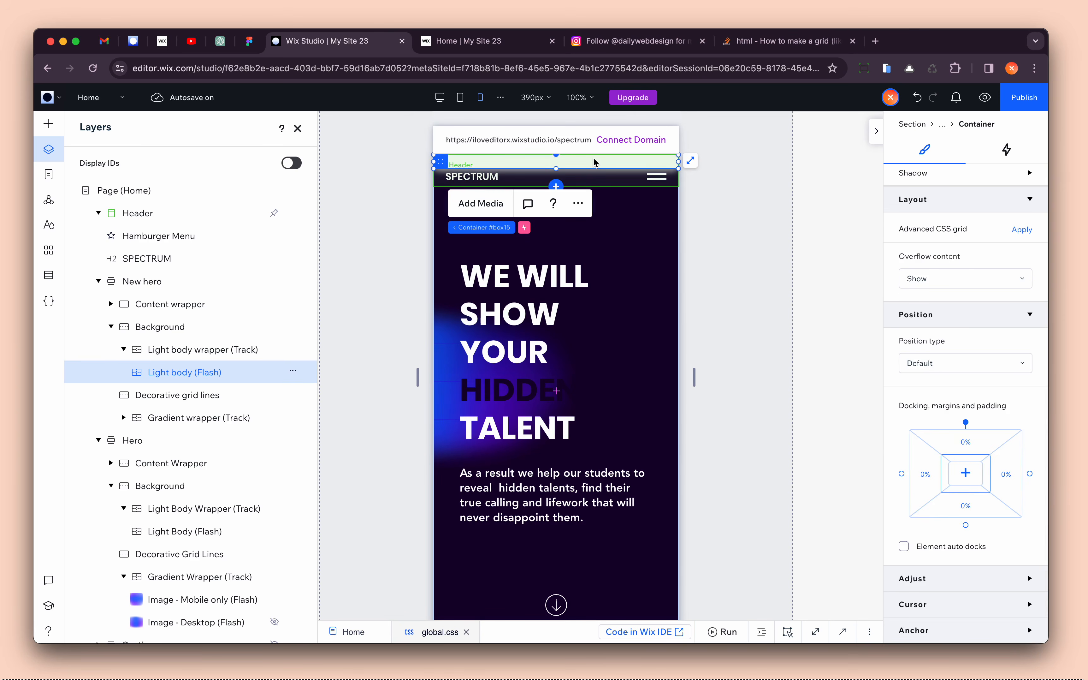
{"action": "left_click", "coordinate": [965, 443]}
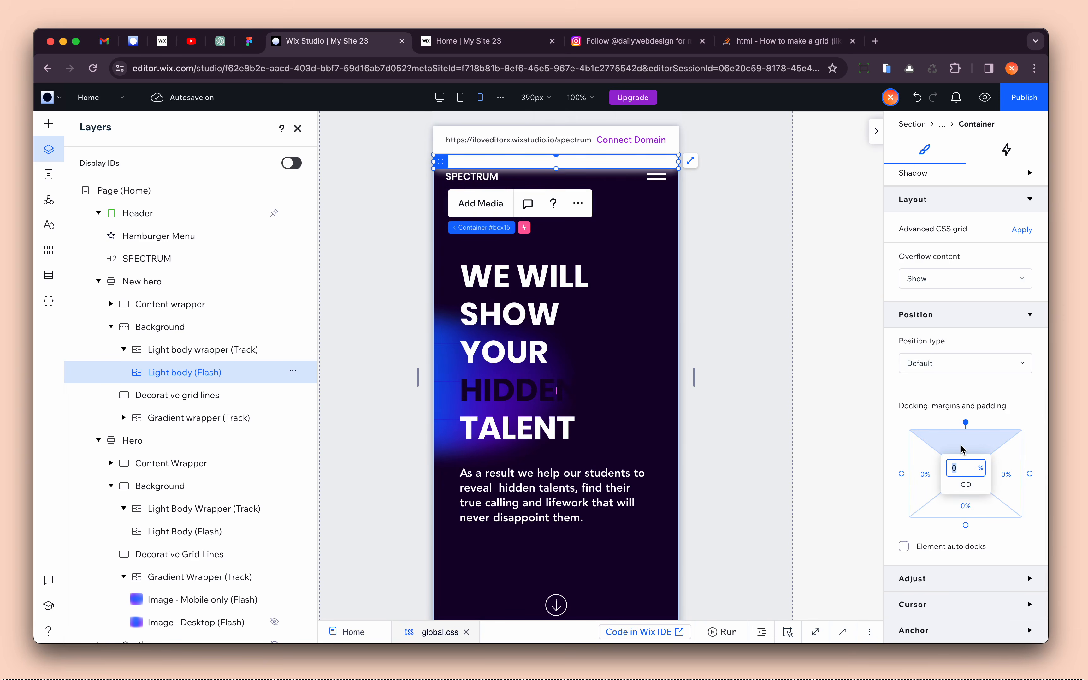
{"action": "type", "text": "80"}
{"action": "key", "text": "Return"}
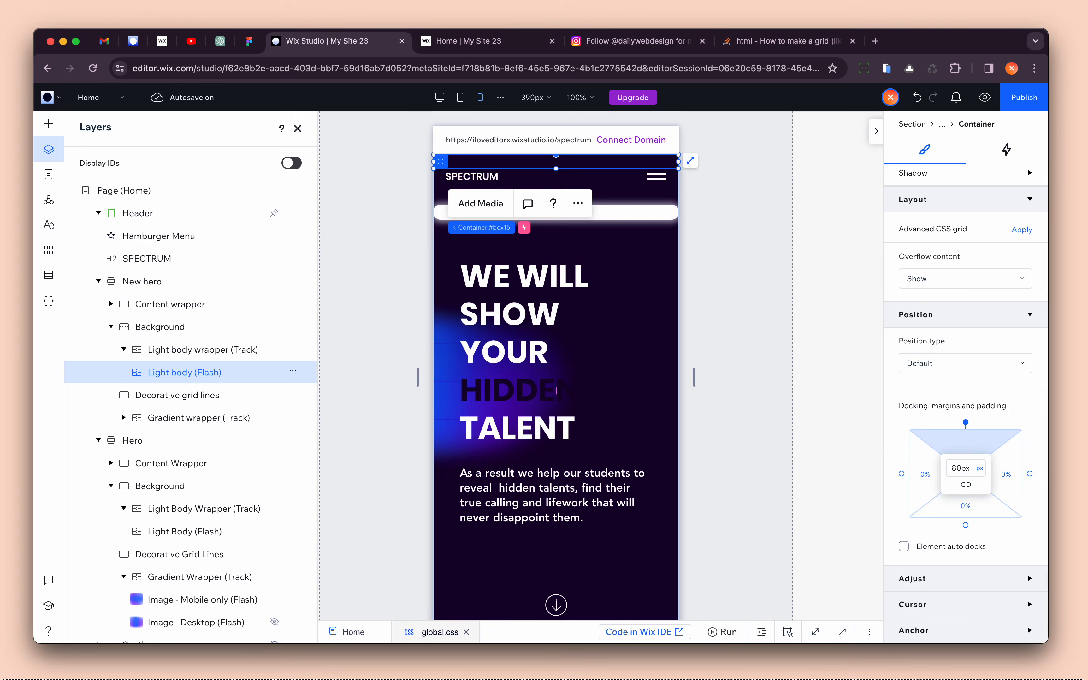
- Set the width of Light body (Flash) to 80%
{"action": "scroll", "coordinate": [962, 308], "scroll_direction": "up", "scroll_amount": 8}
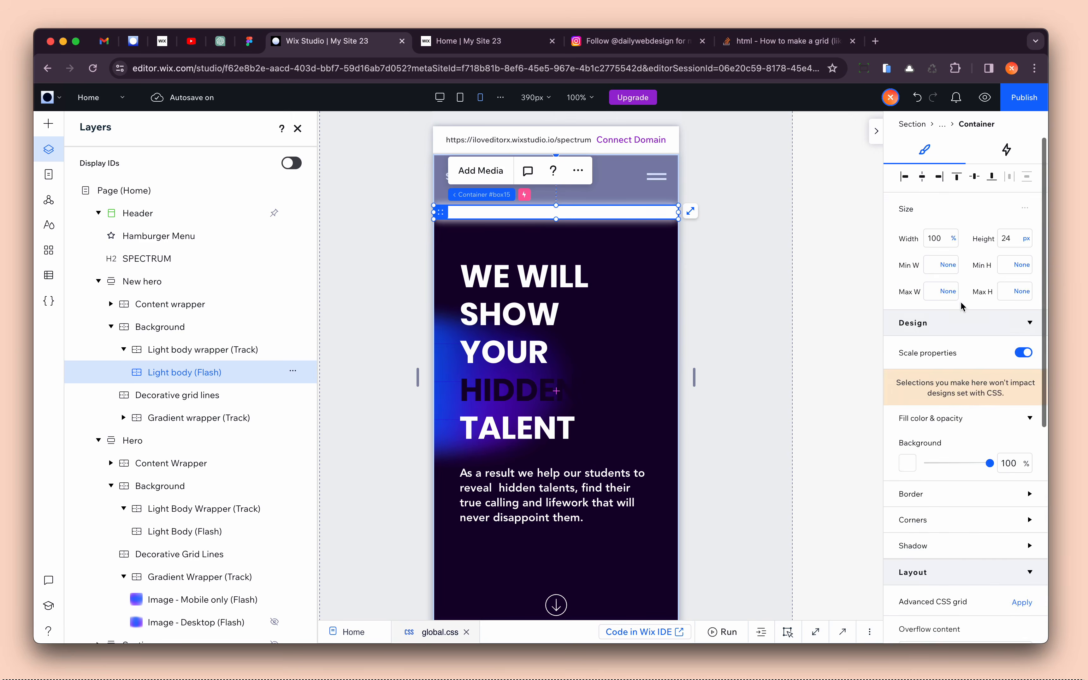
{"action": "left_click", "coordinate": [934, 244]}
{"action": "scroll", "coordinate": [969, 275], "scroll_direction": "up", "scroll_amount": 8}
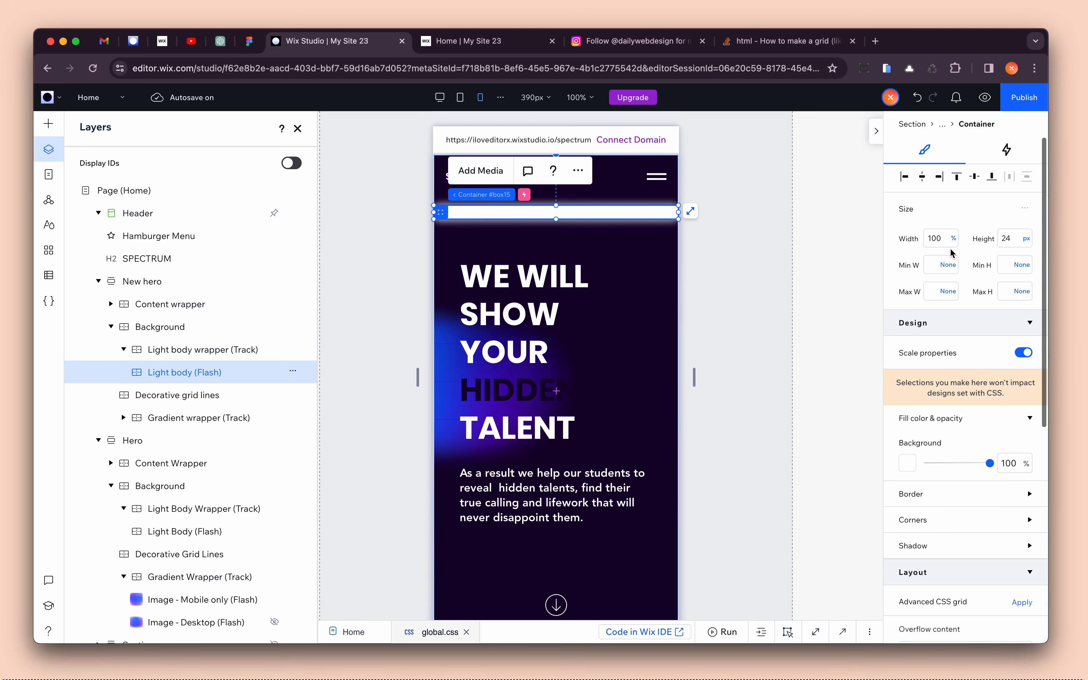
{"action": "left_click", "coordinate": [935, 238]}
{"action": "type", "text": "80"}
{"action": "key", "text": "Return"}
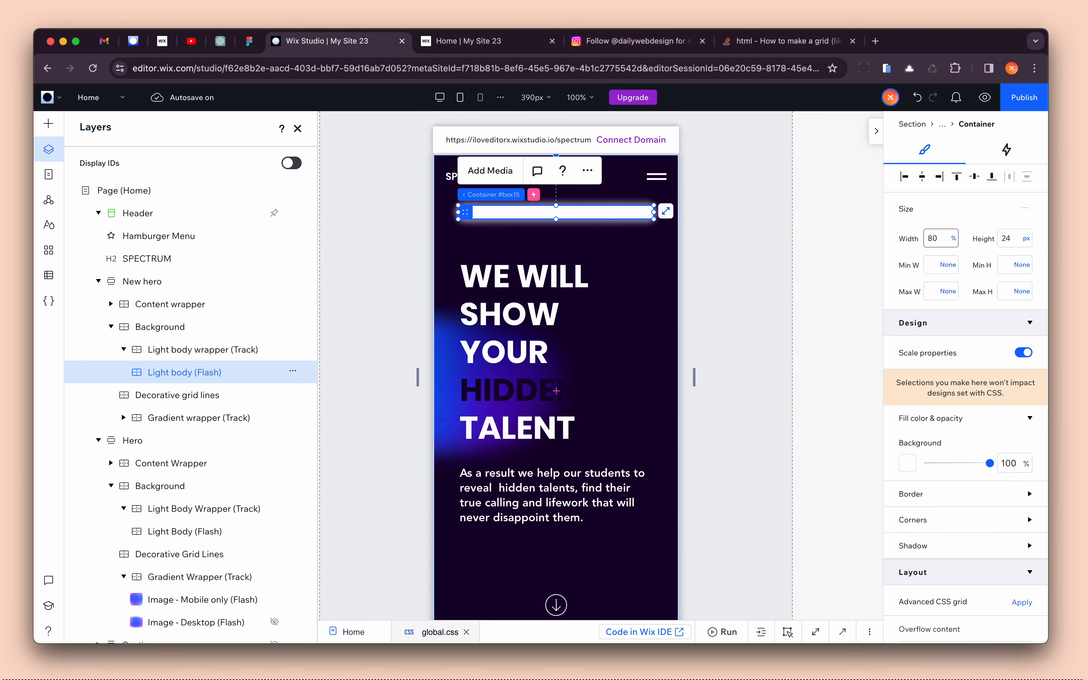
- Set the width of Light body (Flash) to 85% and compare it with the other hero's light bar
{"action": "left_click", "coordinate": [936, 238]}
{"action": "type", "text": "8"}
{"action": "key", "text": "Return"}
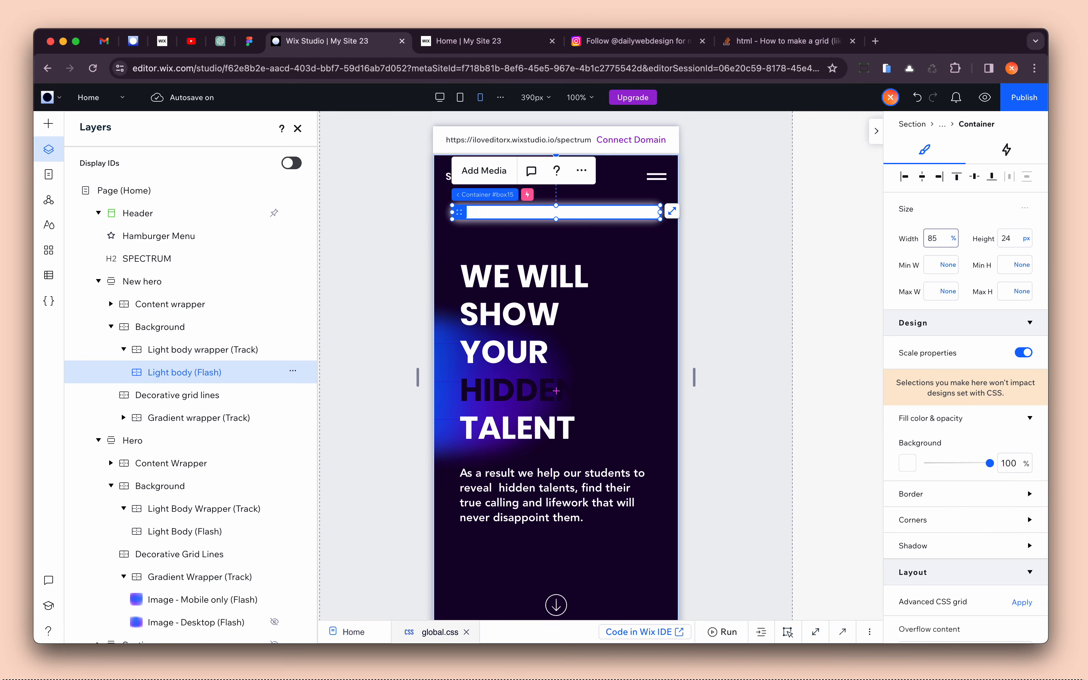
{"action": "left_click", "coordinate": [794, 346]}
{"action": "left_click", "coordinate": [659, 251]}
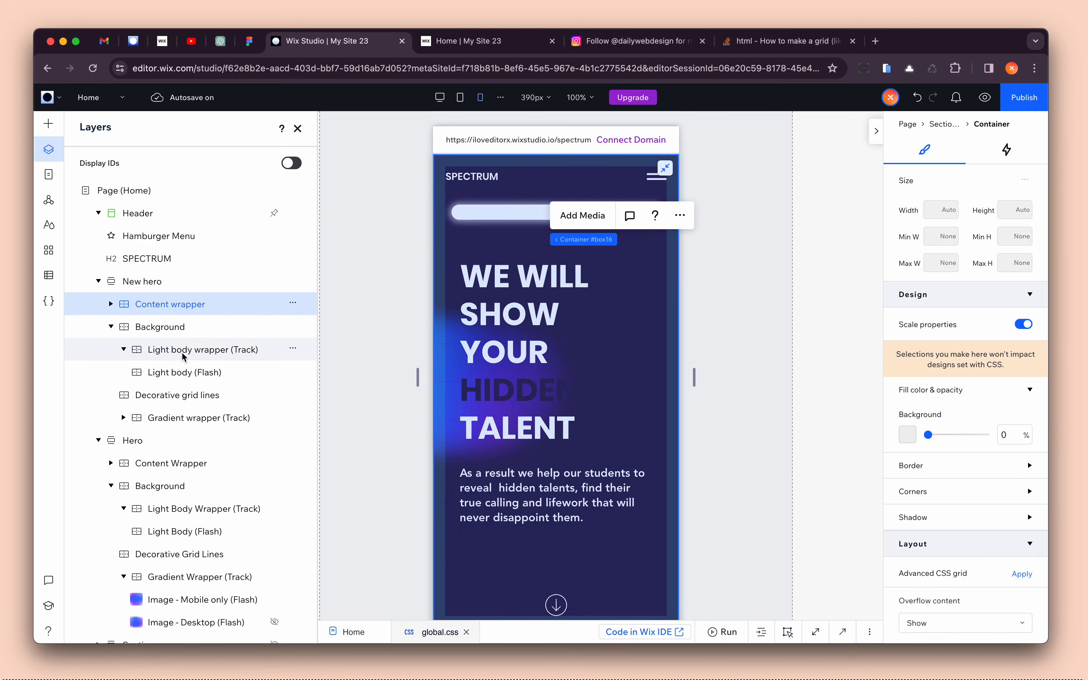
{"action": "left_click", "coordinate": [170, 355]}
{"action": "scroll", "coordinate": [509, 413], "scroll_direction": "down", "scroll_amount": 4}
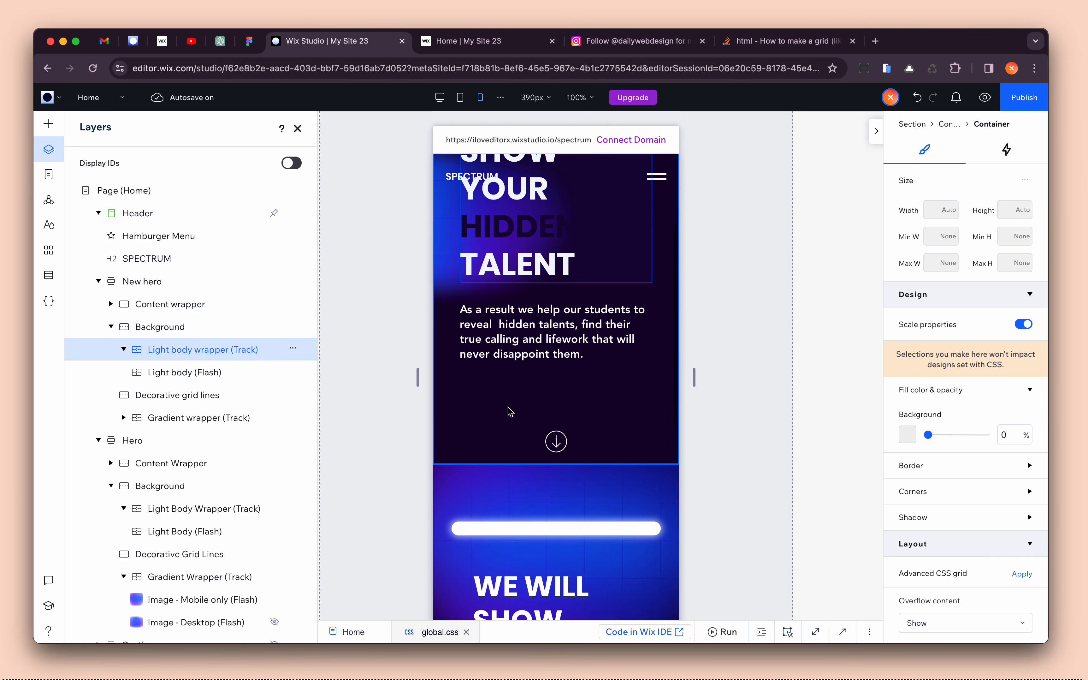
{"action": "scroll", "coordinate": [508, 413], "scroll_direction": "up", "scroll_amount": 3}
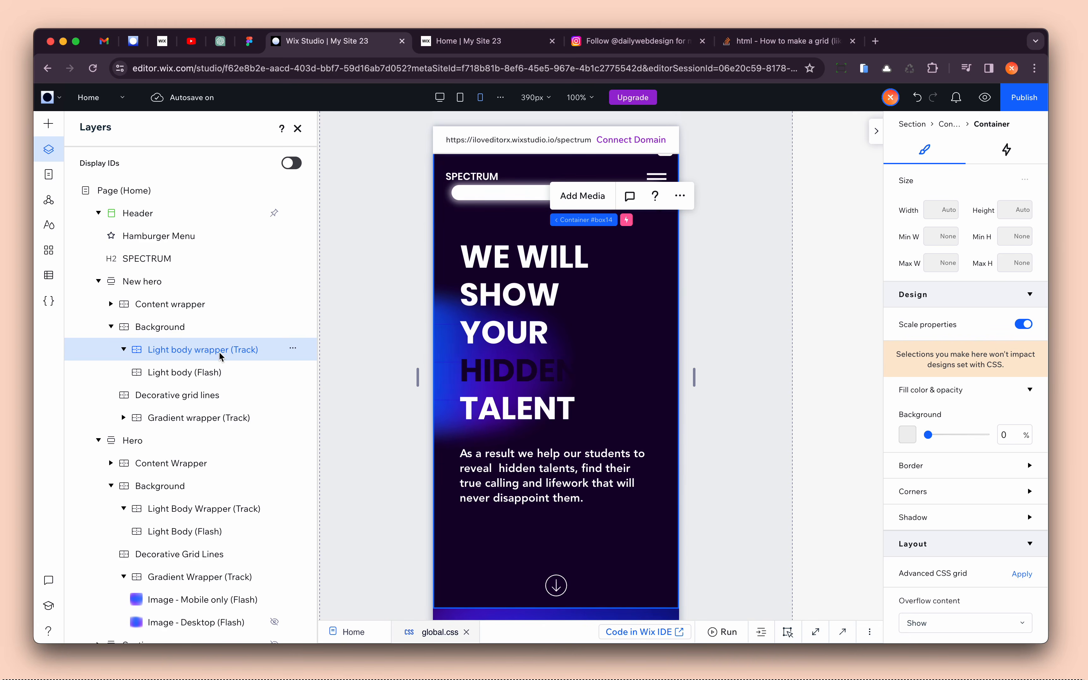
- Set the top margin of the new hero's Light body (Flash) to 100 px
{"action": "left_click", "coordinate": [175, 374]}
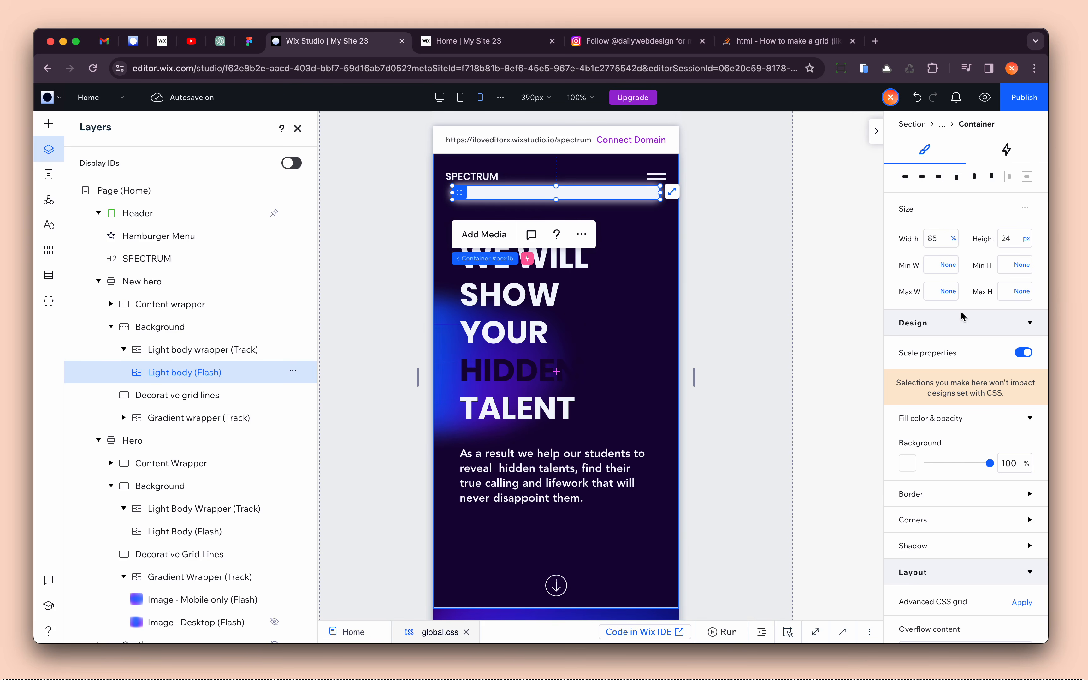
{"action": "scroll", "coordinate": [947, 386], "scroll_direction": "down", "scroll_amount": 7}
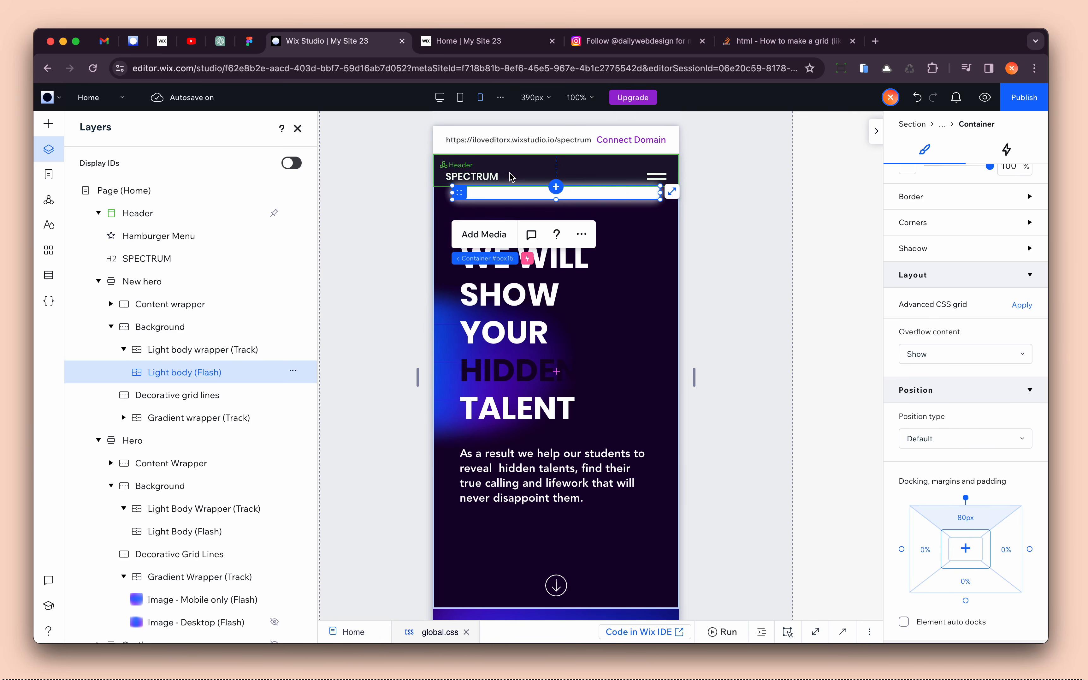
{"action": "left_click", "coordinate": [983, 522]}
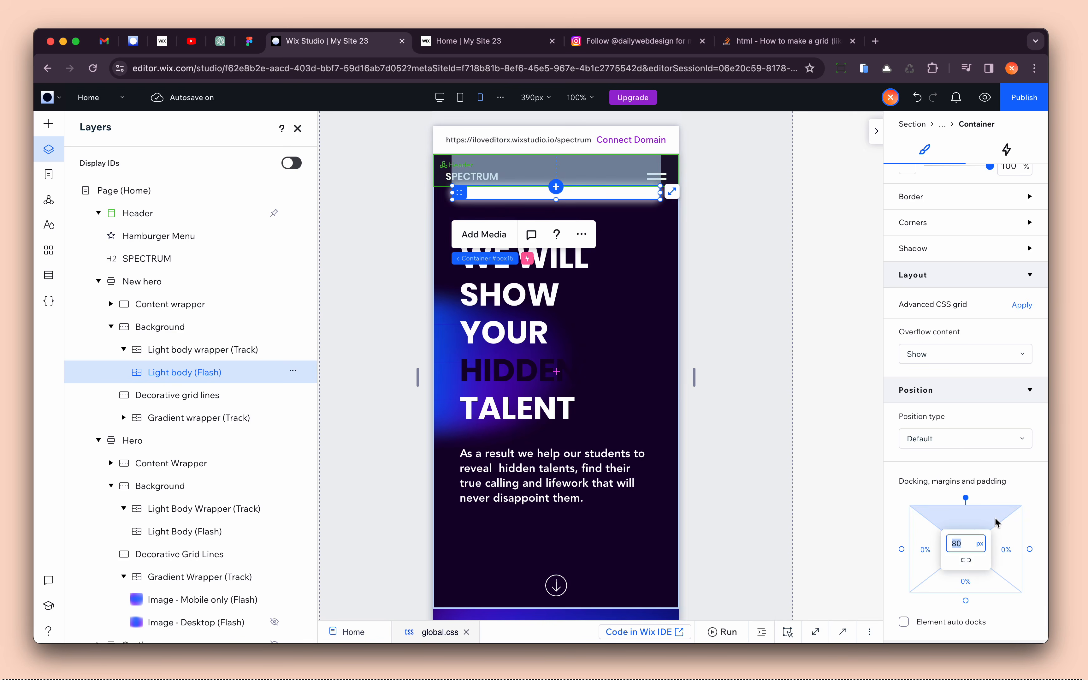
{"action": "type", "text": "100"}
{"action": "key", "text": "Return"}
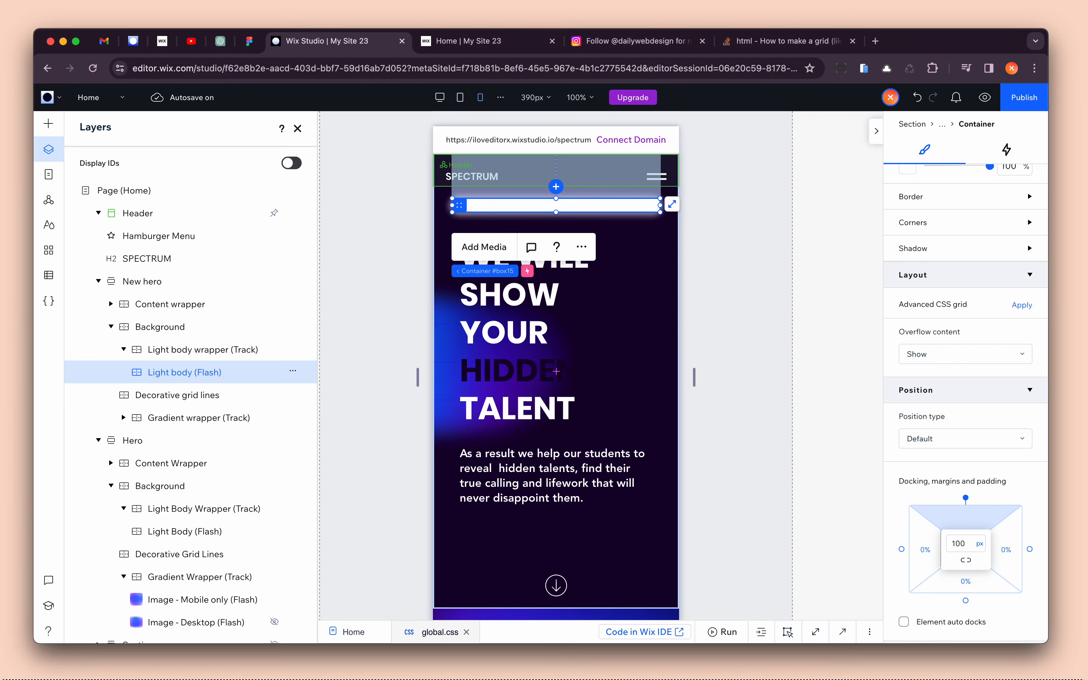
{"action": "left_click", "coordinate": [809, 452]}
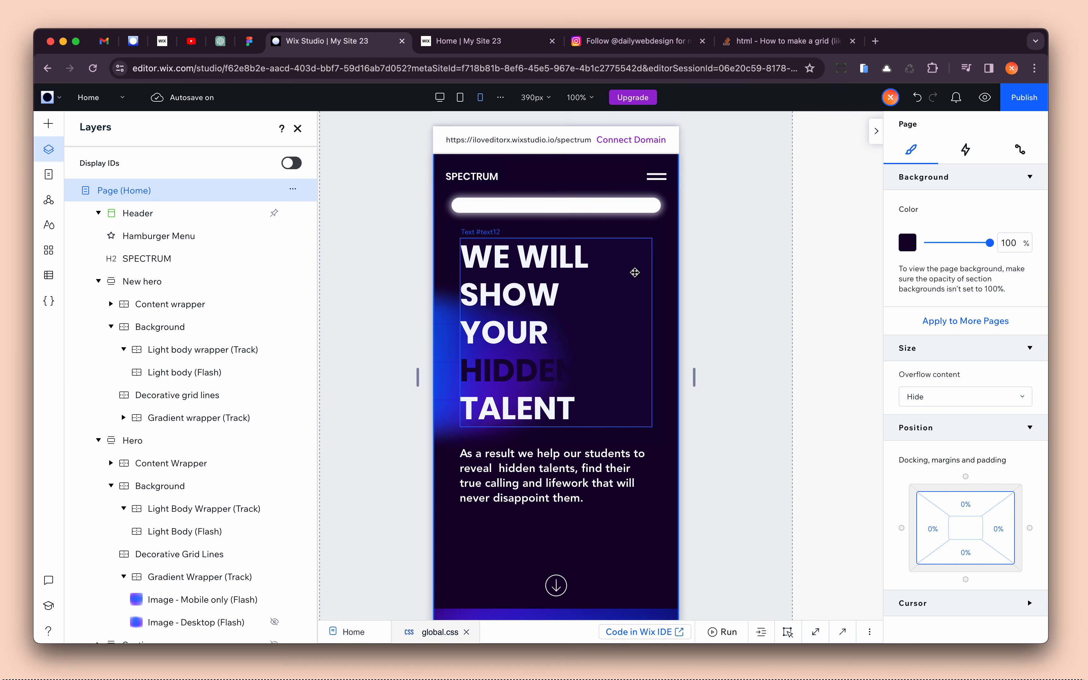
- Dock the new hero's text Stack to the top edge and give it a 60% top margin
{"action": "left_click", "coordinate": [621, 439]}
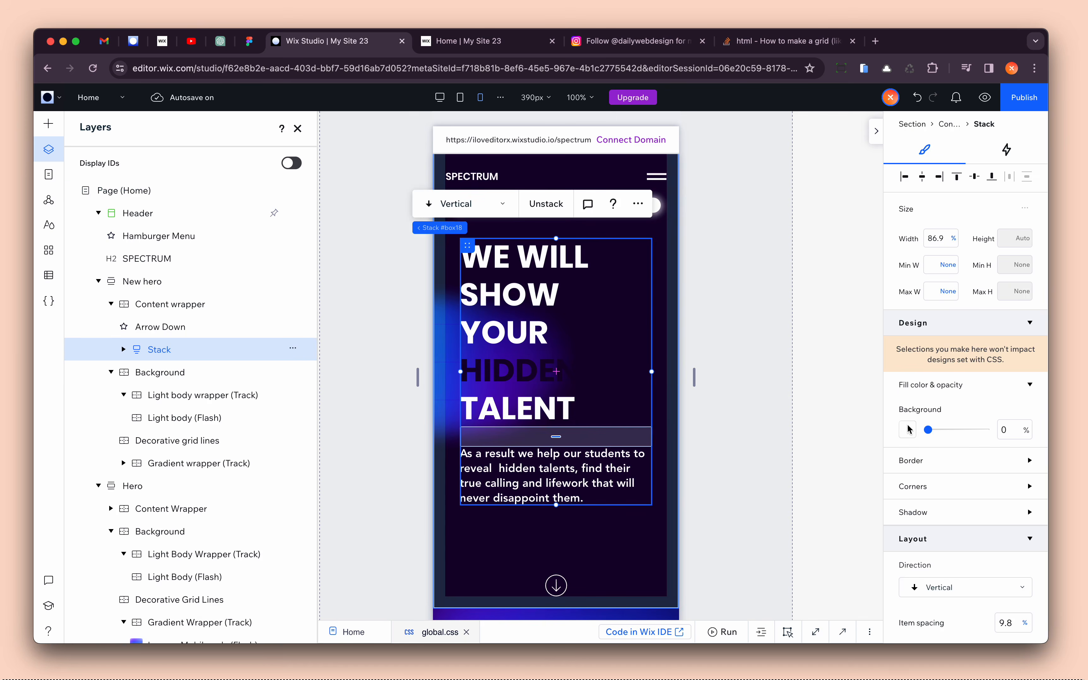
{"action": "scroll", "coordinate": [928, 478], "scroll_direction": "down", "scroll_amount": 5}
{"action": "scroll", "coordinate": [927, 474], "scroll_direction": "down", "scroll_amount": 1}
{"action": "left_click", "coordinate": [965, 463]}
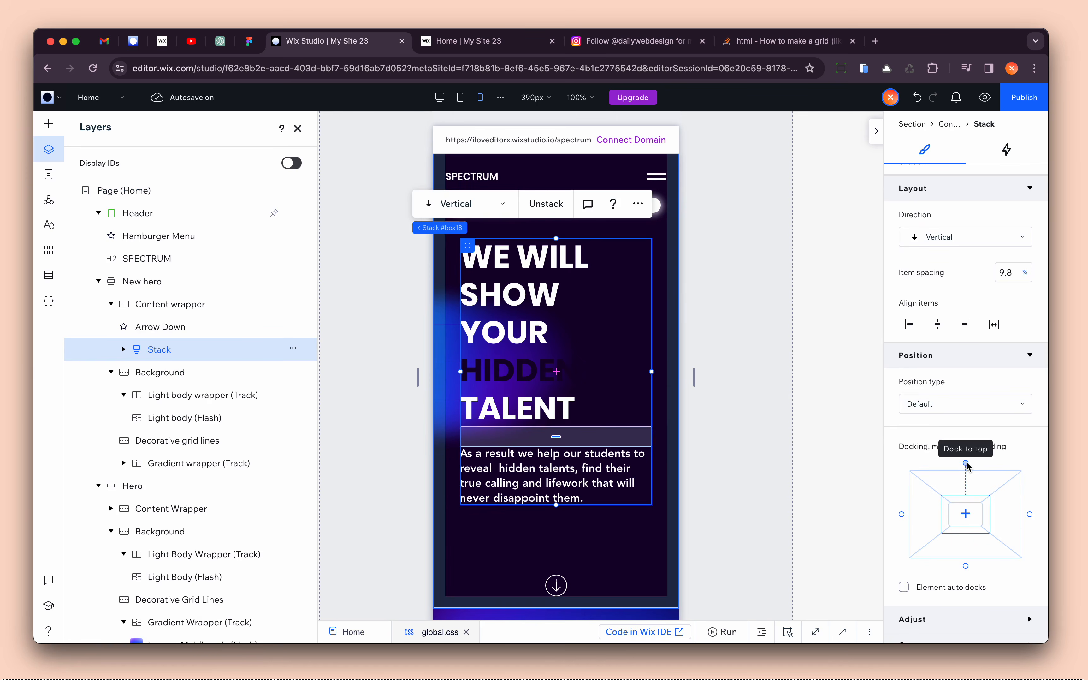
{"action": "left_click", "coordinate": [967, 488]}
{"action": "type", "text": "60"}
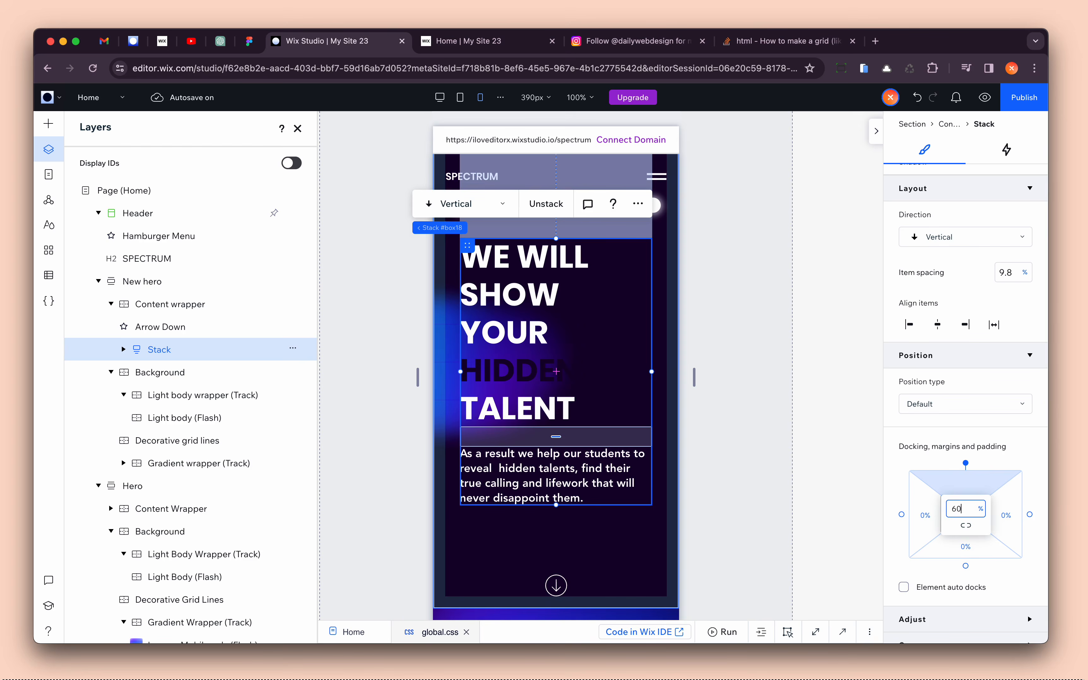
{"action": "key", "text": "Return"}
{"action": "left_click", "coordinate": [791, 395]}
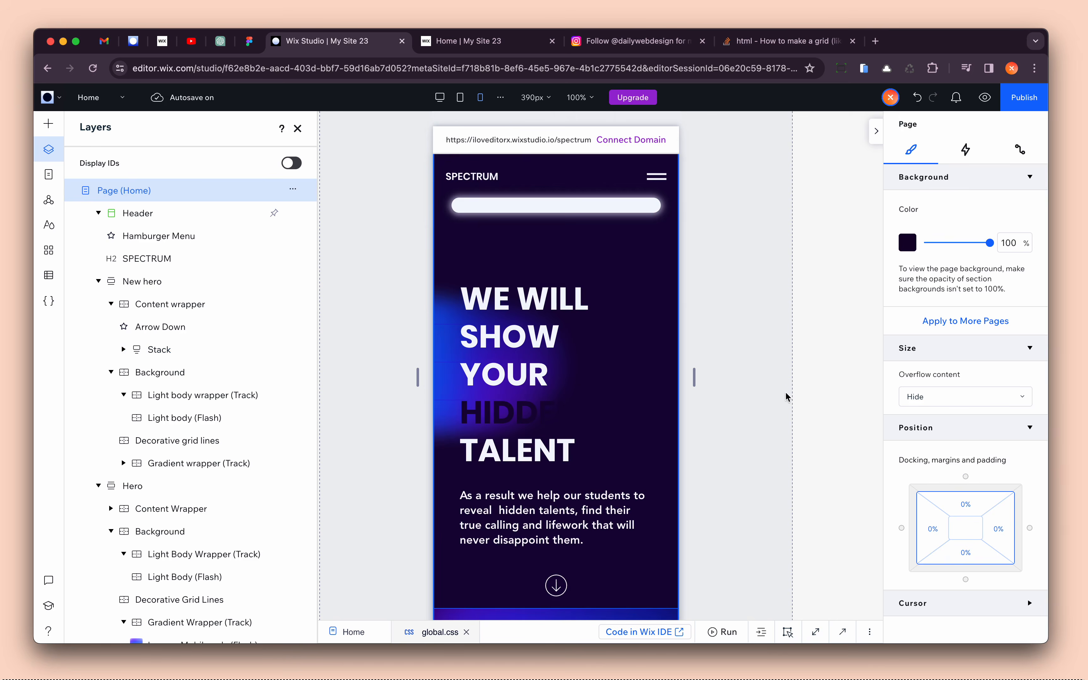
- Reduce the text Stack's top margin to 50%
{"action": "left_click", "coordinate": [612, 471]}
{"action": "scroll", "coordinate": [1006, 508], "scroll_direction": "down", "scroll_amount": 8}
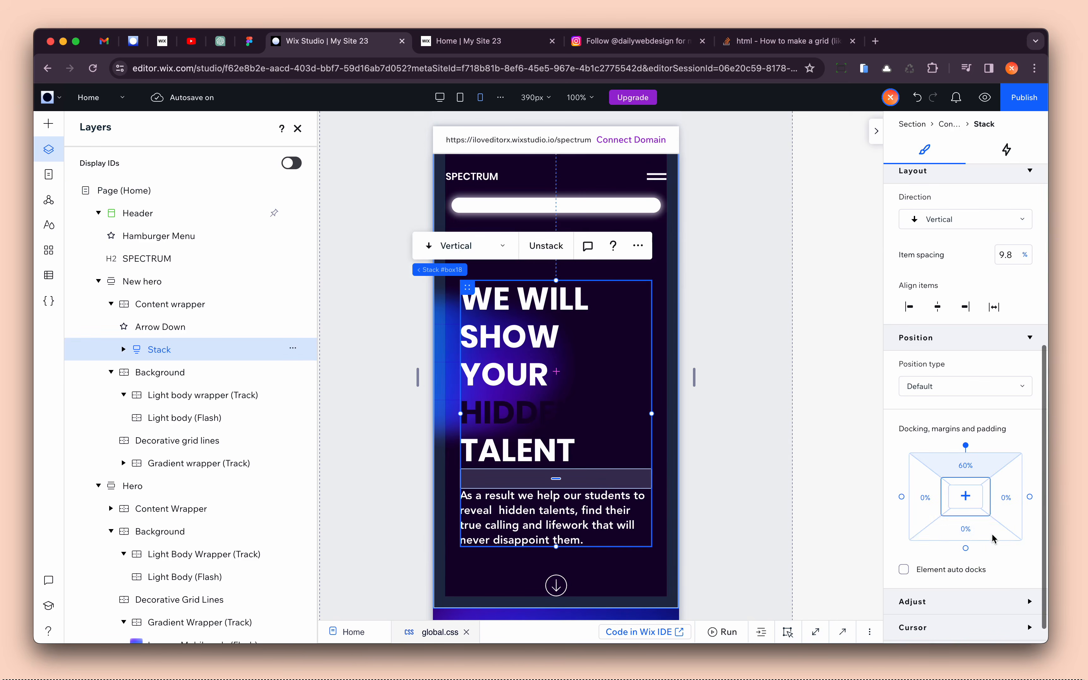
{"action": "left_click", "coordinate": [969, 470]}
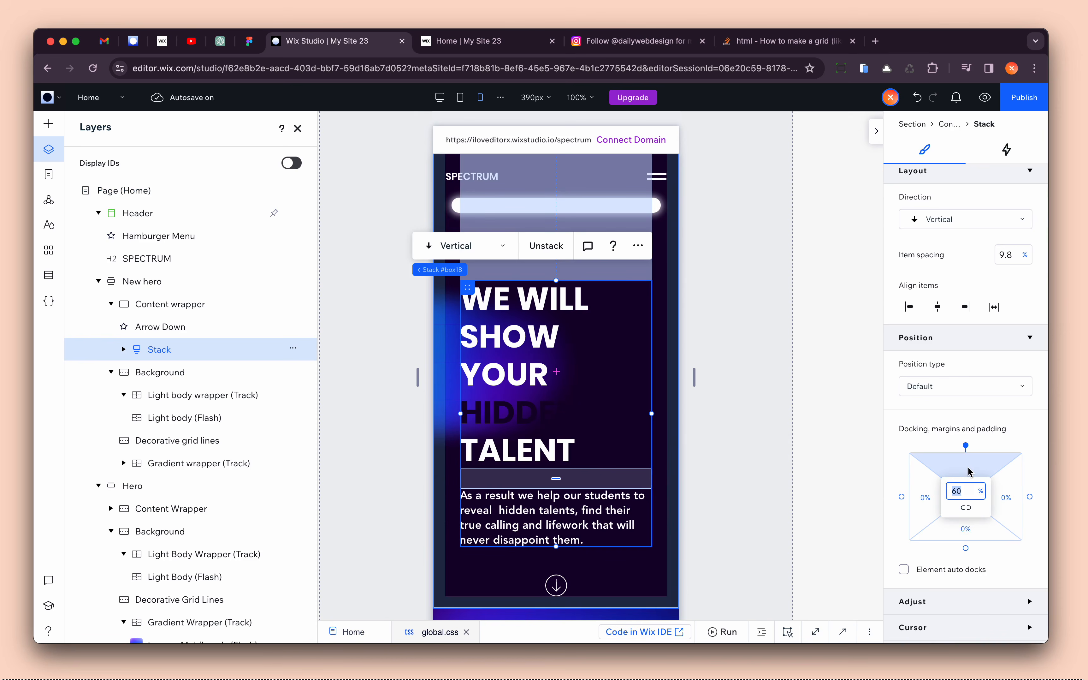
{"action": "type", "text": "5"}
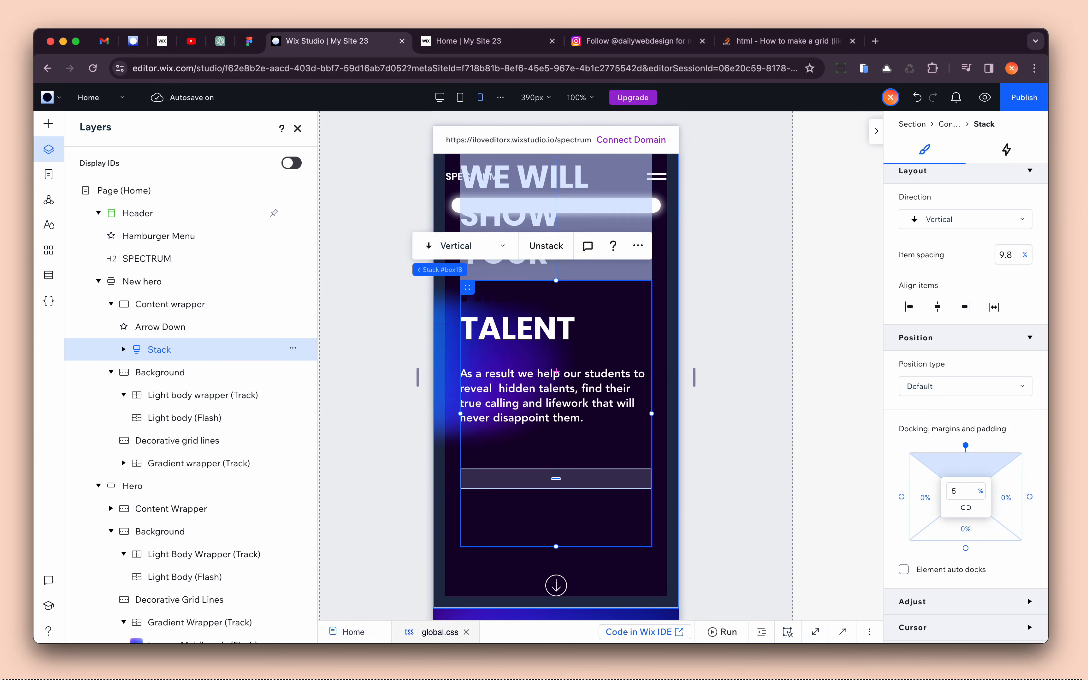
{"action": "type", "text": "0"}
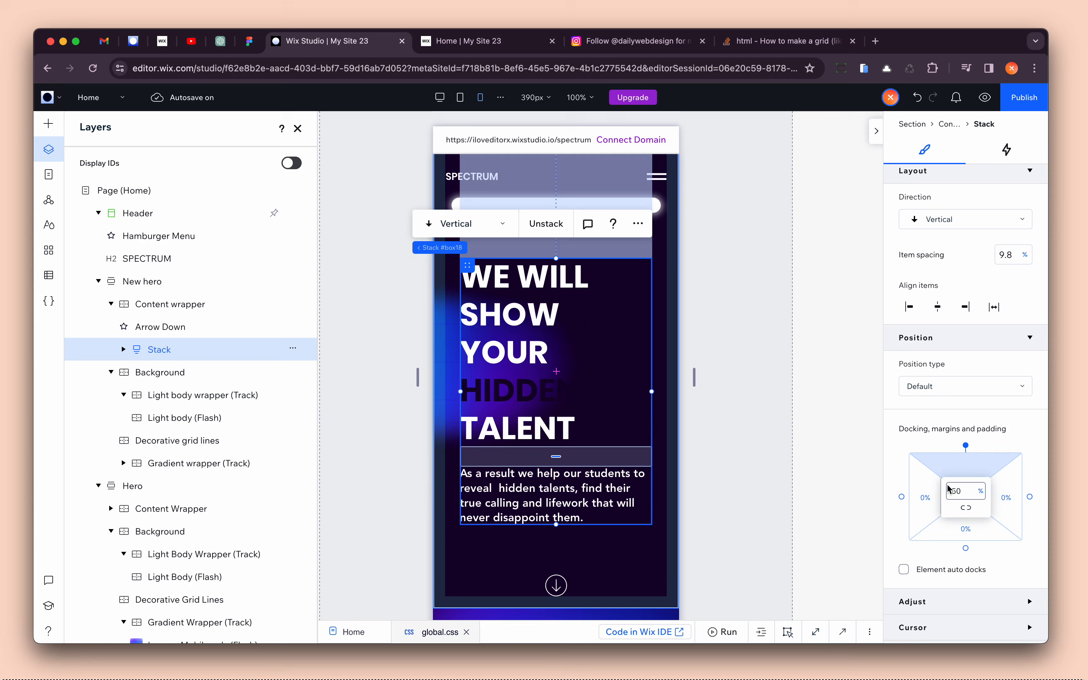
{"action": "left_click", "coordinate": [800, 391]}
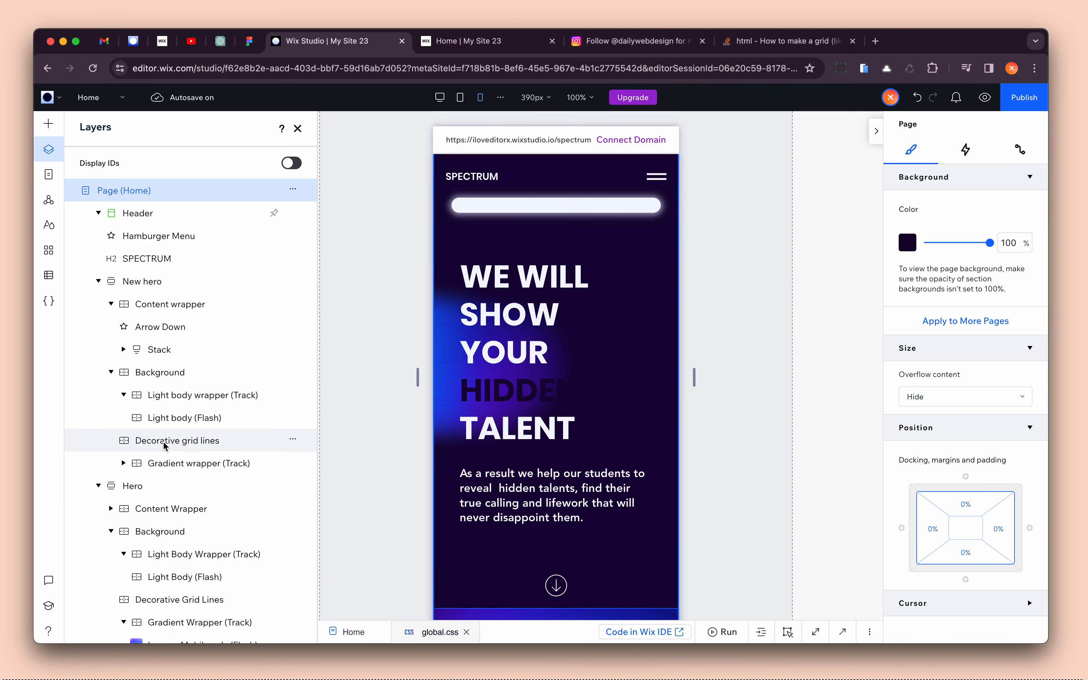
- Hide Image - Desktop only (Flash) inside the new hero's Gradient wrapper (Track) on the mobile breakpoint
{"action": "left_click", "coordinate": [167, 465]}
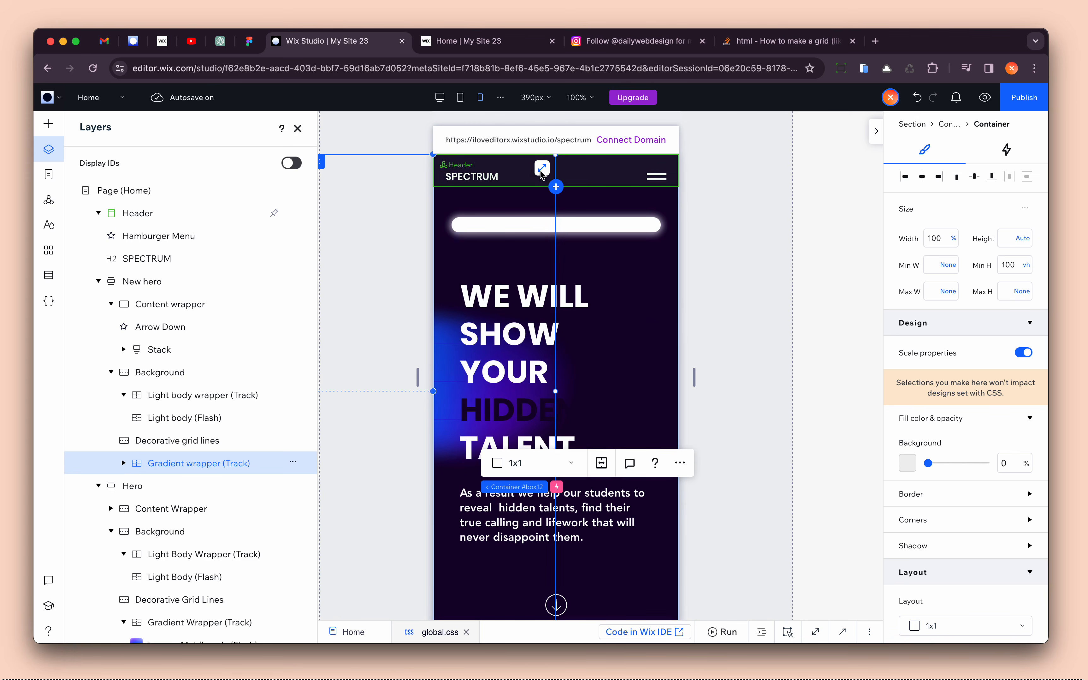
{"action": "left_click", "coordinate": [124, 464]}
{"action": "scroll", "coordinate": [126, 464], "scroll_direction": "down", "scroll_amount": 2}
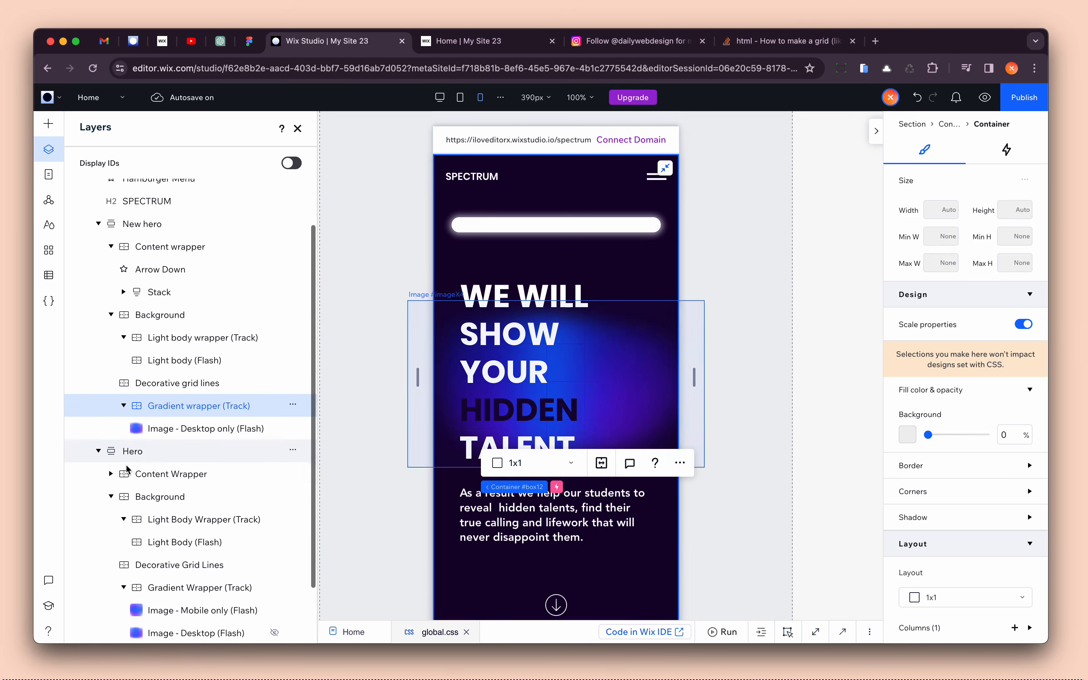
{"action": "left_click", "coordinate": [180, 428]}
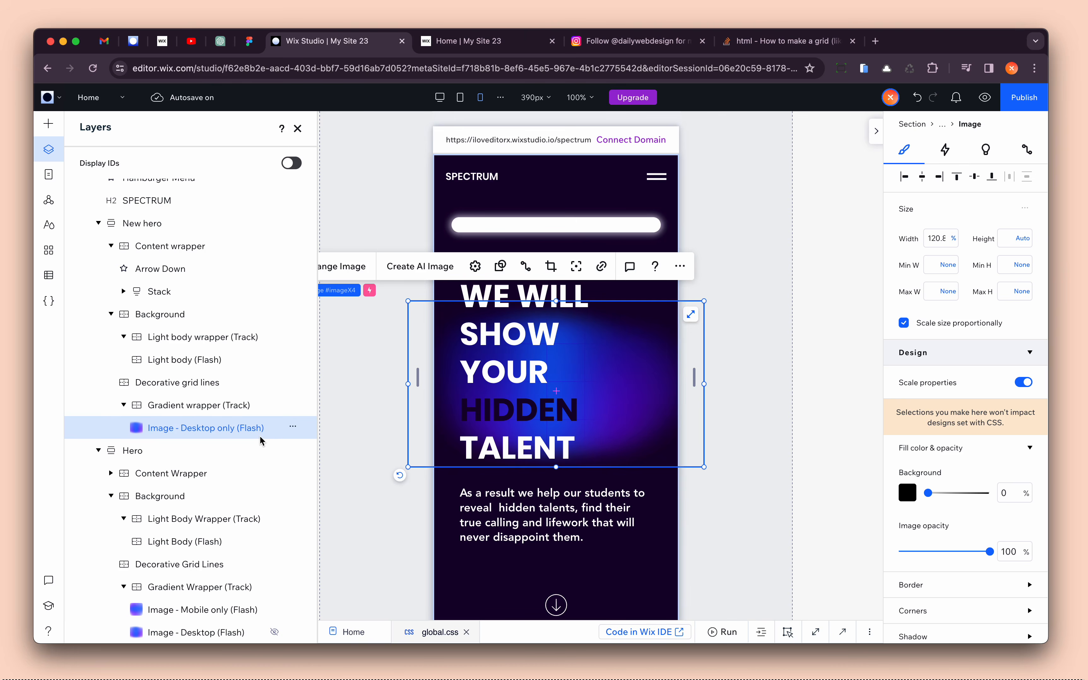
{"action": "left_click", "coordinate": [293, 427]}
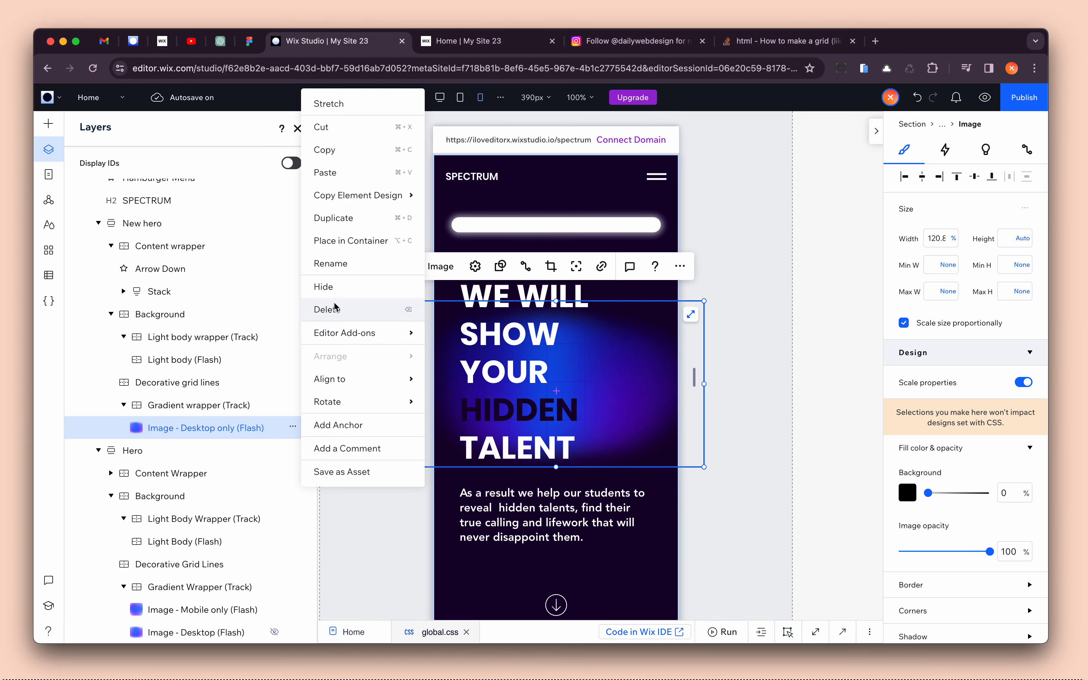
{"action": "left_click", "coordinate": [347, 287]}
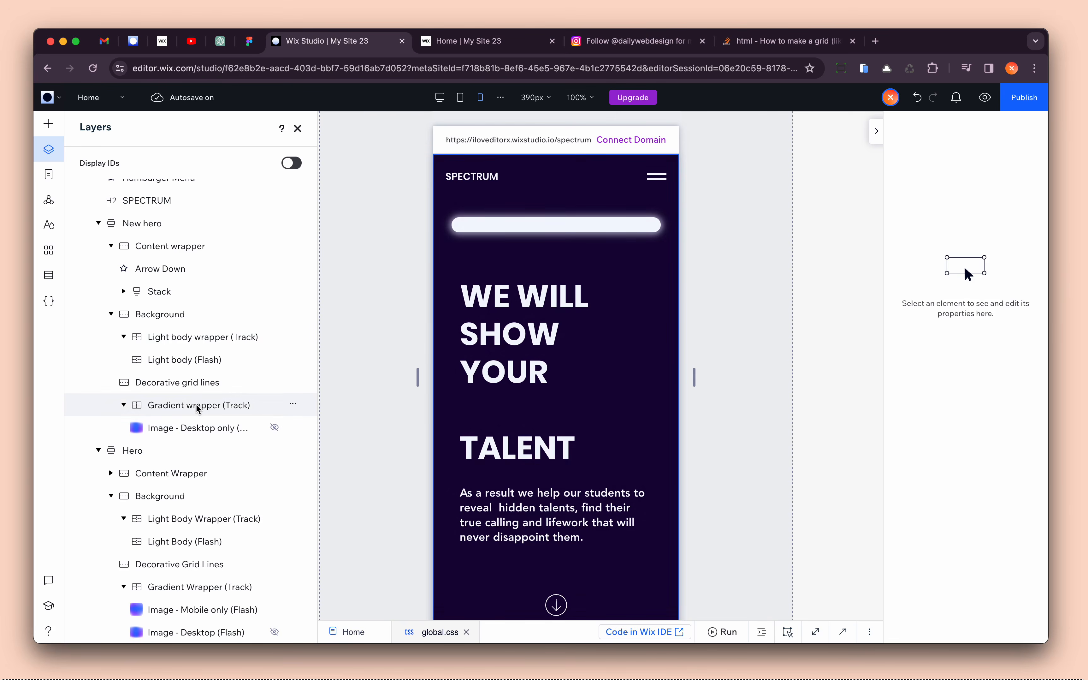
- Quick-add an image inside the new hero's Gradient wrapper (Track) on mobile
{"action": "left_click", "coordinate": [184, 406]}
{"action": "left_click", "coordinate": [293, 404]}
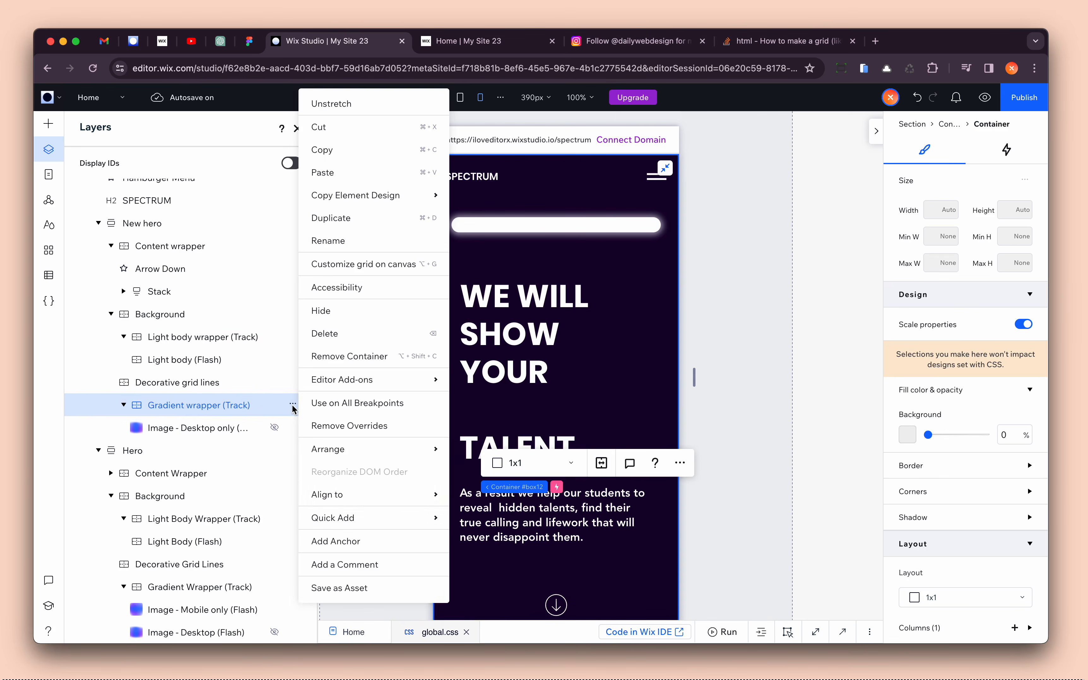
{"action": "mouse_move", "coordinate": [353, 498]}
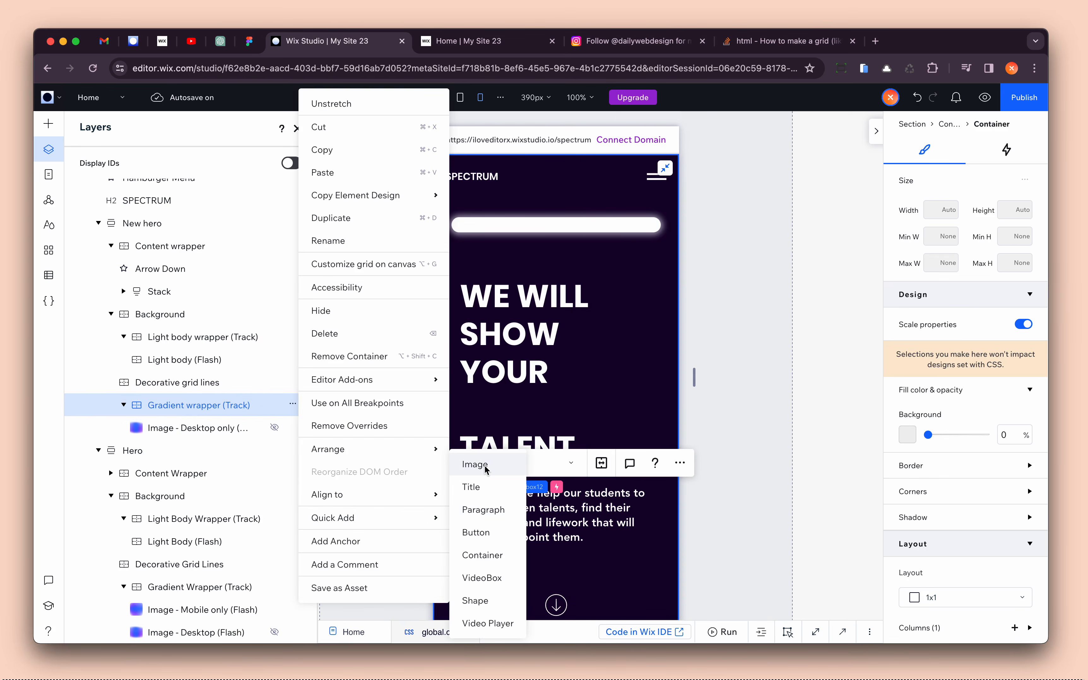
{"action": "left_click", "coordinate": [367, 509]}
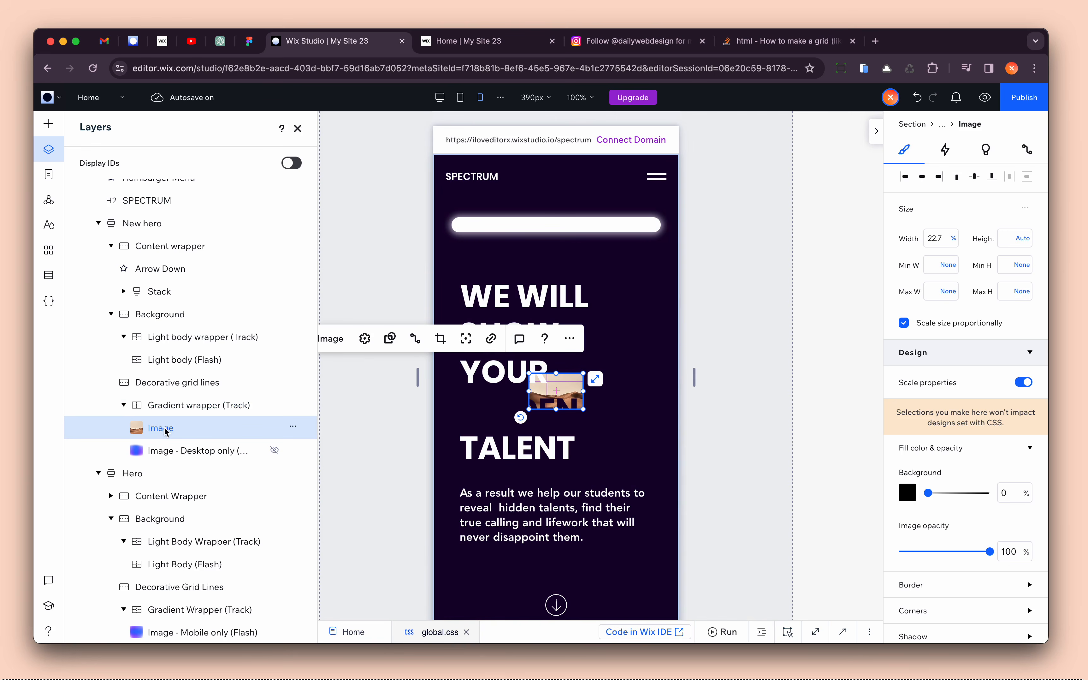
- Rename the added image Image - Mobile only and check its visibility on the desktop breakpoint before returning to mobile
{"action": "double_click", "coordinate": [167, 429]}
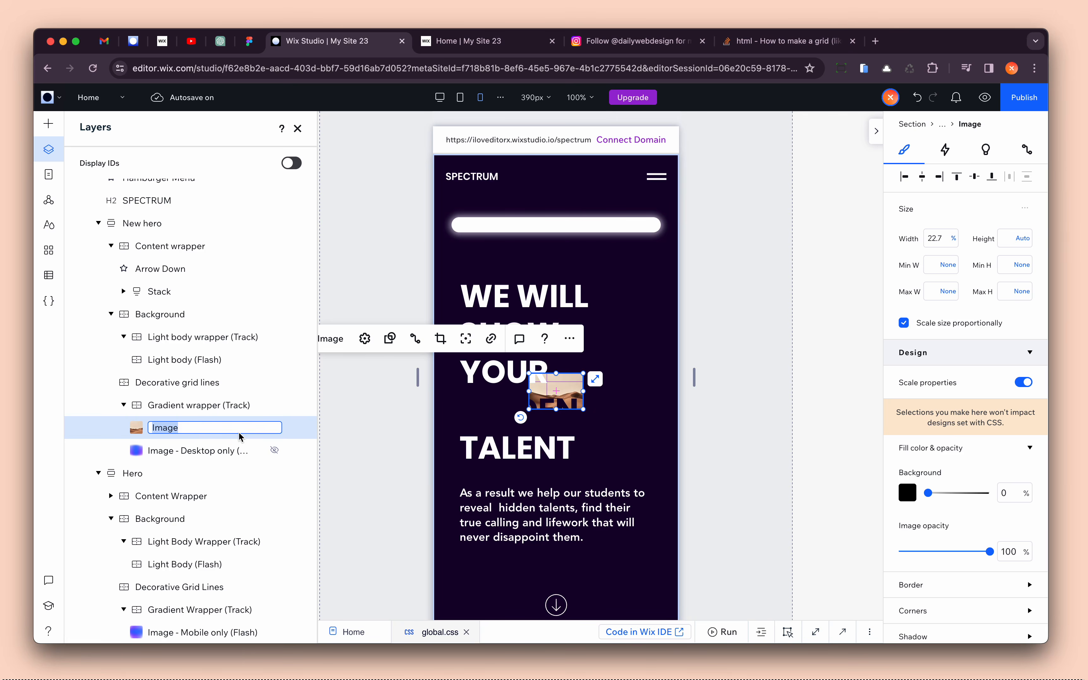
{"action": "key", "text": "Right"}
{"action": "key", "text": "Return"}
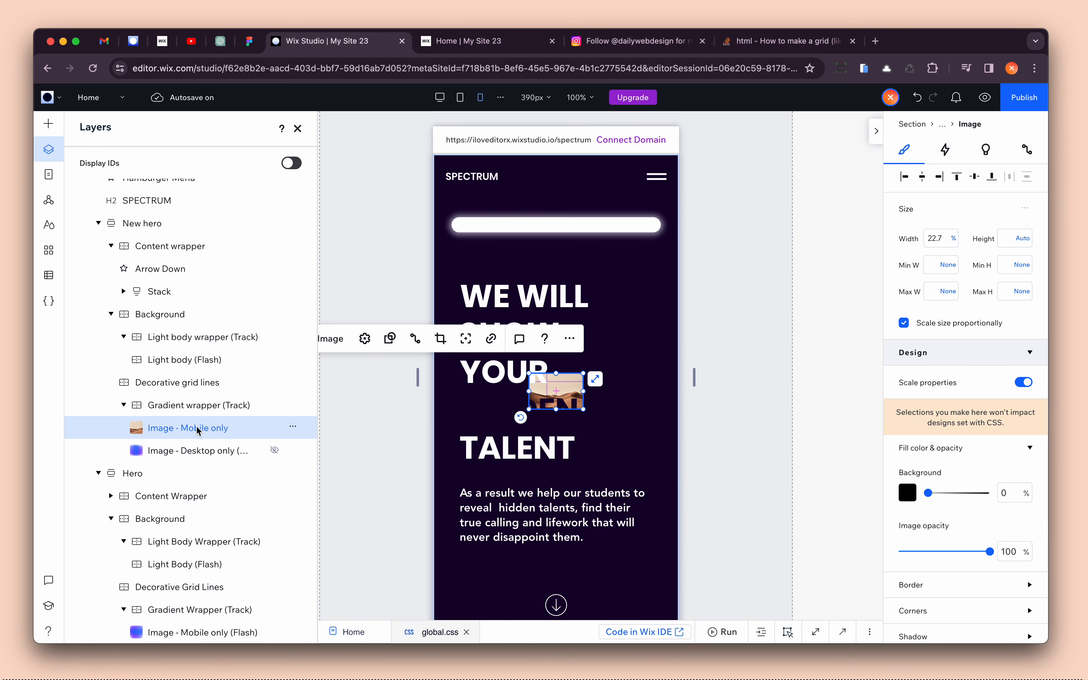
{"action": "left_click", "coordinate": [441, 98]}
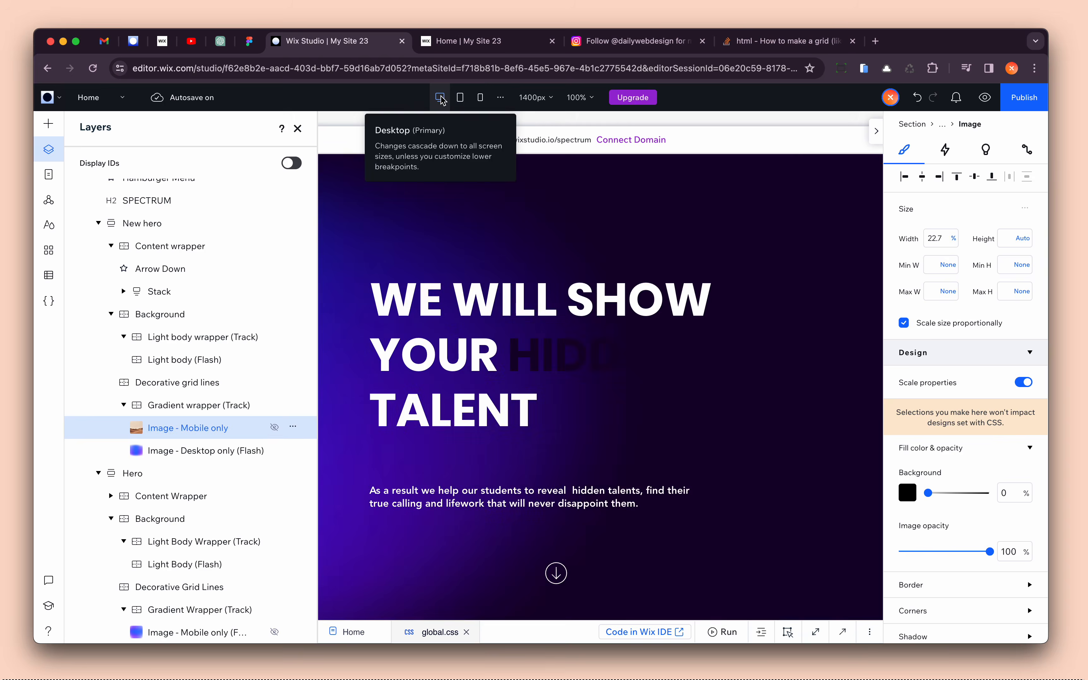
{"action": "left_click", "coordinate": [485, 97]}
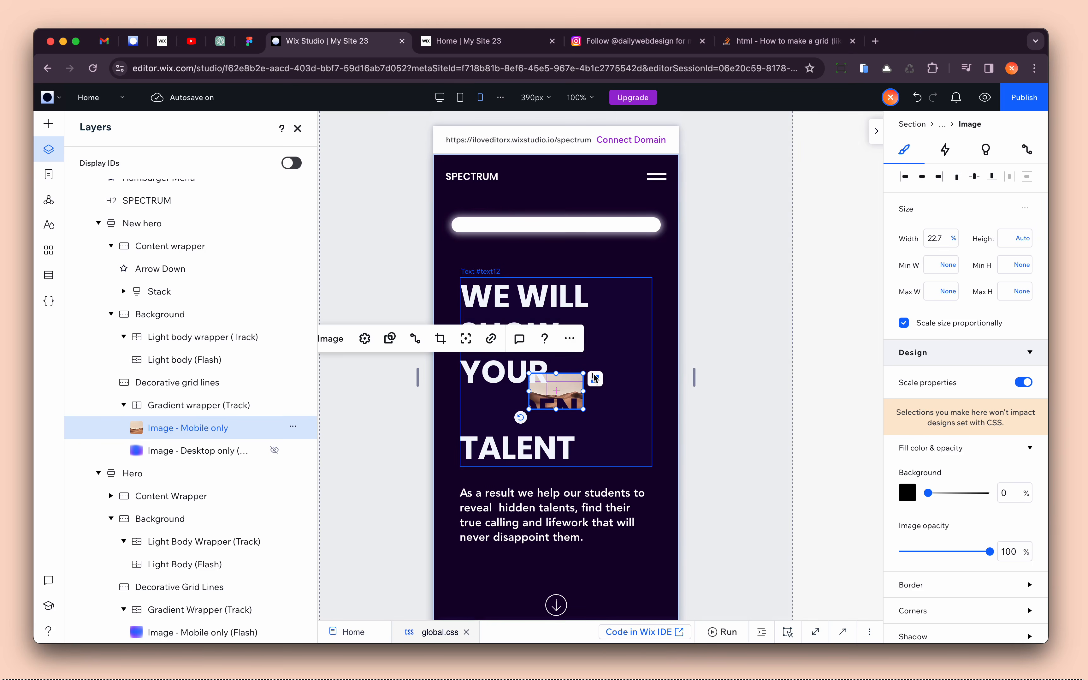
- Set the width of Image - Mobile only to 100%
{"action": "left_click", "coordinate": [944, 244]}
{"action": "type", "text": "1"}
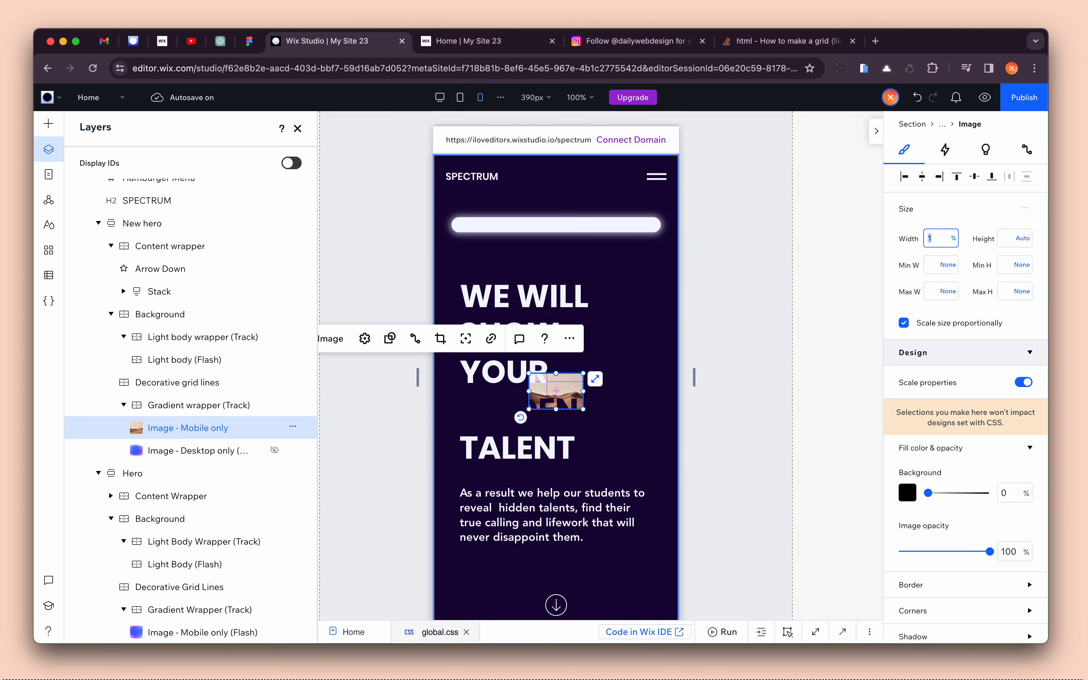
{"action": "left_click", "coordinate": [904, 322]}
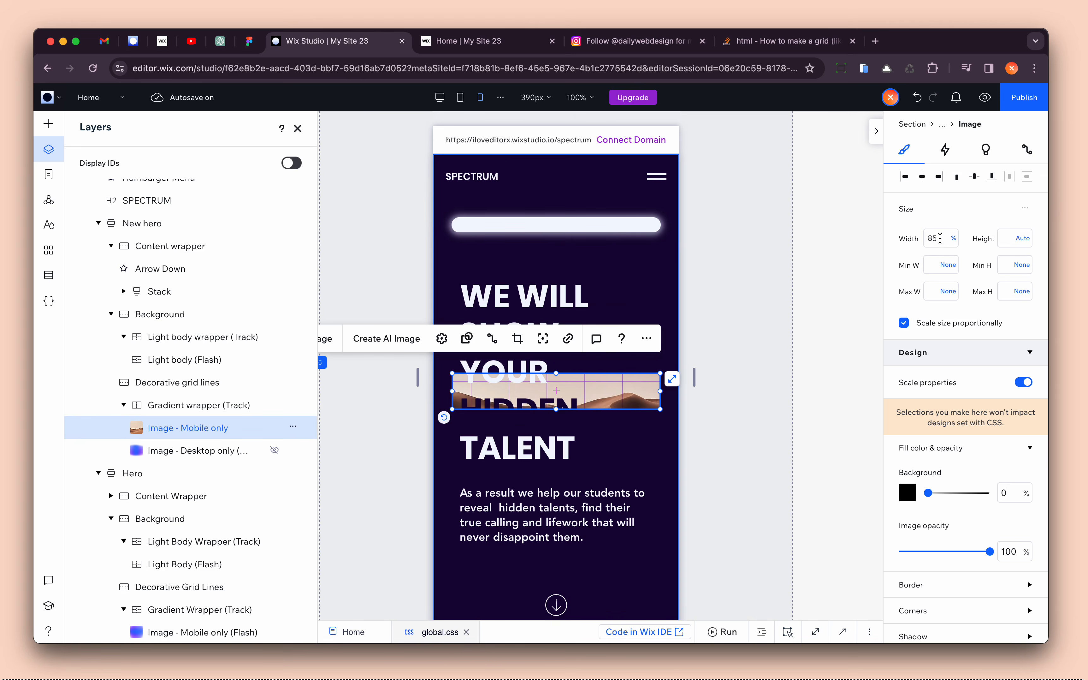
{"action": "double_click", "coordinate": [933, 238]}
{"action": "type", "text": "100"}
{"action": "key", "text": "Return"}
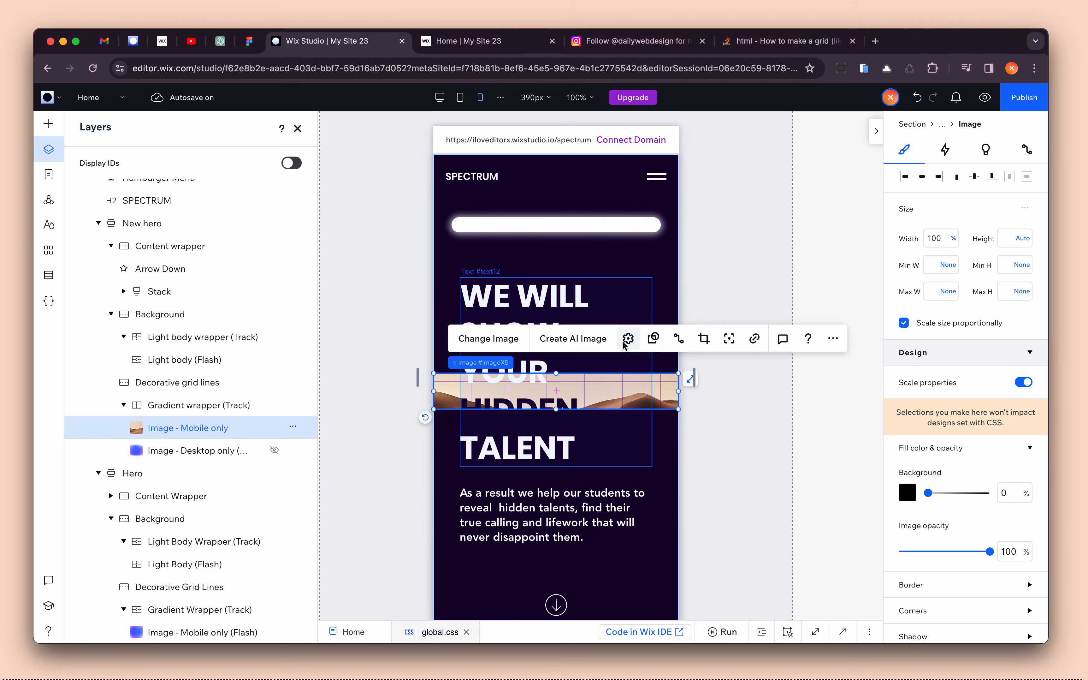
- Review the image settings of Image - Mobile only and close them
{"action": "left_click", "coordinate": [629, 338]}
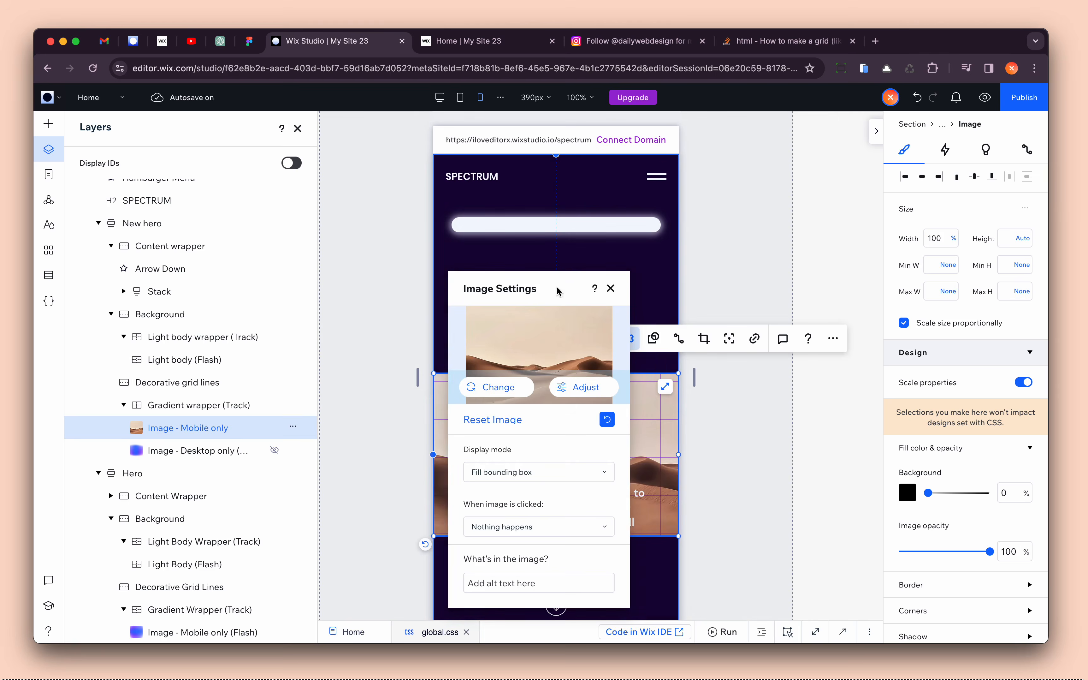
{"action": "left_click_drag", "start_coordinate": [567, 291], "coordinate": [377, 231]}
{"action": "left_click", "coordinate": [421, 227]}
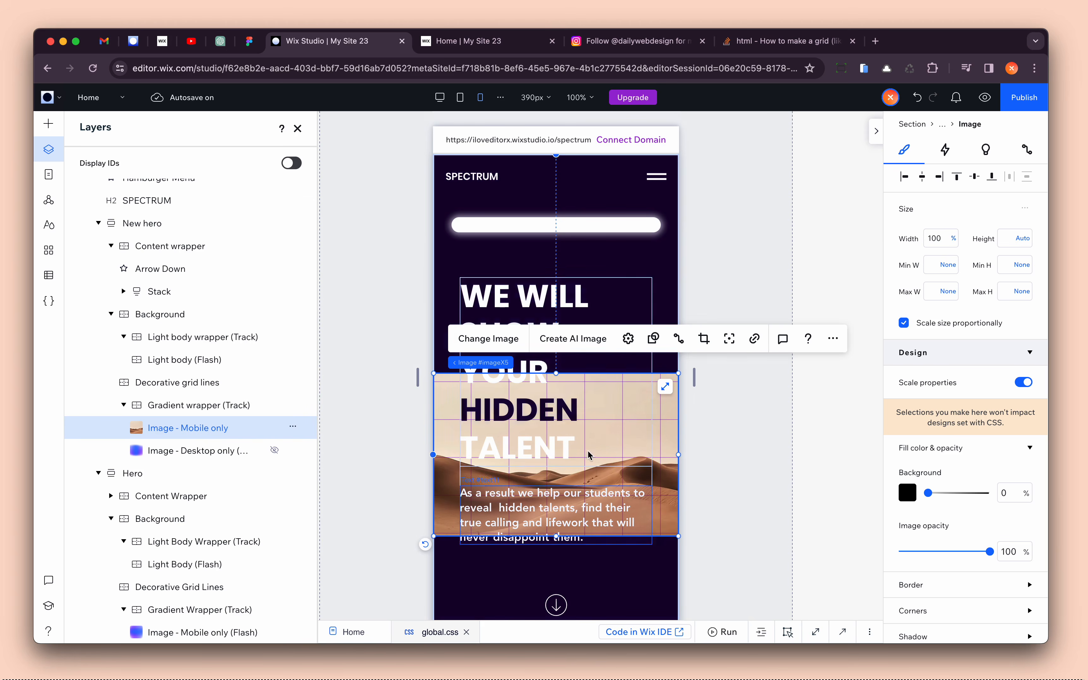
- Replace Image - Mobile only with a copy of the gradient picture from Site Files, rotated 90° right and saved
{"action": "left_click", "coordinate": [490, 342]}
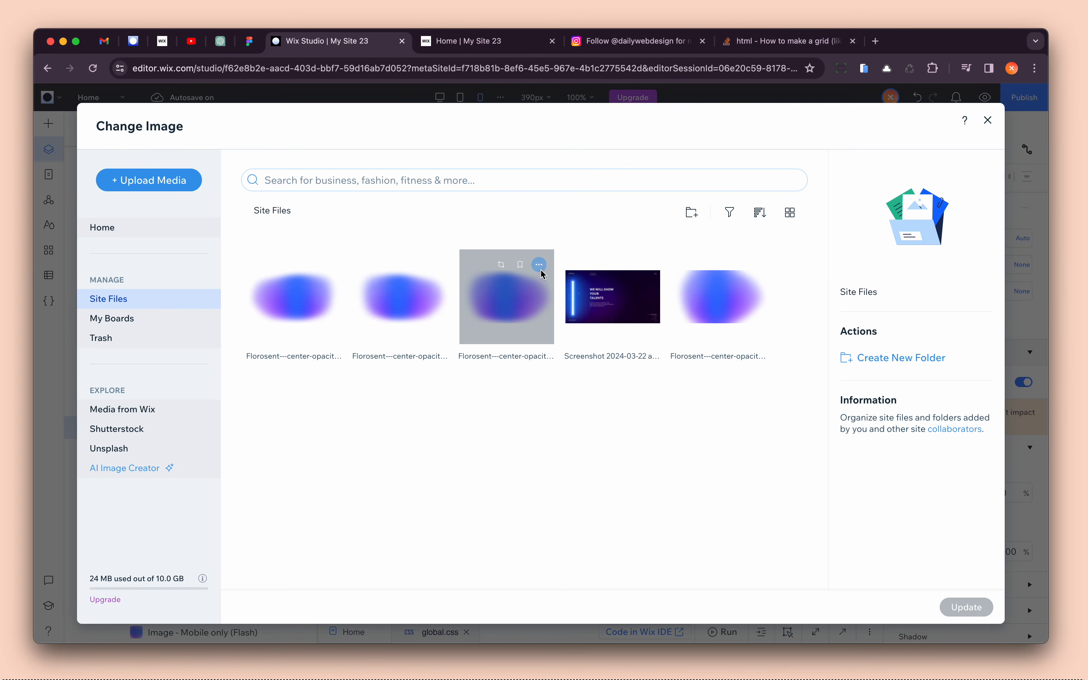
{"action": "left_click", "coordinate": [501, 265]}
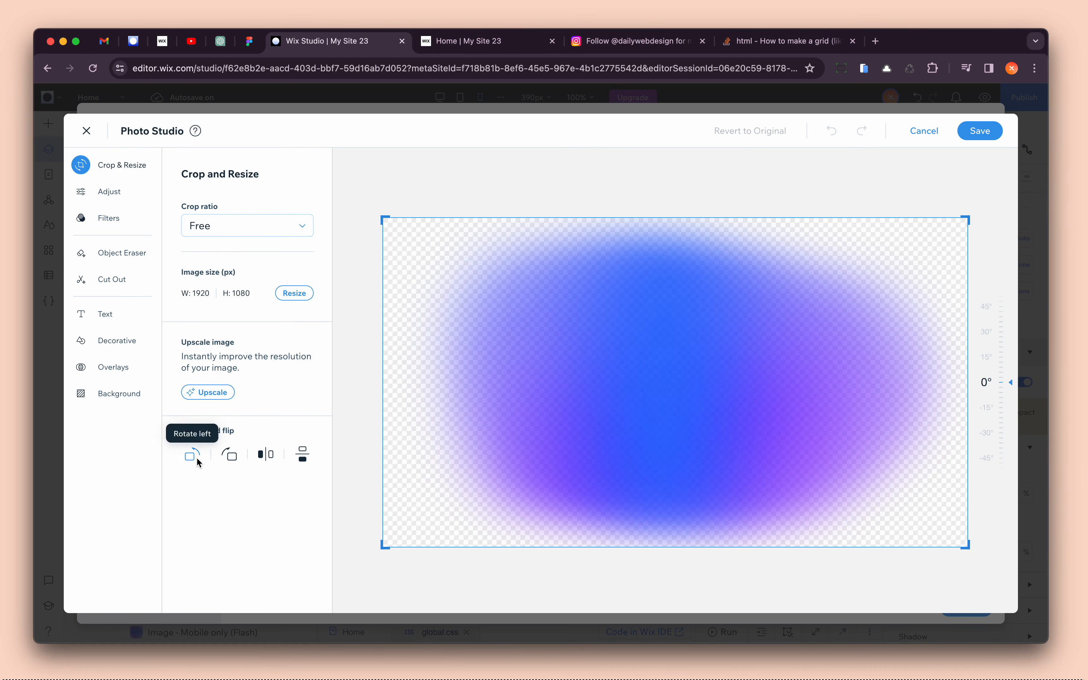
{"action": "left_click", "coordinate": [230, 458]}
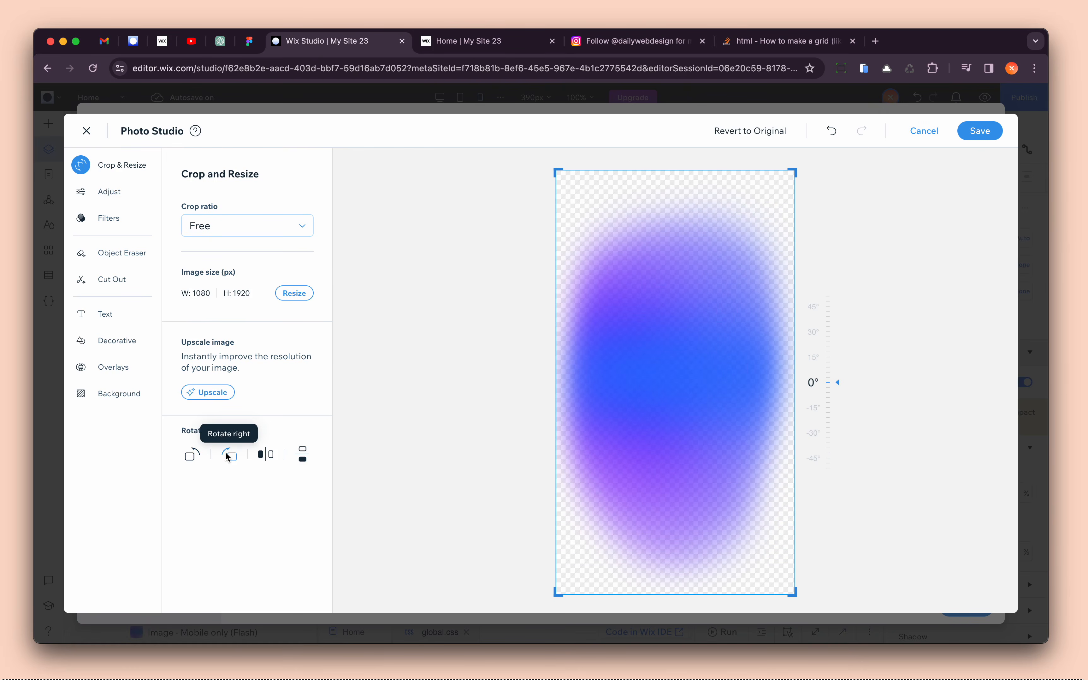
{"action": "left_click", "coordinate": [980, 135]}
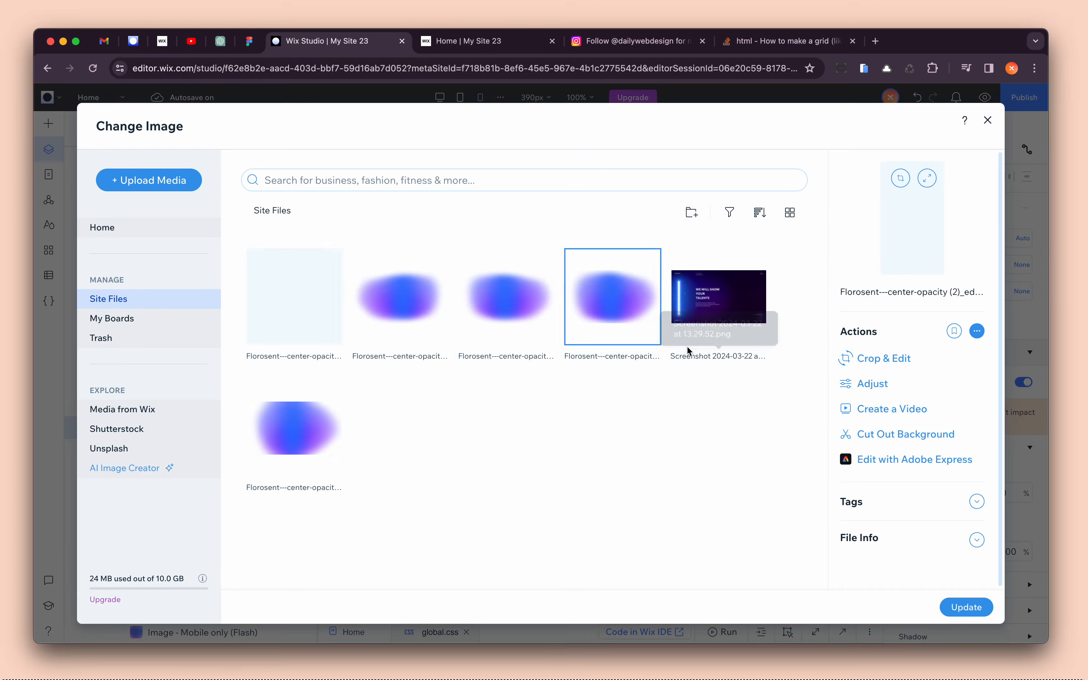
{"action": "double_click", "coordinate": [308, 314]}
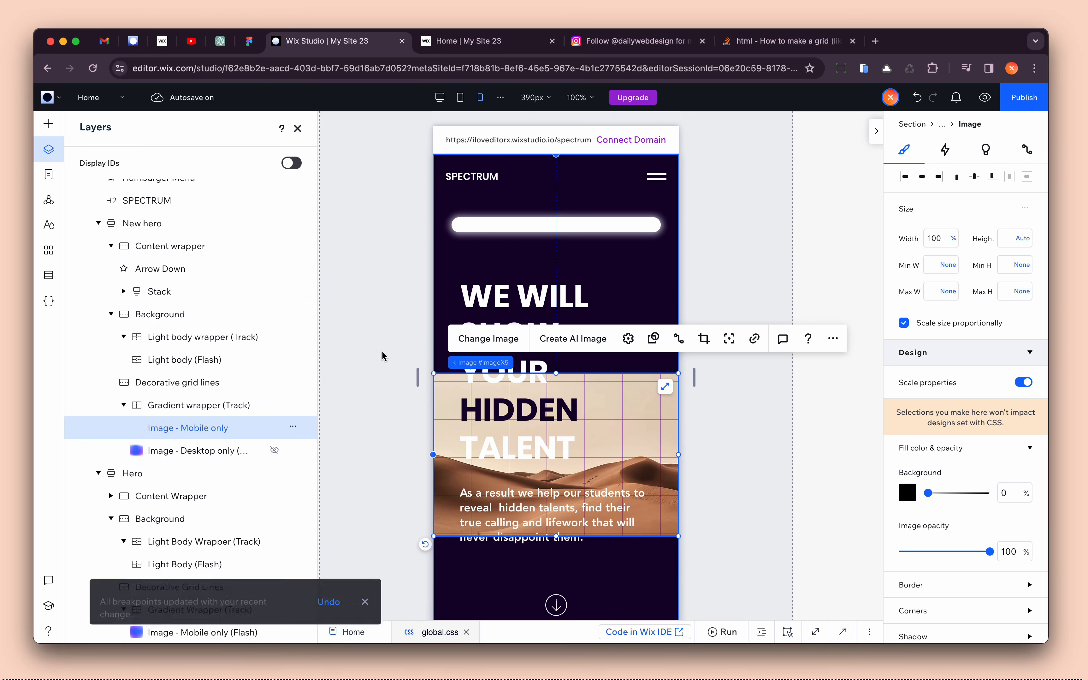
- Reset Image - Mobile only to the proportions of its new picture and close the image settings
{"action": "left_click", "coordinate": [628, 341]}
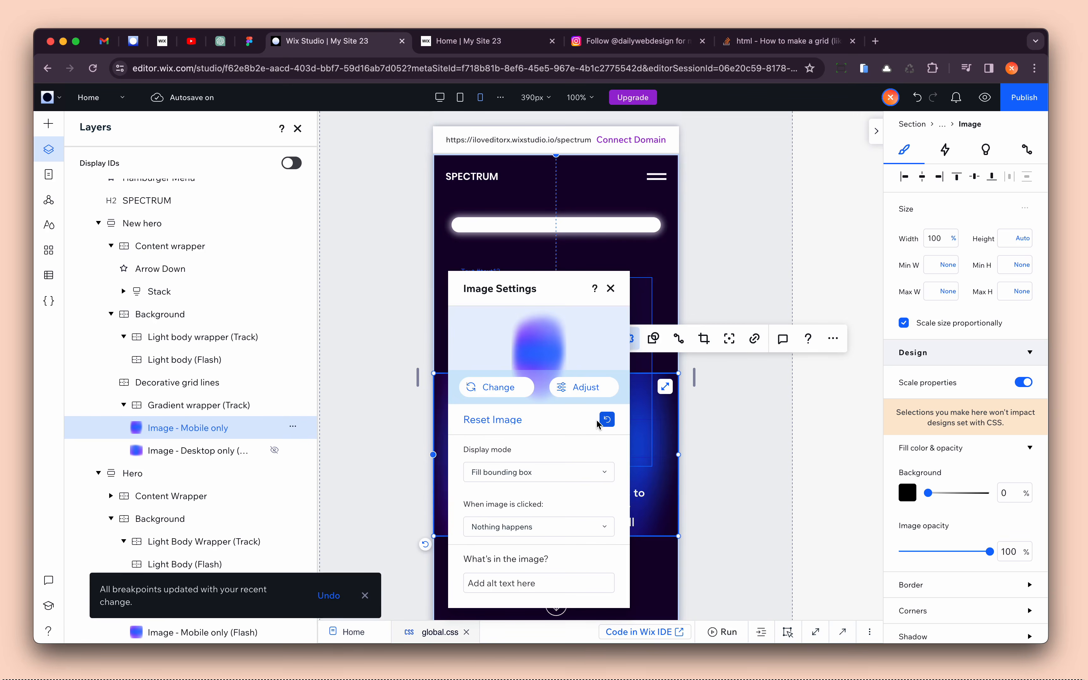
{"action": "left_click", "coordinate": [607, 420]}
{"action": "left_click_drag", "start_coordinate": [585, 295], "coordinate": [530, 335]}
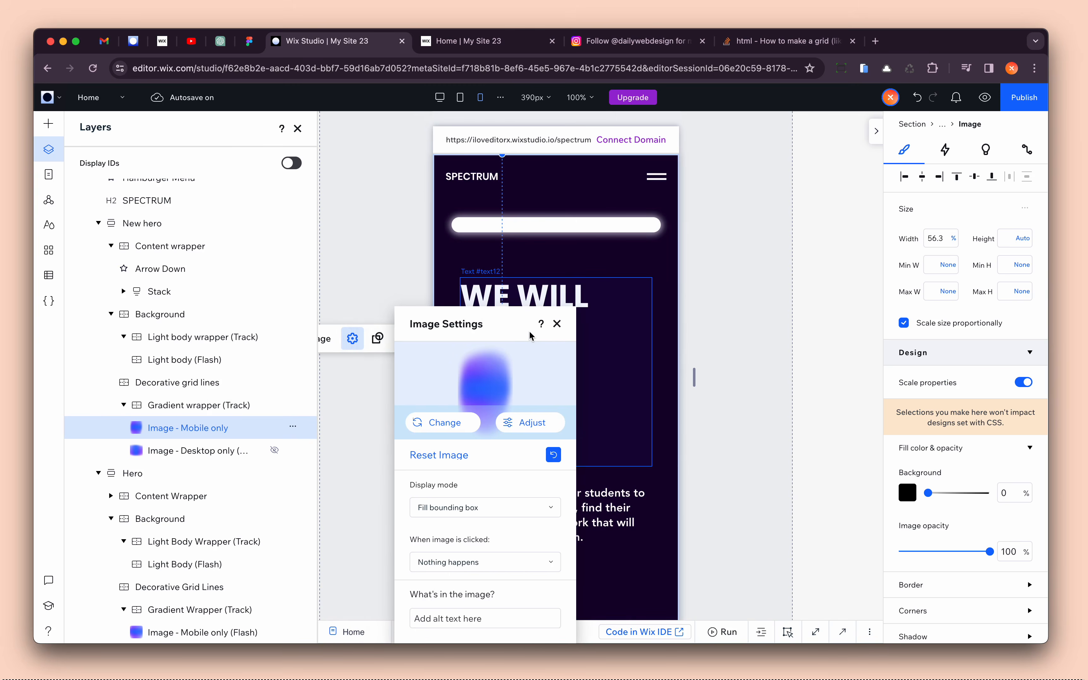
{"action": "left_click", "coordinate": [558, 325]}
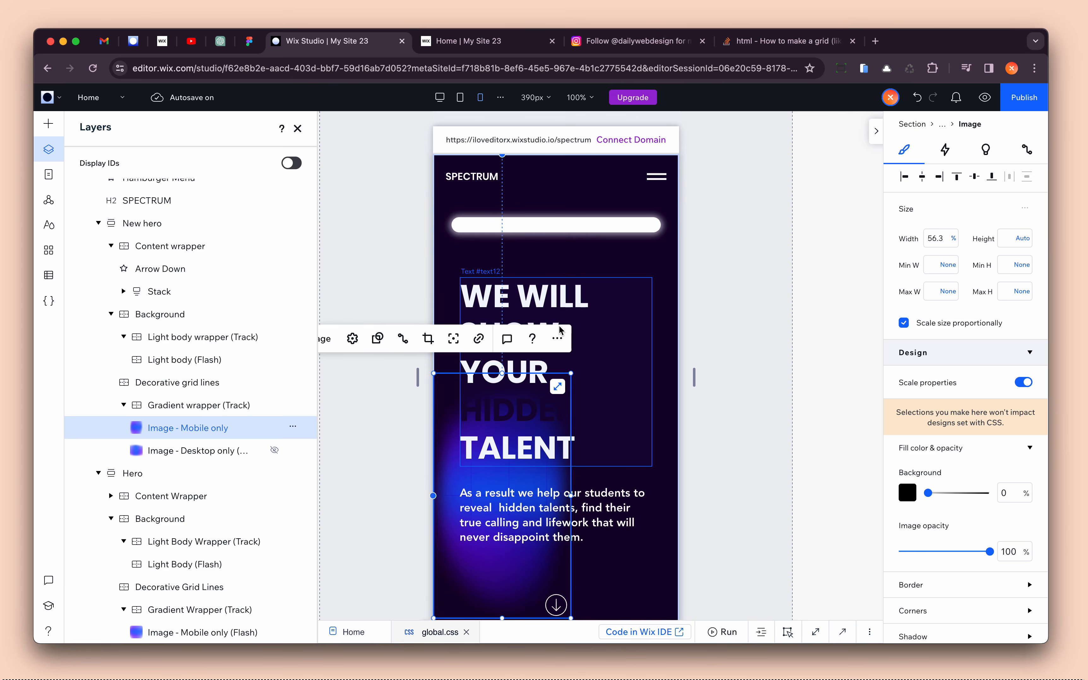
- Align Image - Mobile only to the top of its container and enlarge it to about 117% width, overlapping both screen sides
{"action": "left_click", "coordinate": [938, 244]}
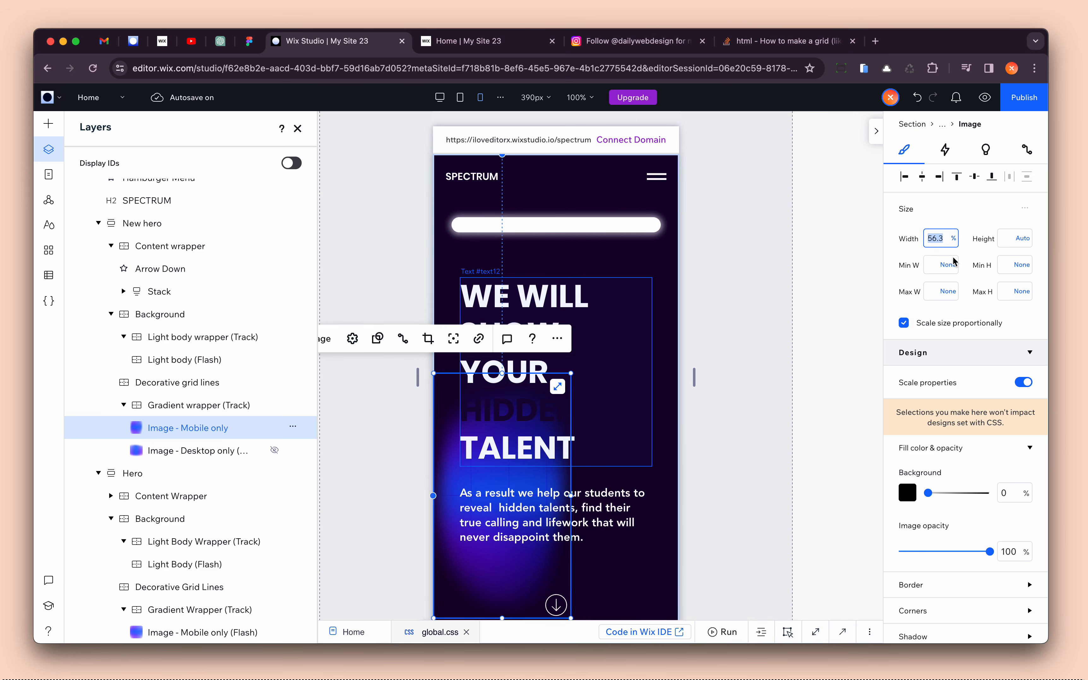
{"action": "left_click", "coordinate": [958, 180]}
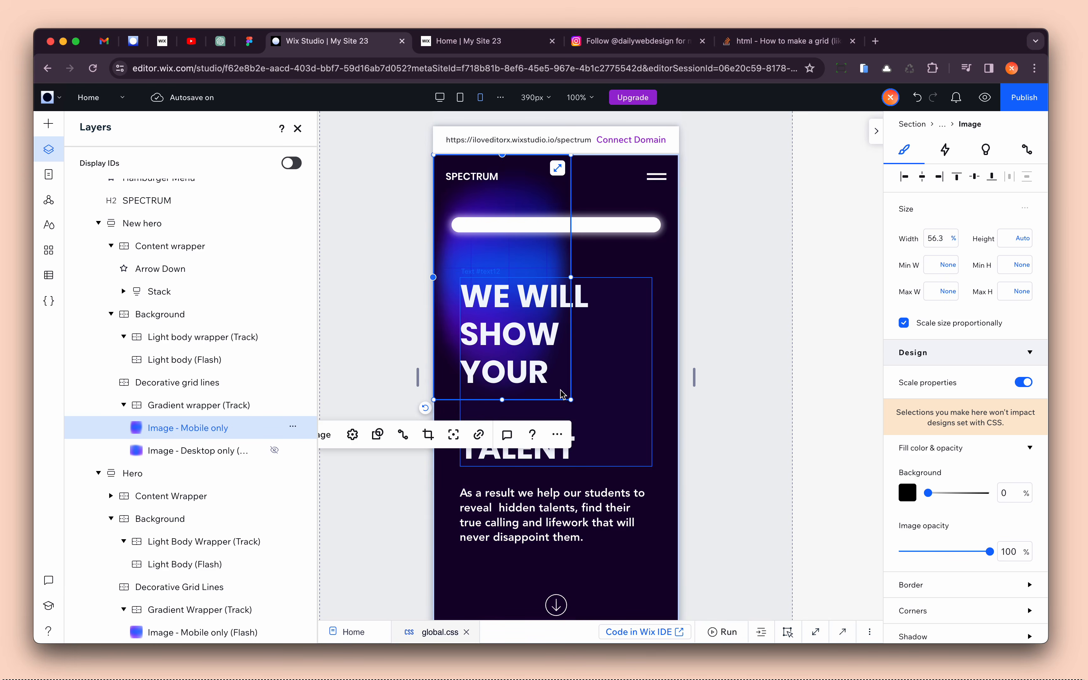
{"action": "left_click_drag", "start_coordinate": [571, 399], "coordinate": [742, 569]}
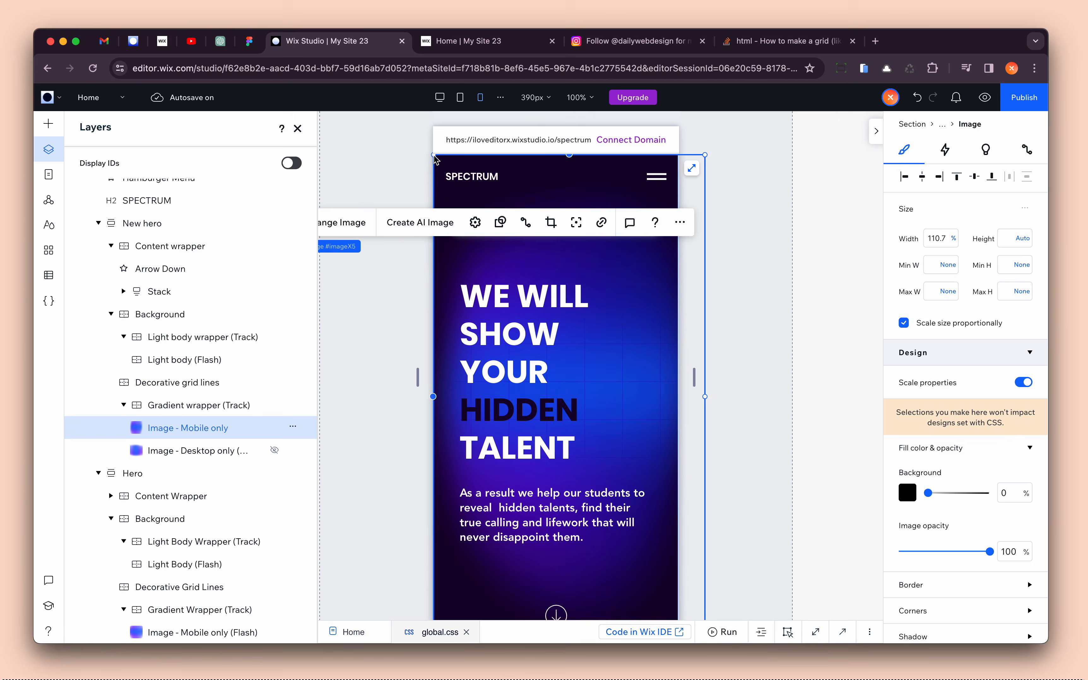
{"action": "left_click_drag", "start_coordinate": [435, 160], "coordinate": [419, 132]}
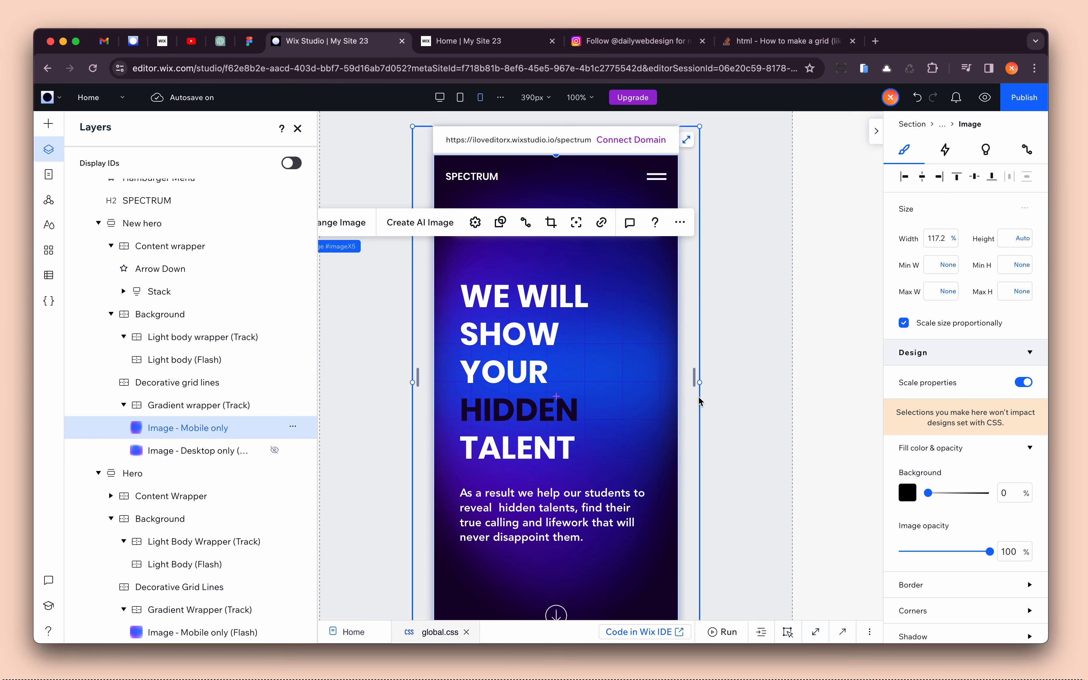
{"action": "left_click", "coordinate": [531, 201]}
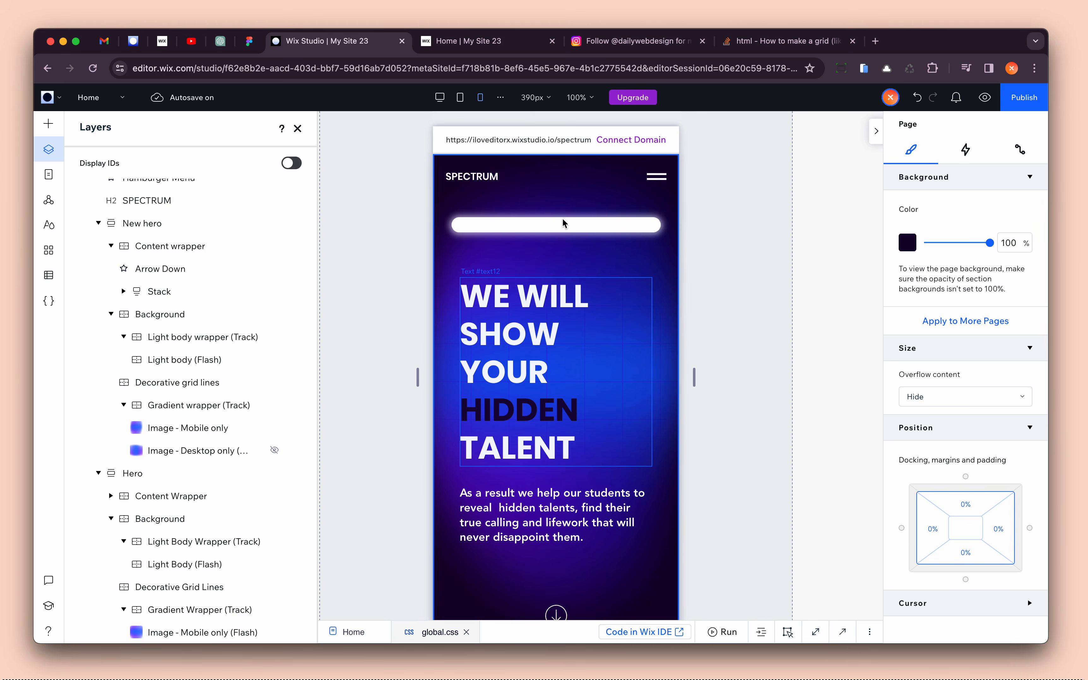
- Set the top margin of Image - Mobile only to -50%
{"action": "left_click", "coordinate": [211, 428]}
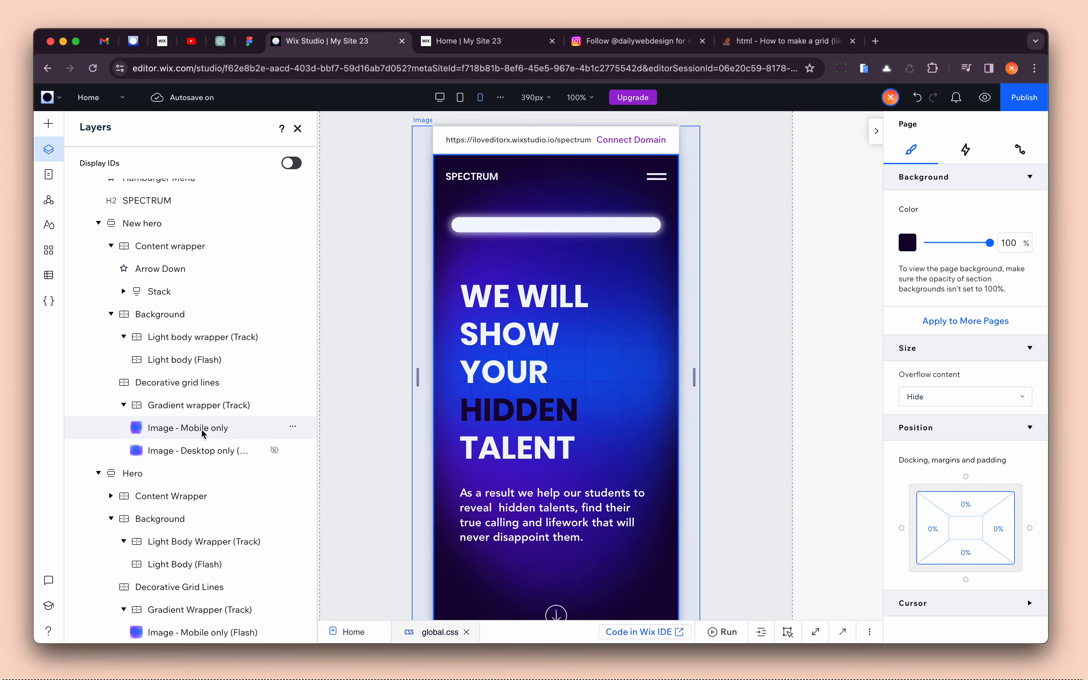
{"action": "scroll", "coordinate": [958, 486], "scroll_direction": "down", "scroll_amount": 8}
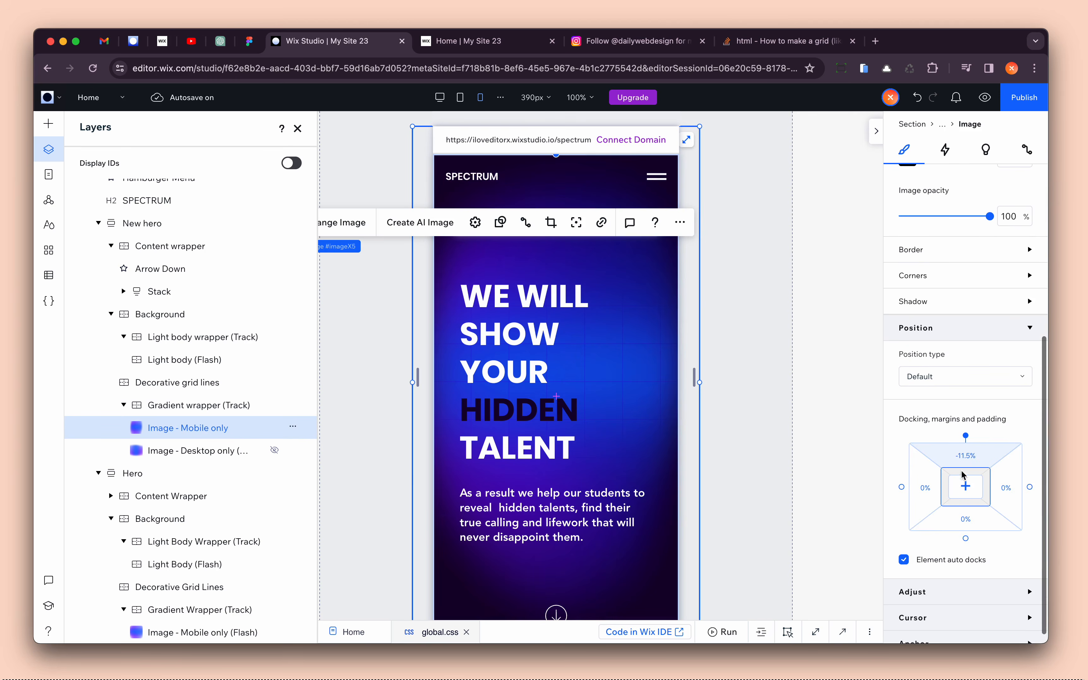
{"action": "left_click", "coordinate": [970, 467]}
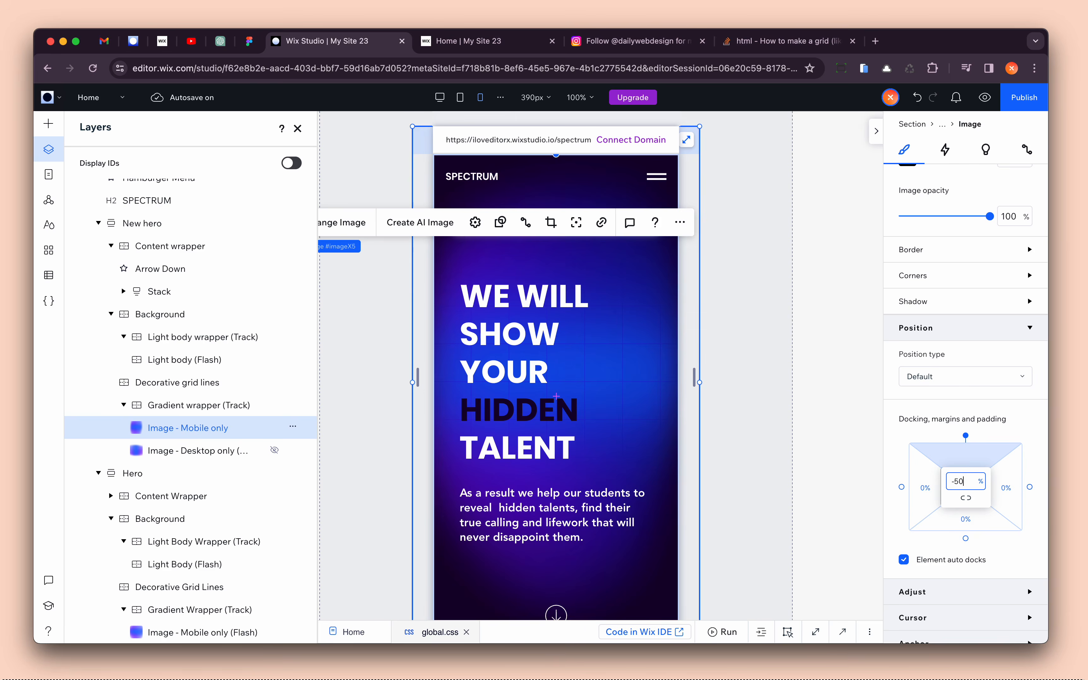
{"action": "type", "text": "-50"}
{"action": "key", "text": "Return"}
{"action": "left_click", "coordinate": [784, 411]}
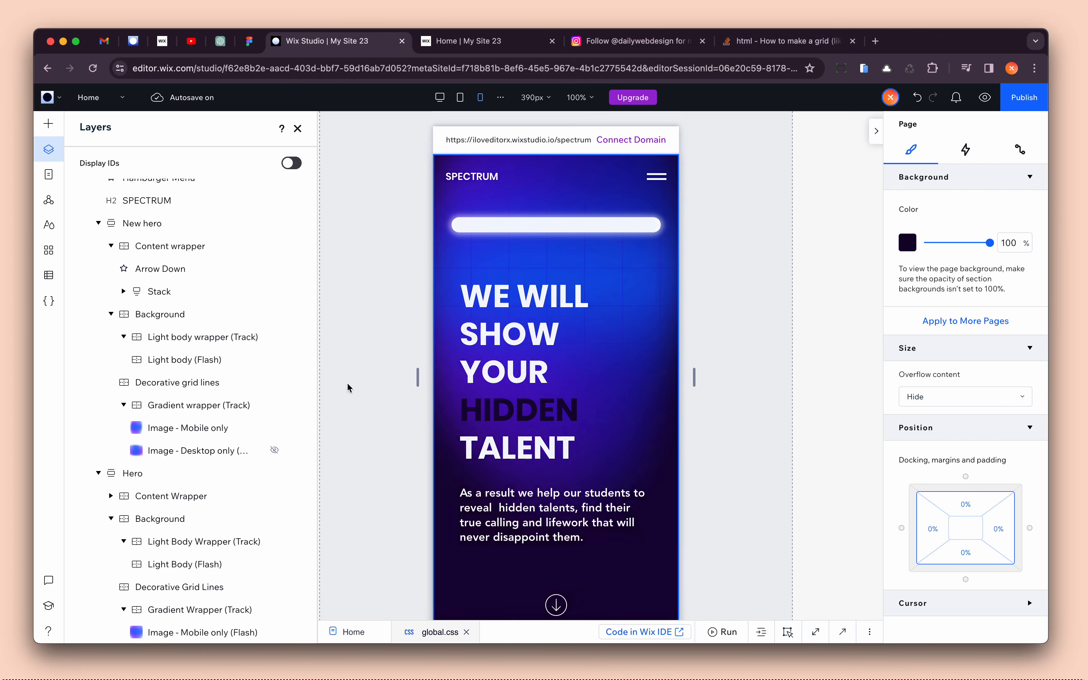
- Set the top margin of Image - Mobile only to -60%
{"action": "left_click", "coordinate": [260, 428]}
{"action": "scroll", "coordinate": [944, 580], "scroll_direction": "down", "scroll_amount": 5}
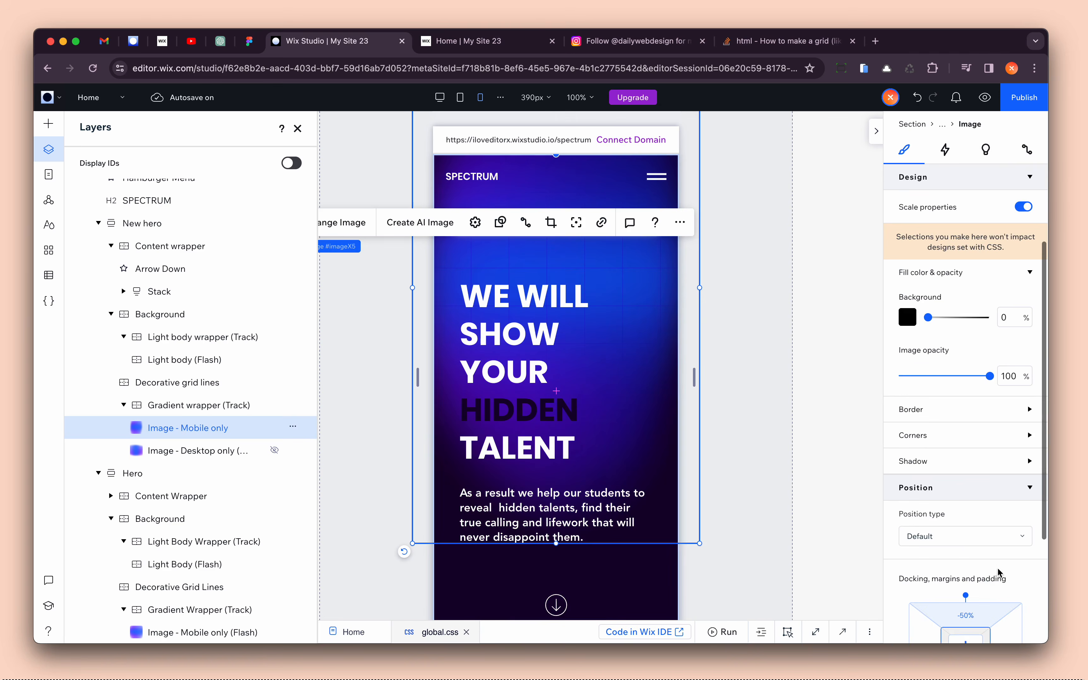
{"action": "type", "text": "-60"}
{"action": "key", "text": "Return"}
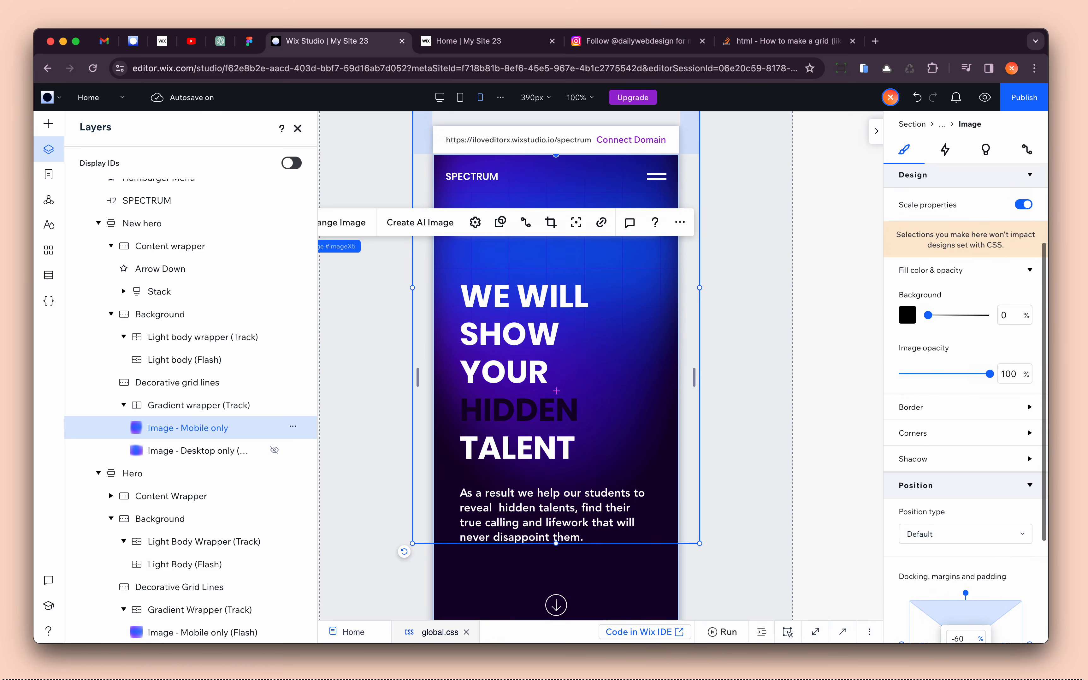
{"action": "left_click", "coordinate": [783, 491]}
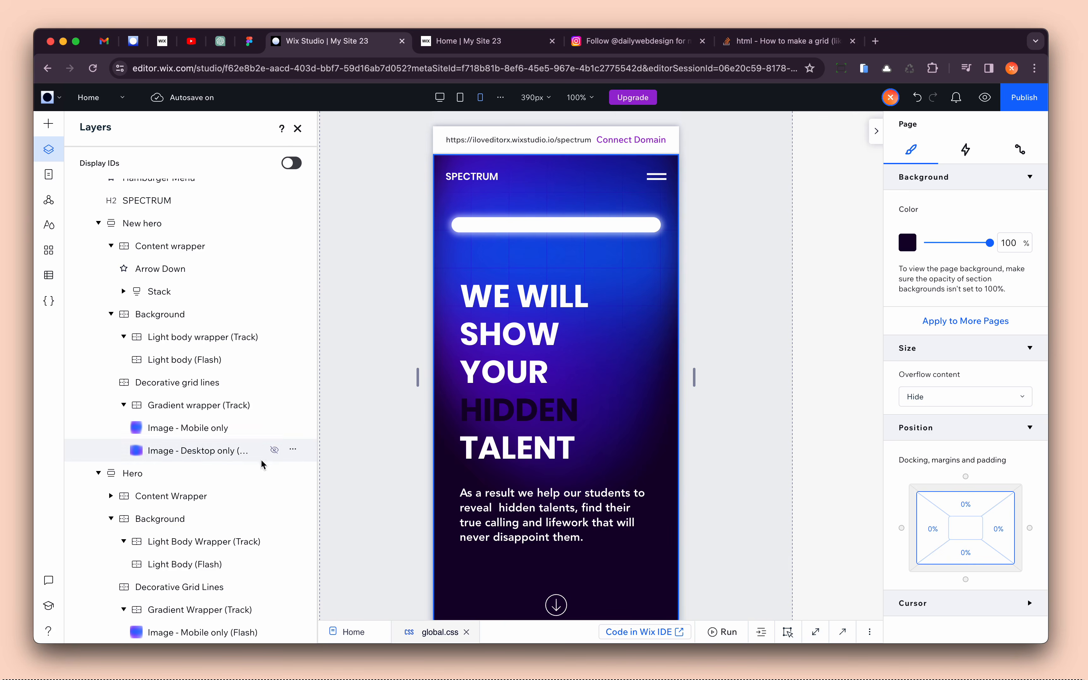
- Set the top margin of Image - Mobile only to -65%
{"action": "left_click", "coordinate": [223, 428]}
{"action": "scroll", "coordinate": [956, 559], "scroll_direction": "down", "scroll_amount": 5}
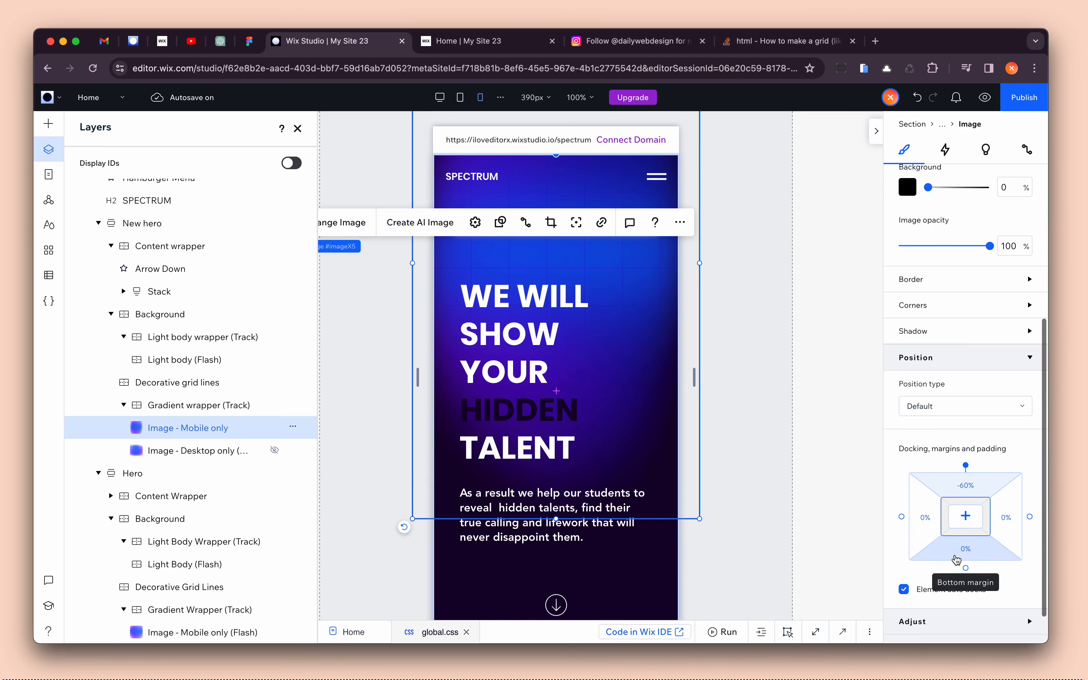
{"action": "left_click", "coordinate": [966, 485]}
{"action": "type", "text": "-65"}
{"action": "key", "text": "Return"}
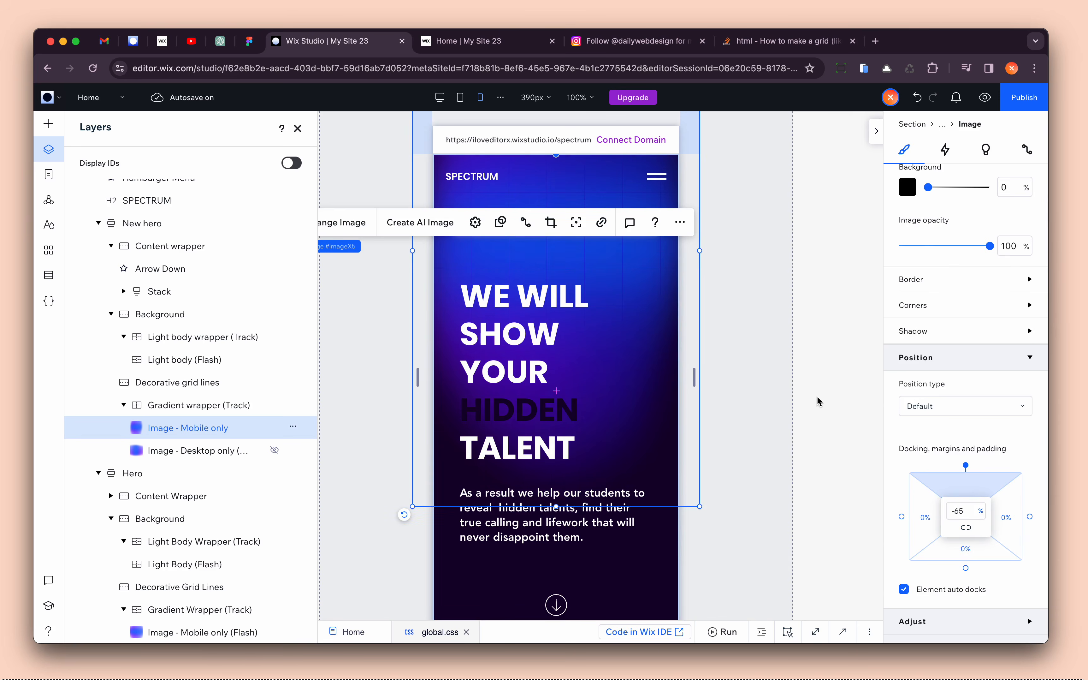
{"action": "left_click", "coordinate": [805, 563]}
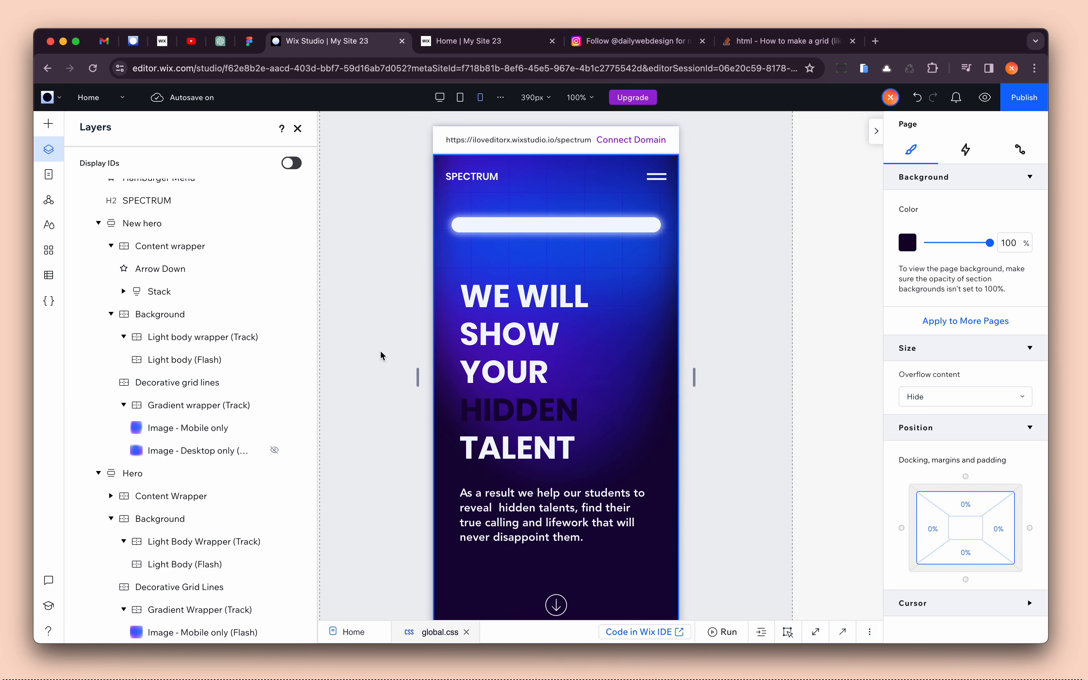
- Remove the Track mouse effect from the new hero's Light body wrapper (Track) on mobile
{"action": "left_click", "coordinate": [503, 227]}
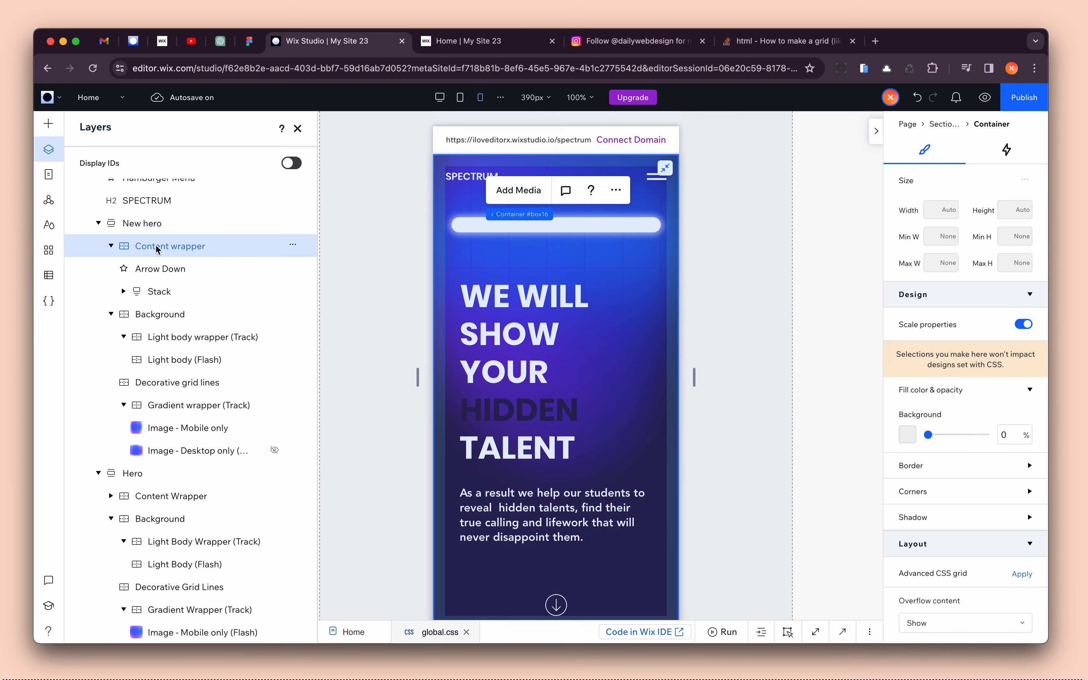
{"action": "left_click", "coordinate": [193, 345]}
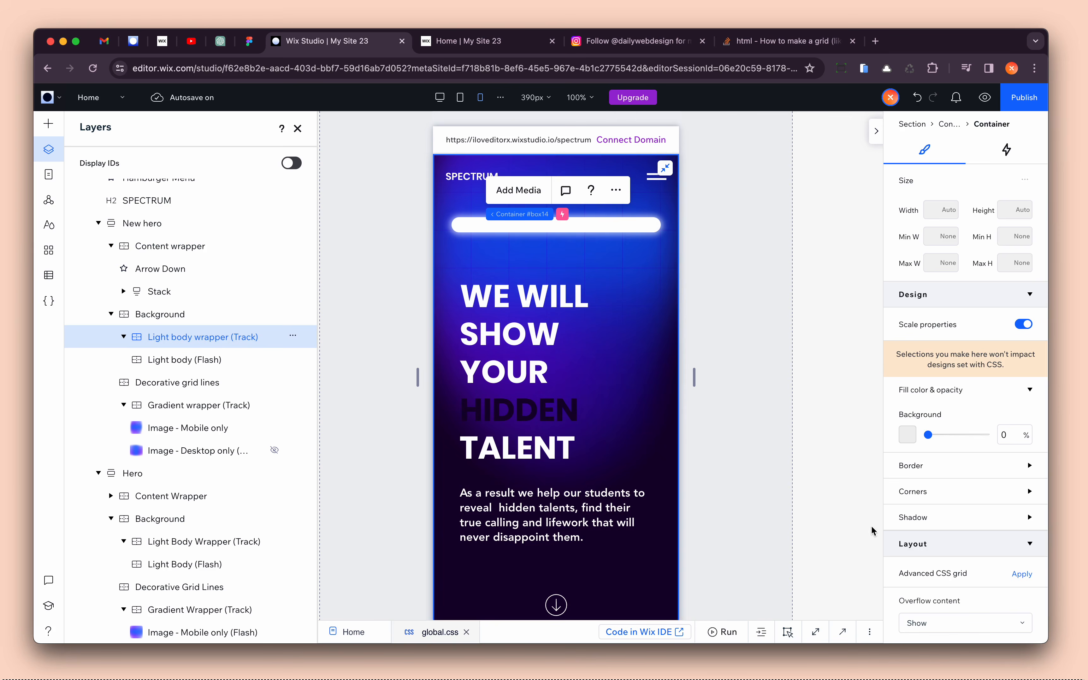
{"action": "scroll", "coordinate": [975, 576], "scroll_direction": "down", "scroll_amount": 4}
{"action": "scroll", "coordinate": [976, 578], "scroll_direction": "down", "scroll_amount": 4}
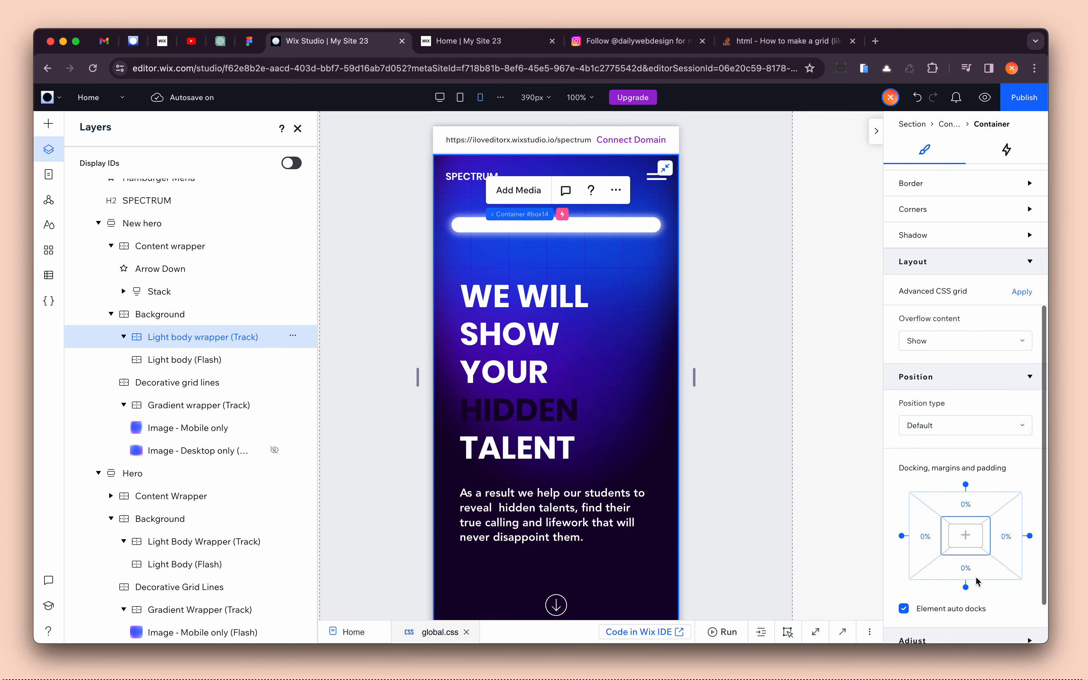
{"action": "scroll", "coordinate": [960, 451], "scroll_direction": "up", "scroll_amount": 10}
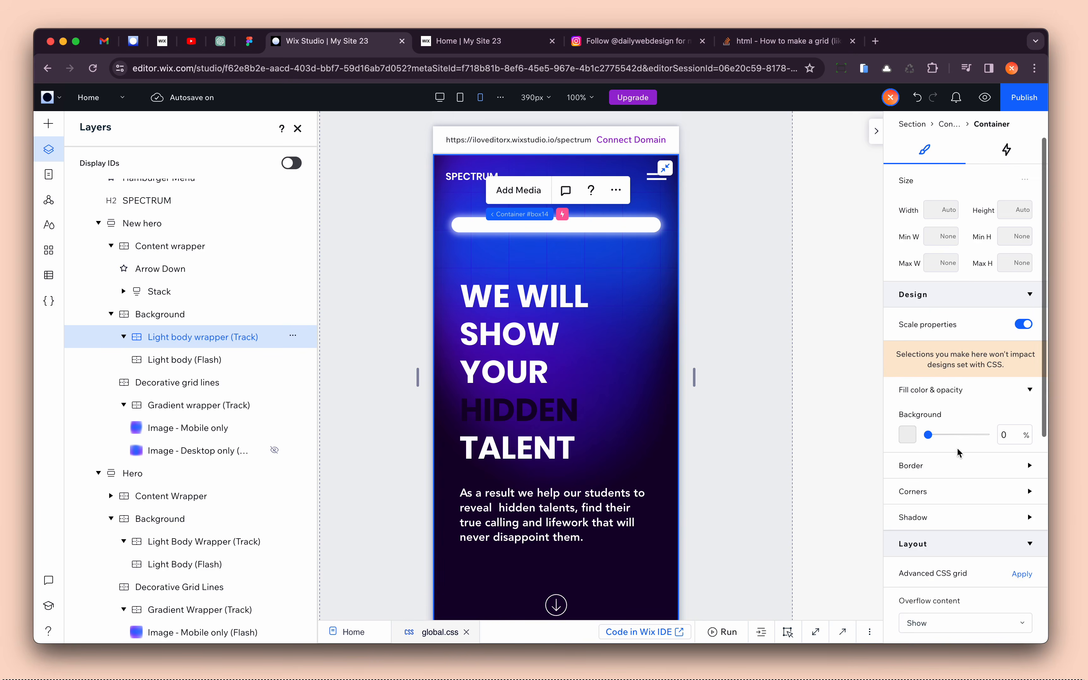
{"action": "left_click", "coordinate": [1010, 153]}
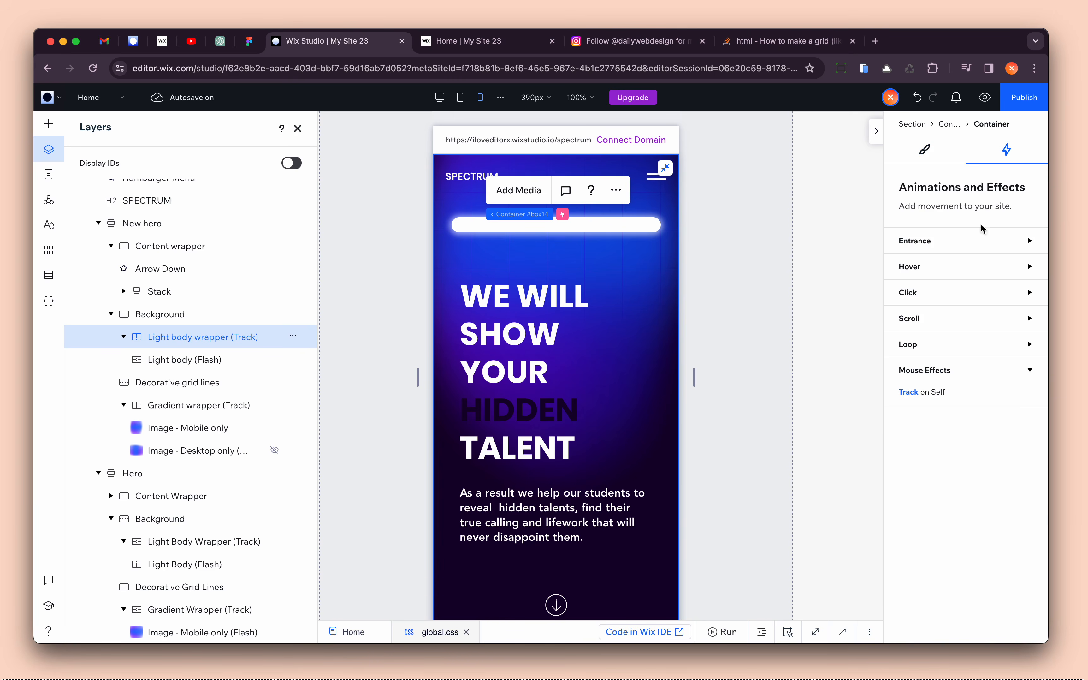
{"action": "left_click", "coordinate": [1028, 390]}
{"action": "left_click", "coordinate": [1007, 431]}
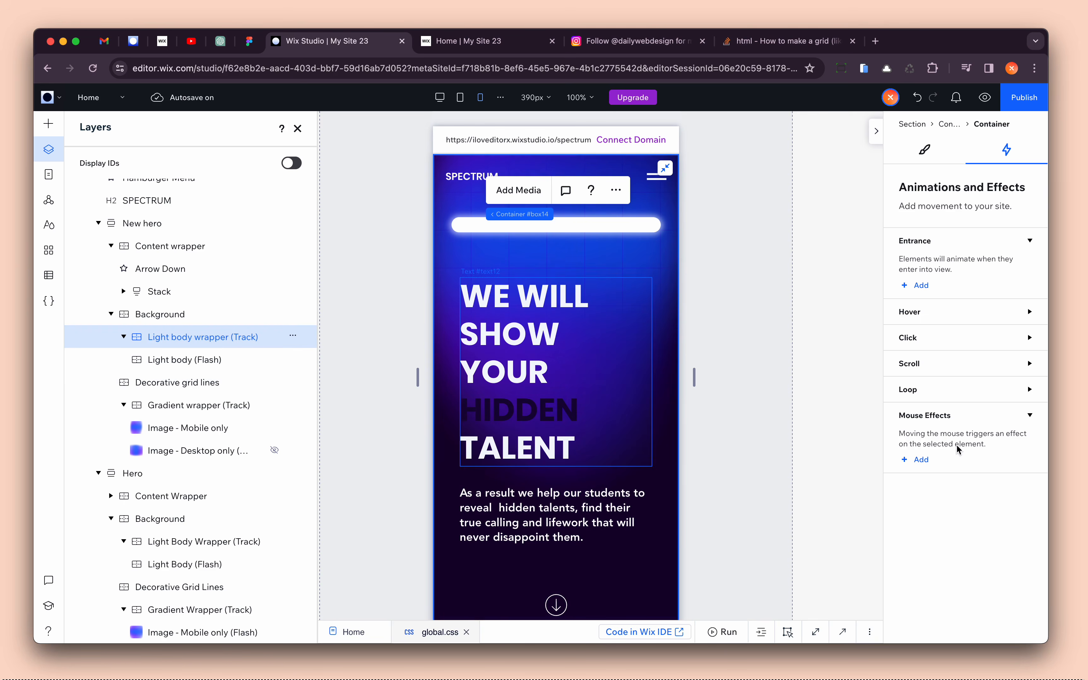
- Add a Cross loop animation to the new hero's Light body wrapper (Track)
{"action": "left_click", "coordinate": [929, 394]}
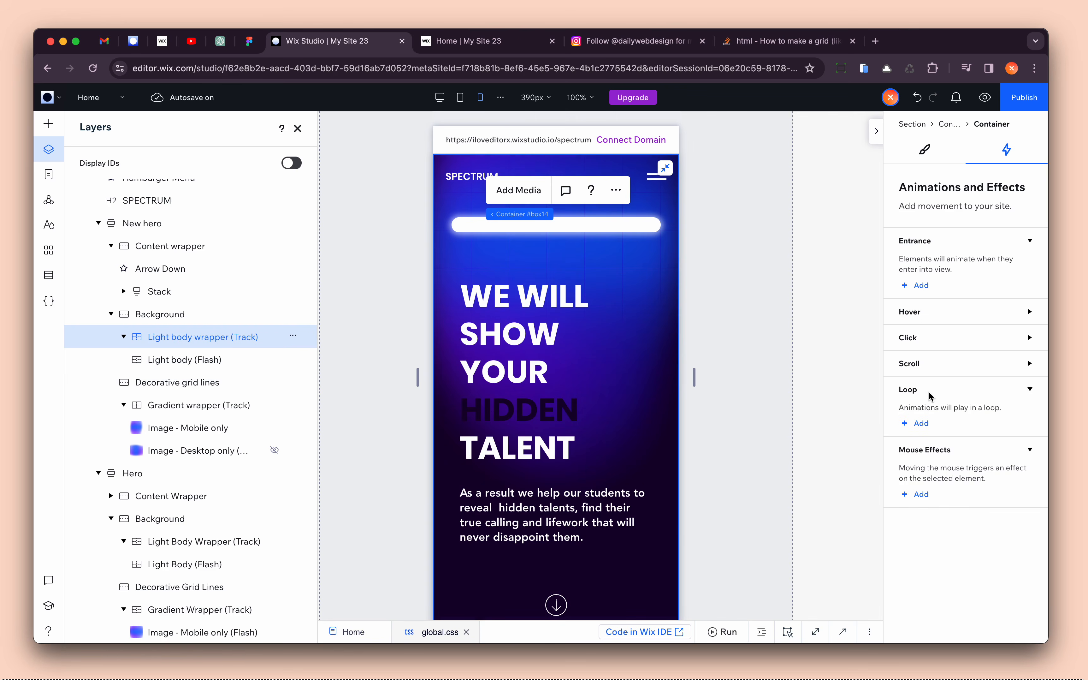
{"action": "left_click", "coordinate": [922, 424]}
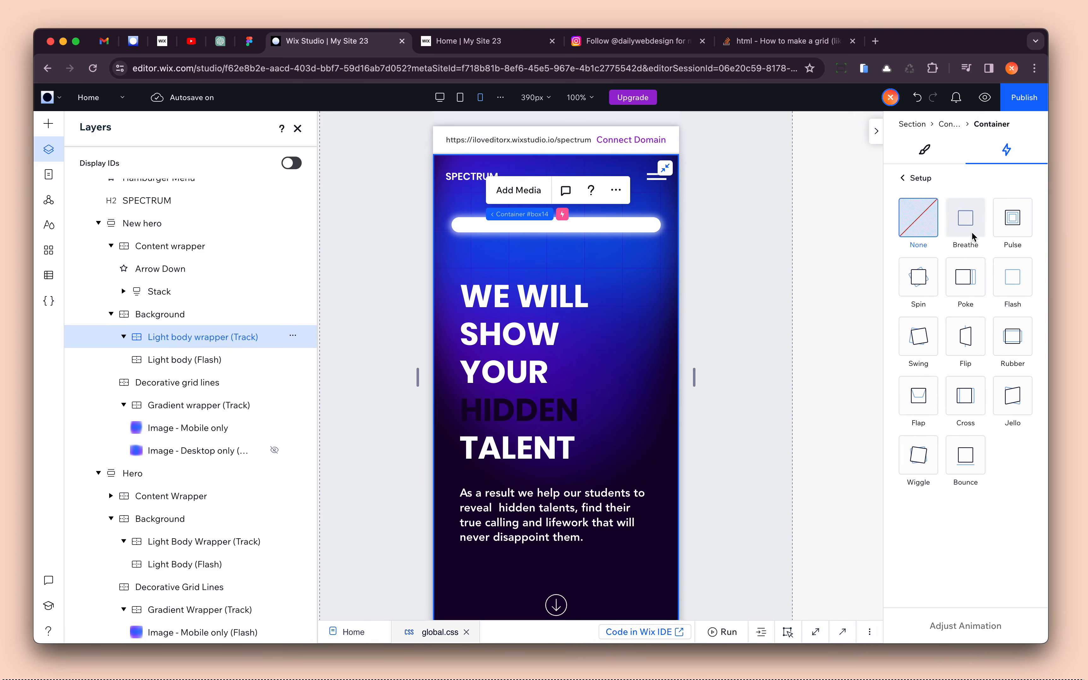
{"action": "left_click", "coordinate": [969, 400]}
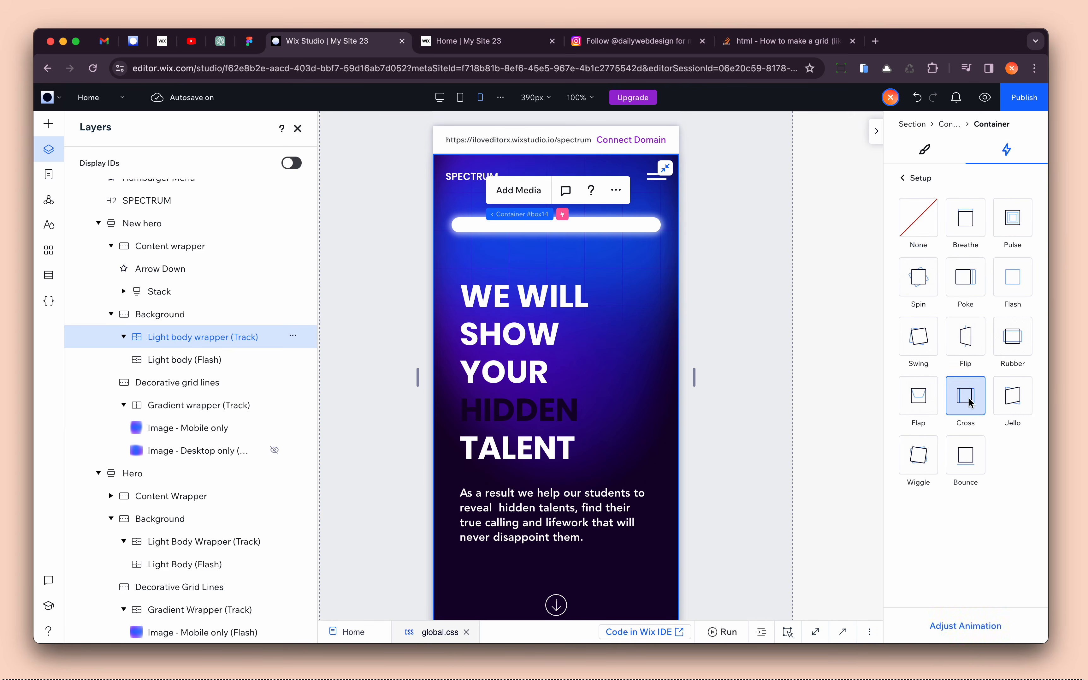
- Set the Cross animation's direction to From below and its duration to 8 s
{"action": "left_click", "coordinate": [975, 622]}
{"action": "left_click", "coordinate": [976, 233]}
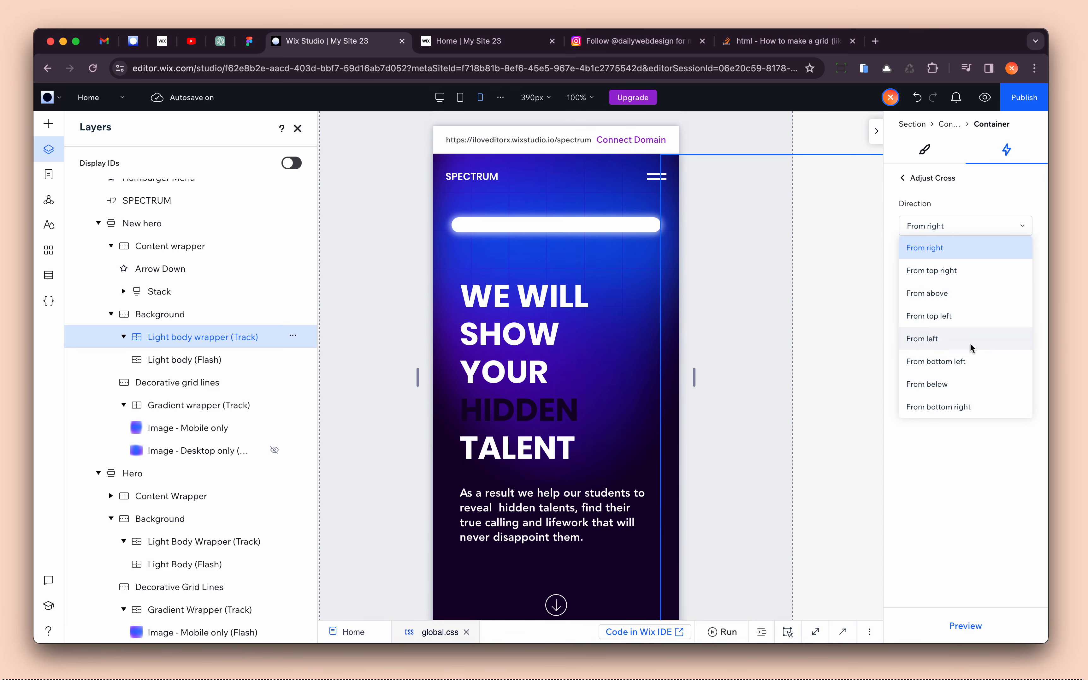
{"action": "left_click", "coordinate": [965, 385]}
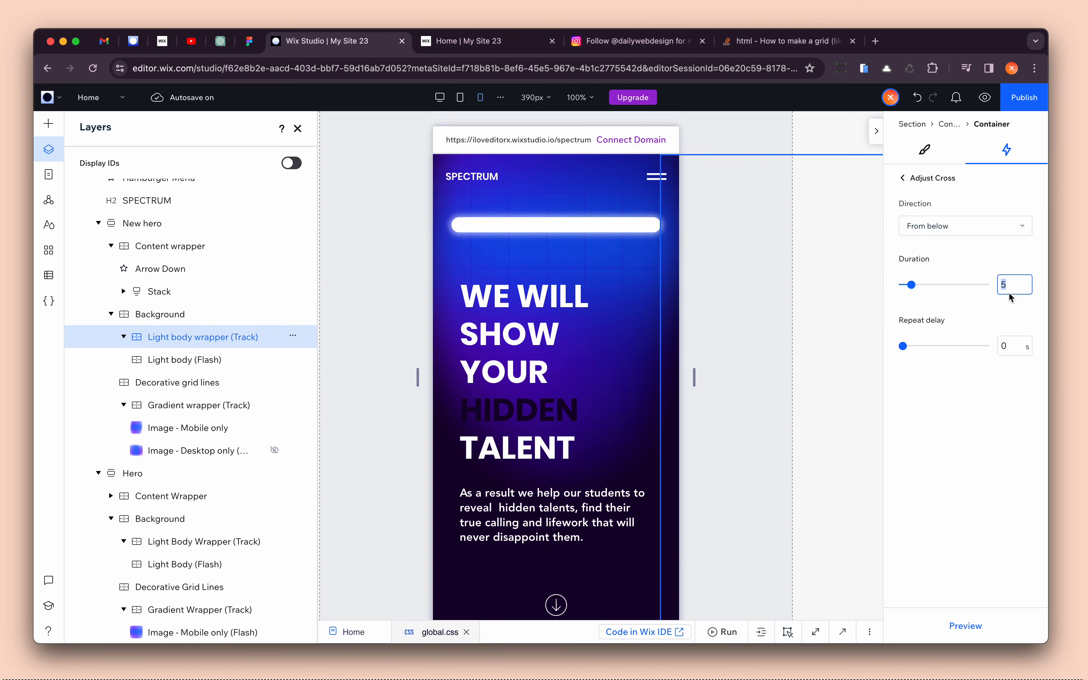
{"action": "type", "text": "8"}
{"action": "key", "text": "Return"}
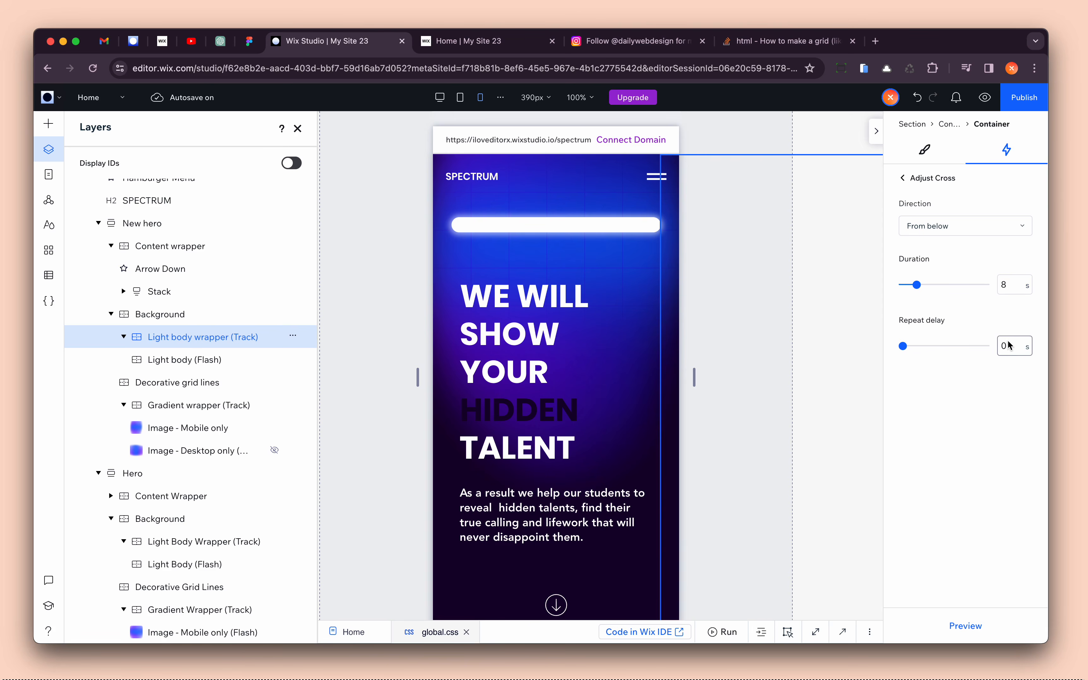
- Preview the Cross animation on the new hero's Light body wrapper (Track)
{"action": "left_click", "coordinate": [1011, 349]}
{"action": "left_click", "coordinate": [970, 623]}
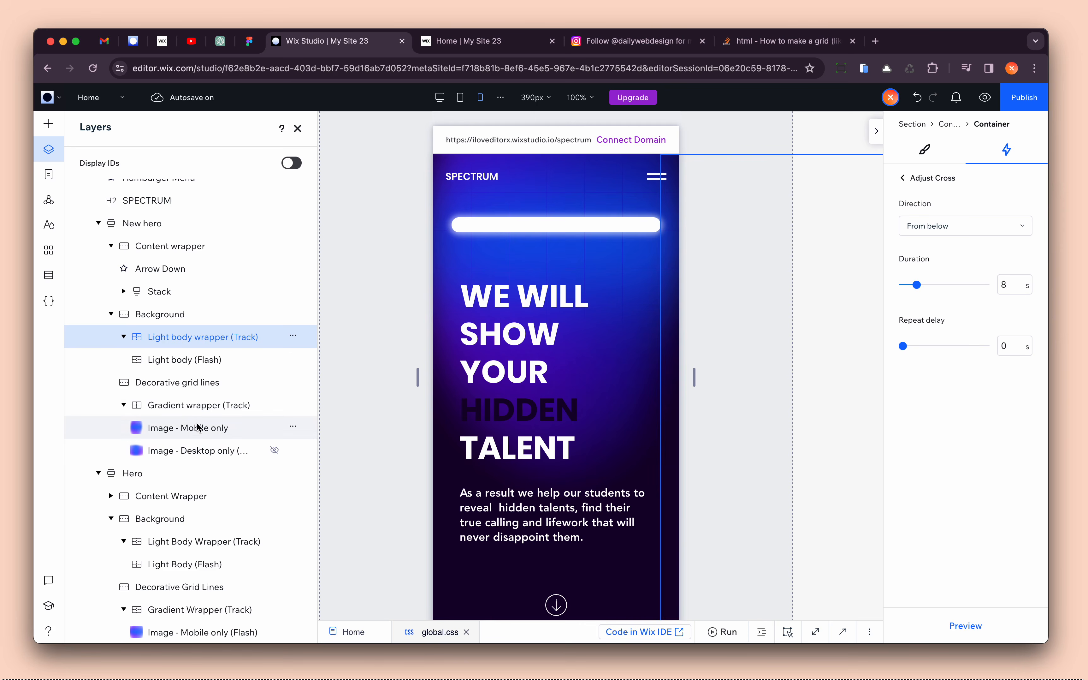
- Remove the Track mouse effect from the new hero's Gradient wrapper (Track) on mobile and check its effects on desktop
{"action": "left_click", "coordinate": [200, 406]}
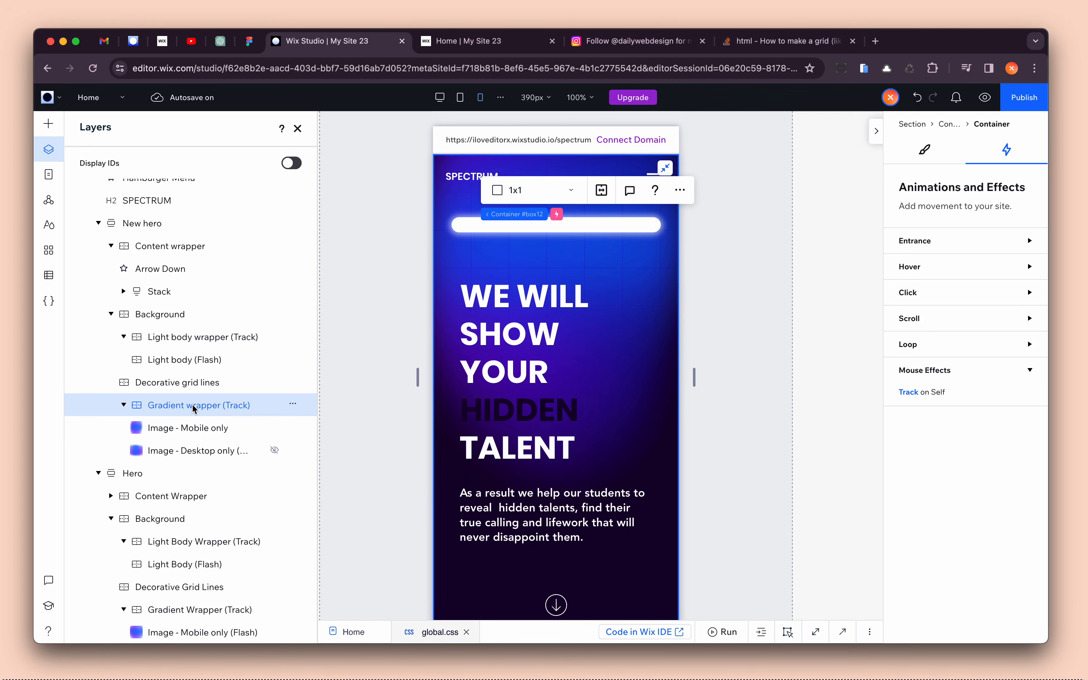
{"action": "left_click", "coordinate": [1029, 399]}
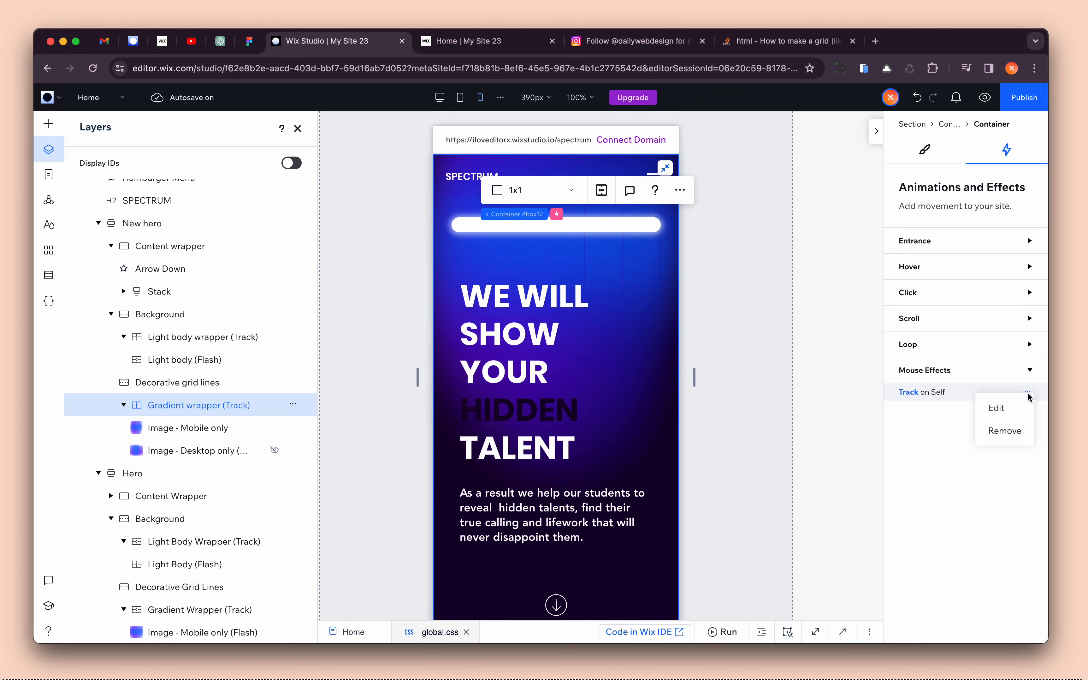
{"action": "left_click", "coordinate": [1006, 431]}
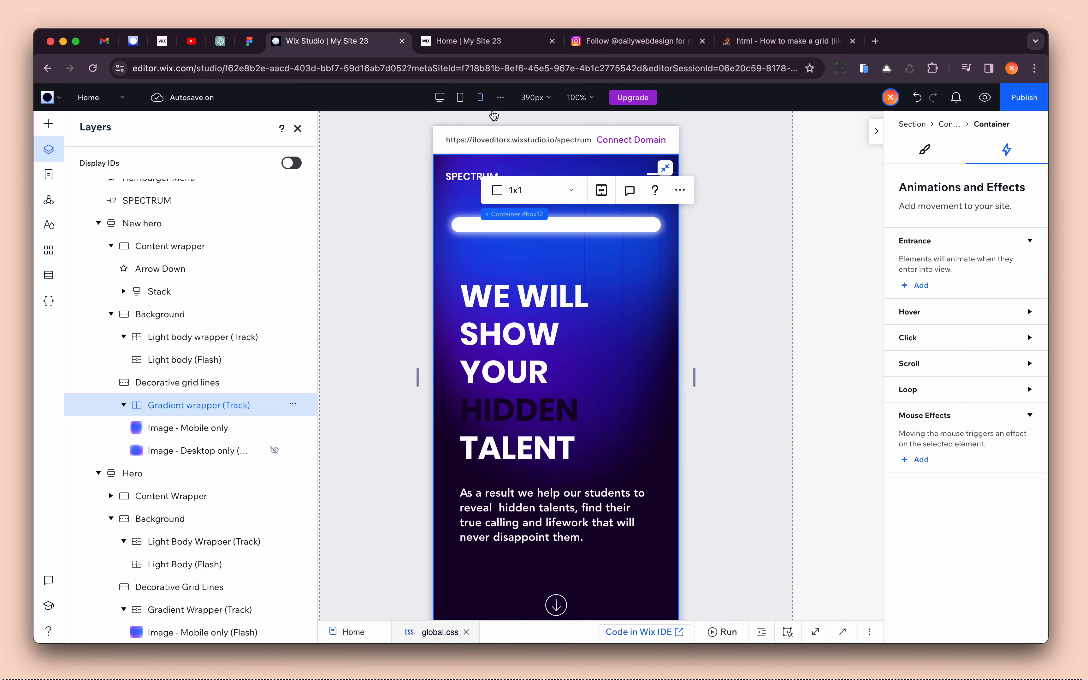
{"action": "left_click", "coordinate": [440, 99]}
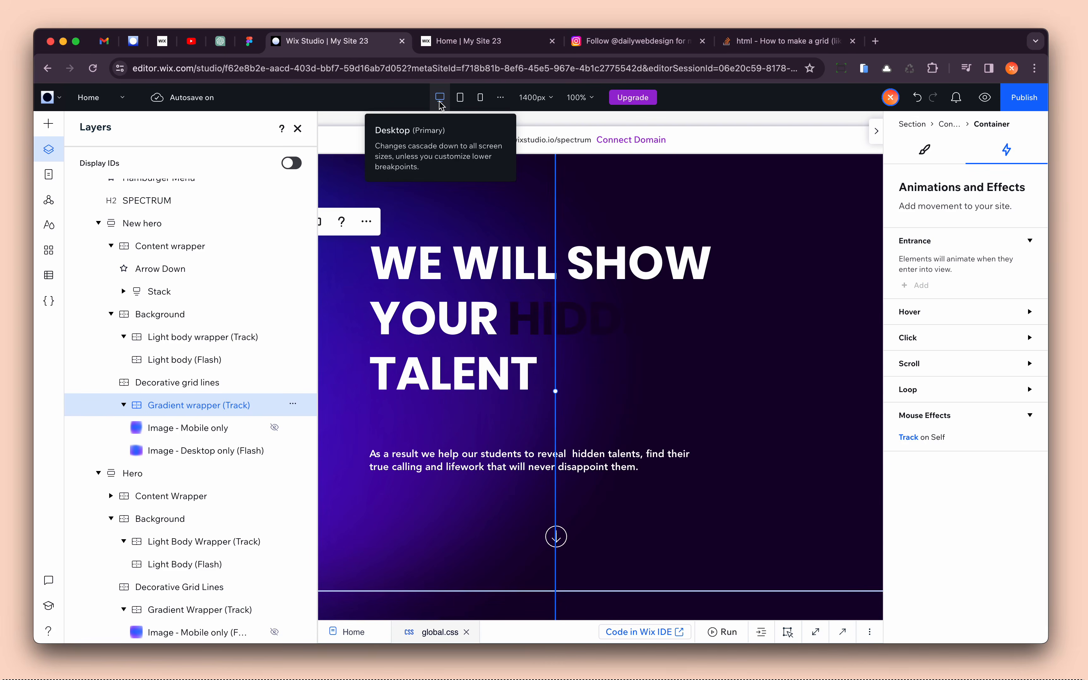
{"action": "left_click", "coordinate": [479, 98]}
- Add a Cross loop animation to the new hero's Gradient wrapper (Track) on mobile and open its settings
{"action": "left_click", "coordinate": [917, 389]}
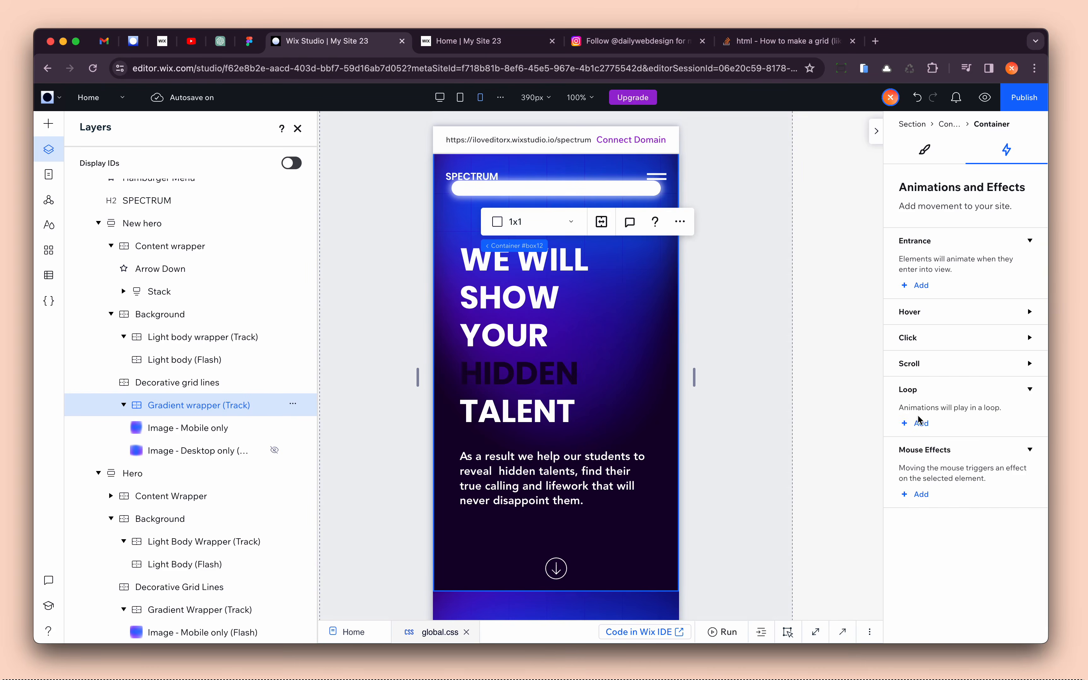
{"action": "left_click", "coordinate": [920, 418]}
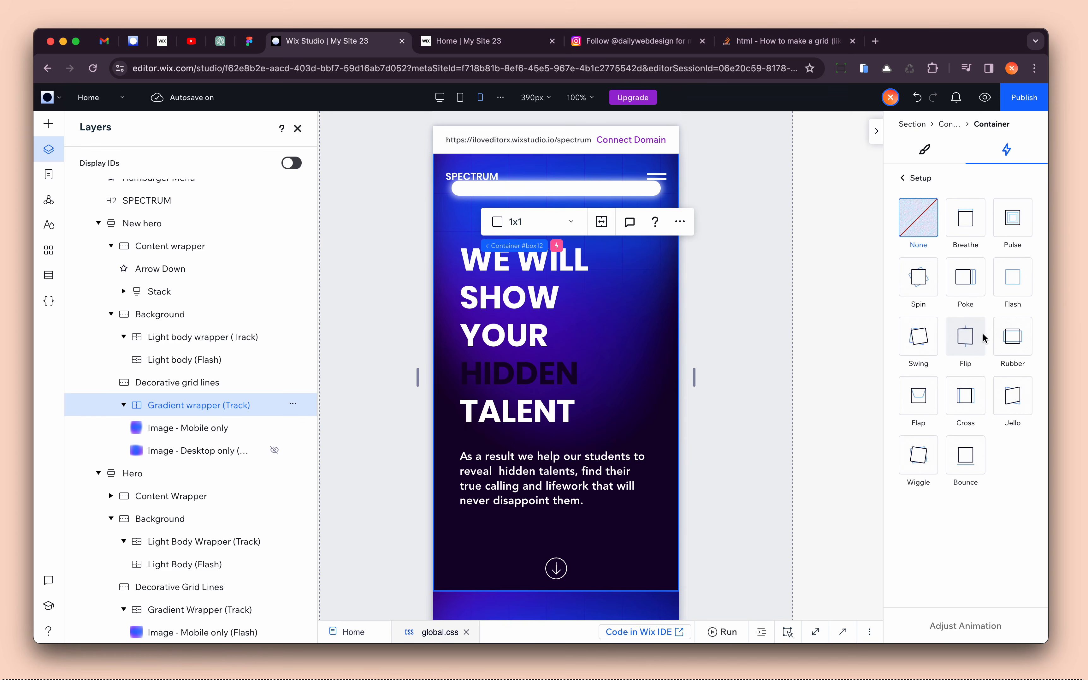
{"action": "left_click", "coordinate": [966, 396]}
{"action": "left_click", "coordinate": [962, 626]}
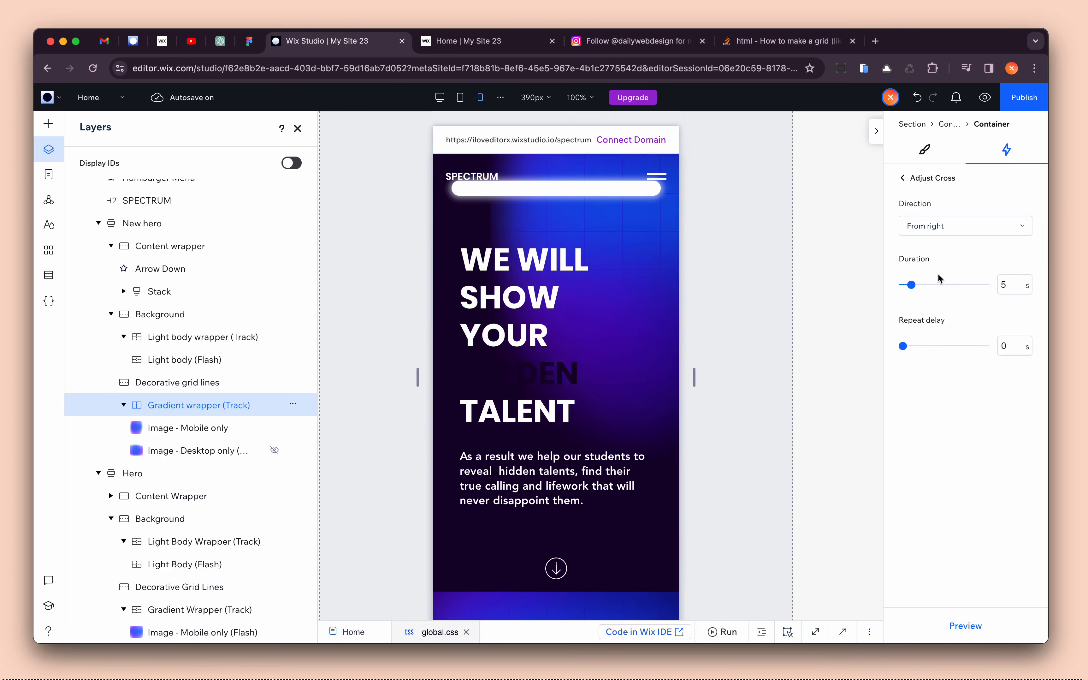
- Set the Gradient wrapper's Cross animation direction to From below and its duration to 8 s
{"action": "left_click", "coordinate": [947, 226]}
{"action": "left_click", "coordinate": [958, 382]}
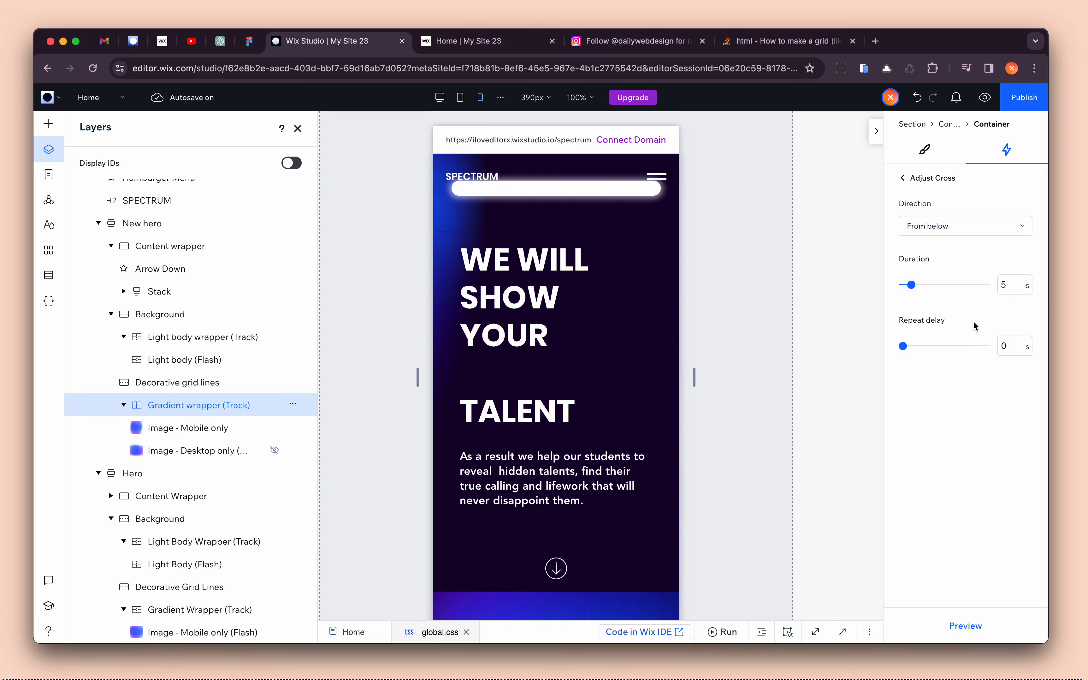
{"action": "left_click", "coordinate": [1016, 291]}
{"action": "type", "text": "8"}
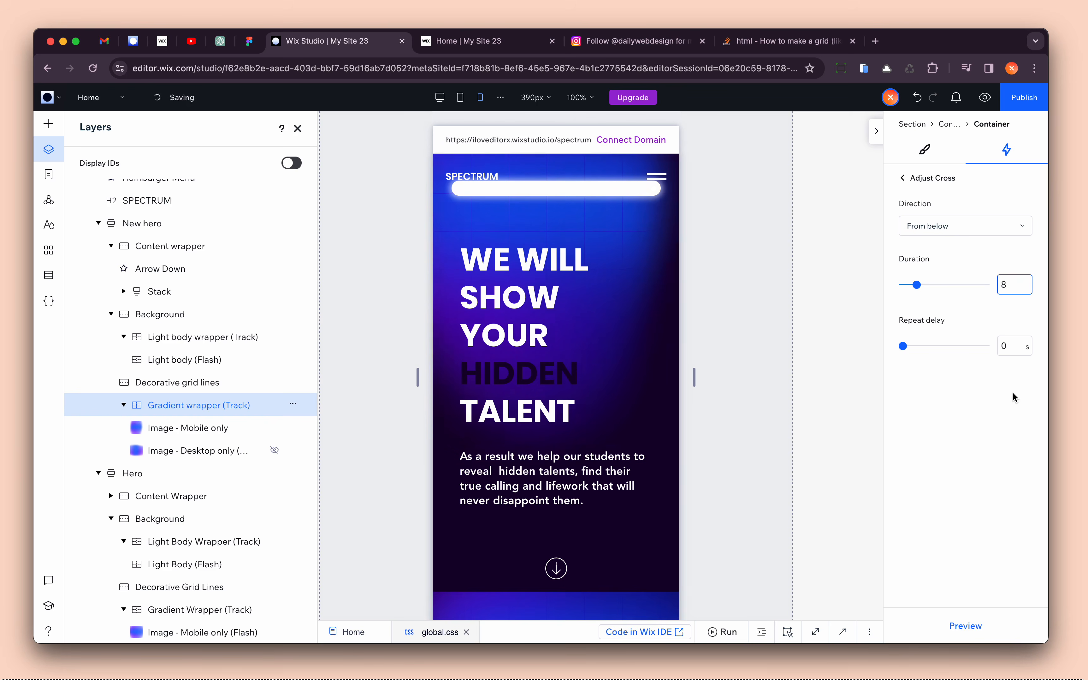
{"action": "left_click", "coordinate": [1013, 404]}
- Publish the site and check the live hero in the phone simulator
{"action": "left_click", "coordinate": [964, 625]}
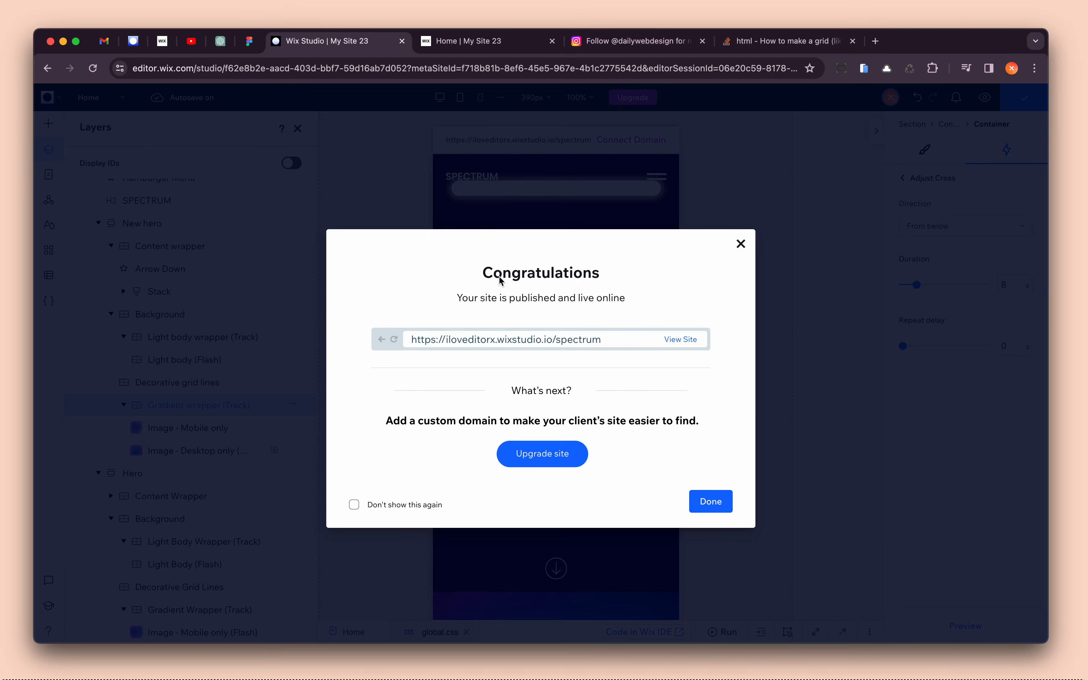
{"action": "left_click", "coordinate": [454, 40]}
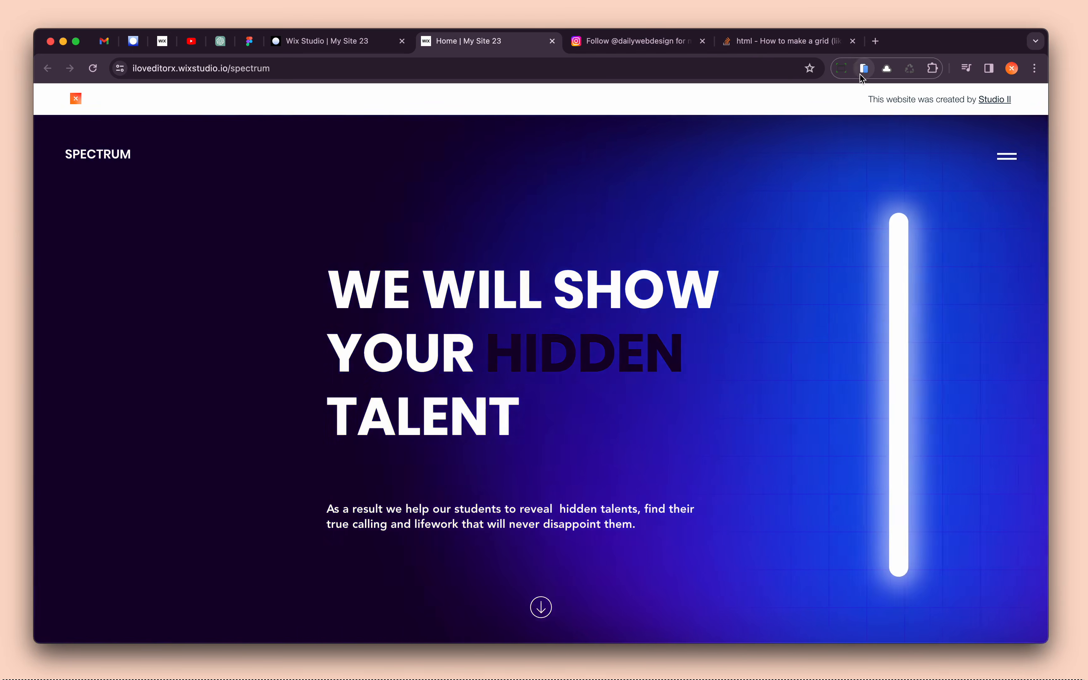
{"action": "left_click", "coordinate": [863, 69]}
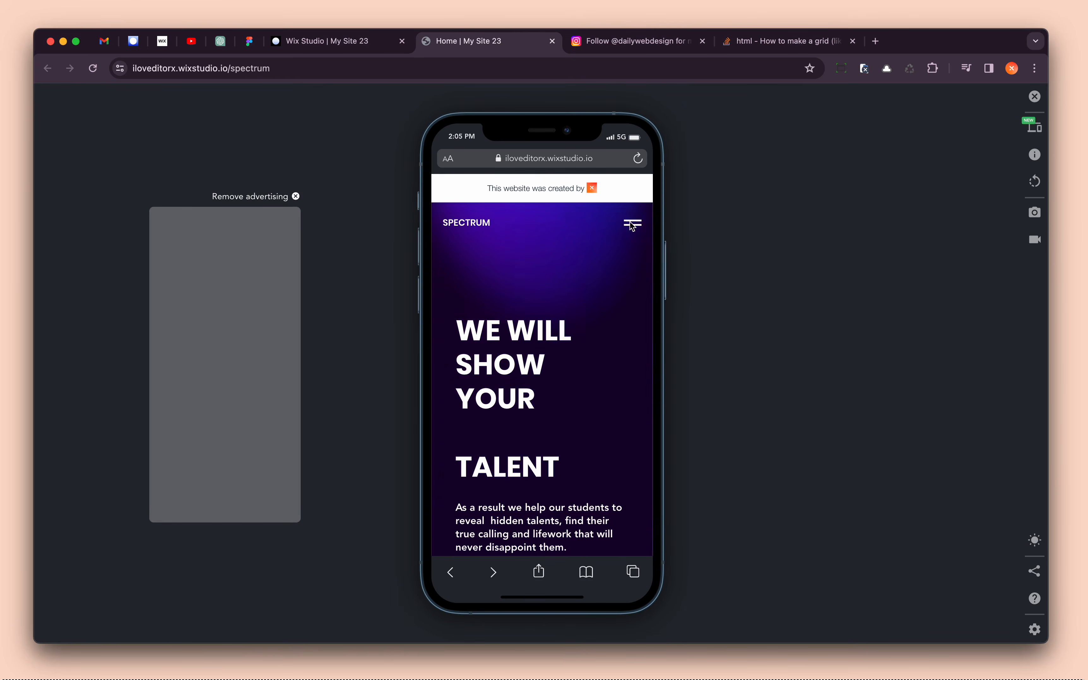
{"action": "left_click", "coordinate": [1034, 97]}
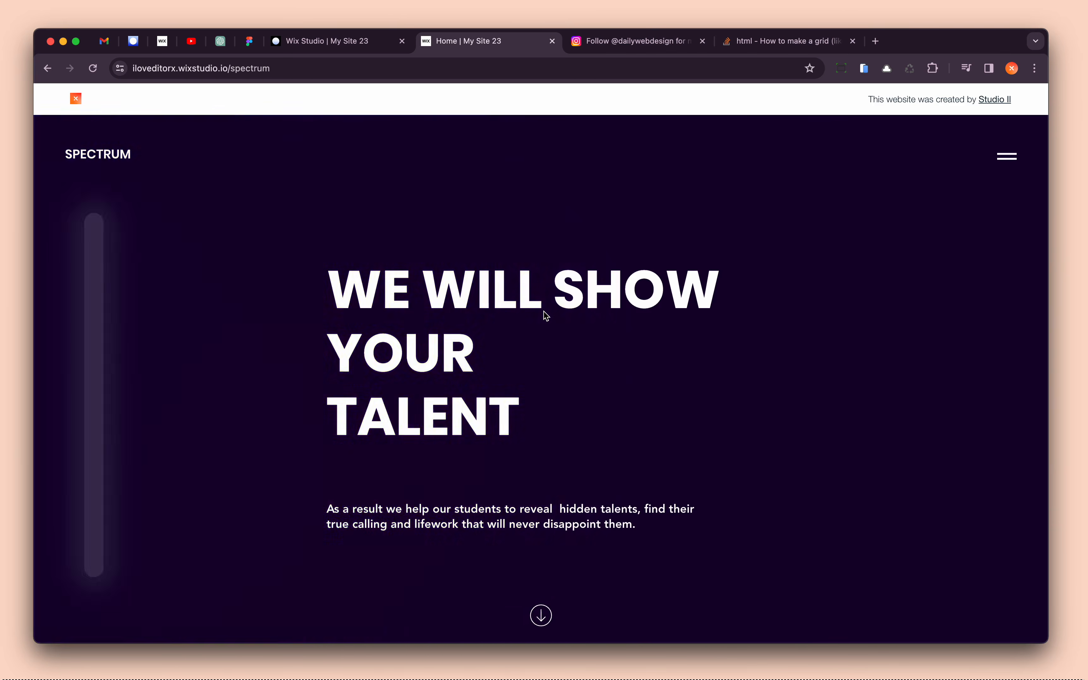
- Inspect the reloaded live page in the developer tools' iPhone 6/7/8 view, and return to the editor
{"action": "right_click", "coordinate": [544, 309]}
{"action": "left_click", "coordinate": [602, 422]}
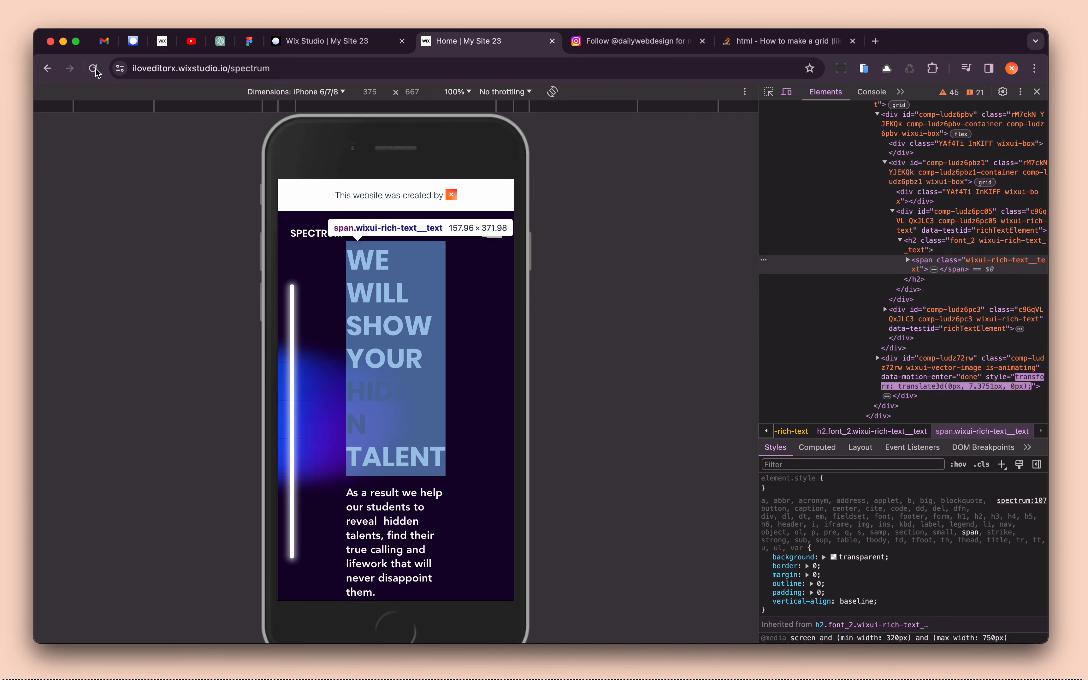
{"action": "key", "text": "super+r"}
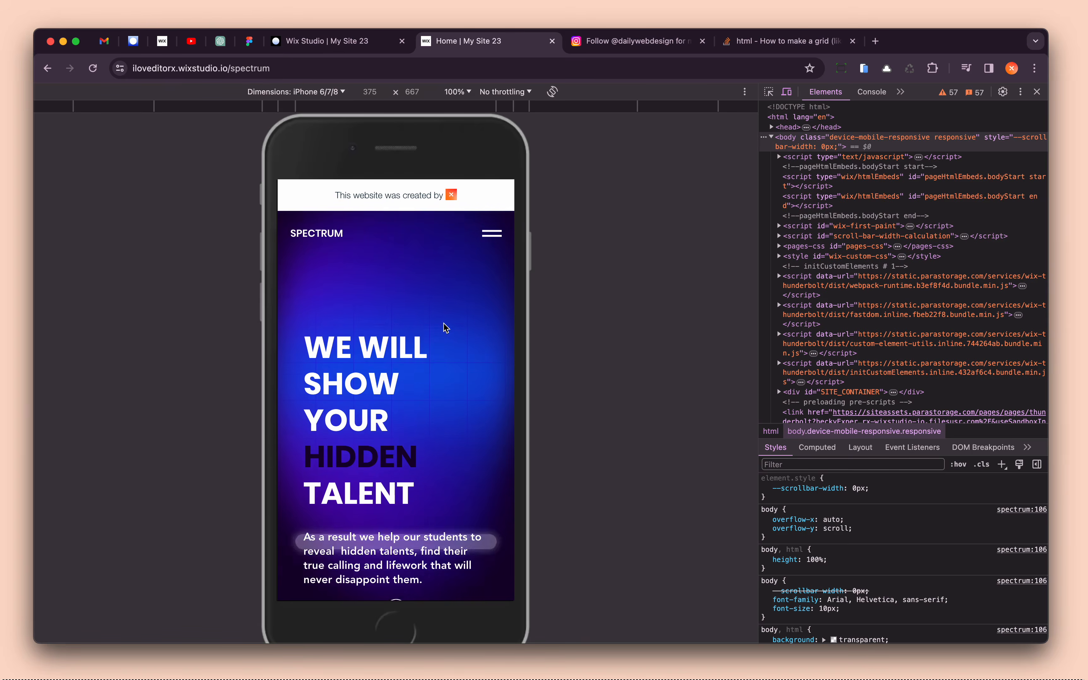
{"action": "left_click", "coordinate": [353, 43]}
{"action": "left_click", "coordinate": [480, 162]}
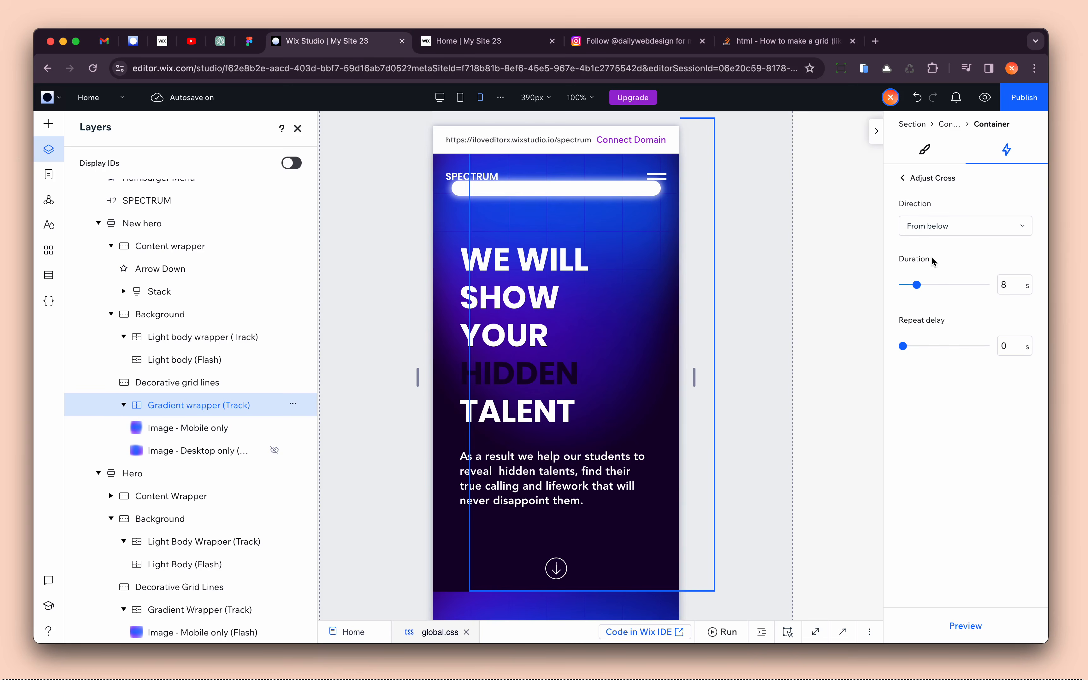
- Review the size, layout rows and docking of the new hero's Gradient wrapper (Track) on mobile
{"action": "left_click", "coordinate": [904, 179]}
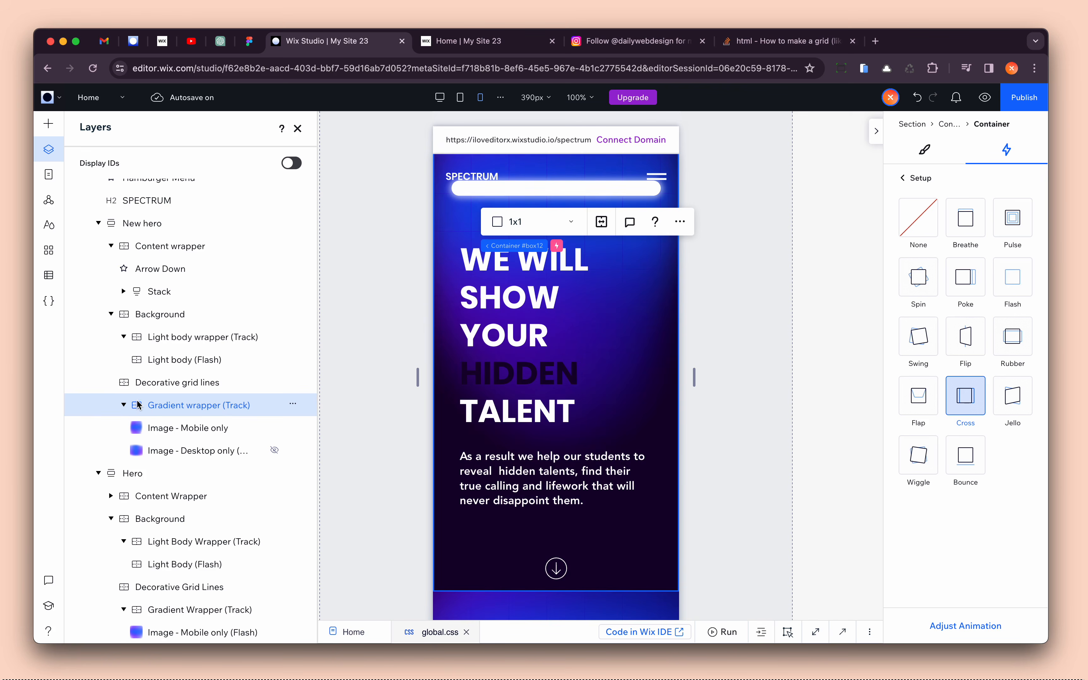
{"action": "left_click", "coordinate": [910, 180]}
{"action": "left_click", "coordinate": [925, 151]}
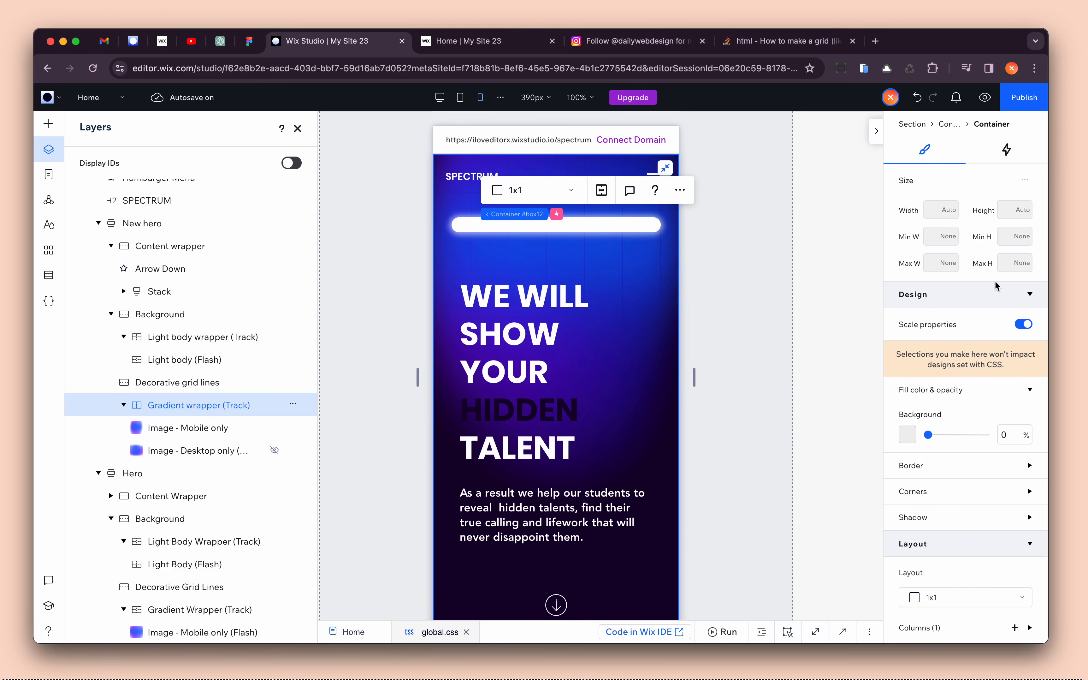
{"action": "scroll", "coordinate": [996, 286], "scroll_direction": "down", "scroll_amount": 8}
{"action": "left_click", "coordinate": [960, 300]}
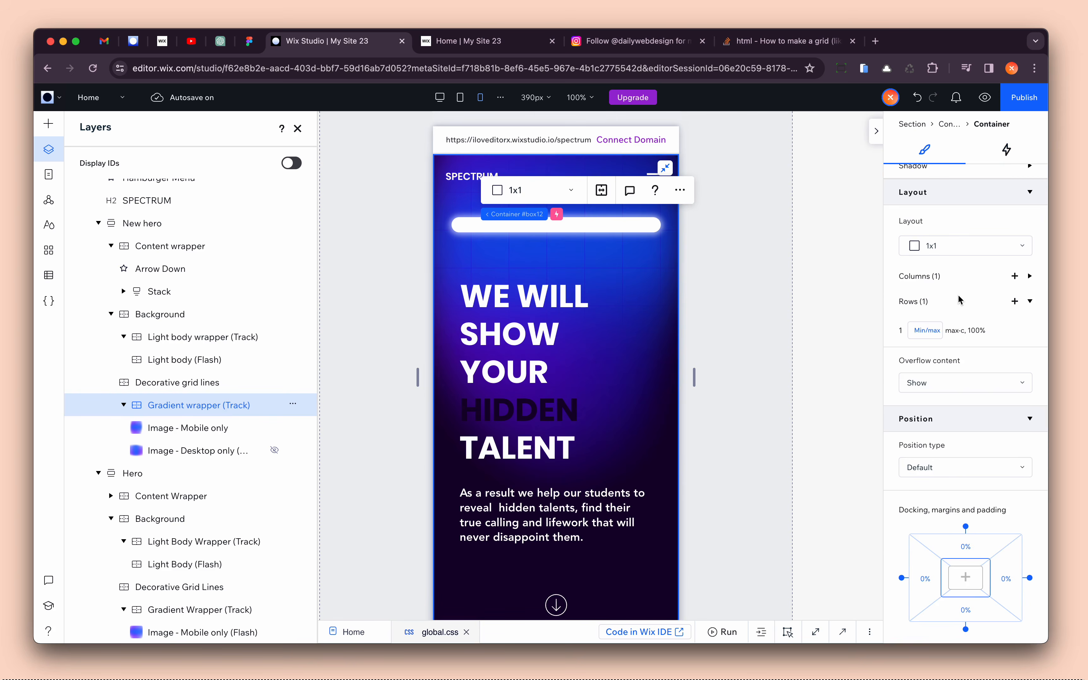
{"action": "left_click", "coordinate": [960, 300]}
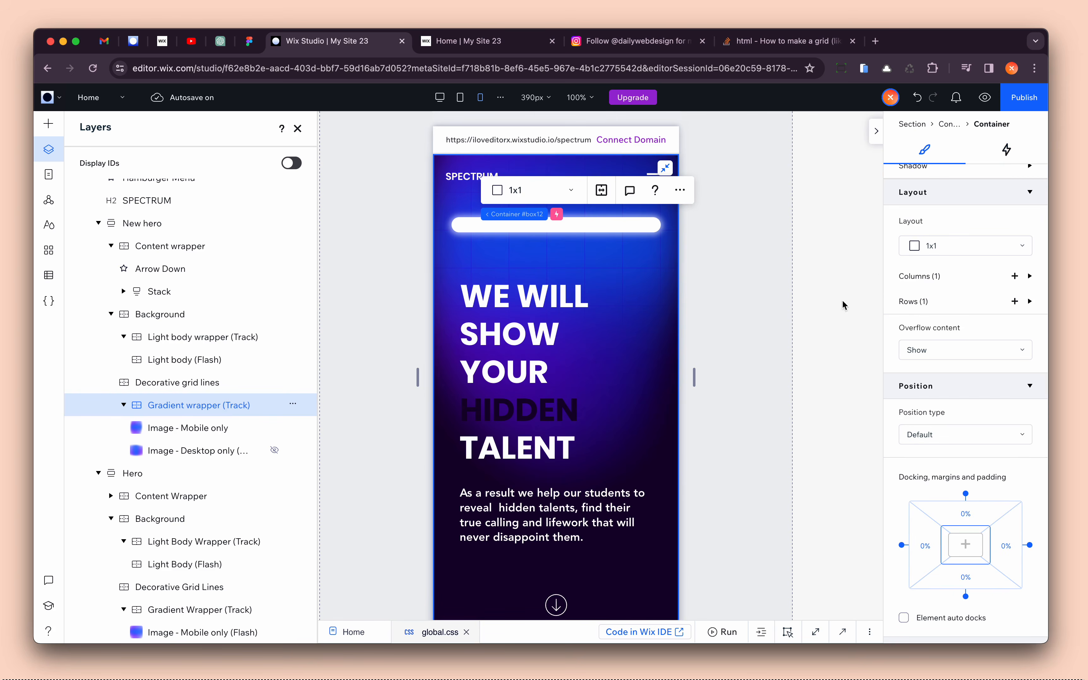
- Apply an advanced CSS grid to the new hero's Light body wrapper (Track) and inspect its row sizing
{"action": "left_click", "coordinate": [198, 343]}
{"action": "scroll", "coordinate": [901, 371], "scroll_direction": "up", "scroll_amount": 8}
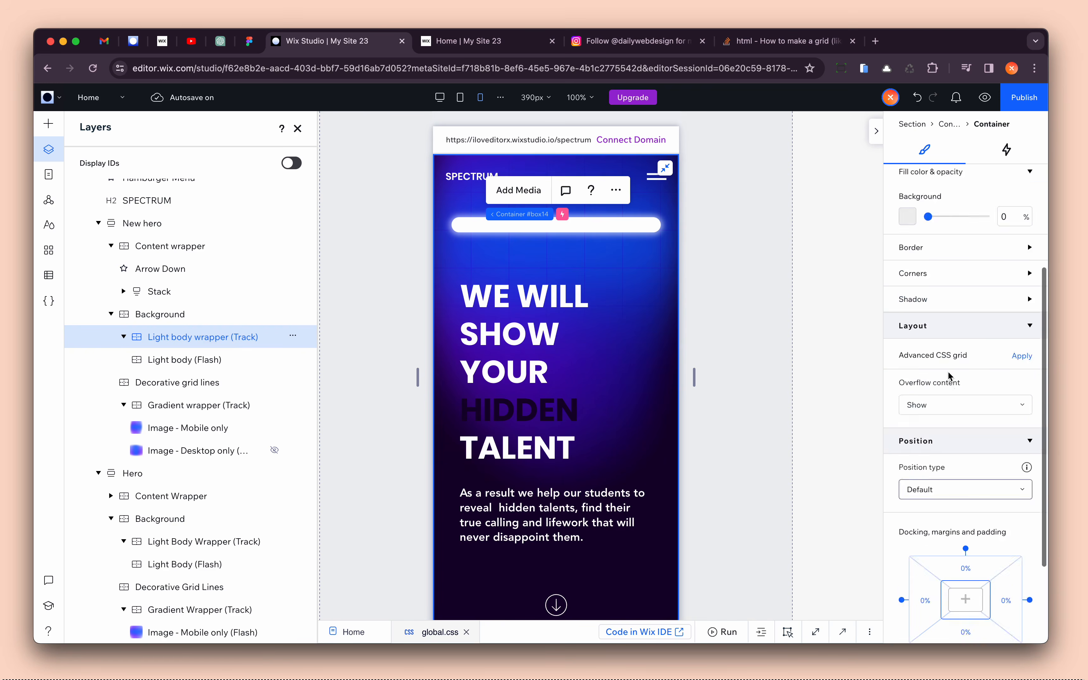
{"action": "scroll", "coordinate": [1012, 450], "scroll_direction": "down", "scroll_amount": 3}
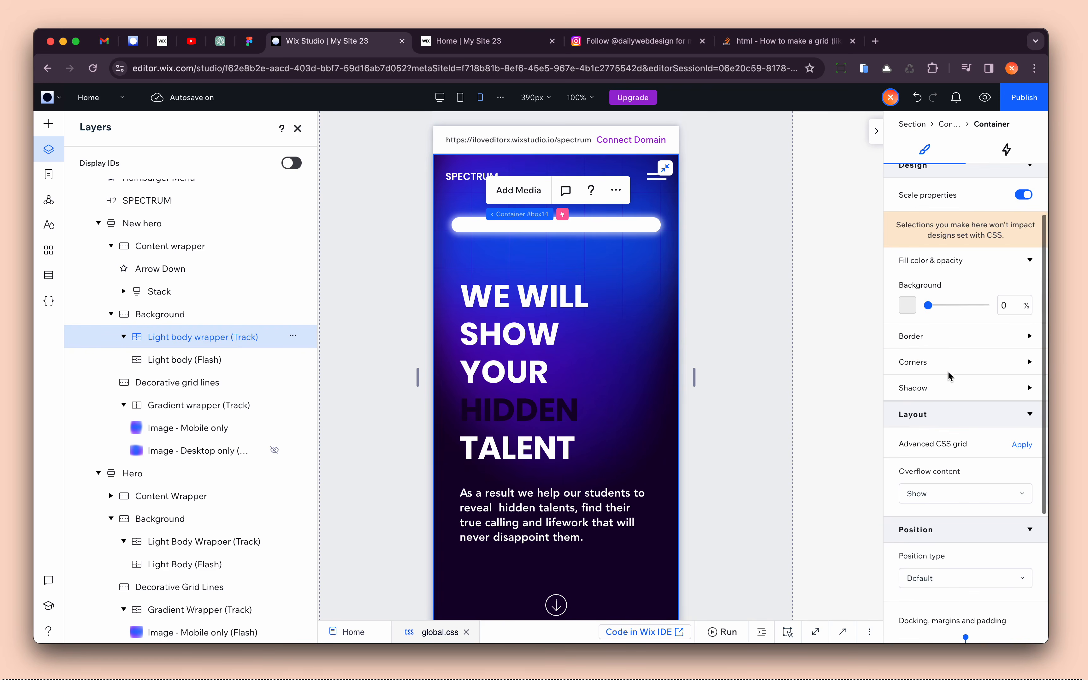
{"action": "left_click", "coordinate": [1023, 444]}
{"action": "left_click", "coordinate": [929, 524]}
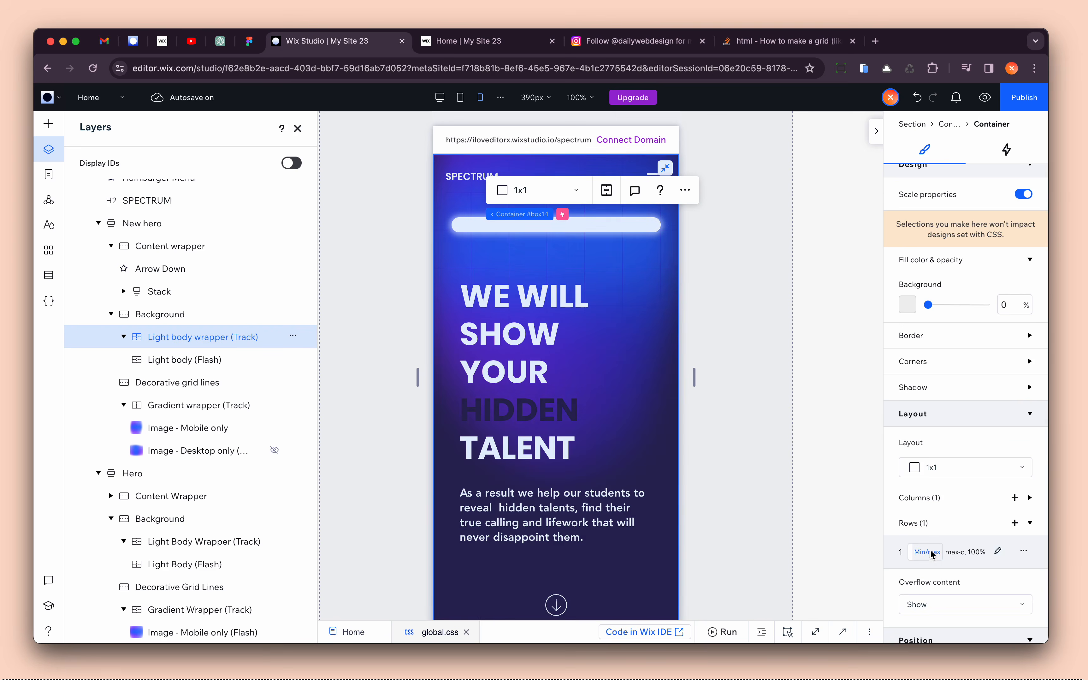
{"action": "scroll", "coordinate": [624, 436], "scroll_direction": "down", "scroll_amount": 1}
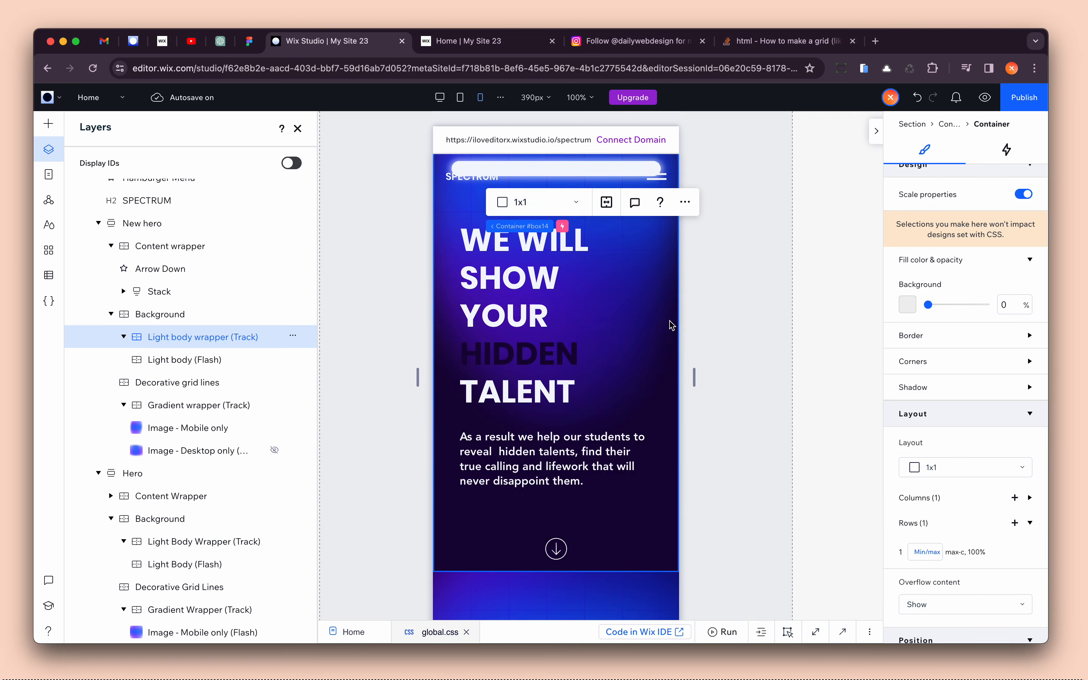
- Check the loop animations on the new hero's Light body (Flash) and Light body wrapper (Track)
{"action": "left_click", "coordinate": [218, 365]}
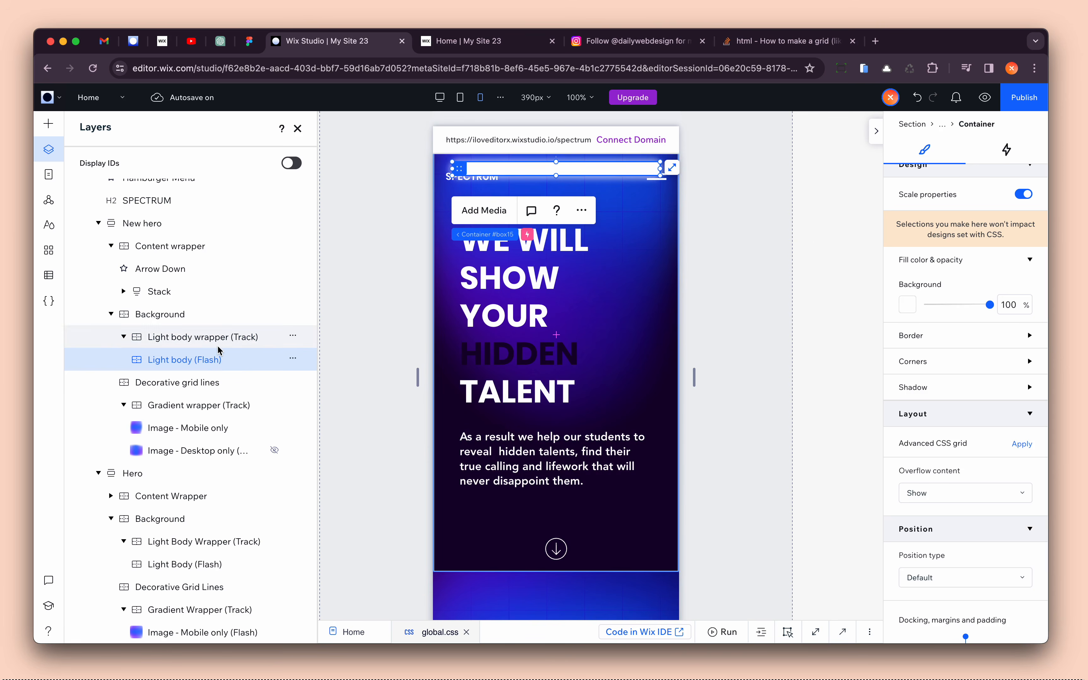
{"action": "left_click", "coordinate": [1007, 150]}
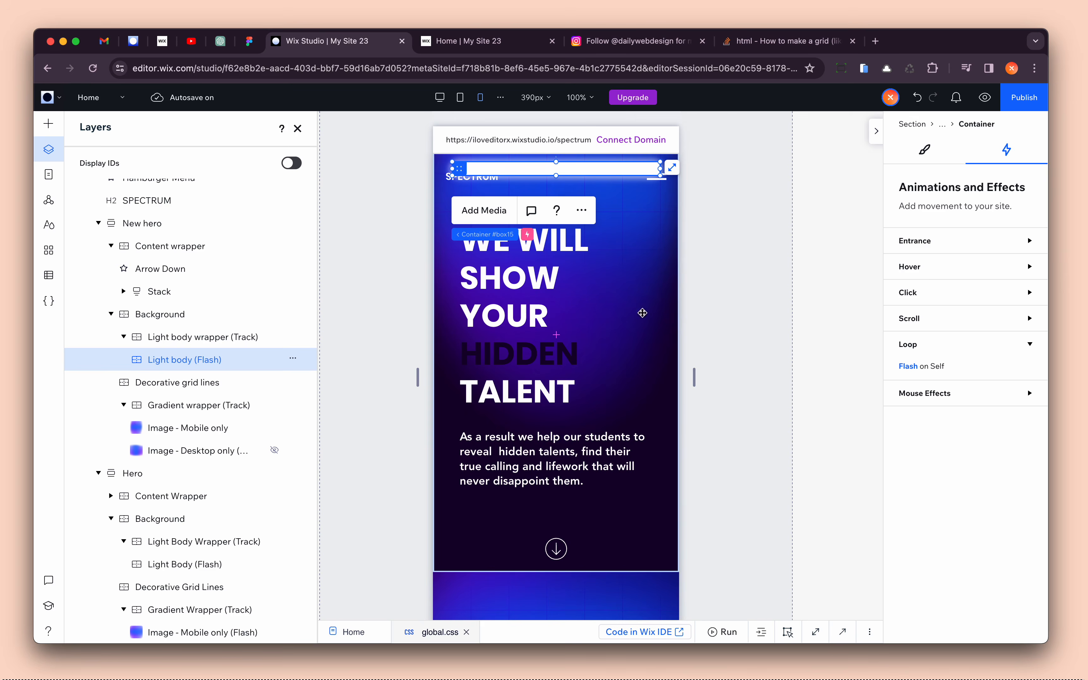
{"action": "left_click", "coordinate": [209, 340]}
{"action": "left_click", "coordinate": [124, 336]}
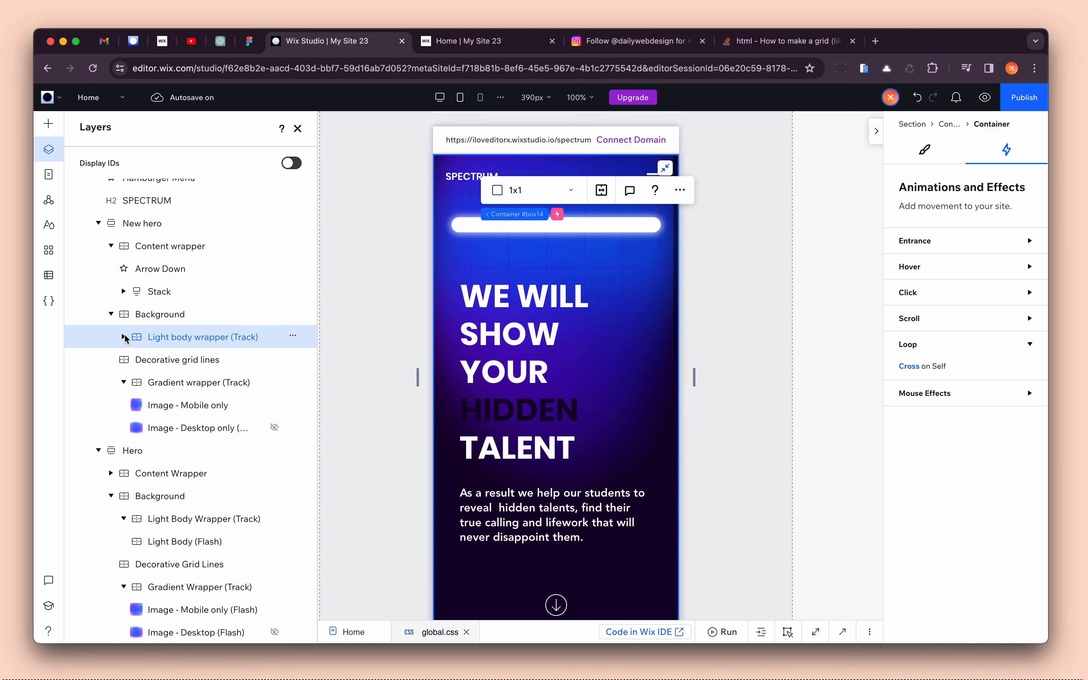
- Undock the new hero's Light body wrapper (Track) from its bottom and right edges and set its height to 100 vh
{"action": "left_click", "coordinate": [937, 149]}
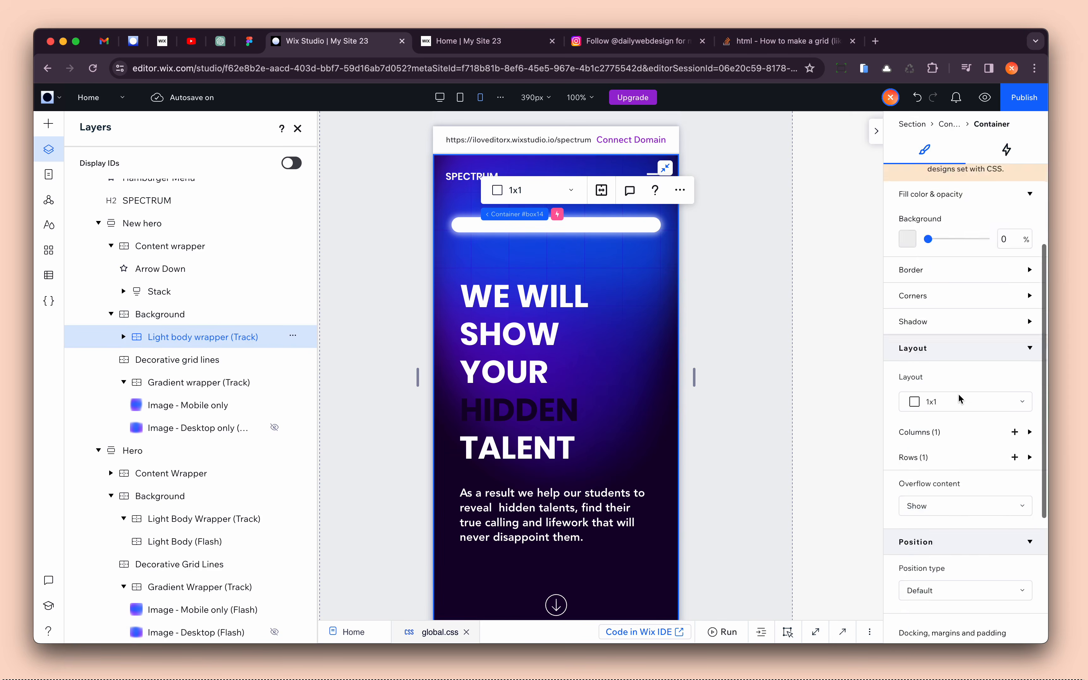
{"action": "scroll", "coordinate": [966, 449], "scroll_direction": "down", "scroll_amount": 5}
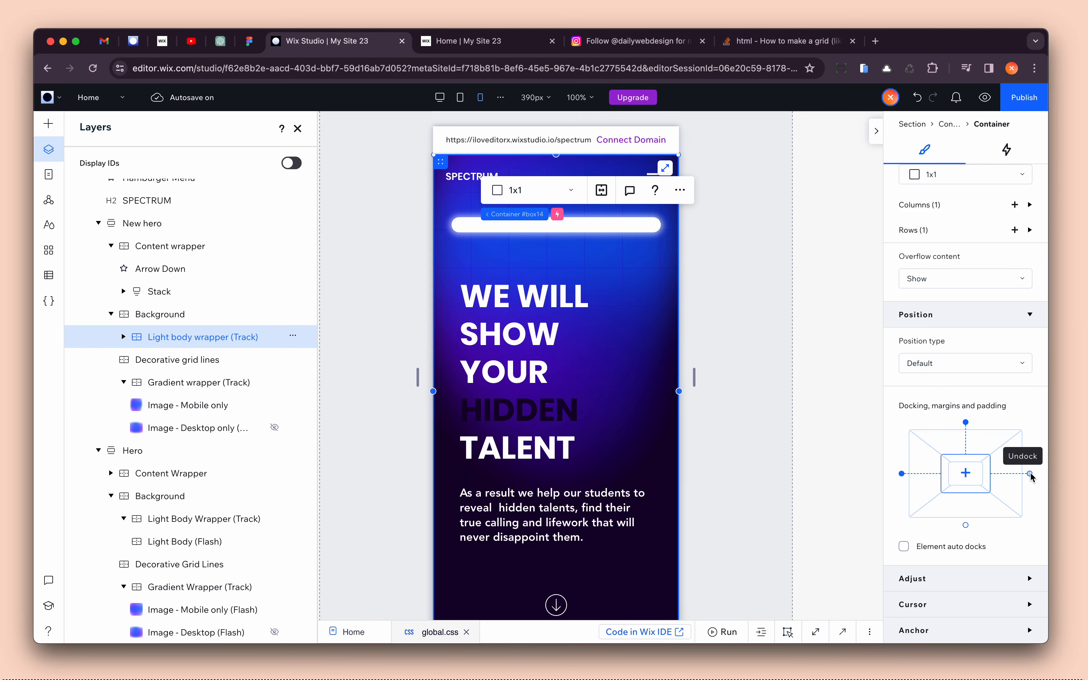
{"action": "scroll", "coordinate": [1015, 391], "scroll_direction": "up", "scroll_amount": 5}
{"action": "left_click", "coordinate": [1027, 266]}
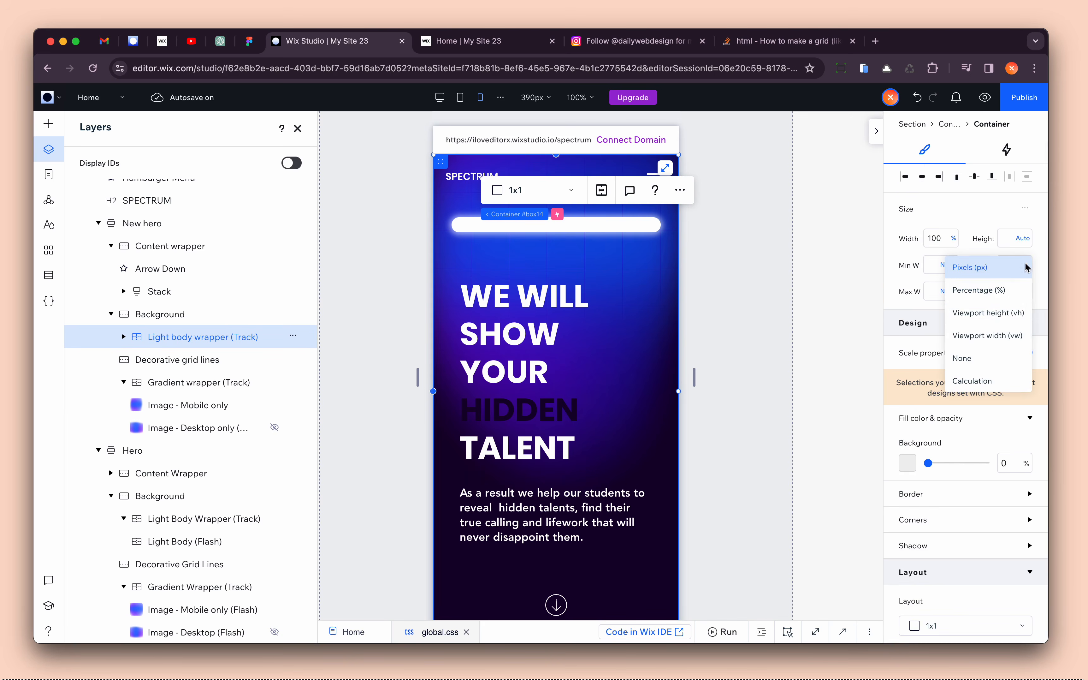
{"action": "left_click", "coordinate": [1023, 238]}
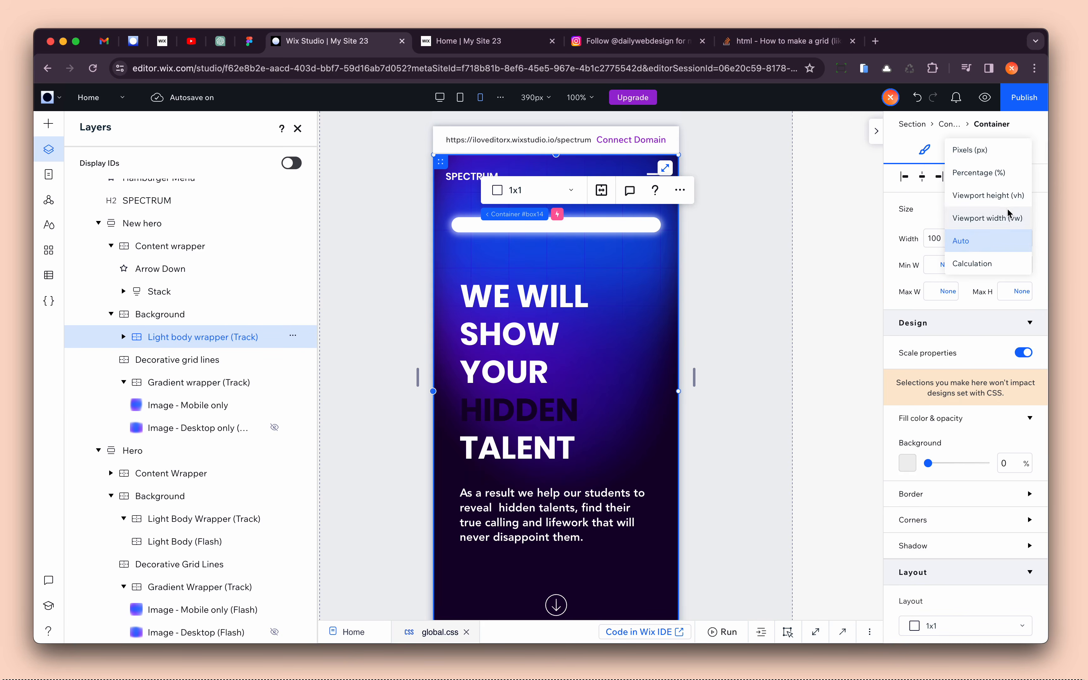
{"action": "left_click", "coordinate": [1009, 201]}
{"action": "left_click", "coordinate": [1029, 269]}
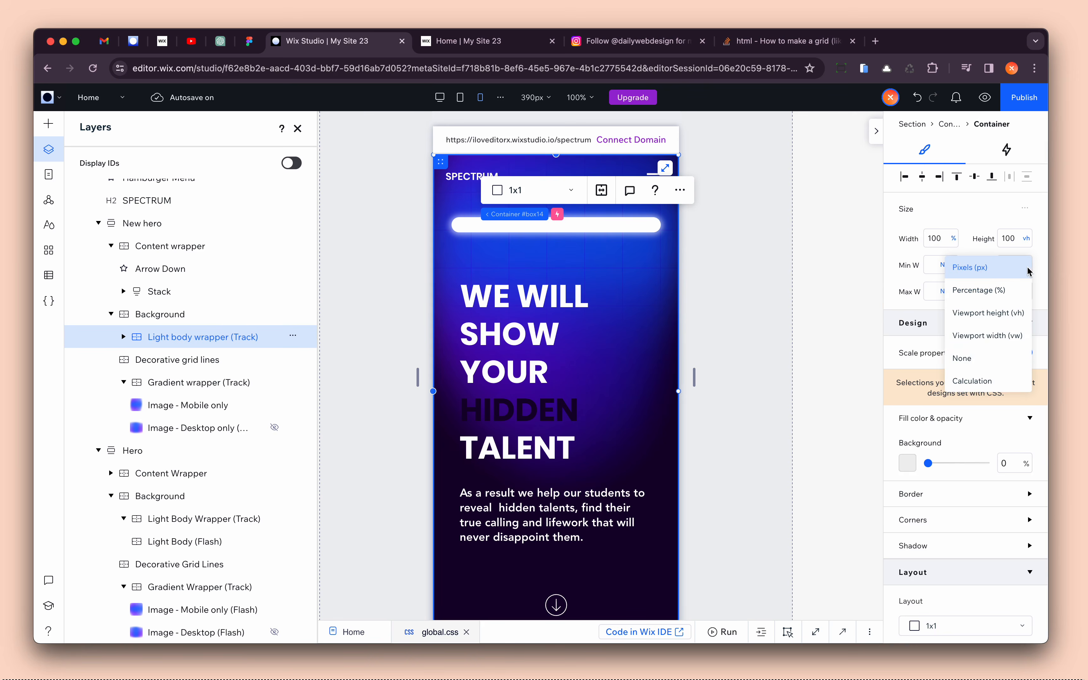
{"action": "left_click", "coordinate": [989, 351]}
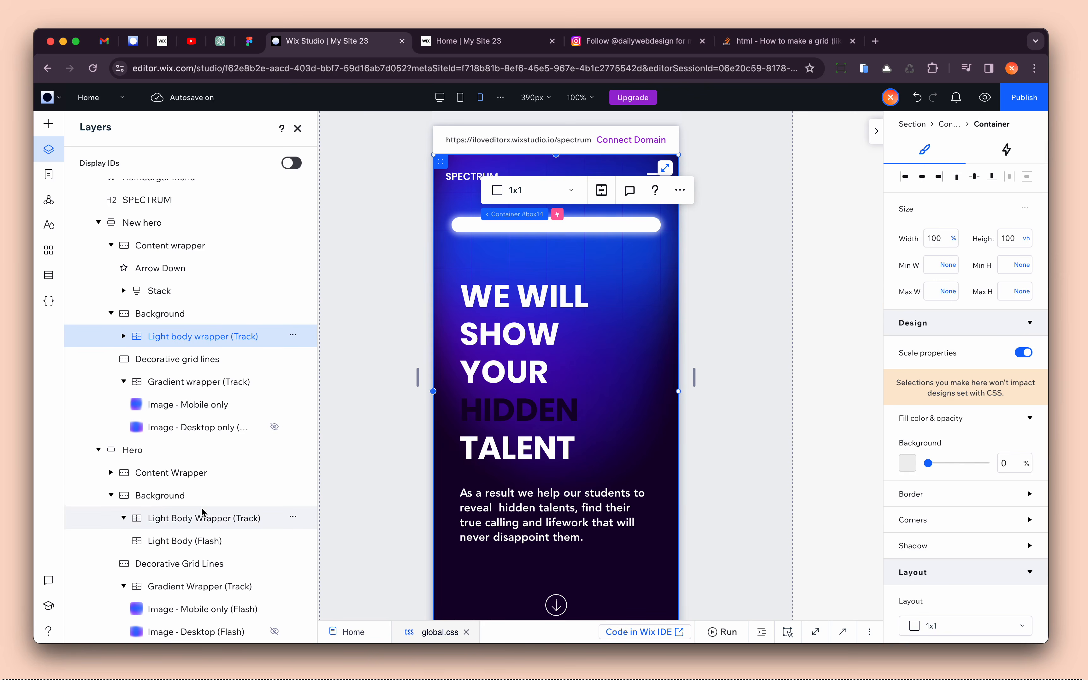
- Undock the new hero's Gradient wrapper (Track) from its bottom and right edges and set its height to 100 vh on mobile
{"action": "scroll", "coordinate": [140, 508], "scroll_direction": "down", "scroll_amount": 2}
{"action": "scroll", "coordinate": [189, 467], "scroll_direction": "up", "scroll_amount": 4}
{"action": "left_click", "coordinate": [210, 438]}
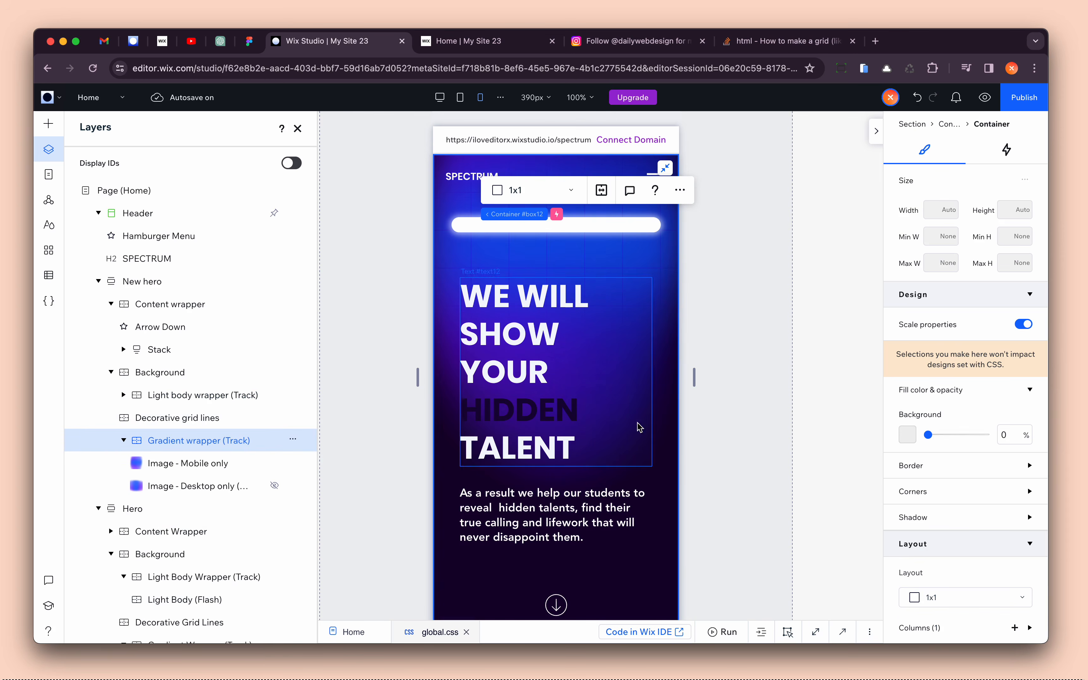
{"action": "scroll", "coordinate": [971, 404], "scroll_direction": "down", "scroll_amount": 3}
{"action": "scroll", "coordinate": [980, 494], "scroll_direction": "down", "scroll_amount": 5}
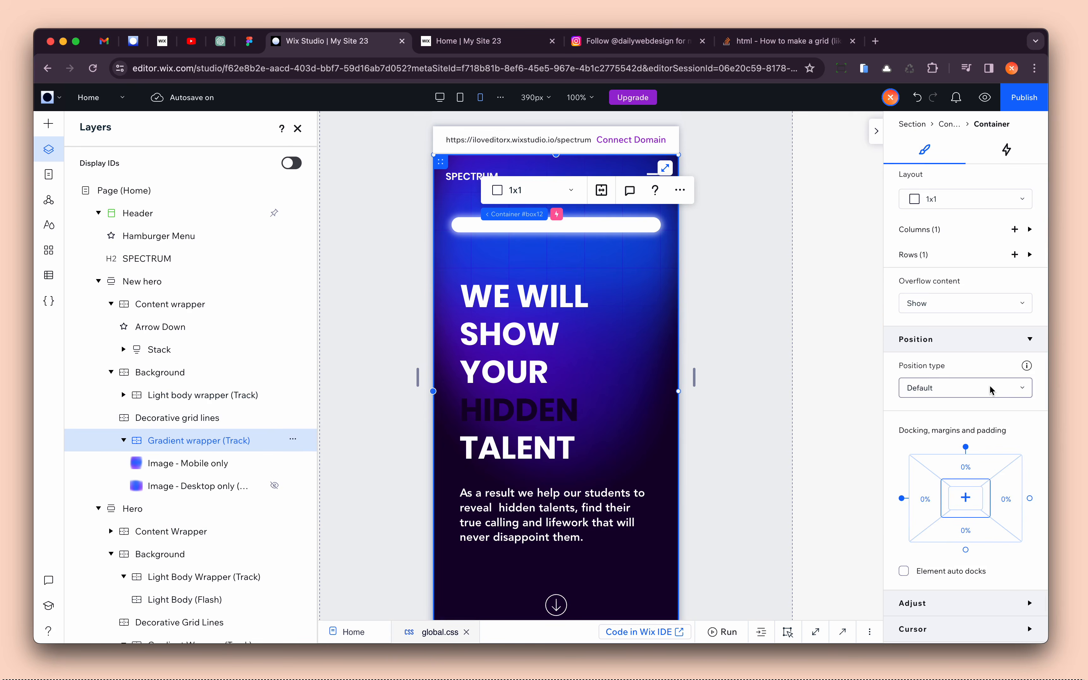
{"action": "scroll", "coordinate": [1002, 315], "scroll_direction": "up", "scroll_amount": 5}
{"action": "left_click", "coordinate": [1023, 243]}
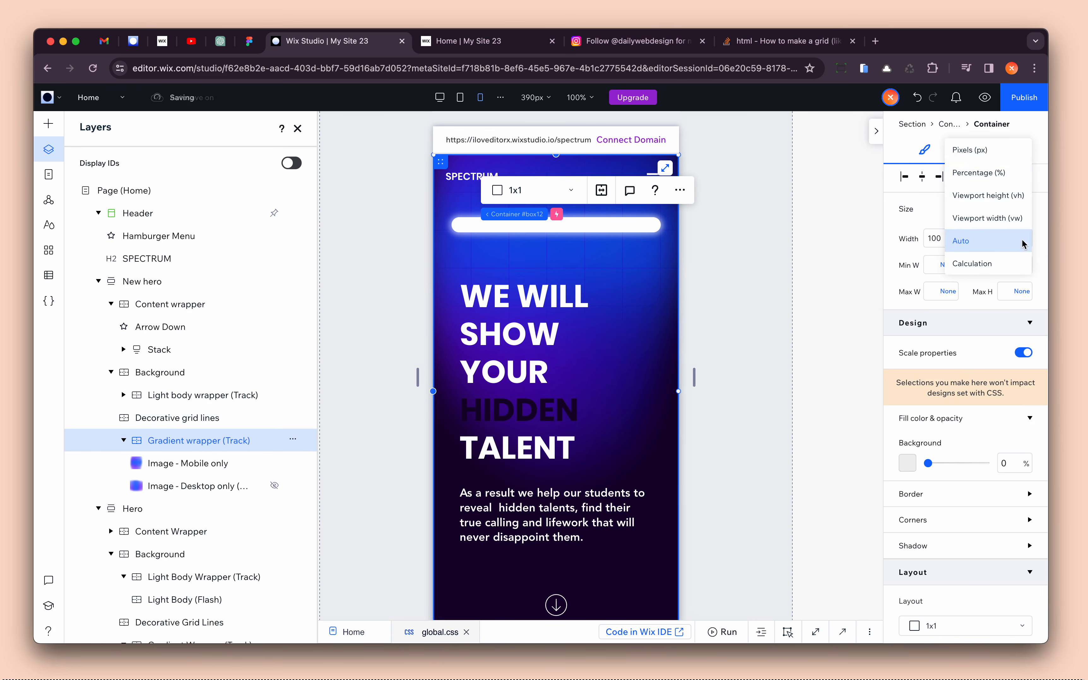
{"action": "left_click", "coordinate": [1012, 199]}
{"action": "left_click", "coordinate": [1027, 287]}
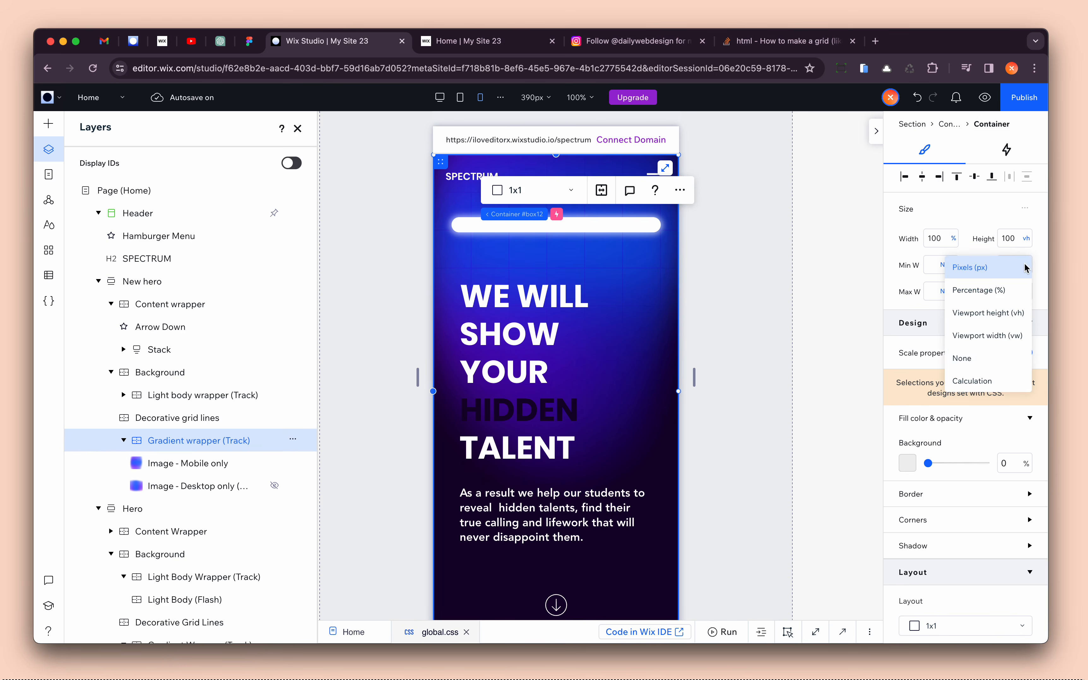
{"action": "left_click", "coordinate": [1016, 356]}
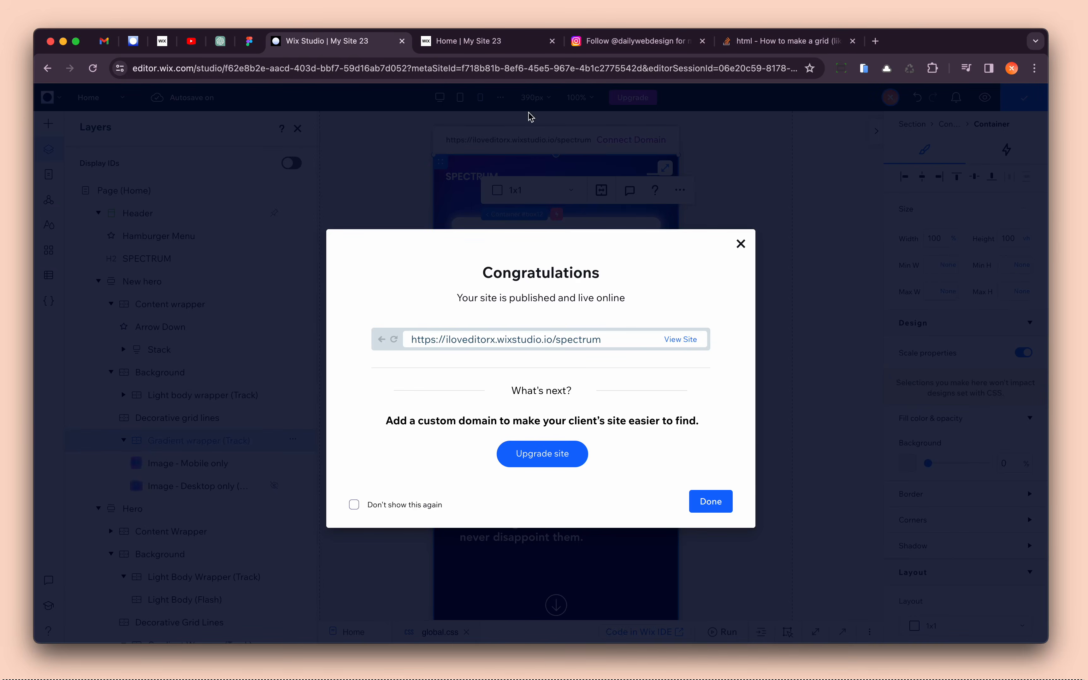
- Publish the site and reload its live mobile preview with an emptied cache to check the hero animations
{"action": "left_click", "coordinate": [470, 41]}
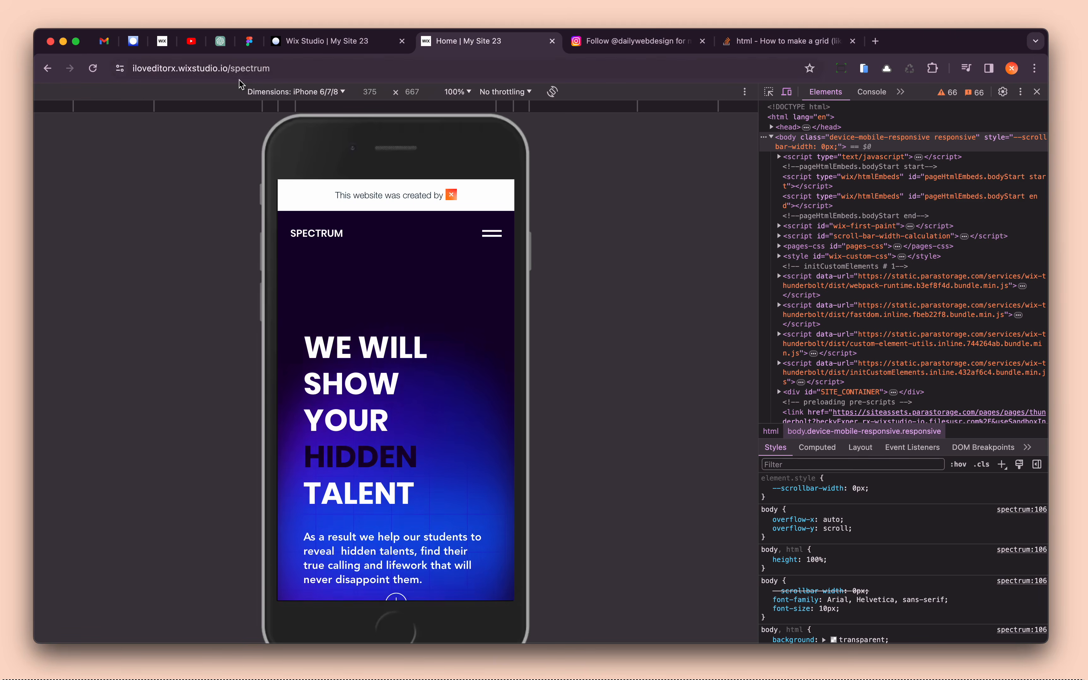
{"action": "right_click", "coordinate": [100, 73]}
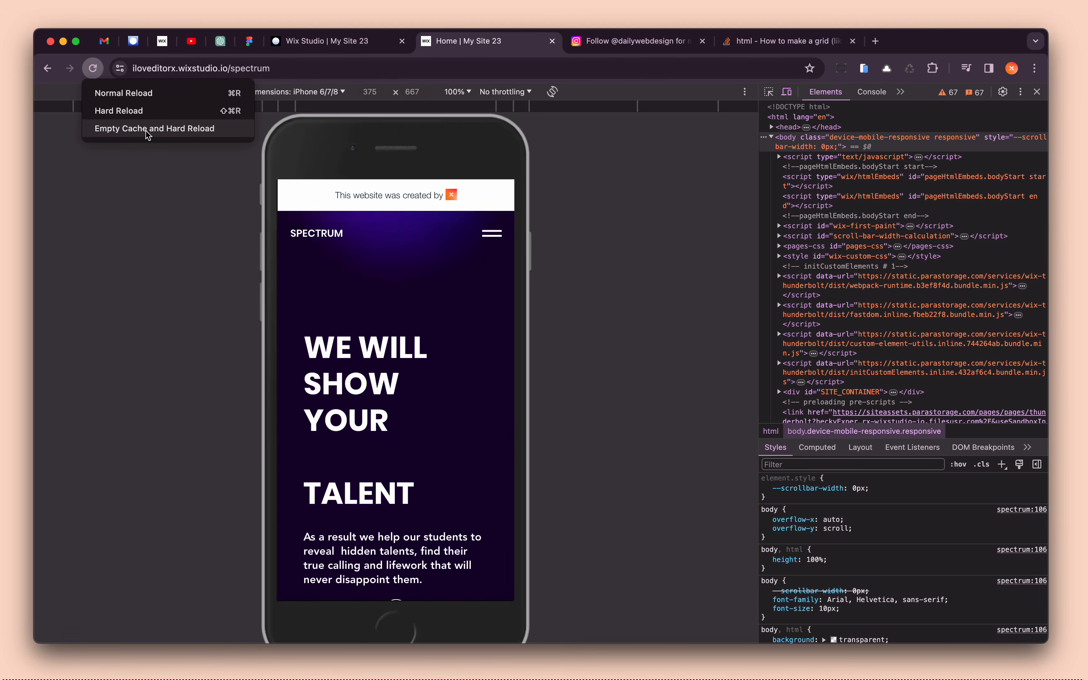
{"action": "left_click", "coordinate": [148, 128]}
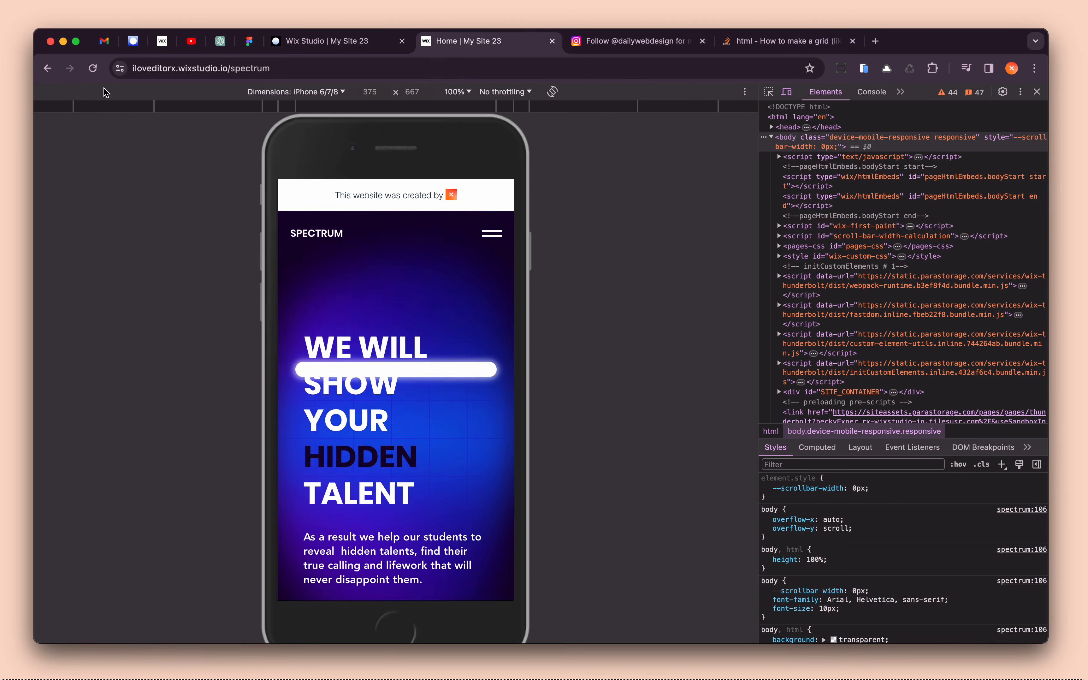
{"action": "left_click", "coordinate": [94, 72]}
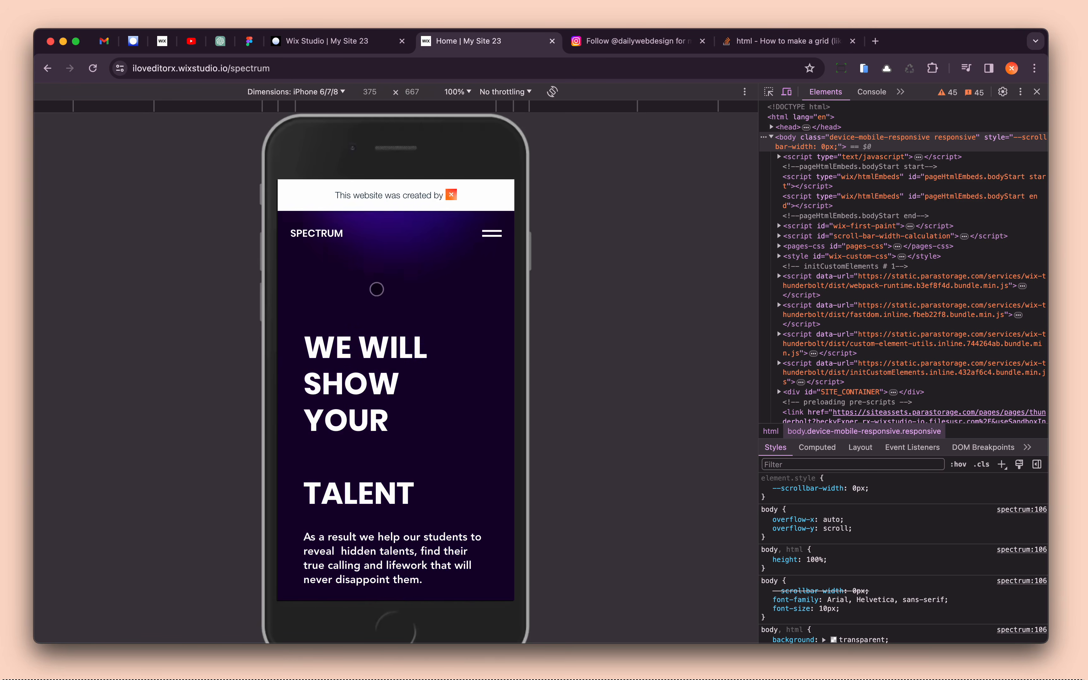
- Return to the editor and set the top margin of the new hero's Stack to 30% on mobile
{"action": "left_click", "coordinate": [339, 45]}
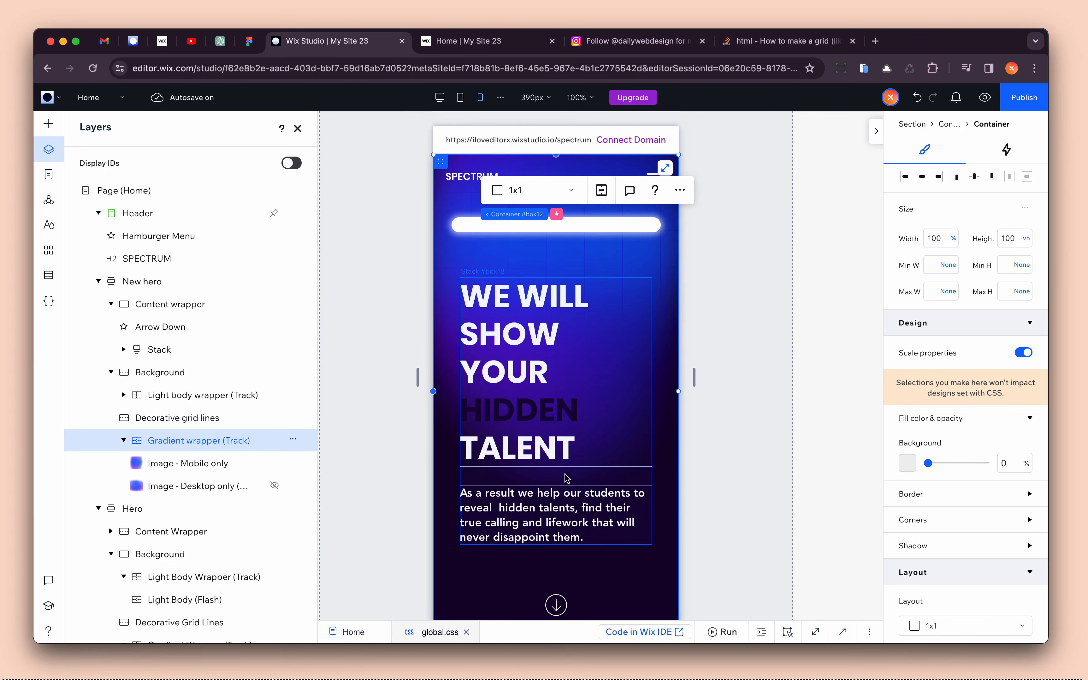
{"action": "left_click", "coordinate": [573, 478]}
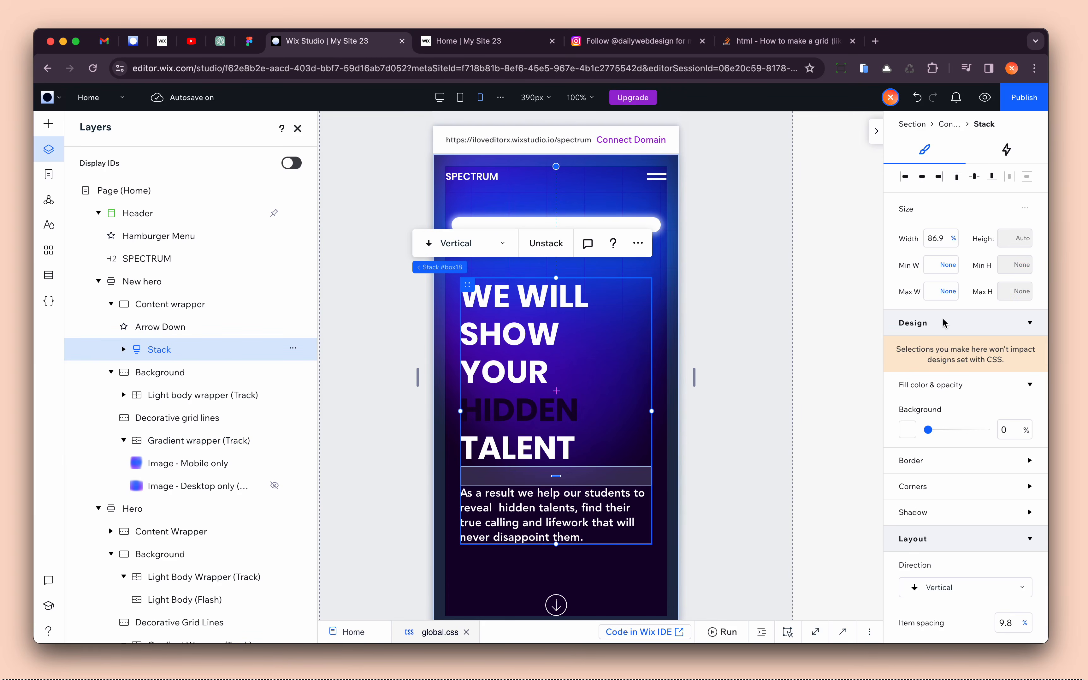
{"action": "scroll", "coordinate": [959, 260], "scroll_direction": "down", "scroll_amount": 10}
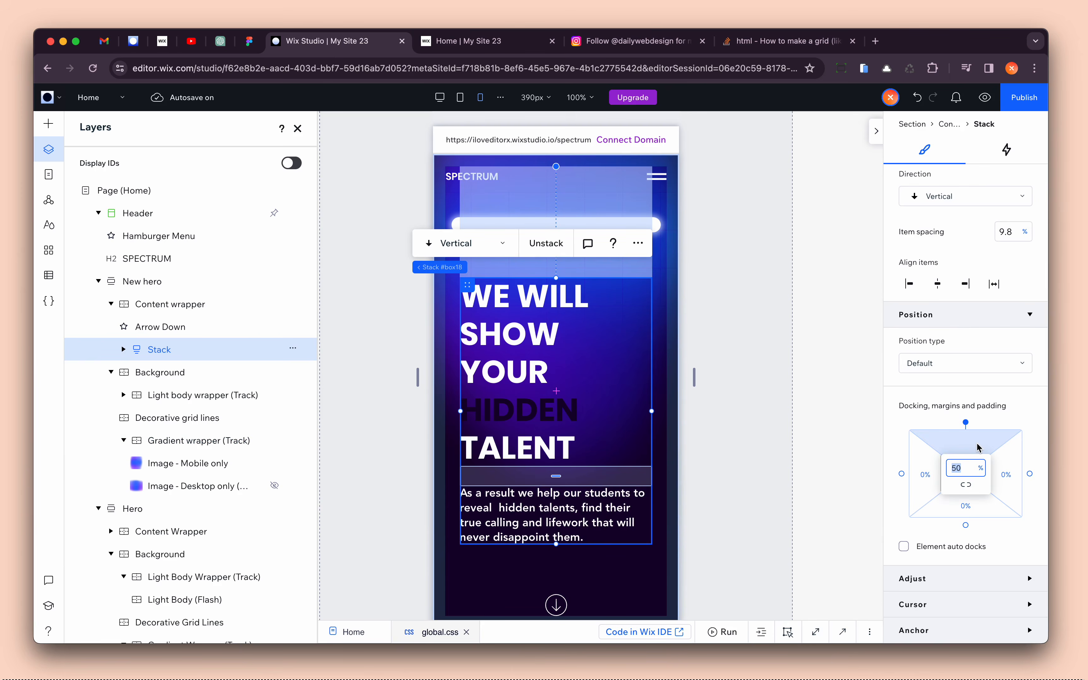
{"action": "key", "text": "Return"}
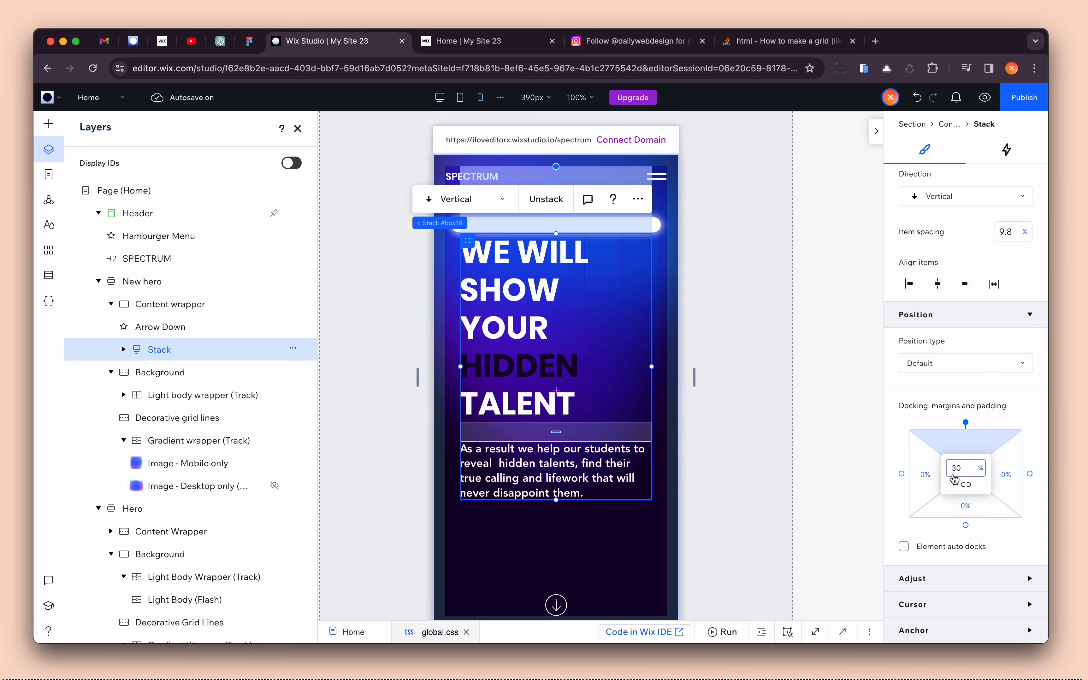
{"action": "left_click", "coordinate": [692, 352]}
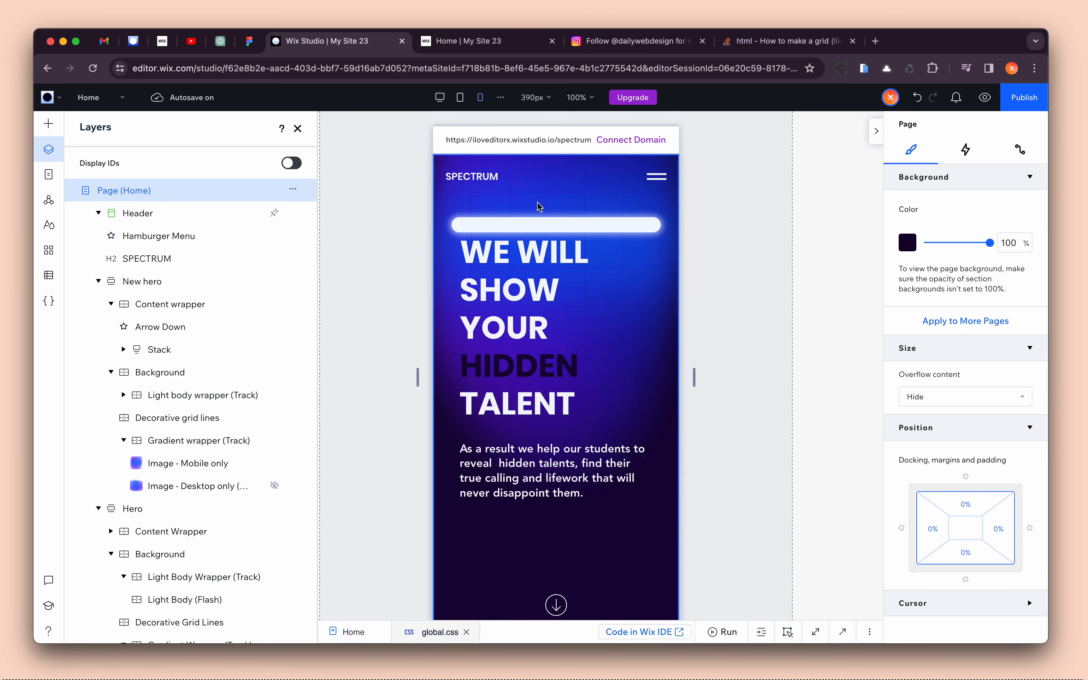
- Set the top margin of the new hero's Stack to 35% on mobile and publish the site
{"action": "left_click", "coordinate": [568, 432]}
{"action": "scroll", "coordinate": [947, 522], "scroll_direction": "down", "scroll_amount": 5}
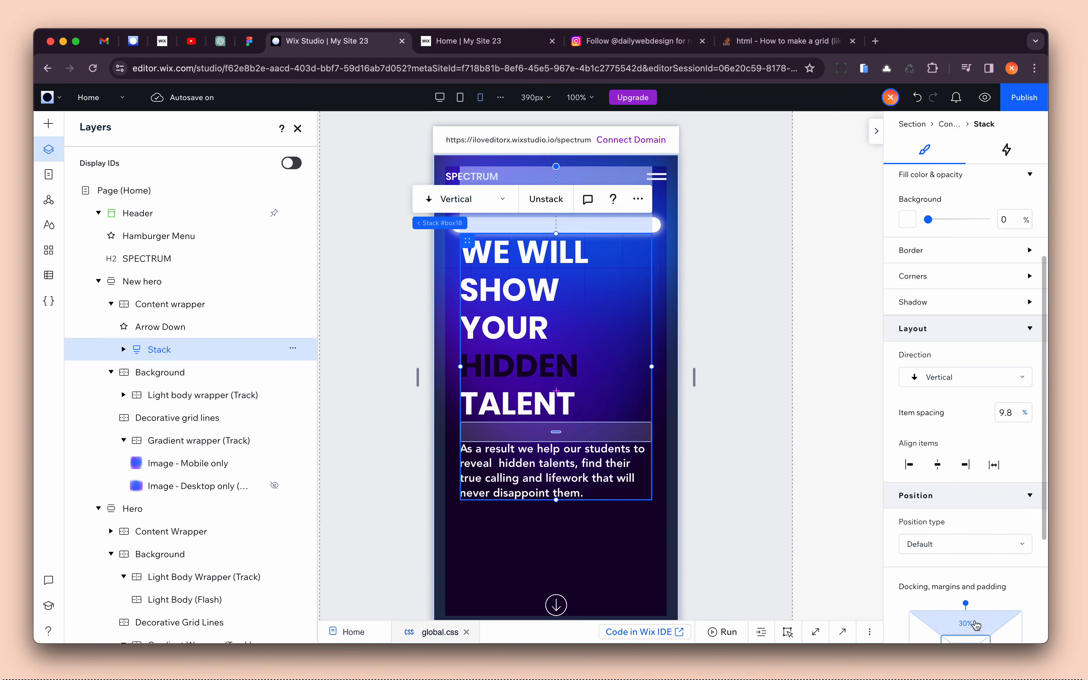
{"action": "type", "text": "35"}
{"action": "key", "text": "Return"}
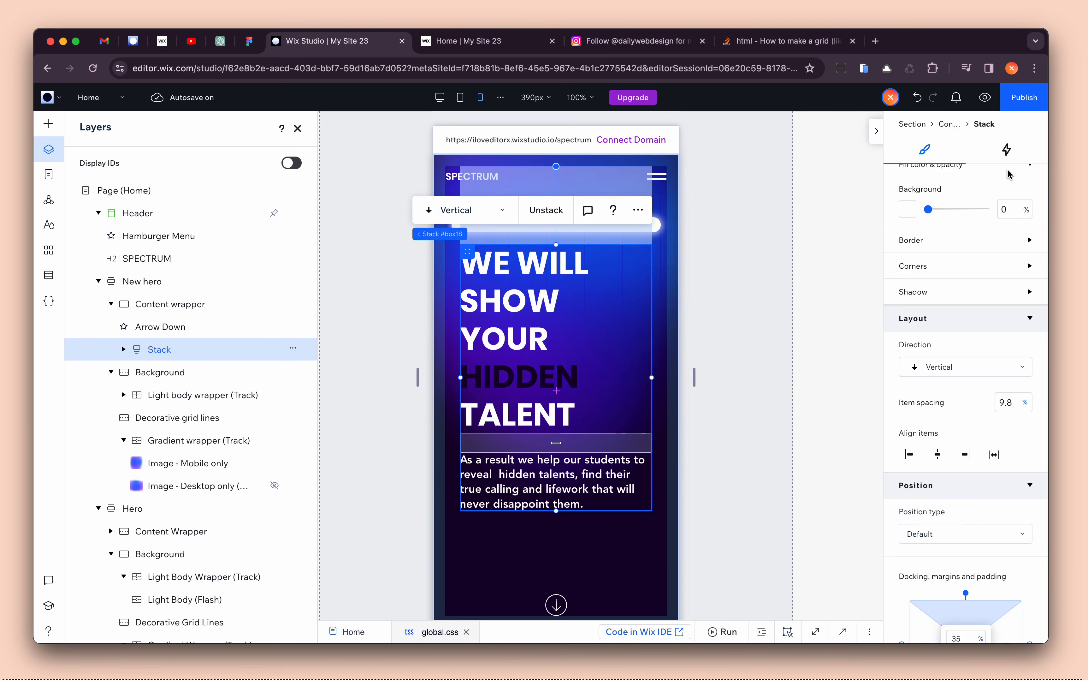
{"action": "left_click", "coordinate": [1005, 123]}
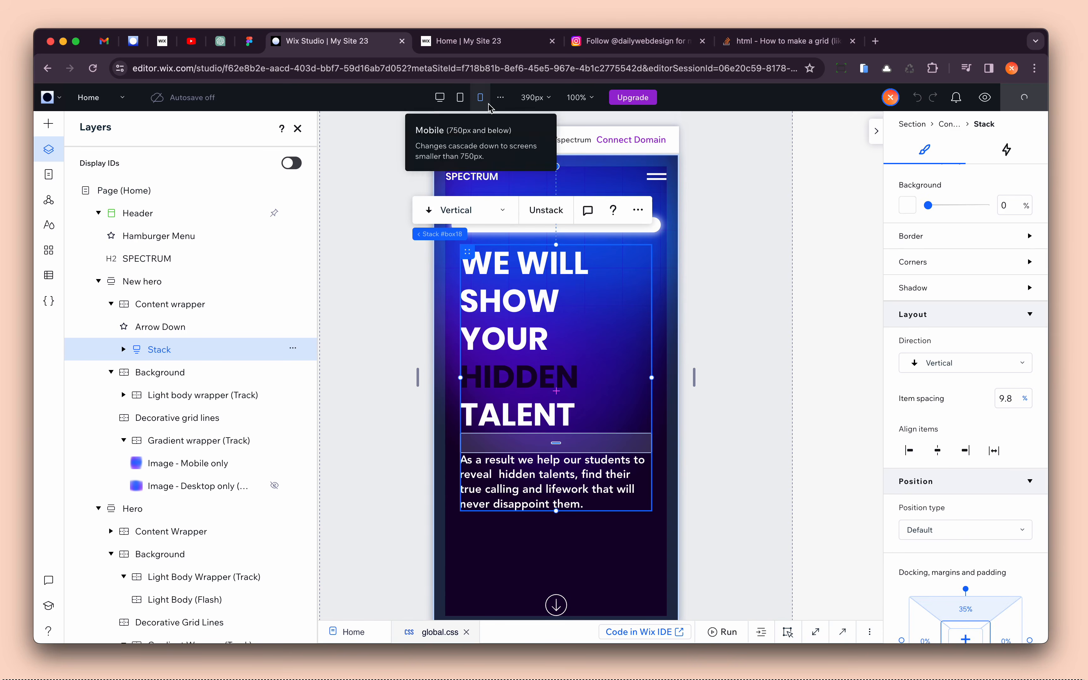
{"action": "key", "text": "Escape"}
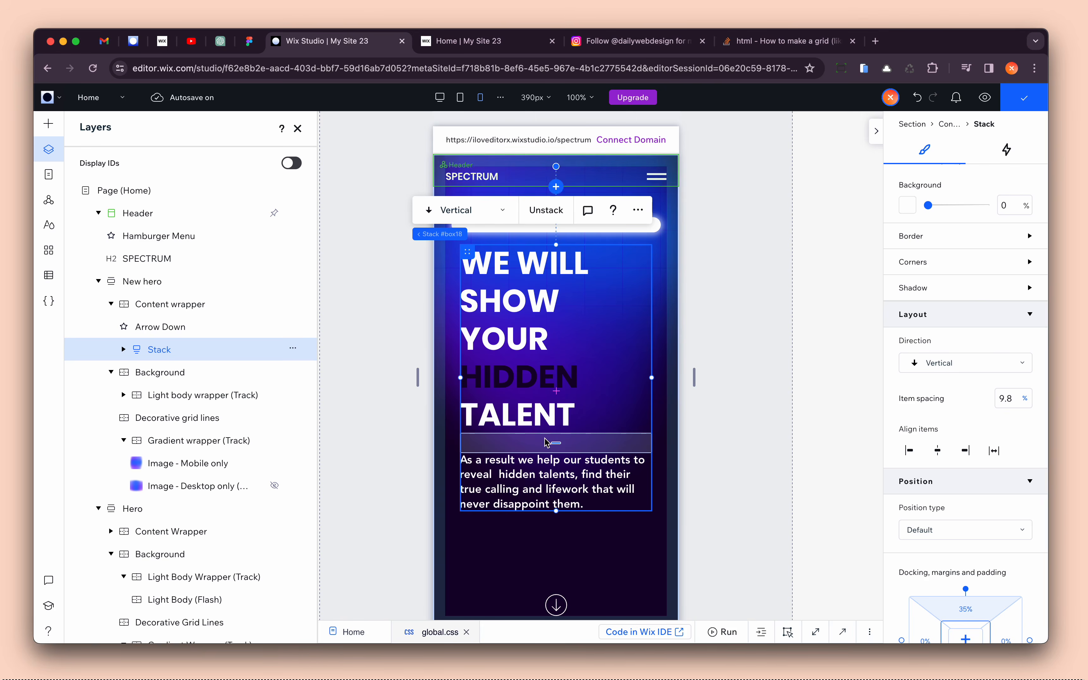
- Set the bottom padding of the new hero's Content wrapper to 10% on mobile and publish the site
{"action": "left_click", "coordinate": [556, 604]}
{"action": "scroll", "coordinate": [632, 541], "scroll_direction": "down", "scroll_amount": 3}
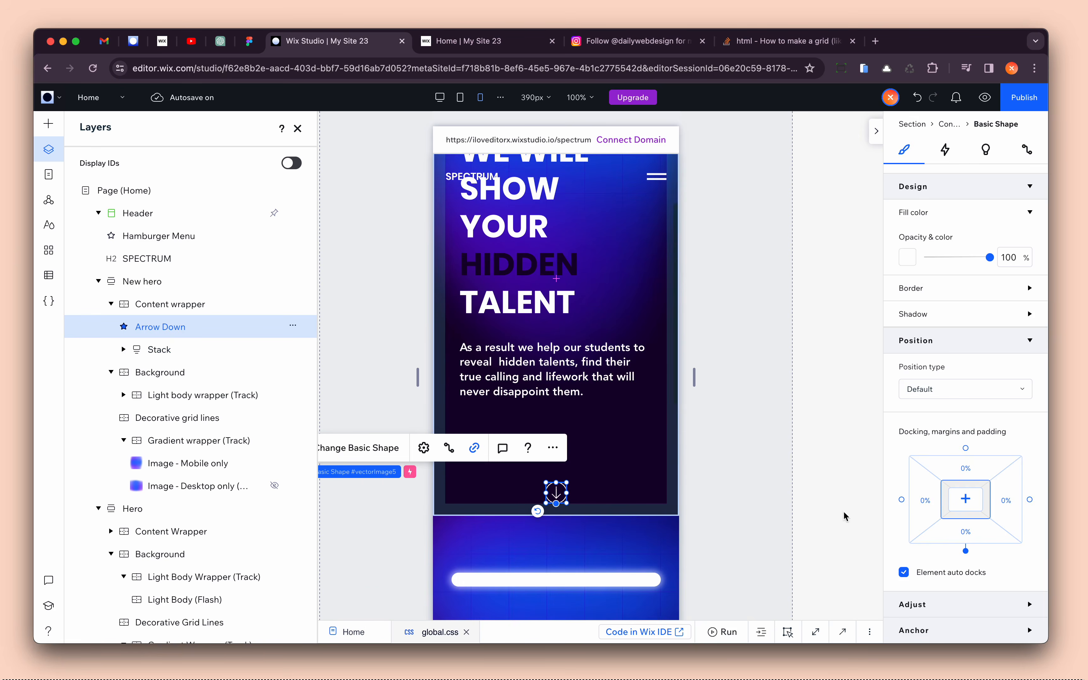
{"action": "left_click", "coordinate": [653, 479]}
{"action": "scroll", "coordinate": [954, 577], "scroll_direction": "down", "scroll_amount": 3}
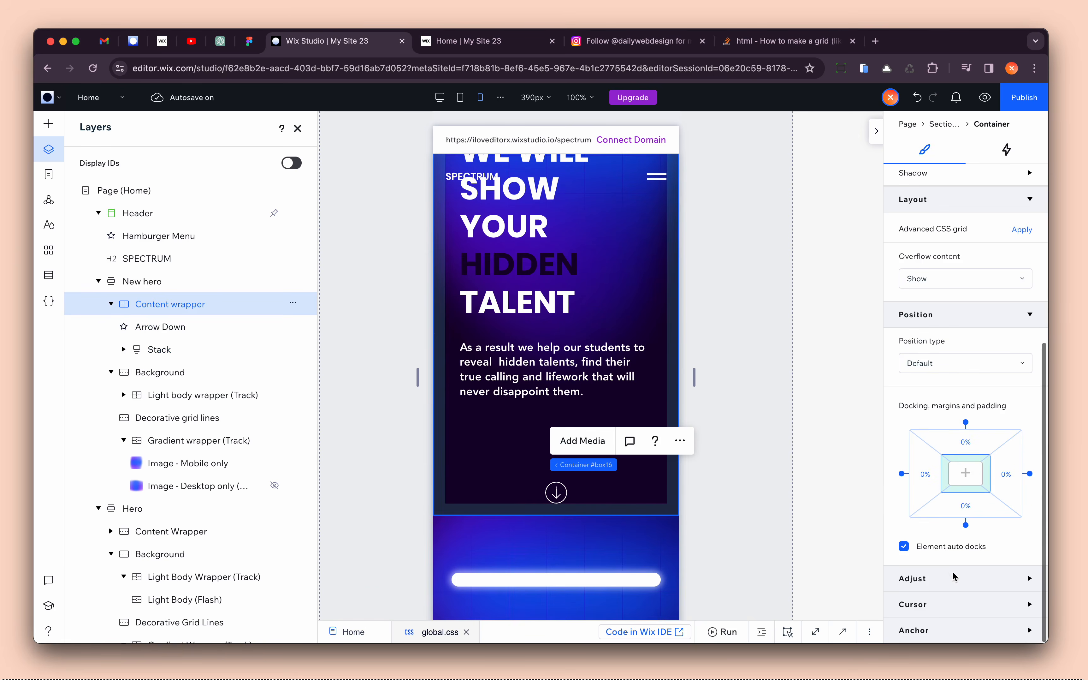
{"action": "left_click", "coordinate": [974, 501]}
{"action": "type", "text": "5"}
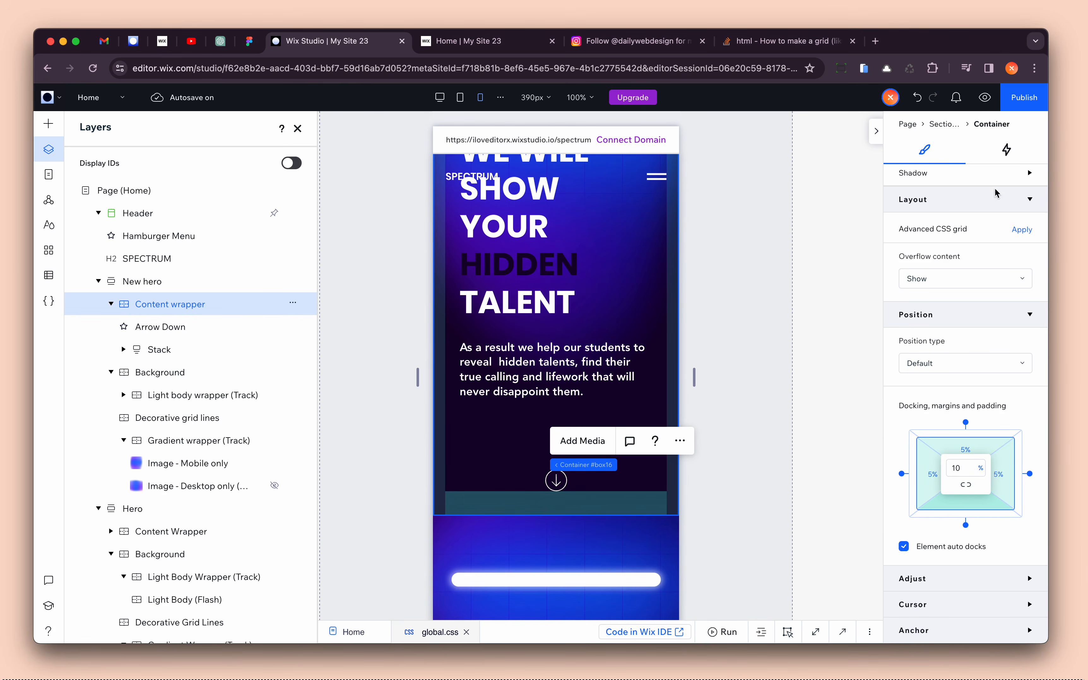
{"action": "left_click", "coordinate": [1022, 104]}
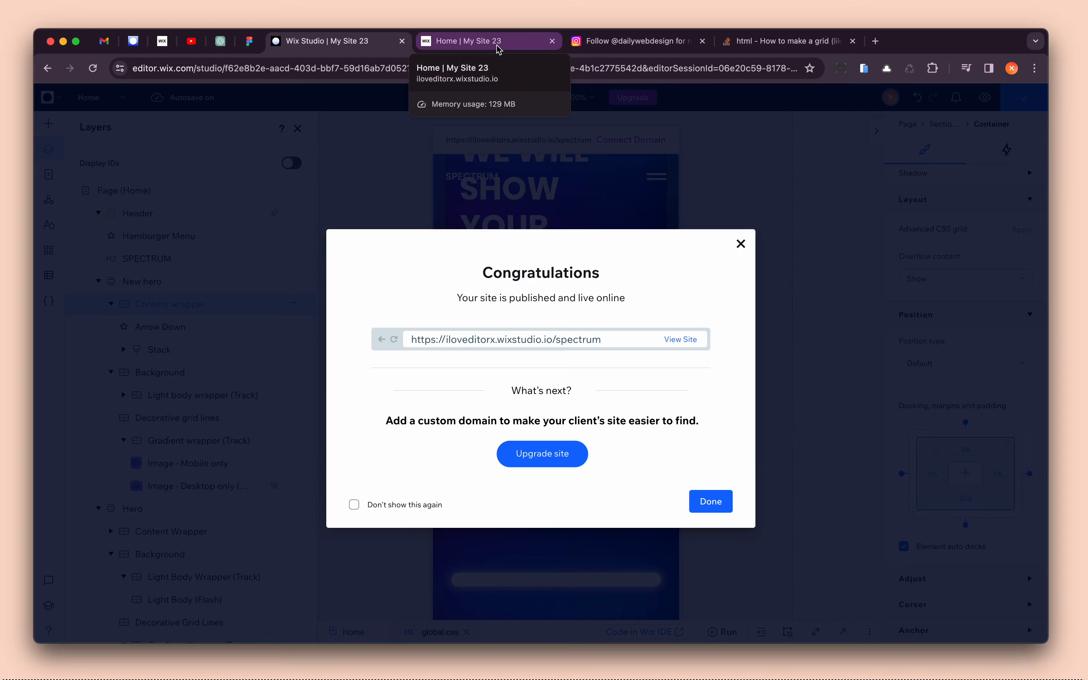
- Reload the live site and check the hero's layout and animations in the iPhone preview and at desktop width
{"action": "left_click", "coordinate": [496, 45]}
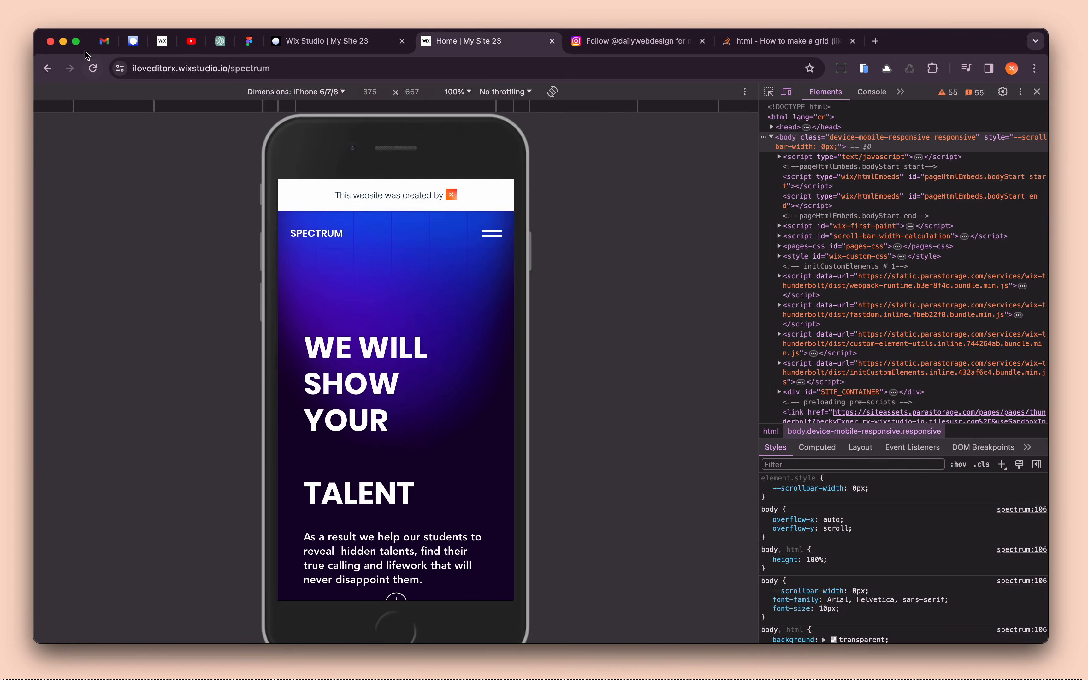
{"action": "left_click", "coordinate": [93, 68]}
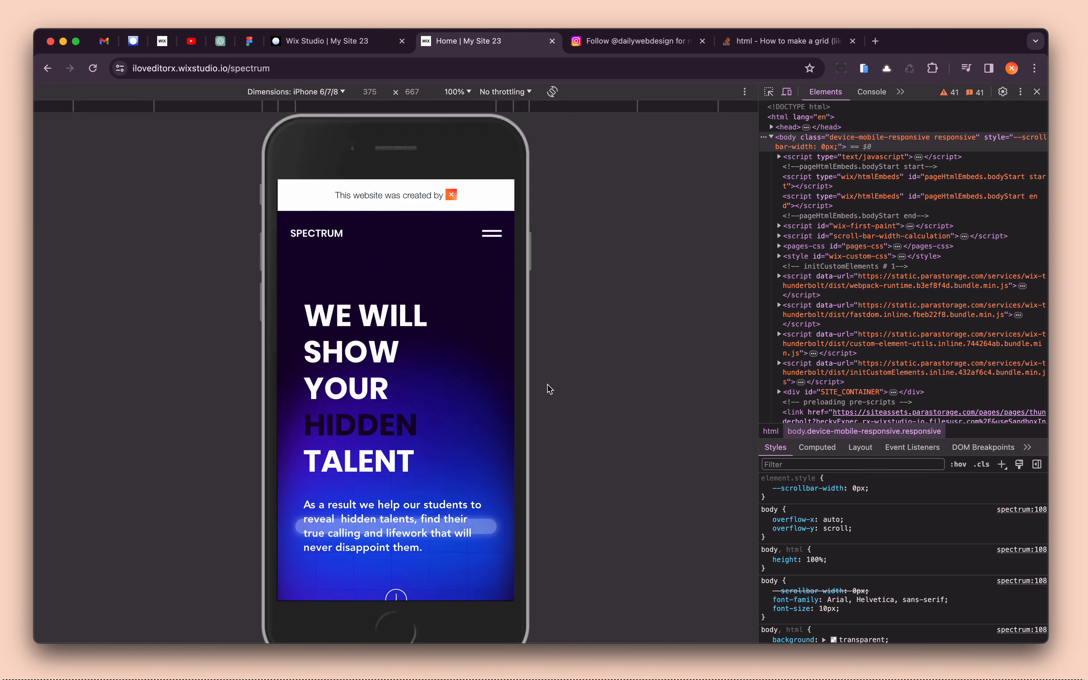
{"action": "left_click", "coordinate": [1037, 92]}
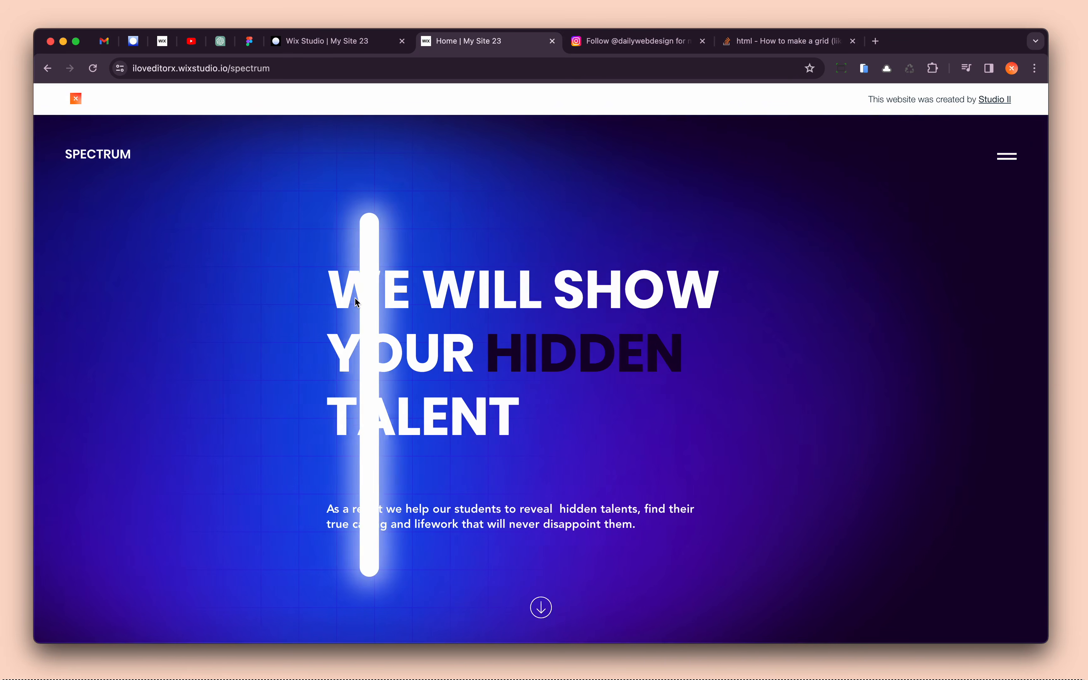
{"action": "key", "text": "super+alt+i"}
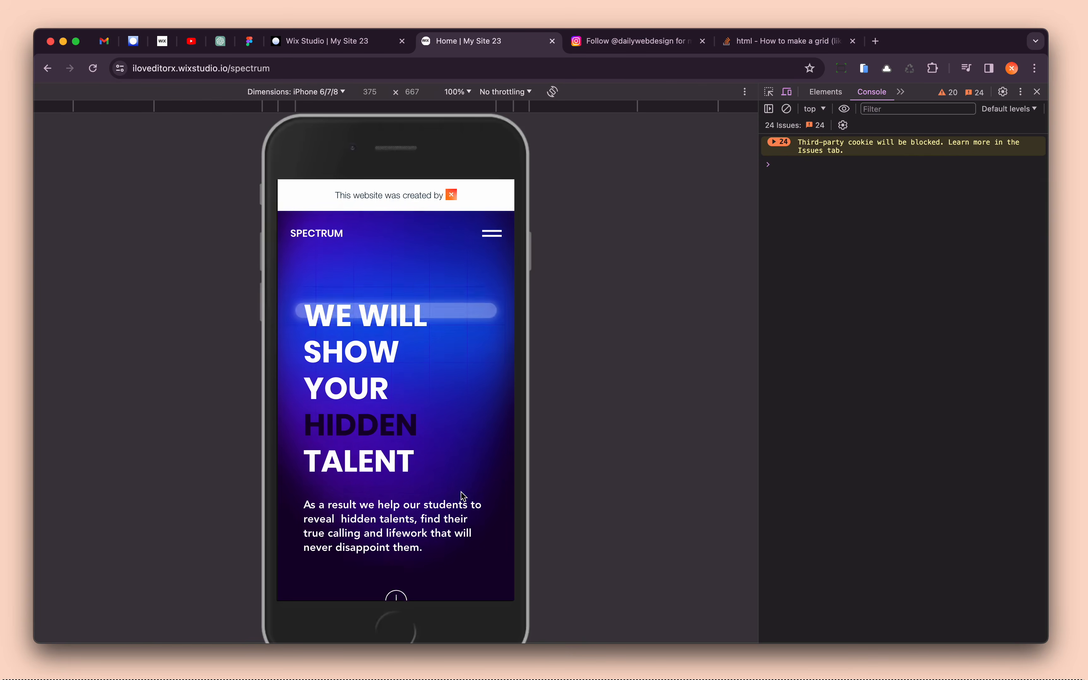
{"action": "scroll", "coordinate": [461, 492], "scroll_direction": "down", "scroll_amount": 3}
{"action": "scroll", "coordinate": [464, 496], "scroll_direction": "up", "scroll_amount": 3}
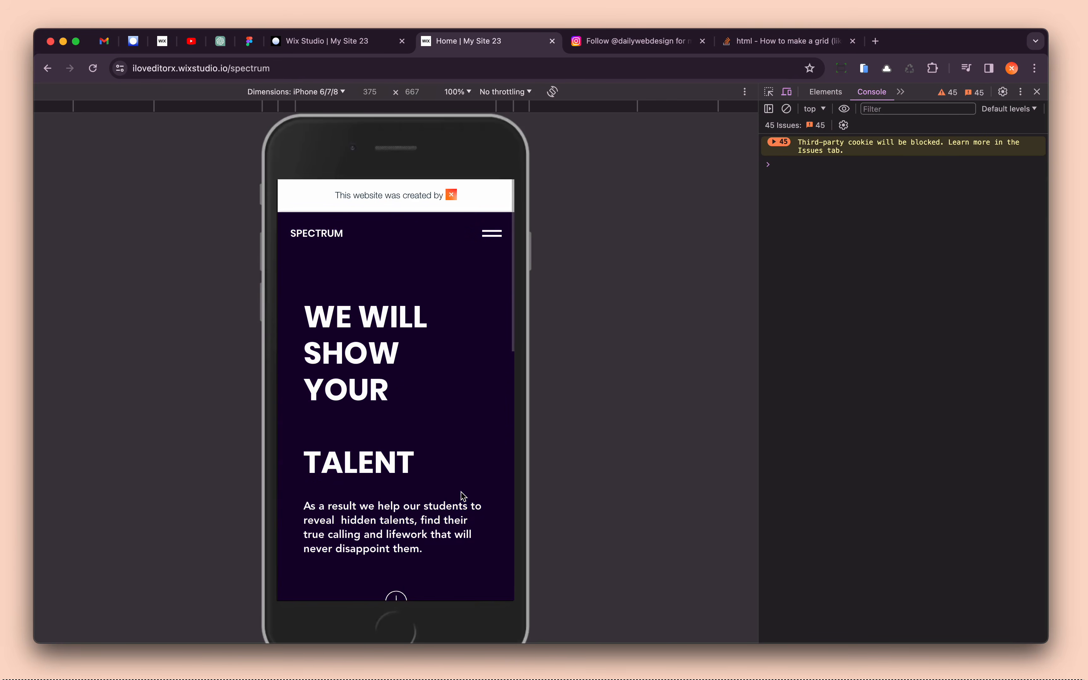
{"action": "scroll", "coordinate": [461, 494], "scroll_direction": "down", "scroll_amount": 2}
{"action": "scroll", "coordinate": [461, 496], "scroll_direction": "up", "scroll_amount": 2}
- Switch the editor to the desktop breakpoint with the layer list closed, and view the live hero at desktop width
{"action": "left_click", "coordinate": [376, 48]}
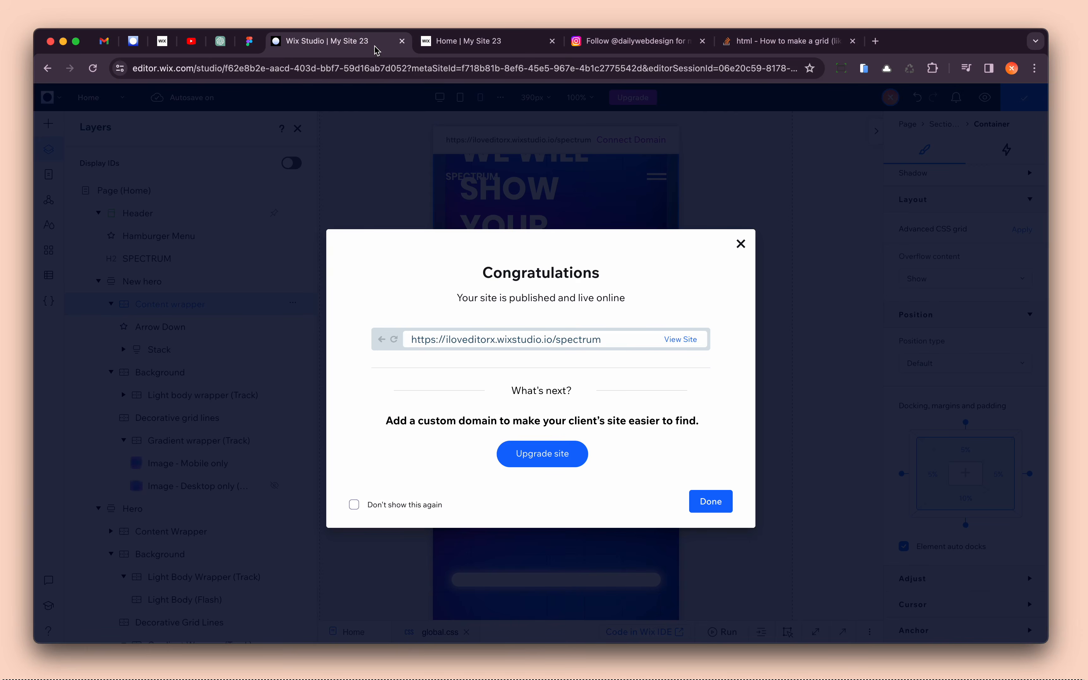
{"action": "left_click", "coordinate": [557, 224]}
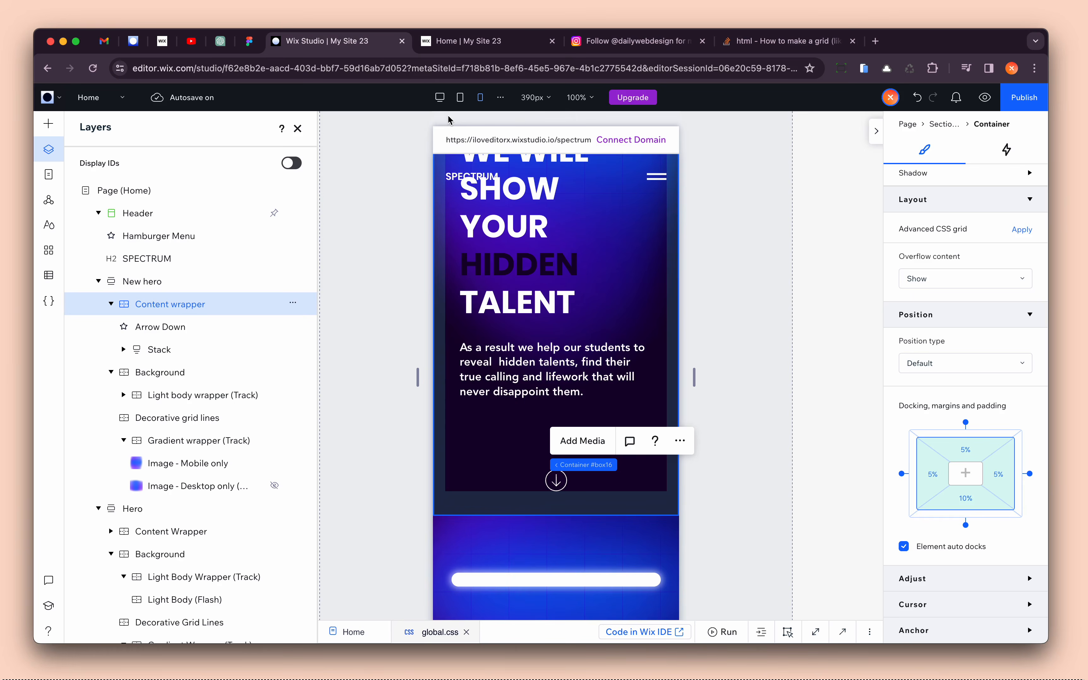
{"action": "left_click", "coordinate": [440, 97]}
{"action": "left_click", "coordinate": [298, 129]}
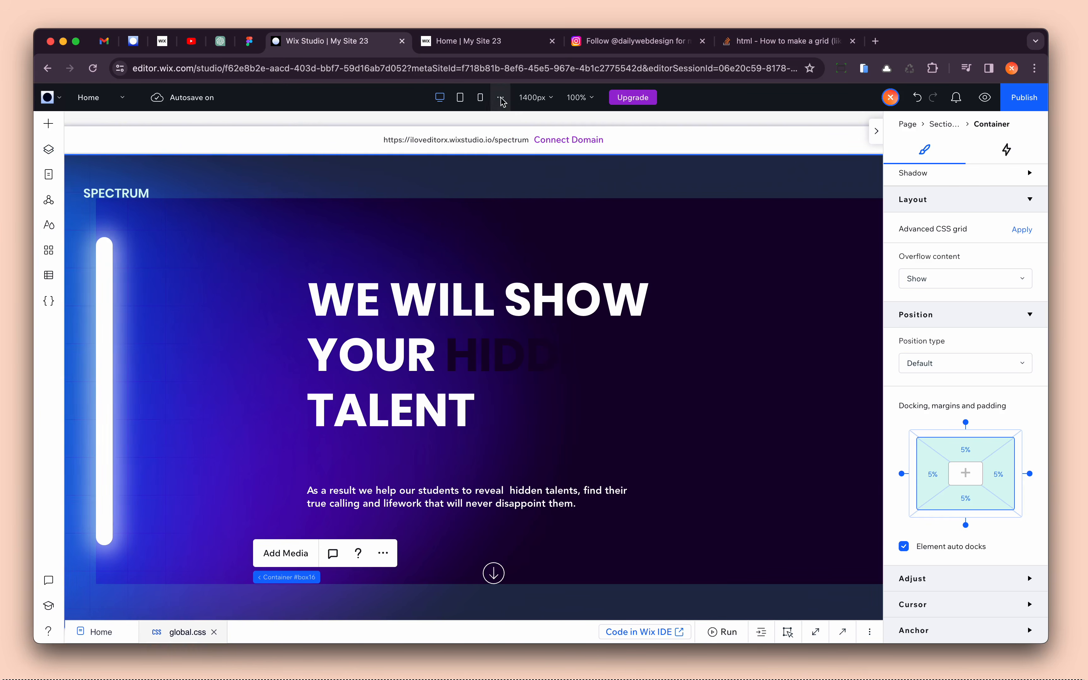
{"action": "left_click", "coordinate": [502, 42]}
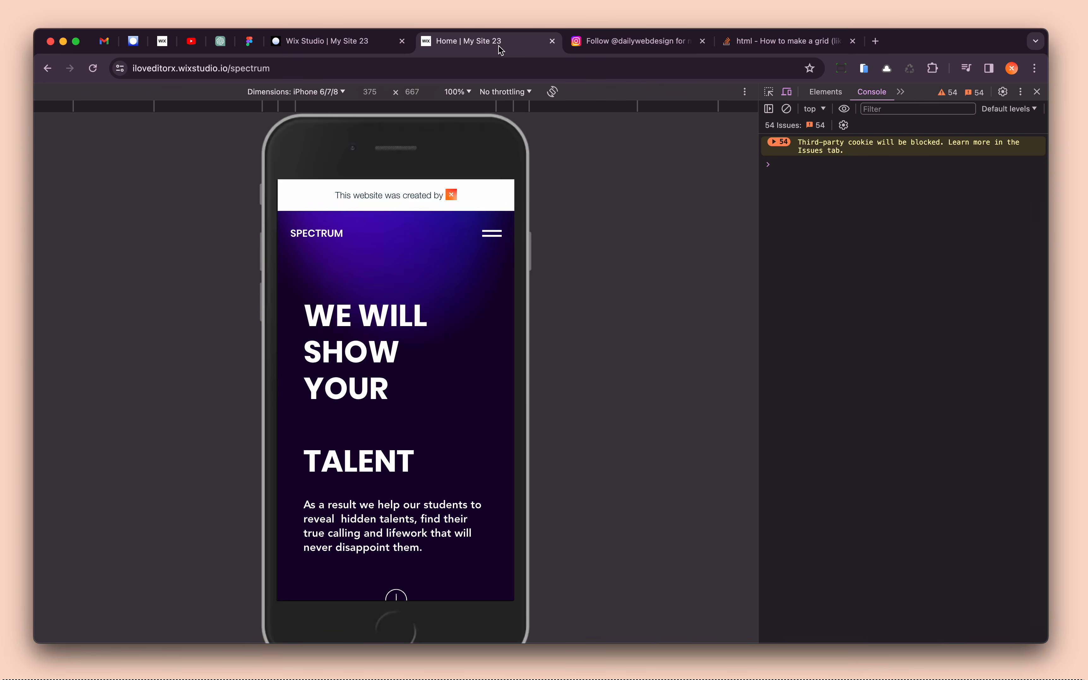
{"action": "left_click", "coordinate": [1037, 92]}
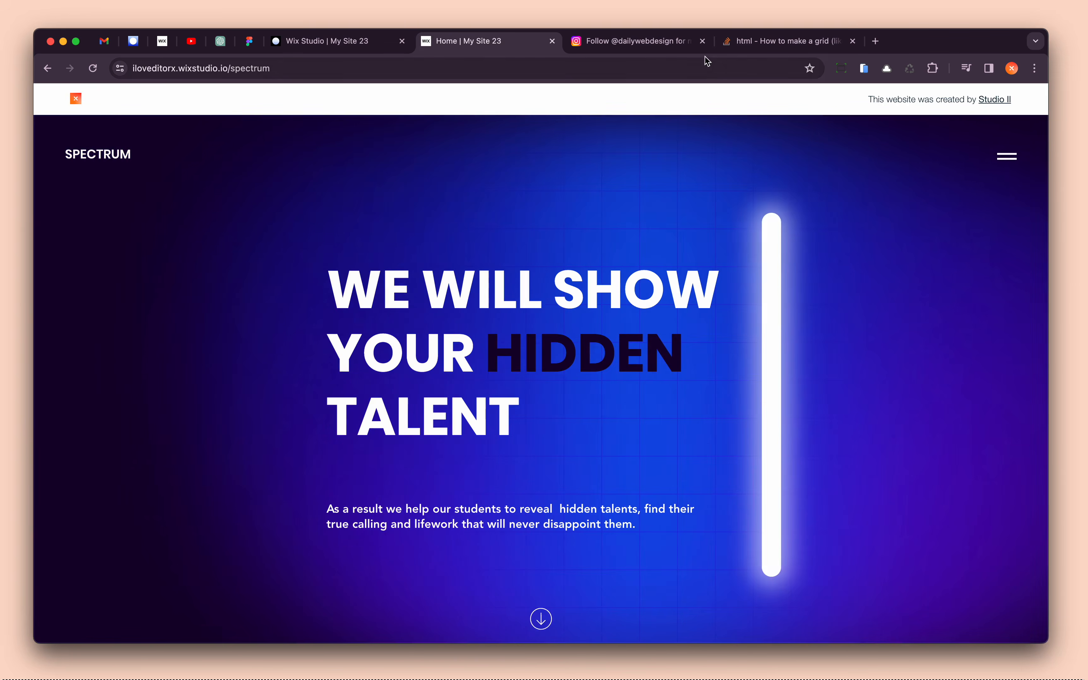